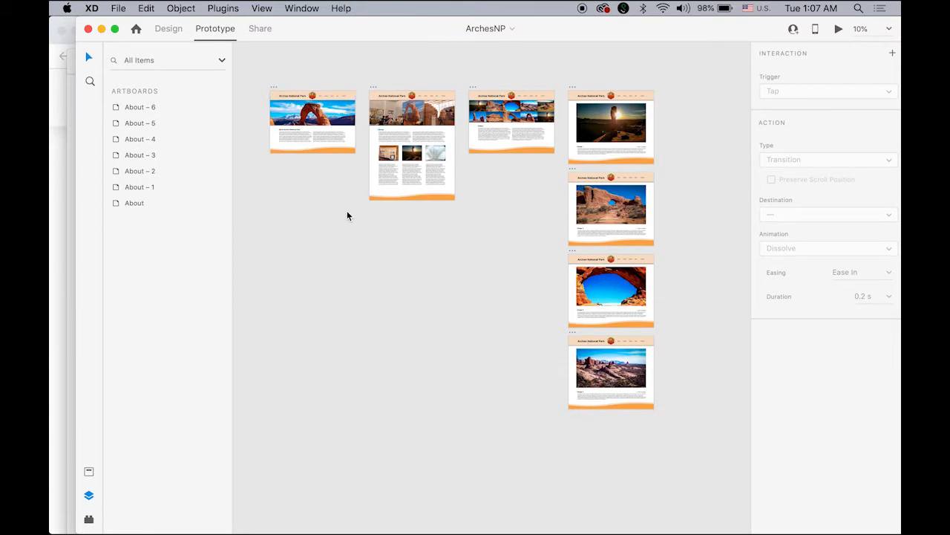
# Examine the About artboard of the ArchesNP desktop website design up close
pyautogui.keyDown('super'); pyautogui.click(330, 134); pyautogui.keyUp('super')
pyautogui.keyDown('super'); pyautogui.click(313, 106); pyautogui.keyUp('super')
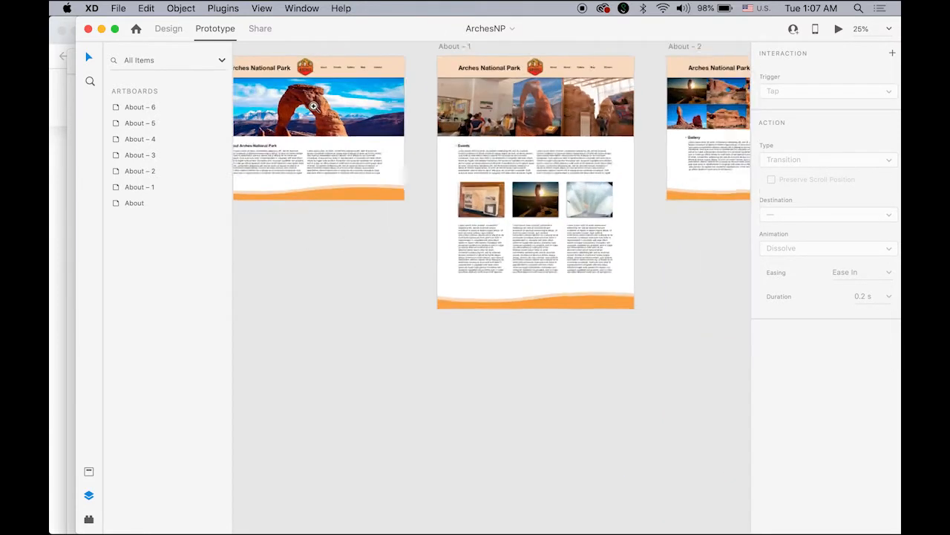
pyautogui.keyDown('super'); pyautogui.click(337, 102); pyautogui.keyUp('super')
pyautogui.moveTo(362, 146); pyautogui.dragTo(526, 212)
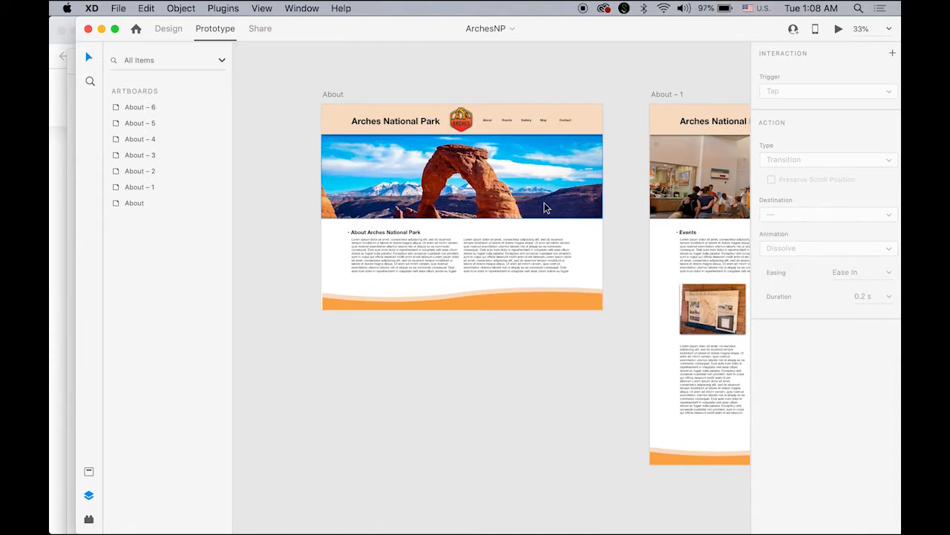
# Switch to the ArchesNP_app document and examine its home menu and neighbouring mobile artboards up close
pyautogui.click(305, 8)
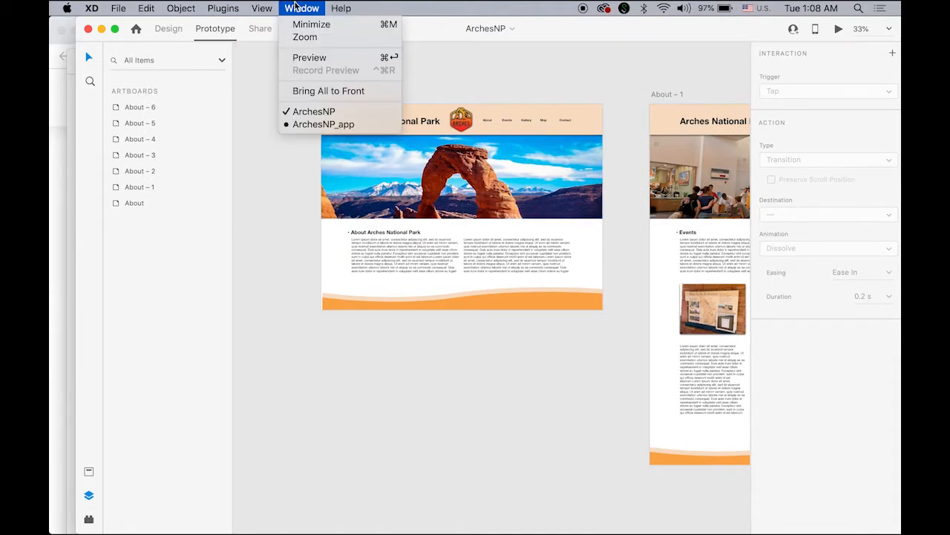
pyautogui.click(324, 124)
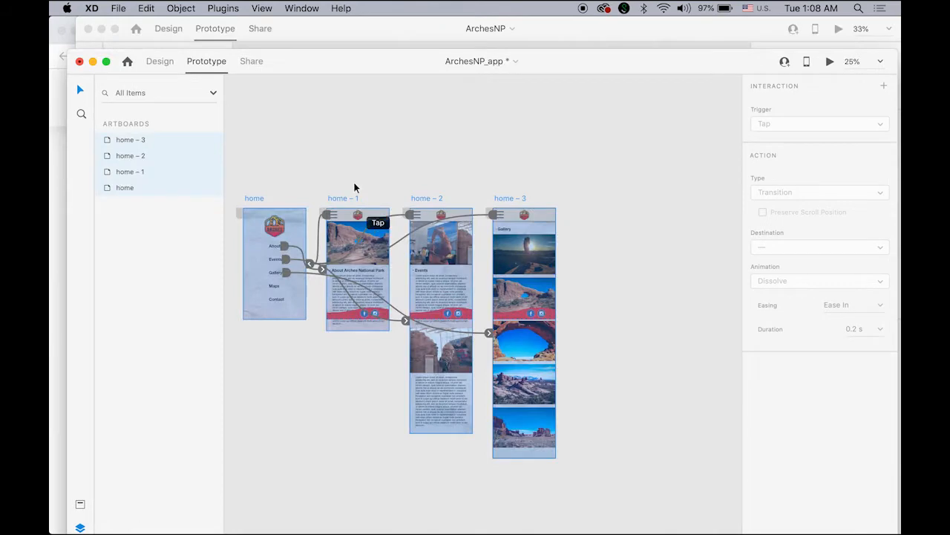
pyautogui.click(349, 118)
pyautogui.keyDown('super'); pyautogui.click(290, 237); pyautogui.keyUp('super')
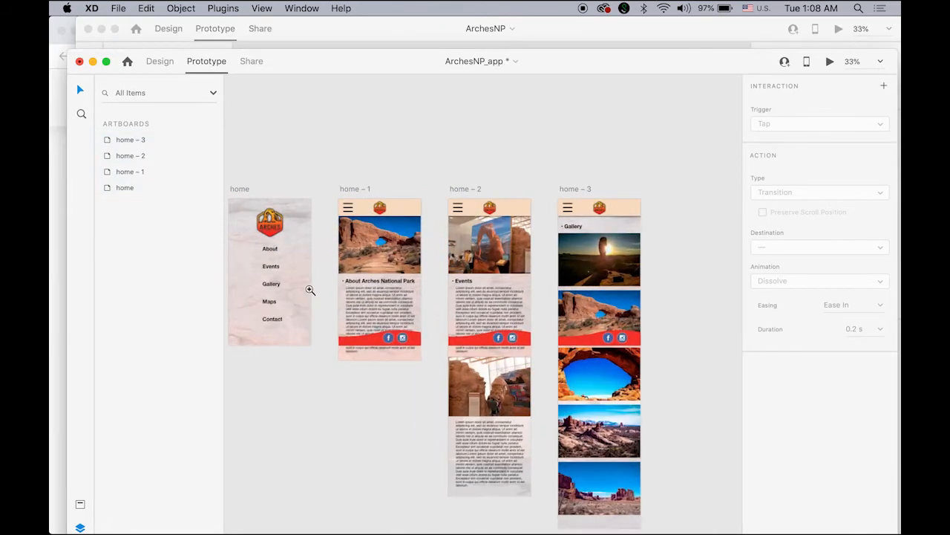
pyautogui.keyDown('super'); pyautogui.click(309, 289); pyautogui.keyUp('super')
pyautogui.moveTo(333, 301); pyautogui.dragTo(411, 285)
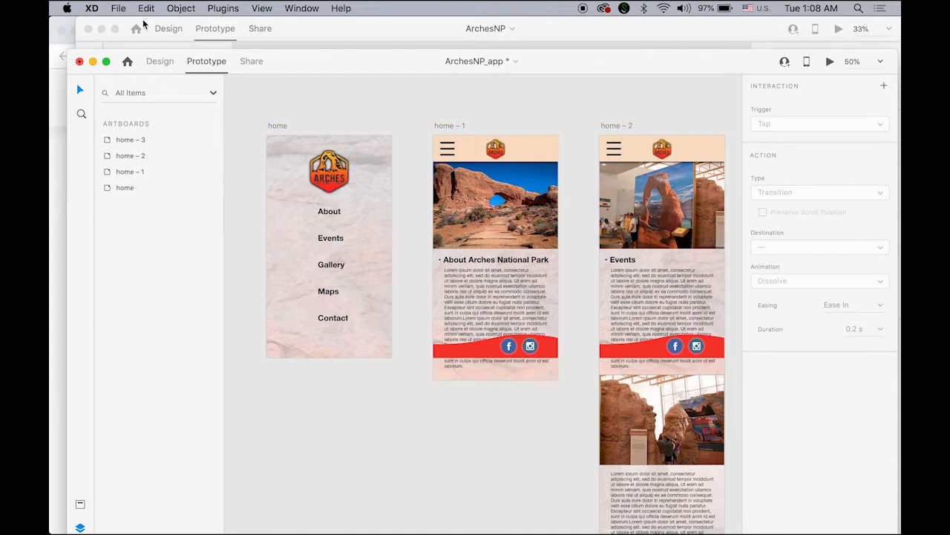
# Create a new document from the Web 1280 (1280 × 800) artboard preset
pyautogui.click(119, 8)
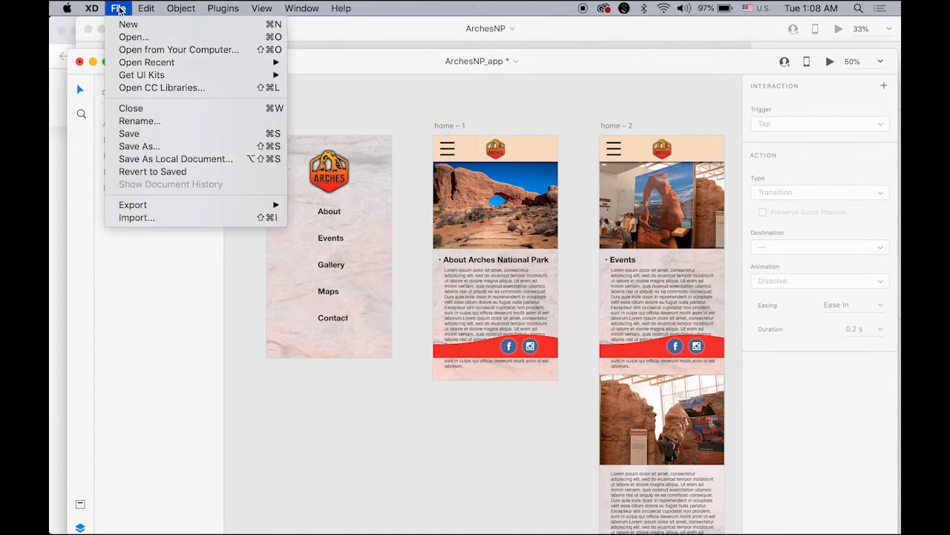
pyautogui.click(126, 24)
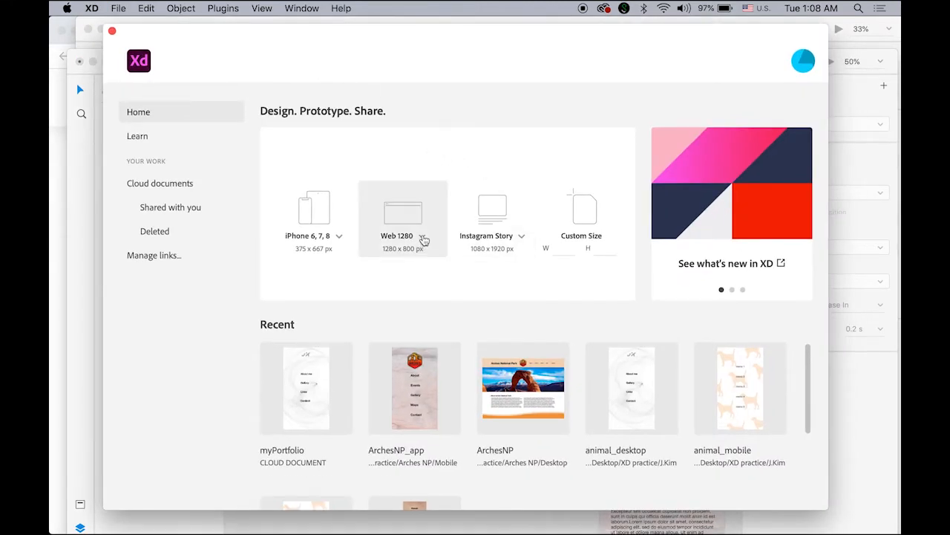
pyautogui.click(423, 237)
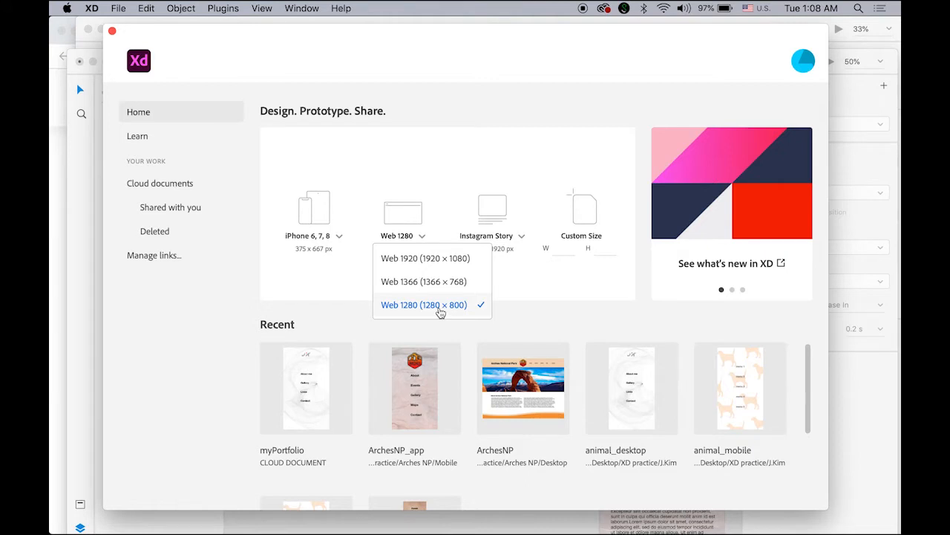
pyautogui.click(444, 202)
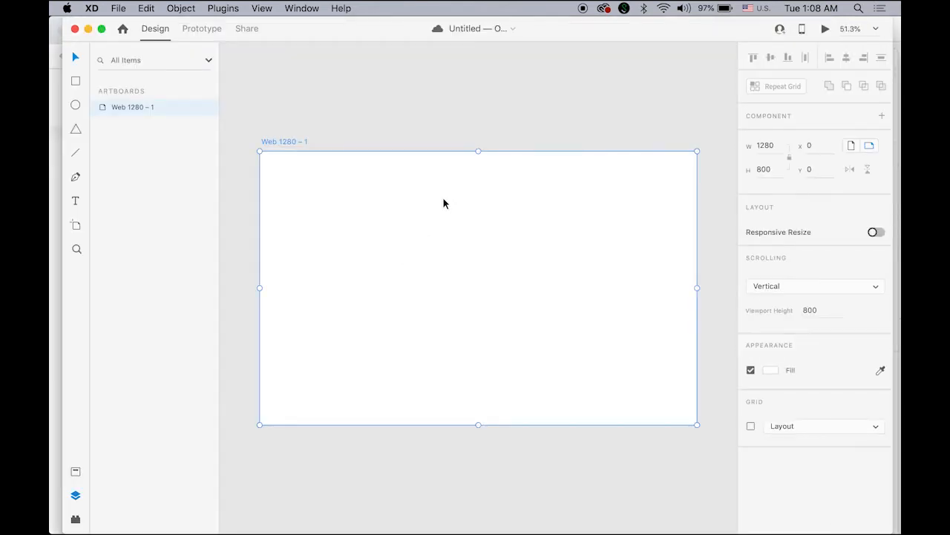
# Rename the artboard to home and deselect it
pyautogui.doubleClick(290, 142)
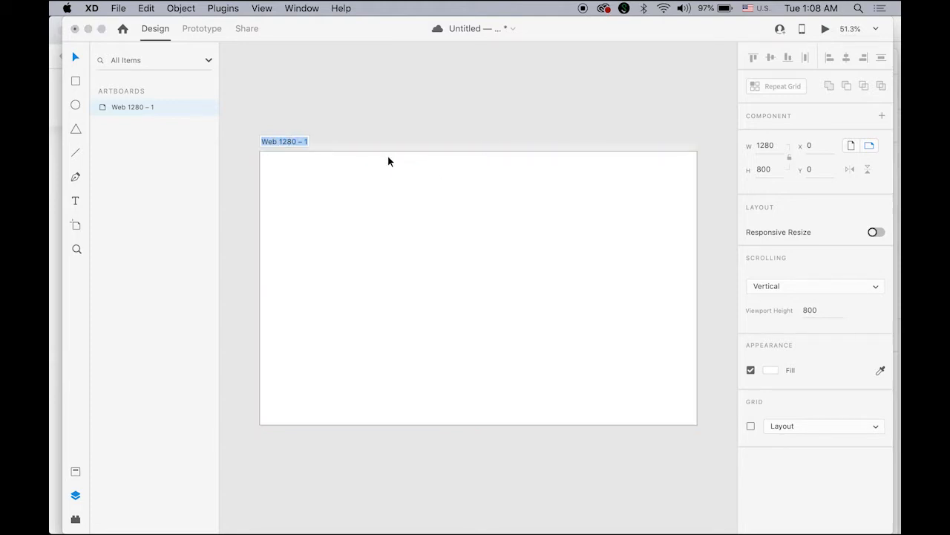
pyautogui.write('home')
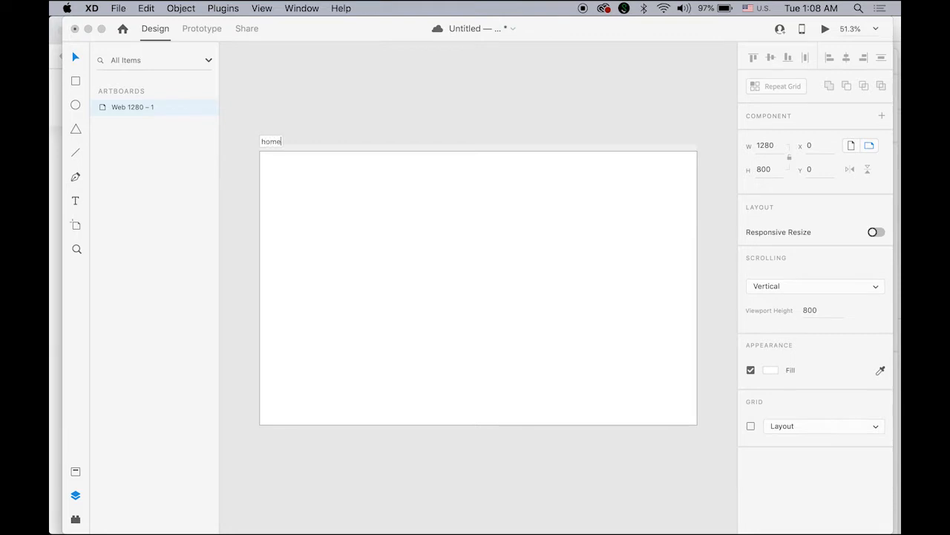
pyautogui.press('Return')
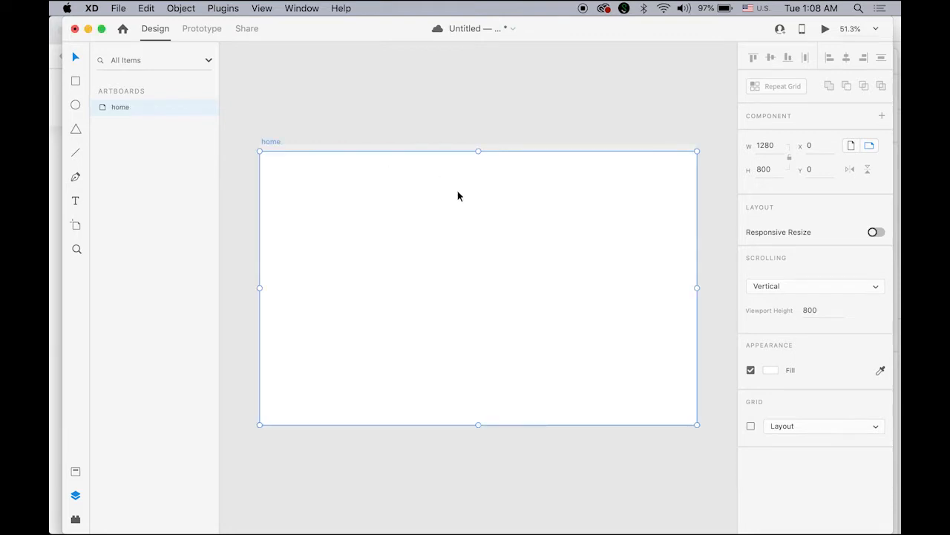
pyautogui.click(355, 84)
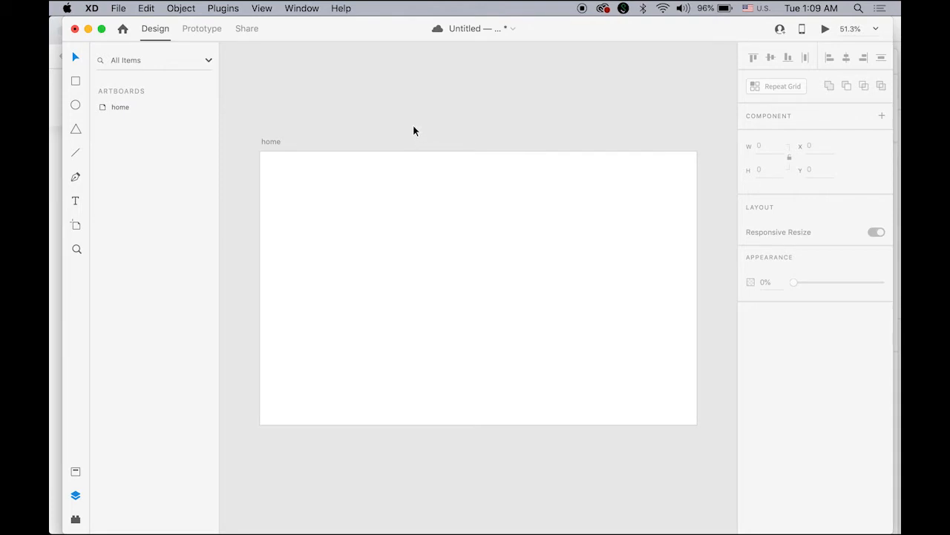
# Show the layout grid on the home artboard
pyautogui.click(261, 8)
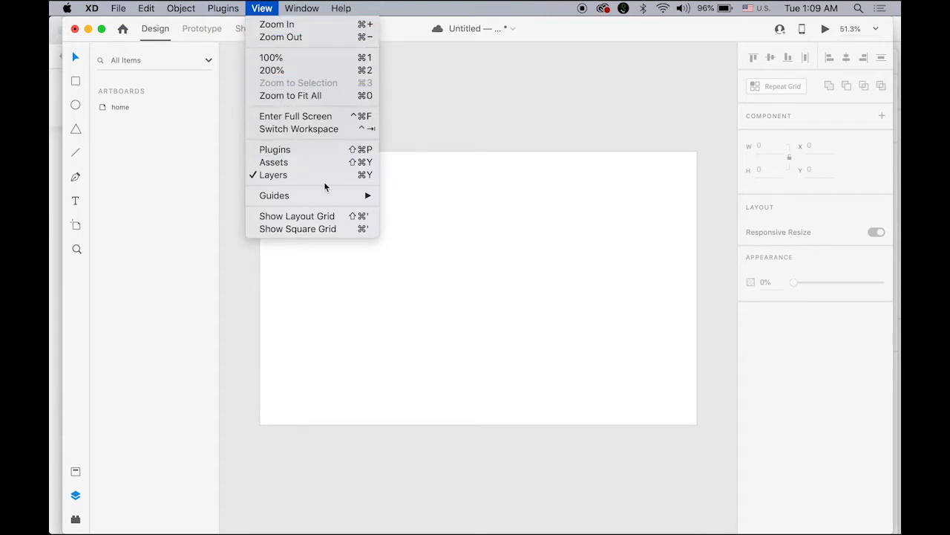
pyautogui.moveTo(325, 198)
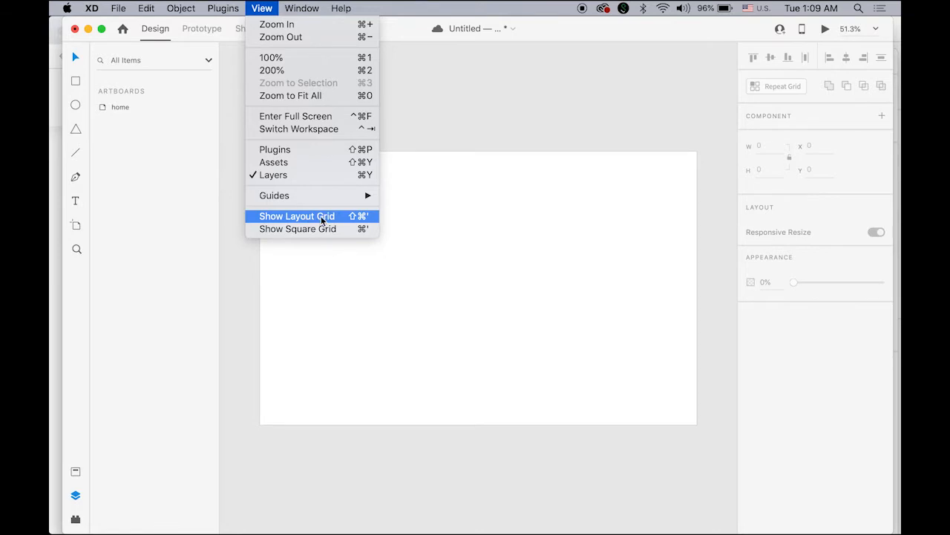
pyautogui.click(321, 220)
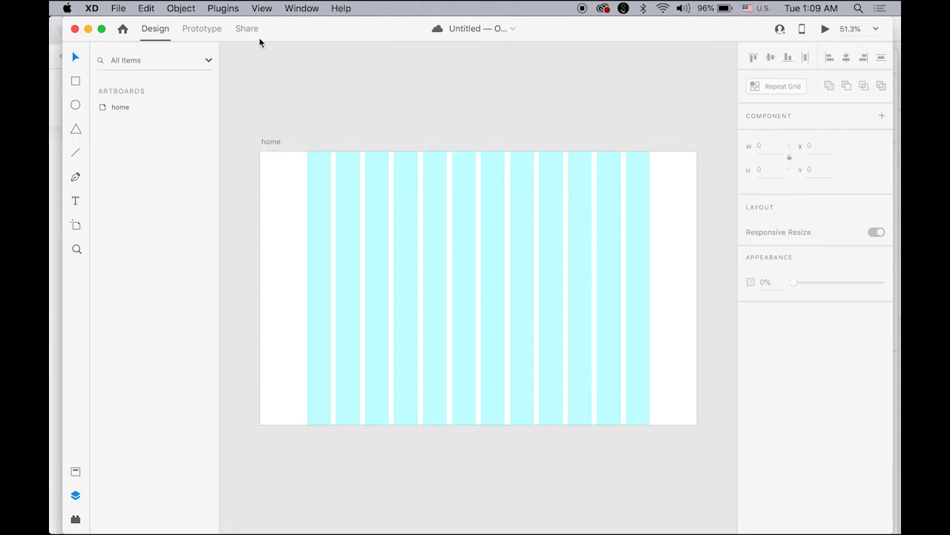
# Look at the ArchesNP website design for comparison and return to the untitled document
pyautogui.click(299, 8)
pyautogui.click(327, 111)
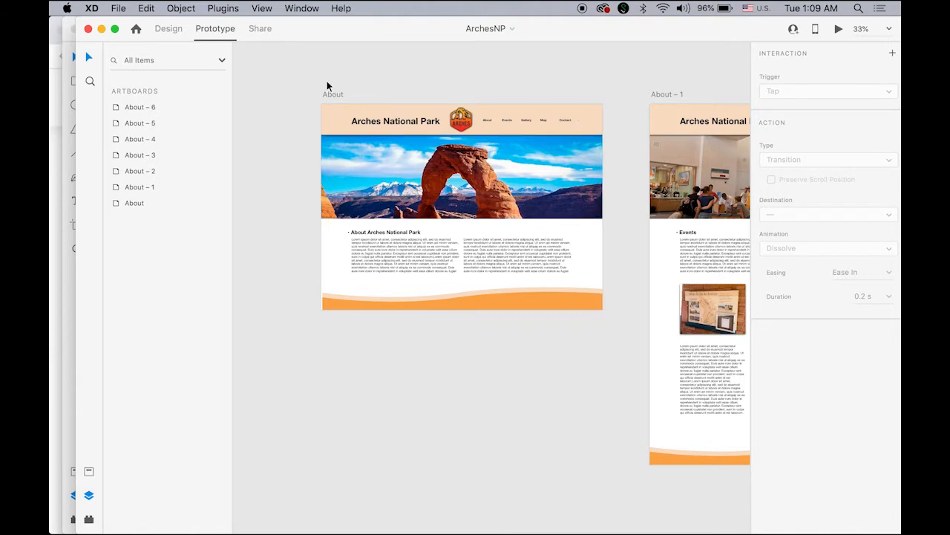
pyautogui.click(303, 7)
pyautogui.click(333, 138)
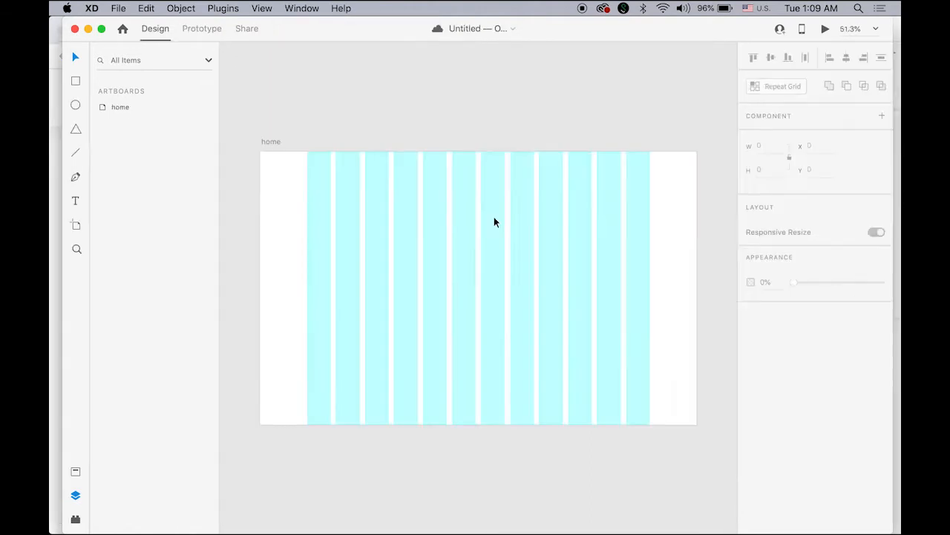
# Hide the layout grid on the home artboard
pyautogui.click(261, 8)
pyautogui.click(312, 220)
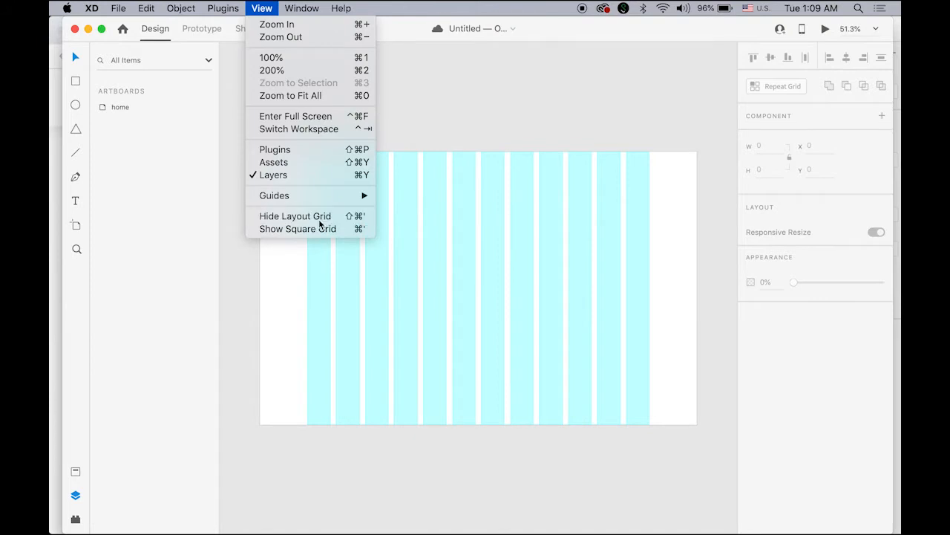
# Draw a header rectangle about 1280 by 122 px across the top edge of the home artboard and remove its border
pyautogui.click(75, 80)
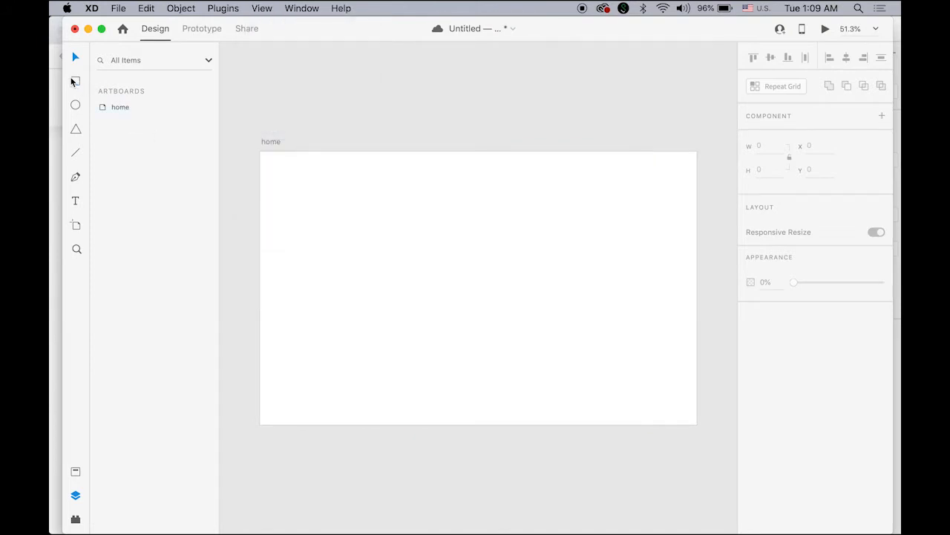
pyautogui.moveTo(265, 156)
pyautogui.mouseDown()
pyautogui.moveTo(634, 218)
pyautogui.moveTo(704, 208)
pyautogui.moveTo(701, 197)
pyautogui.mouseUp()
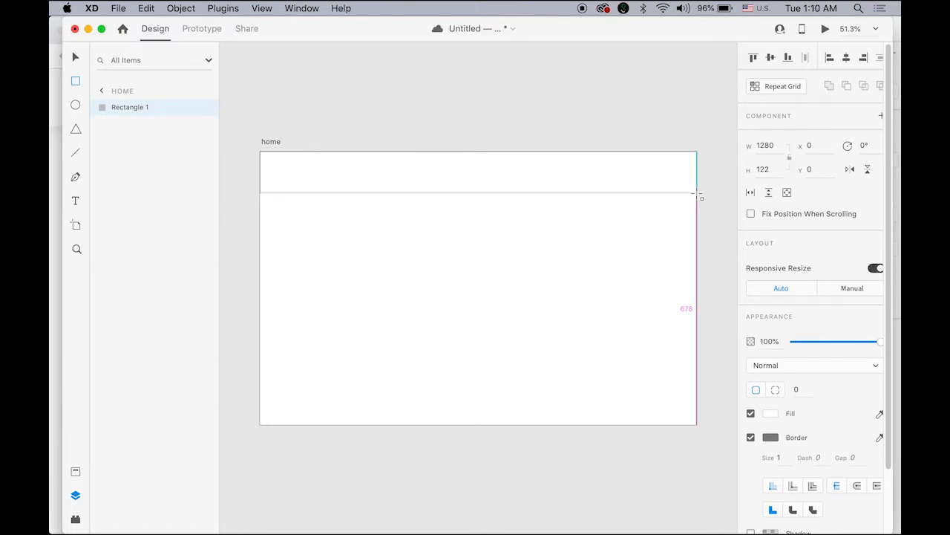
pyautogui.moveTo(701, 198); pyautogui.dragTo(697, 193)
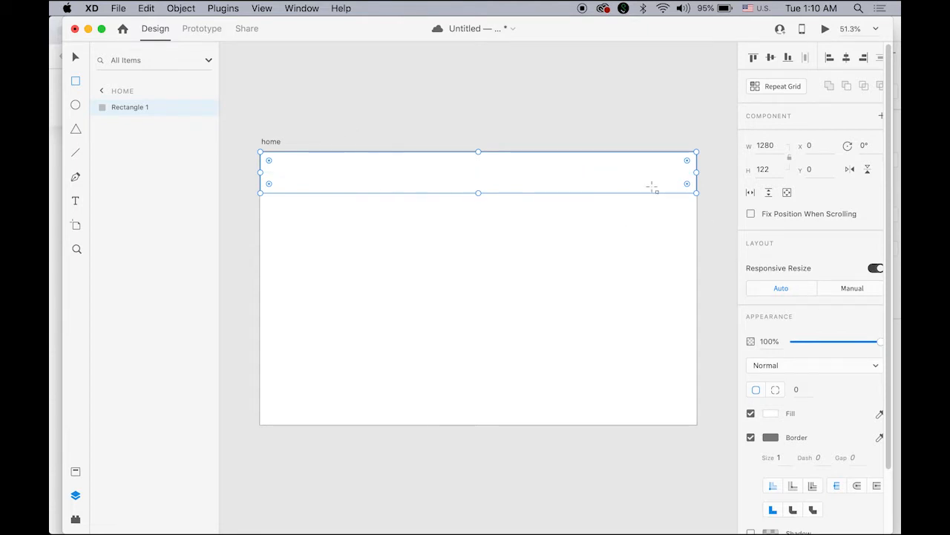
pyautogui.click(750, 439)
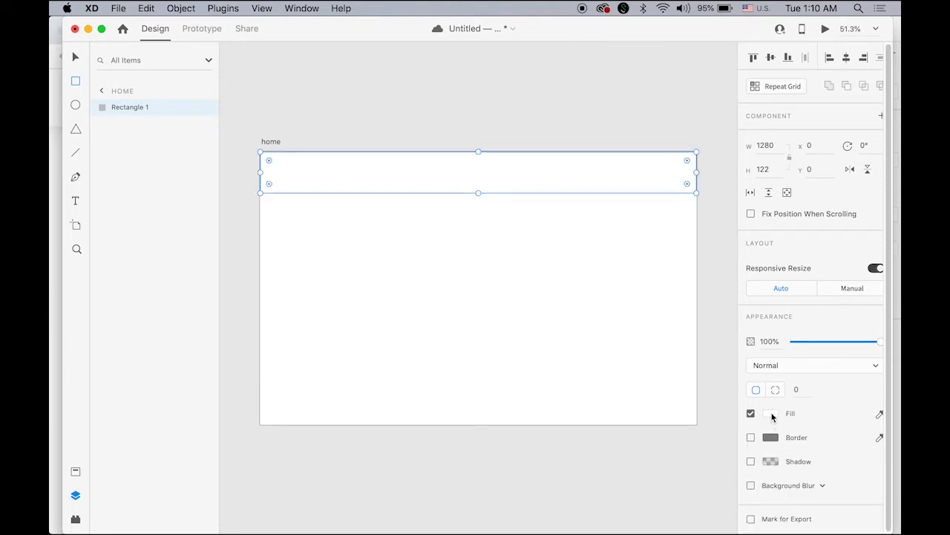
# Fill the header rectangle with the light peach colour #F8E0BE and deselect it
pyautogui.click(771, 415)
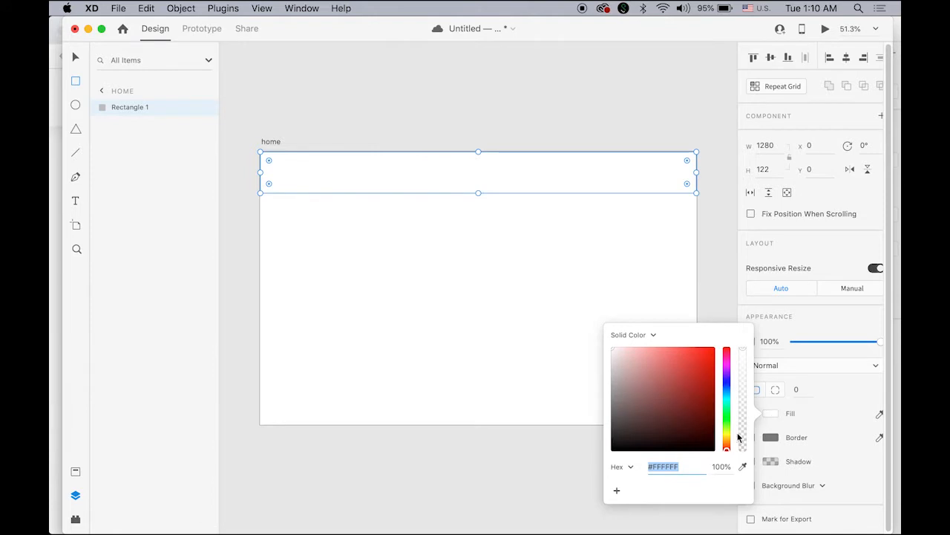
pyautogui.moveTo(727, 442); pyautogui.dragTo(727, 436)
pyautogui.click(677, 357)
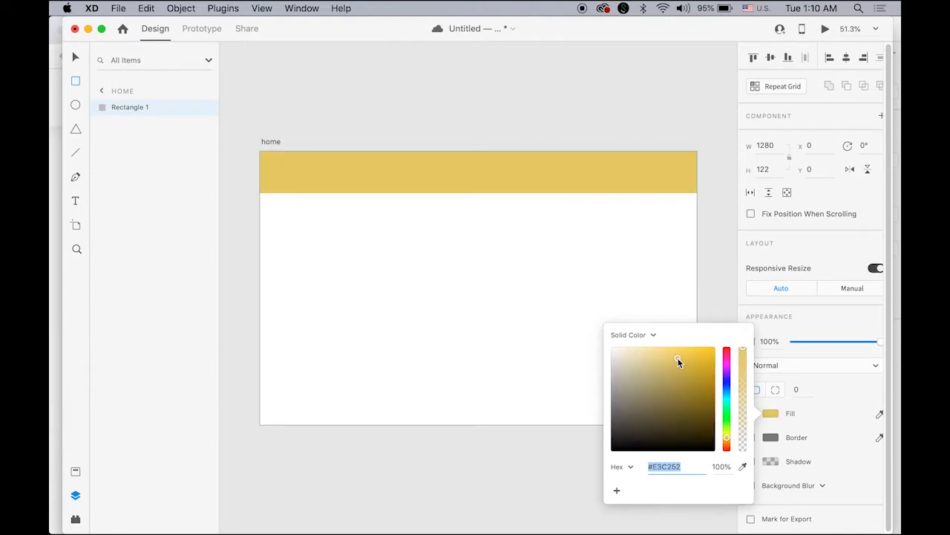
pyautogui.click(646, 355)
pyautogui.click(727, 443)
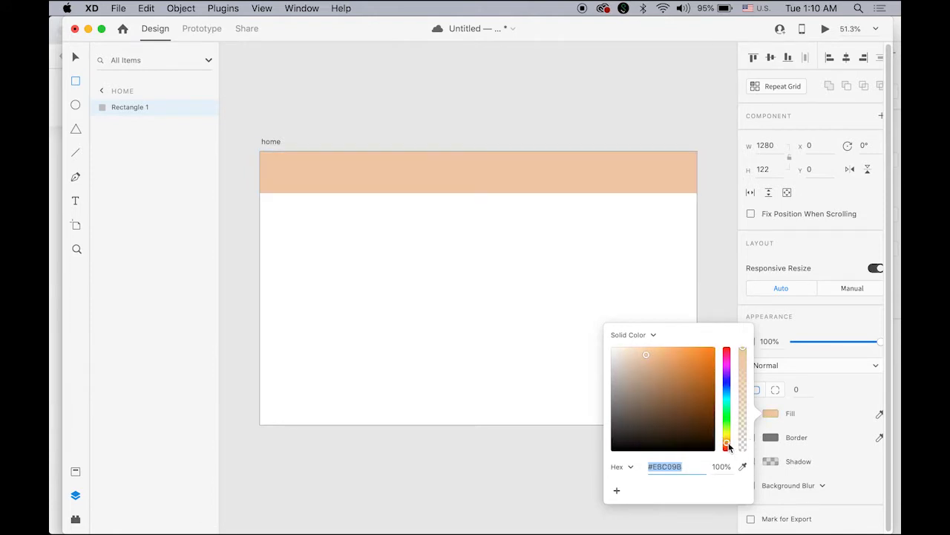
pyautogui.click(636, 349)
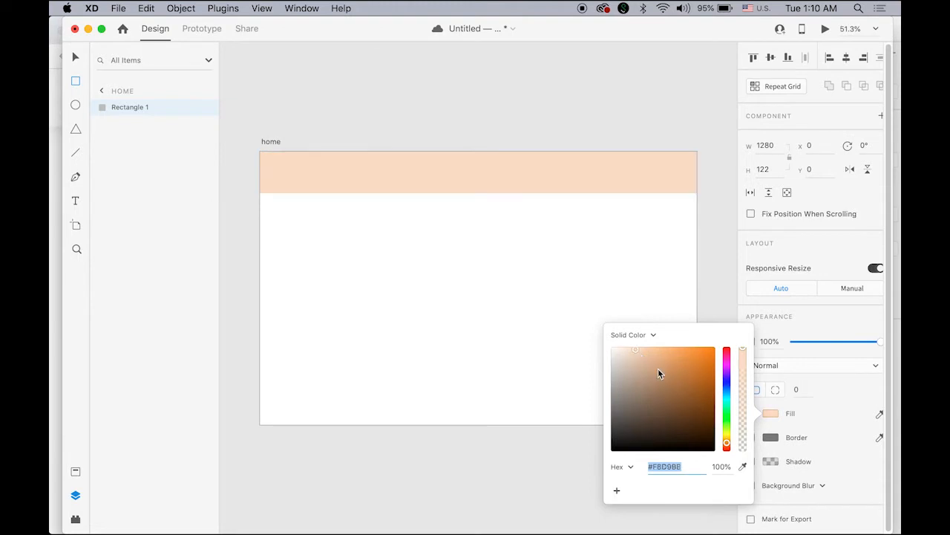
pyautogui.click(727, 439)
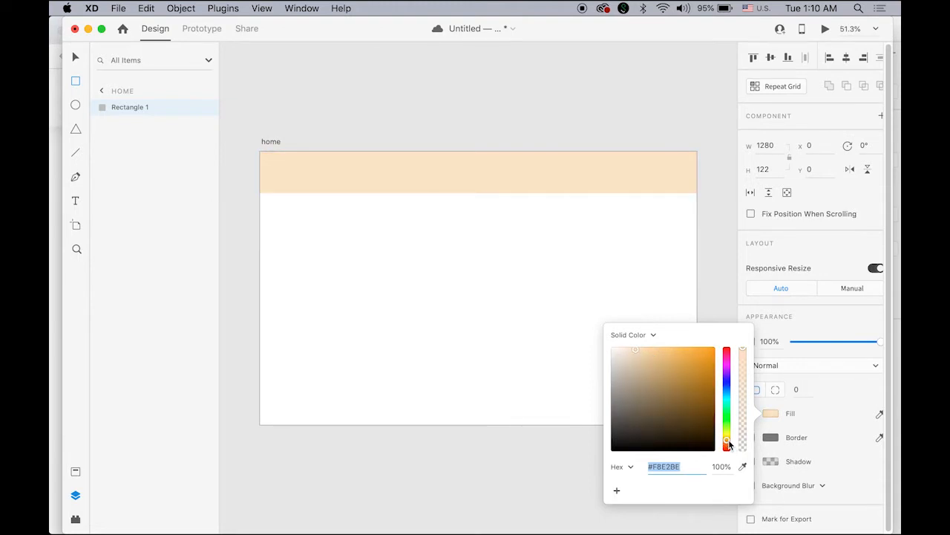
pyautogui.click(728, 443)
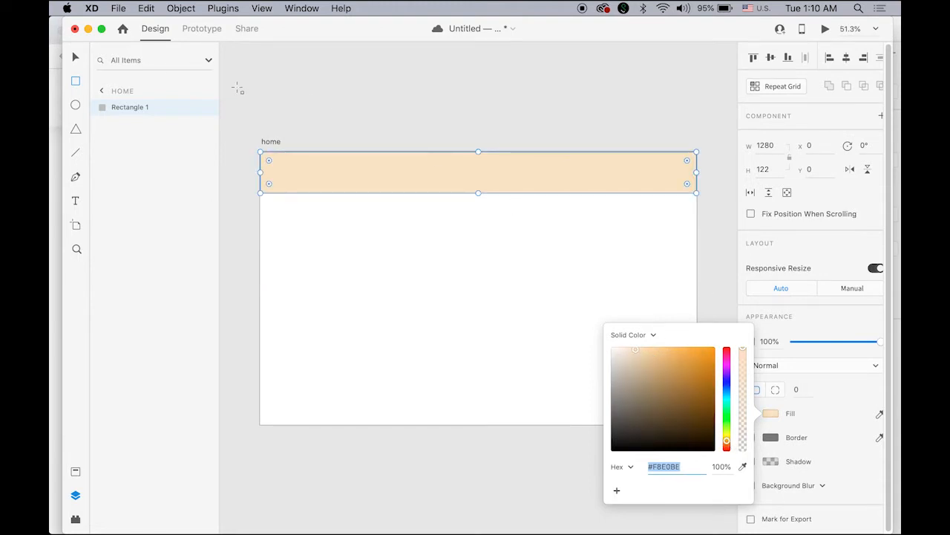
pyautogui.click(75, 57)
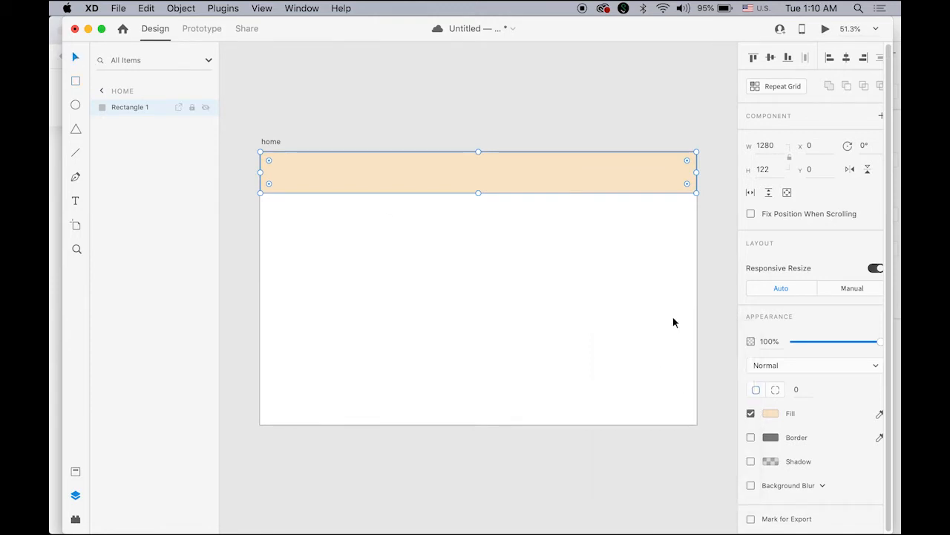
pyautogui.click(698, 364)
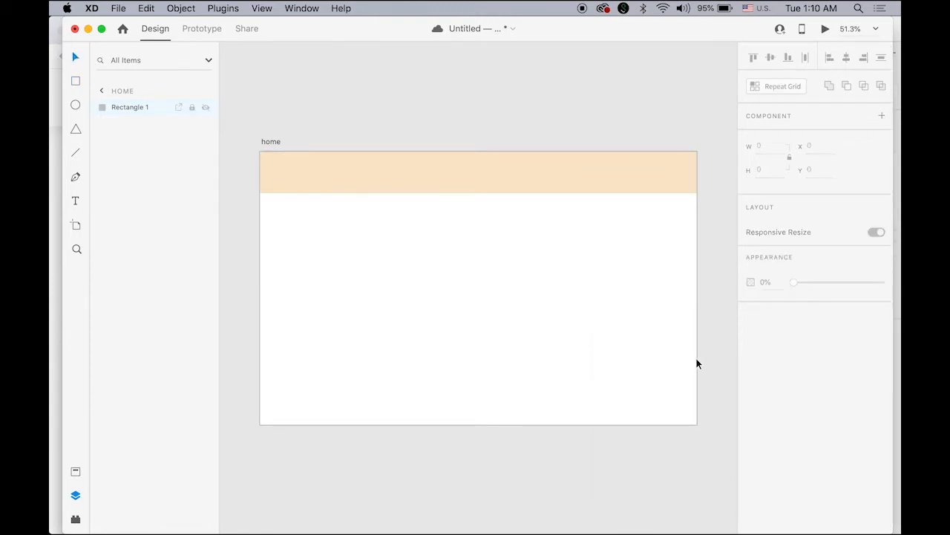
pyautogui.click(536, 179)
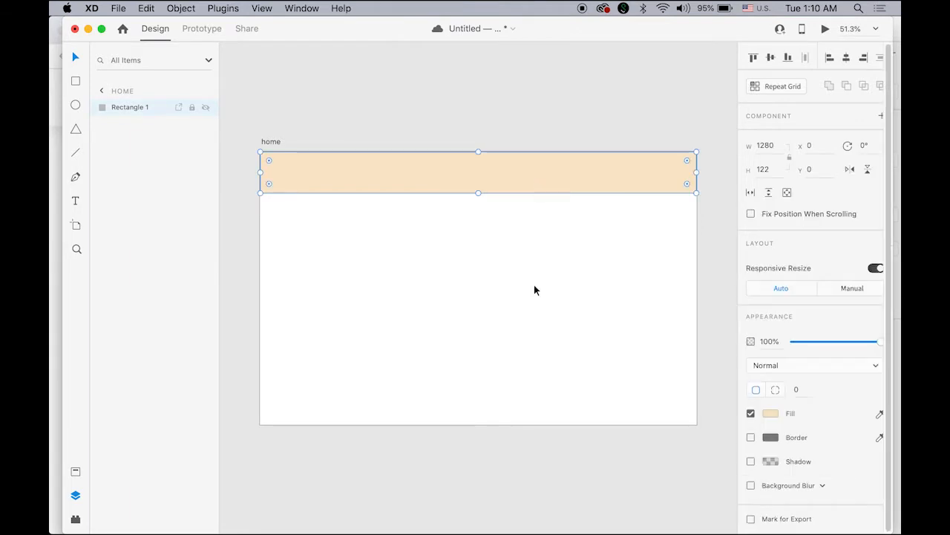
pyautogui.click(349, 75)
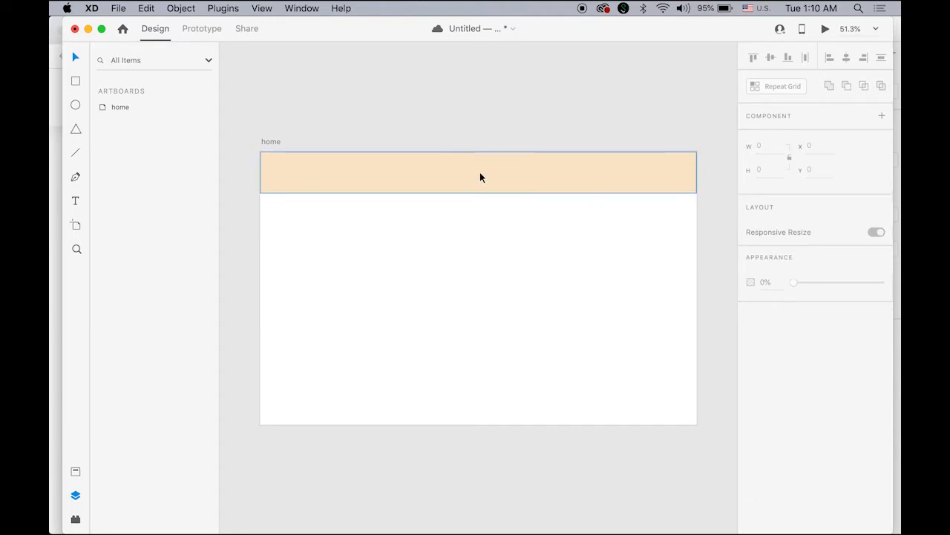
# Import logo.png from the images folder inside XD practice > Arches NP on the Desktop onto the home artboard
pyautogui.click(121, 8)
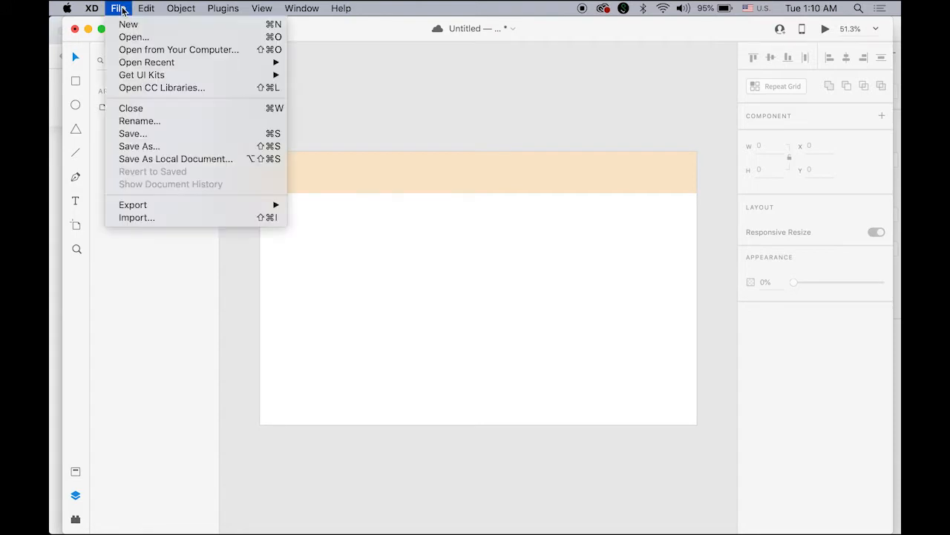
pyautogui.click(175, 214)
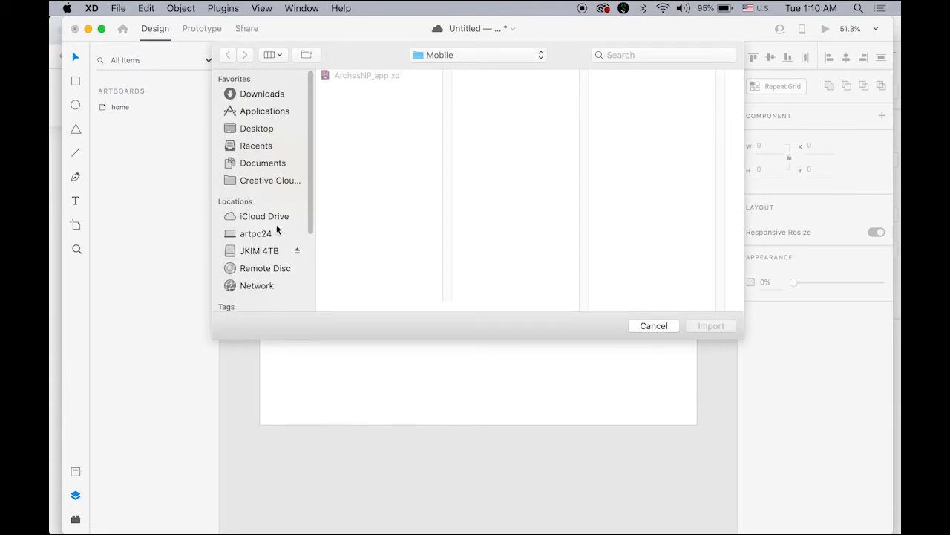
pyautogui.click(289, 134)
pyautogui.scroll(-20, 369, 222)
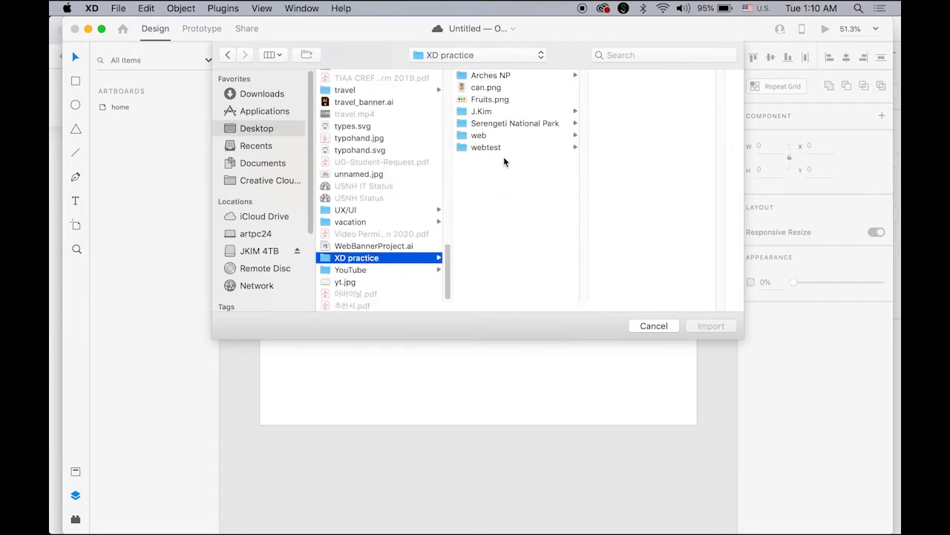
pyautogui.click(504, 79)
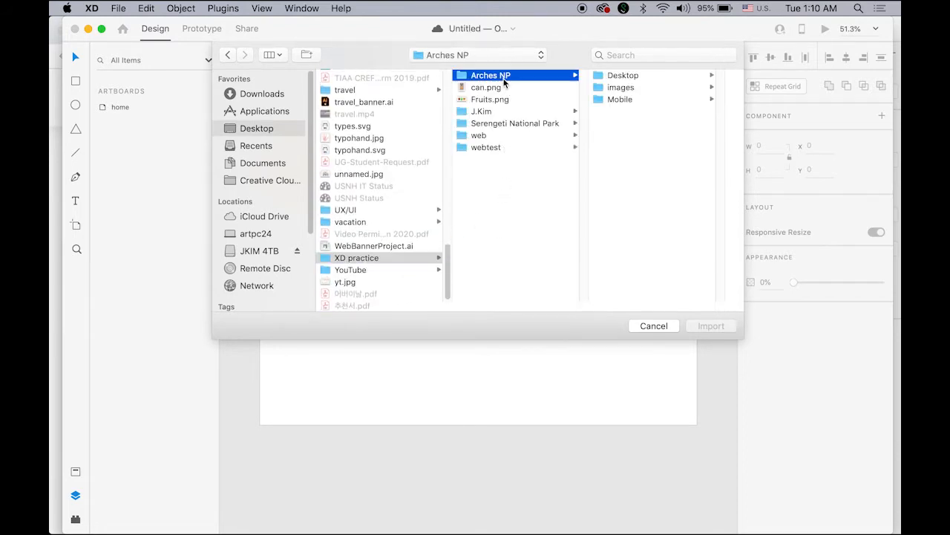
pyautogui.click(631, 89)
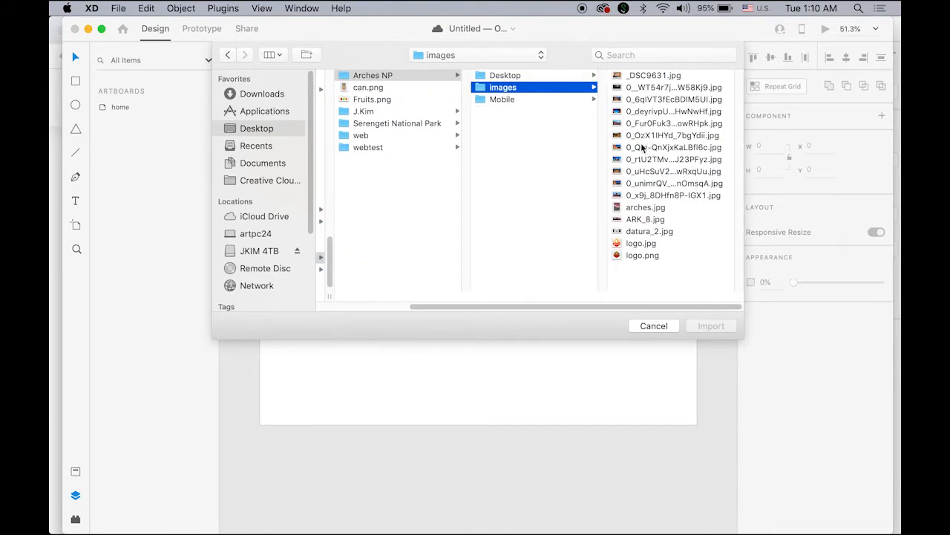
pyautogui.scroll(-1, 680, 271)
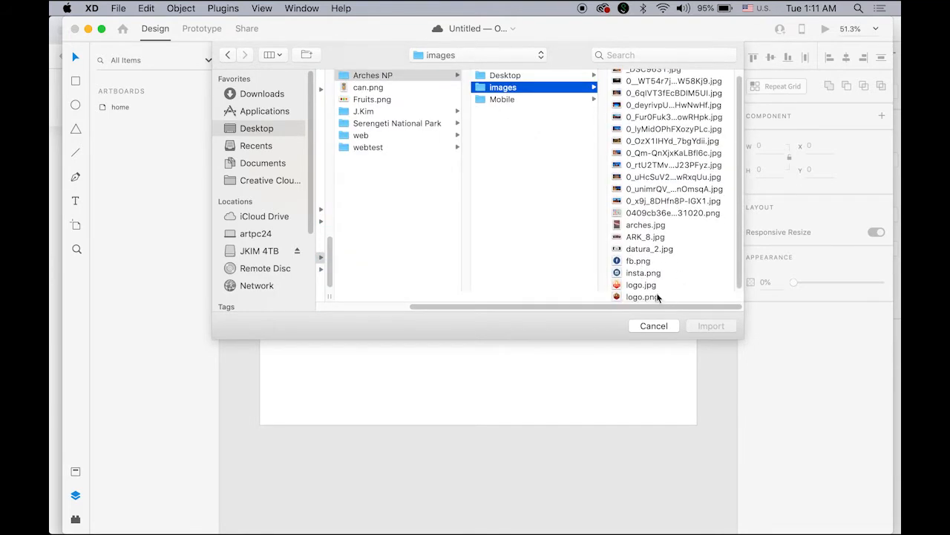
pyautogui.click(658, 297)
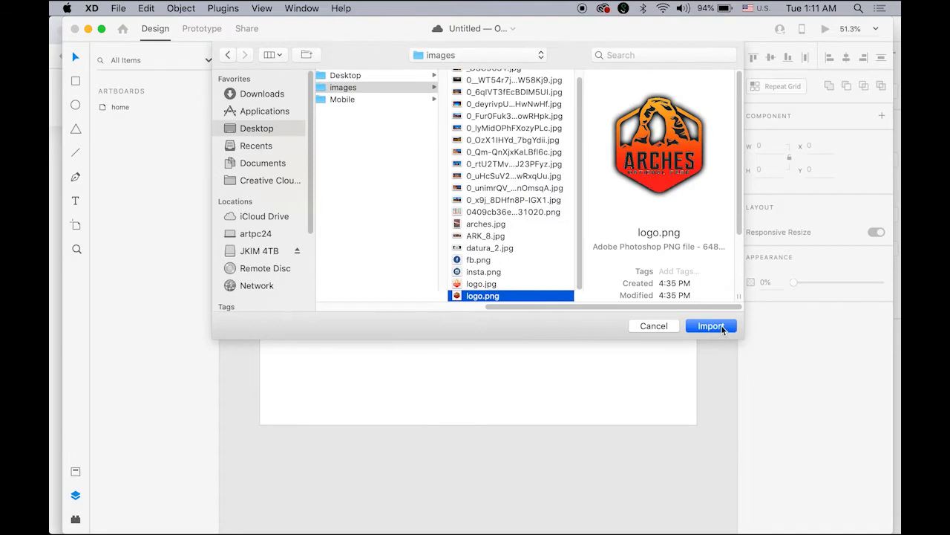
pyautogui.click(712, 326)
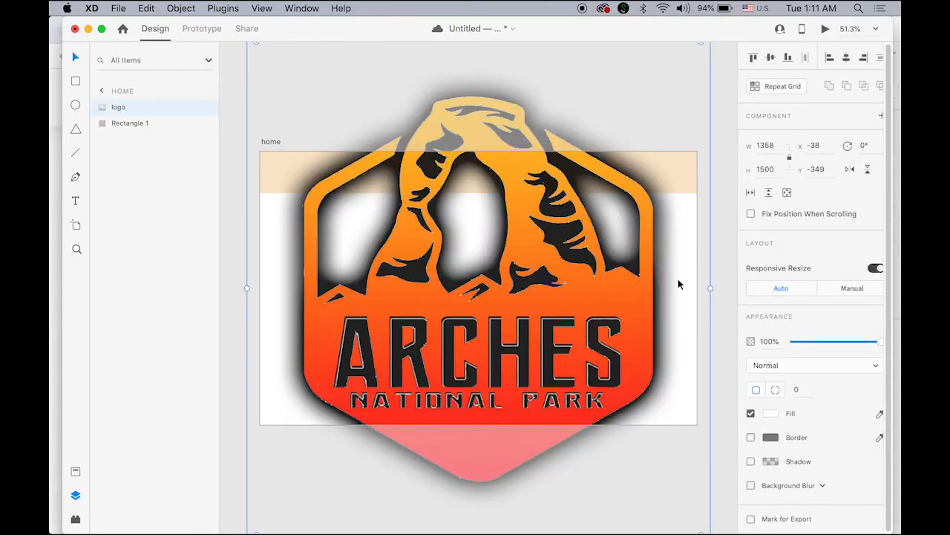
# Scale the logo proportionally about its centre to about 110 × 122 px so it fits the header bar's height, and deselect it
pyautogui.keyDown('alt'); pyautogui.click(605, 232); pyautogui.keyUp('alt')
pyautogui.keyDown('alt'); pyautogui.click(605, 232); pyautogui.keyUp('alt')
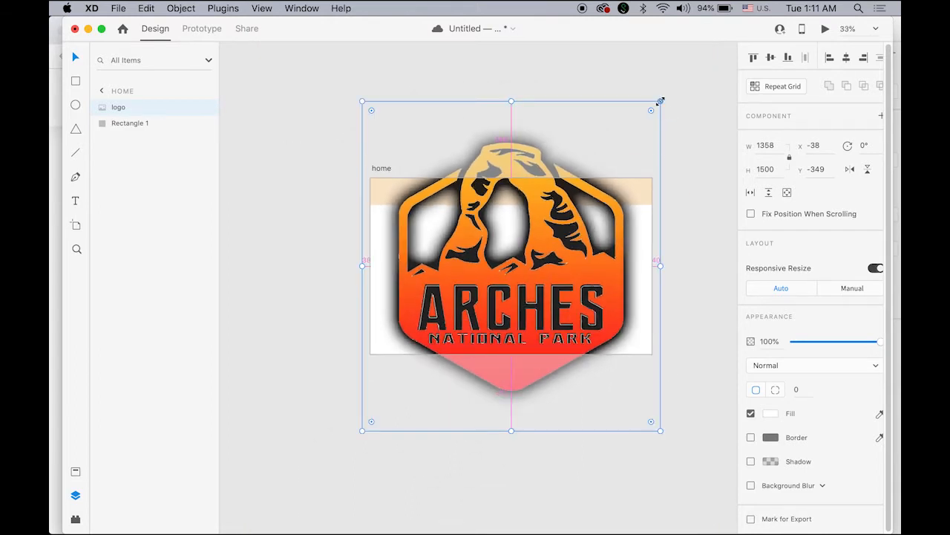
pyautogui.moveTo(660, 101); pyautogui.dragTo(516, 194)
pyautogui.press('alt')
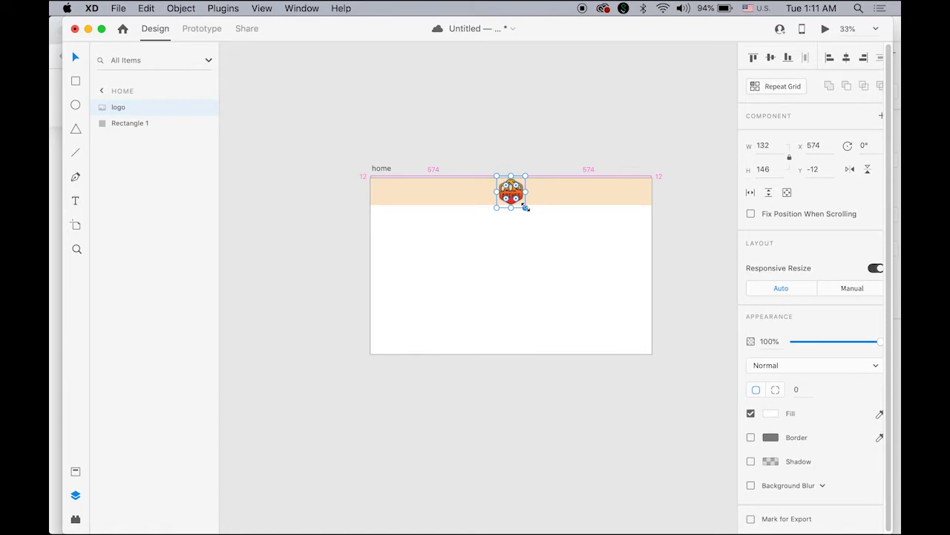
pyautogui.click(706, 216)
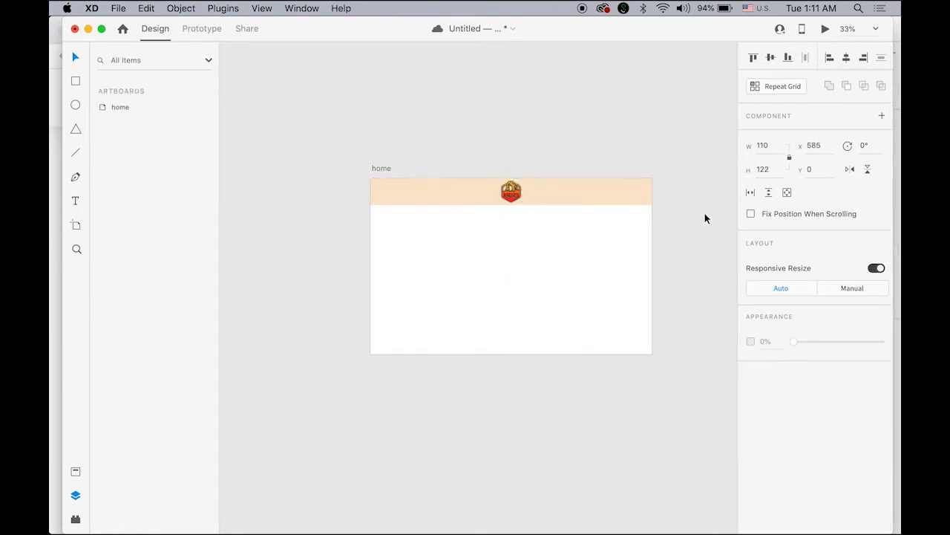
pyautogui.click(518, 195)
pyautogui.click(706, 318)
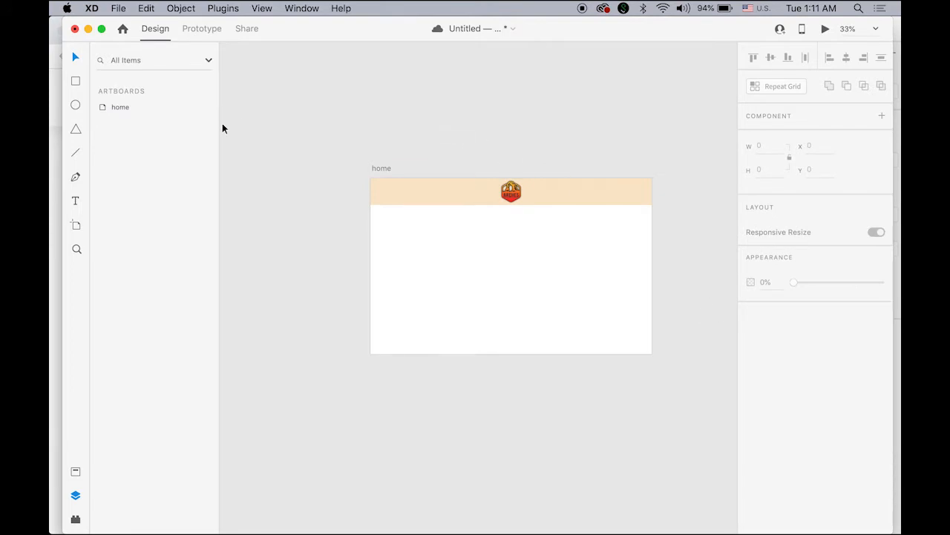
# Add the point text "Arches National Park" just below the header bar, near the artboard's left side
pyautogui.click(76, 201)
pyautogui.click(390, 221)
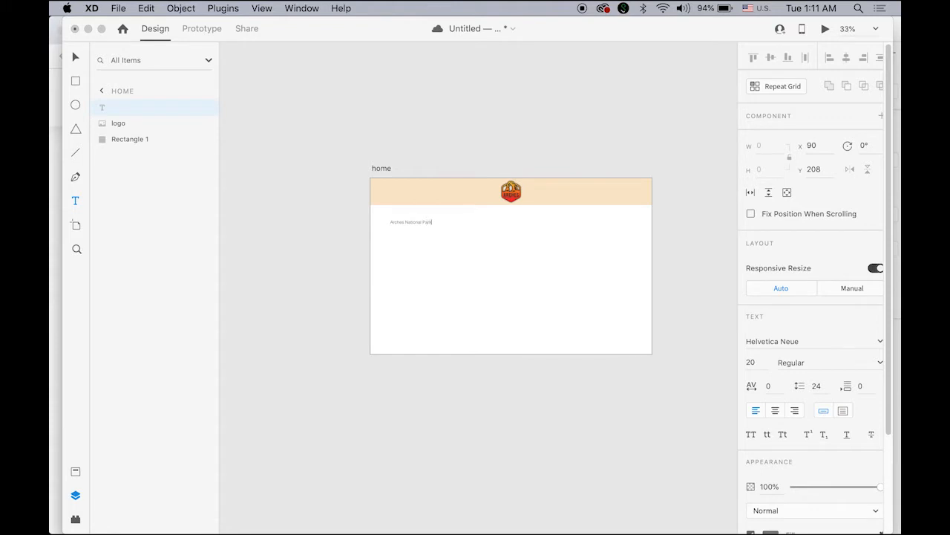
pyautogui.click(75, 57)
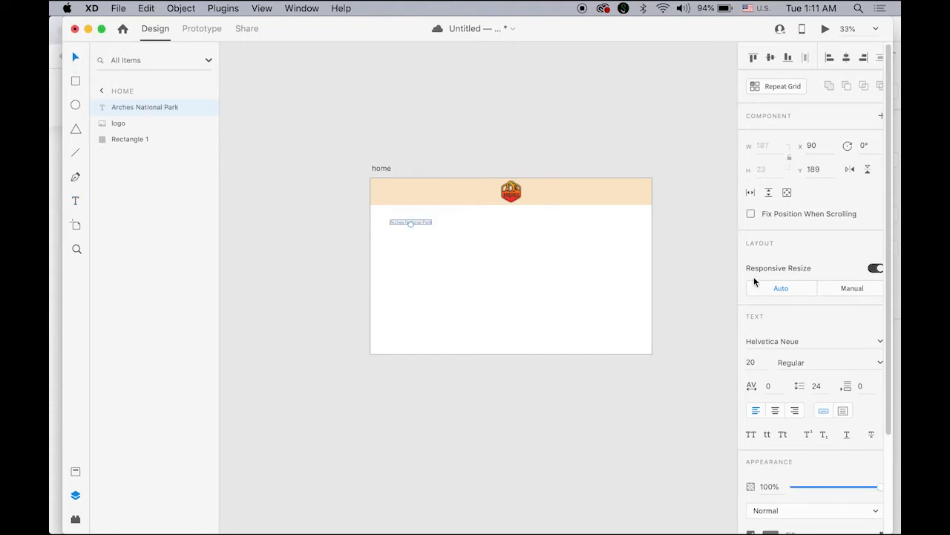
# Set the "Arches National Park" text to size 48 with the Bold weight
pyautogui.click(750, 363)
pyautogui.write('48')
pyautogui.press('Return')
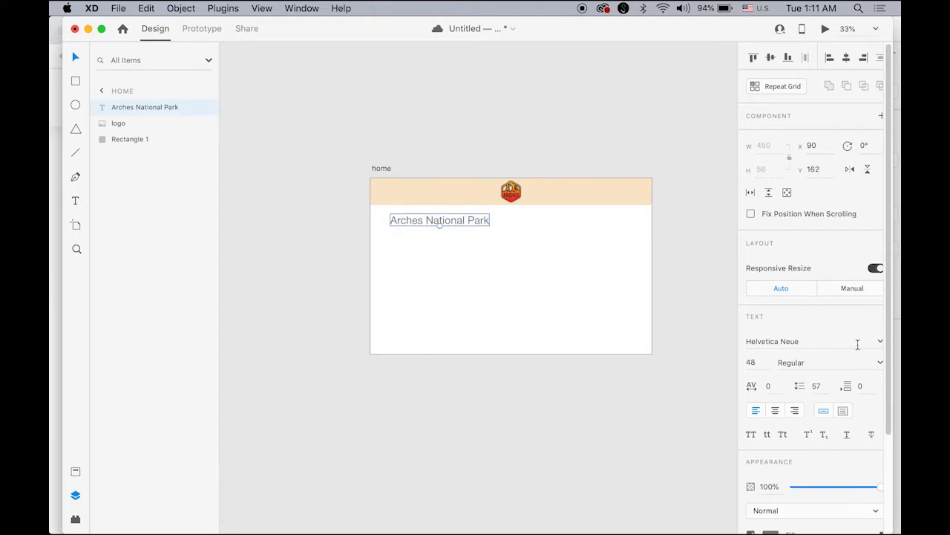
pyautogui.click(879, 362)
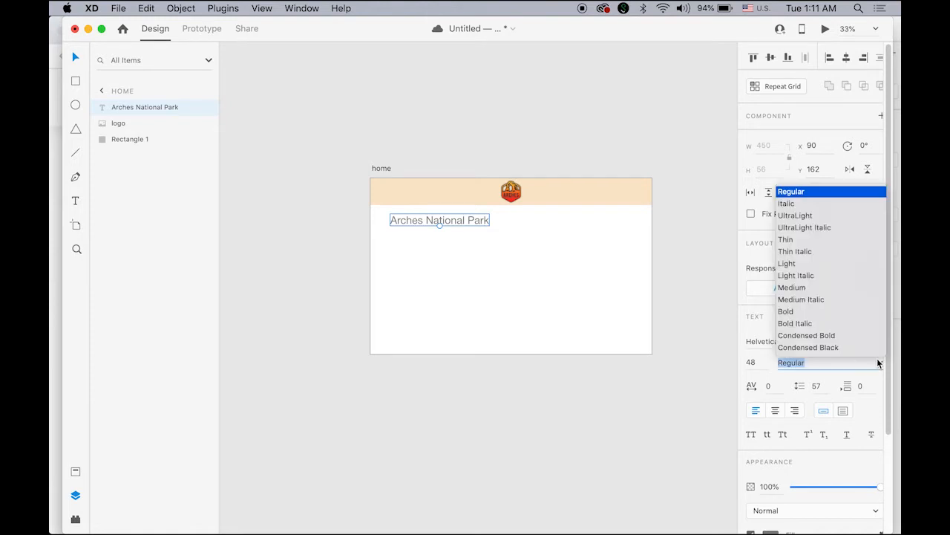
pyautogui.click(790, 312)
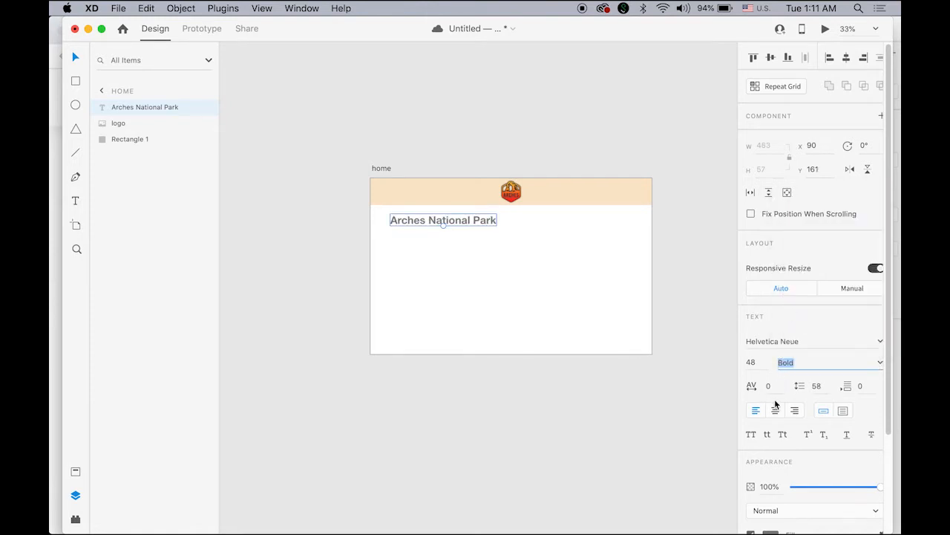
# Change the title text's fill colour to black #000000 and deselect it
pyautogui.scroll(-3, 801, 462)
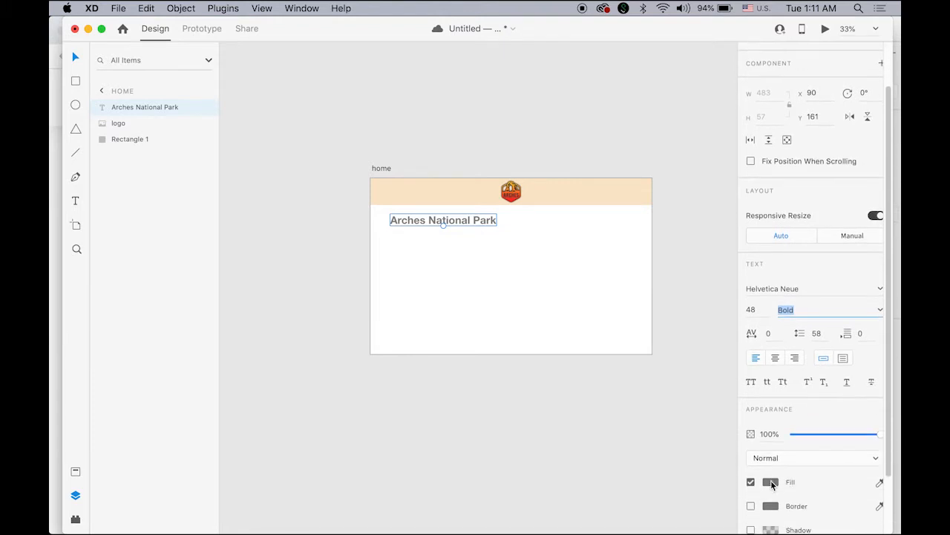
pyautogui.click(771, 482)
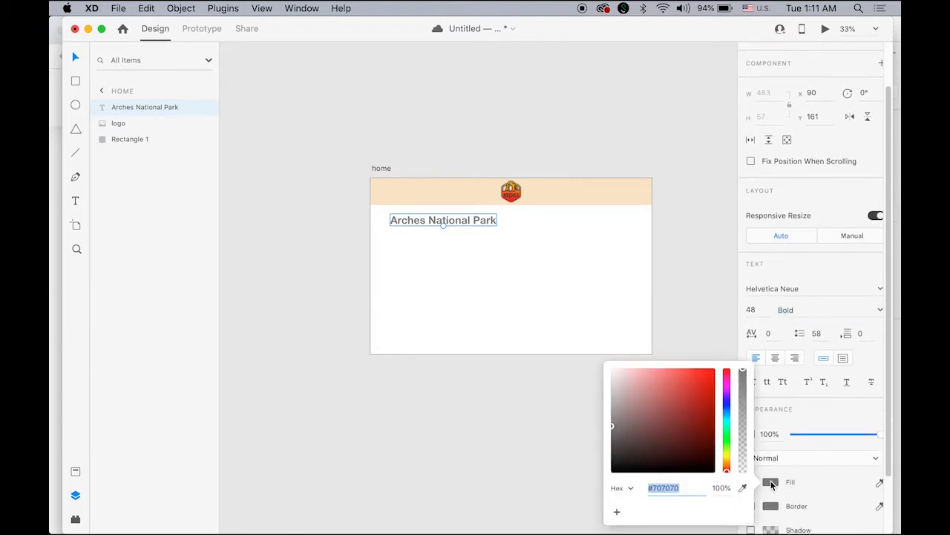
pyautogui.click(614, 472)
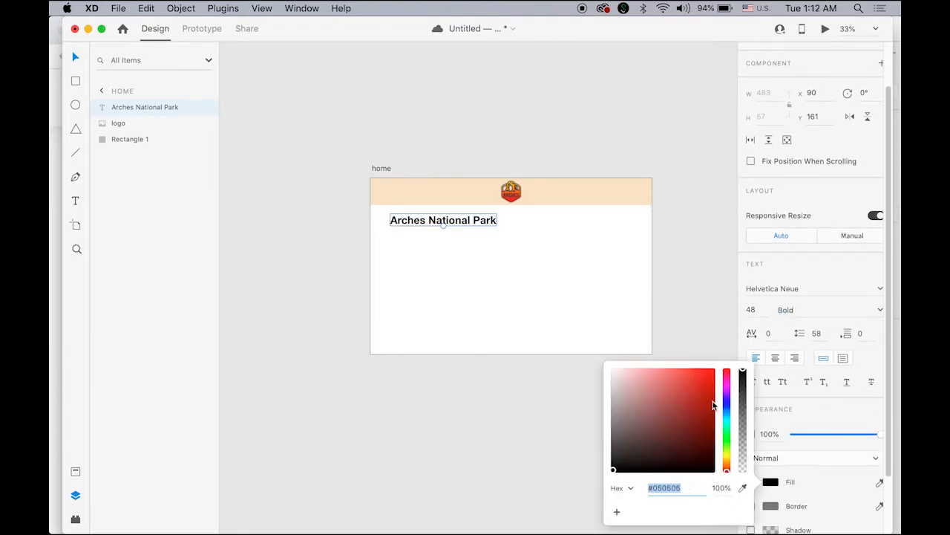
pyautogui.write('000000')
pyautogui.click(521, 307)
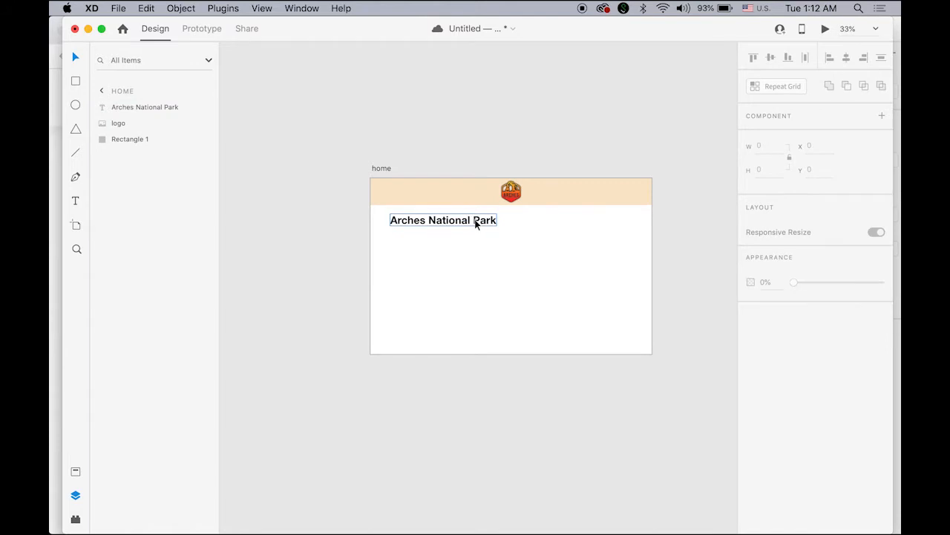
# Move the title text up onto the header bar, left of the logo, at about X 102, Y 33
pyautogui.moveTo(479, 221); pyautogui.dragTo(479, 196)
pyautogui.click(528, 299)
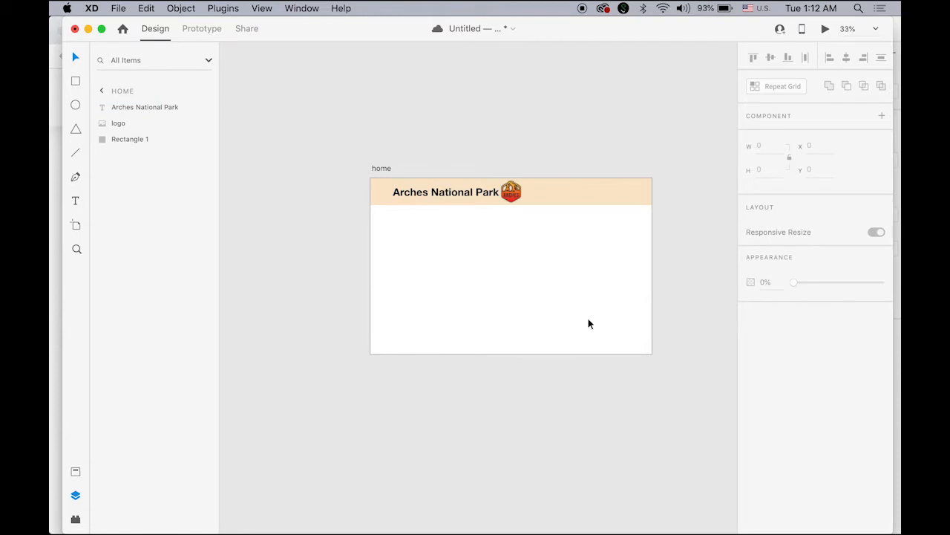
pyautogui.click(462, 195)
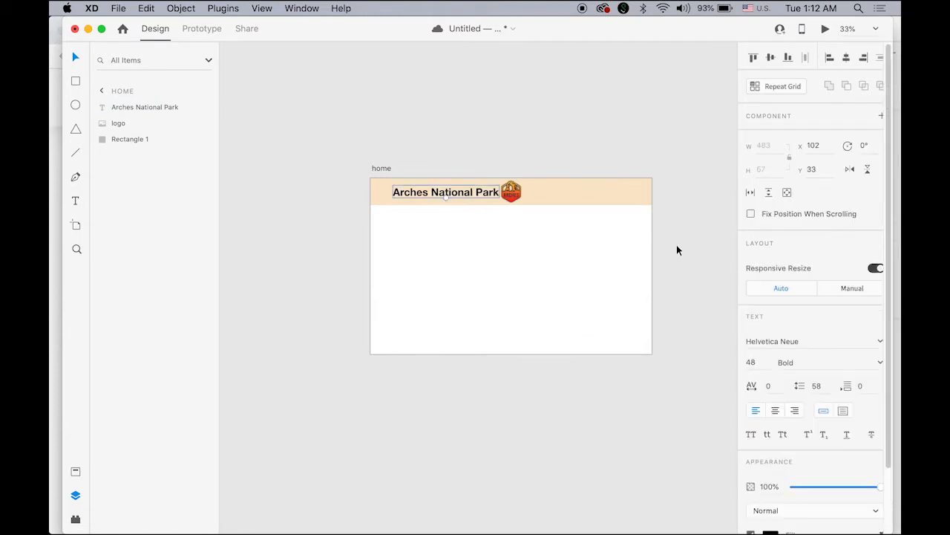
pyautogui.click(547, 285)
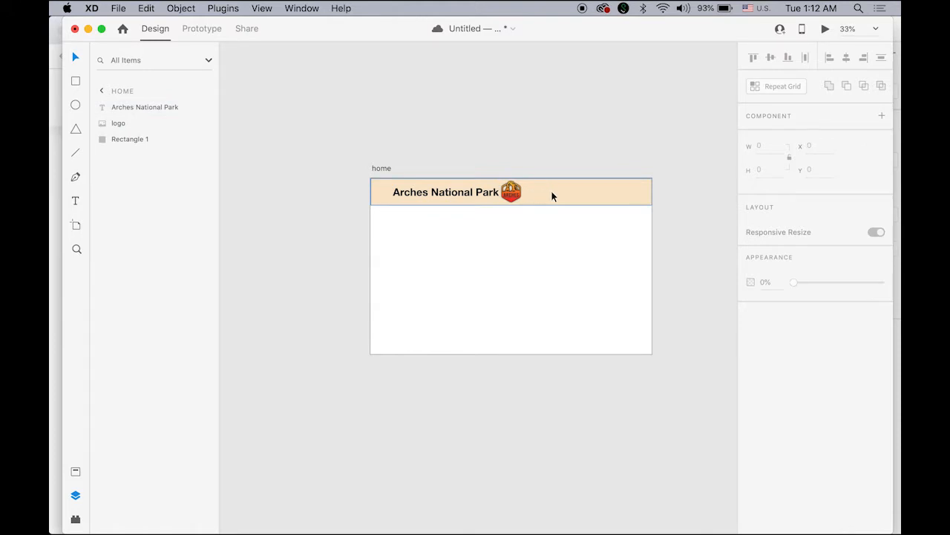
# Reduce the "Arches National Park" title's font size to 40
pyautogui.click(461, 197)
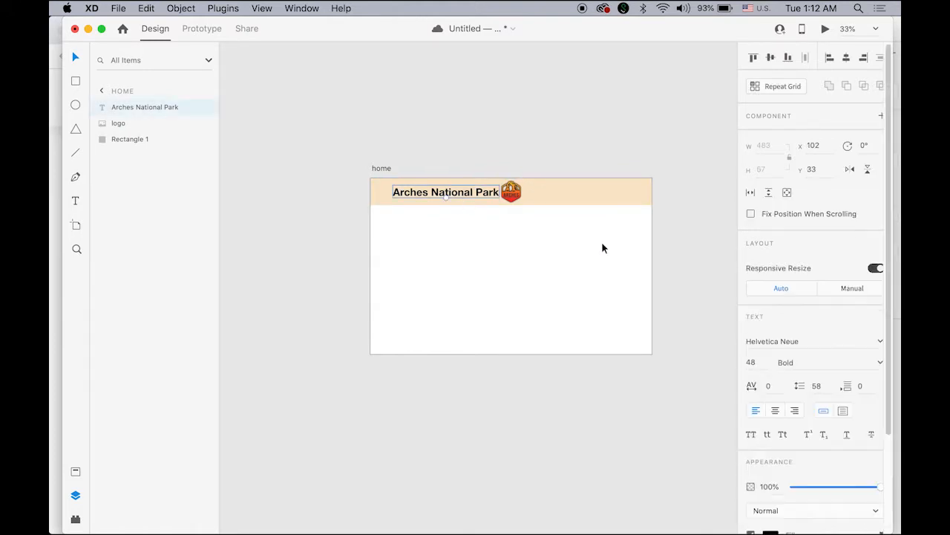
pyautogui.click(752, 363)
pyautogui.write('40')
pyautogui.press('Return')
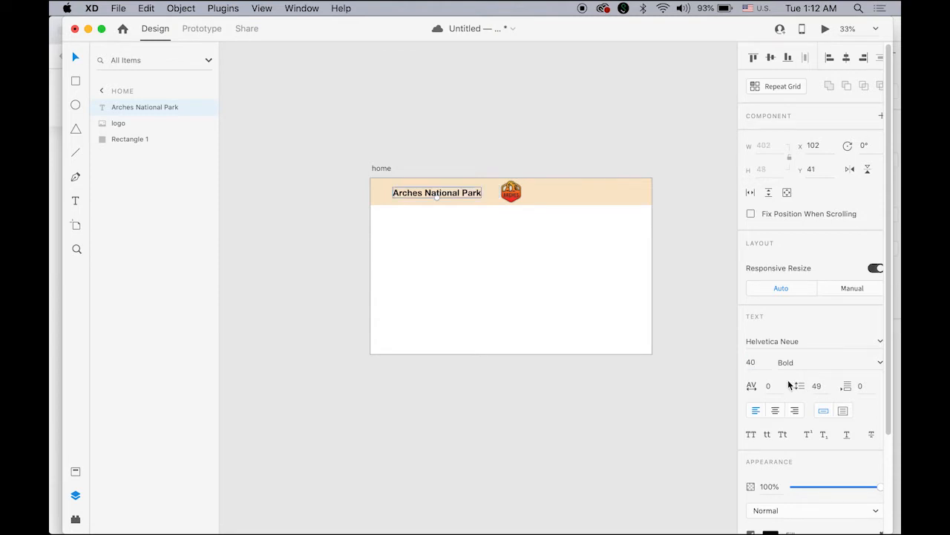
# Nudge the title text right and slightly up in the header to X 145, Y 39, and deselect it
pyautogui.press('Right')
pyautogui.press('Right')
pyautogui.press('Right')
pyautogui.press('Right')
pyautogui.press('Right')
pyautogui.press('Right')
pyautogui.press('Right')
pyautogui.press('Right')
pyautogui.press('Right')
pyautogui.press('Right')
pyautogui.press('Right')
pyautogui.press('Right')
pyautogui.press('Right')
pyautogui.press('Right')
pyautogui.press('Right')
pyautogui.press('Right')
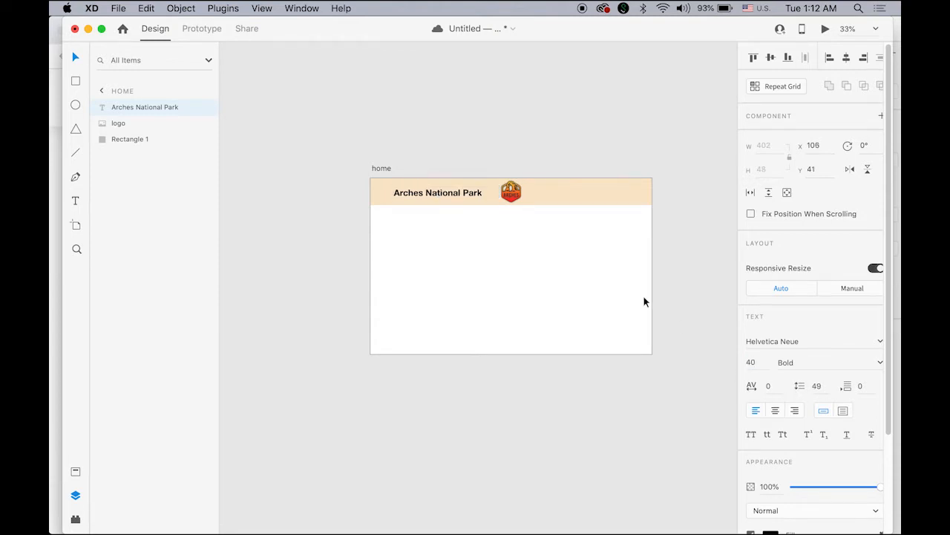
pyautogui.press('Right')
pyautogui.press('Right')
pyautogui.press('Right')
pyautogui.press('Right')
pyautogui.press('Right')
pyautogui.press('Right')
pyautogui.press('Right')
pyautogui.press('Right')
pyautogui.press('Right')
pyautogui.press('Right')
pyautogui.press('Right')
pyautogui.press('Right')
pyautogui.press('Right')
pyautogui.press('Right')
pyautogui.press('Right')
pyautogui.press('Right')
pyautogui.press('Right')
pyautogui.press('Right')
pyautogui.press('Right')
pyautogui.press('Right')
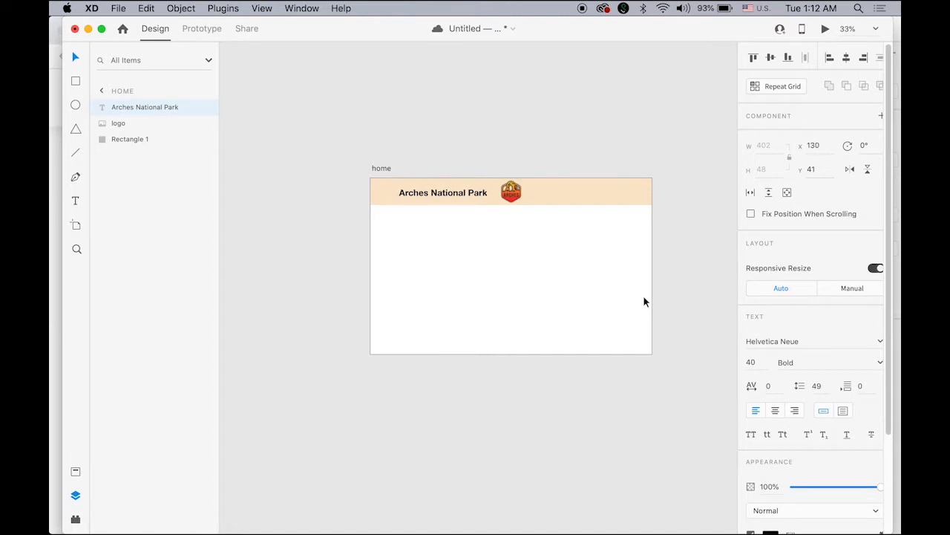
pyautogui.press('Right')
pyautogui.press('Right')
pyautogui.press('Right')
pyautogui.press('Up')
pyautogui.press('Up')
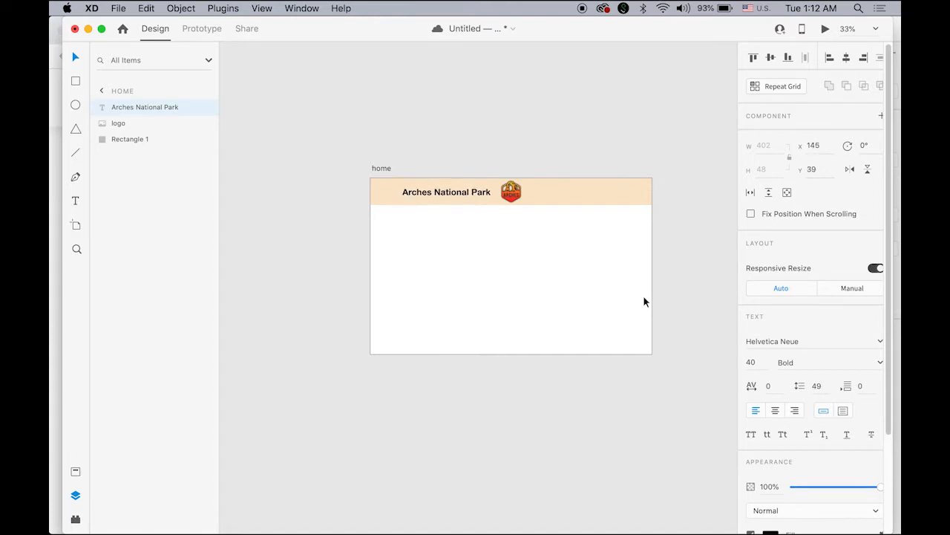
pyautogui.click(583, 277)
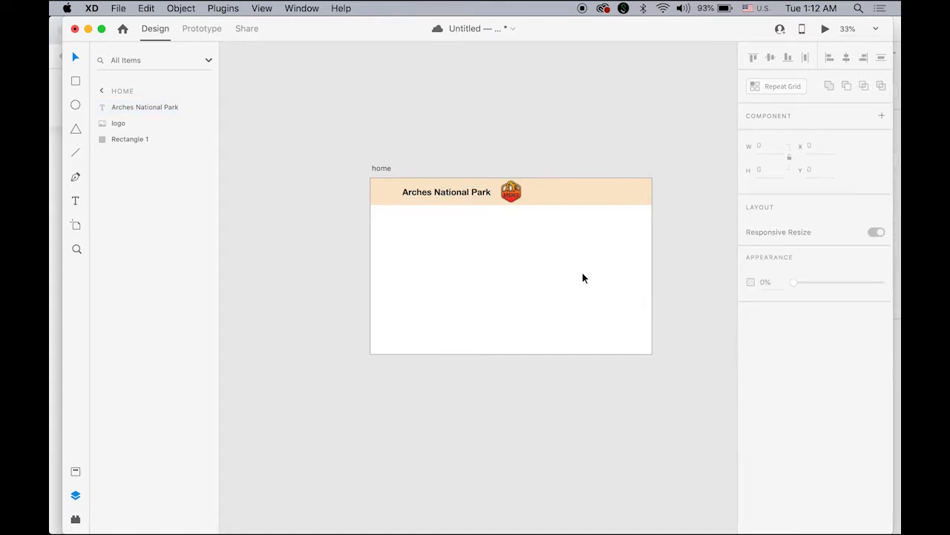
# Nudge the header logo up by 1 px to Y -1 and deselect it
pyautogui.click(554, 217)
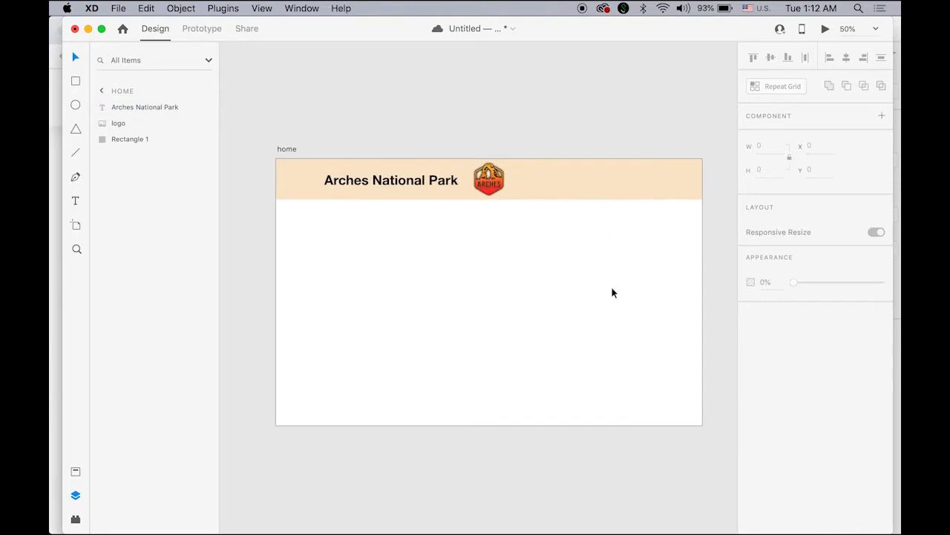
pyautogui.click(496, 188)
pyautogui.press('Up')
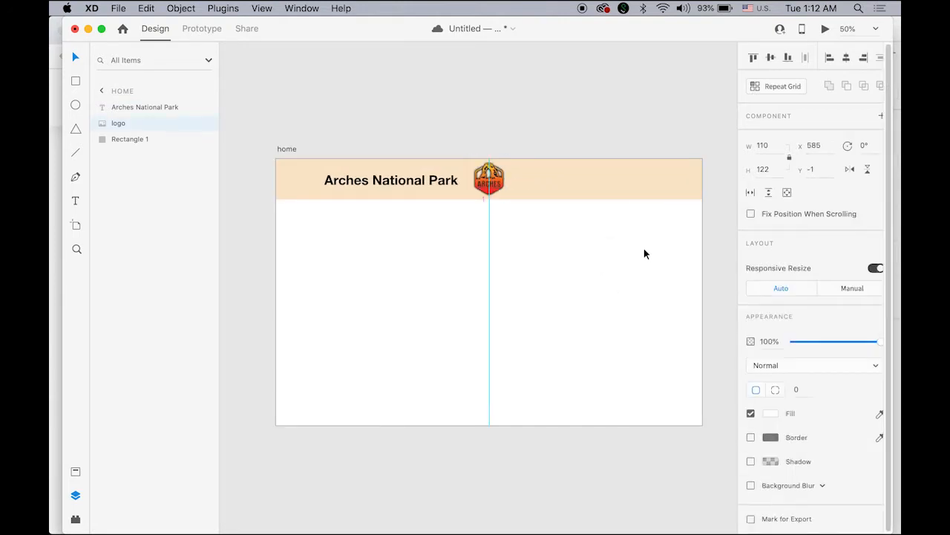
pyautogui.click(621, 266)
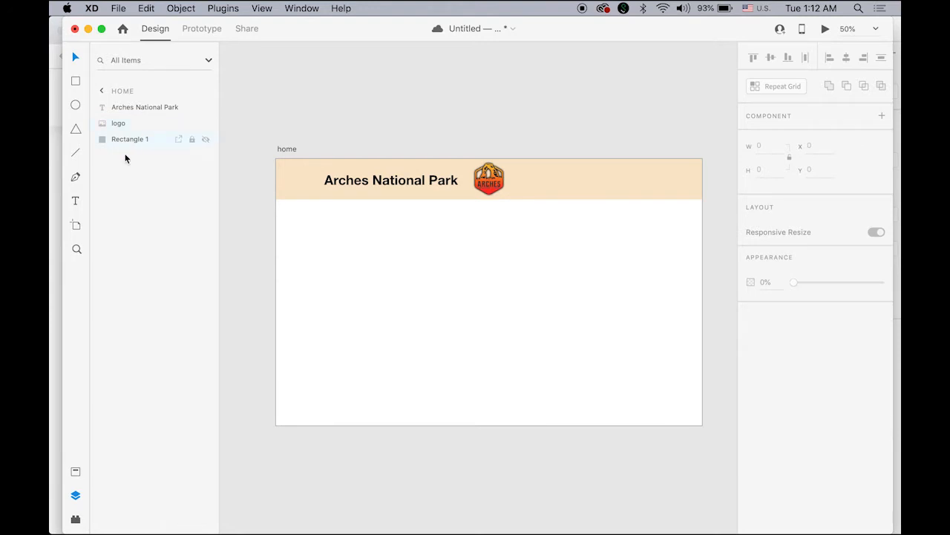
# Add the text "Home" below the header in Helvetica Neue Bold, size 18, at about X 719, Y 242
pyautogui.click(516, 235)
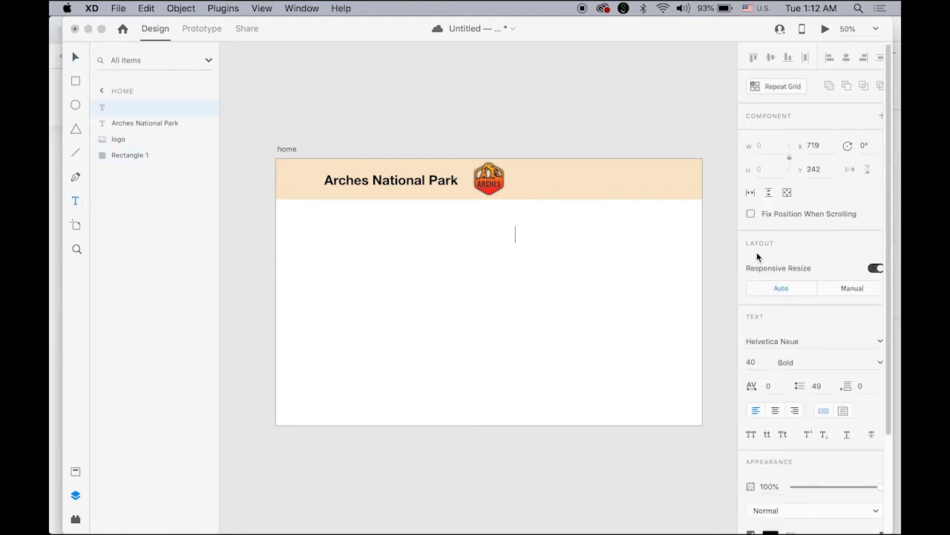
pyautogui.click(880, 365)
pyautogui.click(880, 365)
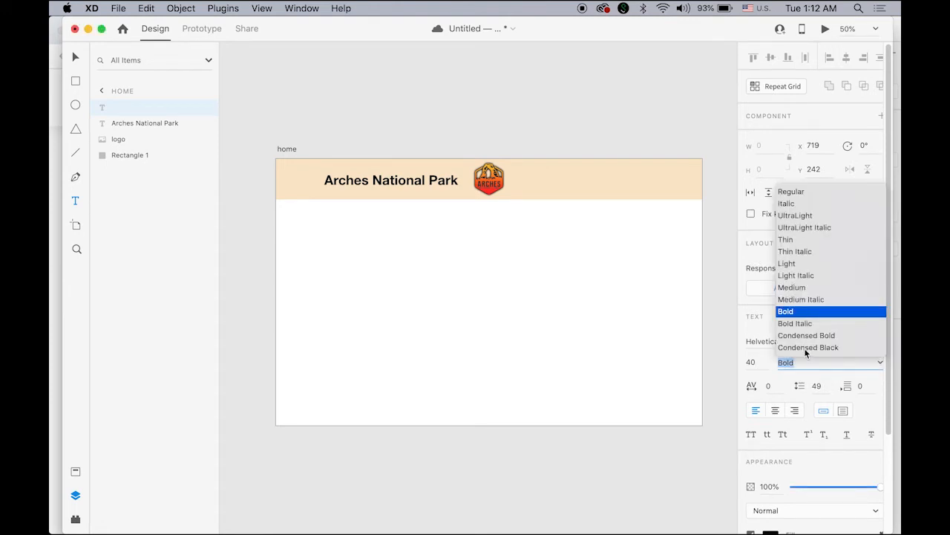
pyautogui.click(792, 312)
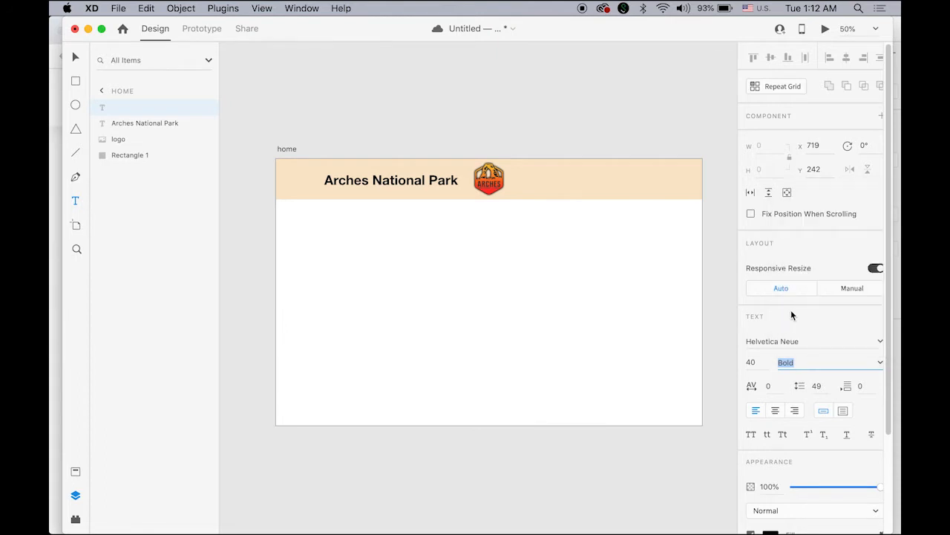
pyautogui.click(751, 363)
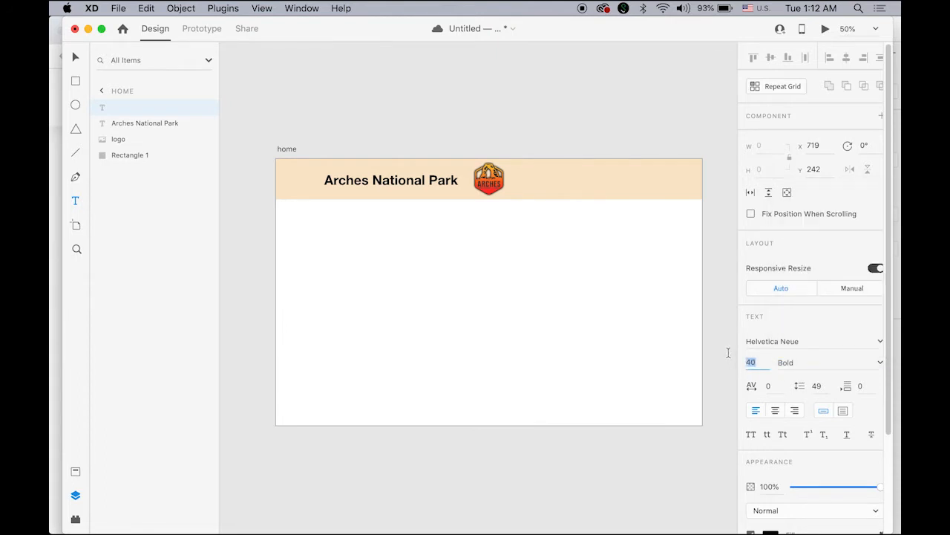
pyautogui.write('28')
pyautogui.press('Return')
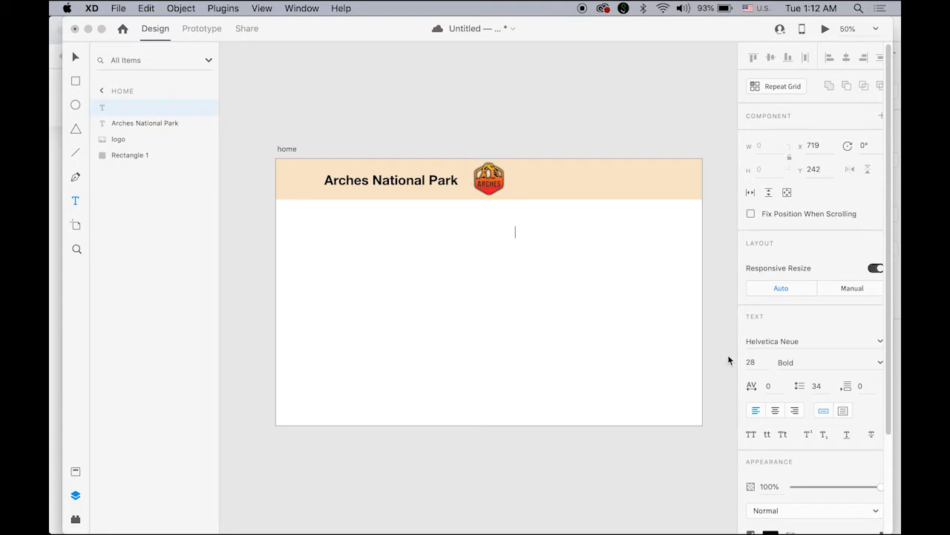
pyautogui.click(754, 364)
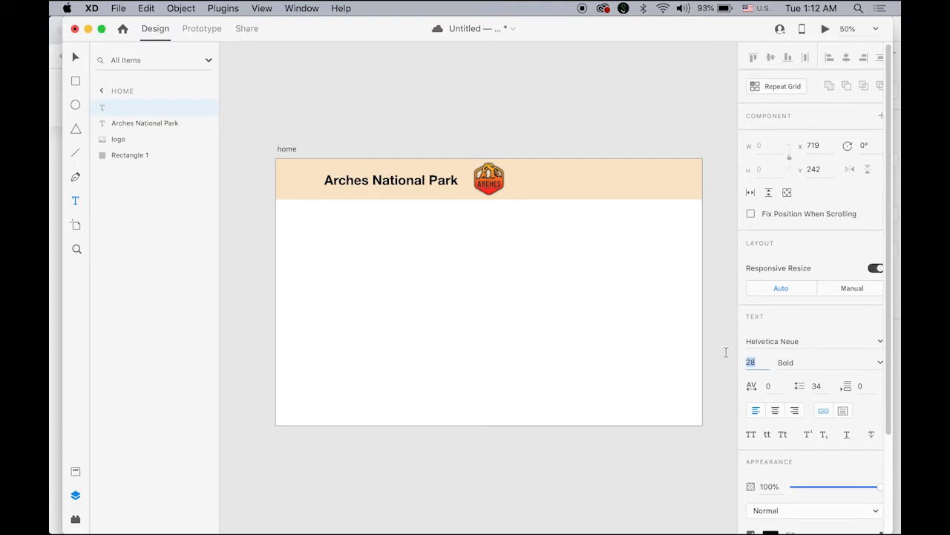
pyautogui.write('18')
pyautogui.press('Return')
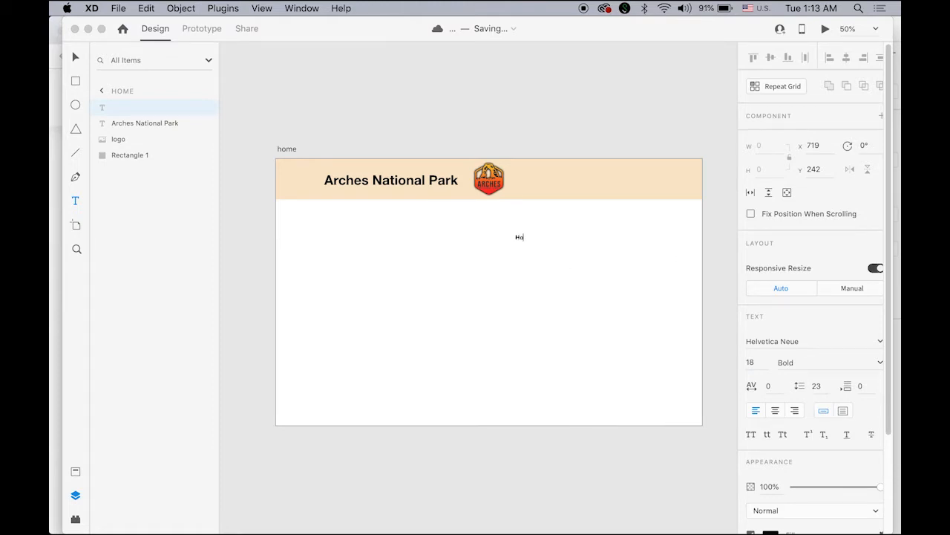
pyautogui.click(75, 57)
# Move the "Home" text up into the header beside the logo, at X 733, Y 54
pyautogui.moveTo(528, 236); pyautogui.dragTo(531, 185)
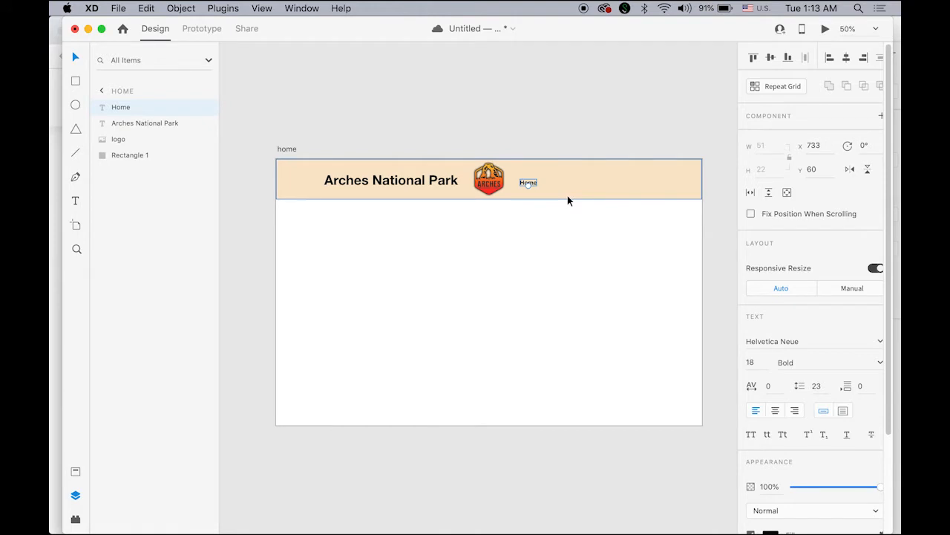
pyautogui.press('Up')
pyautogui.press('Up')
pyautogui.press('Up')
pyautogui.press('Up')
pyautogui.press('Up')
pyautogui.press('Up')
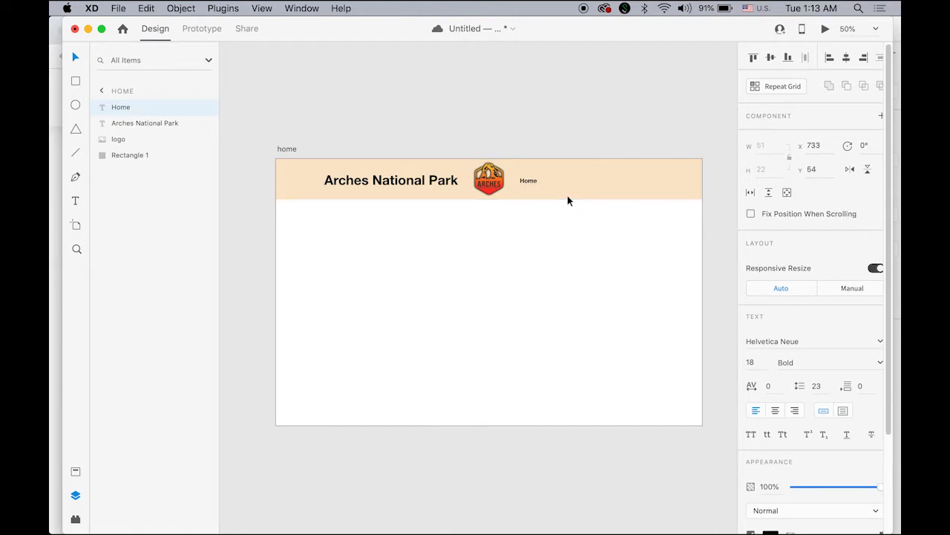
# Duplicate the "Home" label to its right at X 822, Y 54, and change the copy's text to "Events"
pyautogui.moveTo(533, 183); pyautogui.dragTo(565, 183)
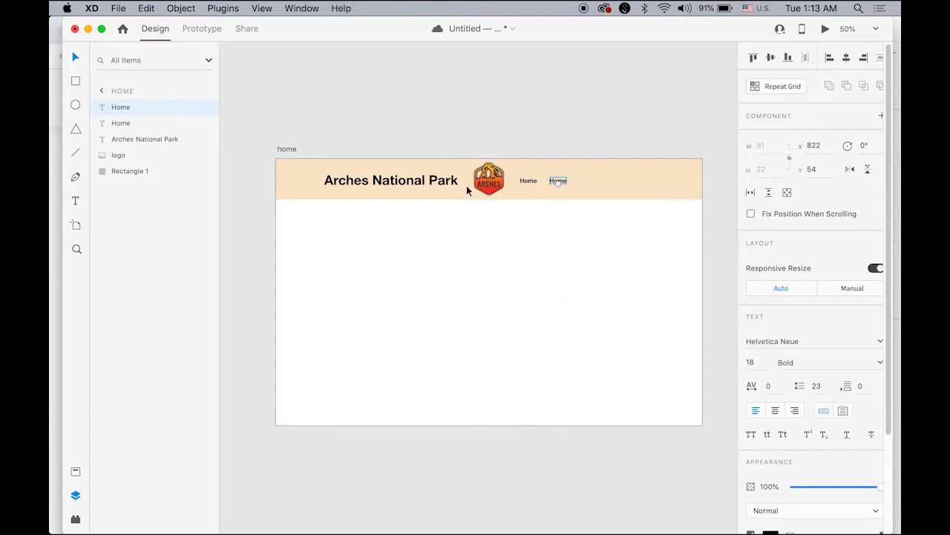
pyautogui.click(75, 200)
pyautogui.moveTo(551, 183); pyautogui.dragTo(573, 186)
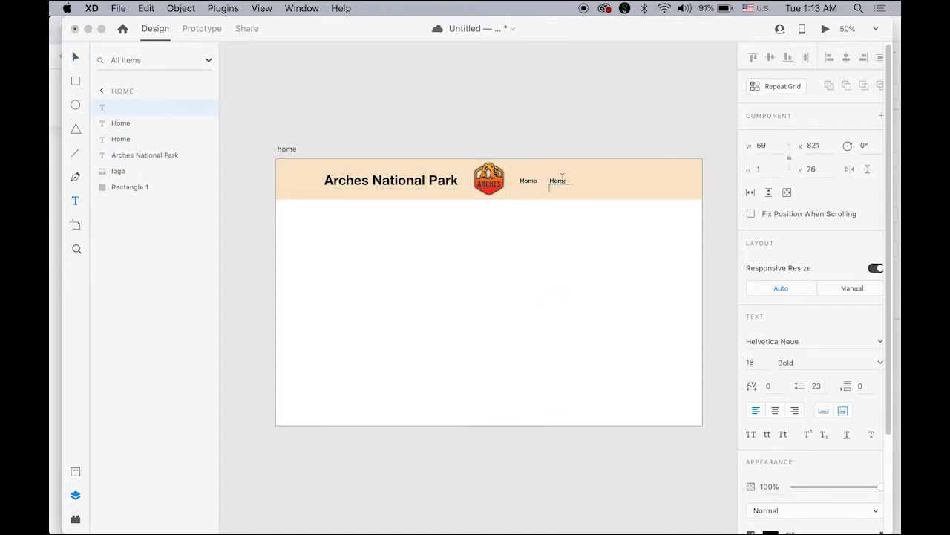
pyautogui.click(560, 181)
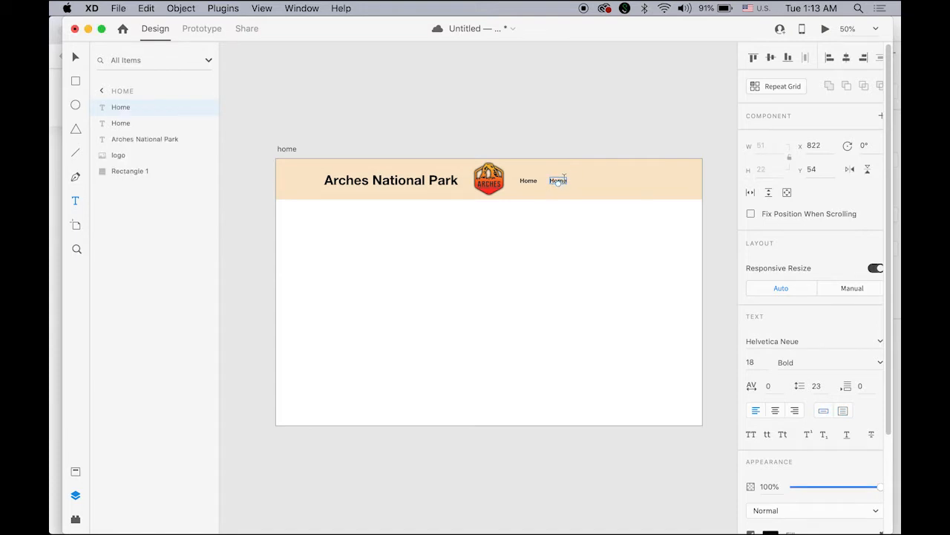
pyautogui.press('Return')
pyautogui.write('E')
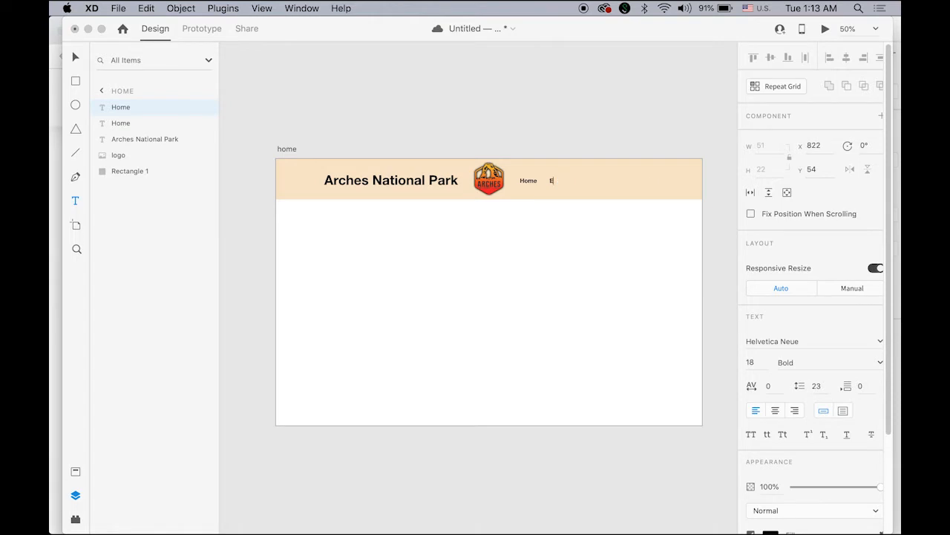
pyautogui.write('vents')
pyautogui.press('Escape')
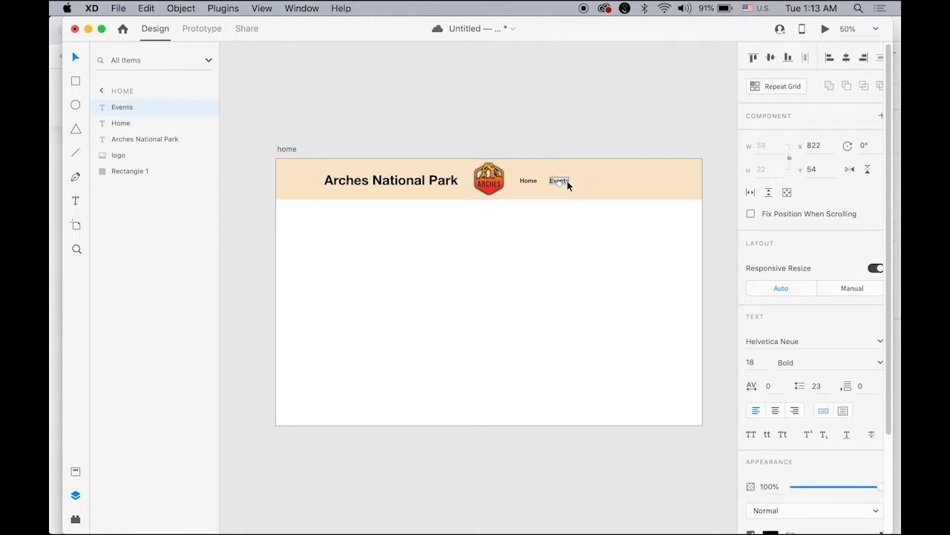
# Duplicate the "Events" label to its right at X 918 with an equal 38 px gap, and change the copy's text to "Gallery"
pyautogui.press('alt')
pyautogui.moveTo(569, 181); pyautogui.dragTo(599, 183)
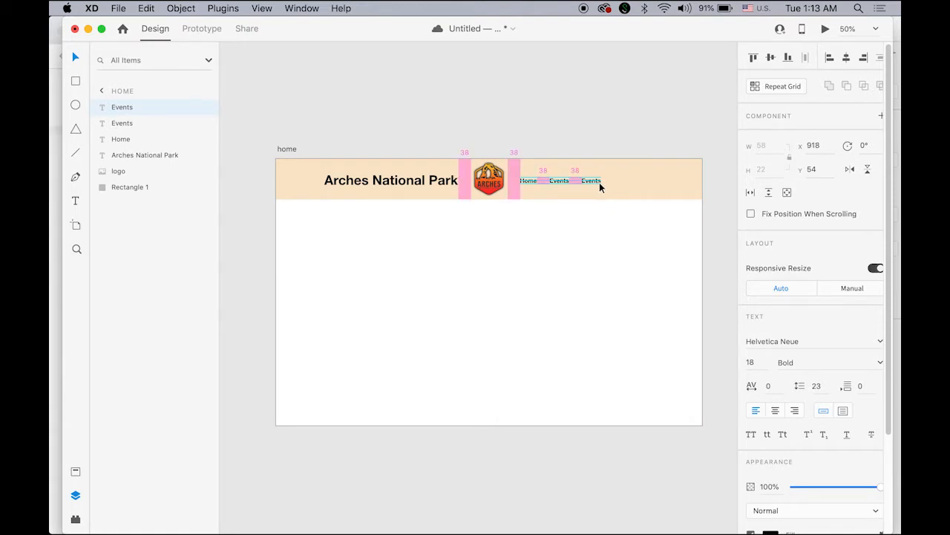
pyautogui.click(609, 187)
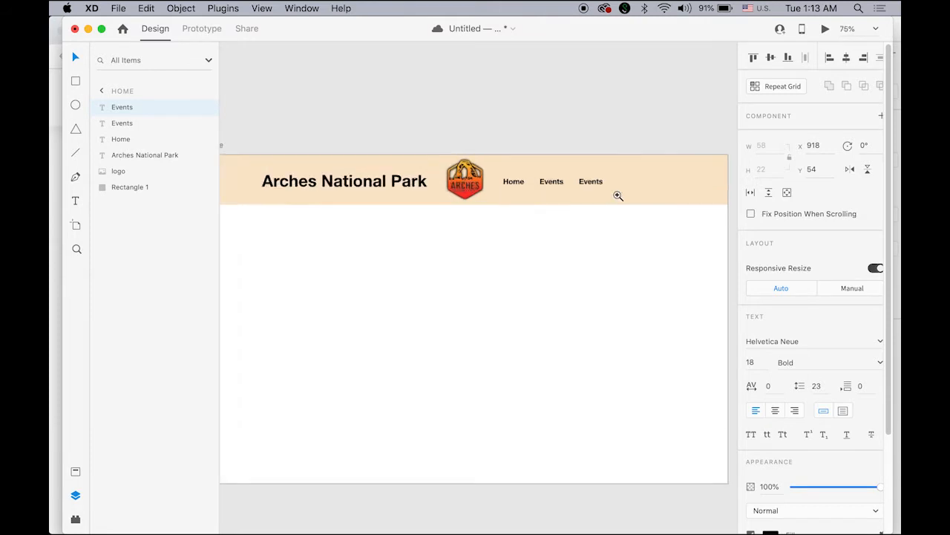
pyautogui.click(75, 200)
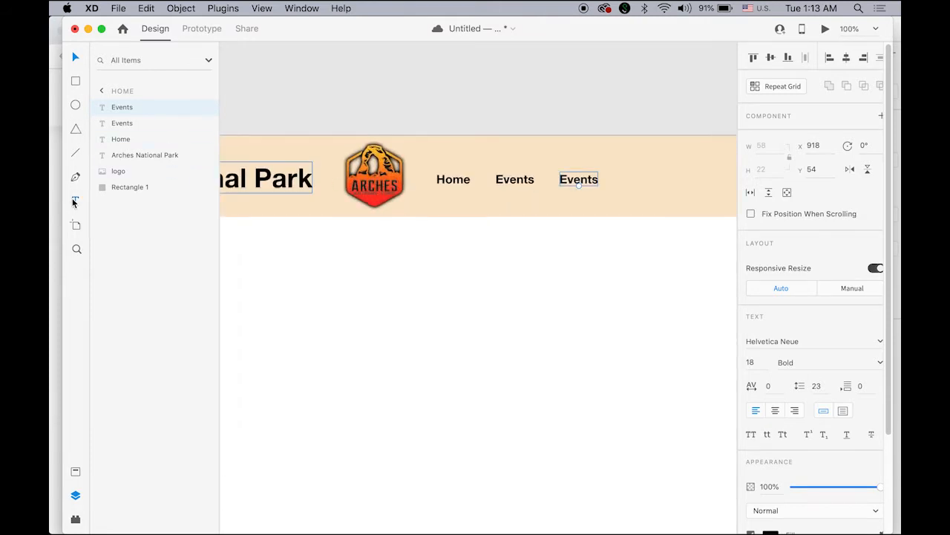
pyautogui.doubleClick(563, 179)
pyautogui.write('Gallery')
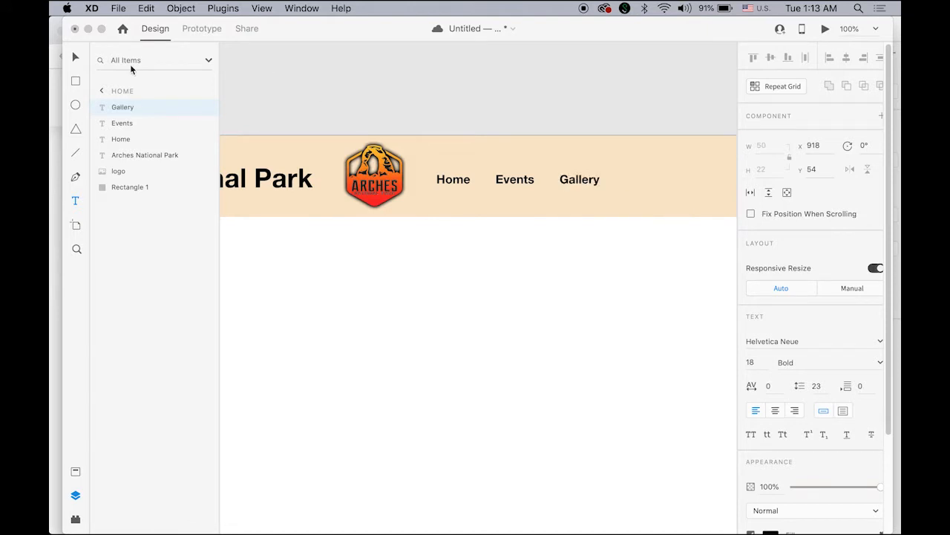
pyautogui.click(76, 57)
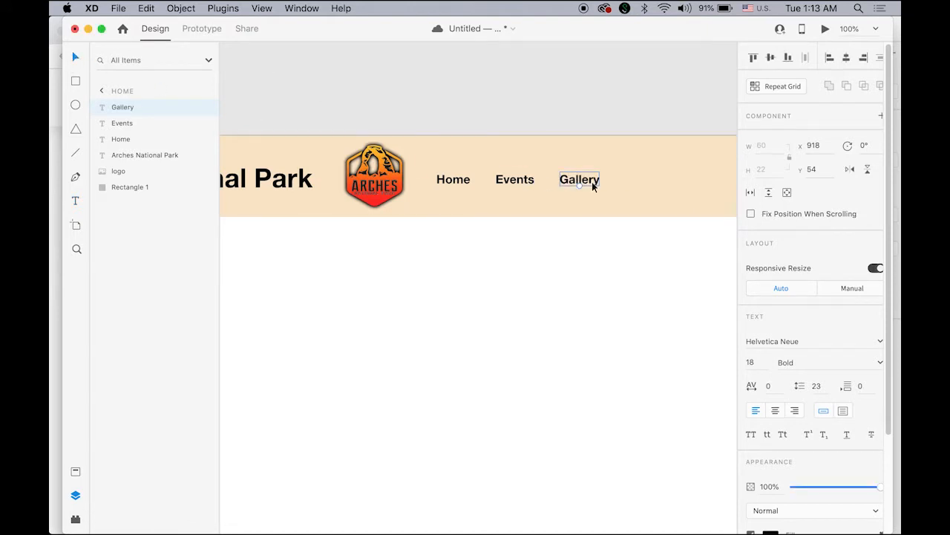
# Duplicate the "Gallery" label to its right at X 1016, Y 54, and change the copy's text to "Maps"
pyautogui.moveTo(593, 186); pyautogui.dragTo(661, 186)
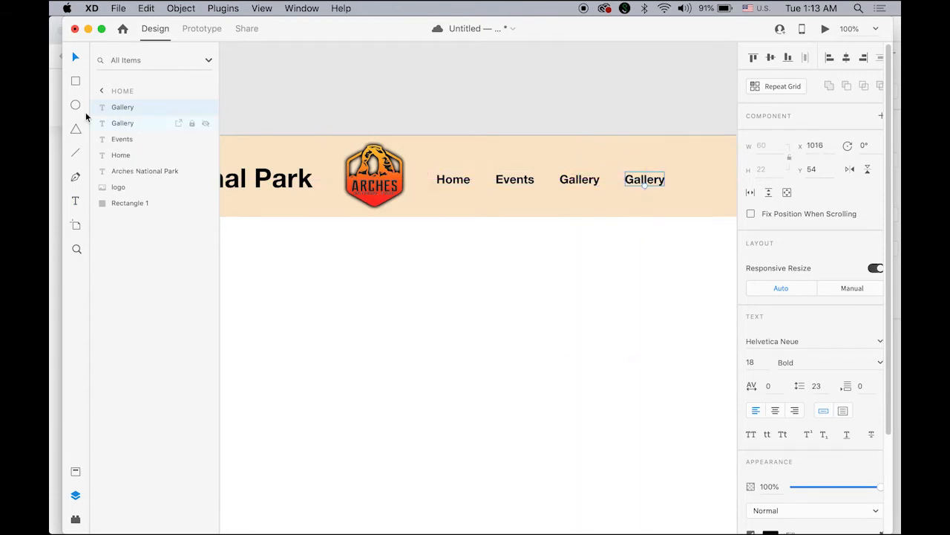
pyautogui.click(75, 201)
pyautogui.doubleClick(632, 180)
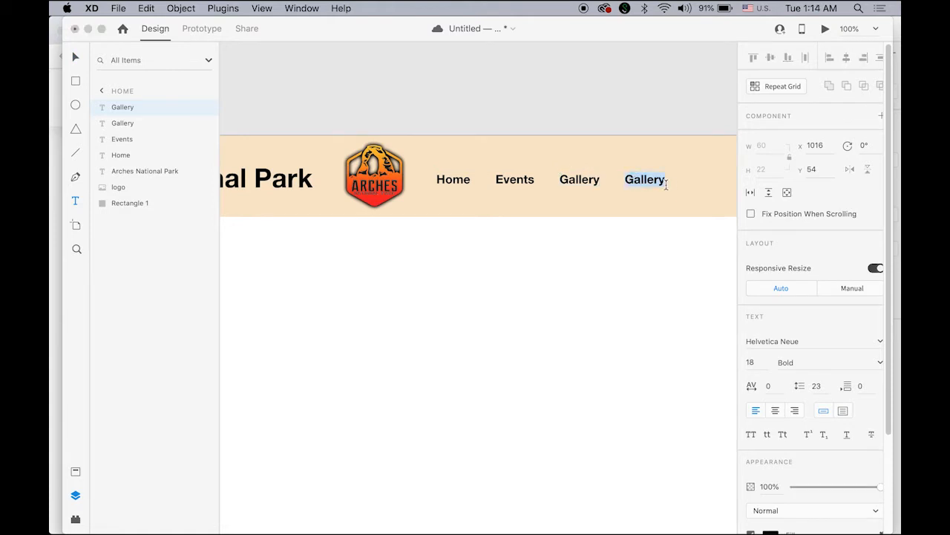
pyautogui.write('Maps')
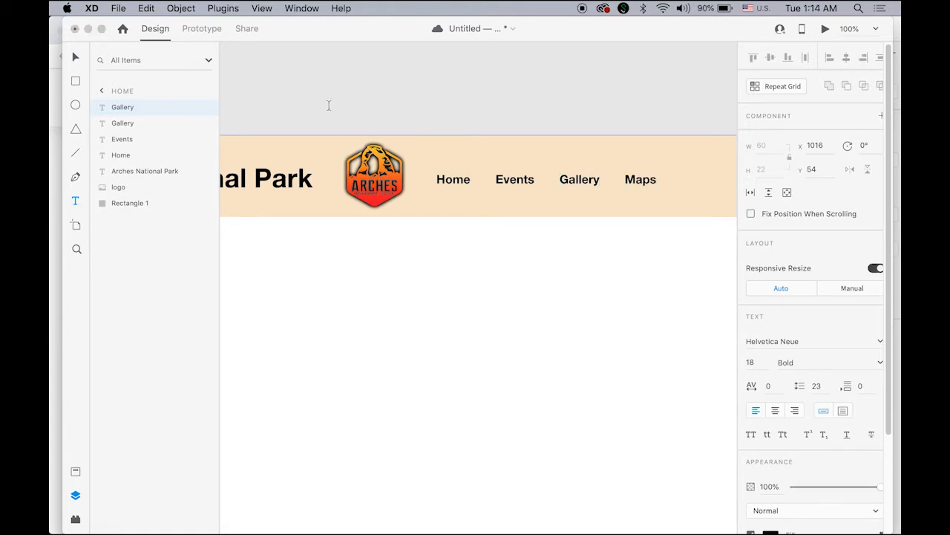
pyautogui.click(76, 57)
pyautogui.click(656, 222)
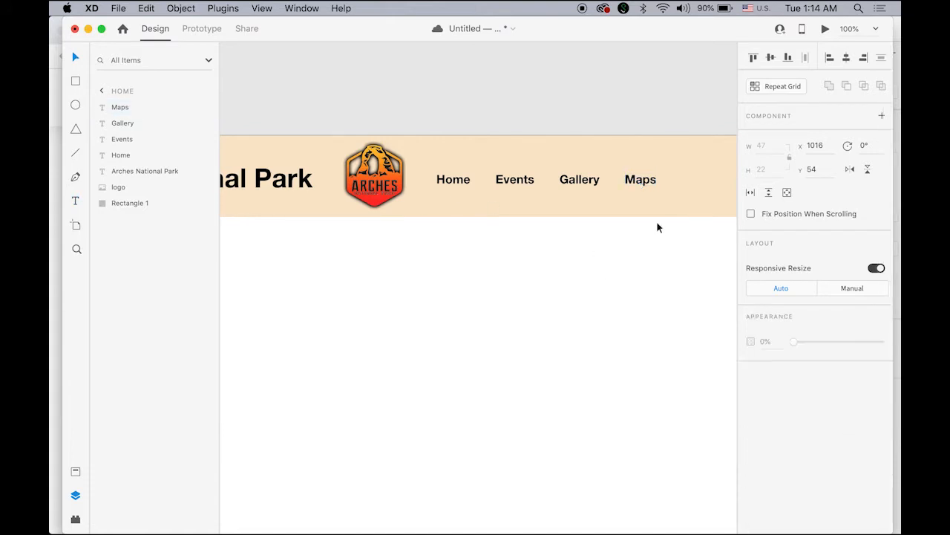
# Duplicate the "Maps" label to its right at X 1101, Y 54, and change the copy's text to "Contact"
pyautogui.click(642, 185)
pyautogui.moveTo(642, 185); pyautogui.dragTo(704, 185)
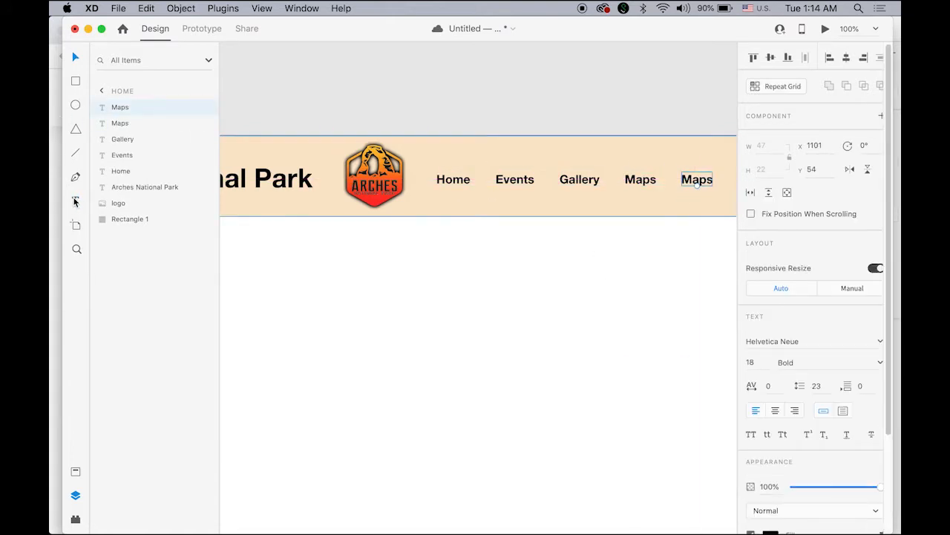
pyautogui.click(75, 202)
pyautogui.doubleClick(696, 183)
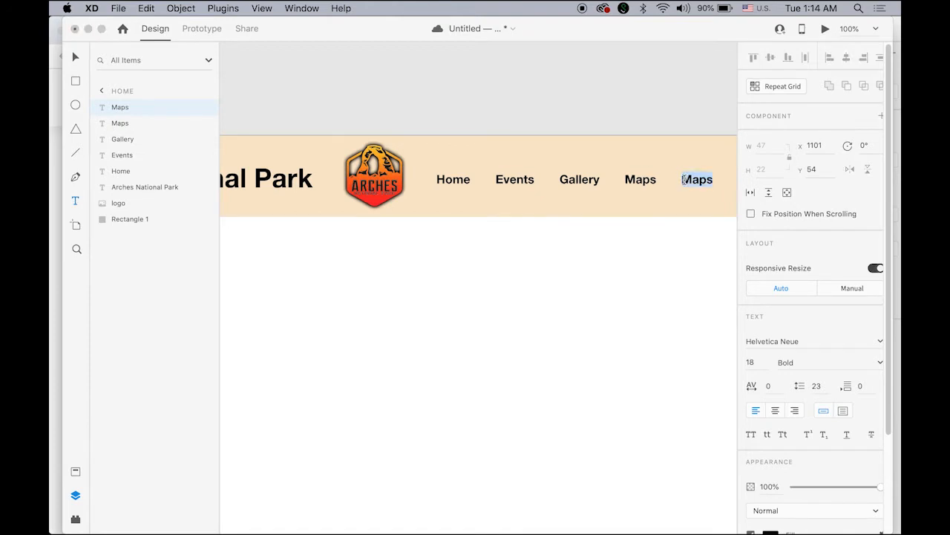
pyautogui.write('Contact')
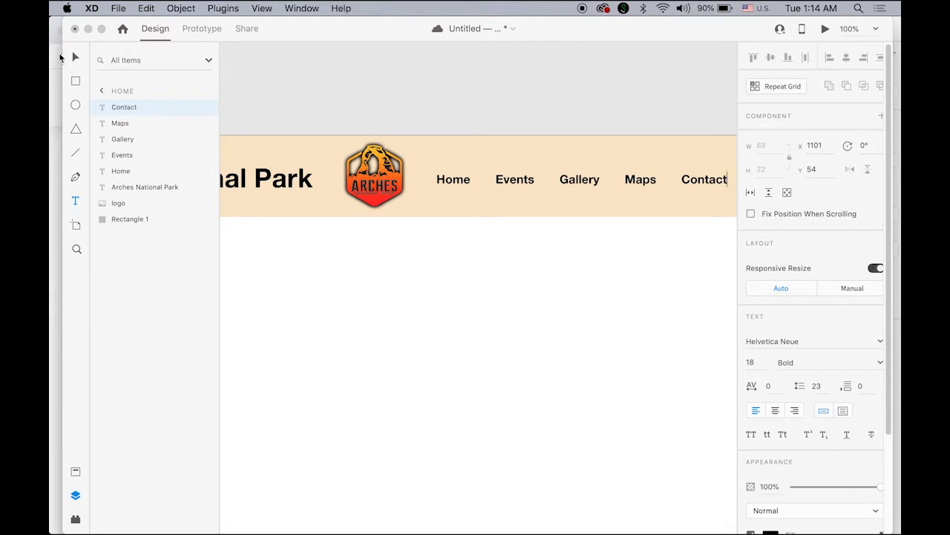
pyautogui.click(75, 57)
pyautogui.click(405, 107)
pyautogui.keyDown('alt'); pyautogui.click(438, 126); pyautogui.keyUp('alt')
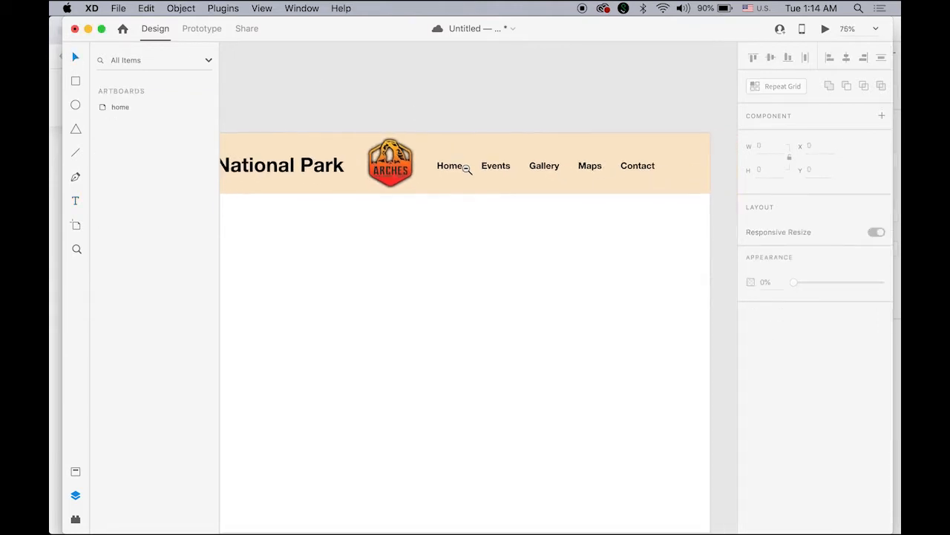
pyautogui.keyDown('alt'); pyautogui.click(466, 169); pyautogui.keyUp('alt')
pyautogui.moveTo(431, 176); pyautogui.dragTo(504, 170)
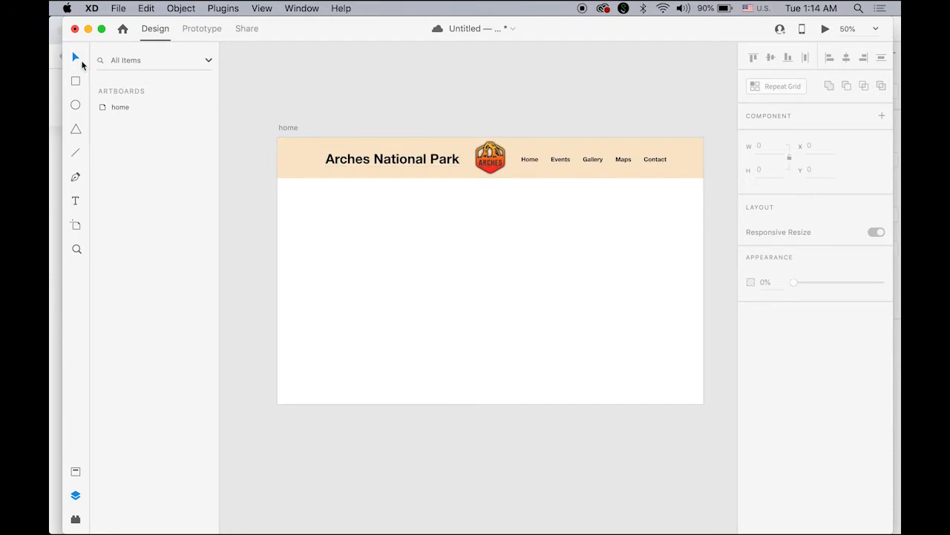
pyautogui.click(547, 159)
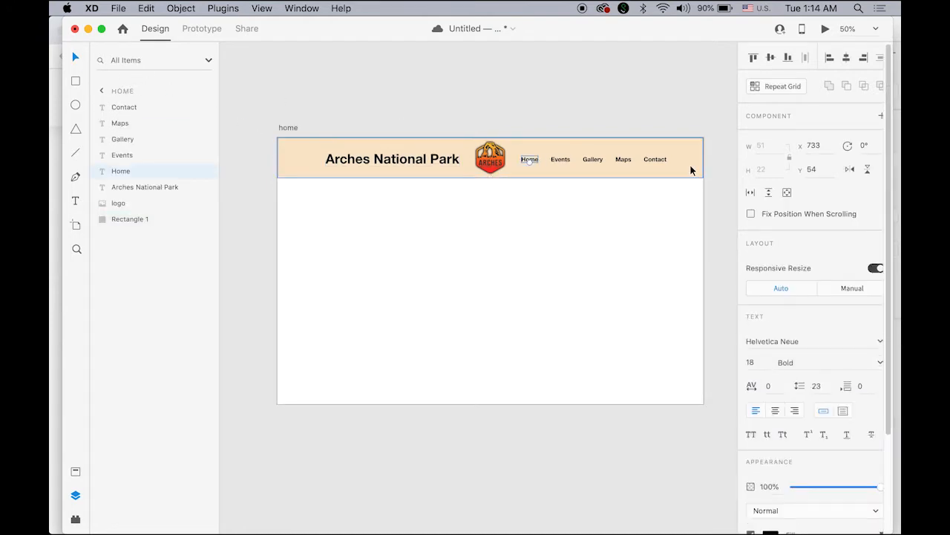
pyautogui.click(657, 215)
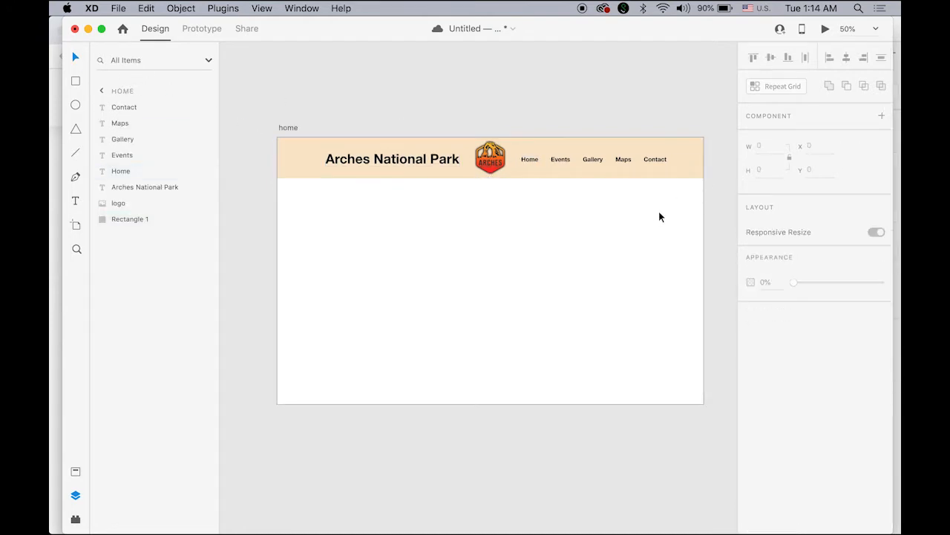
pyautogui.click(548, 174)
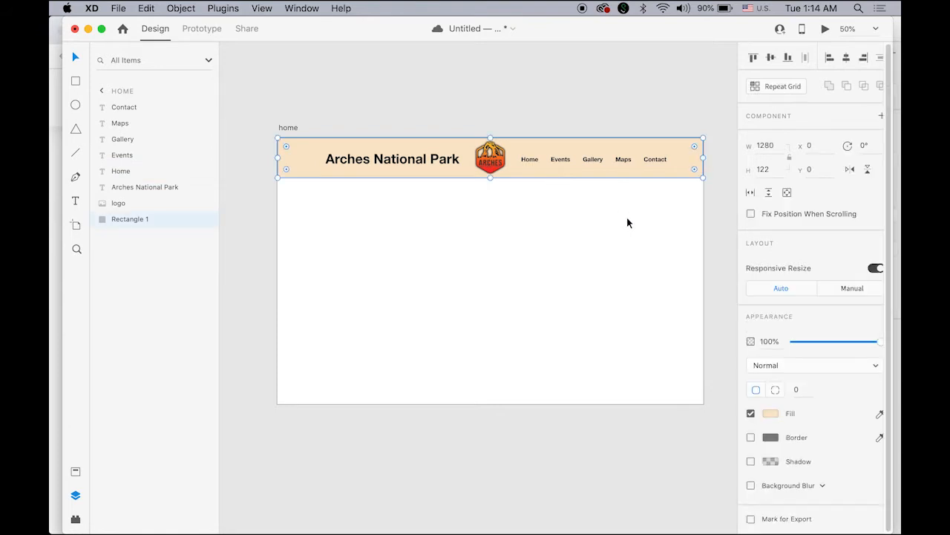
pyautogui.click(565, 201)
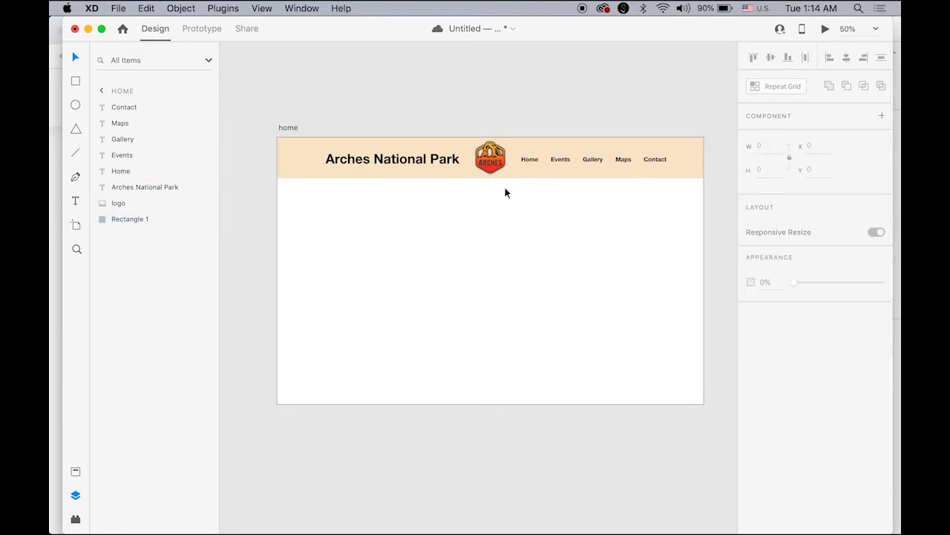
# Add a black drop shadow at 80% opacity to the peach header rectangle
pyautogui.click(550, 174)
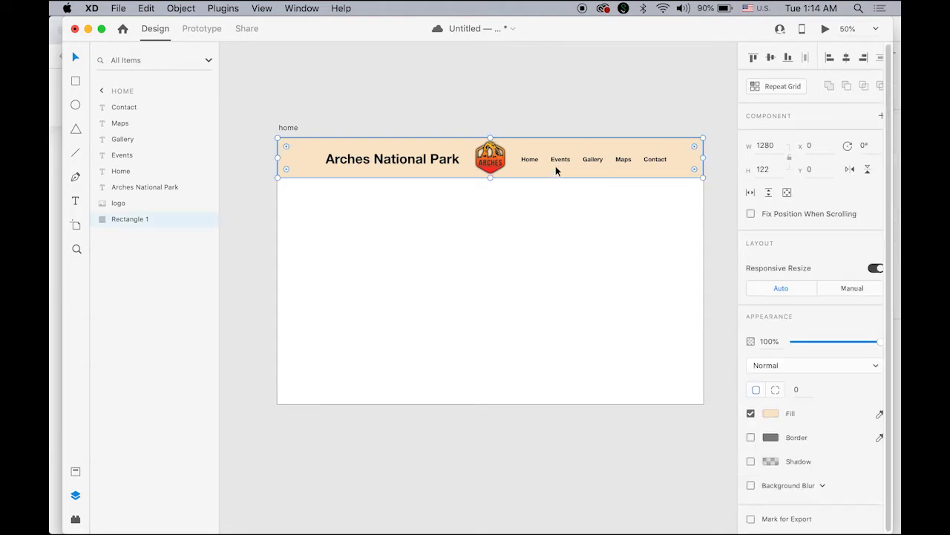
pyautogui.click(751, 462)
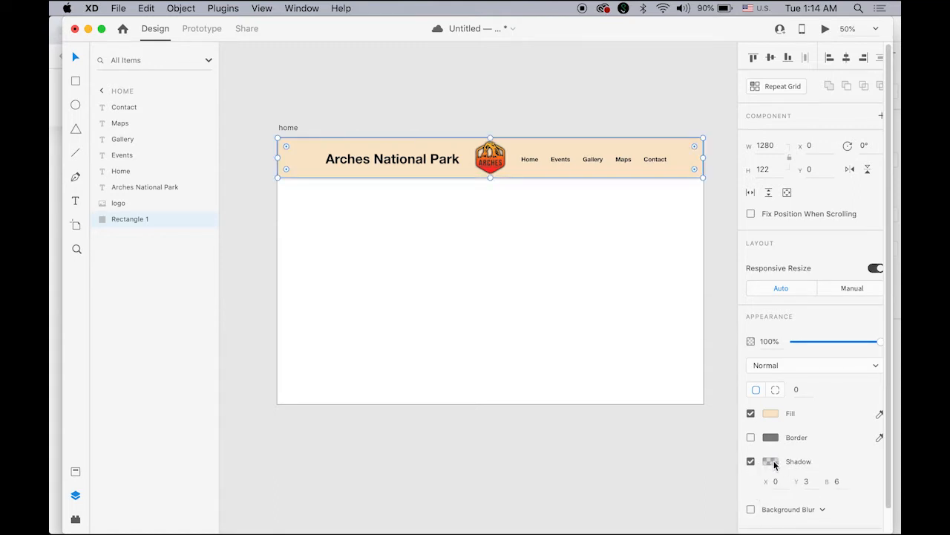
pyautogui.click(772, 462)
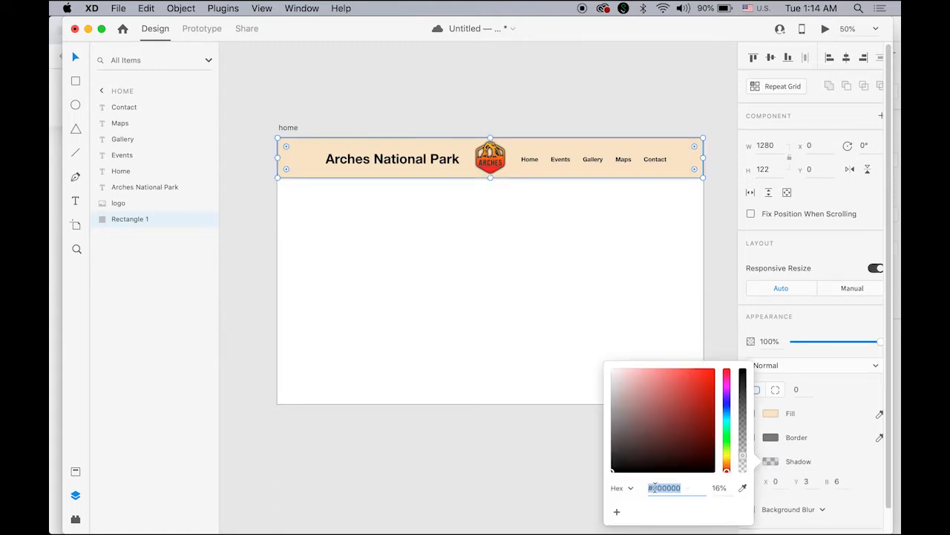
pyautogui.click(718, 488)
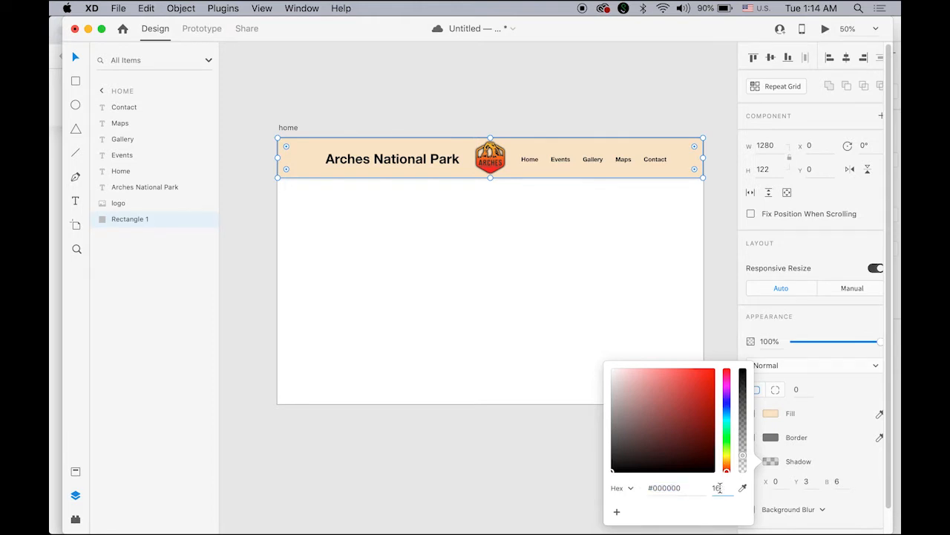
pyautogui.doubleClick(719, 488)
pyautogui.write('80')
pyautogui.press('Return')
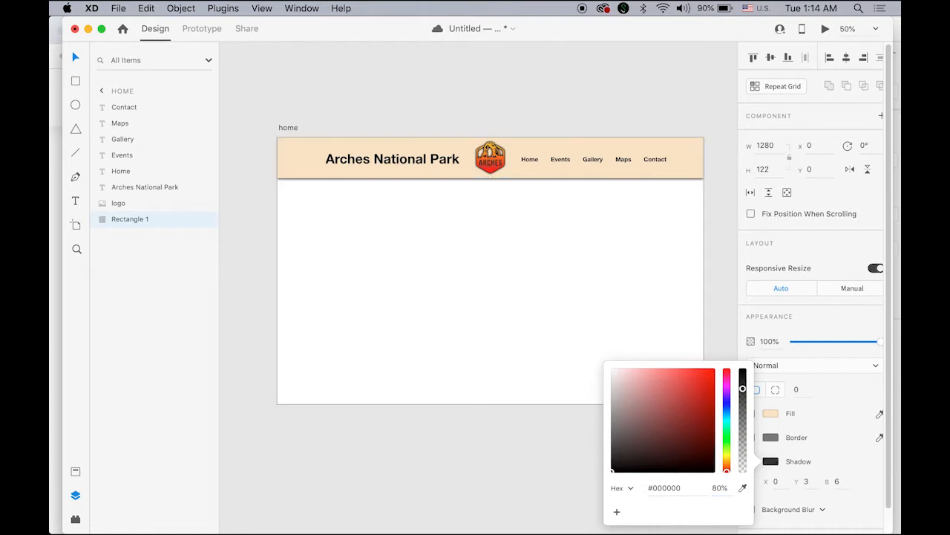
pyautogui.click(623, 314)
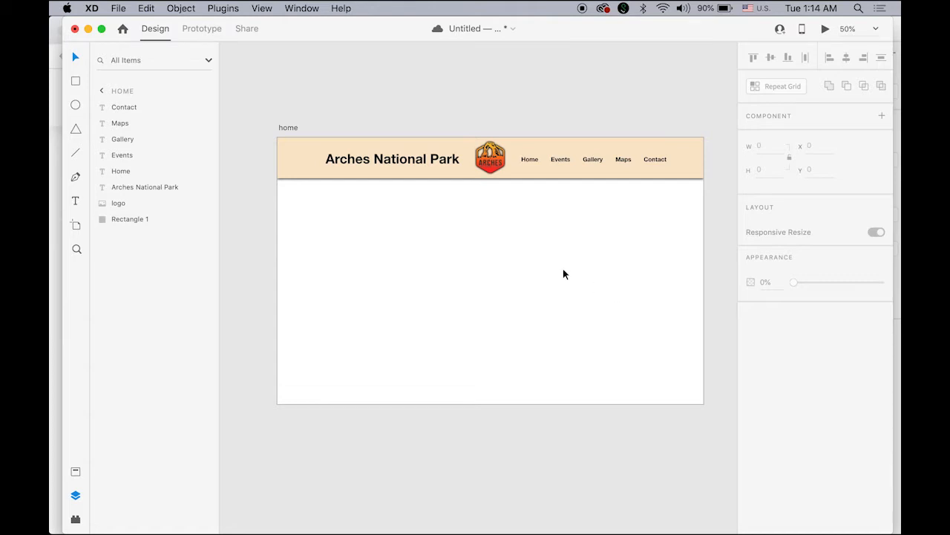
# Group the header rectangle, title, logo and all navigation labels into one group
pyautogui.click(291, 168)
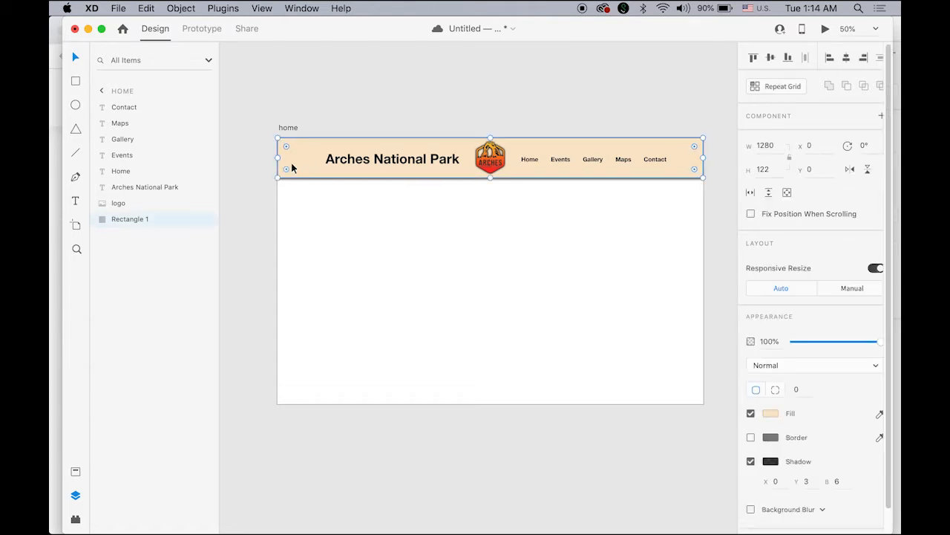
pyautogui.click(373, 165)
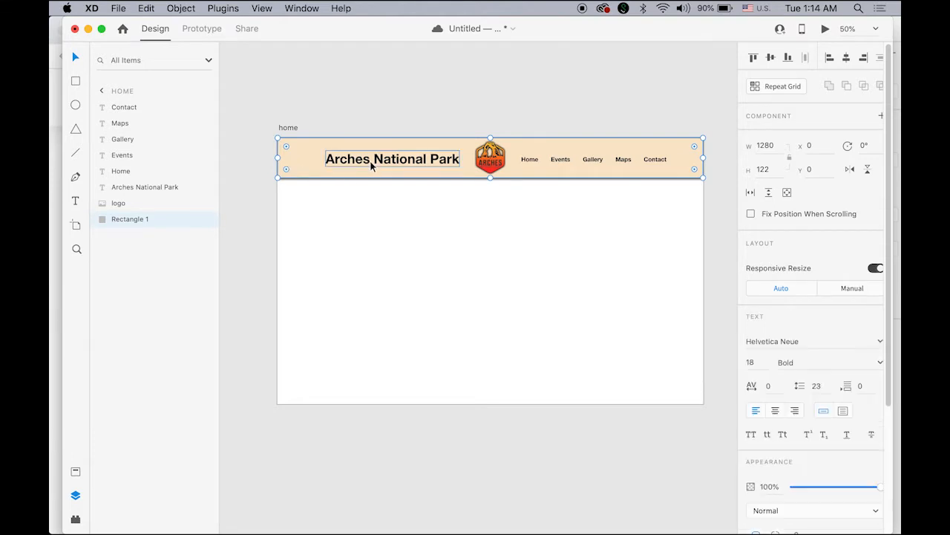
pyautogui.click(491, 162)
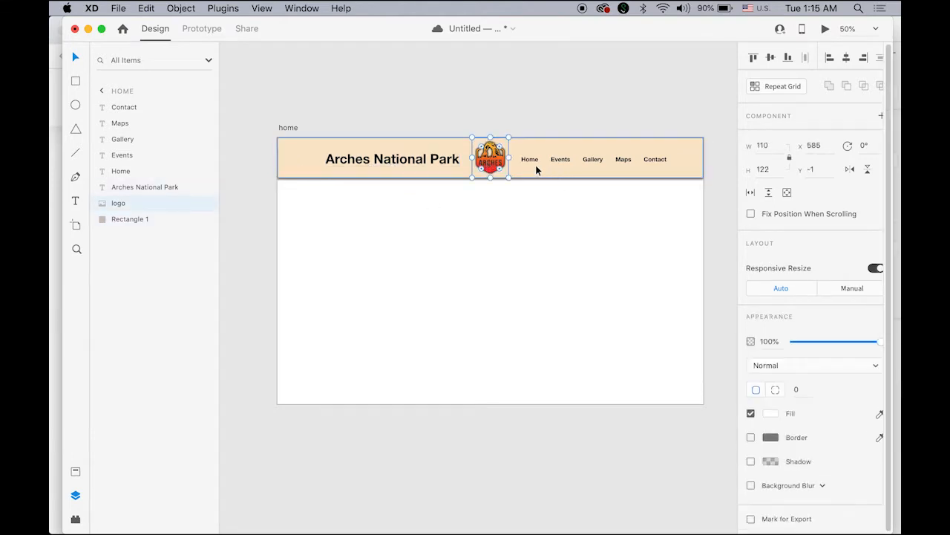
pyautogui.click(530, 161)
pyautogui.moveTo(236, 132); pyautogui.dragTo(360, 160)
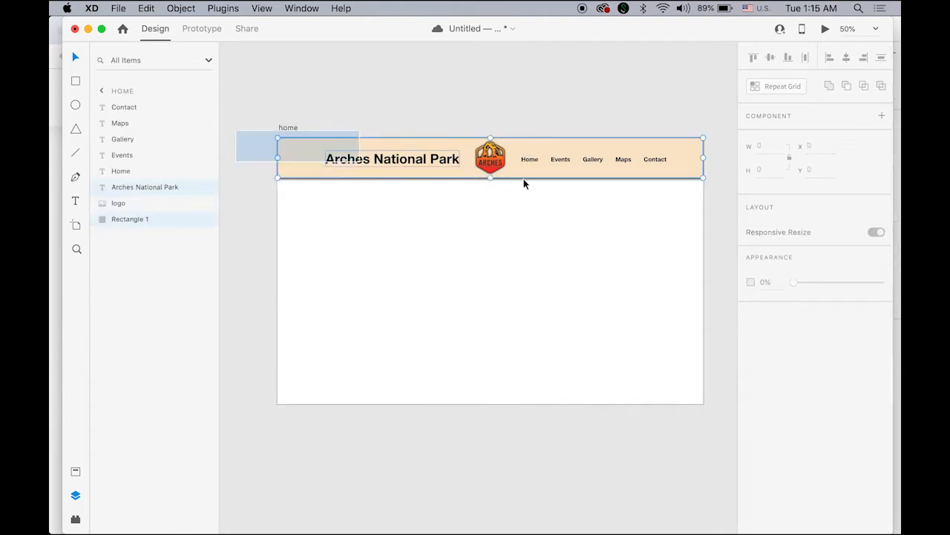
pyautogui.moveTo(524, 183); pyautogui.dragTo(711, 186)
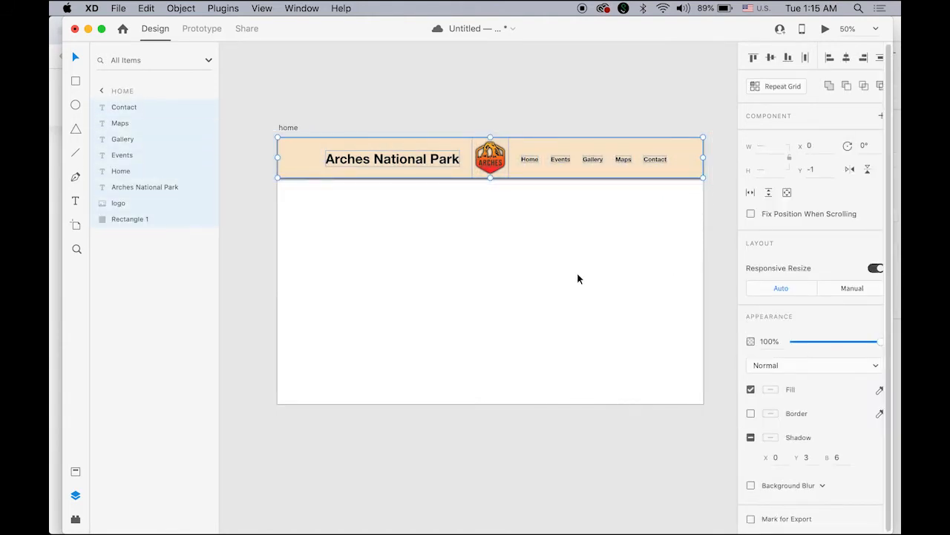
pyautogui.press('cmd+g')
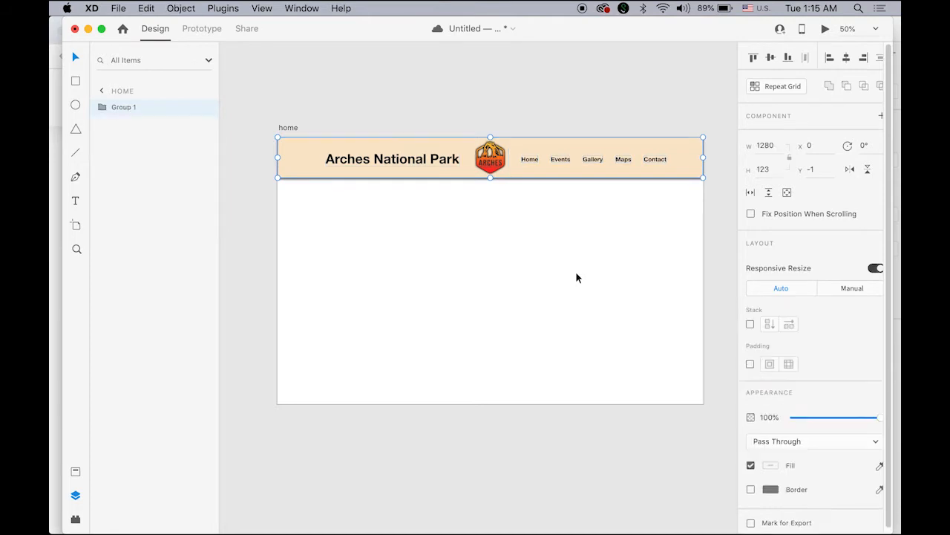
# Rename the header group as "nav"
pyautogui.click(103, 107)
pyautogui.click(103, 108)
pyautogui.doubleClick(126, 107)
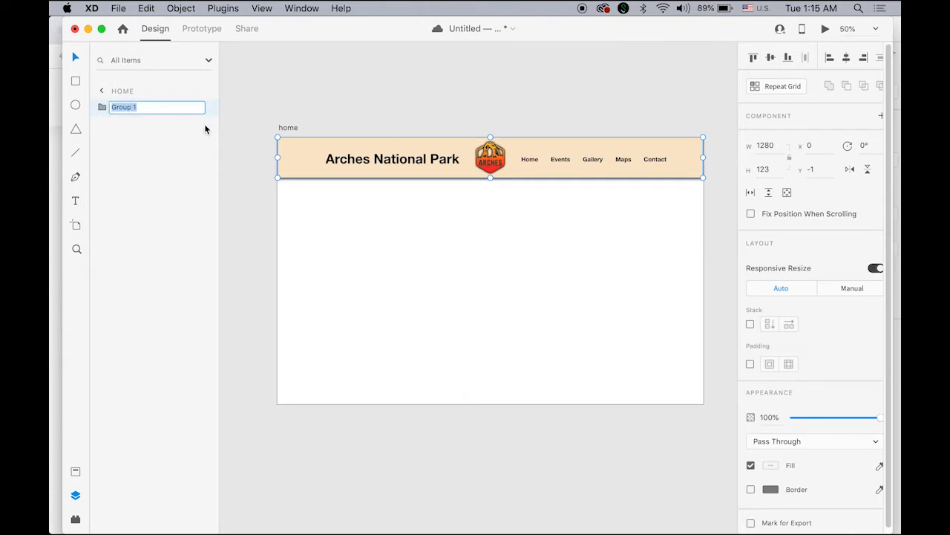
pyautogui.write('nav')
pyautogui.press('Return')
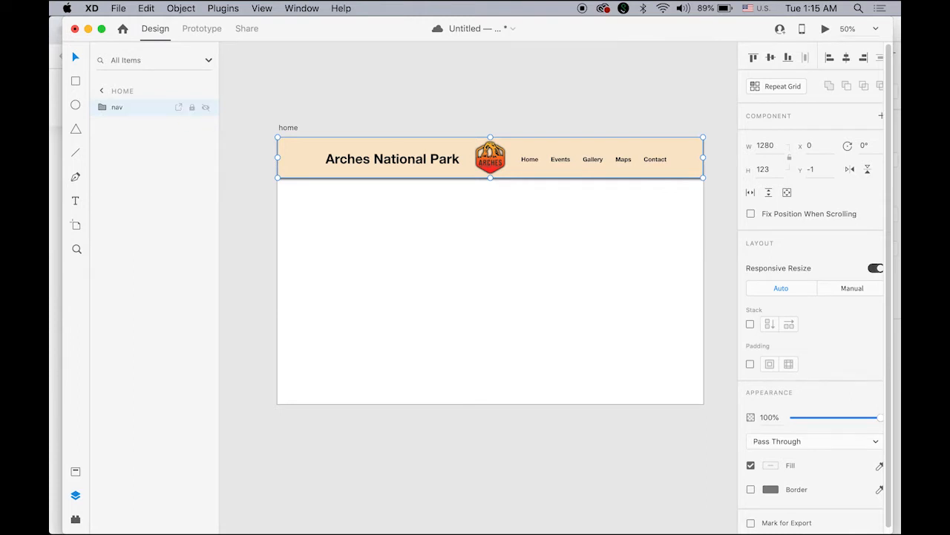
pyautogui.click(407, 234)
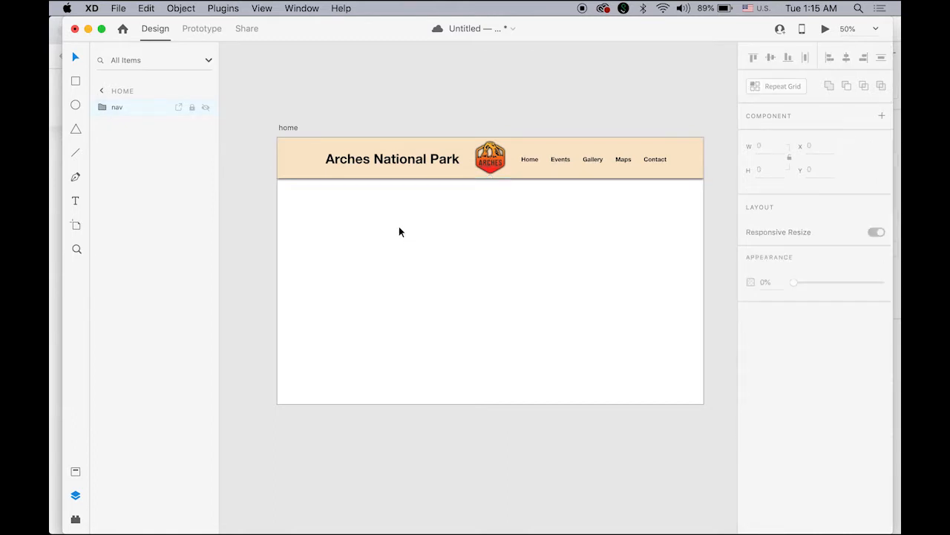
# Consult the ArchesNP document's About page, and draw a borderless 1280 × 379 banner rectangle directly below the header at X 0, Y 122
pyautogui.click(301, 7)
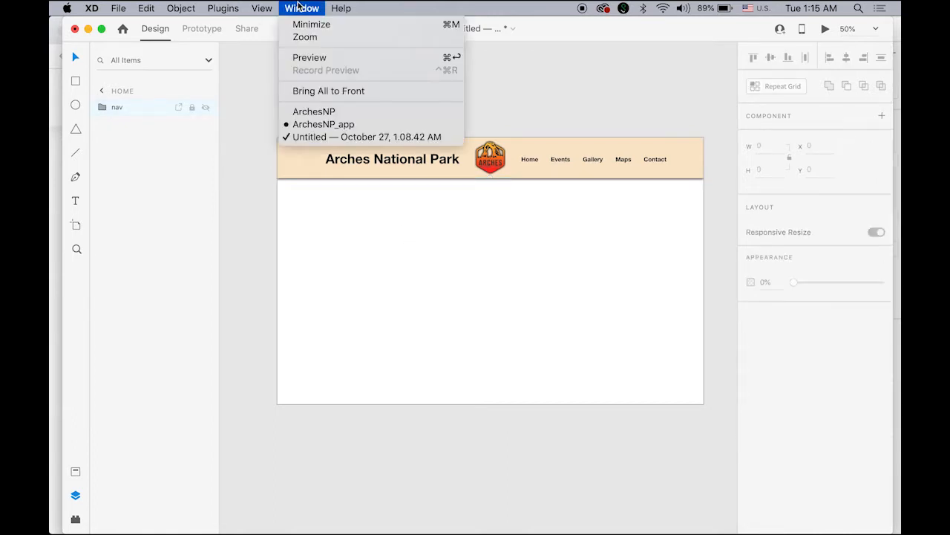
pyautogui.click(318, 113)
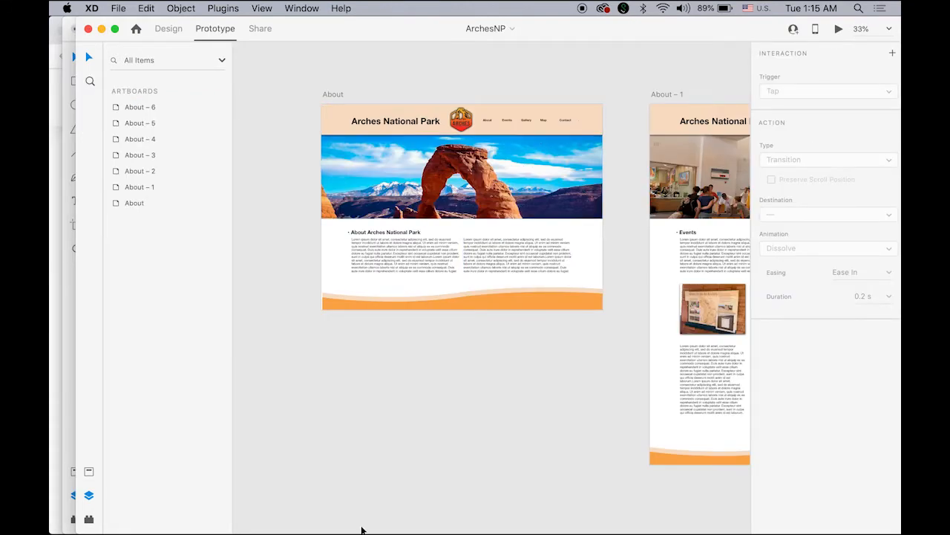
pyautogui.click(312, 7)
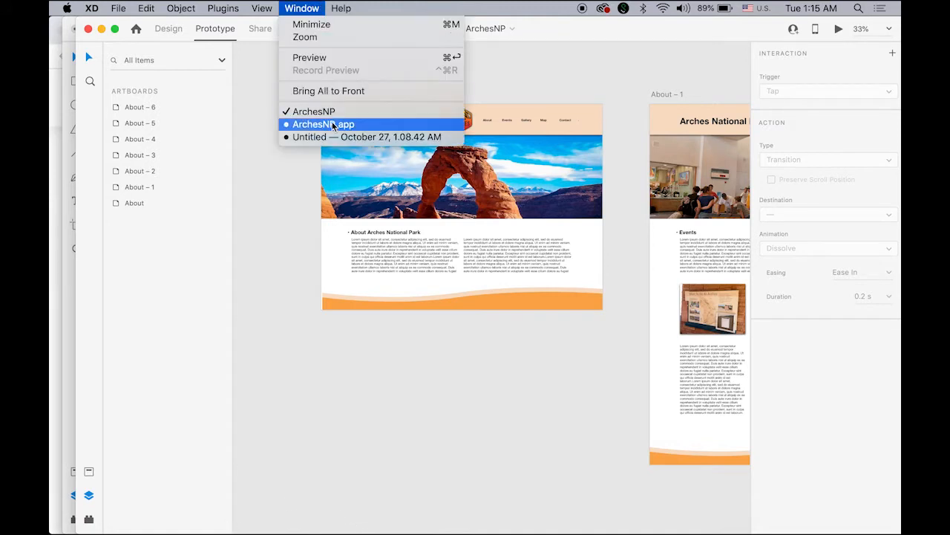
pyautogui.click(334, 137)
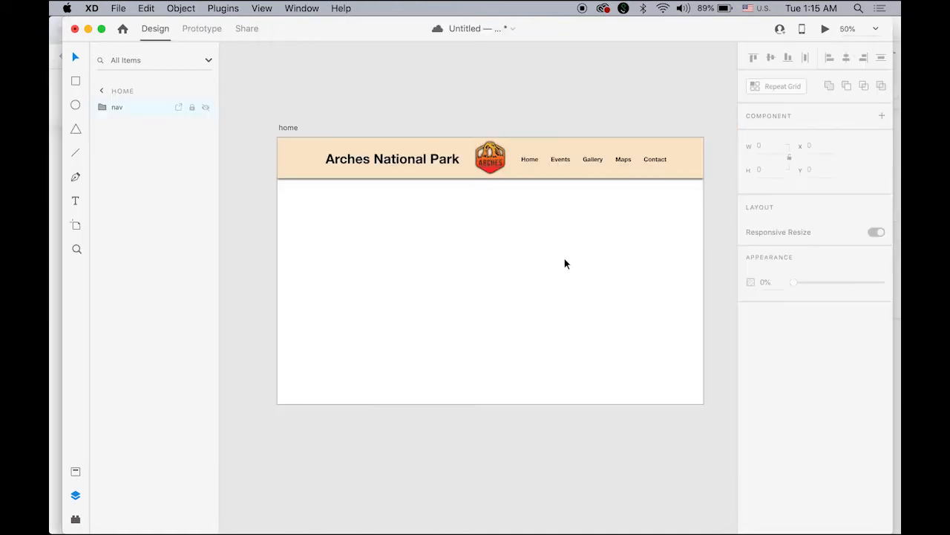
pyautogui.click(75, 80)
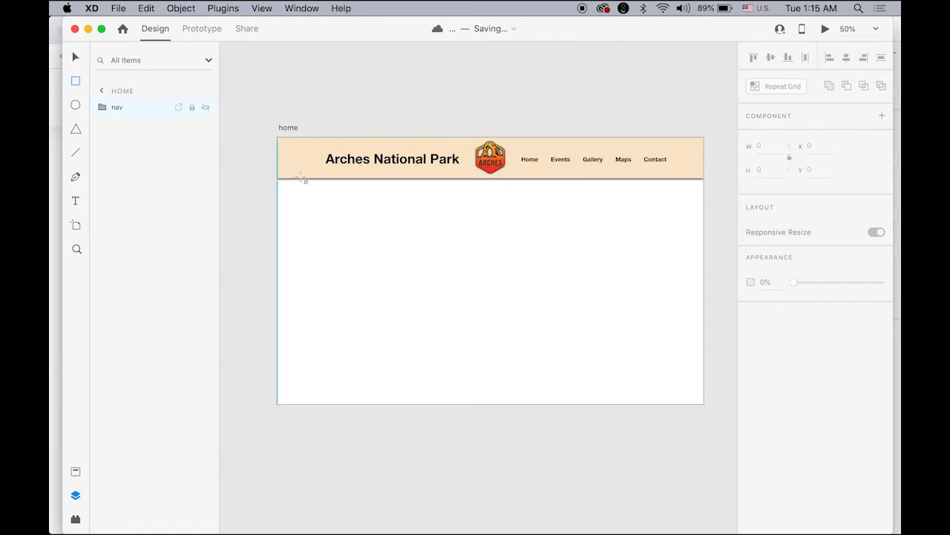
pyautogui.moveTo(277, 179); pyautogui.dragTo(702, 303)
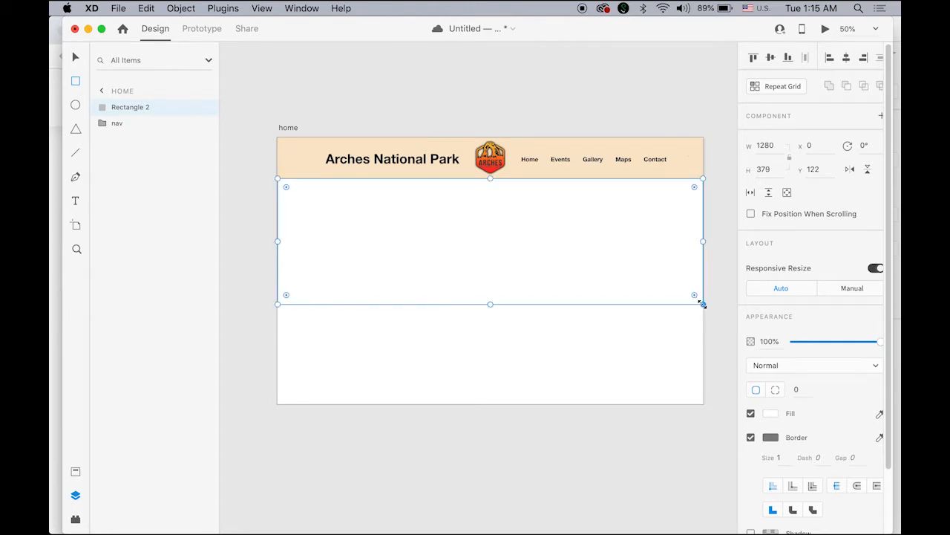
pyautogui.click(751, 438)
pyautogui.press('v')
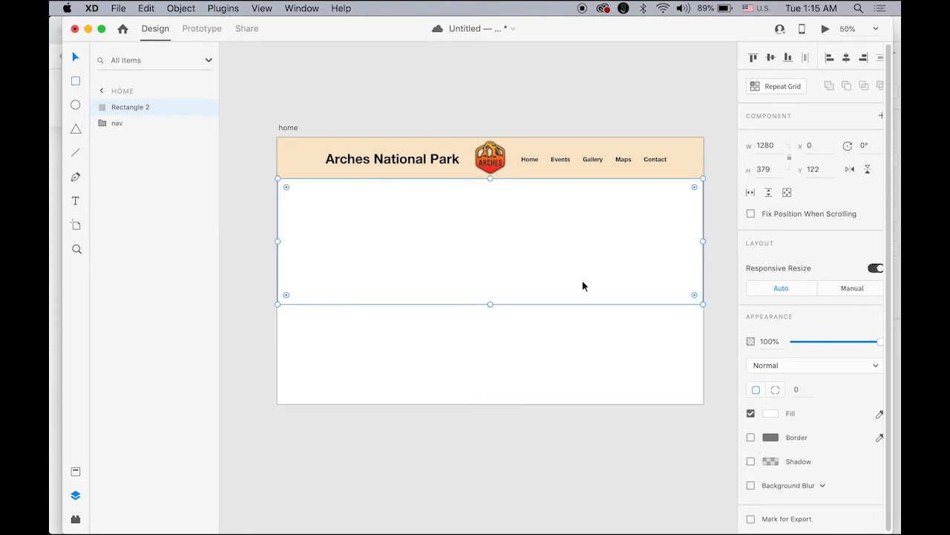
# Switch to Finder and open the images folder inside Arches NP in the Desktop's XD practice folder
pyautogui.moveTo(261, 528)
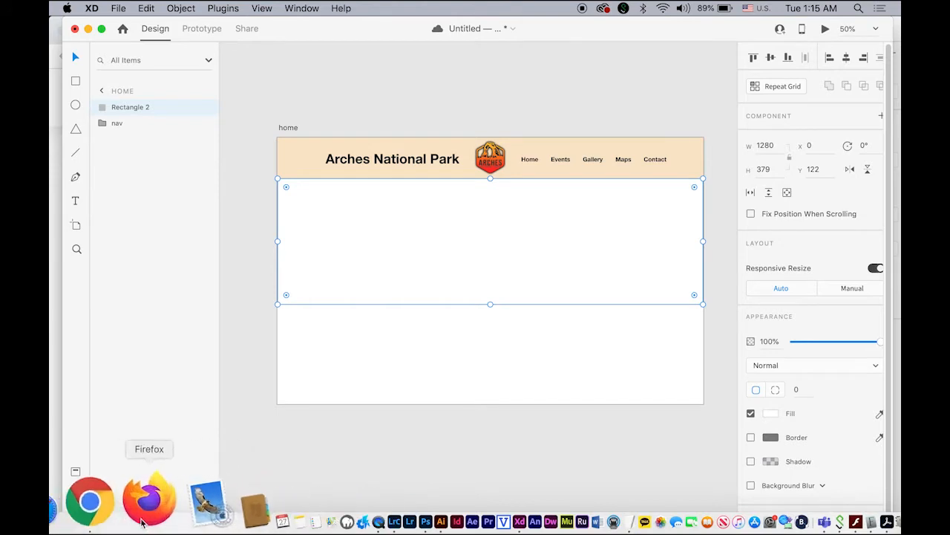
pyautogui.click(56, 505)
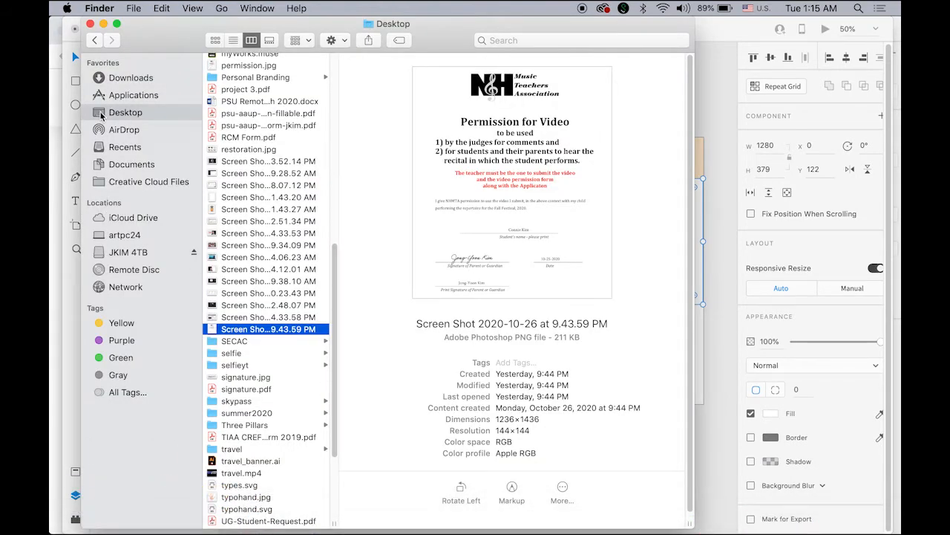
pyautogui.scroll(-5, 284, 359)
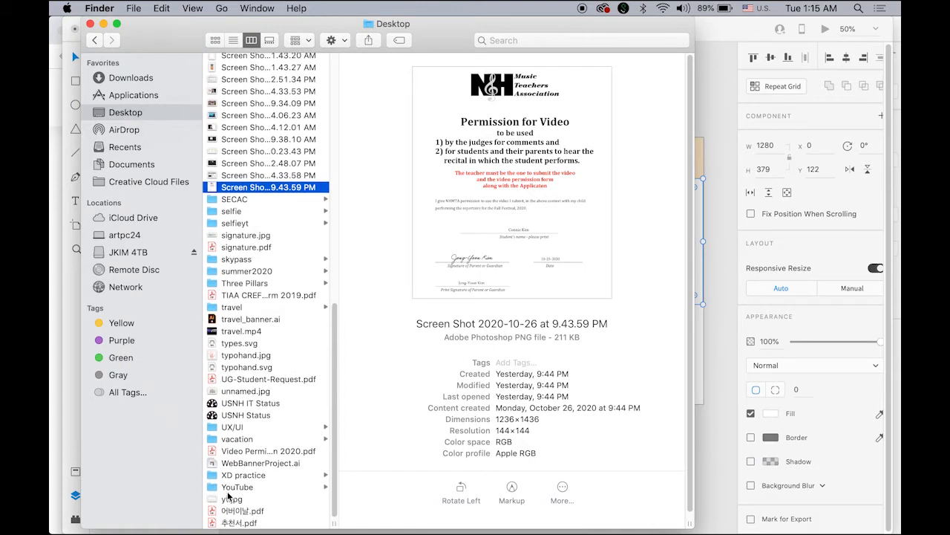
pyautogui.click(217, 479)
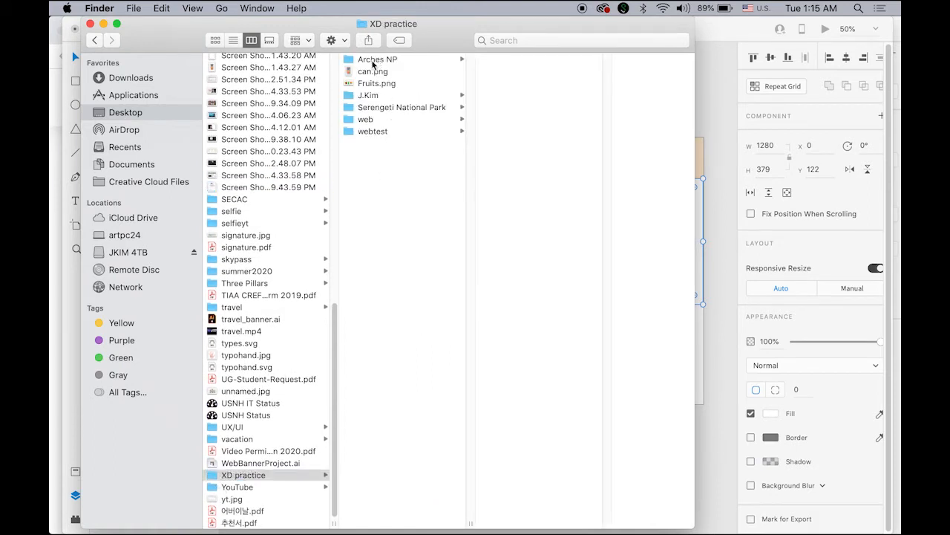
pyautogui.click(377, 62)
pyautogui.click(507, 72)
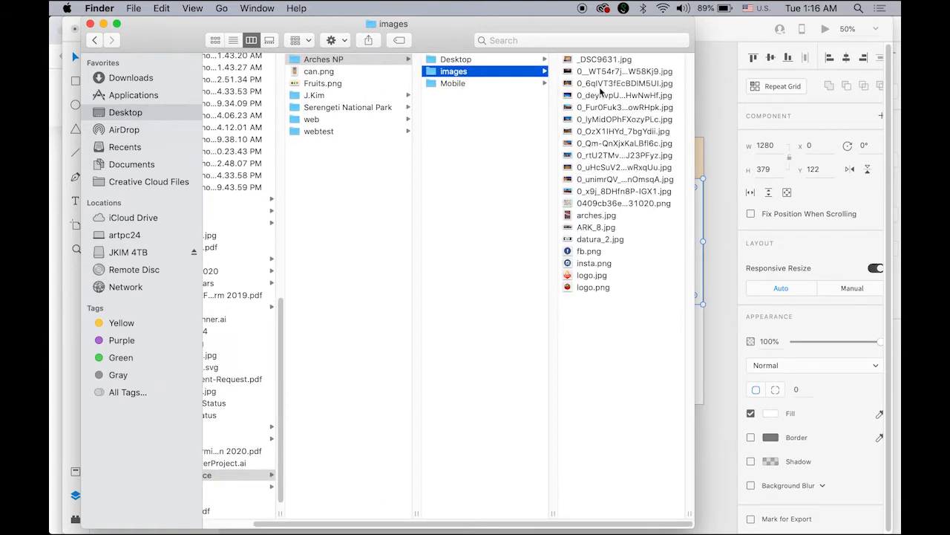
# Preview the park photos and fill the banner rectangle below the header with the arch photo 0_x9j_8DHfn8P-IGX1.jpg
pyautogui.click(574, 94)
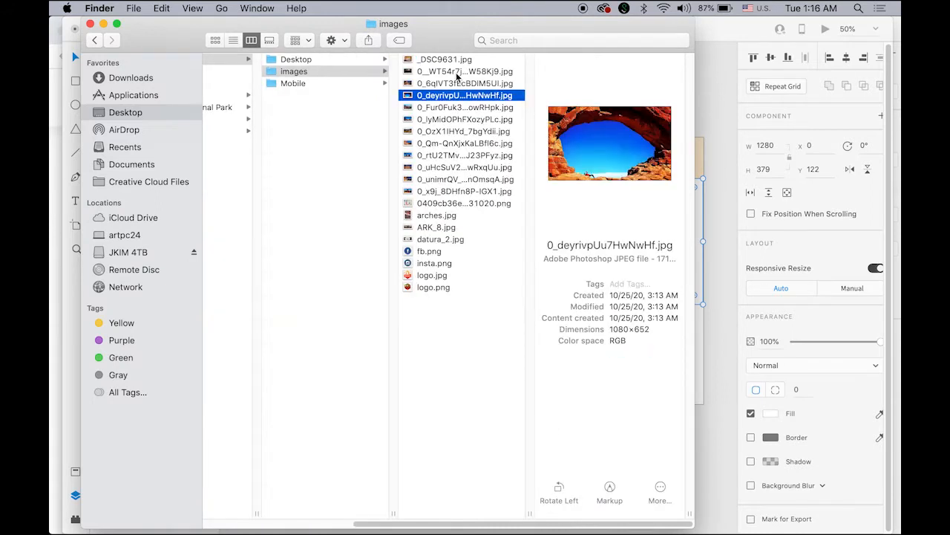
pyautogui.click(457, 72)
pyautogui.click(453, 86)
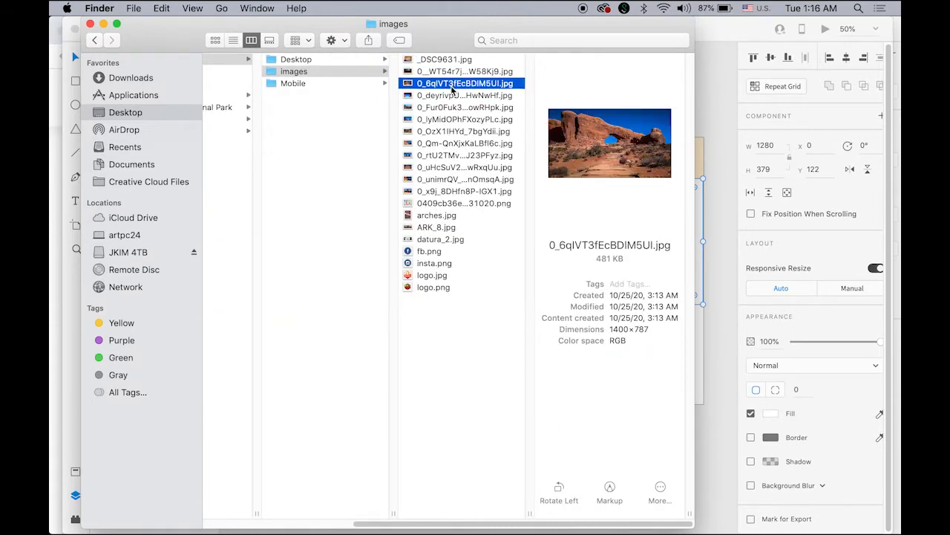
pyautogui.click(430, 143)
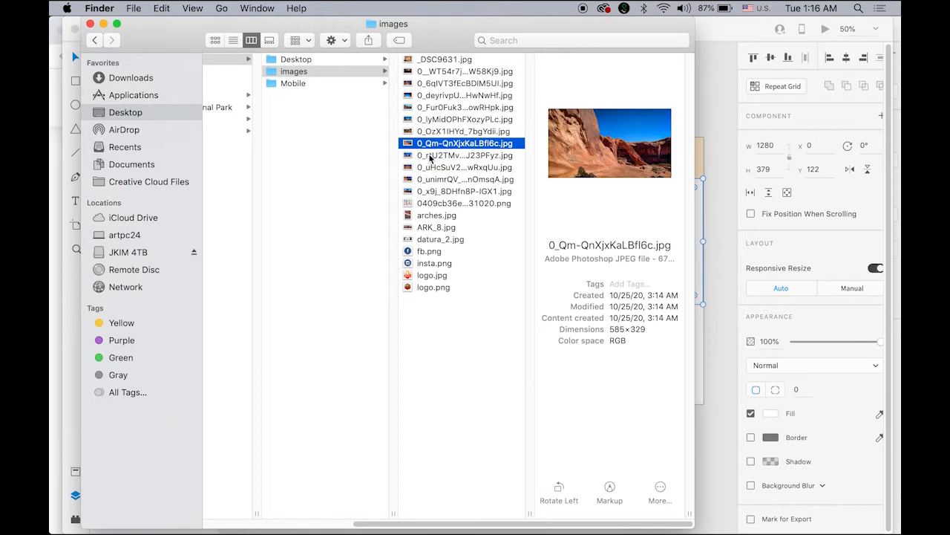
pyautogui.click(432, 155)
pyautogui.click(436, 168)
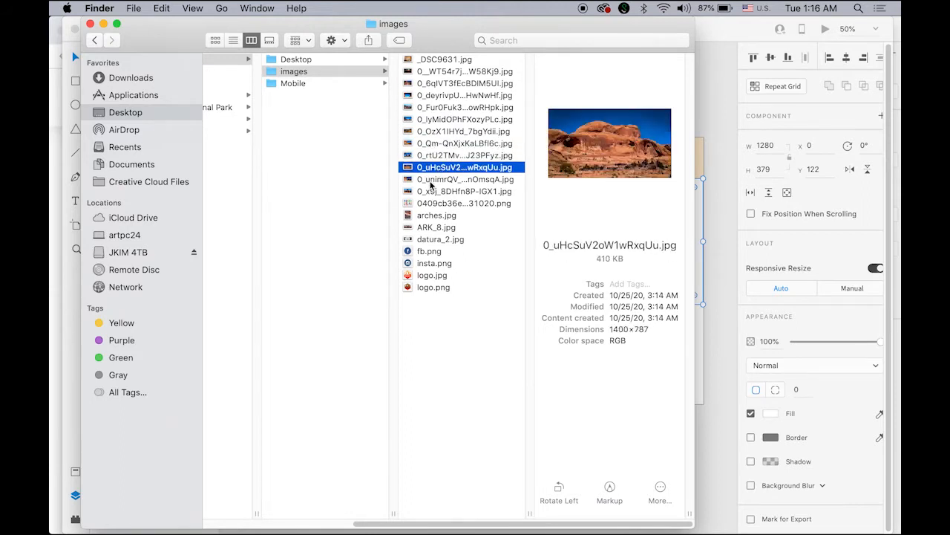
pyautogui.click(430, 181)
pyautogui.click(429, 193)
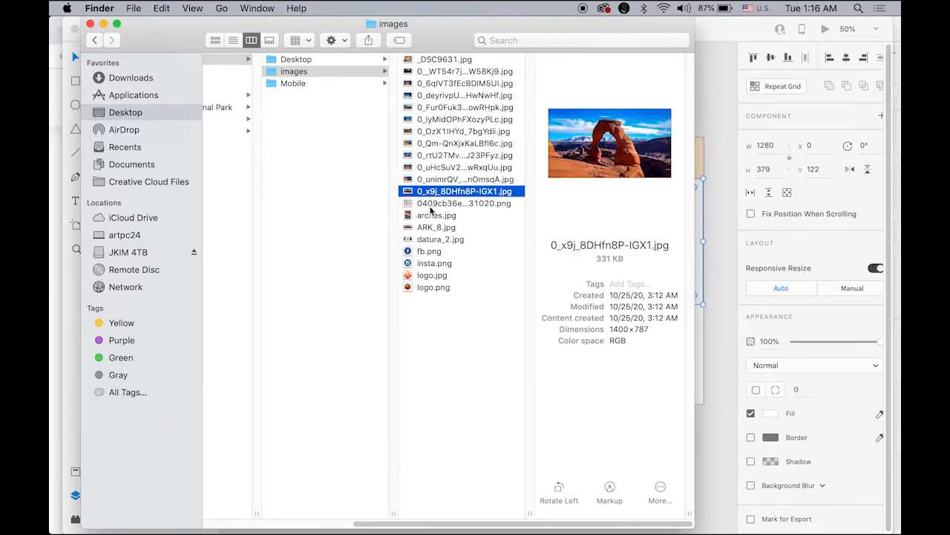
pyautogui.moveTo(343, 50); pyautogui.dragTo(512, 306)
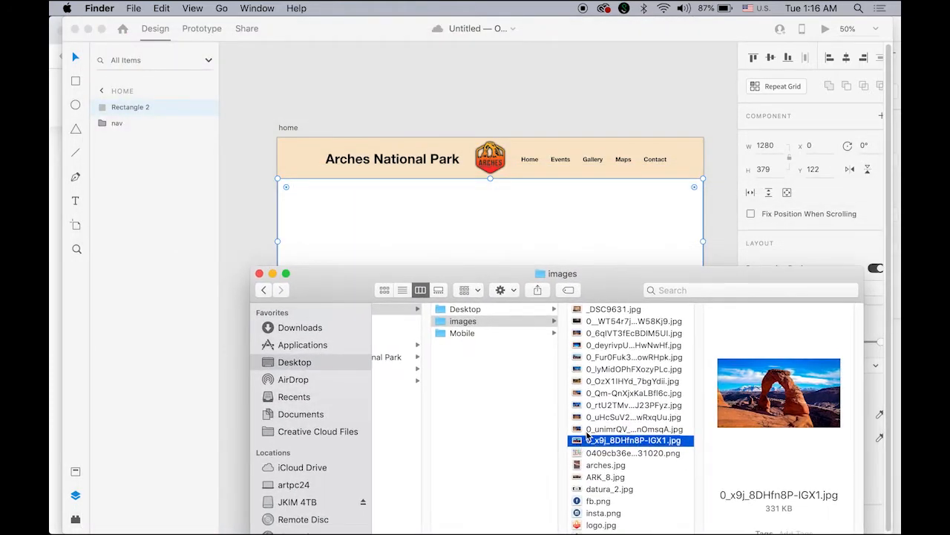
pyautogui.moveTo(582, 444); pyautogui.dragTo(410, 241)
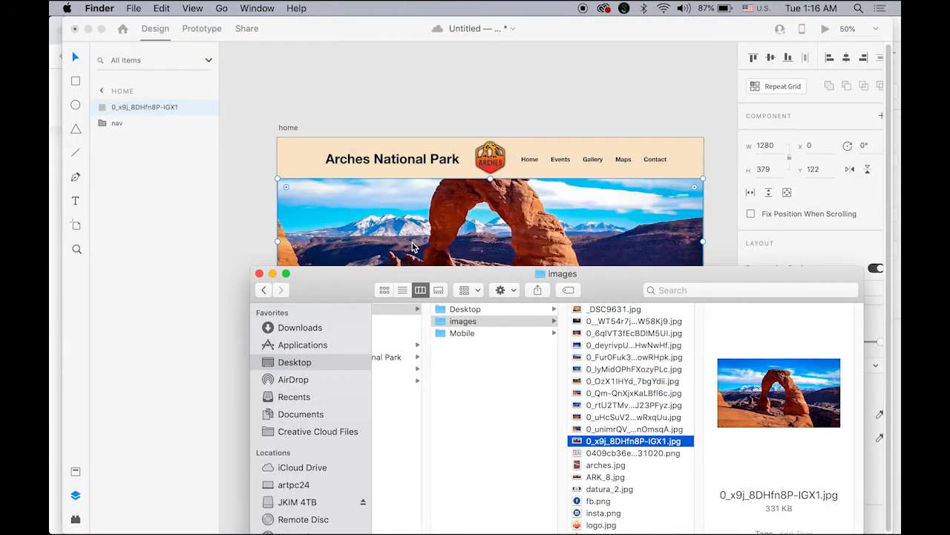
pyautogui.click(571, 98)
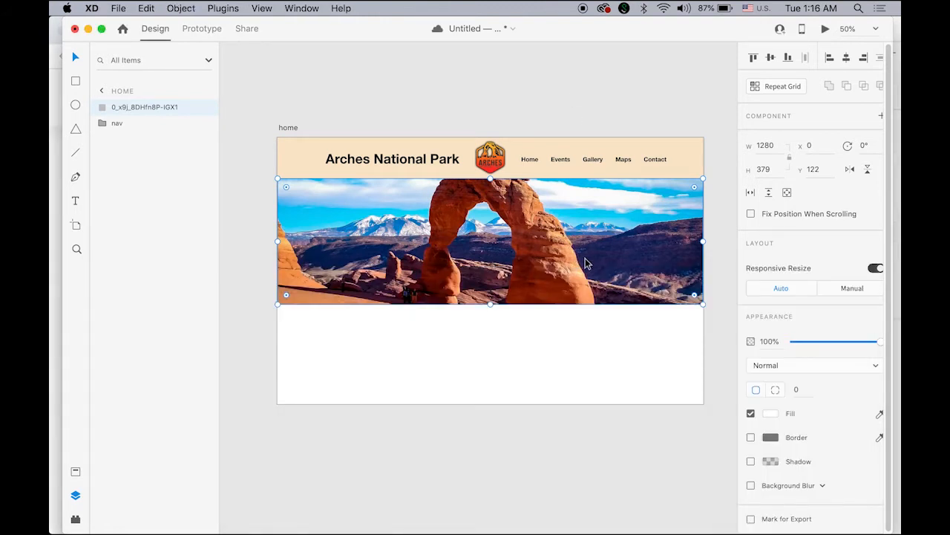
# Reposition the arch photo downward inside its banner rectangle so the full top of the arch shows below the header
pyautogui.doubleClick(534, 258)
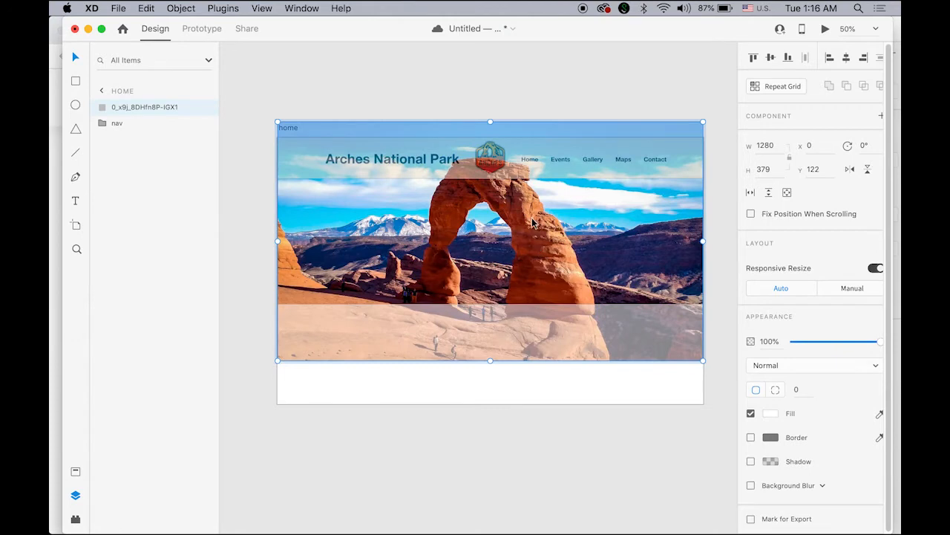
pyautogui.moveTo(535, 224); pyautogui.dragTo(533, 251)
pyautogui.click(568, 118)
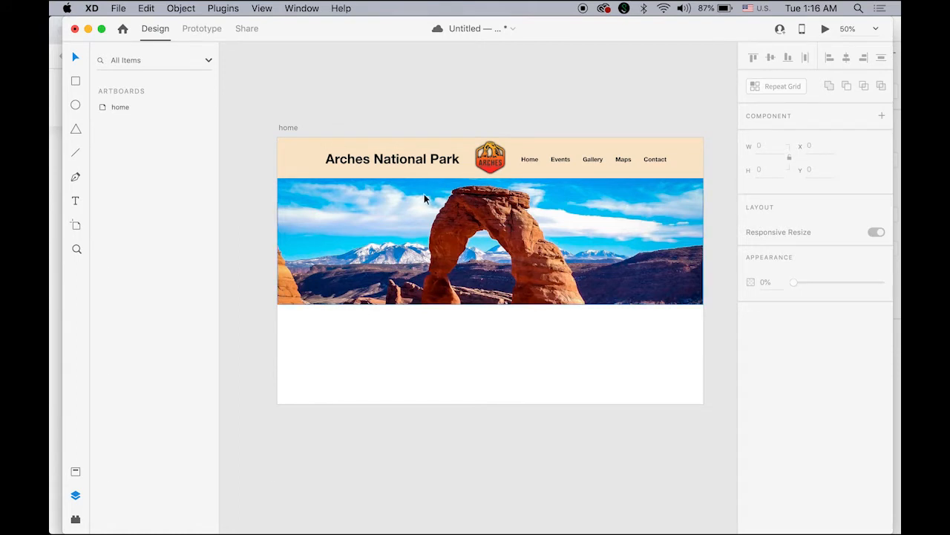
# Move the nav group above the 0_x9j_8DHfn8P-IGX1 photo in the home artboard's layer order
pyautogui.click(347, 233)
pyautogui.click(347, 232)
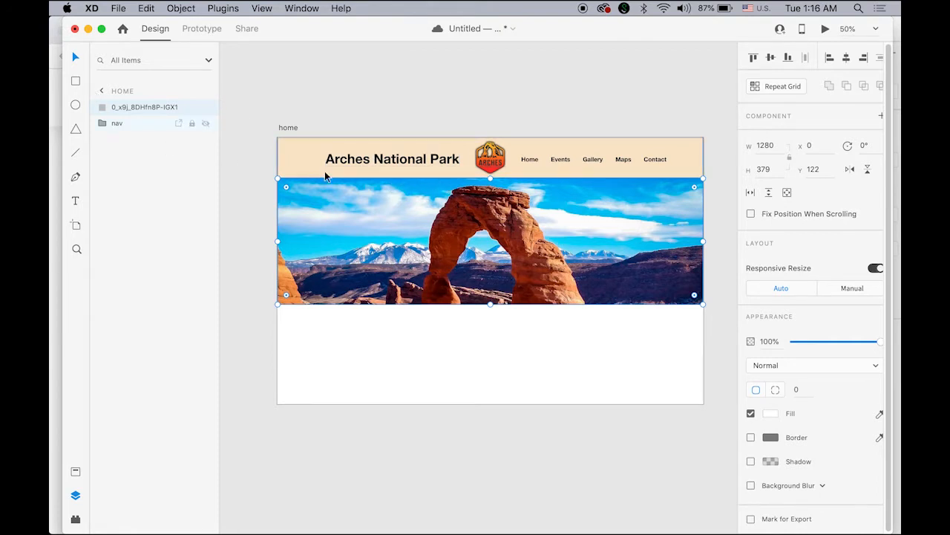
pyautogui.click(115, 123)
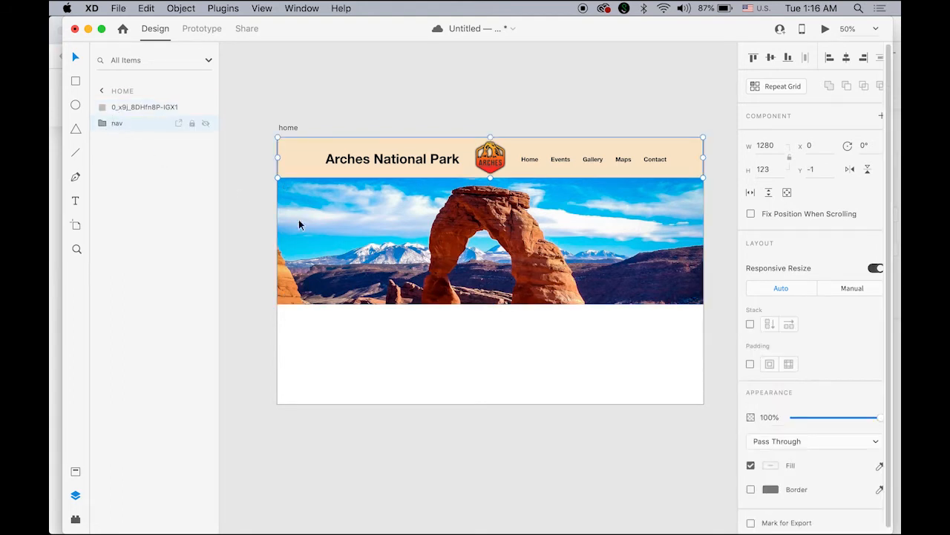
pyautogui.moveTo(99, 123); pyautogui.dragTo(102, 106)
pyautogui.click(438, 94)
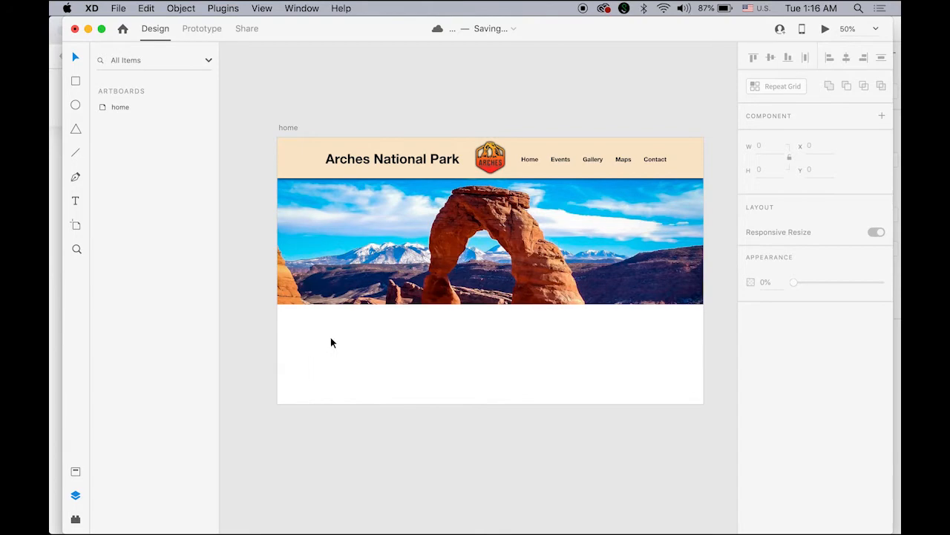
# Switch to the ArchesNP document in Design mode and copy the About page's "About Arches National Park" heading with both lorem ipsum columns
pyautogui.click(302, 8)
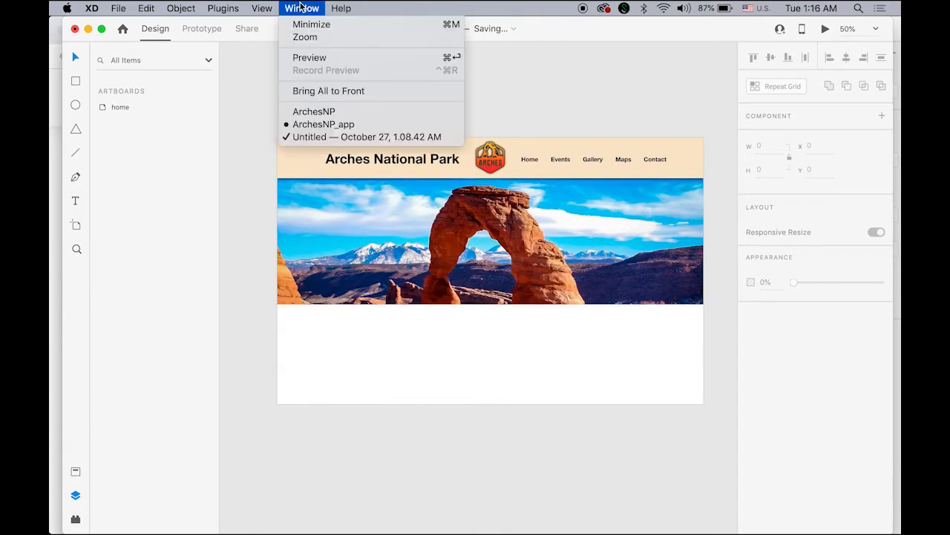
pyautogui.click(317, 111)
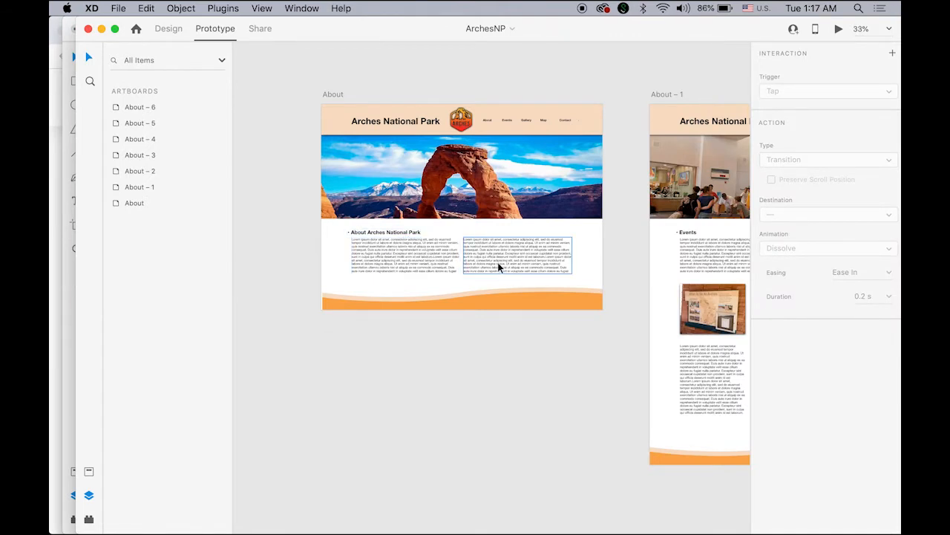
pyautogui.click(362, 233)
pyautogui.keyDown('shift'); pyautogui.click(381, 266); pyautogui.keyUp('shift')
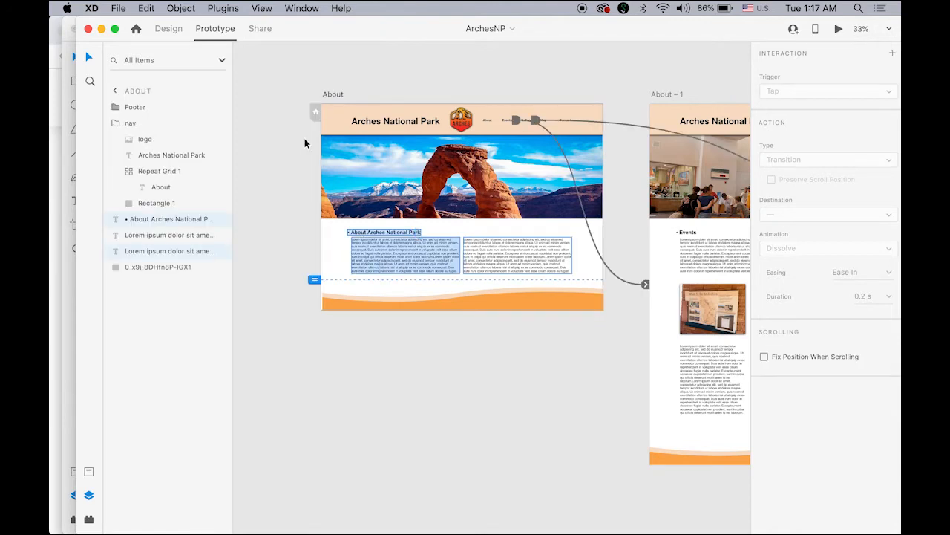
pyautogui.press('super+1')
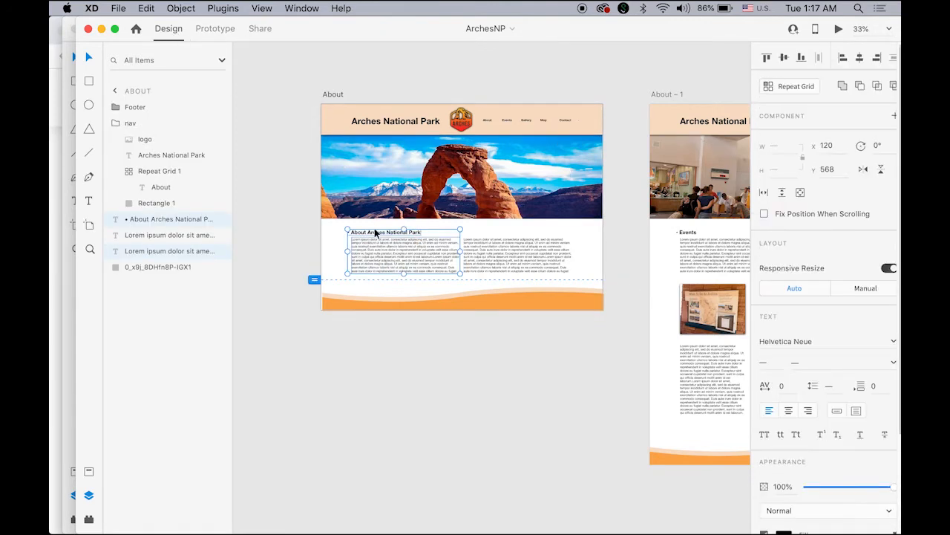
pyautogui.keyDown('shift'); pyautogui.click(488, 260); pyautogui.keyUp('shift')
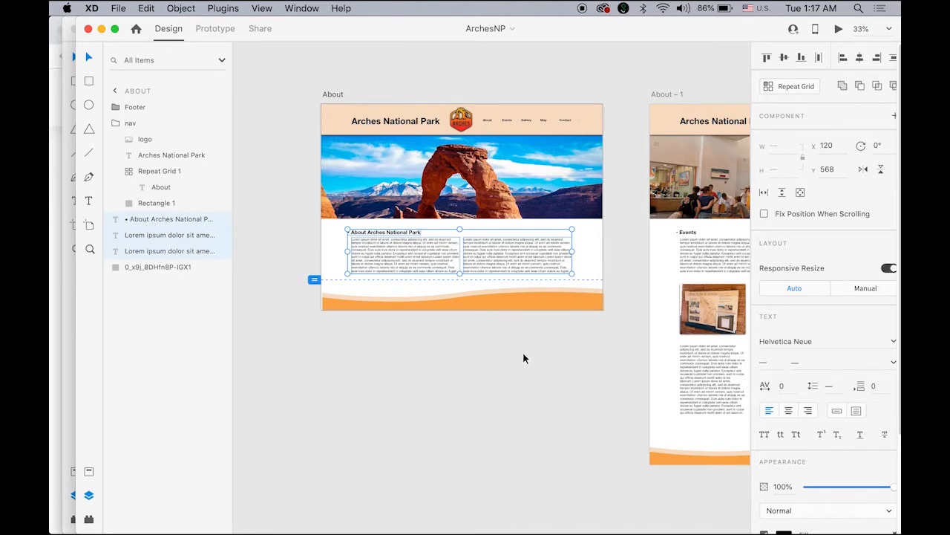
# Paste the heading and two text columns into the untitled document's home artboard and move them below the banner to X 129, Y 526
pyautogui.click(312, 7)
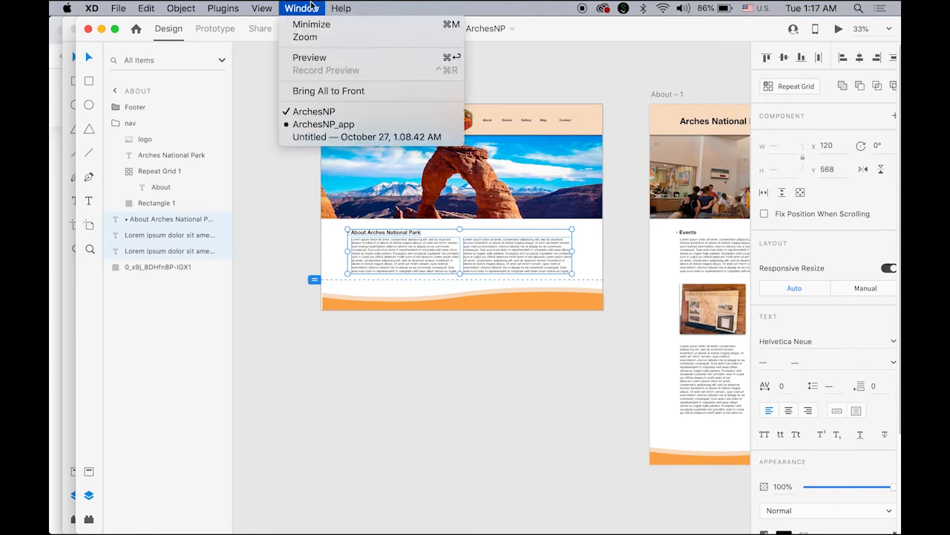
pyautogui.click(340, 137)
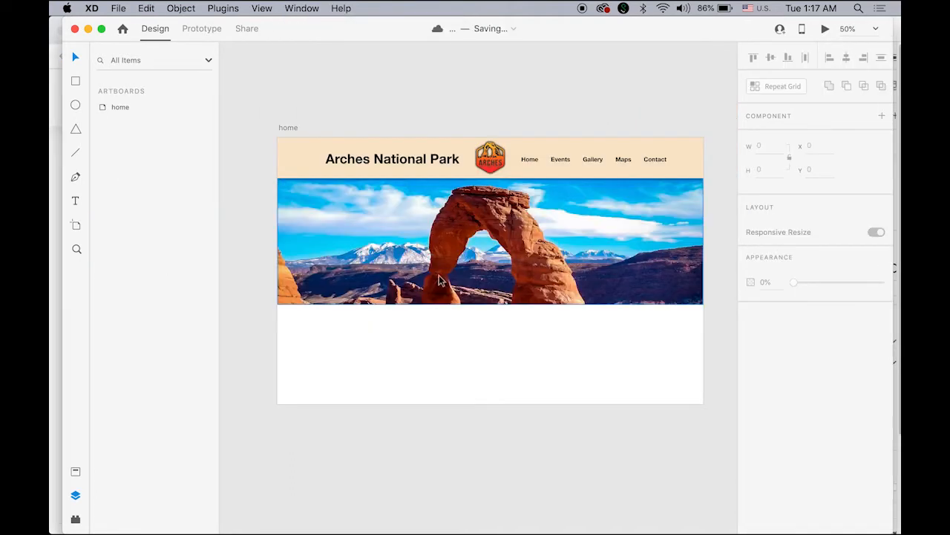
pyautogui.click(357, 339)
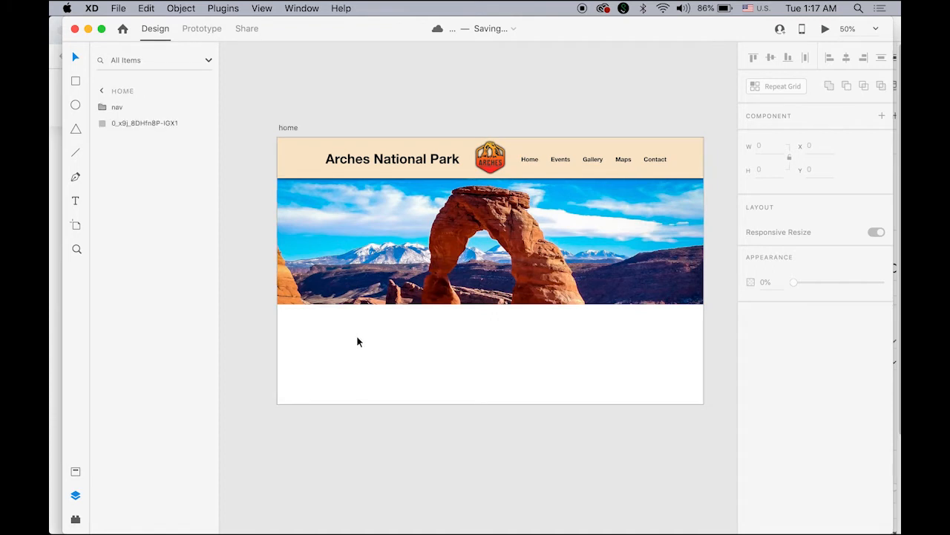
pyautogui.press('super+v')
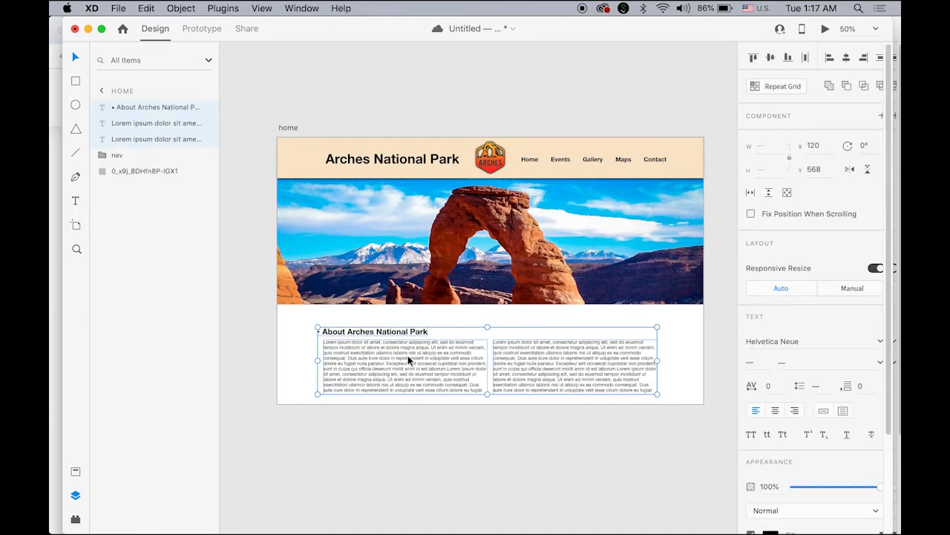
pyautogui.moveTo(407, 351); pyautogui.dragTo(409, 345)
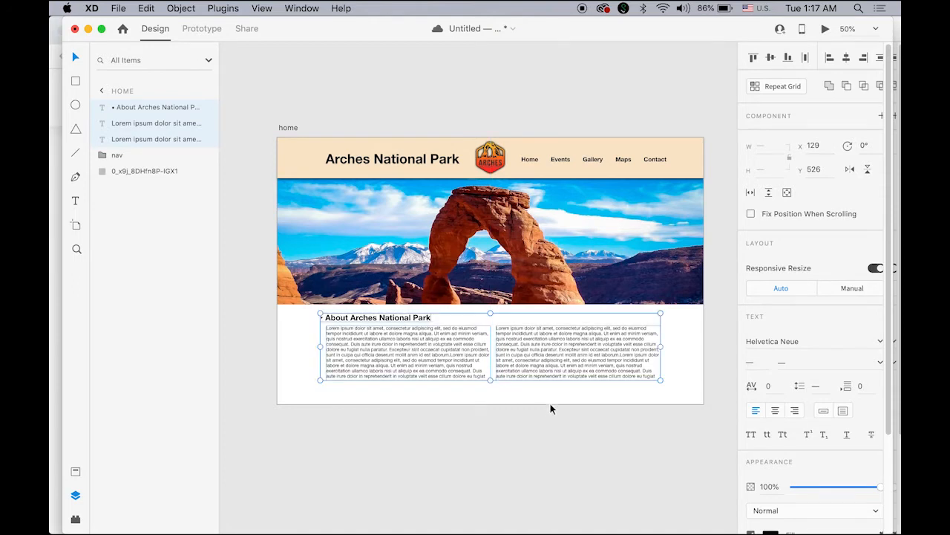
pyautogui.click(618, 448)
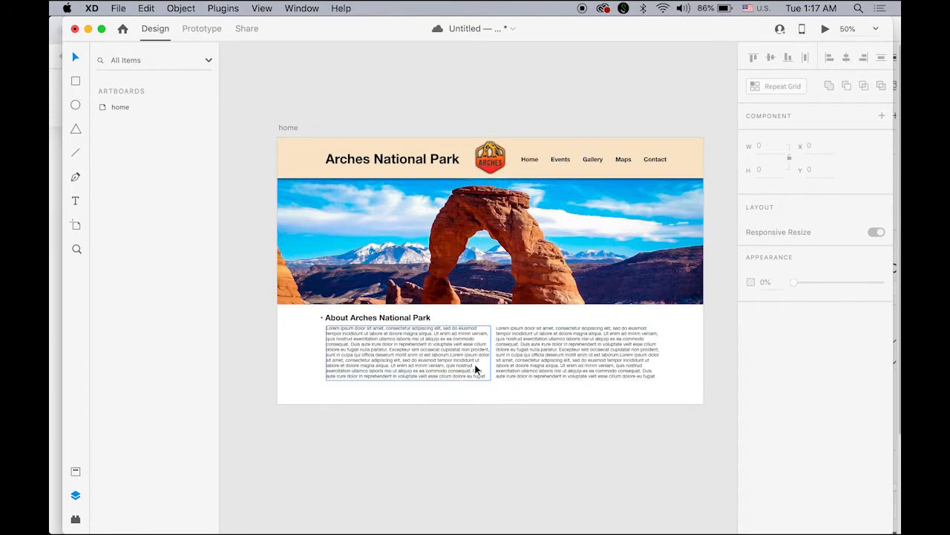
# In the ArchesNP document, nudge the About page's Footer group left to X -3
pyautogui.click(294, 9)
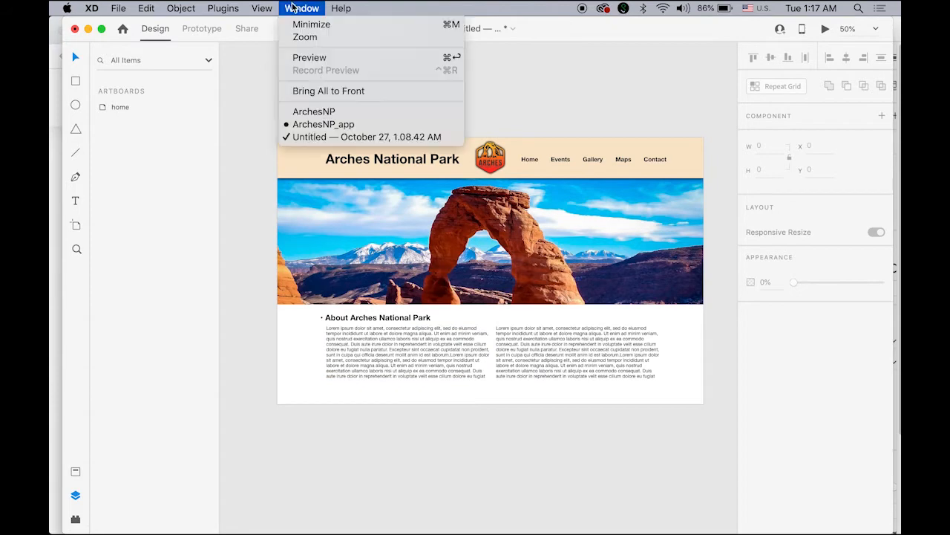
pyautogui.click(341, 111)
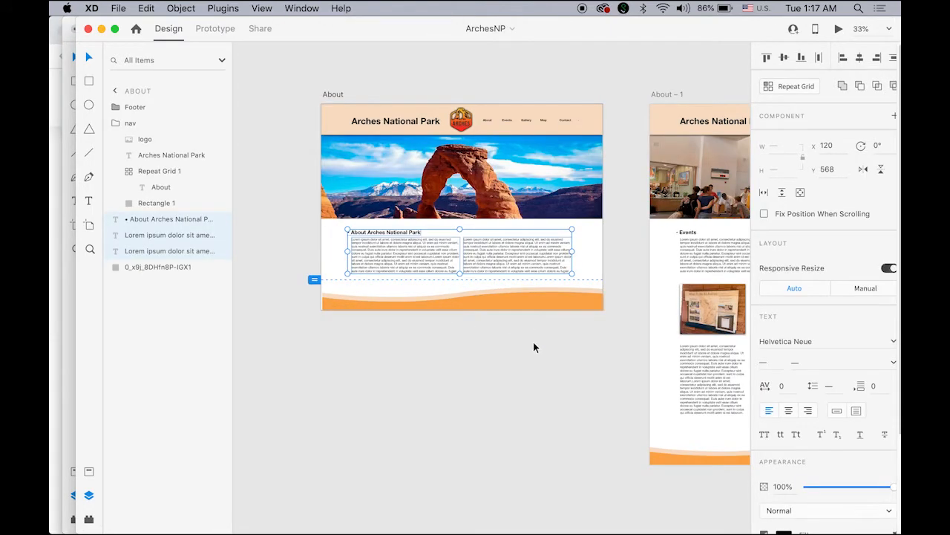
pyautogui.click(408, 303)
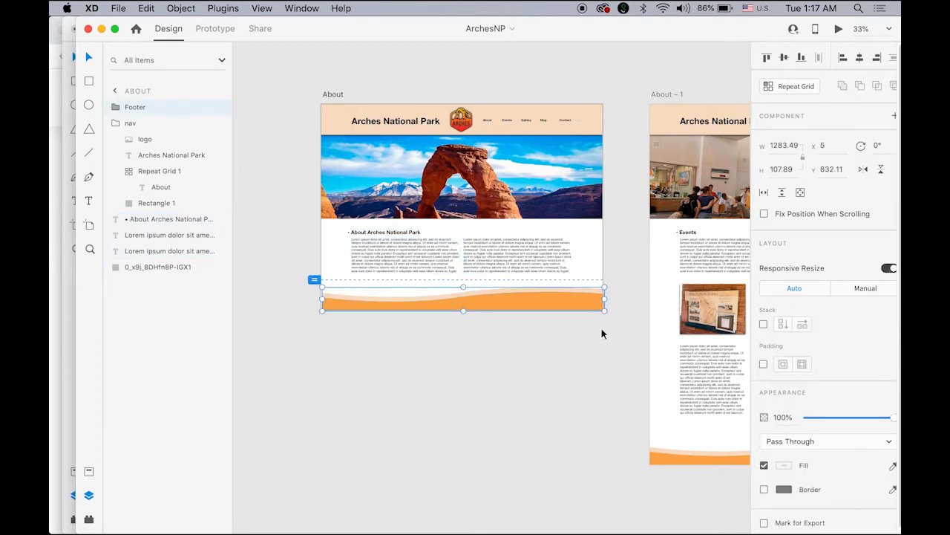
pyautogui.press('Left')
pyautogui.press('Left')
pyautogui.press('Left')
pyautogui.press('Left')
pyautogui.press('Left')
pyautogui.press('Left')
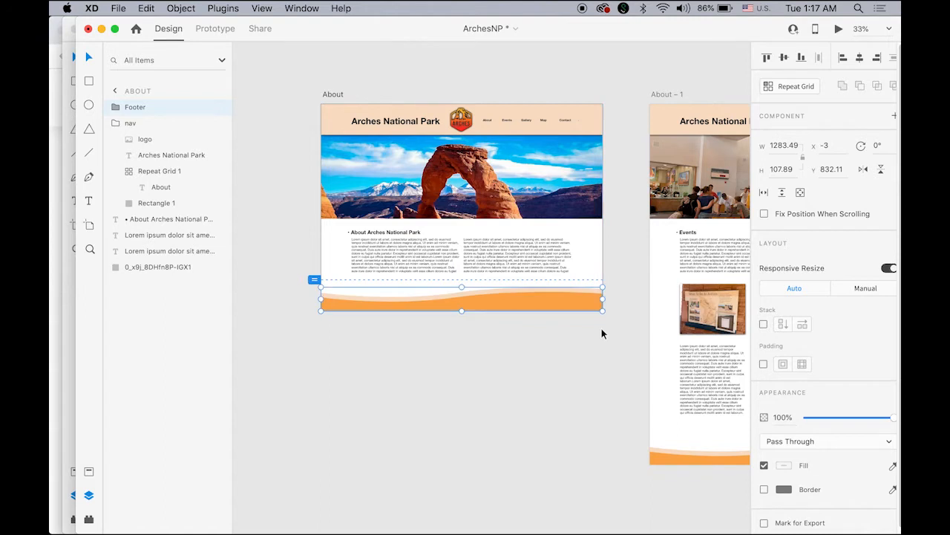
pyautogui.click(573, 376)
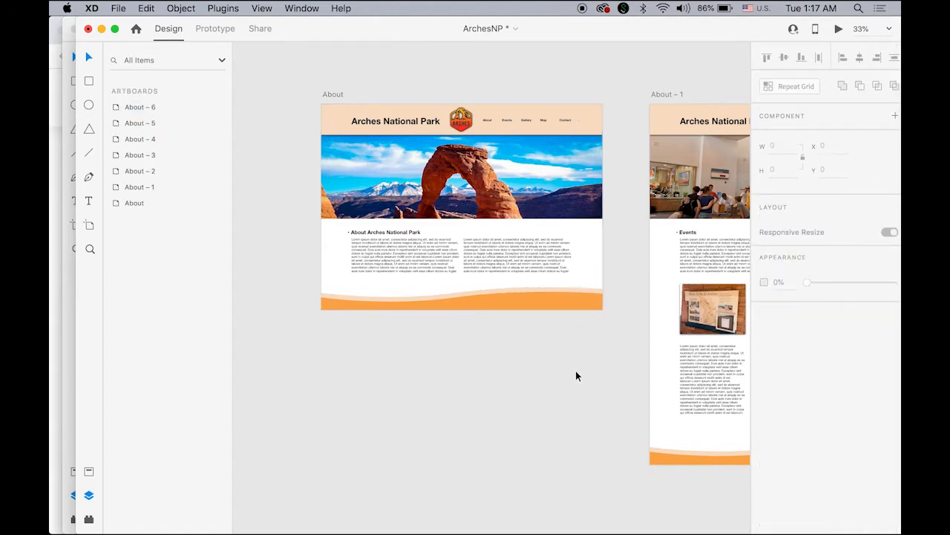
# Return to the untitled document and extend the home artboard downward to a height of 926
pyautogui.click(295, 8)
pyautogui.click(545, 330)
pyautogui.press('super+grave')
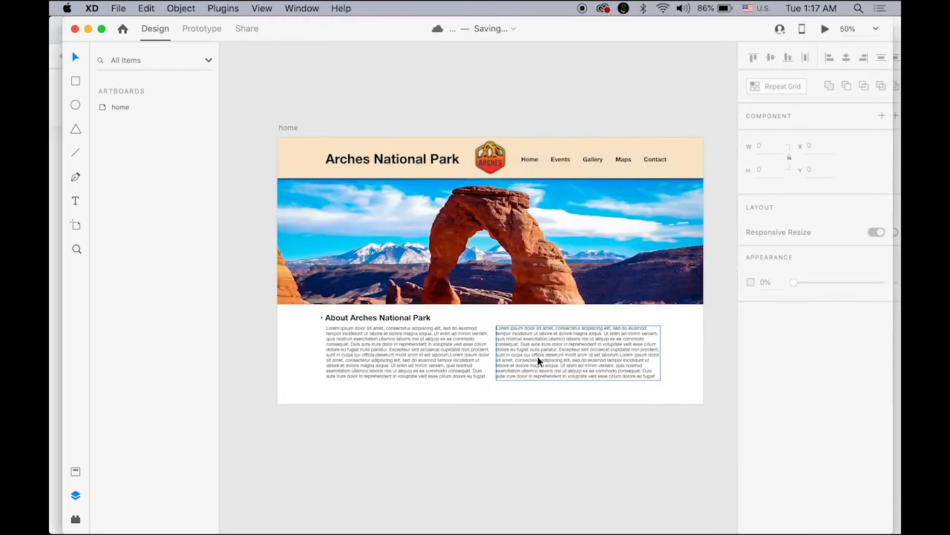
pyautogui.click(564, 400)
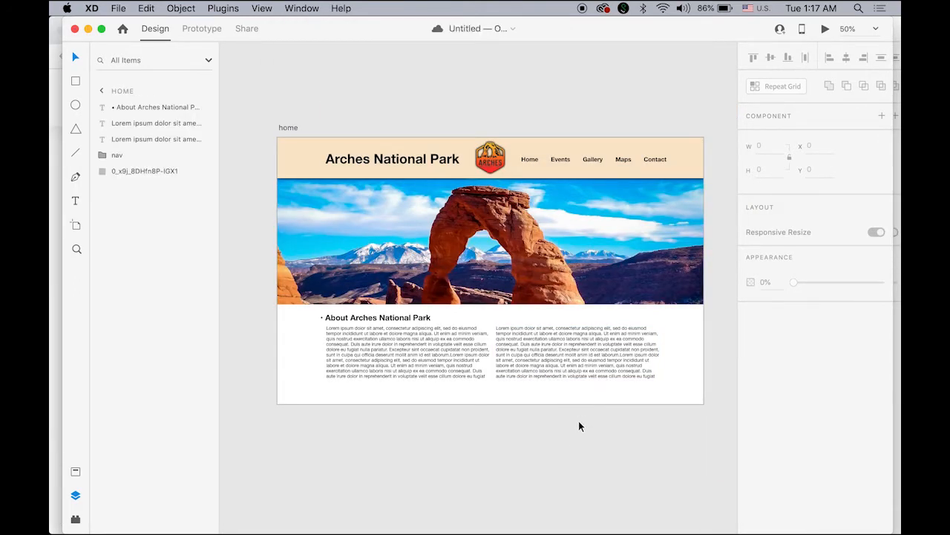
pyautogui.click(293, 130)
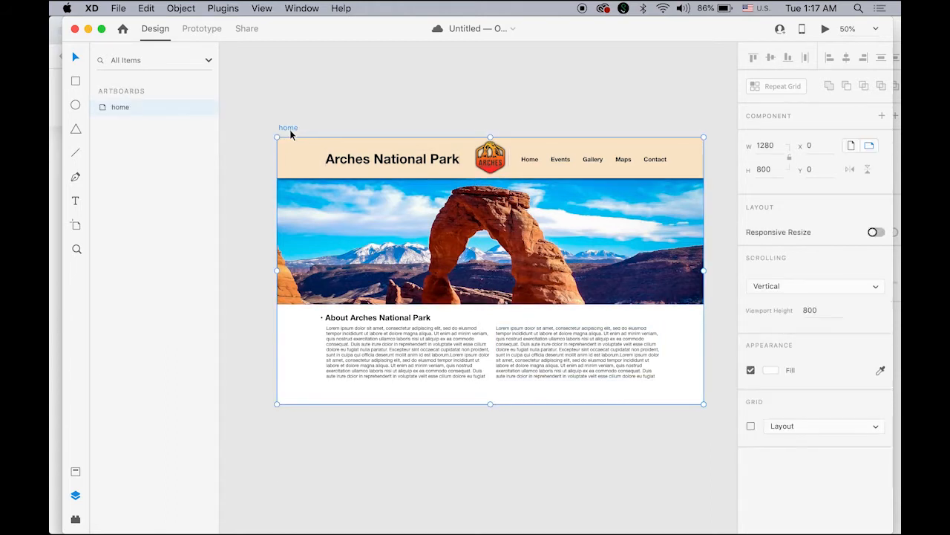
pyautogui.moveTo(490, 404); pyautogui.dragTo(489, 446)
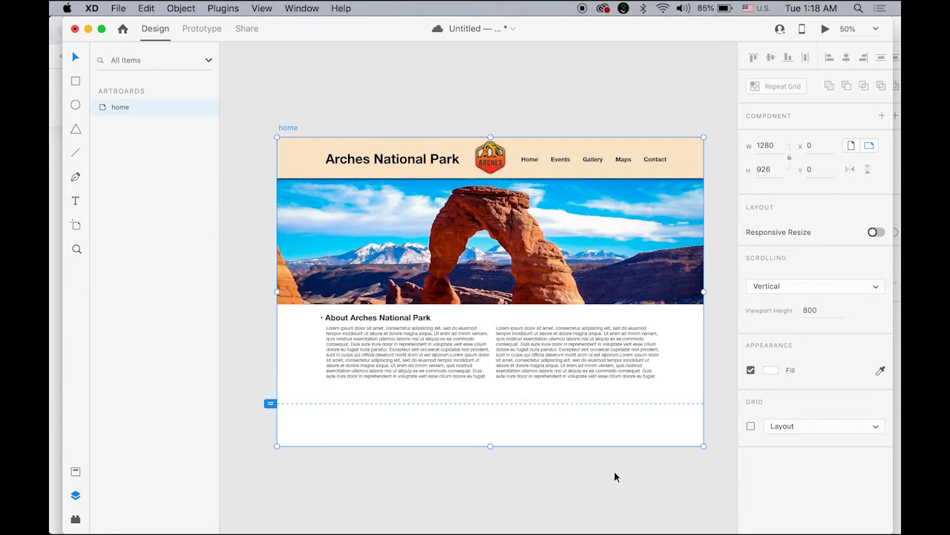
# Draw a closed wave-topped footer shape with the Pen tool across the artboard's bottom, from Y 926 up to about Y 801, with a curved anchor near X 607
pyautogui.click(75, 178)
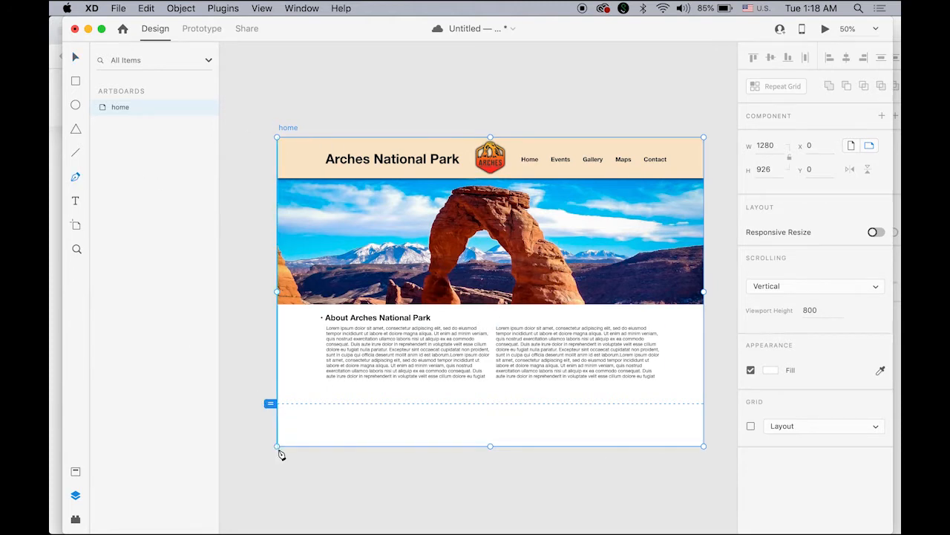
pyautogui.click(301, 83)
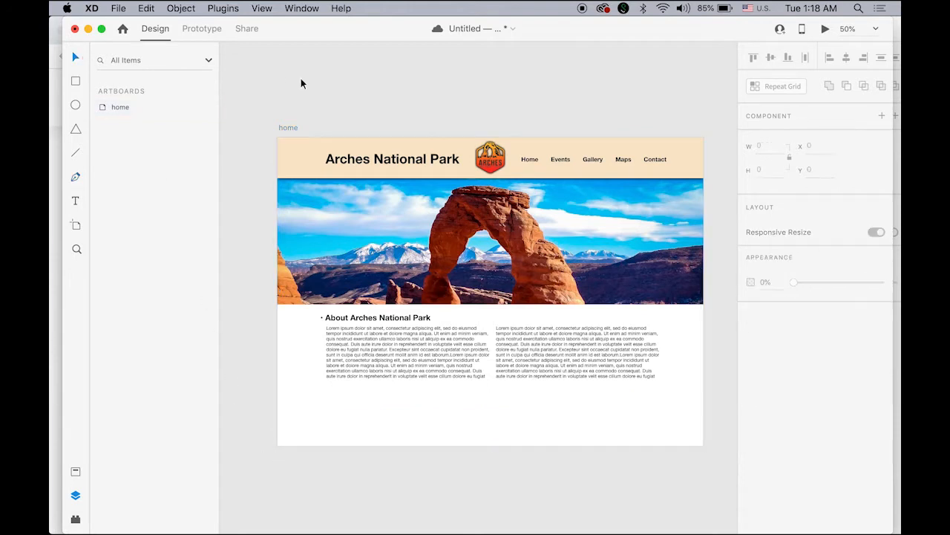
pyautogui.click(73, 179)
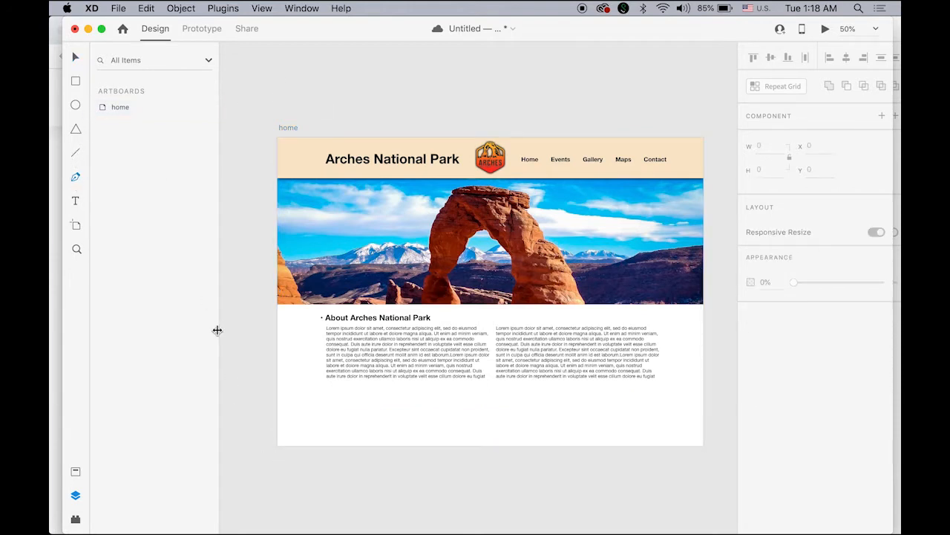
pyautogui.click(278, 446)
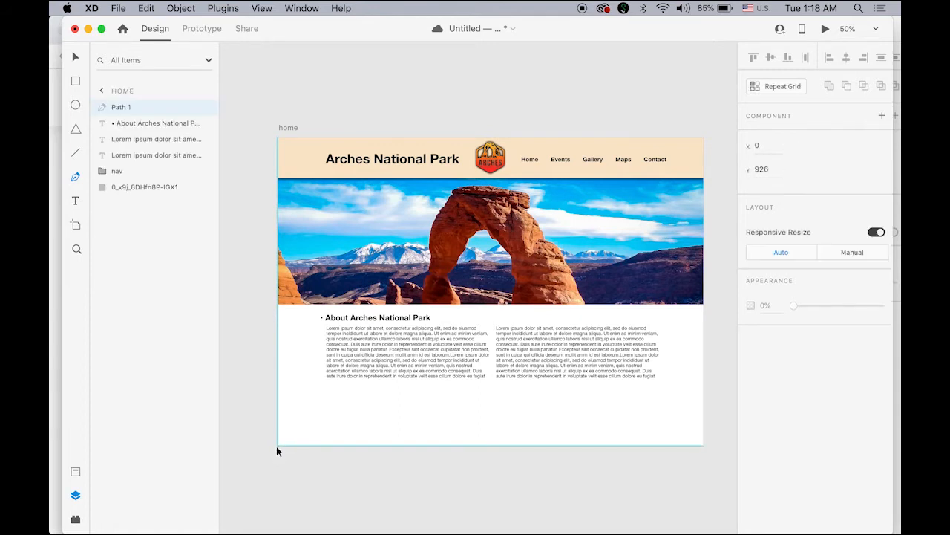
pyautogui.click(706, 447)
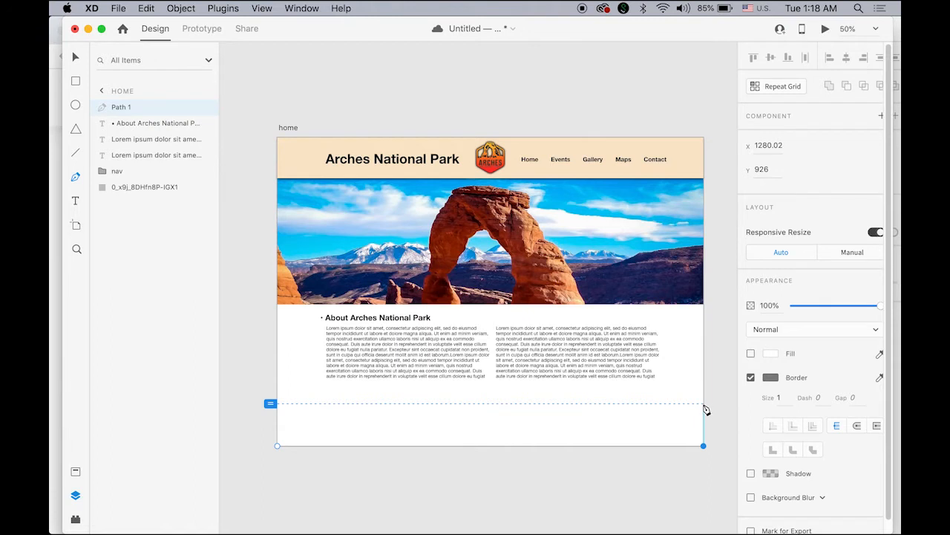
pyautogui.click(703, 404)
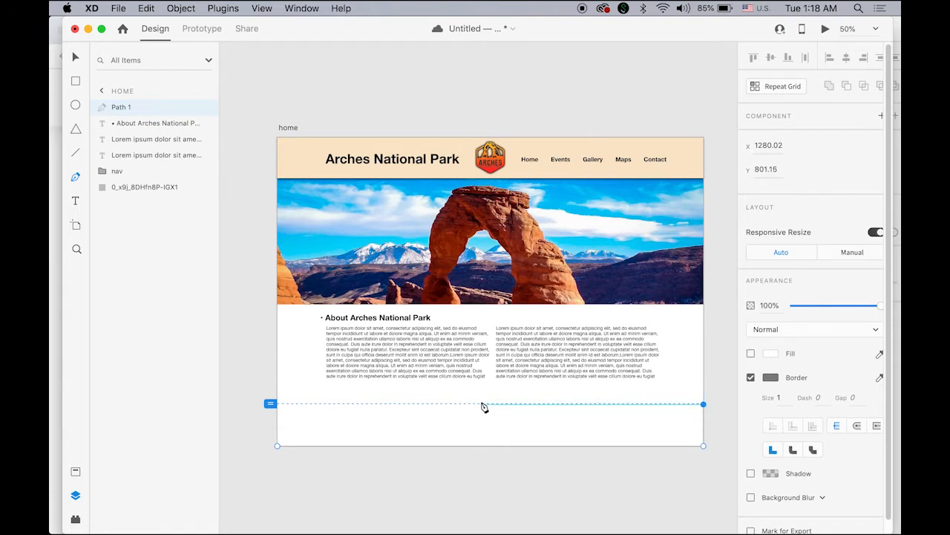
pyautogui.moveTo(480, 403); pyautogui.dragTo(358, 431)
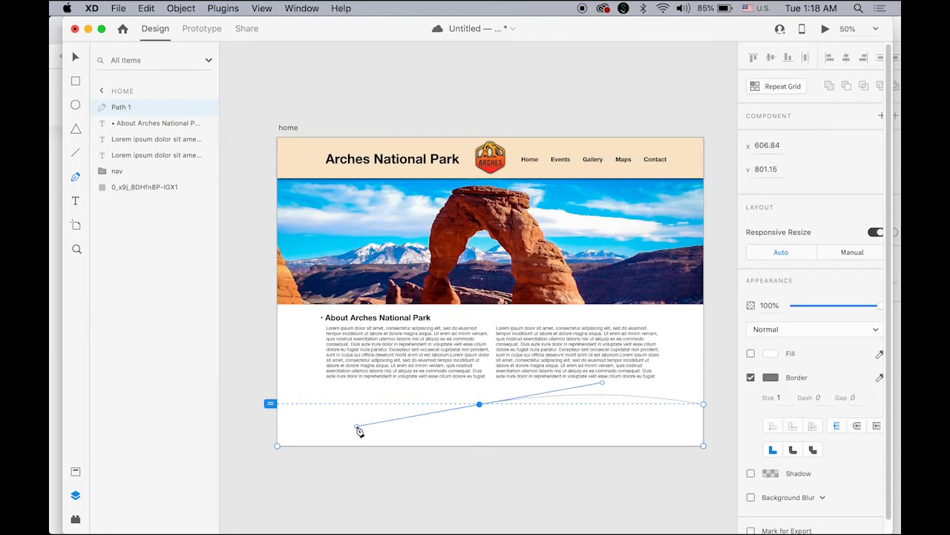
pyautogui.click(277, 406)
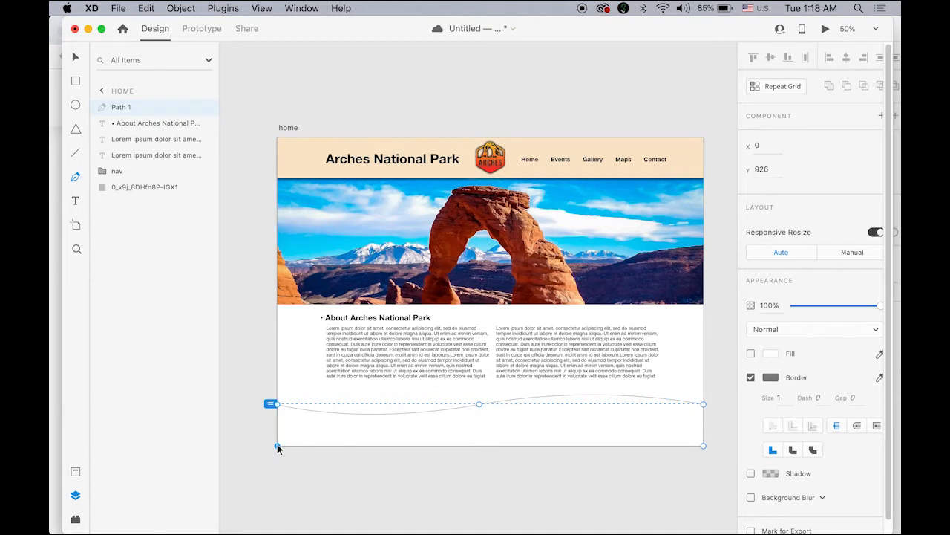
# Remove the border from the wave-shaped footer path
pyautogui.click(75, 57)
pyautogui.scroll(-1, 778, 485)
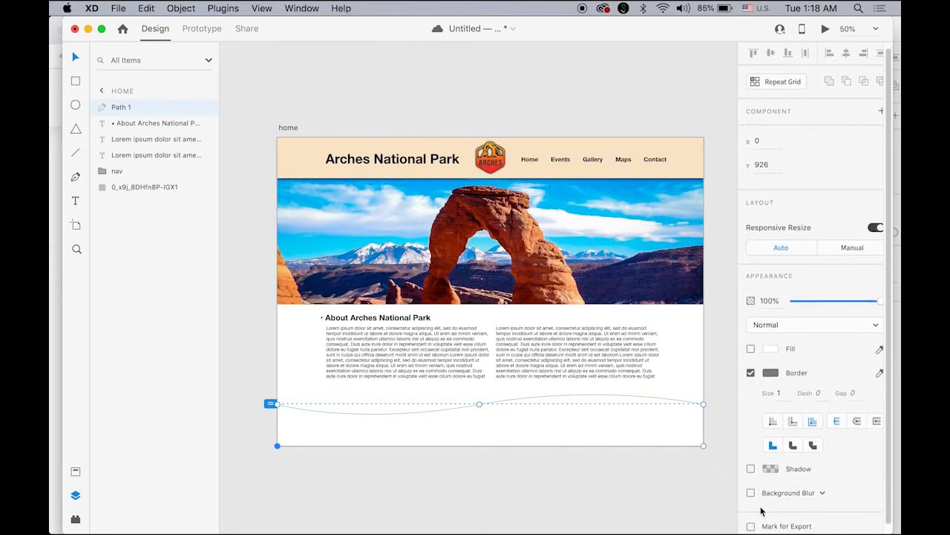
pyautogui.click(751, 372)
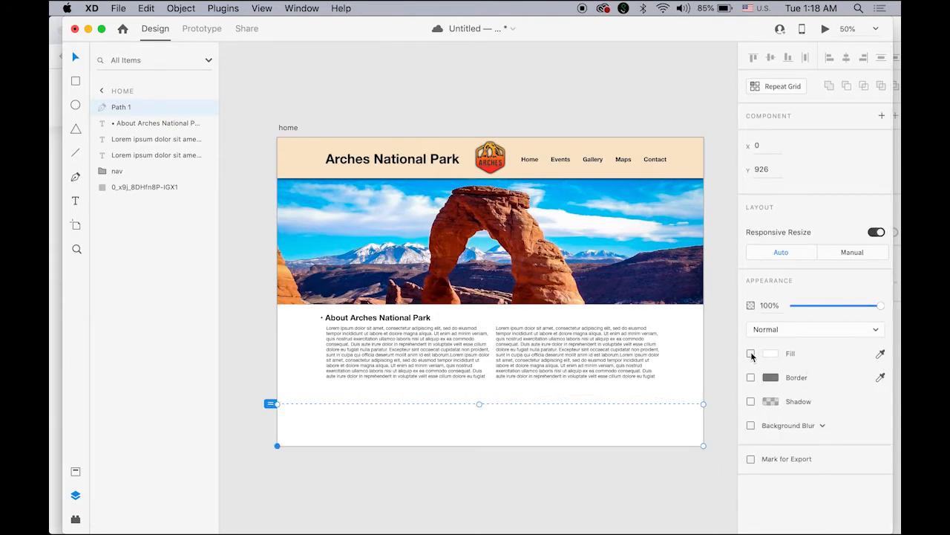
# Enable the wave-shaped footer's fill and sample the peach colour from the page header for it
pyautogui.click(751, 354)
pyautogui.click(881, 354)
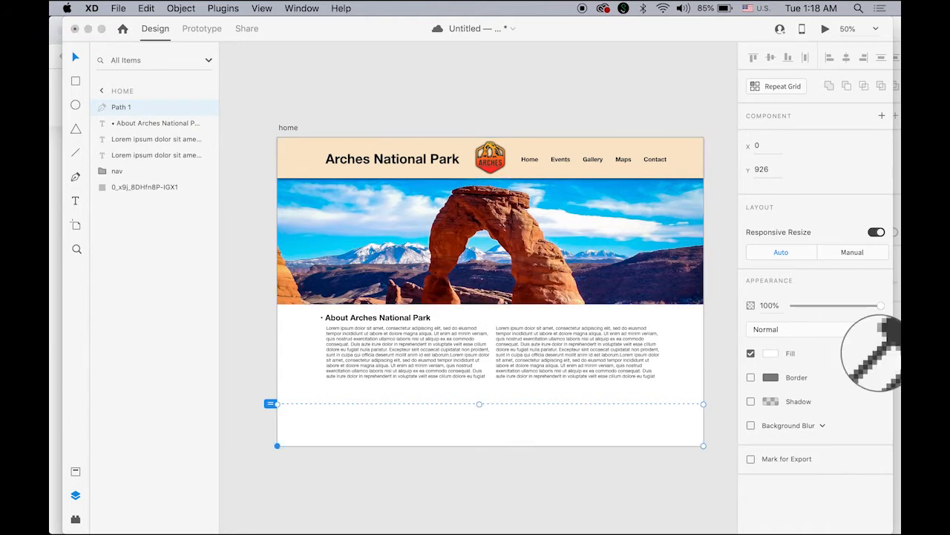
pyautogui.click(680, 159)
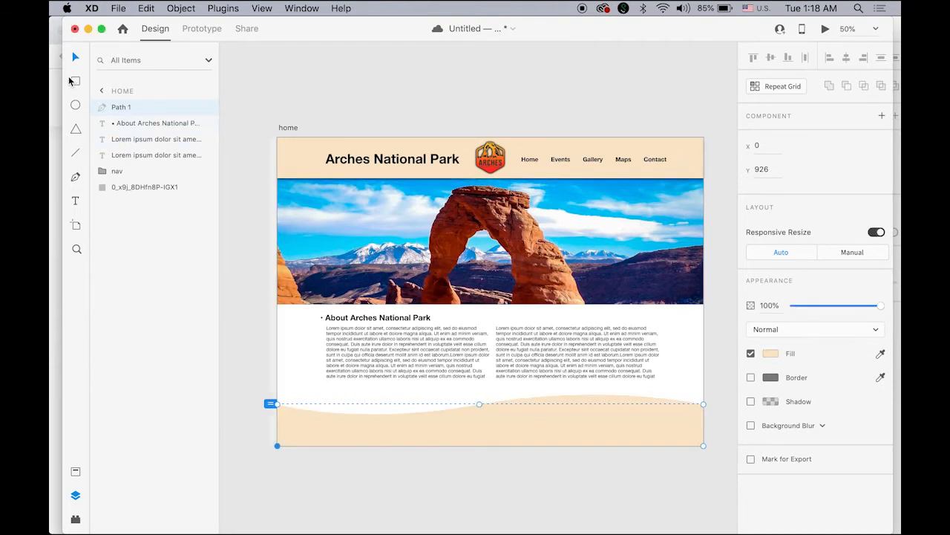
pyautogui.click(191, 268)
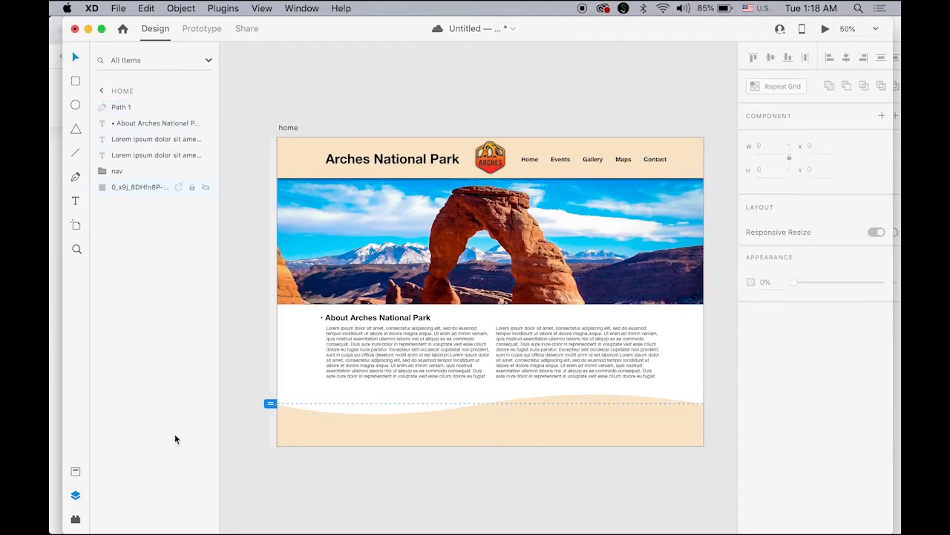
# Duplicate the peach footer wave and place the copy straight below it at Y 807.87
pyautogui.click(568, 438)
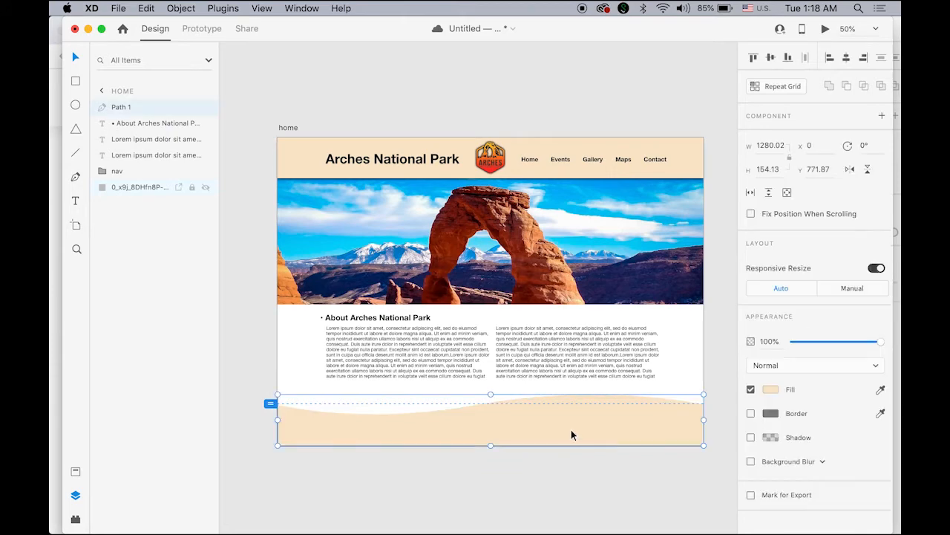
pyautogui.press('alt')
pyautogui.moveTo(572, 424); pyautogui.dragTo(573, 436)
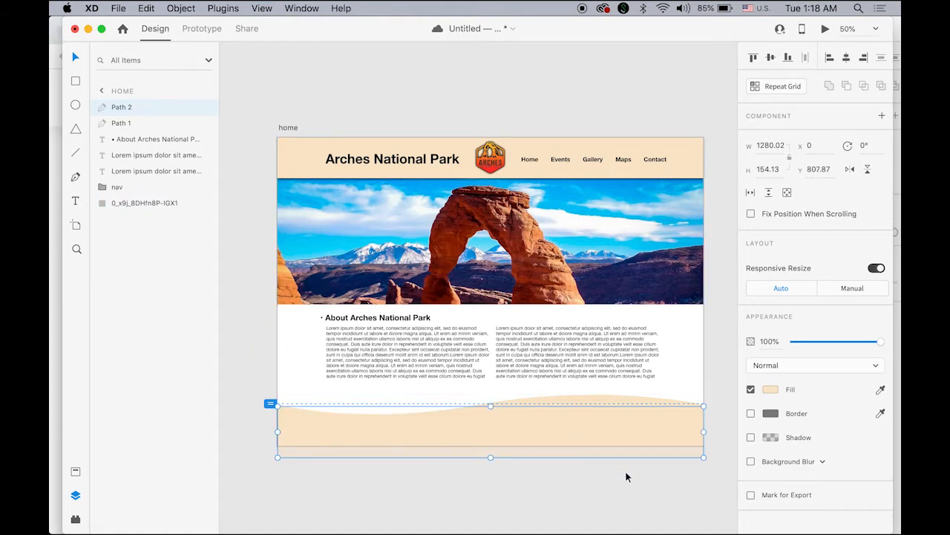
# Fill the duplicated footer wave with the solid orange #DE8910
pyautogui.click(772, 392)
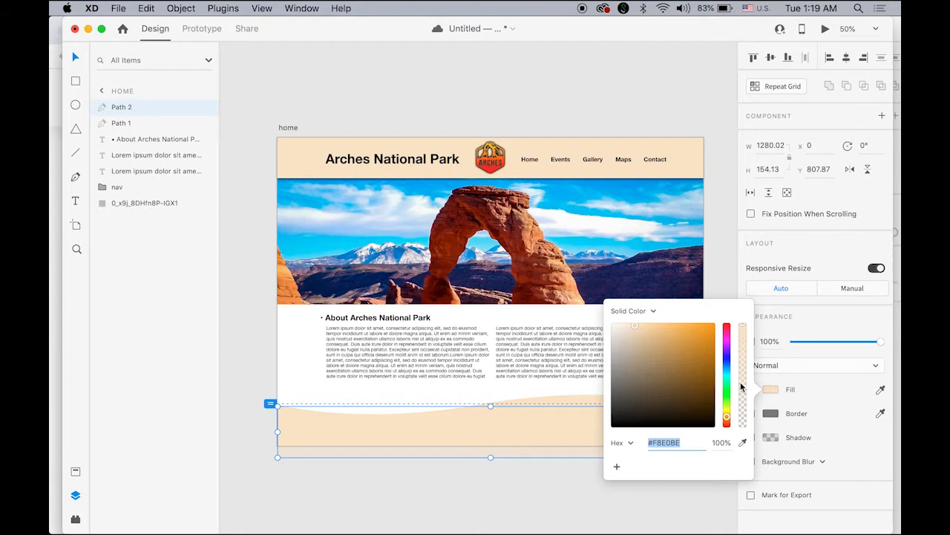
pyautogui.click(708, 338)
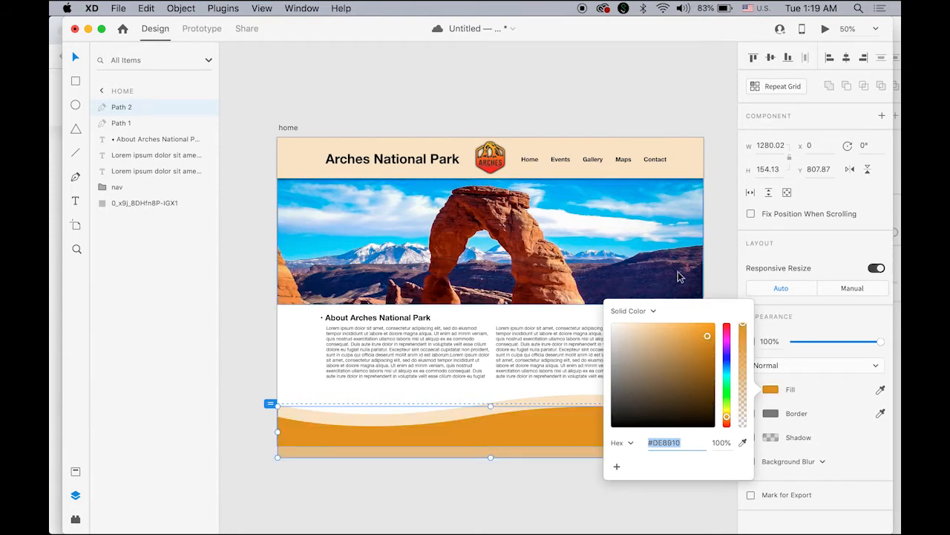
pyautogui.click(710, 265)
pyautogui.click(710, 265)
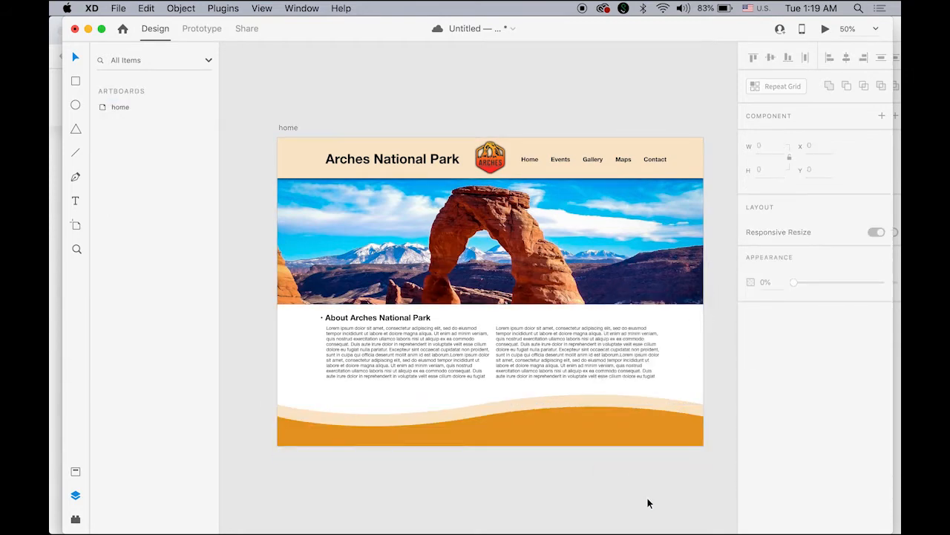
# Shorten the orange wave from its lower edge so it ends at the home artboard's bottom edge
pyautogui.click(575, 430)
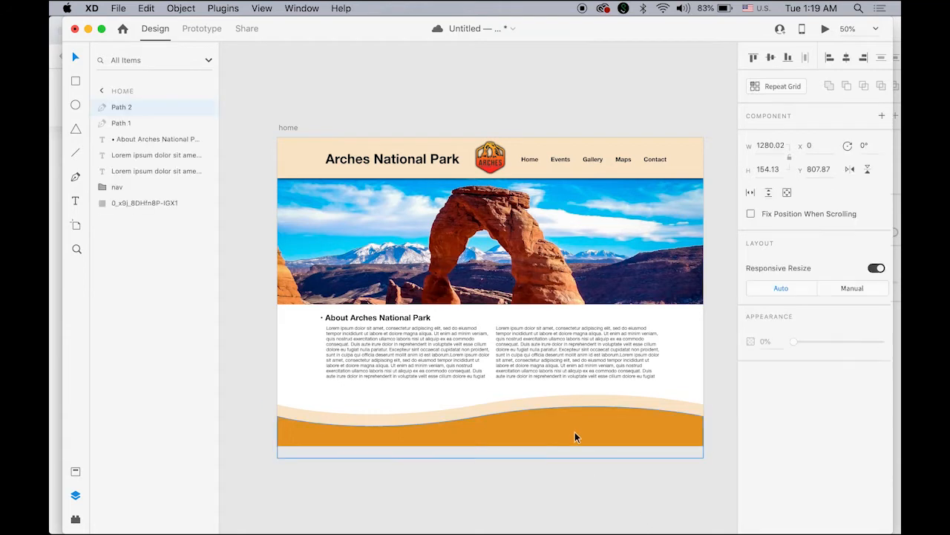
pyautogui.moveTo(491, 456); pyautogui.dragTo(493, 449)
pyautogui.click(651, 508)
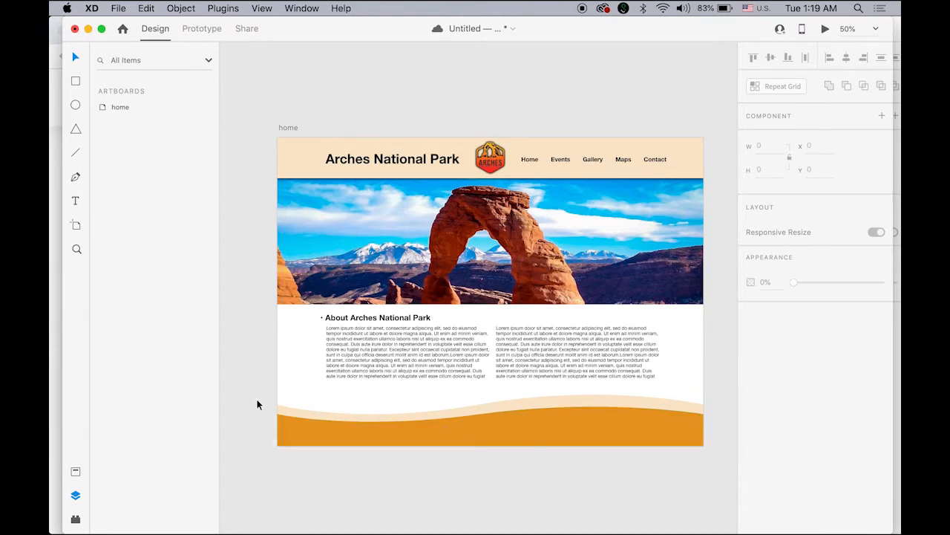
# Group the peach and orange wave paths and name the group footer
pyautogui.moveTo(257, 399); pyautogui.dragTo(322, 449)
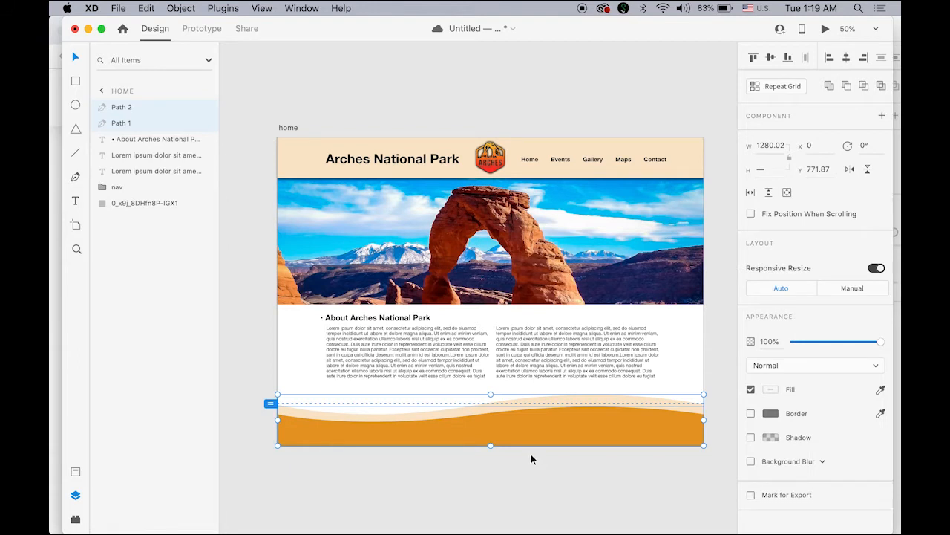
pyautogui.press('super+g')
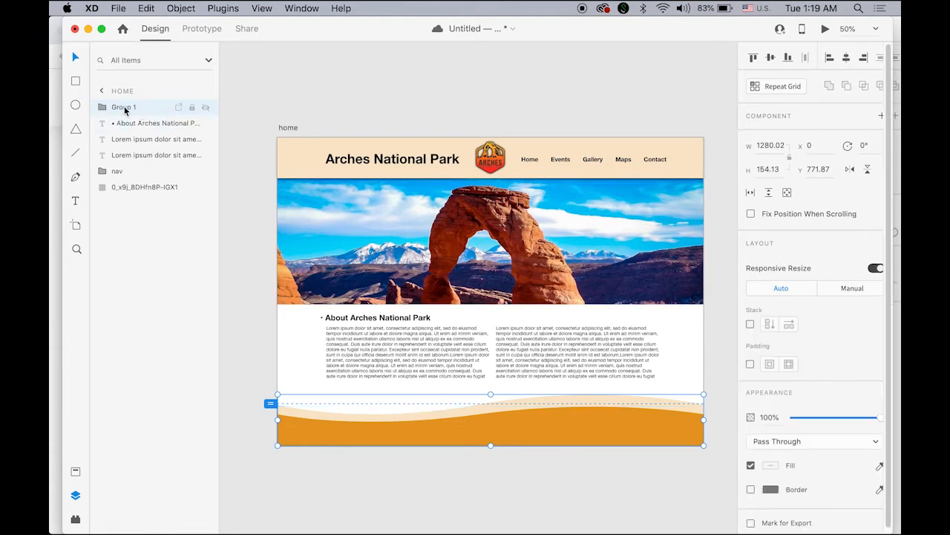
pyautogui.doubleClick(124, 107)
pyautogui.write('footer')
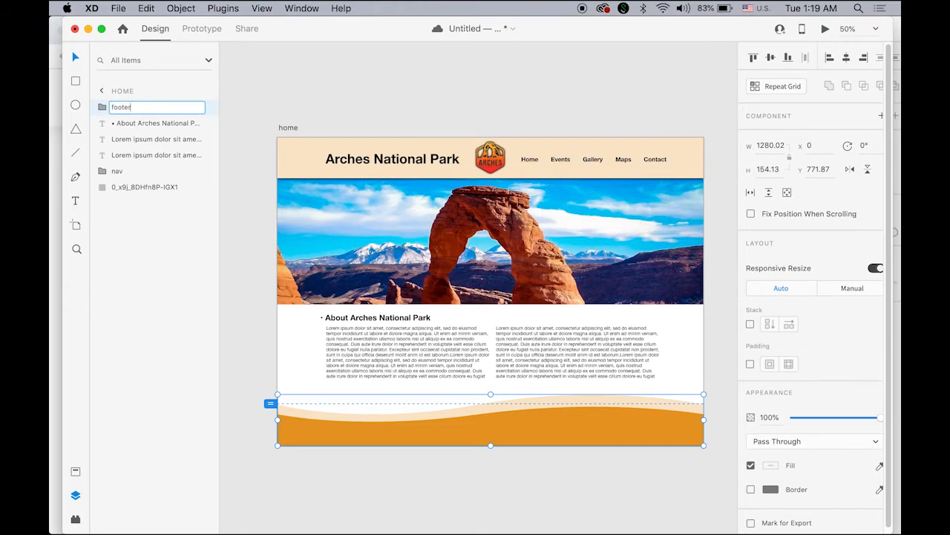
pyautogui.press('Return')
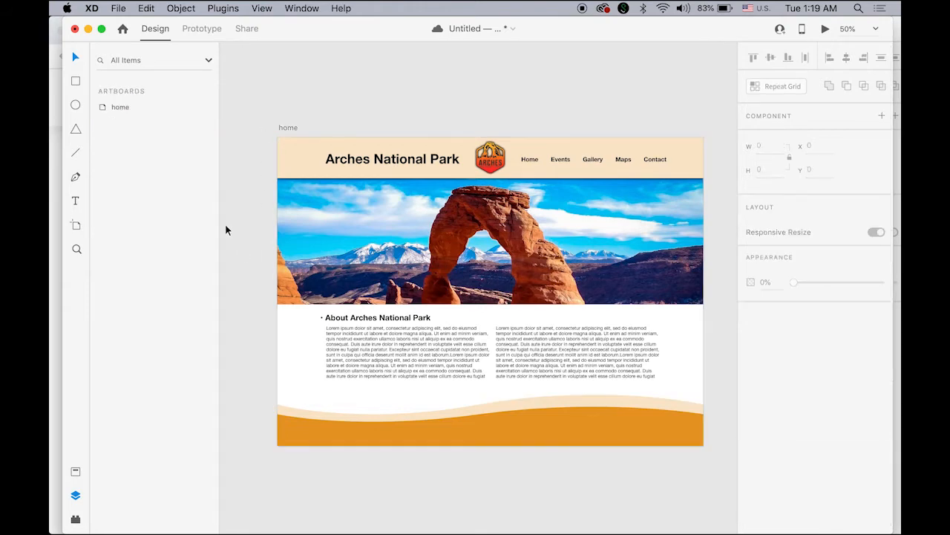
# Reorder the home artboard's layers so the nav group sits directly below the footer group, above the About heading
pyautogui.click(225, 223)
pyautogui.click(303, 309)
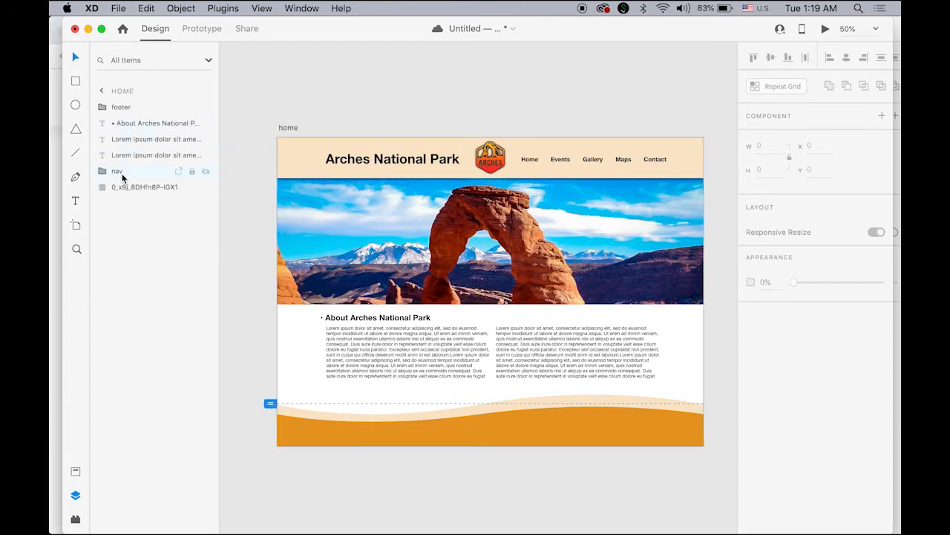
pyautogui.moveTo(120, 176); pyautogui.dragTo(111, 119)
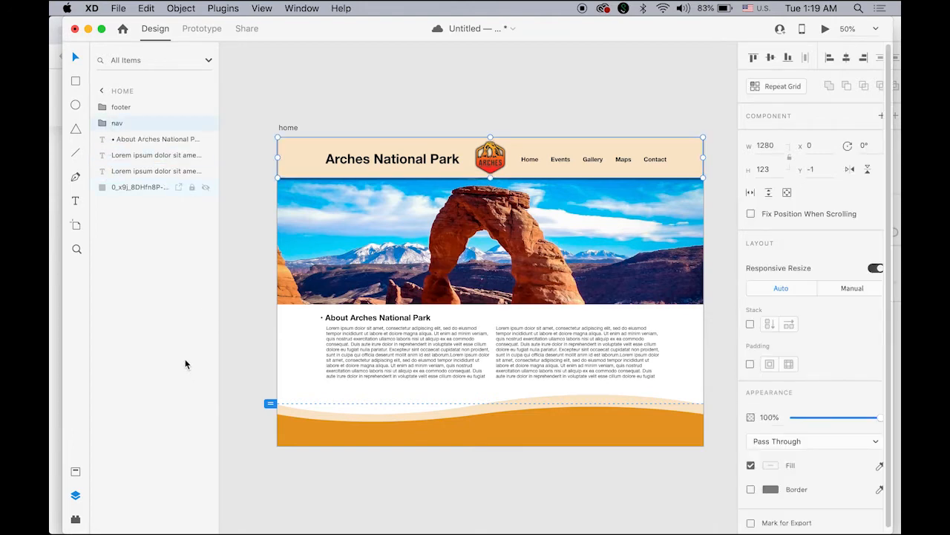
pyautogui.click(201, 383)
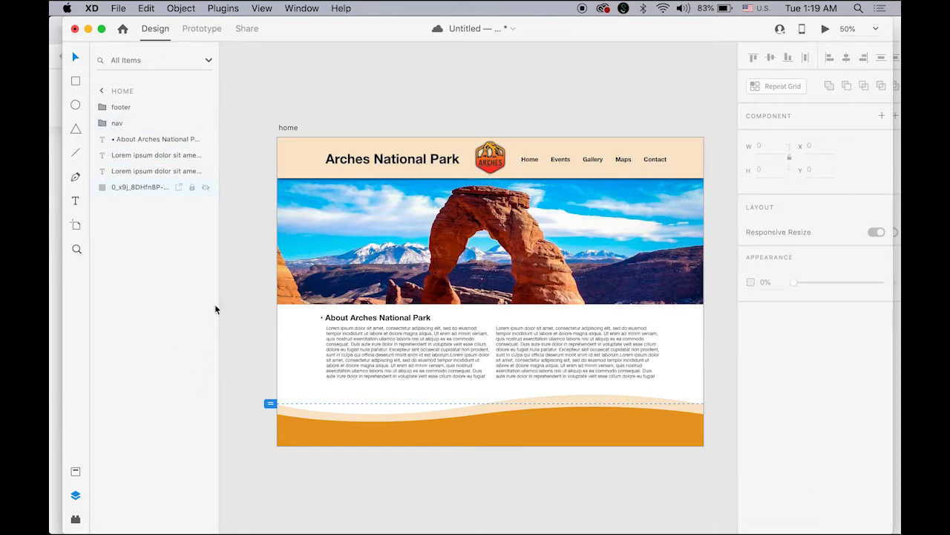
pyautogui.click(233, 270)
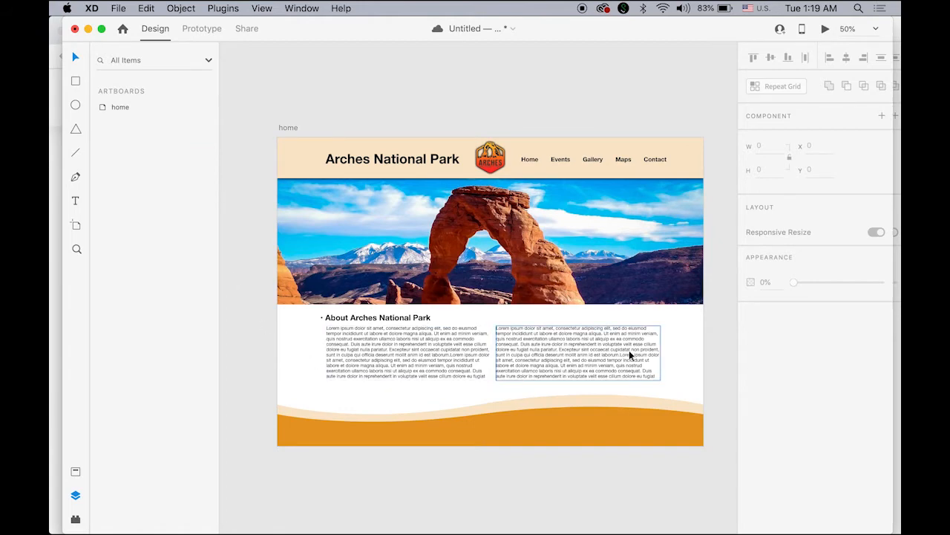
# Switch to the ArchesNP document to examine the Events page layout on About – 1, and return to the untitled document
pyautogui.click(305, 8)
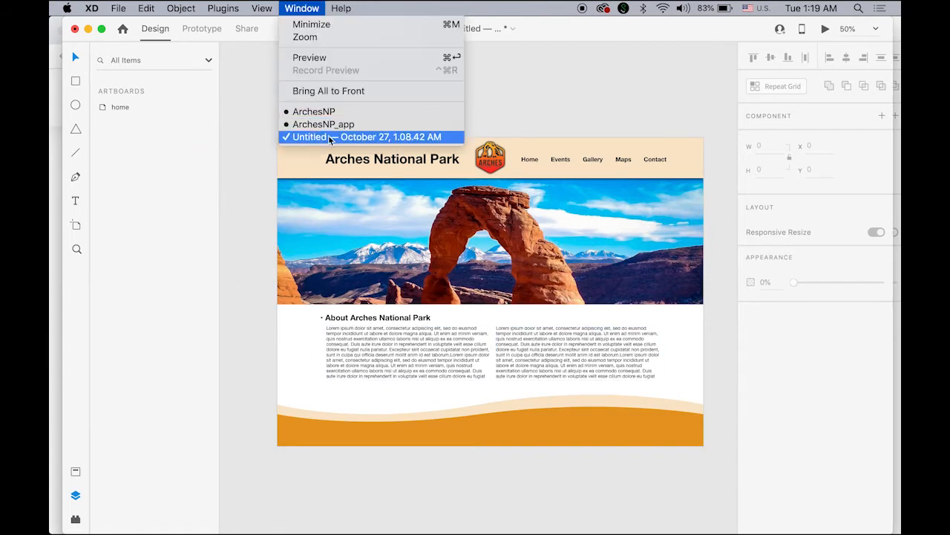
pyautogui.click(313, 111)
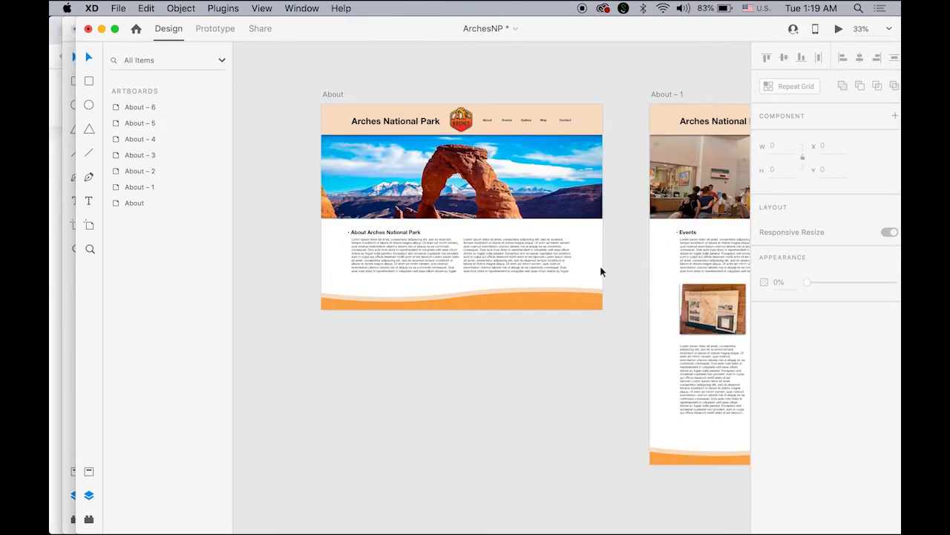
pyautogui.hscroll(10, 592, 312)
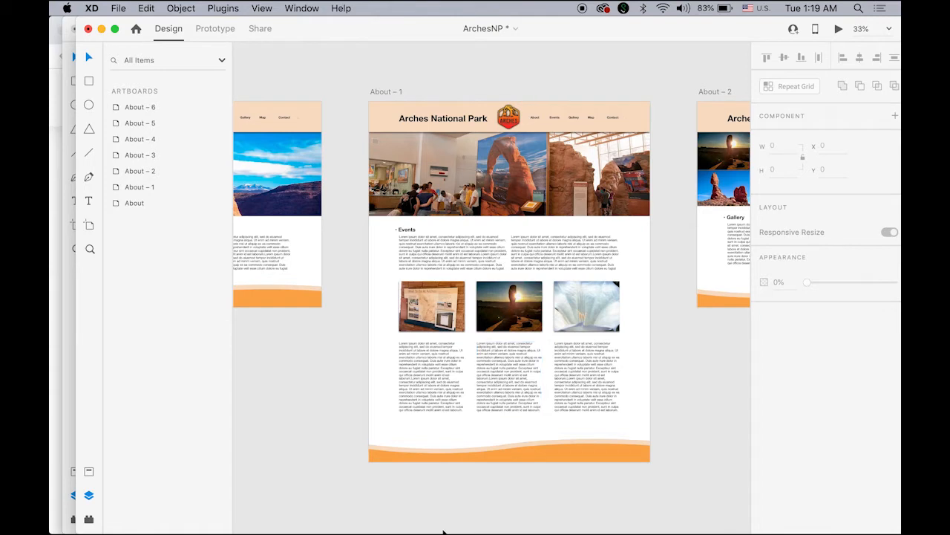
pyautogui.click(284, 10)
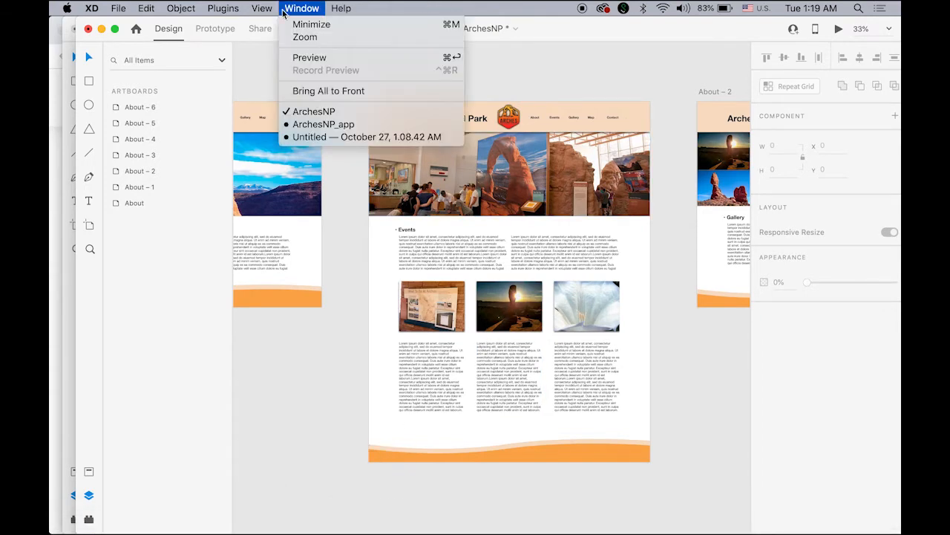
pyautogui.click(329, 137)
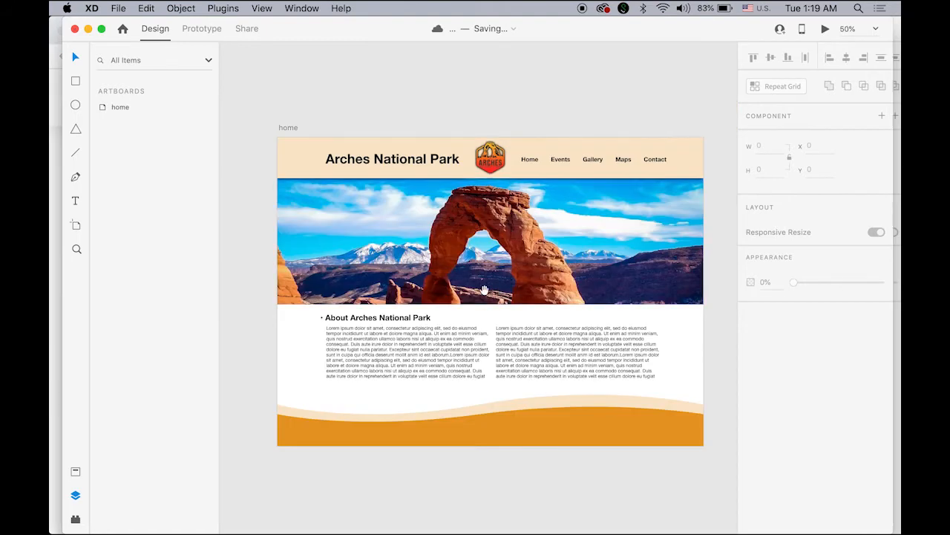
# Duplicate the home artboard to its right, level with the original, at X 1442 and Y 0
pyautogui.keyDown('alt'); pyautogui.click(476, 257); pyautogui.keyUp('alt')
pyautogui.keyDown('alt'); pyautogui.click(477, 259); pyautogui.keyUp('alt')
pyautogui.moveTo(547, 276); pyautogui.dragTo(441, 222)
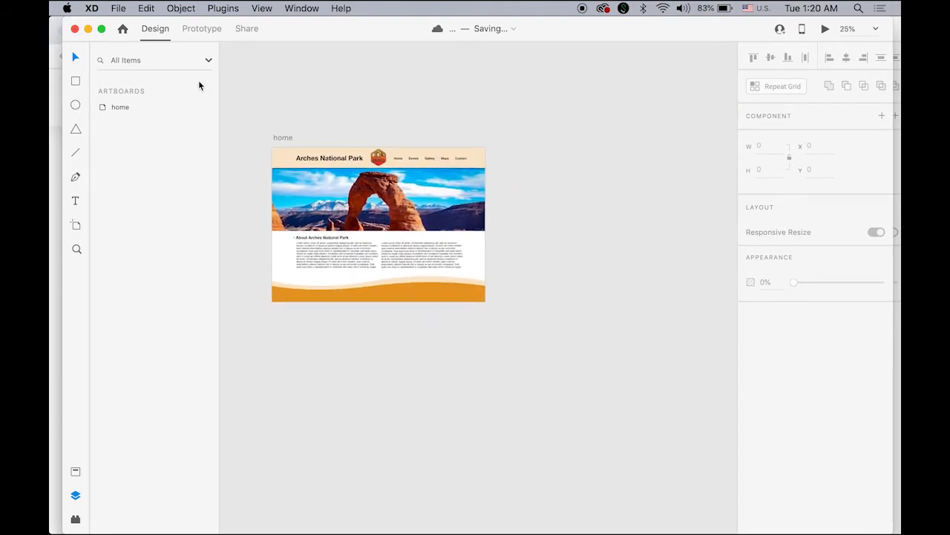
pyautogui.click(282, 137)
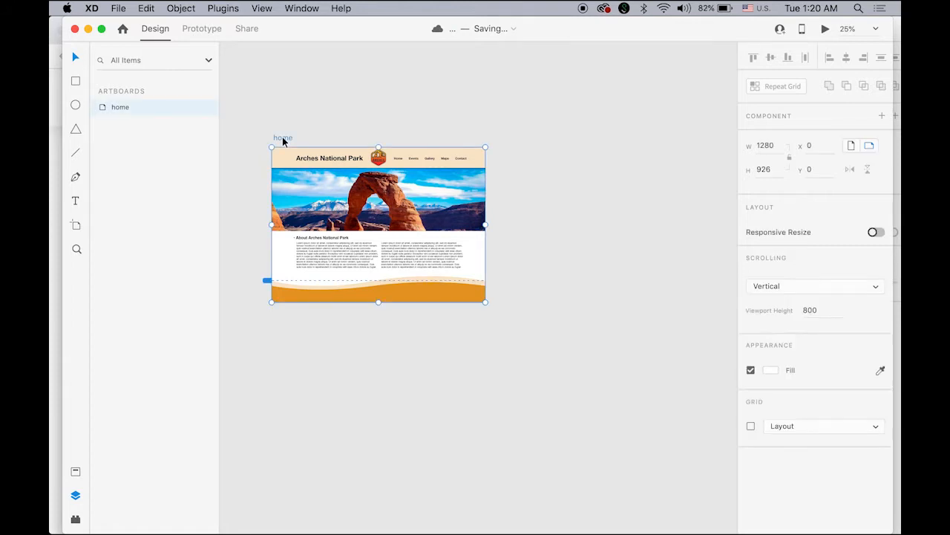
pyautogui.moveTo(283, 137); pyautogui.dragTo(522, 135)
pyautogui.click(626, 405)
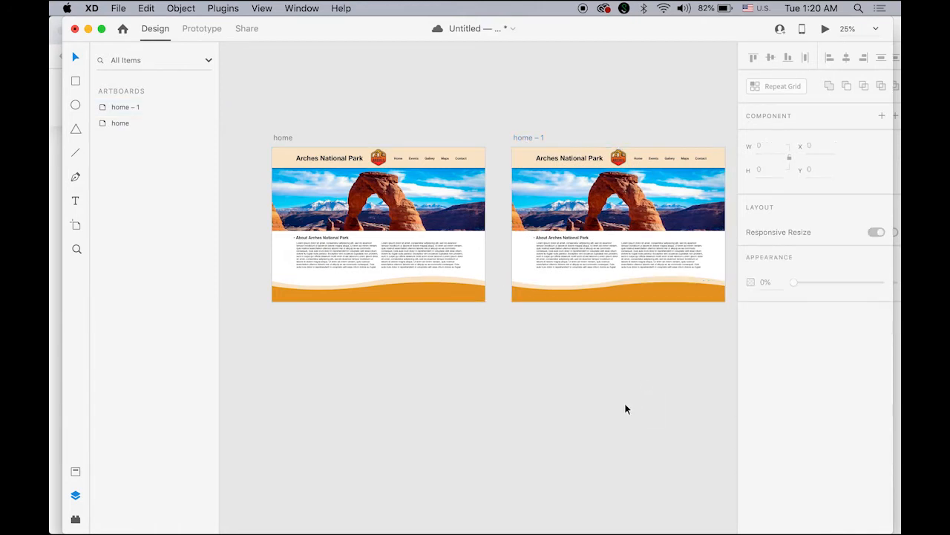
# Rename the duplicated home artboard as events
pyautogui.doubleClick(525, 138)
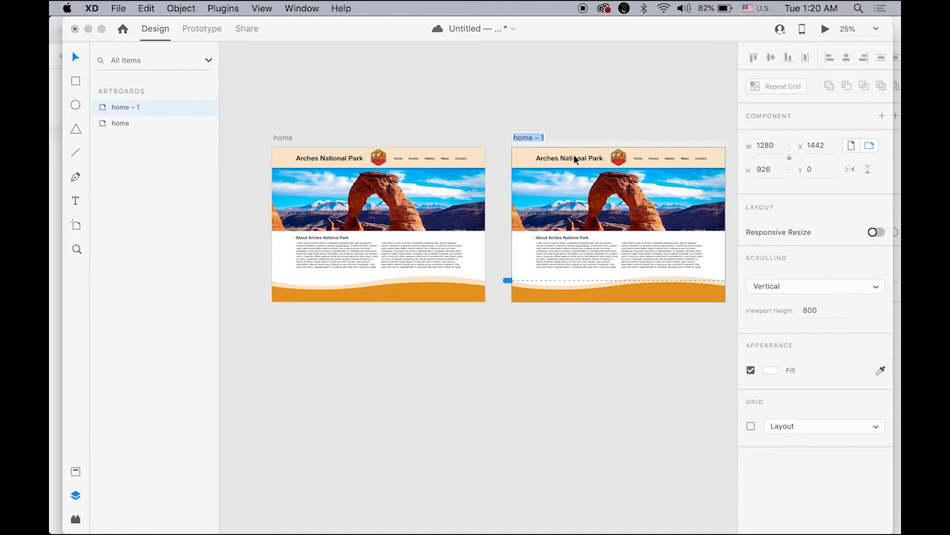
pyautogui.write('ents')
pyautogui.press('Return')
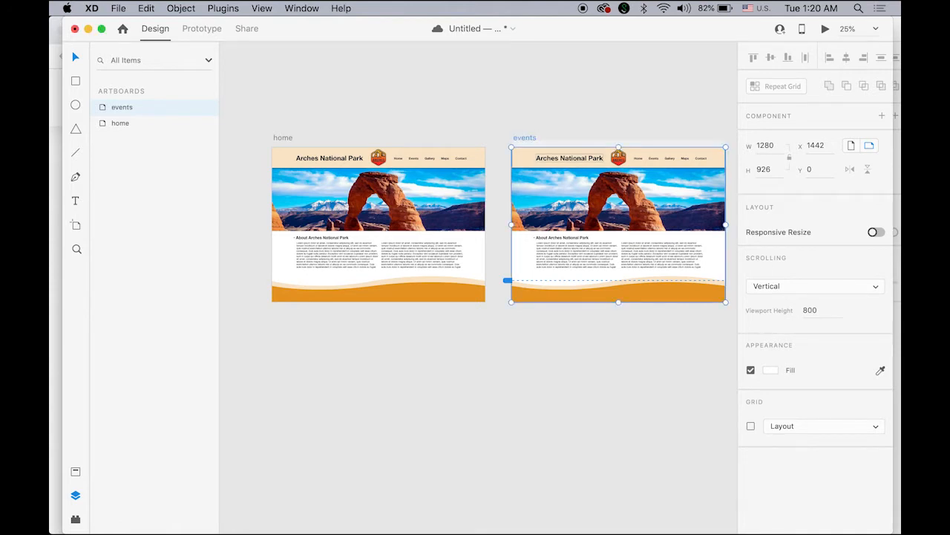
pyautogui.click(649, 416)
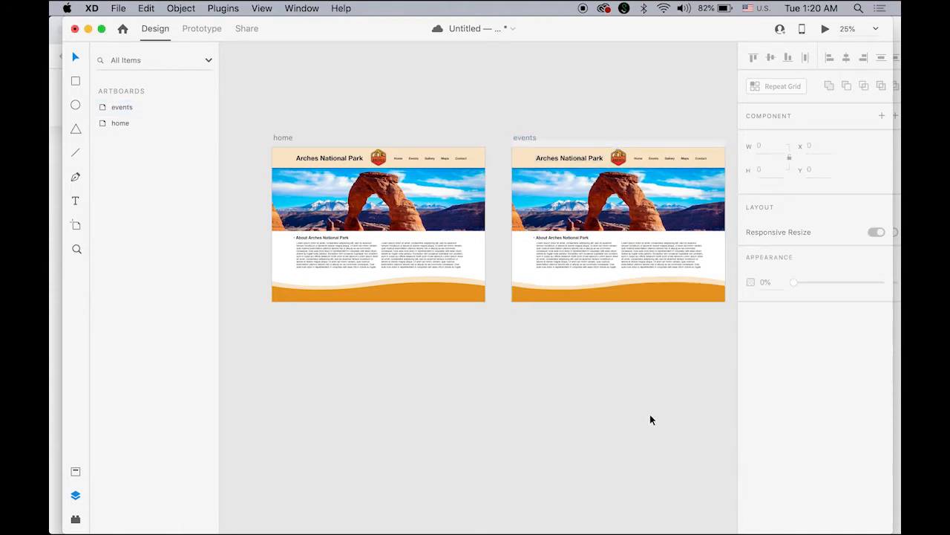
# Replace the arch hero image on the events artboard with ARK_8.jpg from the images folder
pyautogui.moveTo(617, 458); pyautogui.dragTo(504, 462)
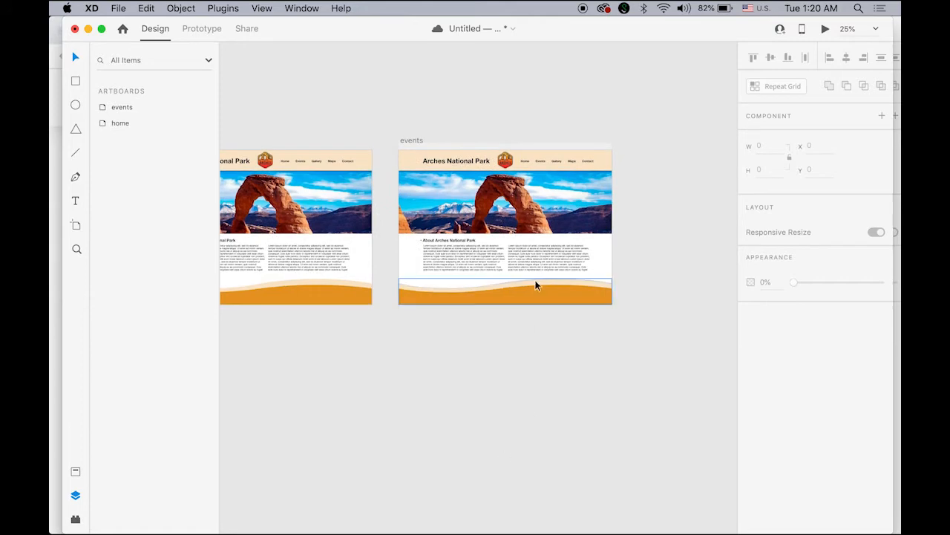
pyautogui.scroll(5, 505, 227)
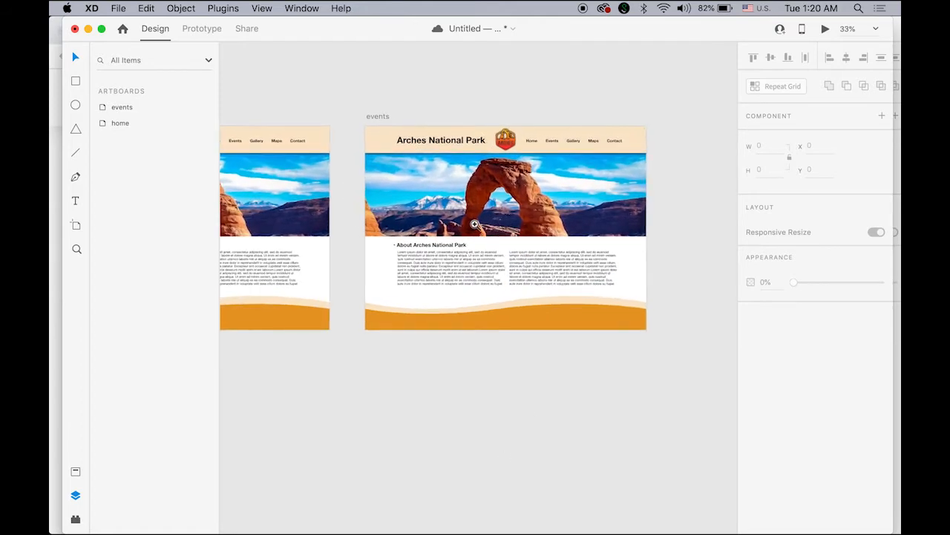
pyautogui.click(500, 197)
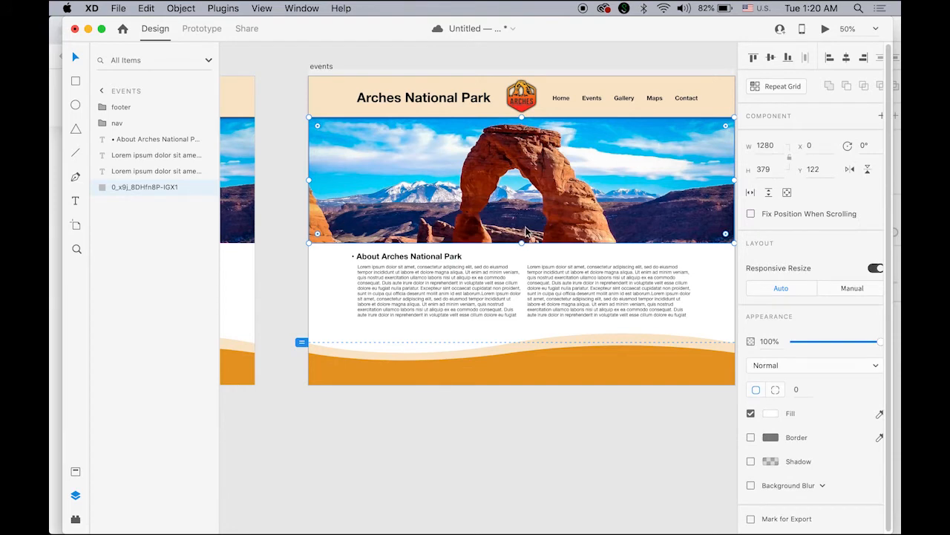
pyautogui.moveTo(324, 520)
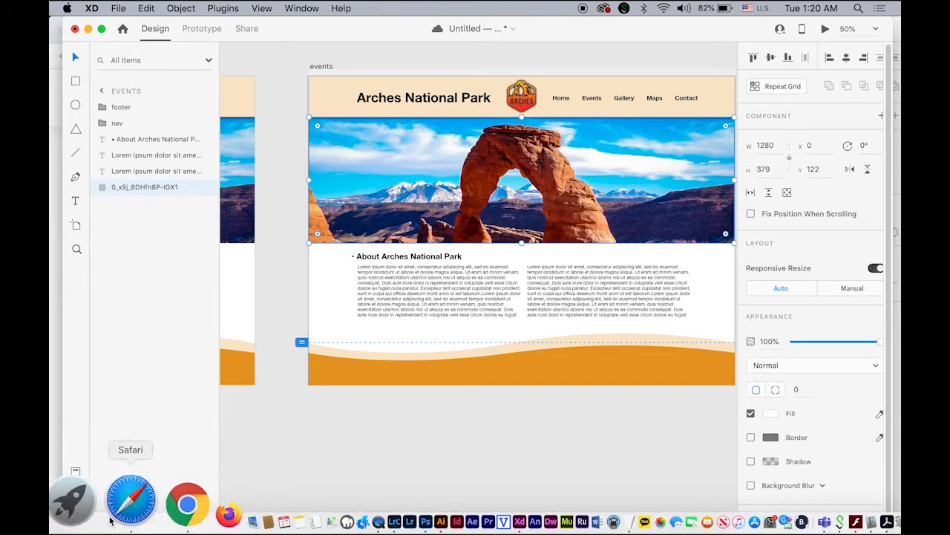
pyautogui.click(62, 499)
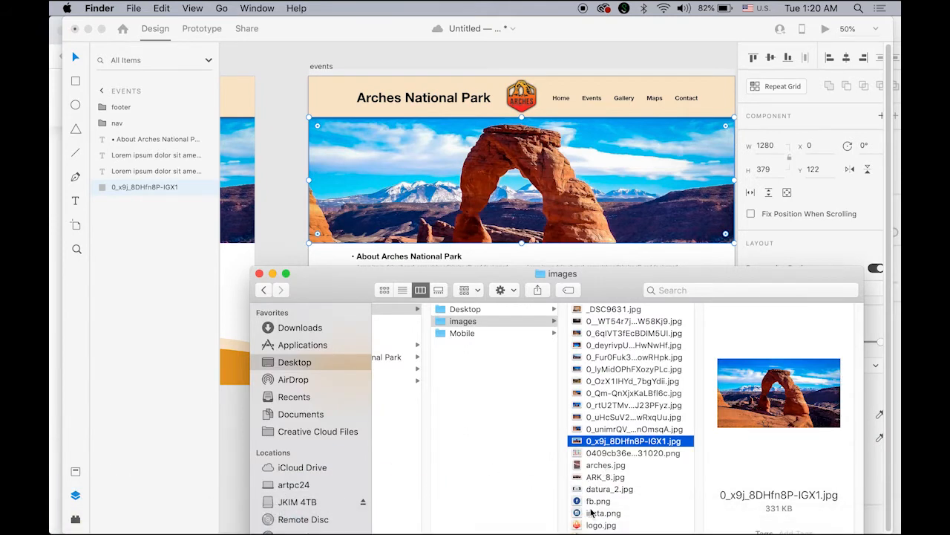
pyautogui.click(578, 477)
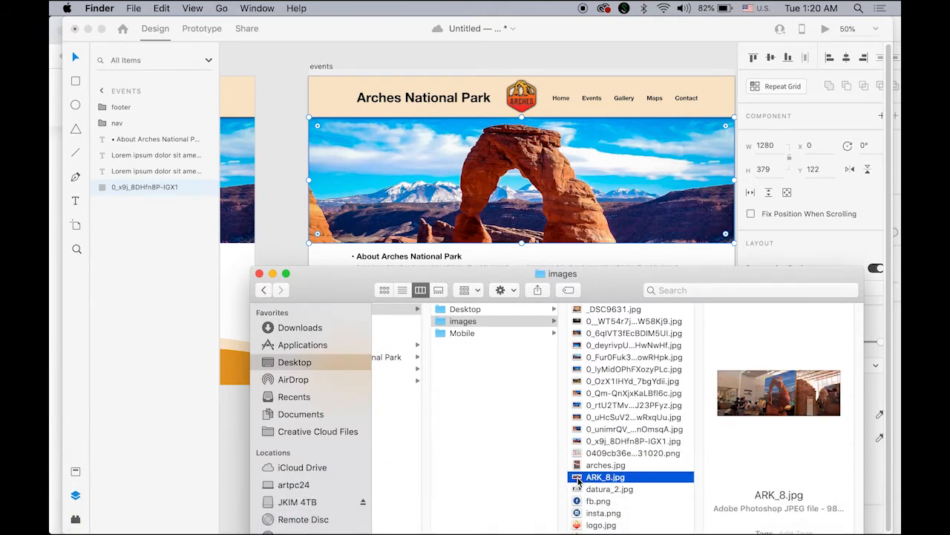
pyautogui.moveTo(578, 479); pyautogui.dragTo(399, 213)
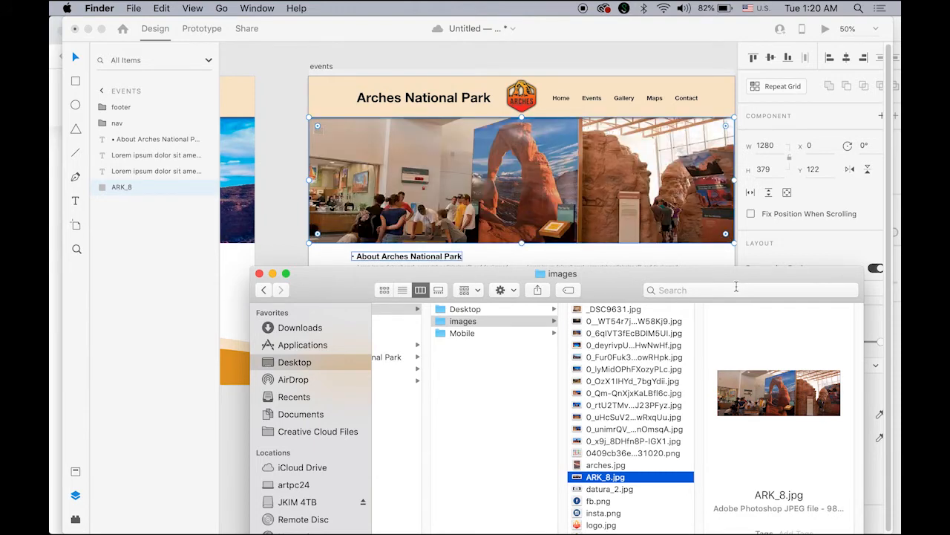
pyautogui.click(641, 68)
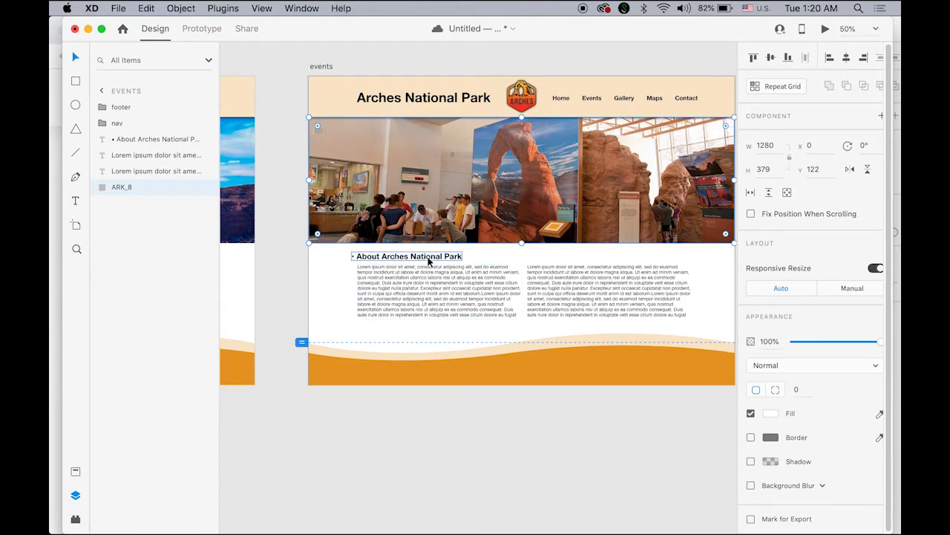
# Extend the events artboard to a height of 1964 and move its footer group down to Y 1592.87
pyautogui.click(321, 66)
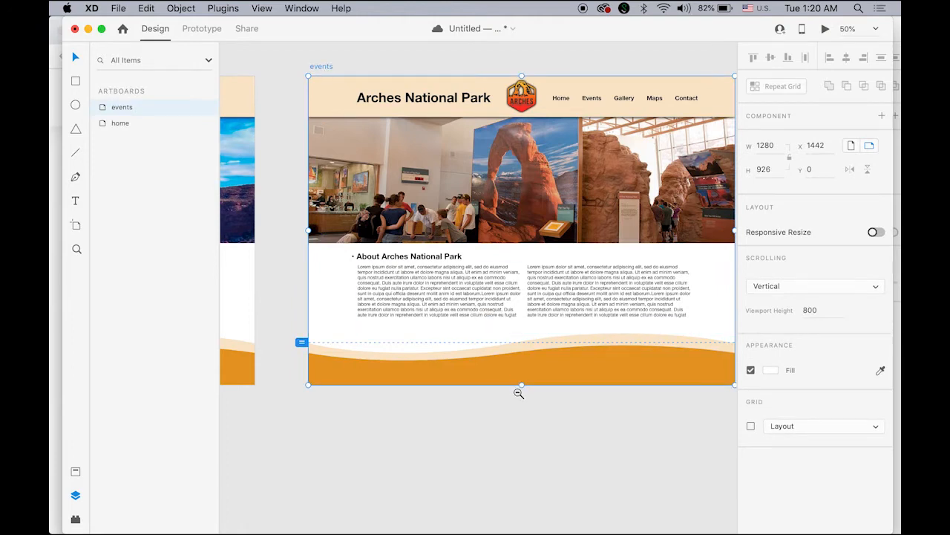
pyautogui.scroll(-5, 519, 416)
pyautogui.moveTo(520, 416); pyautogui.dragTo(504, 336)
pyautogui.moveTo(501, 442); pyautogui.dragTo(502, 449)
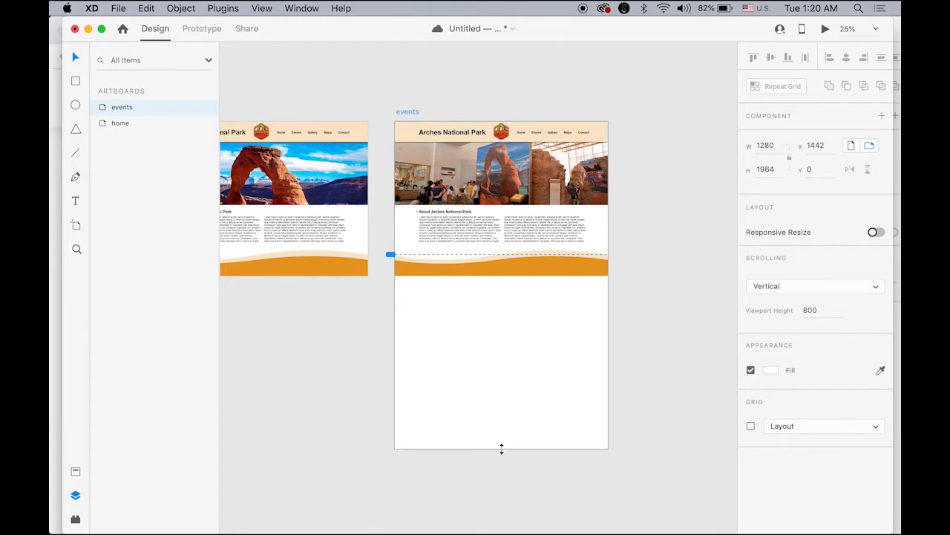
pyautogui.click(511, 272)
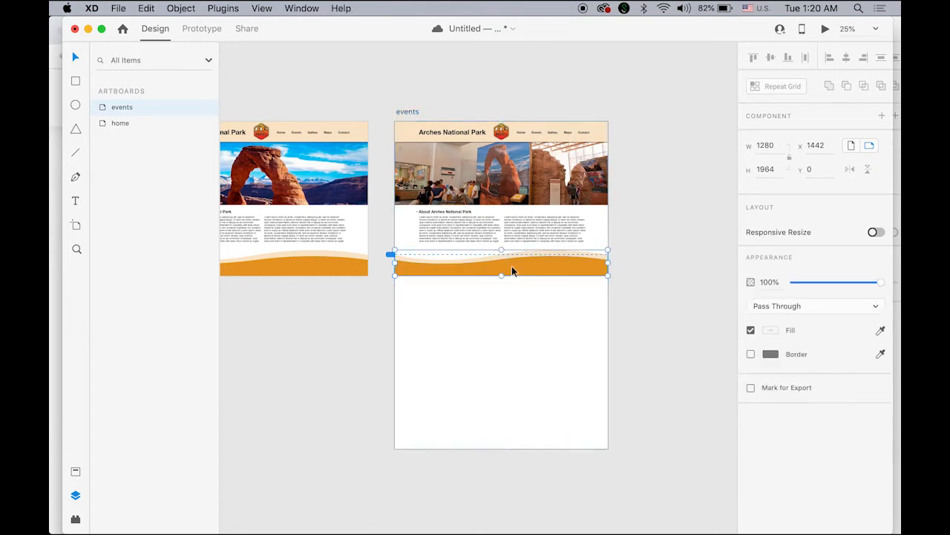
pyautogui.moveTo(536, 273); pyautogui.dragTo(536, 408)
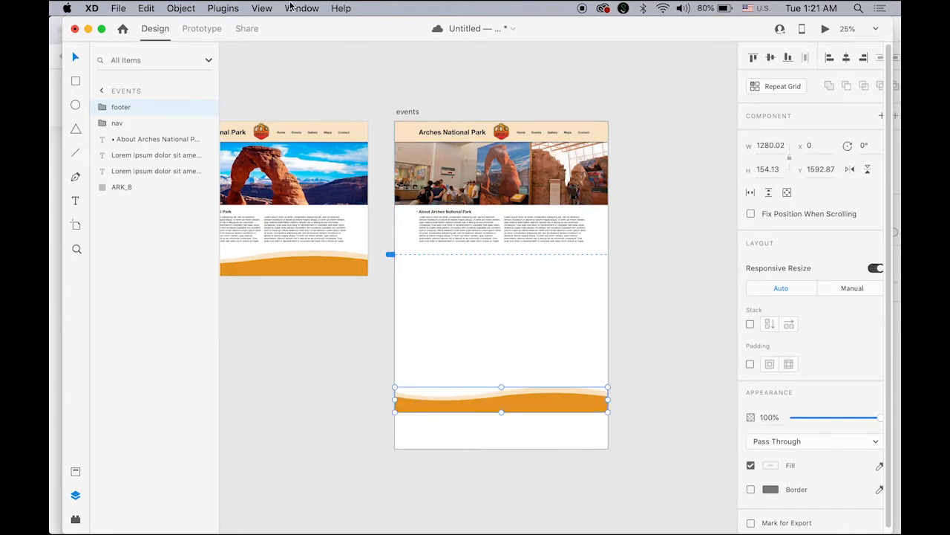
# Switch to the ArchesNP document and copy About – 1's Events heading, both intro text columns, the image repeat grid and the three lower text columns
pyautogui.click(264, 8)
pyautogui.moveTo(308, 11)
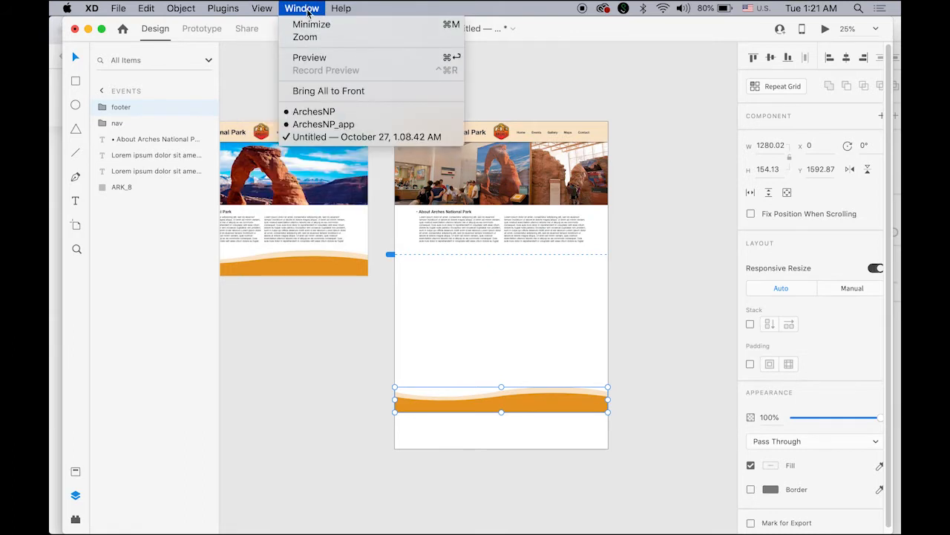
pyautogui.click(335, 111)
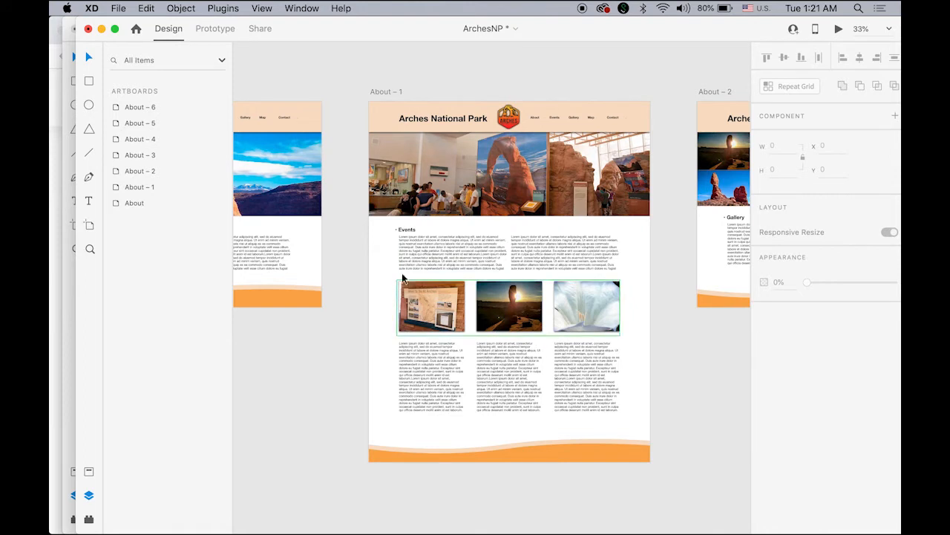
pyautogui.click(403, 230)
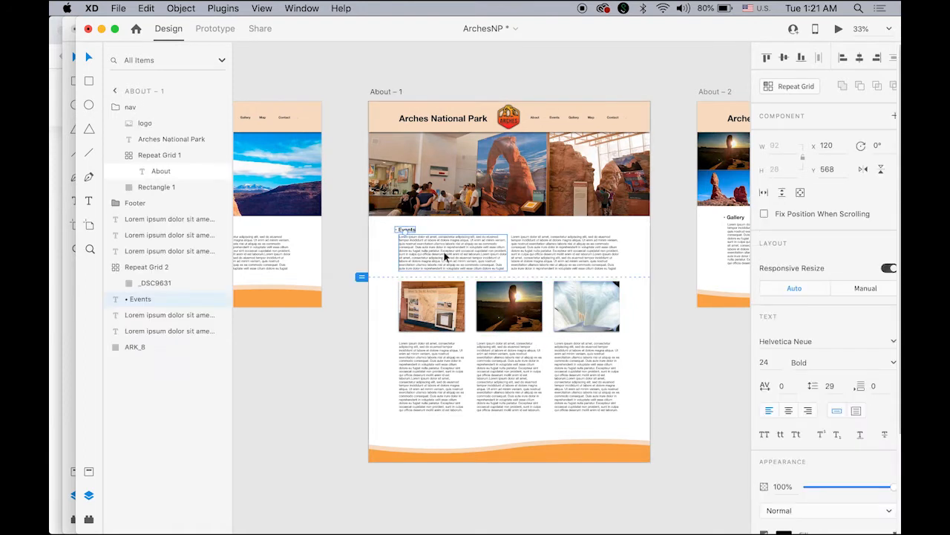
pyautogui.keyDown('shift'); pyautogui.click(456, 256); pyautogui.keyUp('shift')
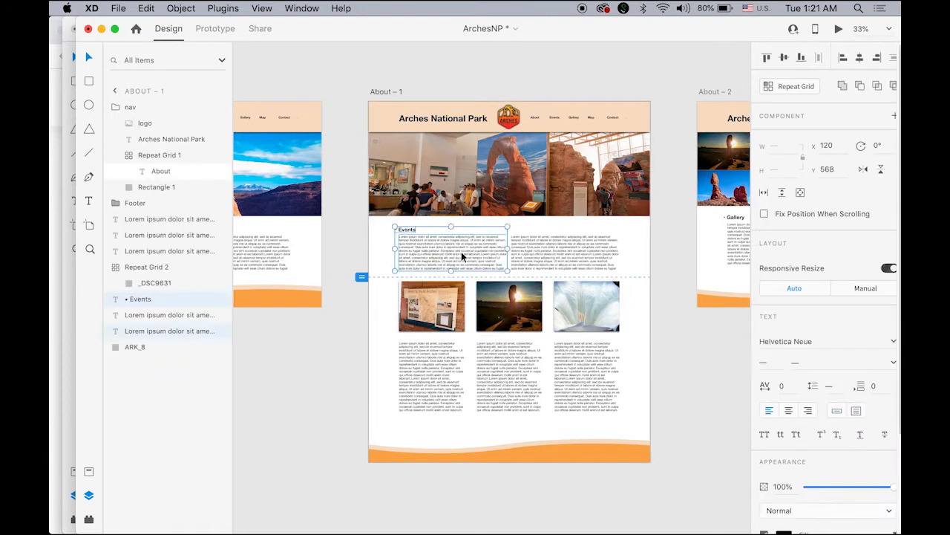
pyautogui.keyDown('shift'); pyautogui.click(552, 254); pyautogui.keyUp('shift')
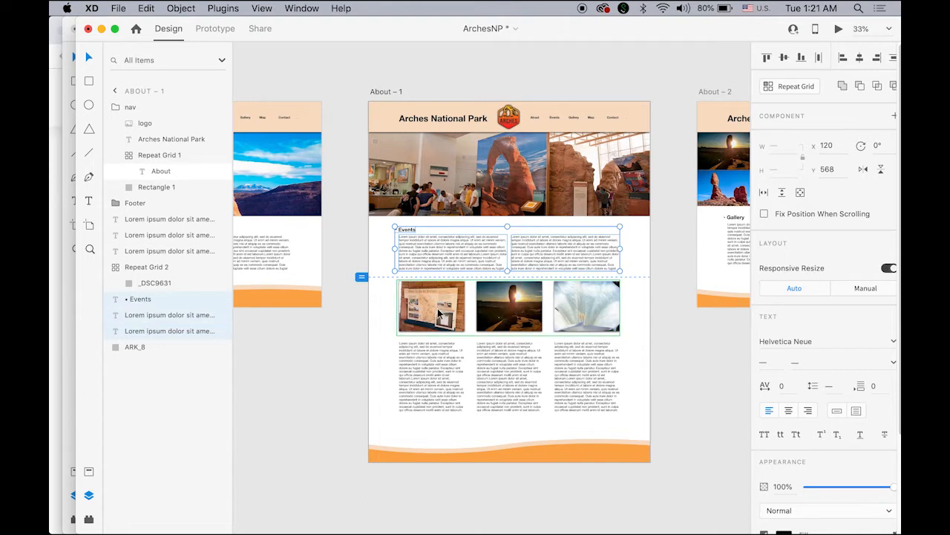
pyautogui.keyDown('shift'); pyautogui.click(405, 325); pyautogui.keyUp('shift')
pyautogui.keyDown('shift'); pyautogui.click(428, 372); pyautogui.keyUp('shift')
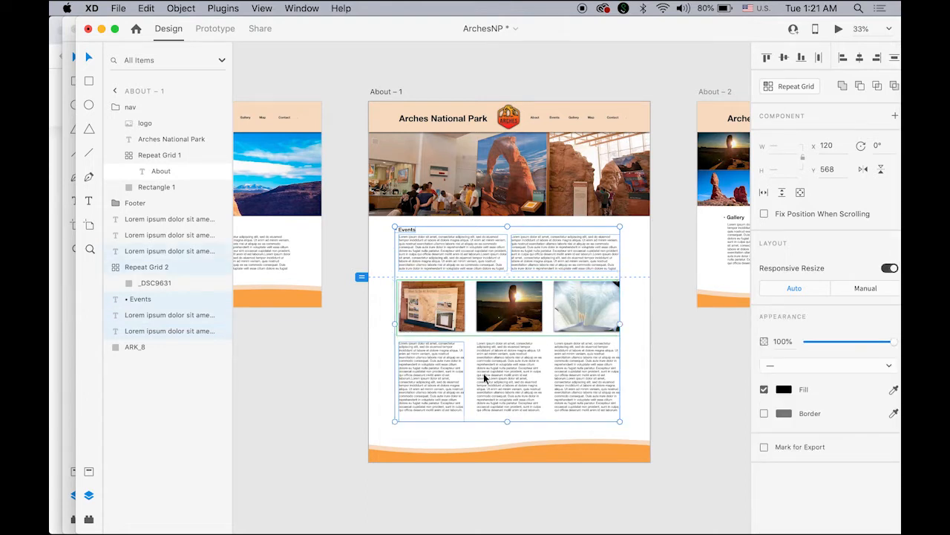
pyautogui.keyDown('shift'); pyautogui.click(484, 373); pyautogui.keyUp('shift')
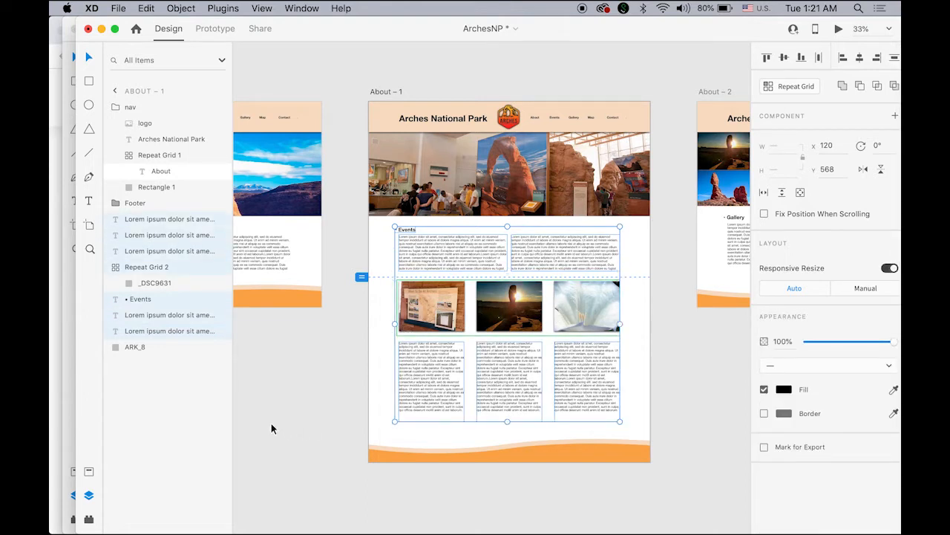
# Paste the copied Events content into the untitled document's events artboard and move it below the About text, to Y 818
pyautogui.click(300, 8)
pyautogui.click(317, 138)
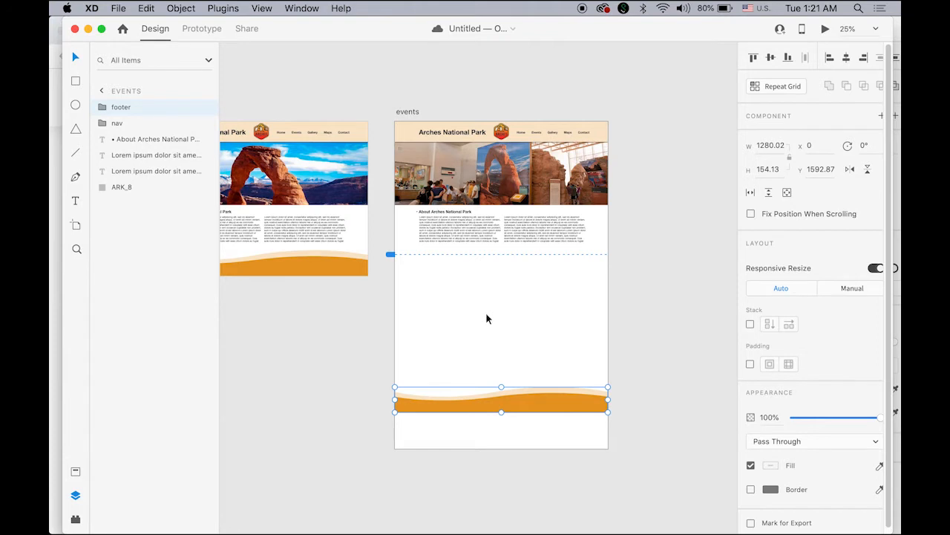
pyautogui.press('super+v')
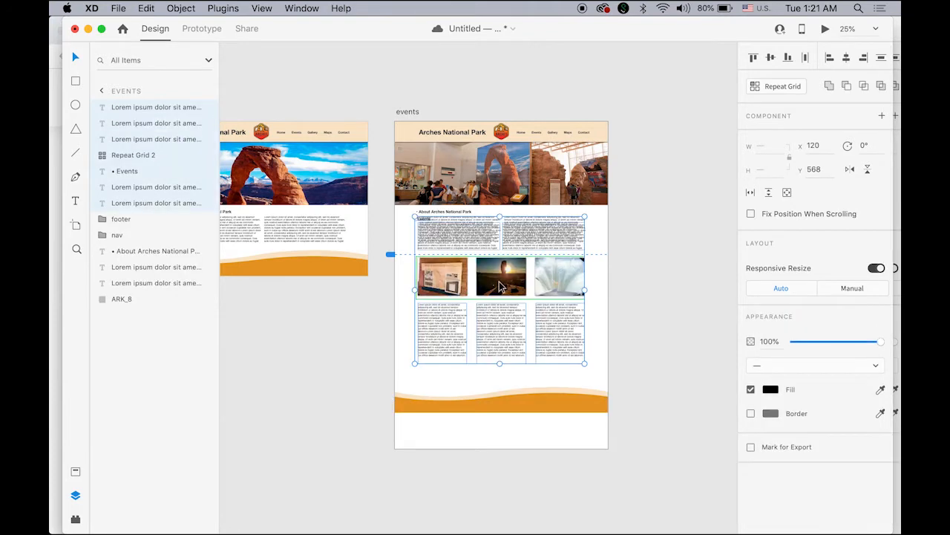
pyautogui.moveTo(499, 287); pyautogui.dragTo(499, 327)
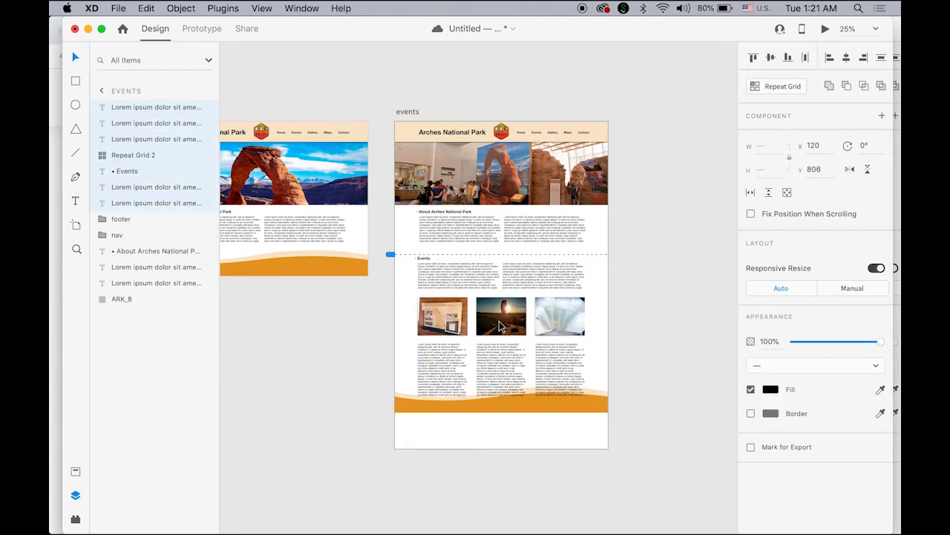
pyautogui.press('Down')
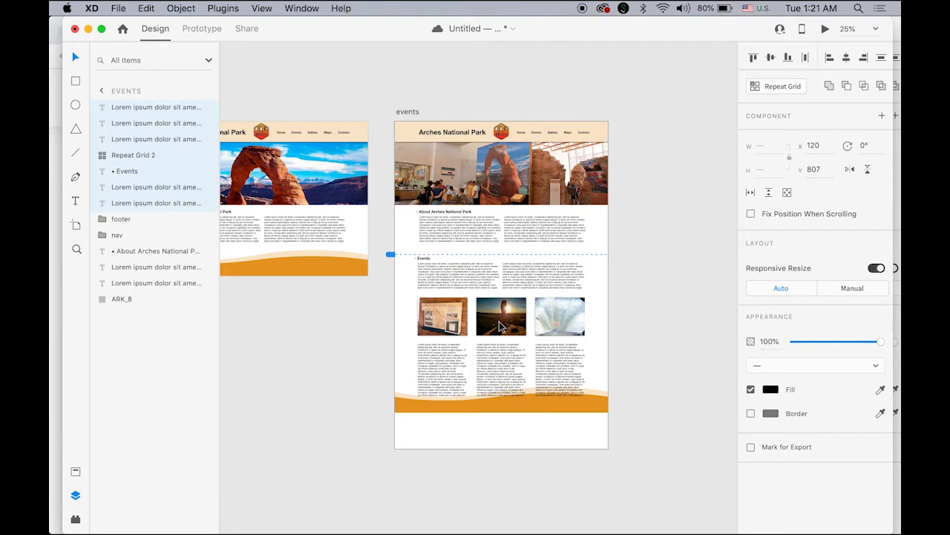
pyautogui.press('Down')
pyautogui.press('Down')
pyautogui.press('Down')
pyautogui.press('Down')
pyautogui.press('Down')
pyautogui.press('Down')
pyautogui.press('Down')
pyautogui.press('Down')
pyautogui.press('Down')
pyautogui.press('Down')
pyautogui.press('Down')
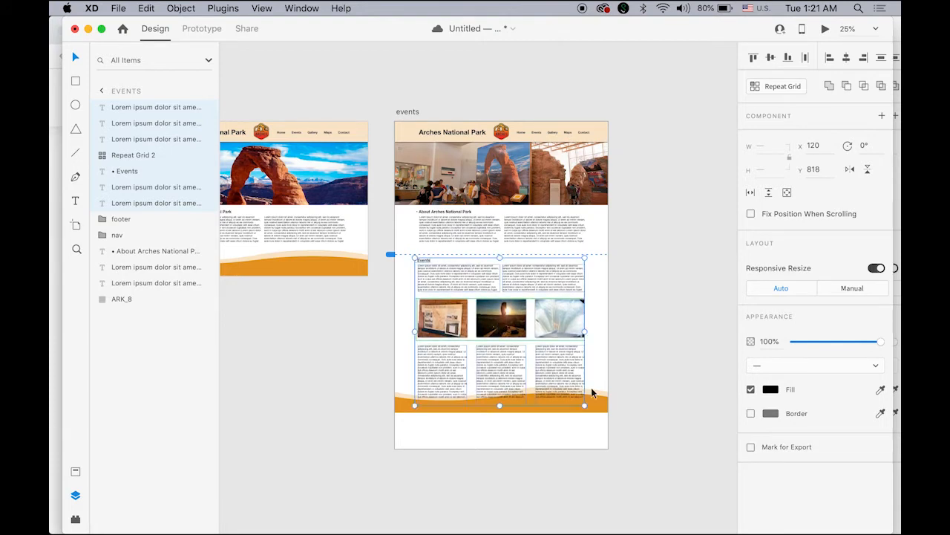
# Move the events footer group down to Y 1679.87 and shorten the artboard to a height of 1829 so it ends at the footer
pyautogui.click(600, 403)
pyautogui.moveTo(595, 409); pyautogui.dragTo(597, 423)
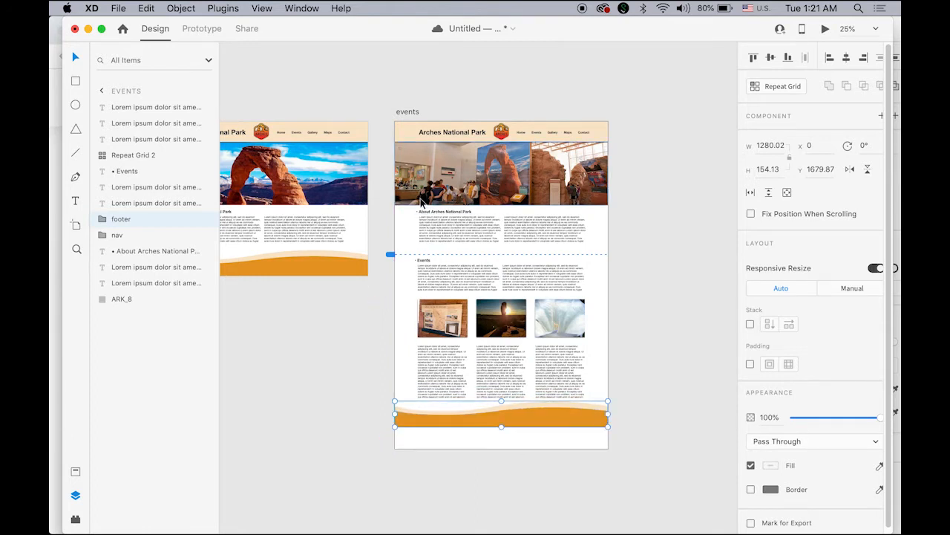
pyautogui.click(406, 111)
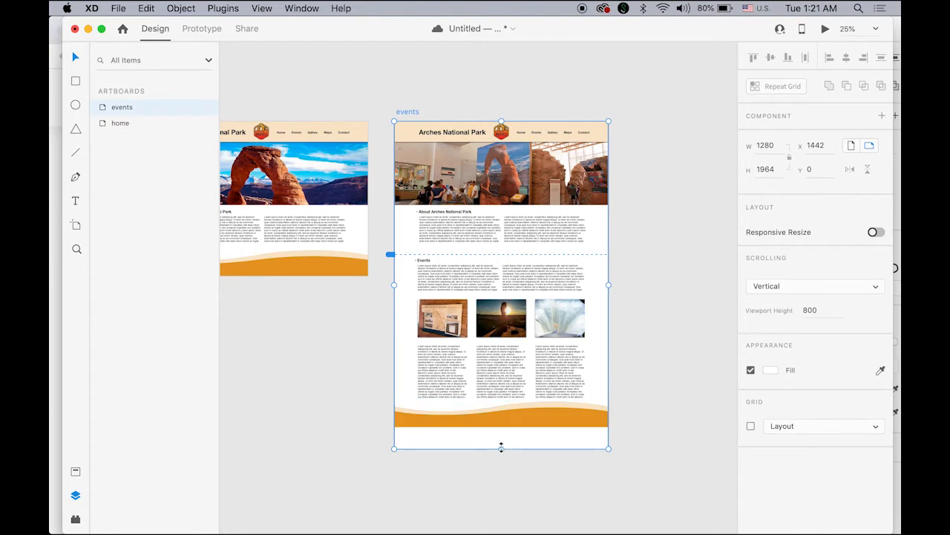
pyautogui.moveTo(501, 449); pyautogui.dragTo(501, 425)
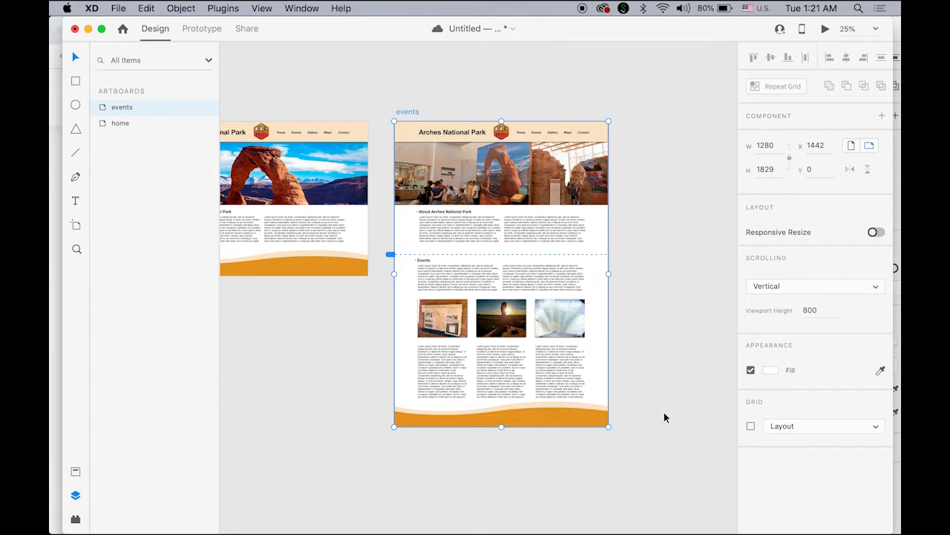
# Move the footer and nav groups together to the top of the events artboard's layer order
pyautogui.click(570, 421)
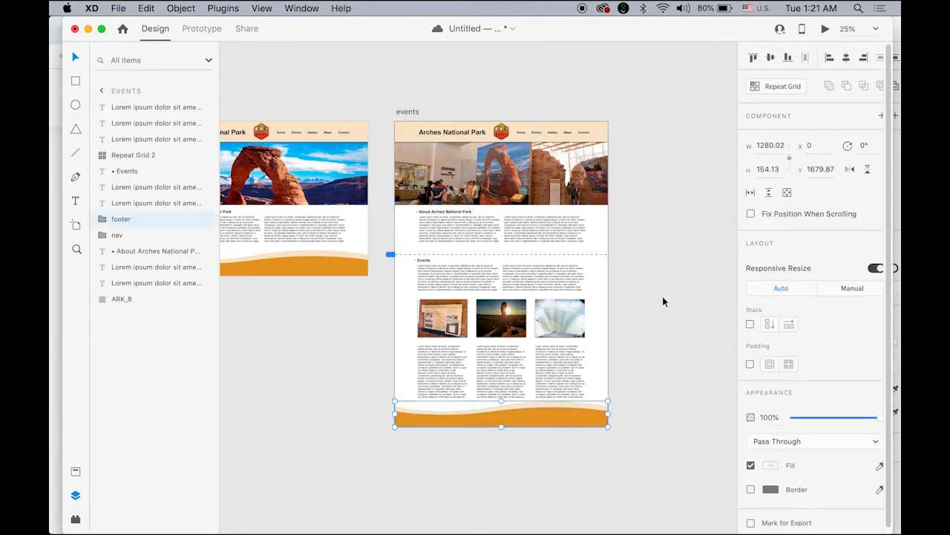
pyautogui.keyDown('shift'); pyautogui.click(599, 132); pyautogui.keyUp('shift')
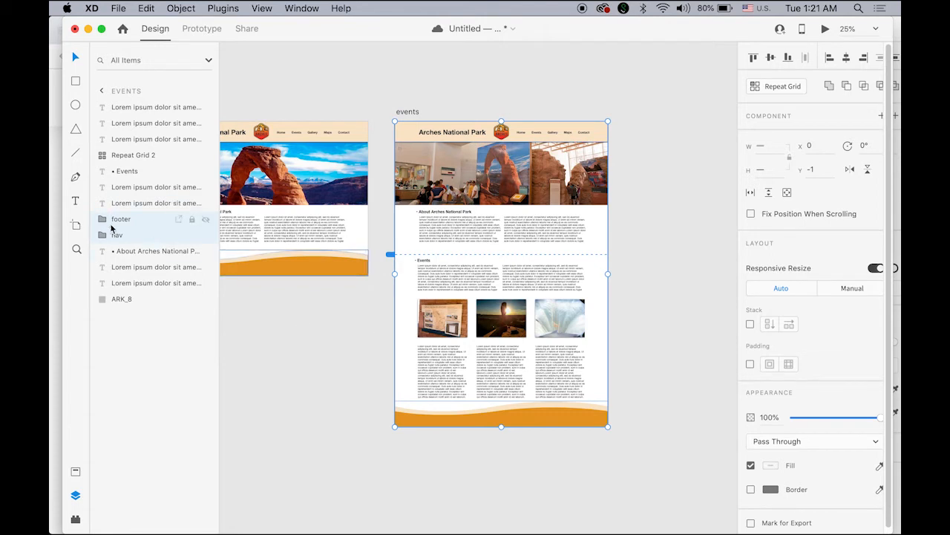
pyautogui.moveTo(113, 225); pyautogui.dragTo(119, 100)
pyautogui.click(288, 389)
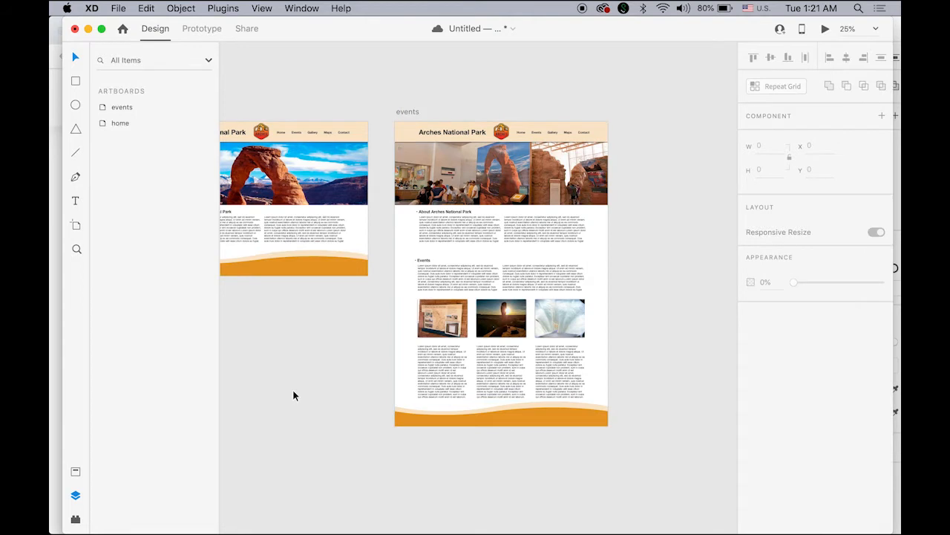
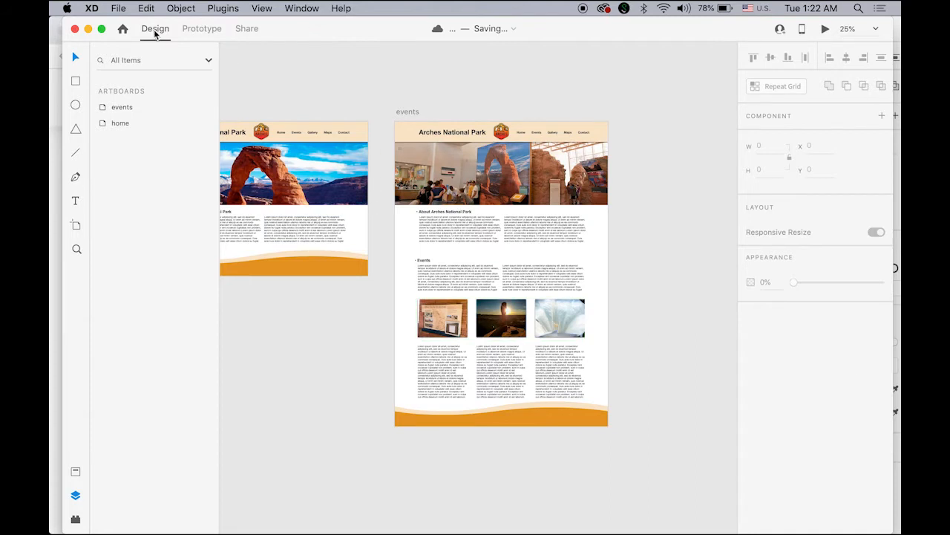
# Switch the untitled document to Prototype mode and bring the home artboard's navigation links into close view
pyautogui.click(201, 30)
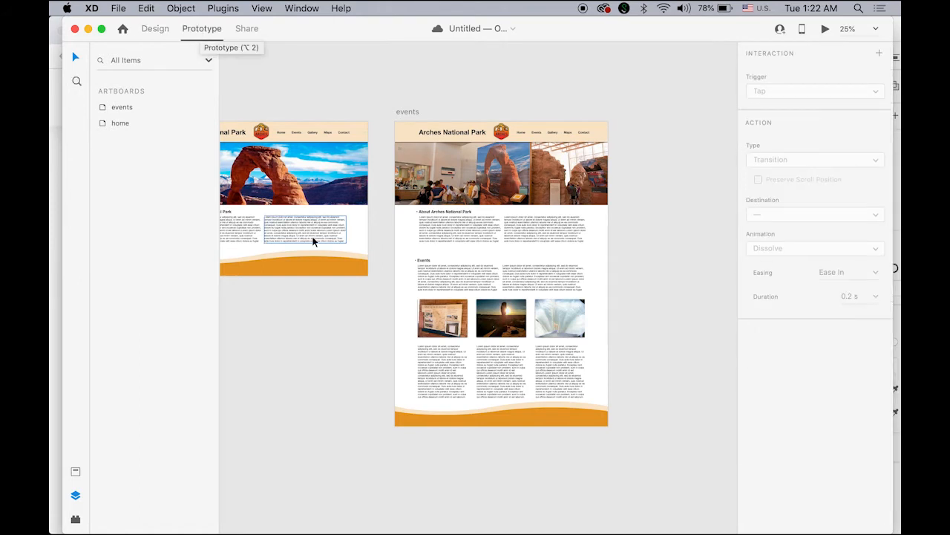
pyautogui.moveTo(352, 328); pyautogui.dragTo(417, 352)
pyautogui.click(336, 331)
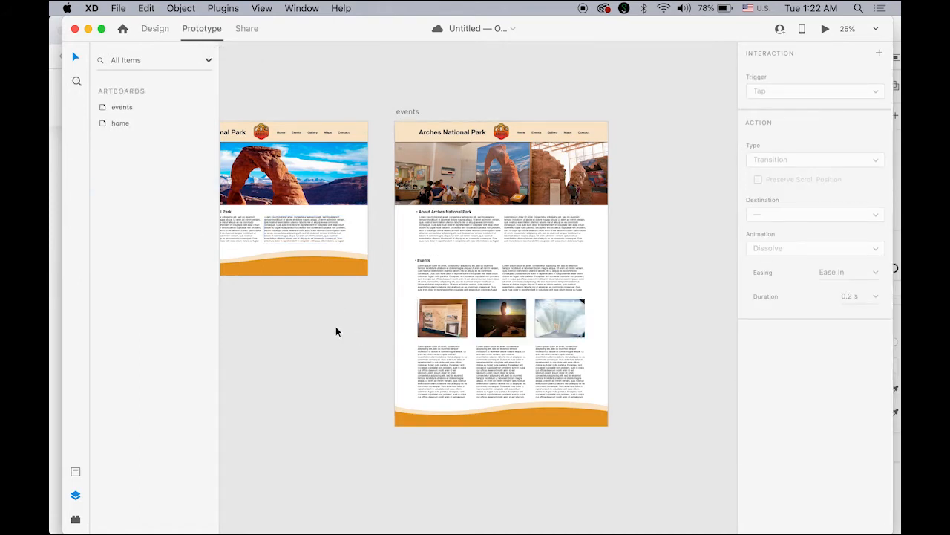
pyautogui.hscroll(-5, 364, 334)
pyautogui.scroll(2, 364, 334)
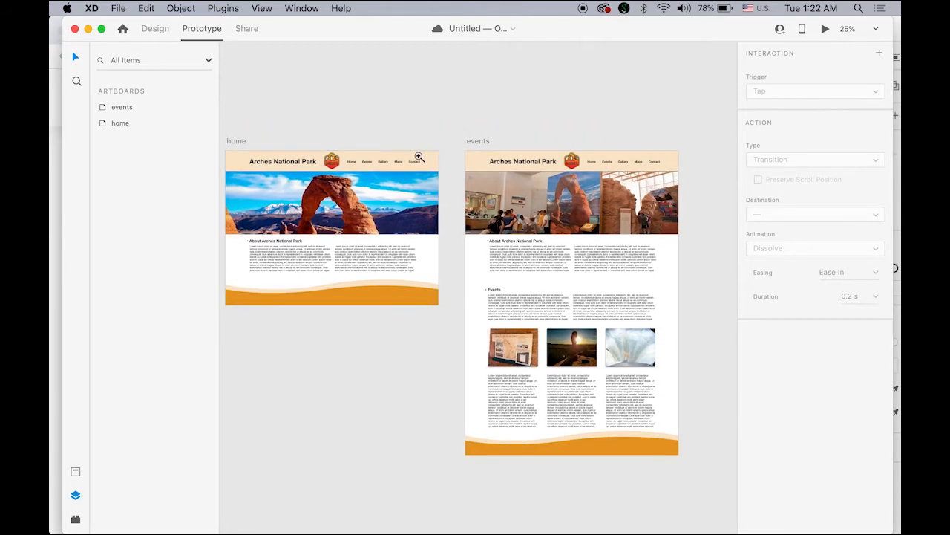
pyautogui.click(418, 157)
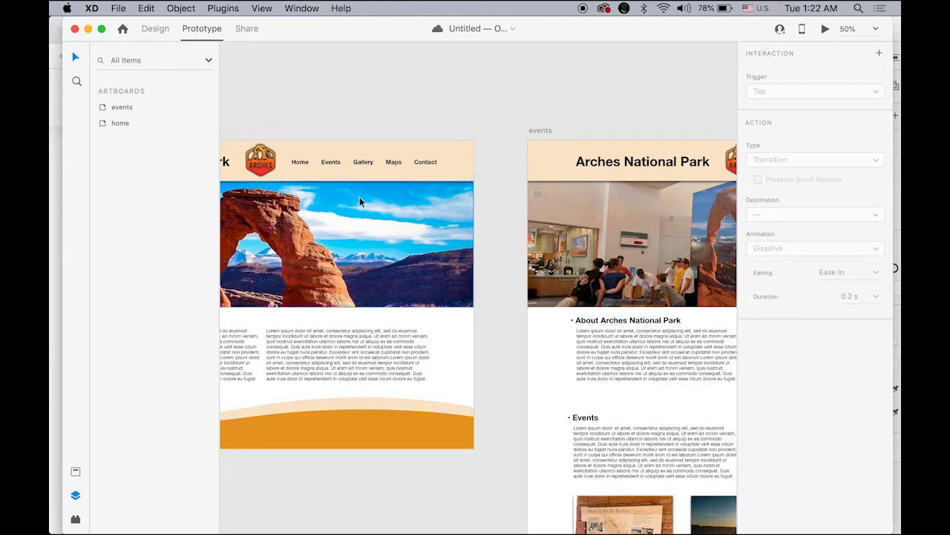
# Link the Events text in the home artboard's nav group to the events artboard with a tap-triggered Dissolve transition
pyautogui.click(338, 173)
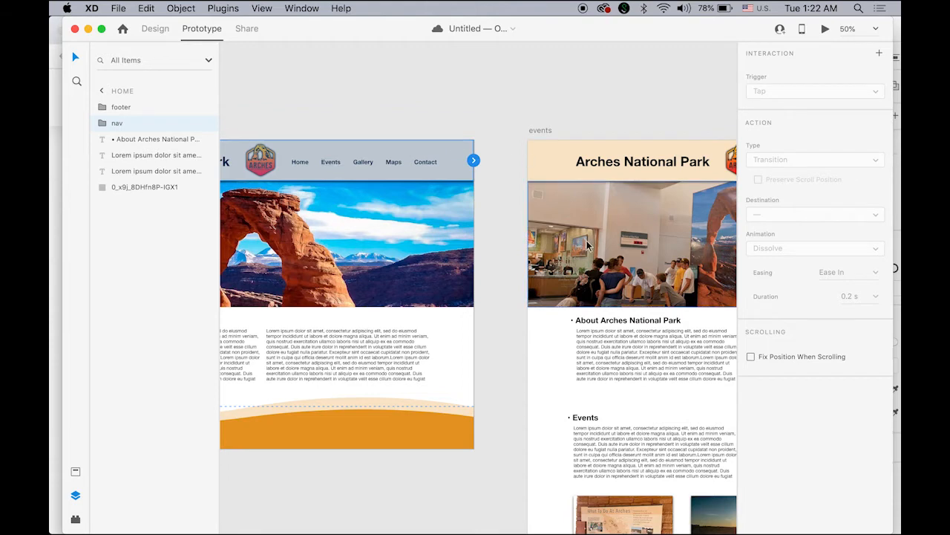
pyautogui.click(349, 81)
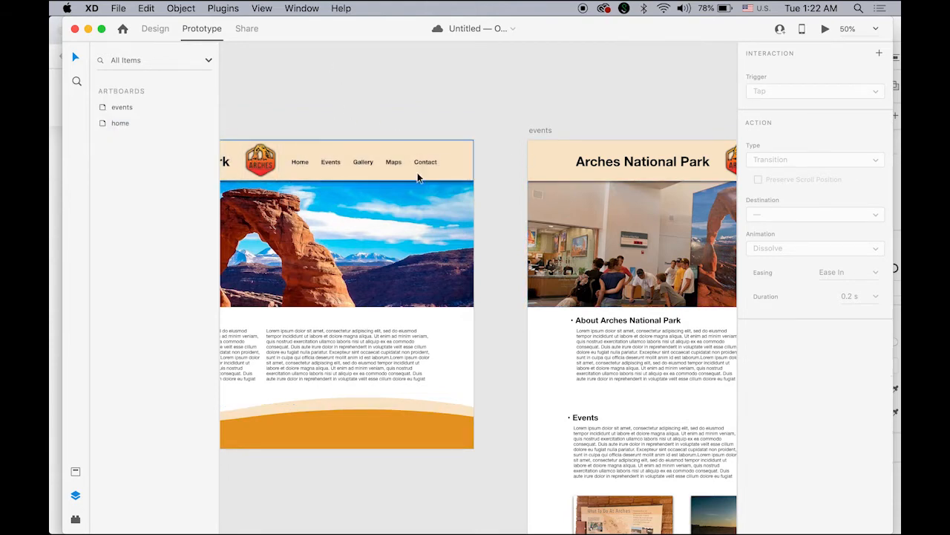
pyautogui.click(336, 162)
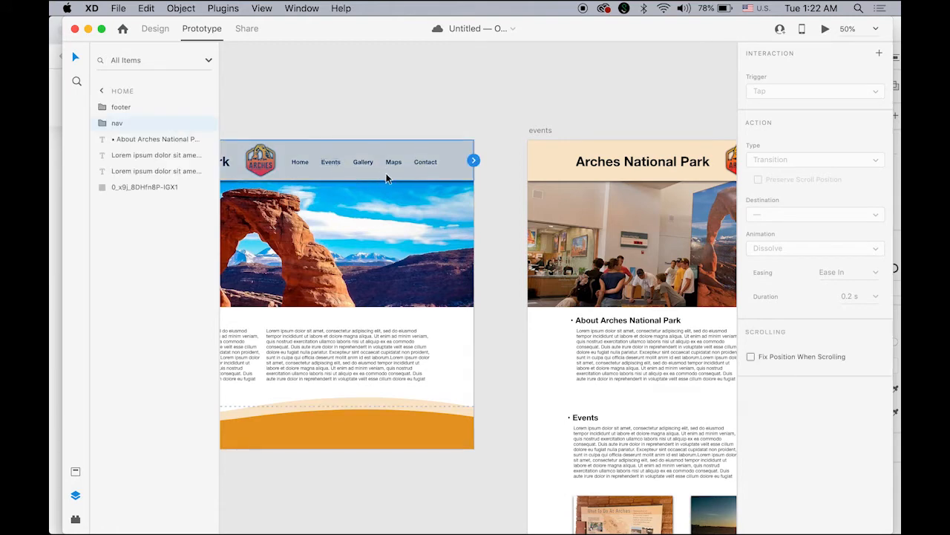
pyautogui.doubleClick(328, 161)
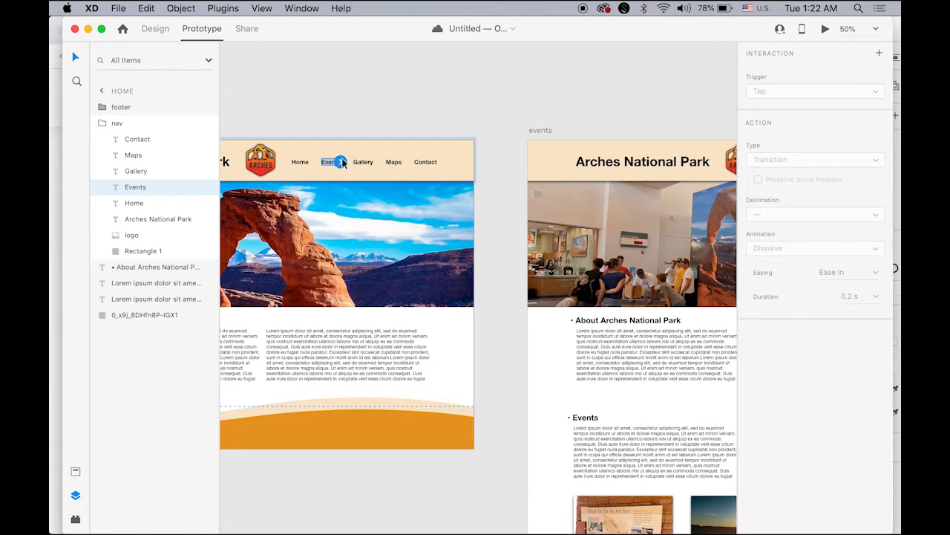
pyautogui.moveTo(341, 164); pyautogui.dragTo(538, 313)
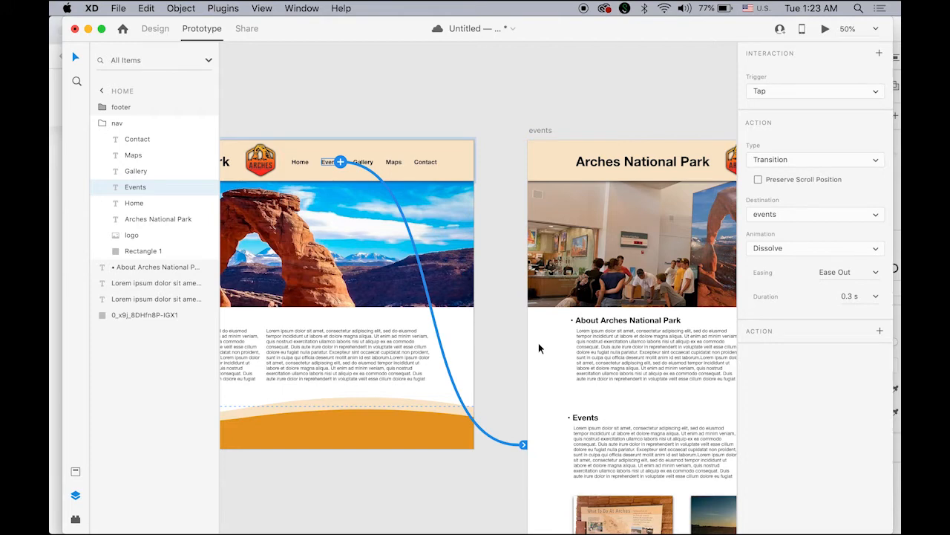
pyautogui.click(505, 330)
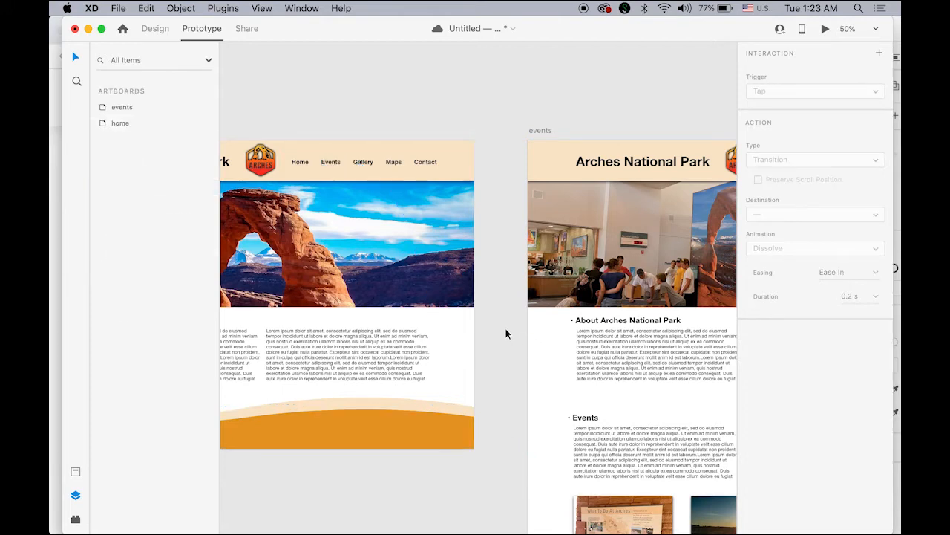
# Link the Home text in the events artboard's nav group back to the home artboard with a tap-triggered Dissolve transition
pyautogui.hscroll(5, 581, 223)
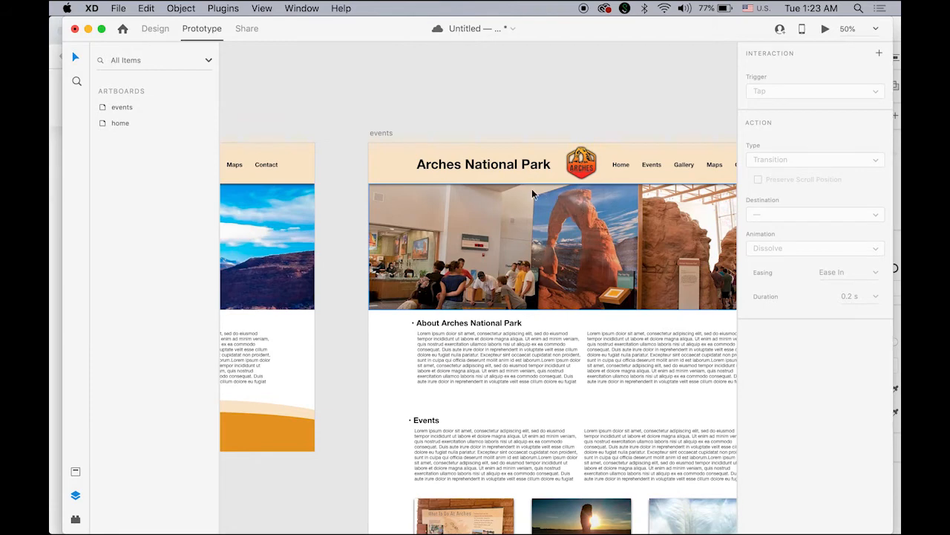
pyautogui.click(625, 168)
pyautogui.click(625, 168)
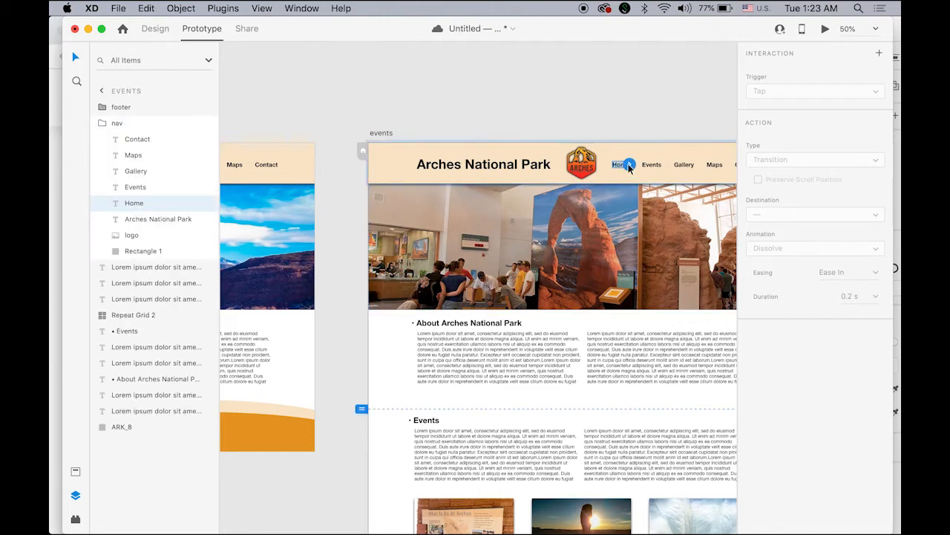
pyautogui.moveTo(629, 164); pyautogui.dragTo(312, 294)
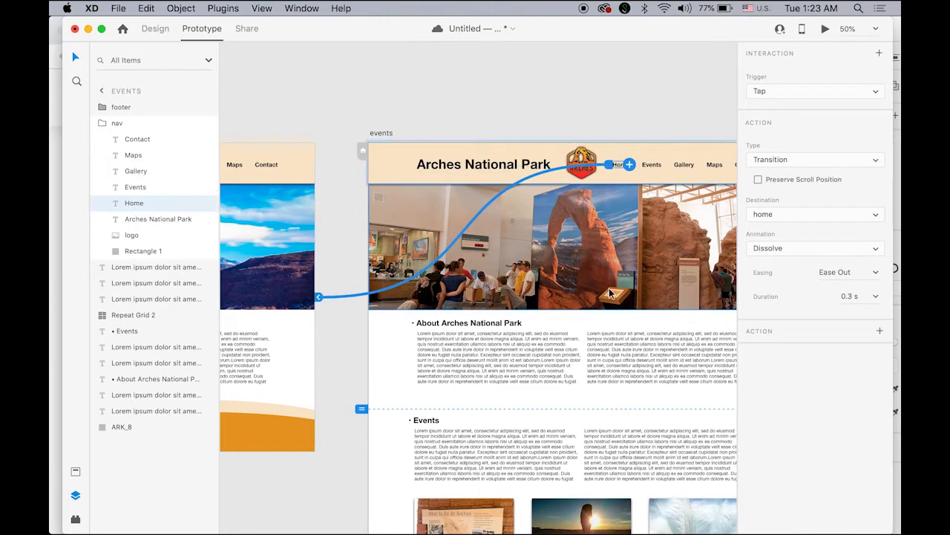
pyautogui.click(491, 78)
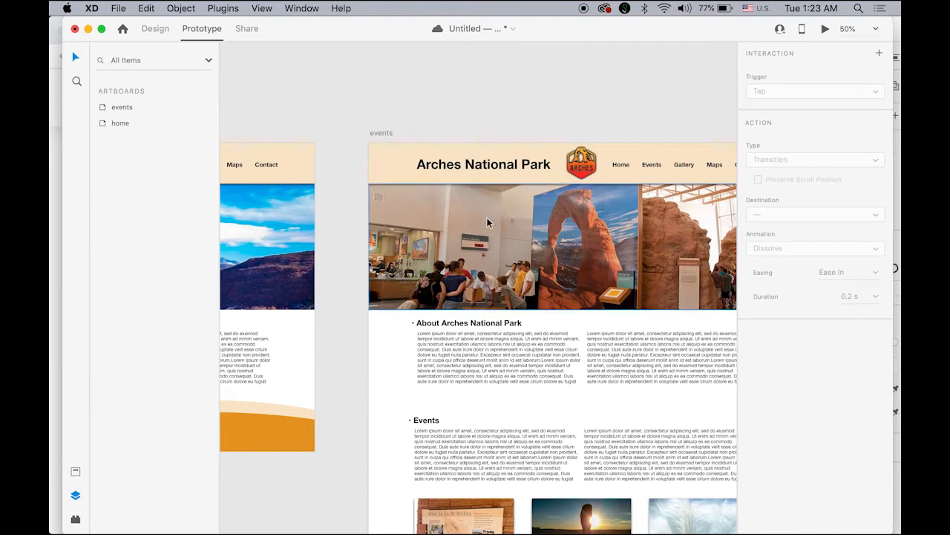
# Bring both artboards into view and select them together to check the prototype connections between them
pyautogui.keyDown('alt'); pyautogui.click(450, 266); pyautogui.keyUp('alt')
pyautogui.keyDown('alt'); pyautogui.click(453, 272); pyautogui.keyUp('alt')
pyautogui.moveTo(464, 294); pyautogui.dragTo(521, 187)
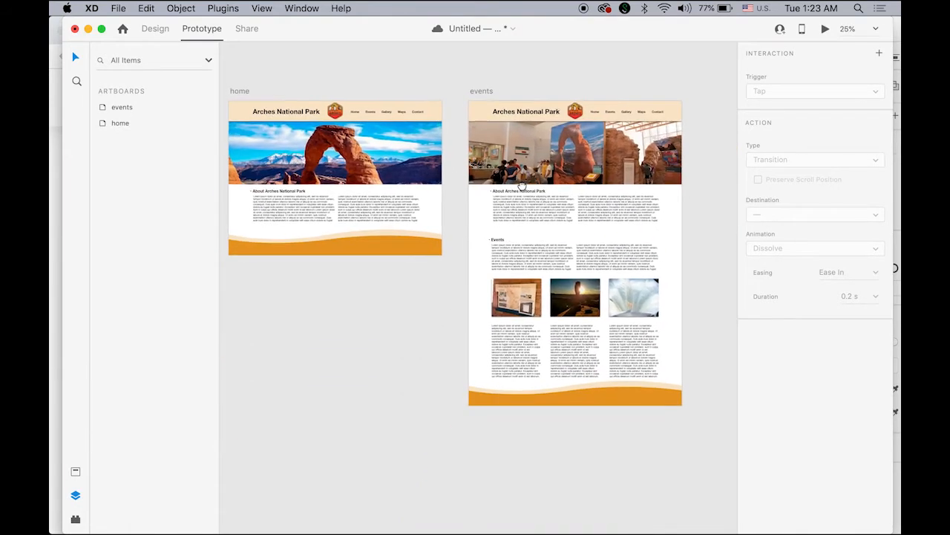
pyautogui.moveTo(231, 64); pyautogui.dragTo(682, 419)
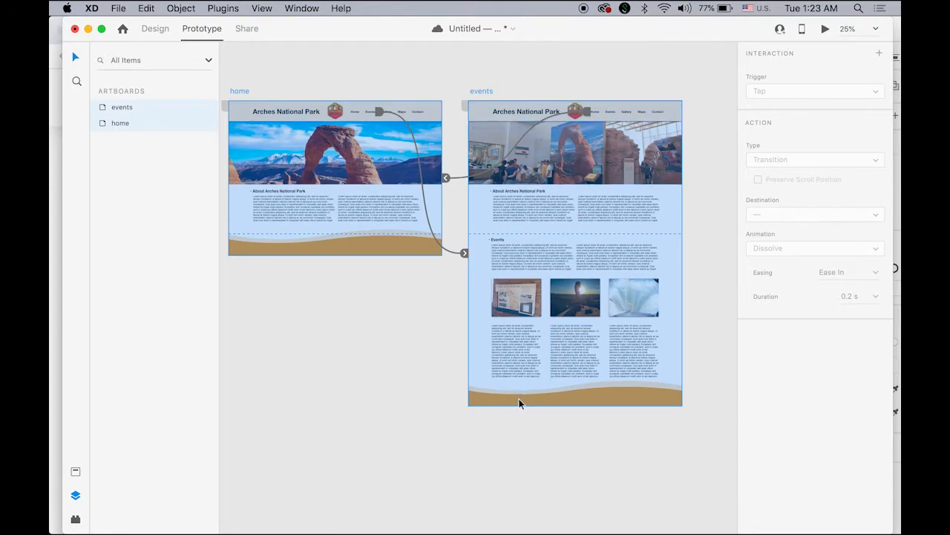
pyautogui.click(392, 402)
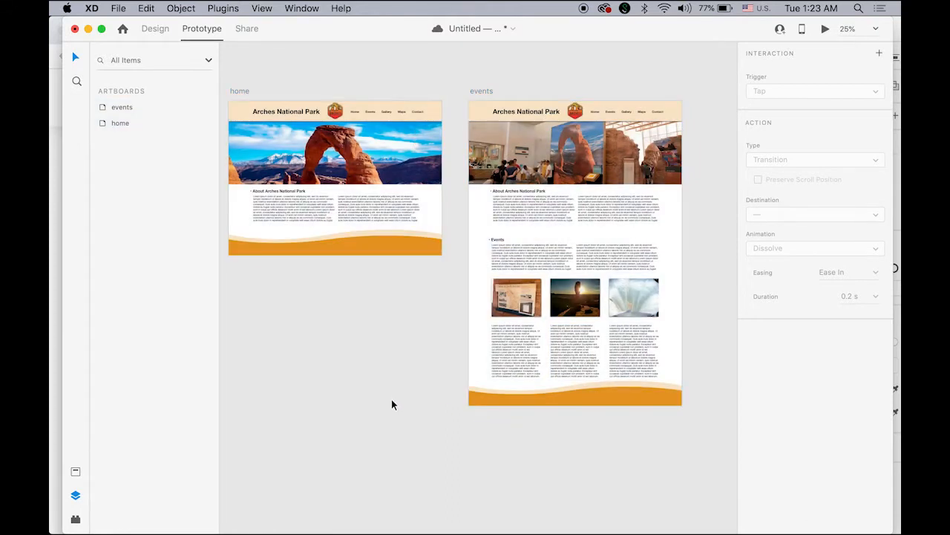
# Preview the prototype and test the Events and Home navigation links, looking through both pages
pyautogui.click(825, 30)
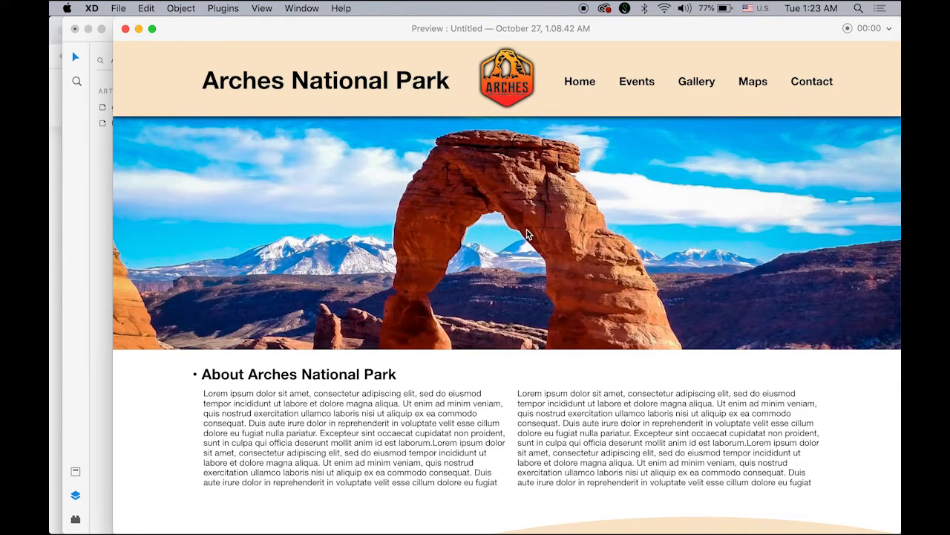
pyautogui.click(639, 88)
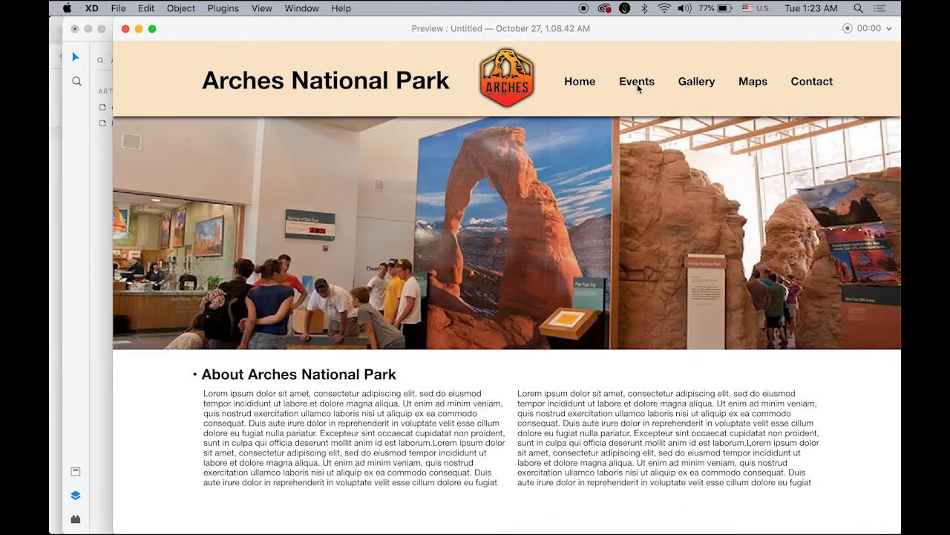
pyautogui.scroll(-15, 732, 335)
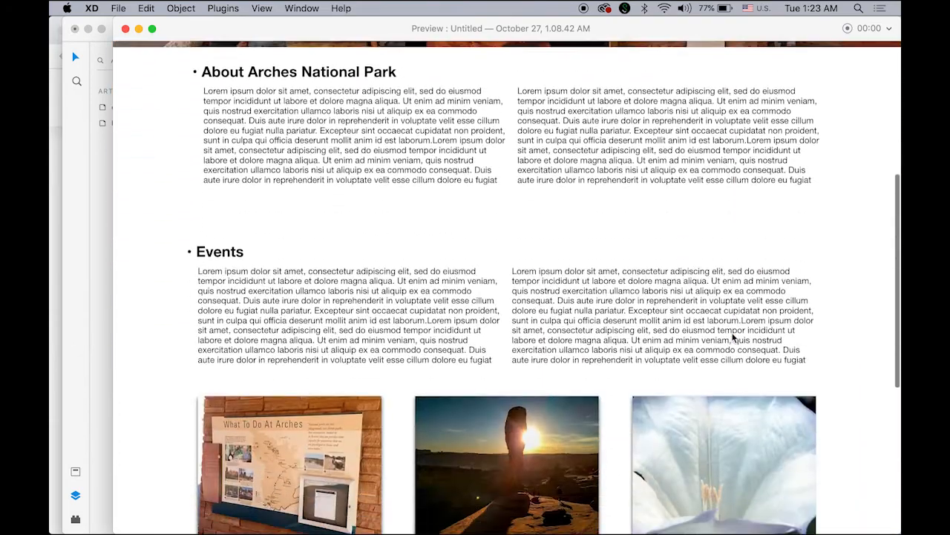
pyautogui.scroll(15, 732, 336)
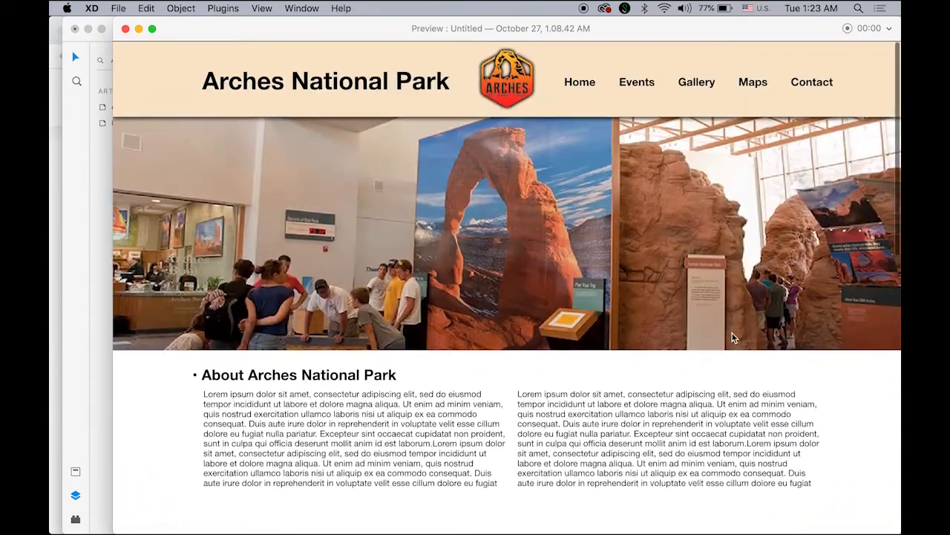
pyautogui.click(584, 89)
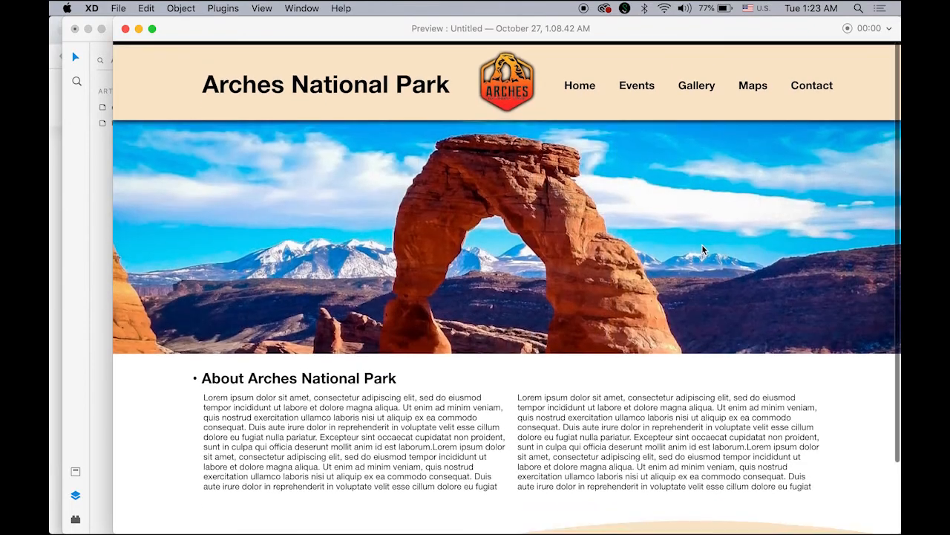
pyautogui.scroll(-3, 704, 251)
pyautogui.scroll(3, 704, 250)
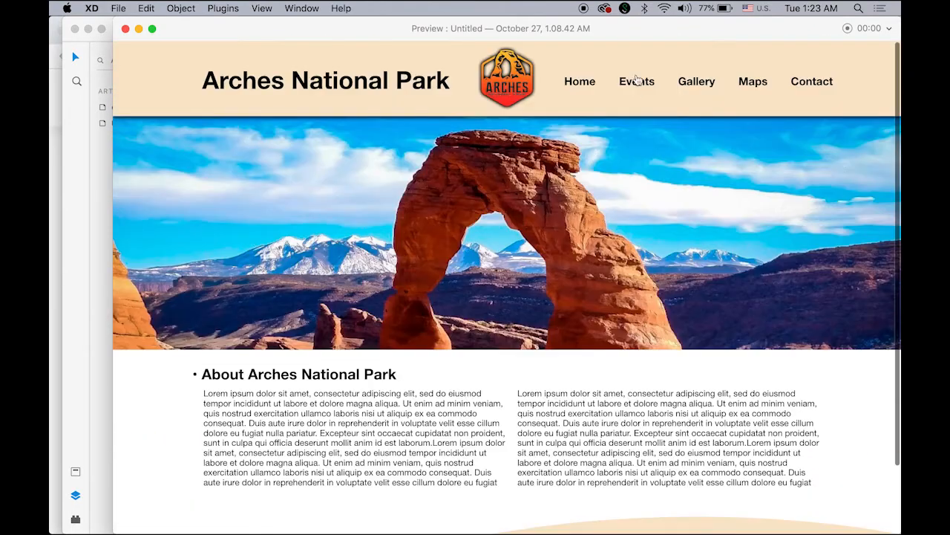
# Follow the Events link again in the preview, check how the header behaves while scrolling, and close the preview
pyautogui.click(637, 87)
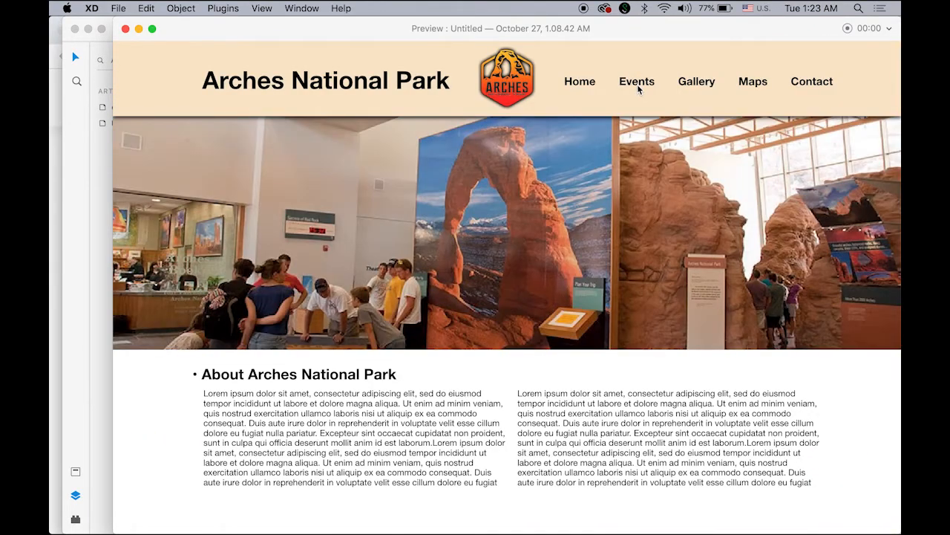
pyautogui.scroll(-3, 640, 159)
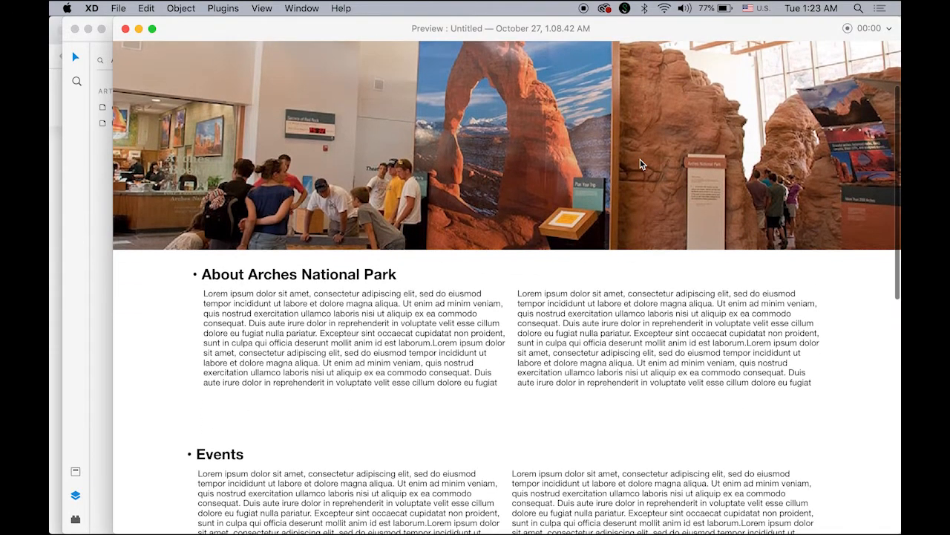
pyautogui.scroll(3, 640, 158)
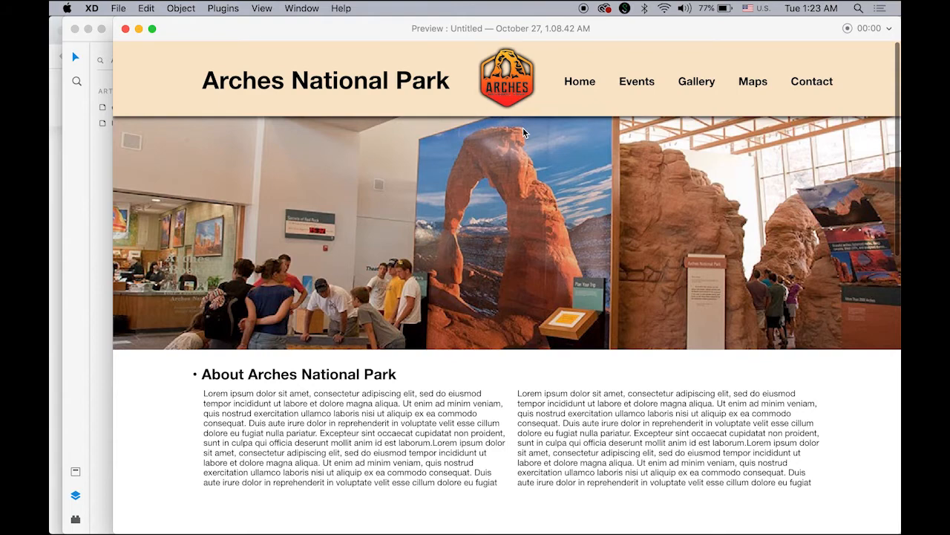
pyautogui.scroll(-3, 523, 126)
pyautogui.scroll(3, 523, 132)
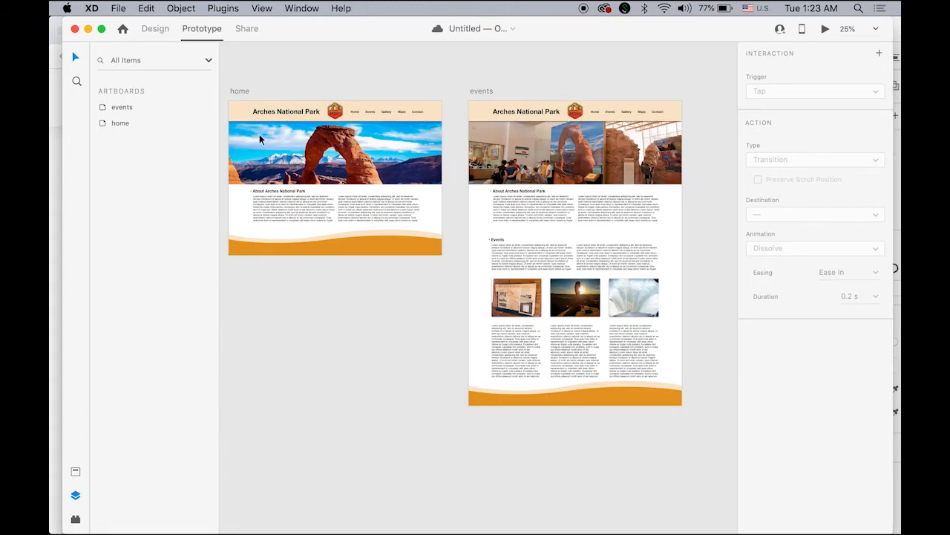
pyautogui.click(125, 28)
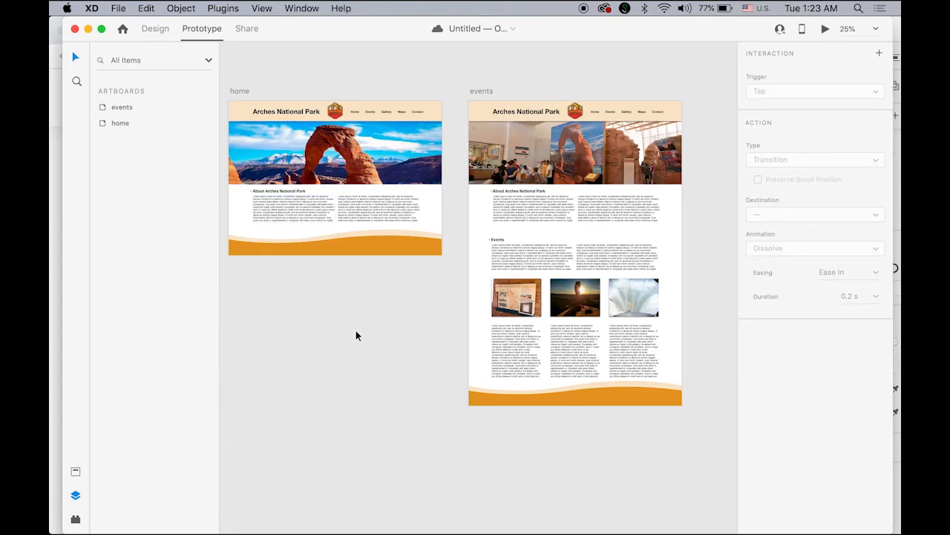
# In Design mode, turn on Fix Position When Scrolling for the nav groups of the events and home artboards
pyautogui.click(473, 110)
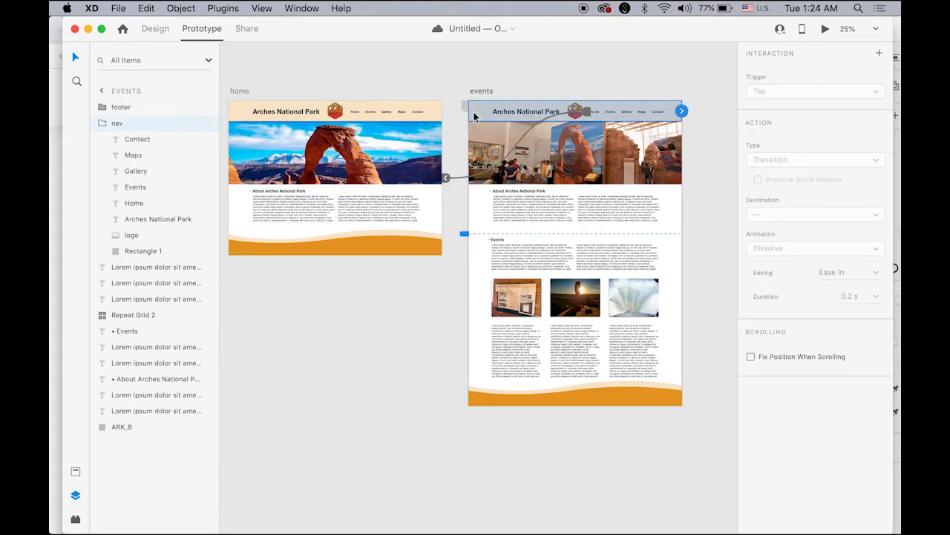
pyautogui.click(166, 31)
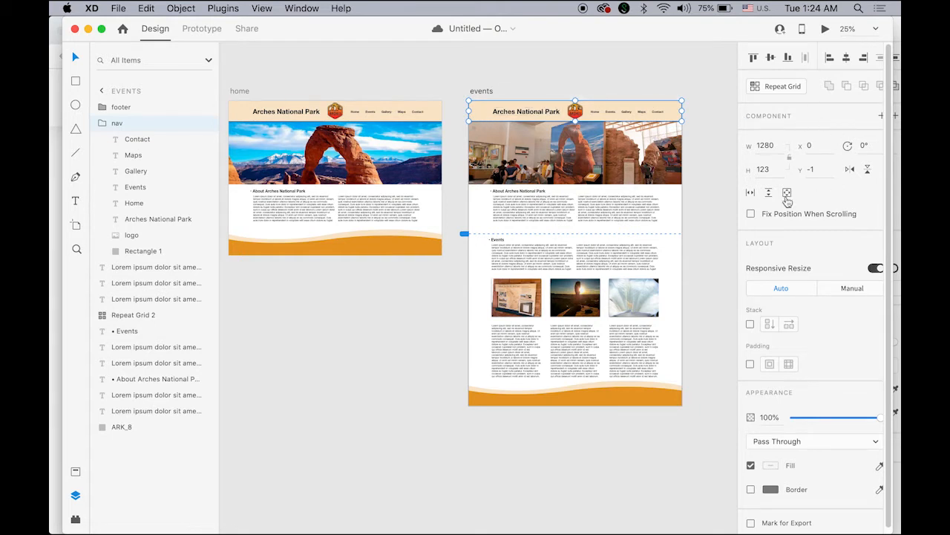
pyautogui.click(751, 214)
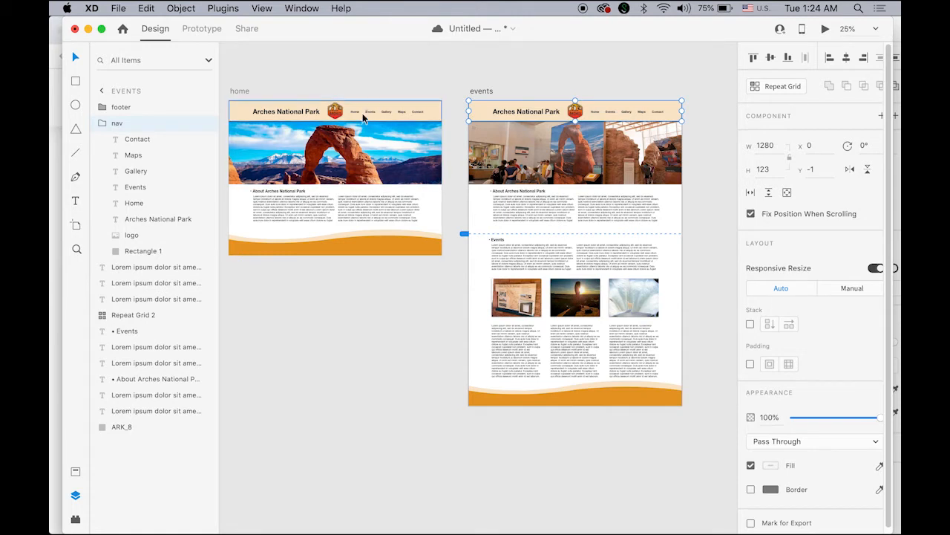
pyautogui.click(343, 106)
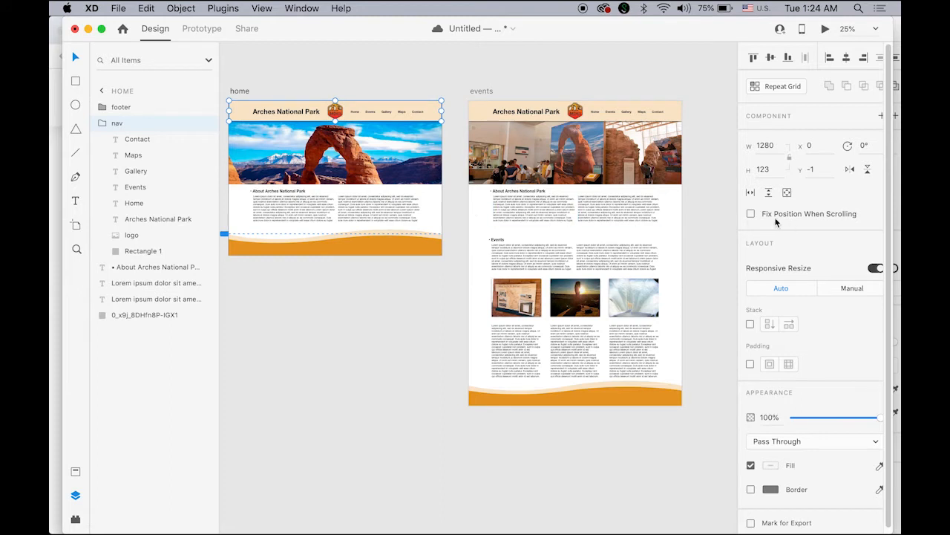
pyautogui.click(751, 214)
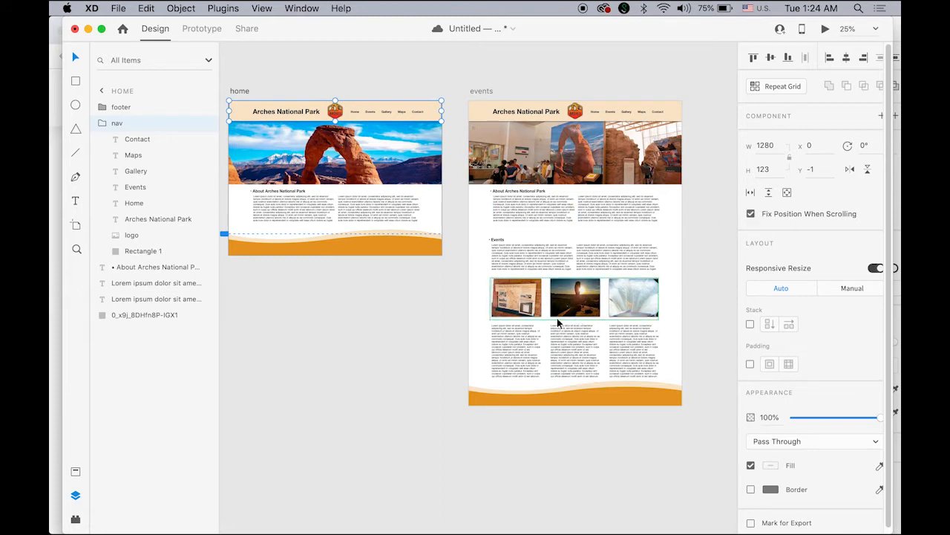
pyautogui.click(337, 322)
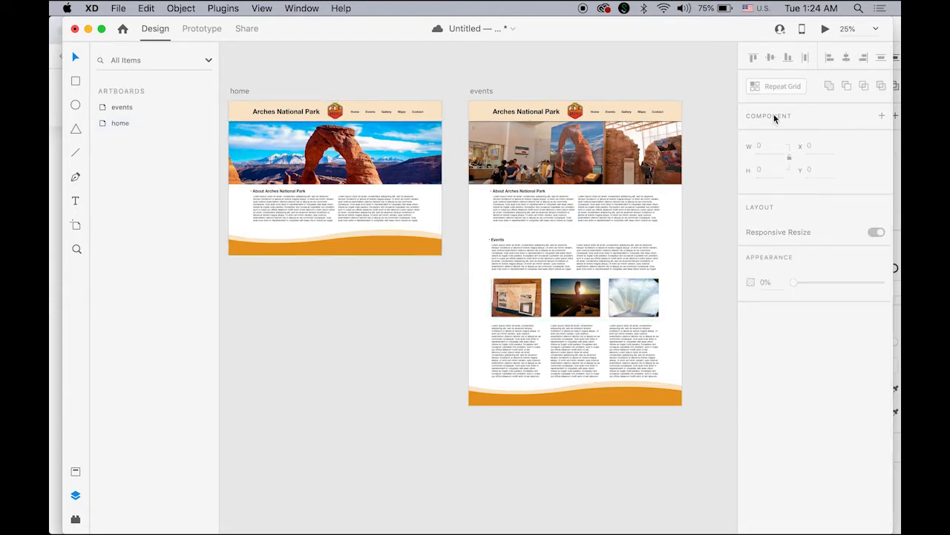
# Preview the prototype again and check the fixed nav header while scrolling the home page and the linked events page
pyautogui.click(825, 28)
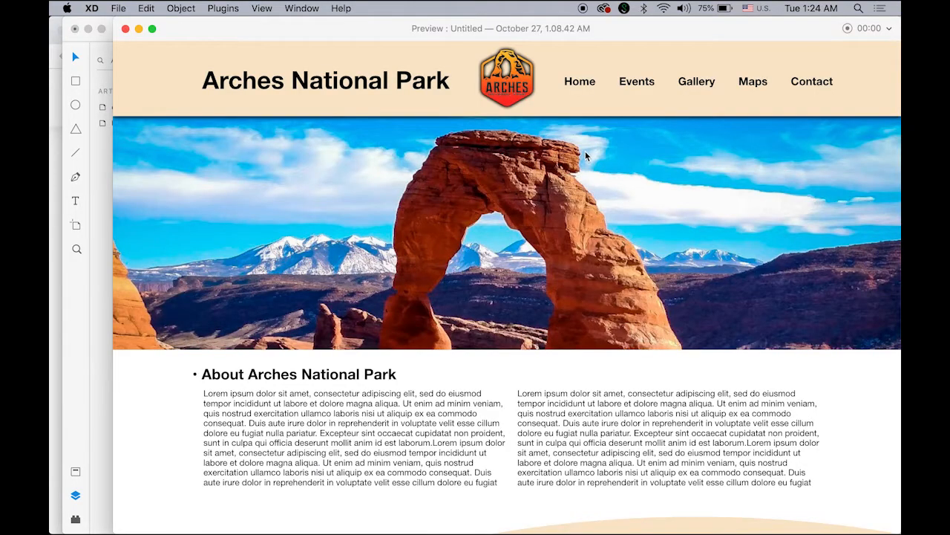
pyautogui.scroll(-3, 610, 161)
pyautogui.scroll(3, 610, 162)
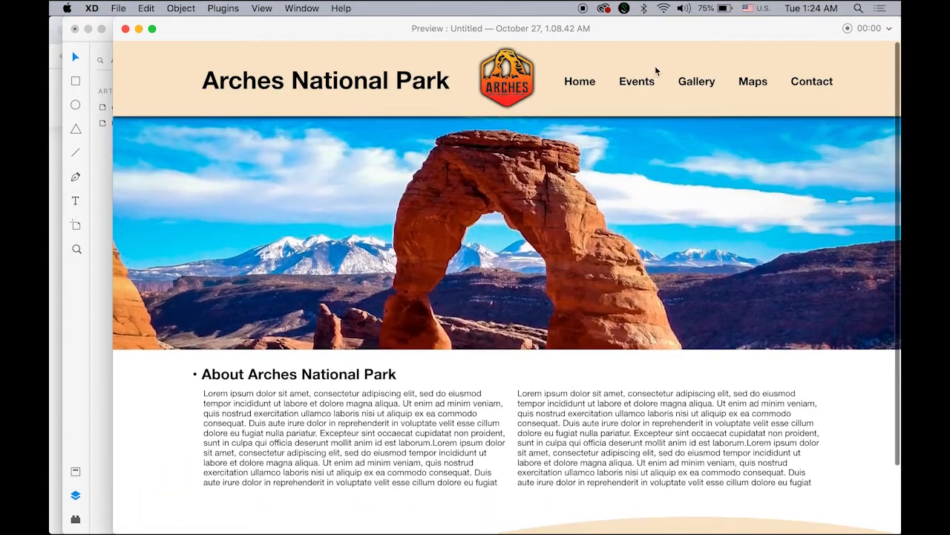
pyautogui.click(640, 83)
pyautogui.scroll(-9, 645, 189)
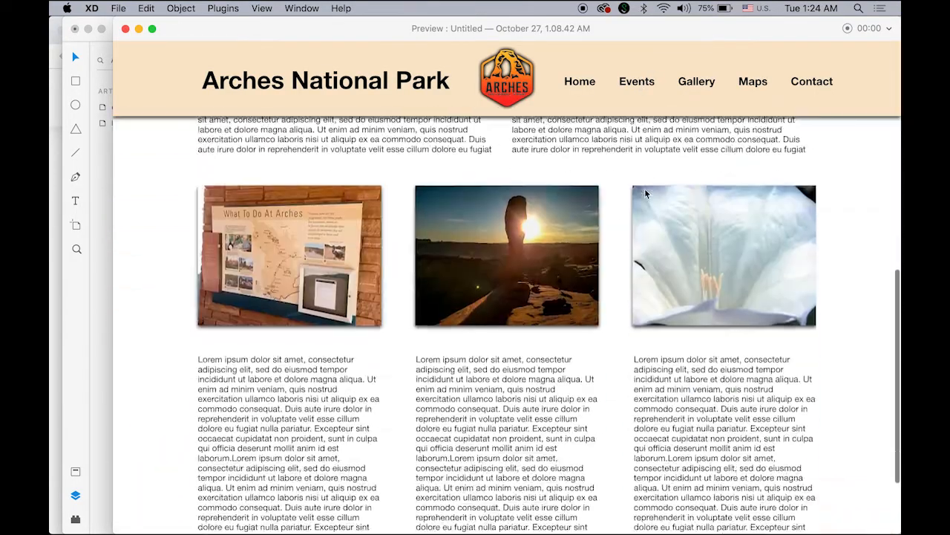
pyautogui.scroll(5, 643, 190)
pyautogui.scroll(3, 643, 190)
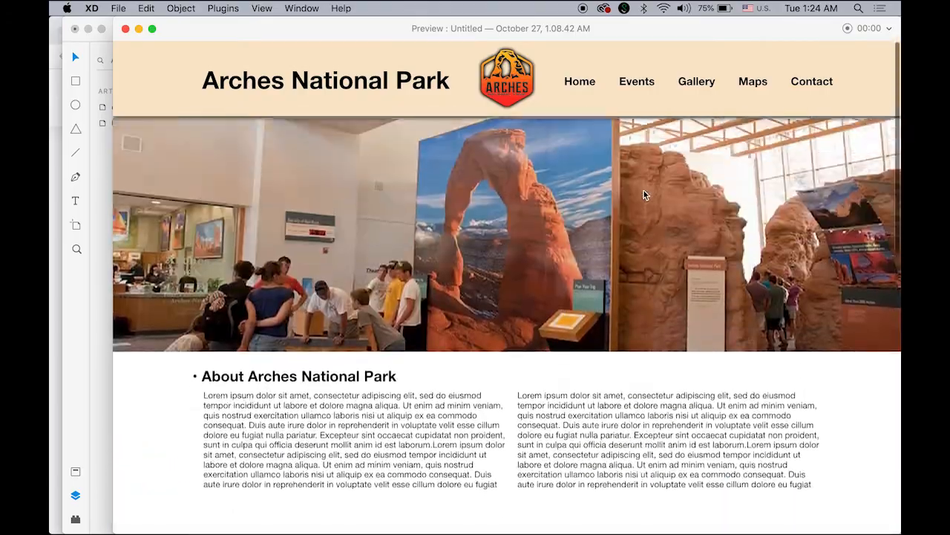
pyautogui.scroll(-7, 643, 189)
pyautogui.scroll(5, 643, 190)
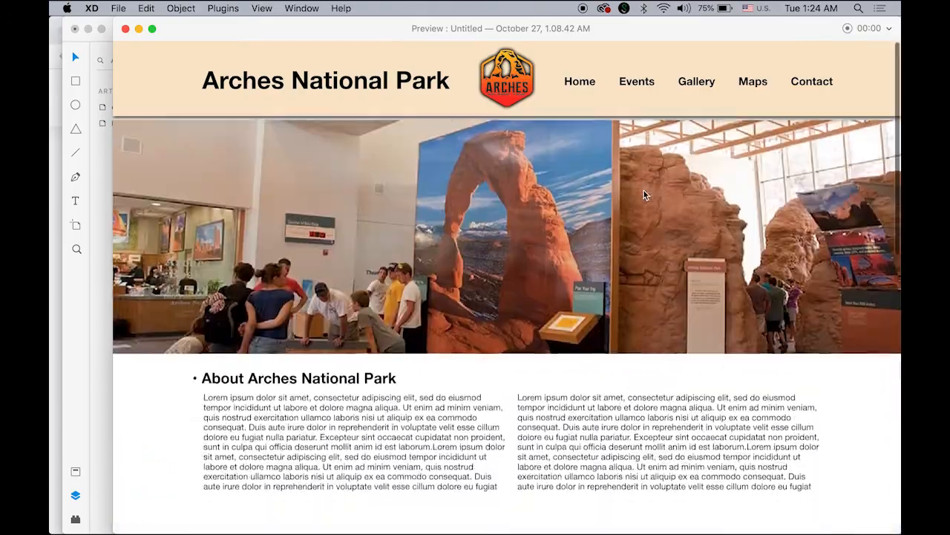
pyautogui.scroll(-6, 643, 191)
pyautogui.scroll(5, 643, 190)
pyautogui.scroll(2, 643, 190)
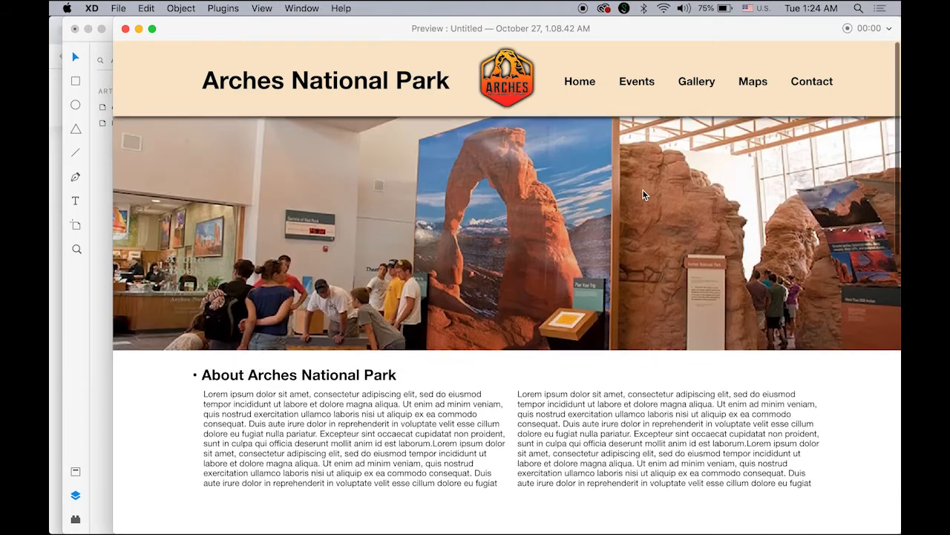
pyautogui.scroll(-6, 643, 190)
pyautogui.scroll(6, 642, 189)
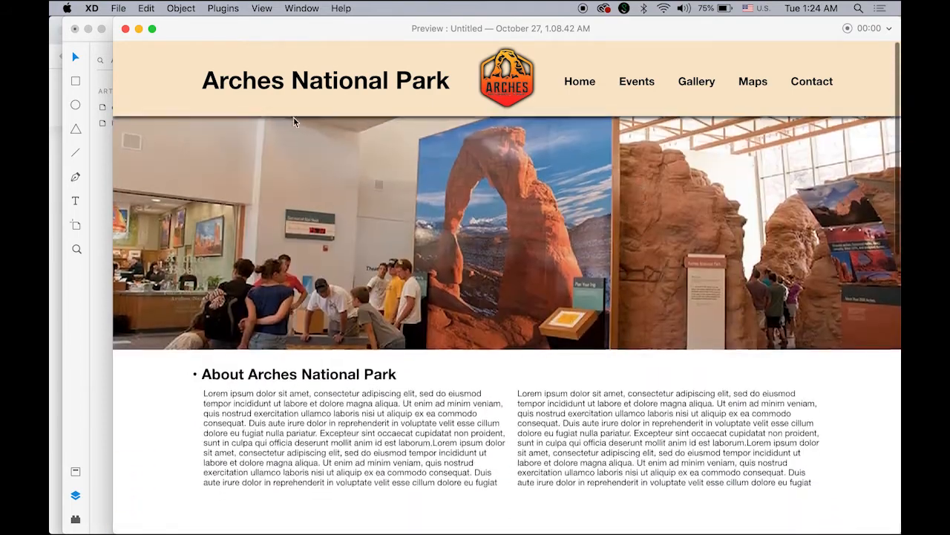
# Close the preview and examine the events, gallery and image pages in the ArchesNP document before returning to the Untitled document
pyautogui.click(126, 28)
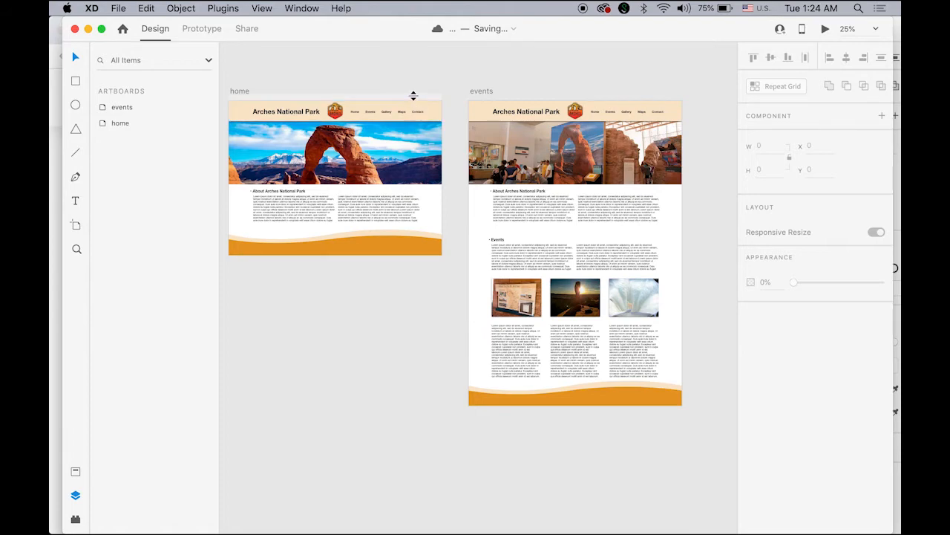
pyautogui.click(305, 8)
pyautogui.click(336, 111)
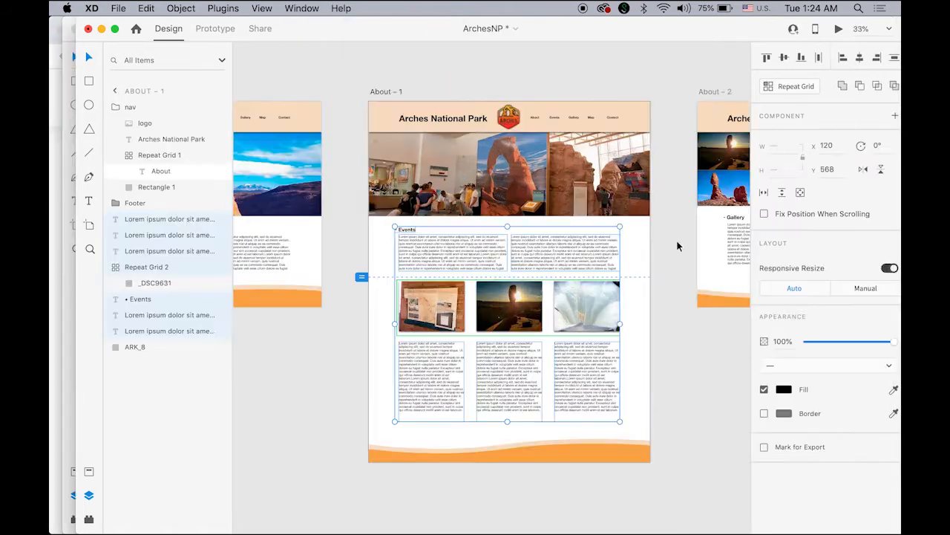
pyautogui.moveTo(667, 271); pyautogui.dragTo(369, 274)
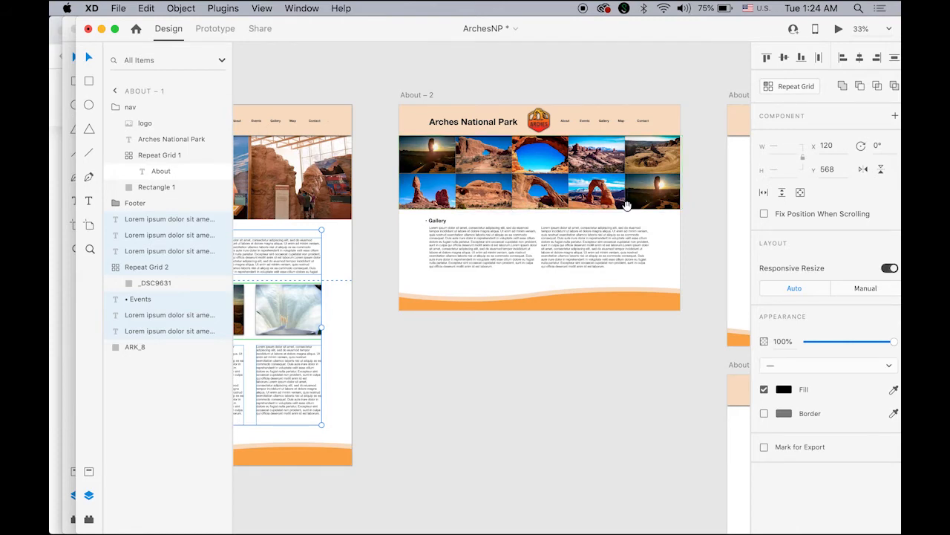
pyautogui.hscroll(10, 549, 207)
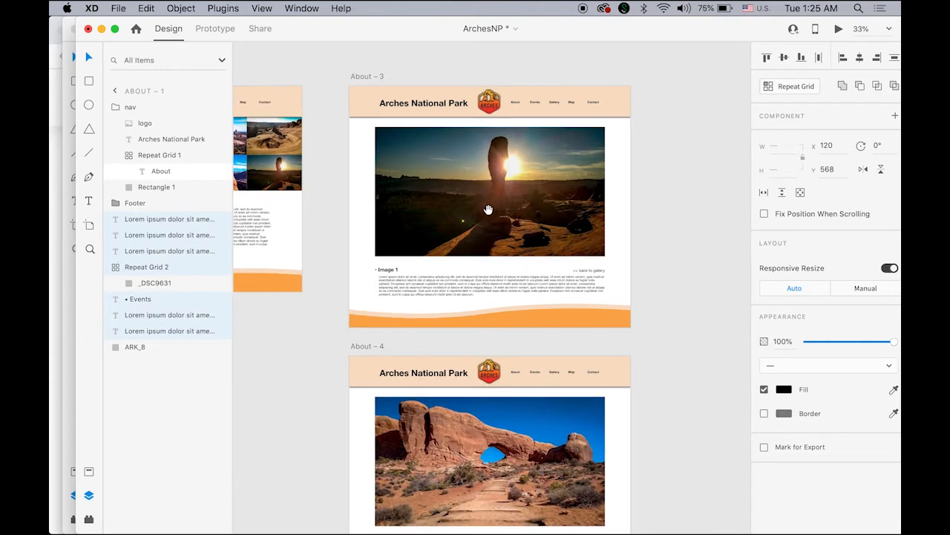
pyautogui.hscroll(-10, 475, 208)
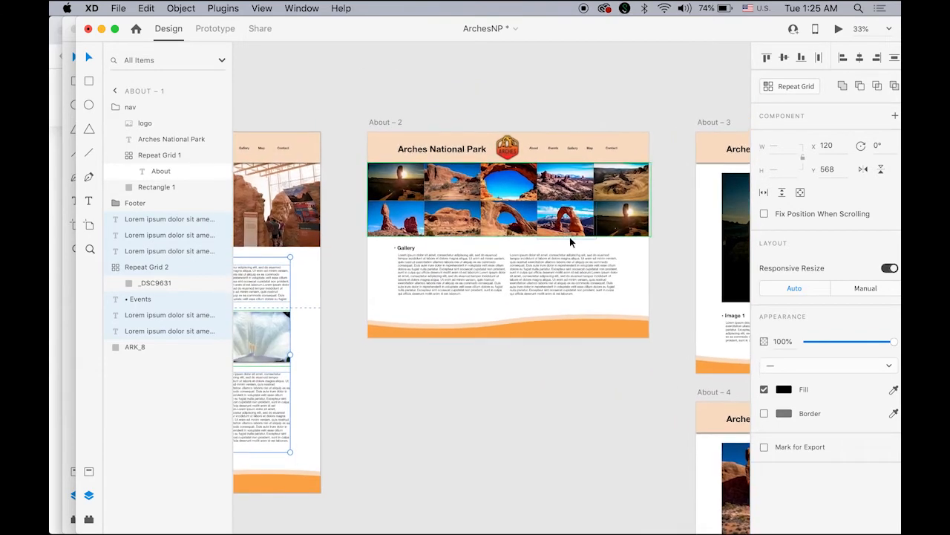
pyautogui.click(312, 9)
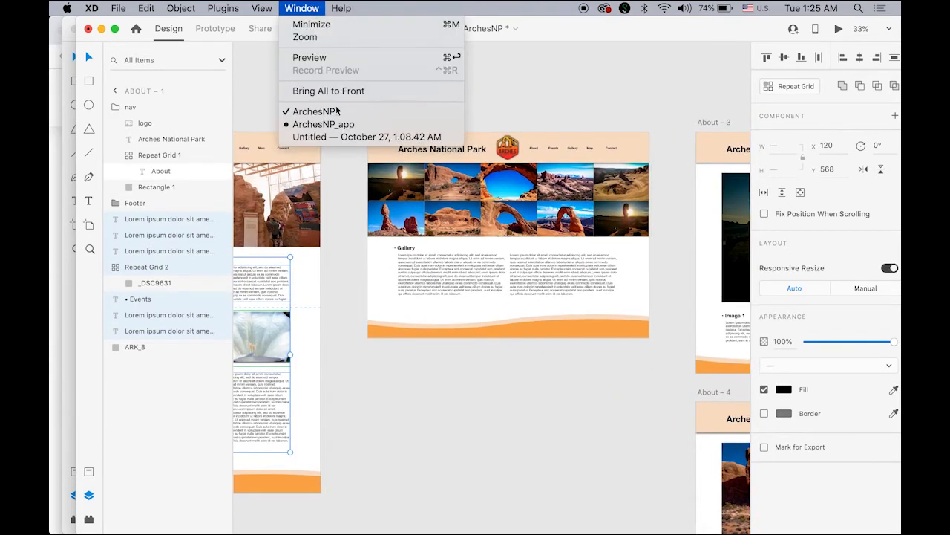
pyautogui.click(339, 137)
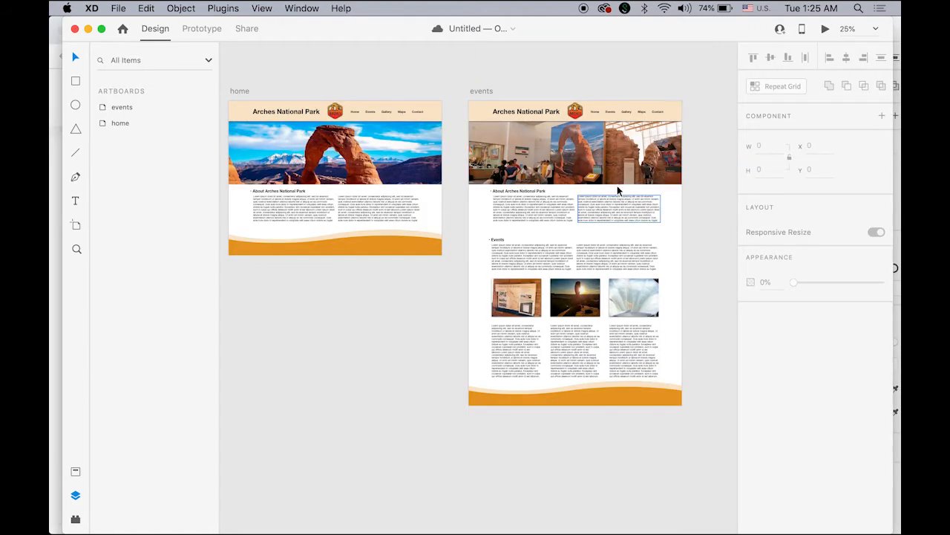
# Duplicate the events artboard beside the original at X 2884, Y 0 and rename the copy "gallery"
pyautogui.hscroll(6, 609, 233)
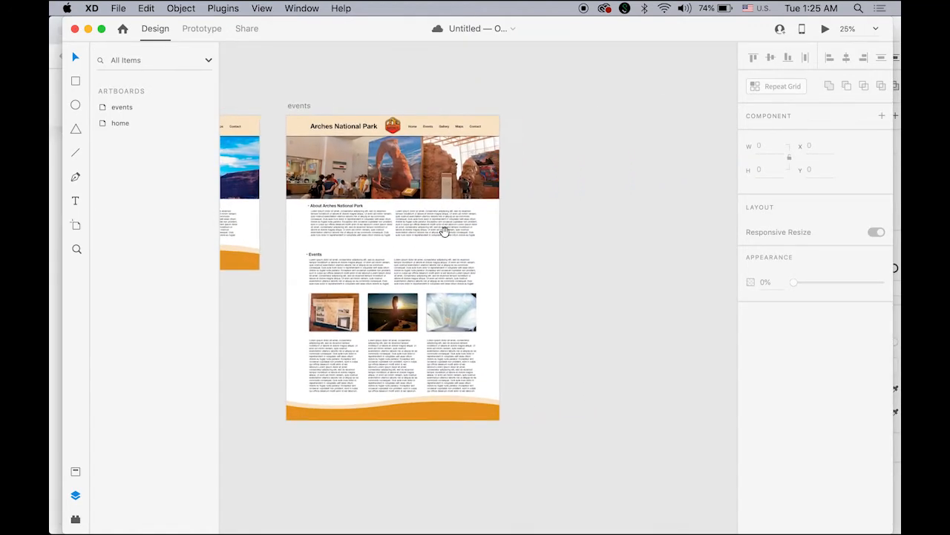
pyautogui.click(300, 106)
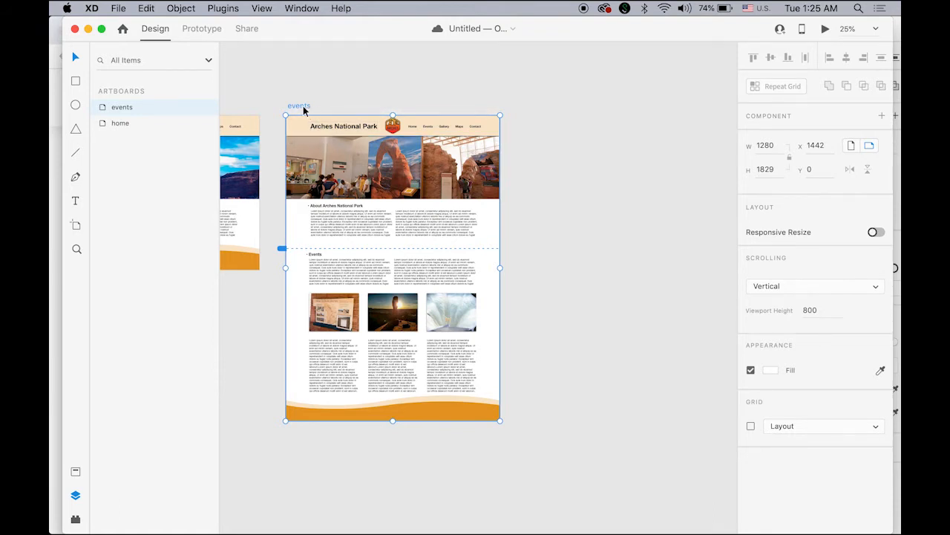
pyautogui.moveTo(303, 110); pyautogui.dragTo(542, 113)
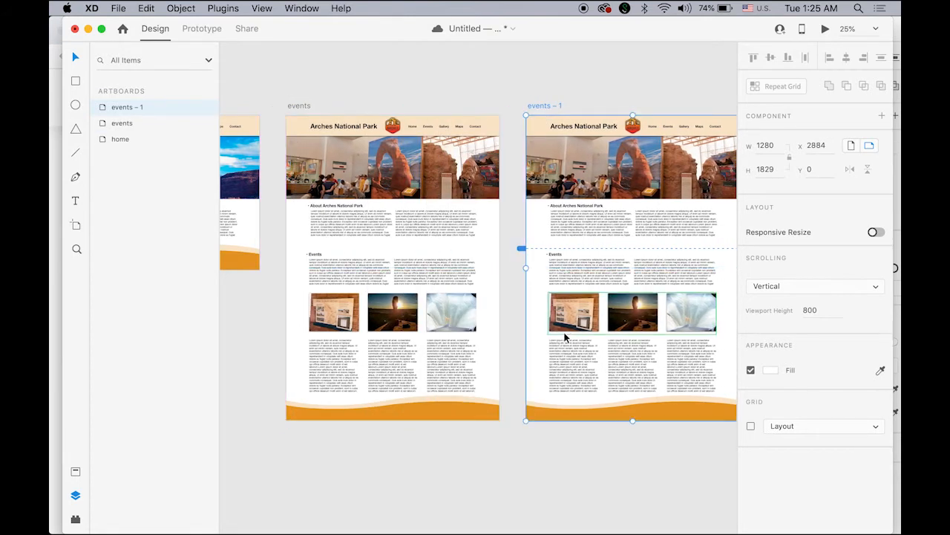
pyautogui.click(561, 87)
pyautogui.doubleClick(544, 105)
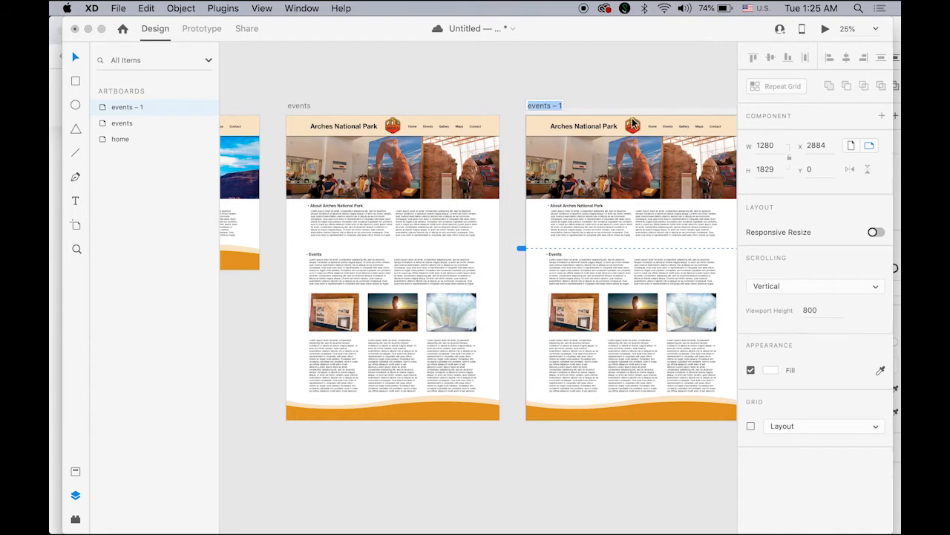
pyautogui.write('gallery')
pyautogui.press('Return')
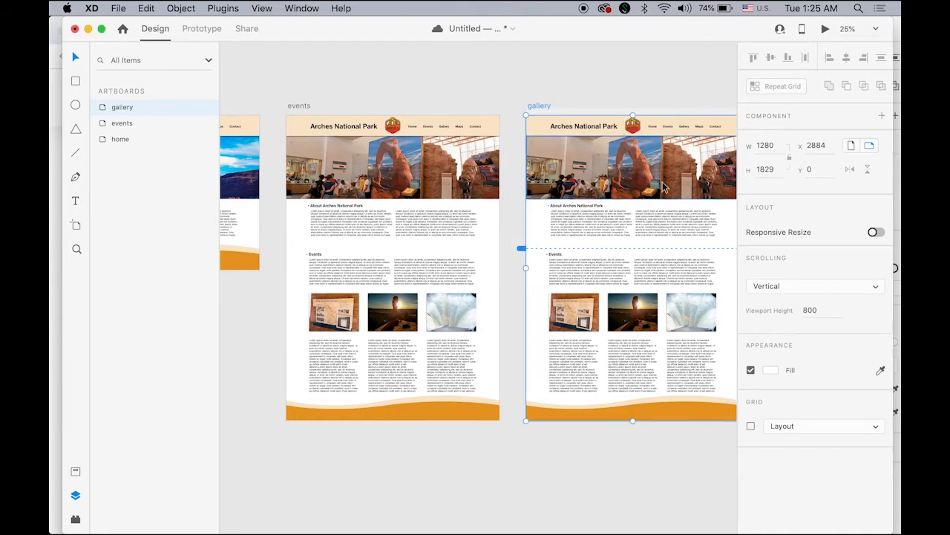
# Delete the banner photo and the "About Arches National Park" heading from the gallery artboard
pyautogui.hscroll(5, 527, 182)
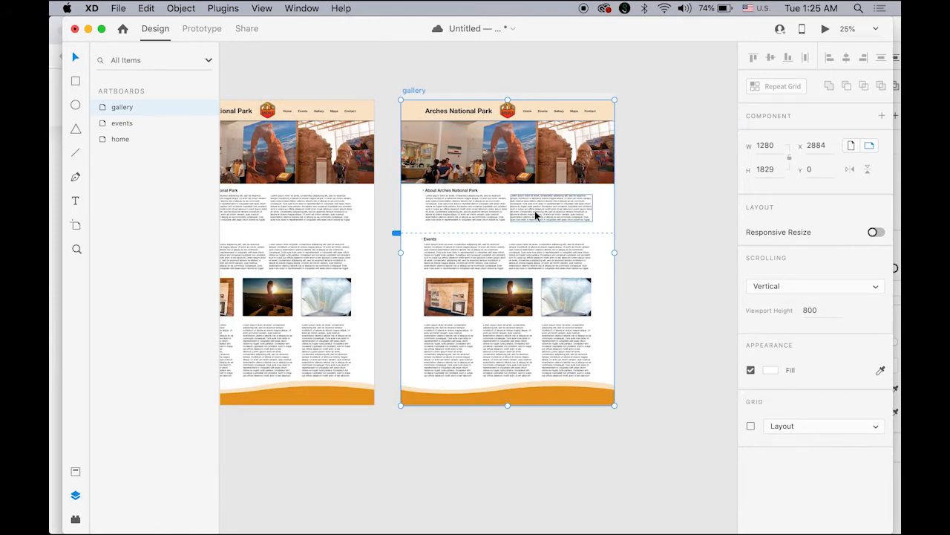
pyautogui.click(452, 173)
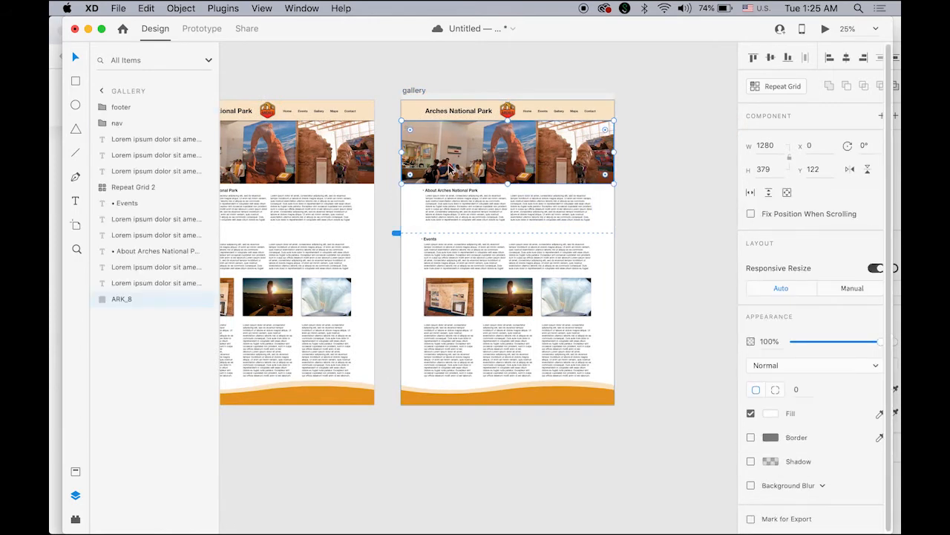
pyautogui.press('Delete')
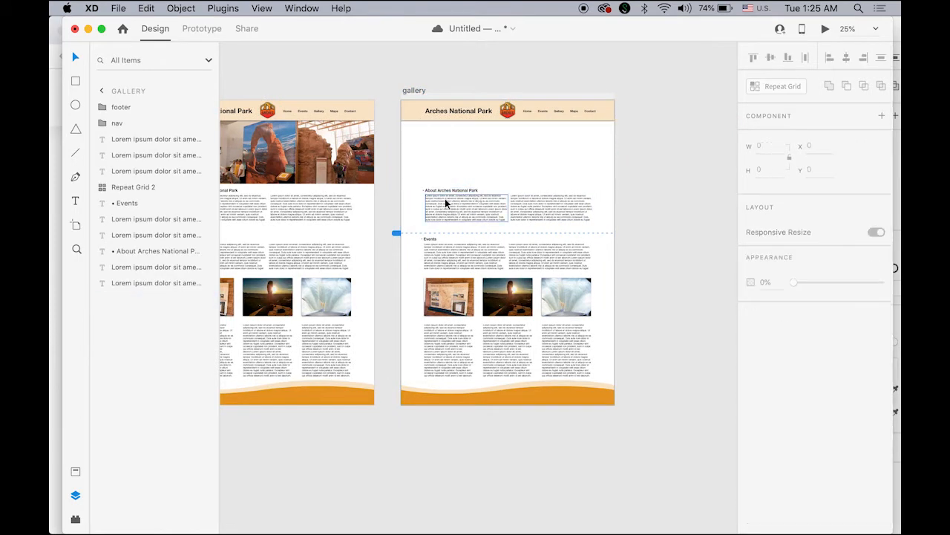
pyautogui.click(434, 191)
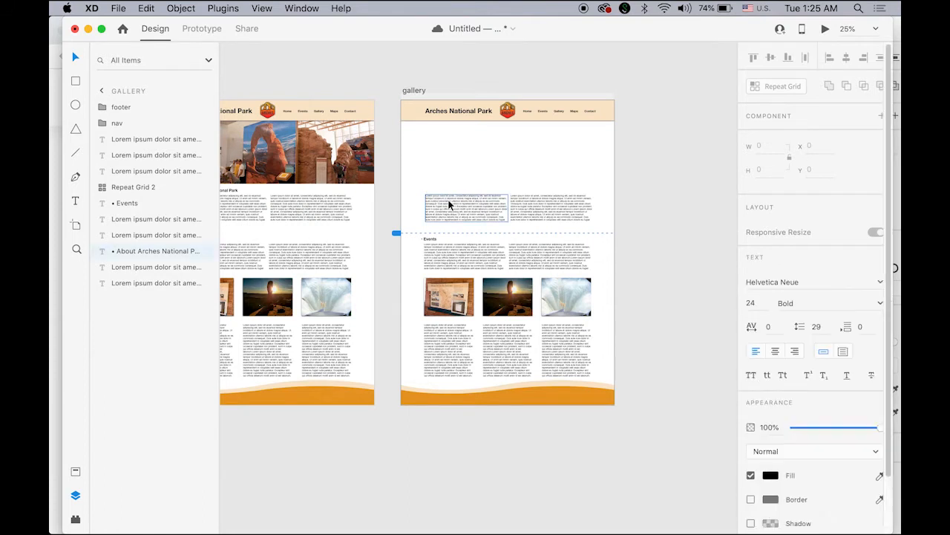
pyautogui.press('Delete')
# Delete all body text blocks, the Events heading and the three-image repeat grid from the gallery artboard, keeping only nav and footer
pyautogui.click(480, 214)
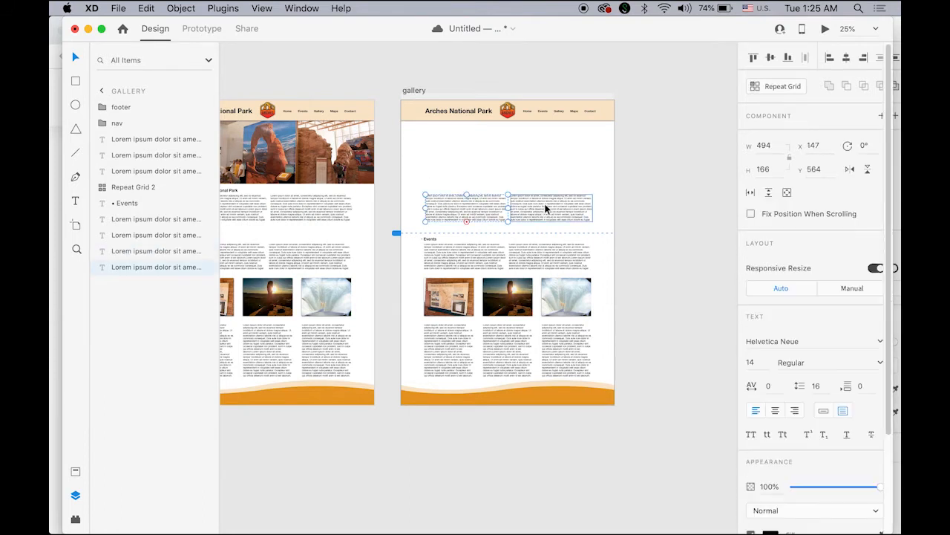
pyautogui.keyDown('shift'); pyautogui.click(546, 208); pyautogui.keyUp('shift')
pyautogui.keyDown('shift'); pyautogui.click(537, 256); pyautogui.keyUp('shift')
pyautogui.keyDown('shift'); pyautogui.click(429, 239); pyautogui.keyUp('shift')
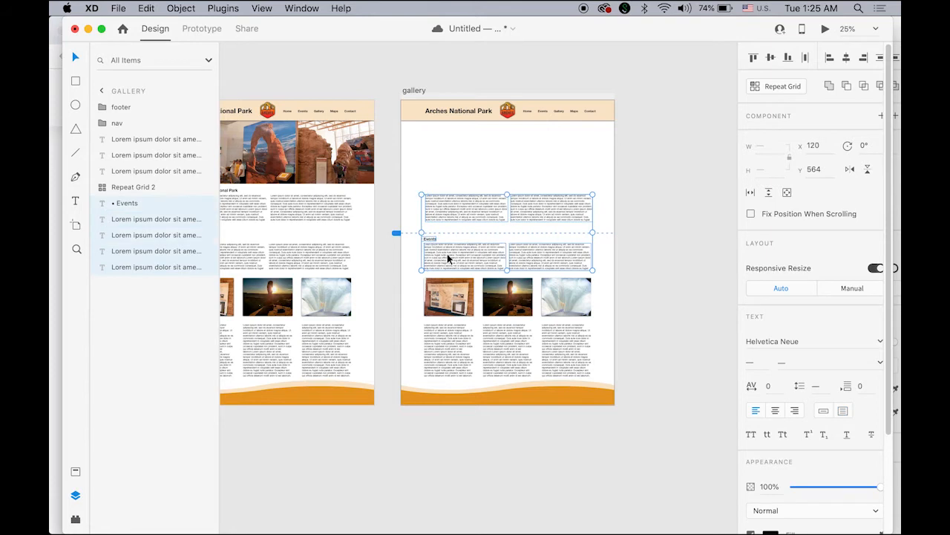
pyautogui.keyDown('shift'); pyautogui.click(462, 303); pyautogui.keyUp('shift')
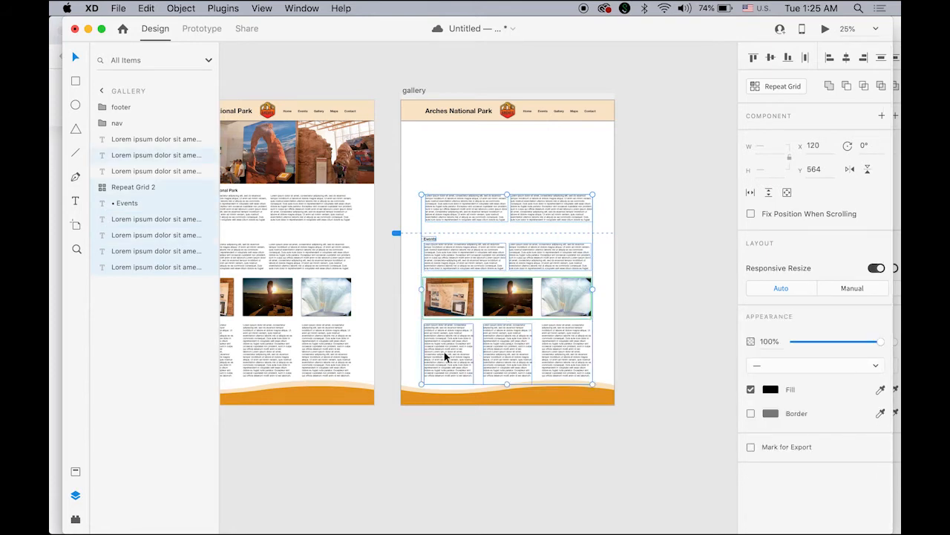
pyautogui.press('Delete')
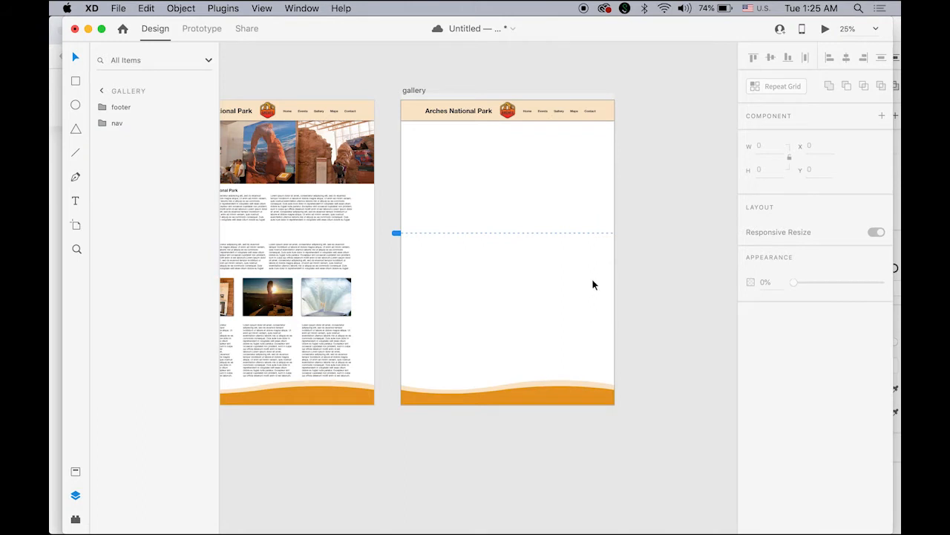
# Draw a borderless rectangle about 291 × 209 px against the gallery artboard's left edge, directly below the nav bar
pyautogui.click(485, 185)
pyautogui.click(459, 155)
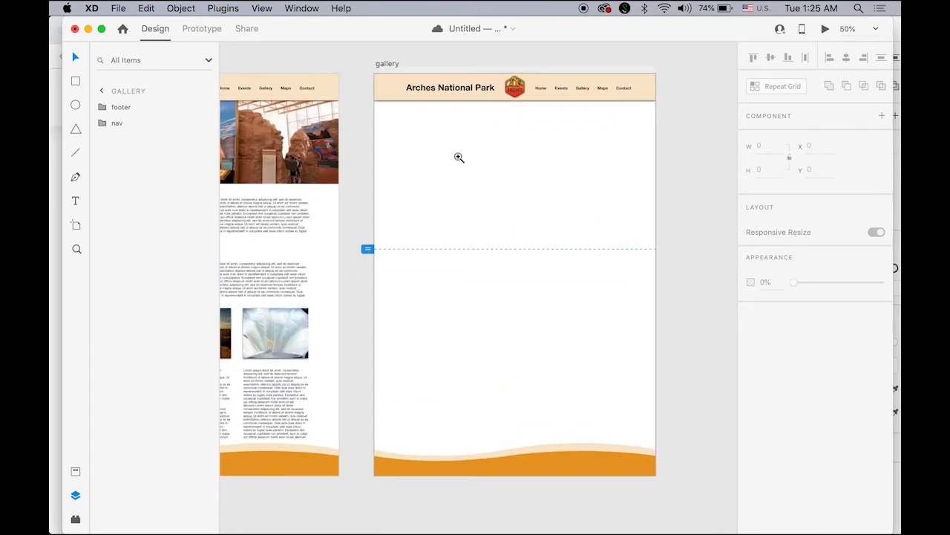
pyautogui.moveTo(525, 197); pyautogui.dragTo(463, 204)
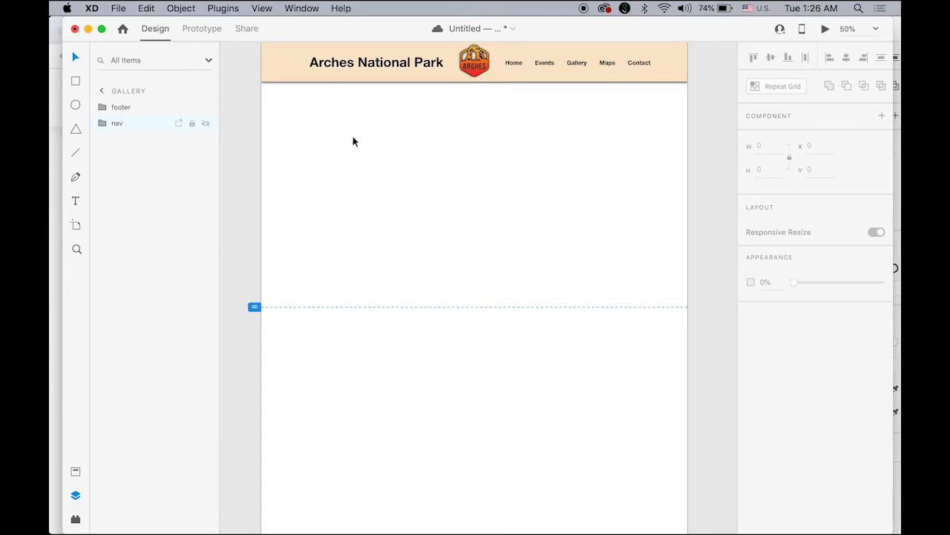
pyautogui.click(76, 80)
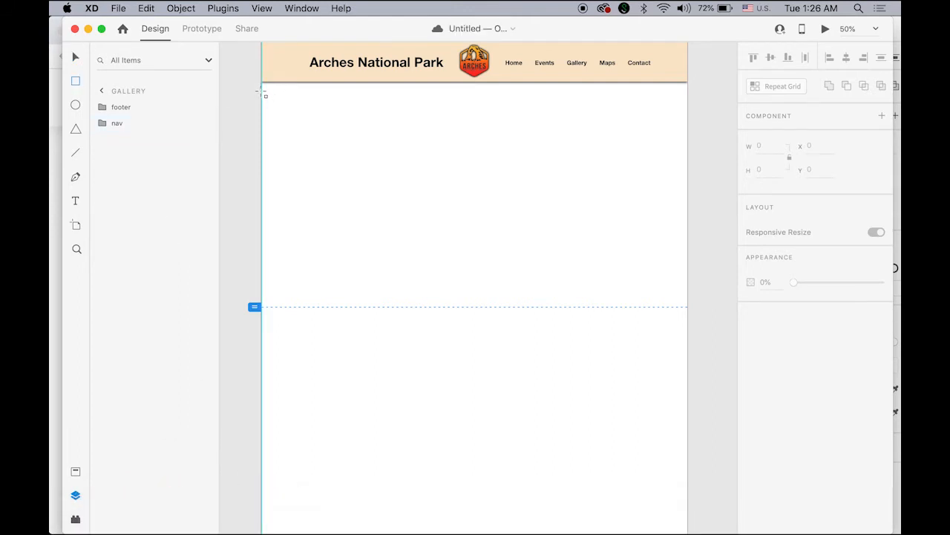
pyautogui.moveTo(265, 86)
pyautogui.mouseDown()
pyautogui.moveTo(363, 136)
pyautogui.moveTo(370, 147)
pyautogui.moveTo(358, 152)
pyautogui.mouseUp()
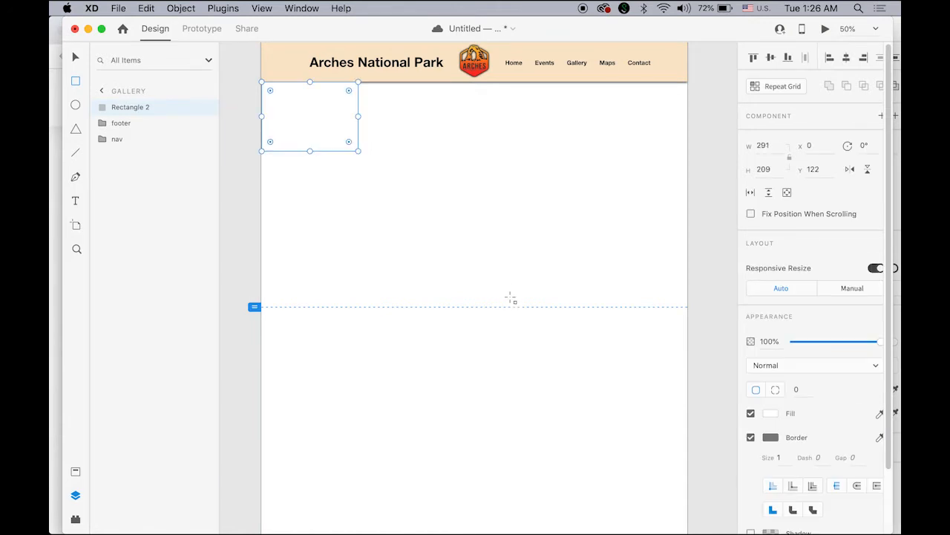
pyautogui.click(751, 437)
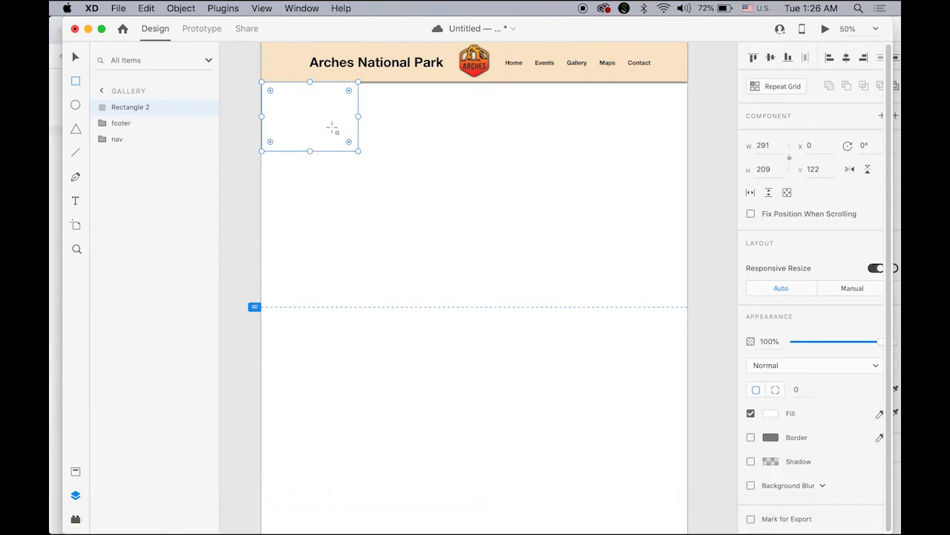
pyautogui.click(75, 57)
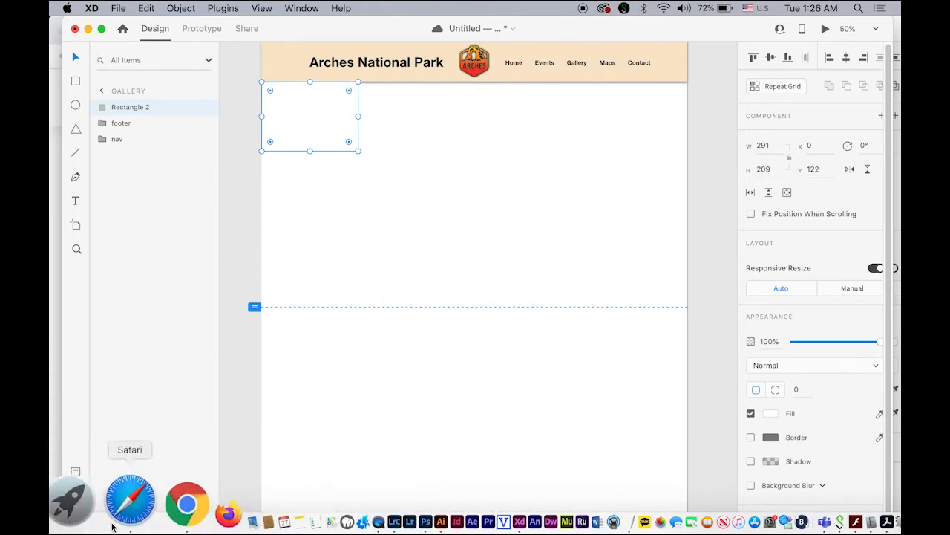
# Fill the rectangle below the nav bar with the photo 0__WT54r7jZ5W58Kj9.jpg from the images folder
pyautogui.click(57, 520)
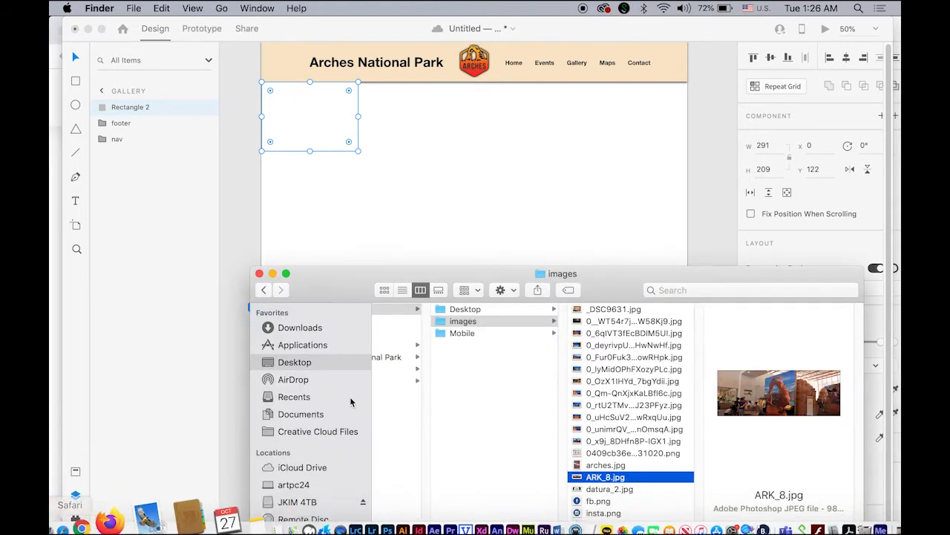
pyautogui.click(575, 322)
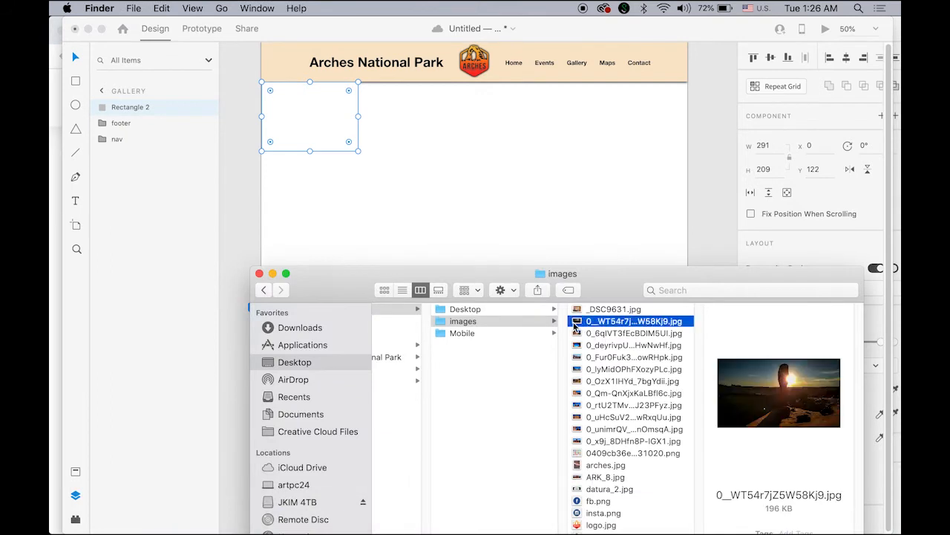
pyautogui.press('Up')
pyautogui.press('Down')
pyautogui.moveTo(578, 325); pyautogui.dragTo(274, 121)
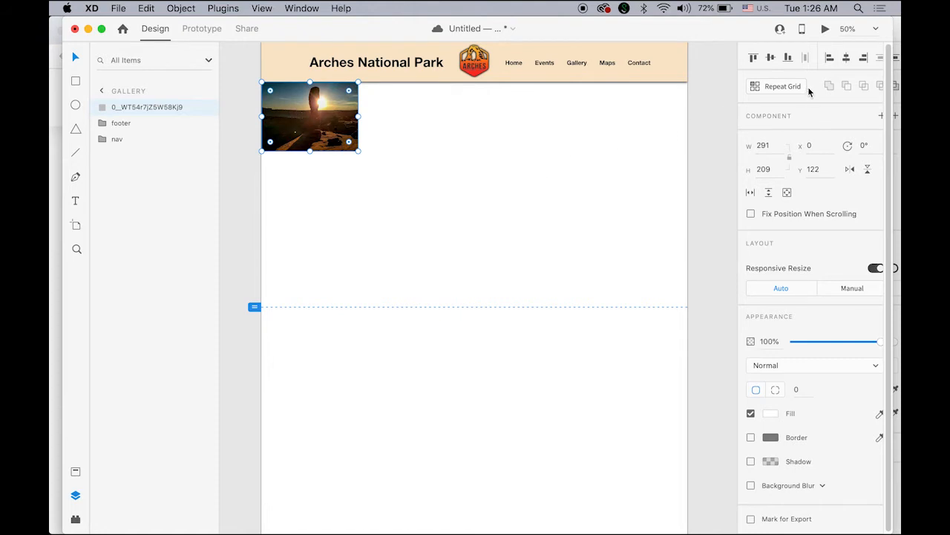
# Turn the photo into a repeat grid and extend it horizontally to five images, about 1535 px wide
pyautogui.click(756, 87)
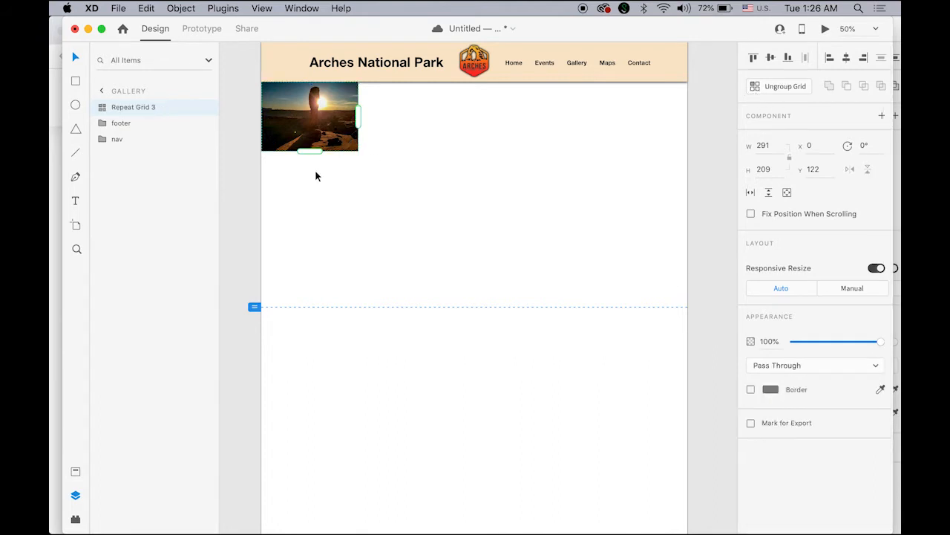
pyautogui.moveTo(363, 116); pyautogui.dragTo(652, 126)
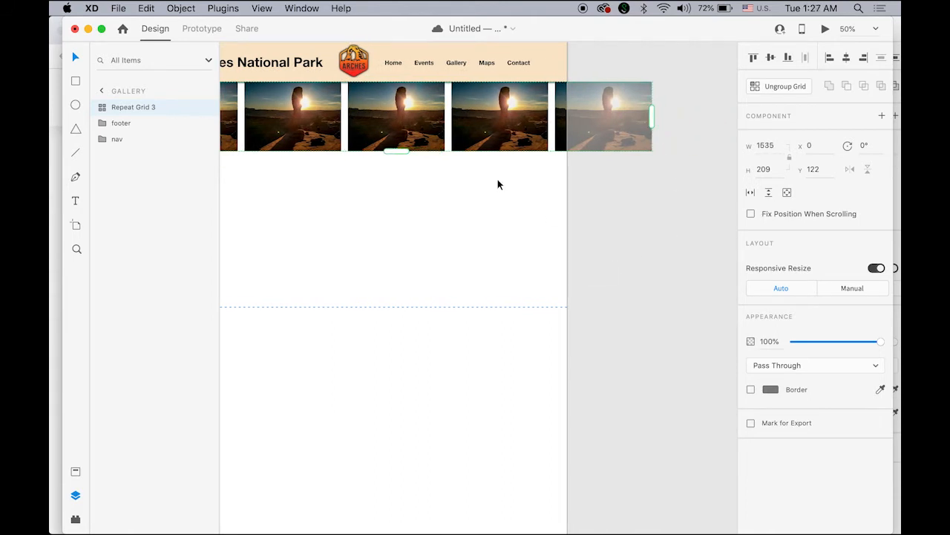
# Shrink the first image inside the repeat grid slightly from its lower-right corner and reselect the whole grid
pyautogui.moveTo(485, 176); pyautogui.dragTo(597, 198)
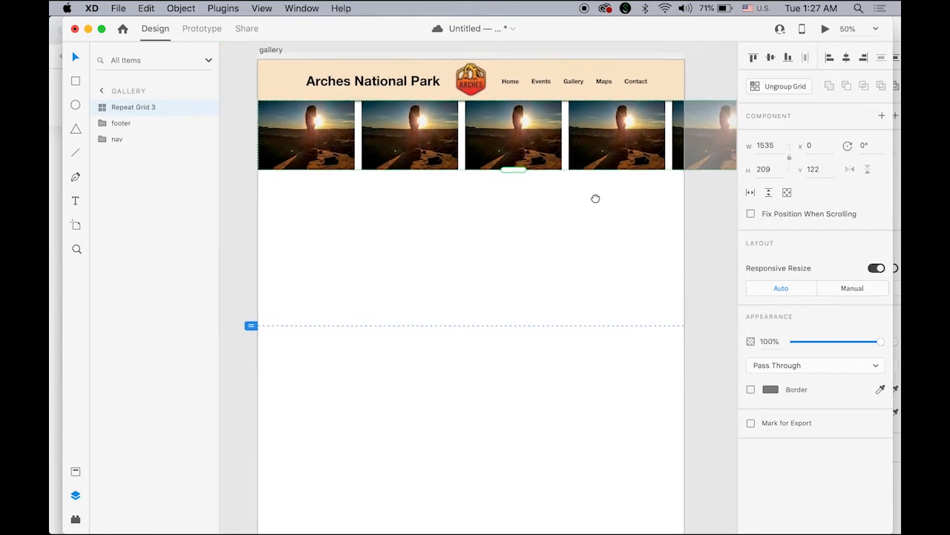
pyautogui.doubleClick(313, 133)
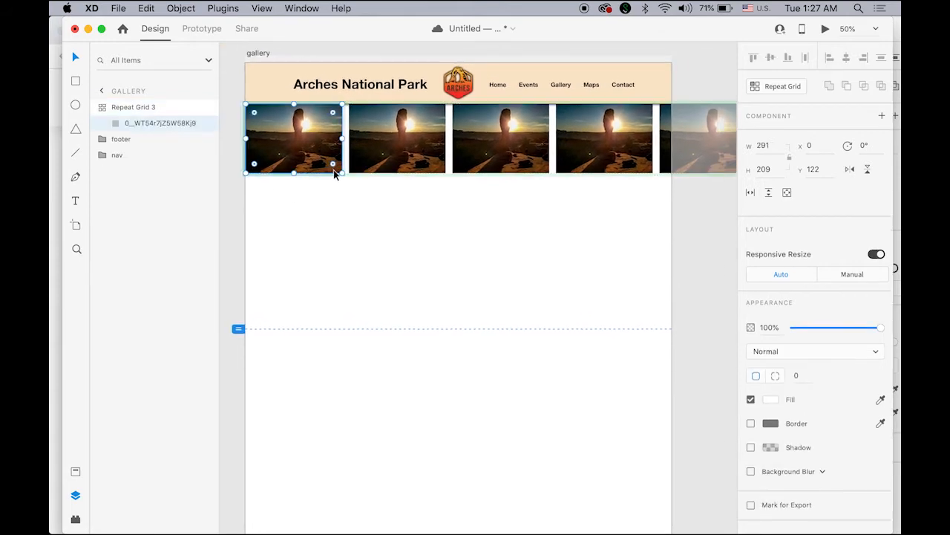
pyautogui.moveTo(341, 170); pyautogui.dragTo(338, 165)
pyautogui.click(386, 211)
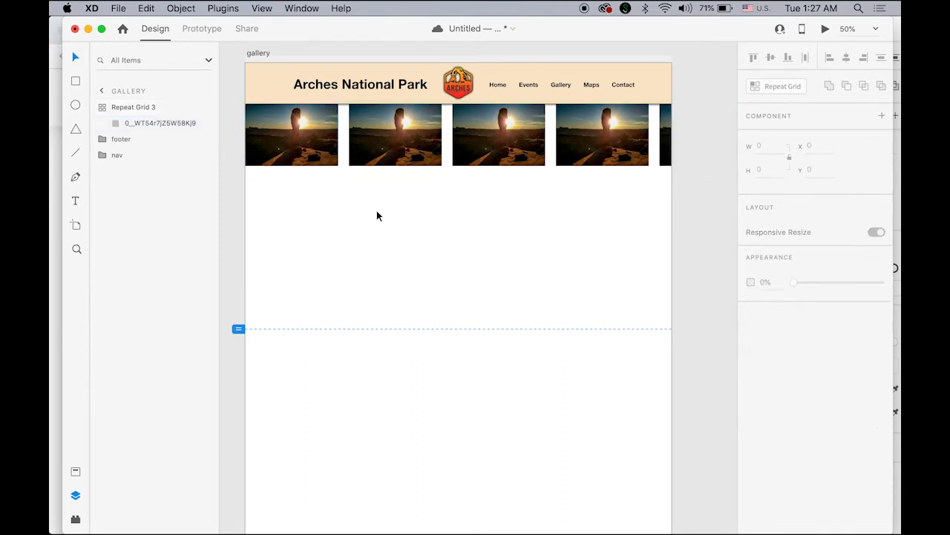
pyautogui.click(334, 128)
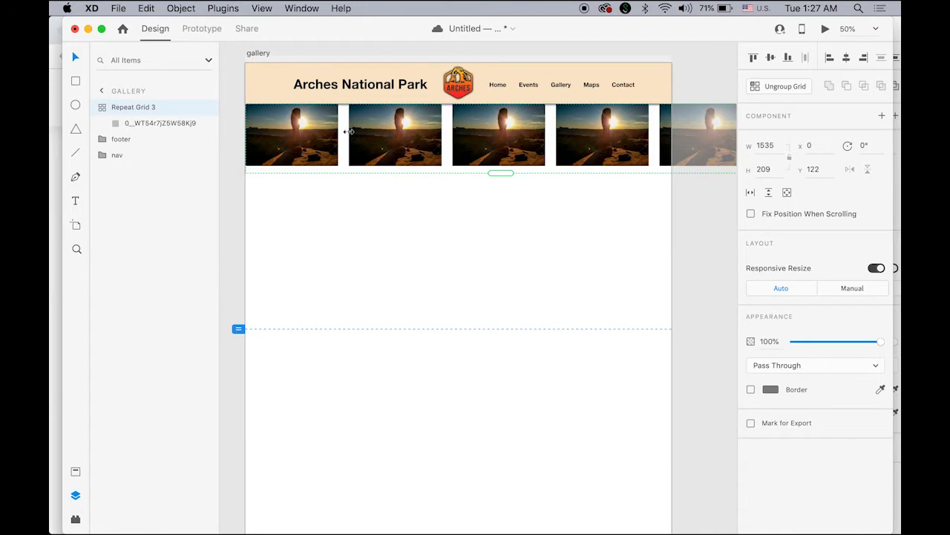
# Close the gaps between the repeat grid's columns and shrink its first image to about 265 × 176 px
pyautogui.moveTo(345, 132); pyautogui.dragTo(336, 132)
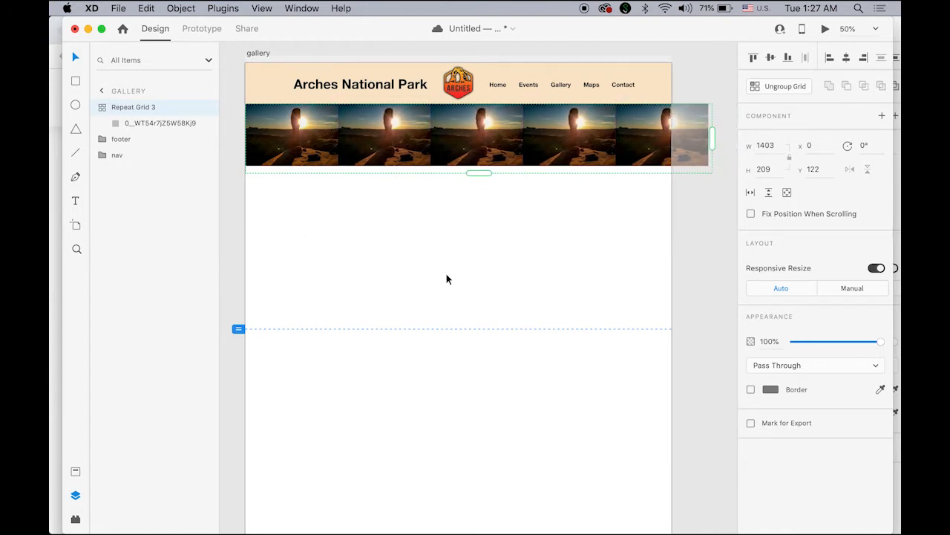
pyautogui.doubleClick(309, 149)
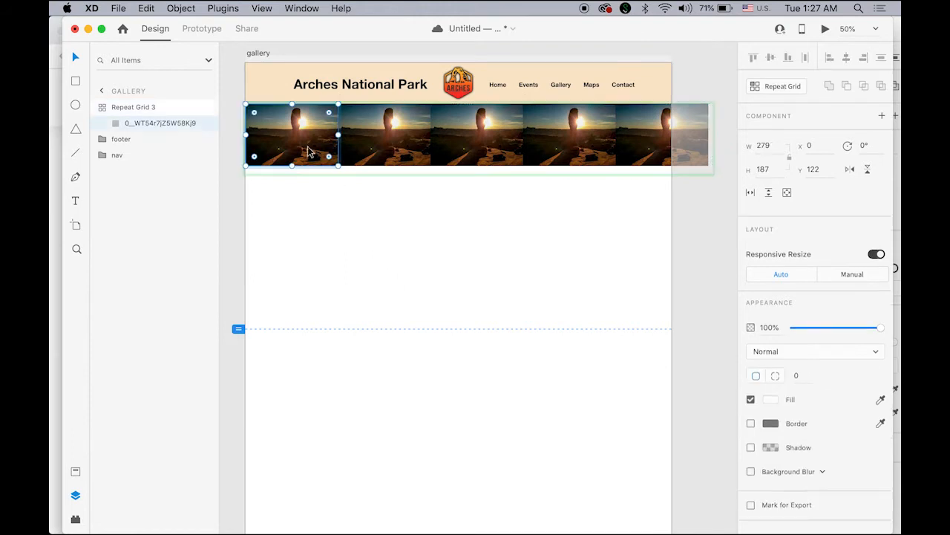
pyautogui.moveTo(338, 165); pyautogui.dragTo(334, 162)
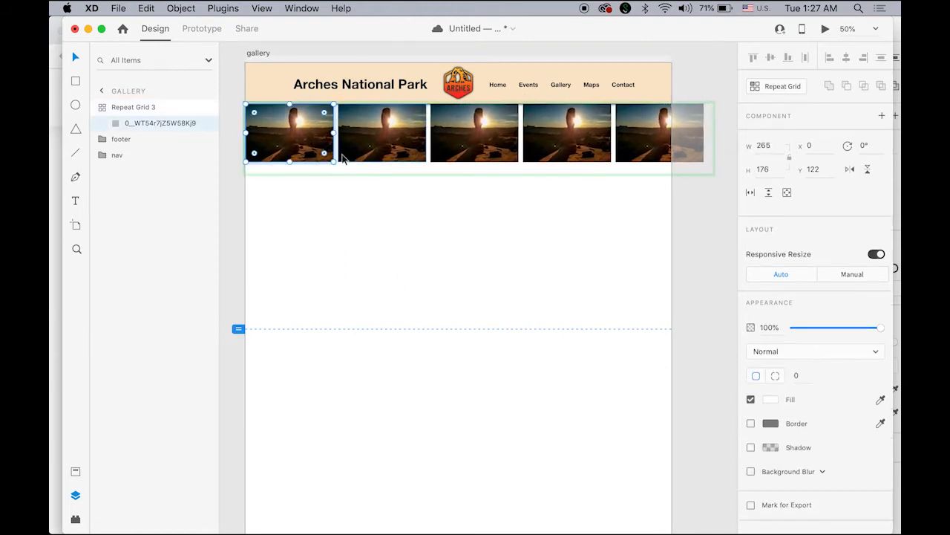
pyautogui.click(346, 182)
pyautogui.click(338, 153)
pyautogui.moveTo(337, 150); pyautogui.dragTo(329, 150)
# Shrink the first grid image to about 255 × 168 px and tighten the column spacing so five images fit the artboard width
pyautogui.doubleClick(286, 141)
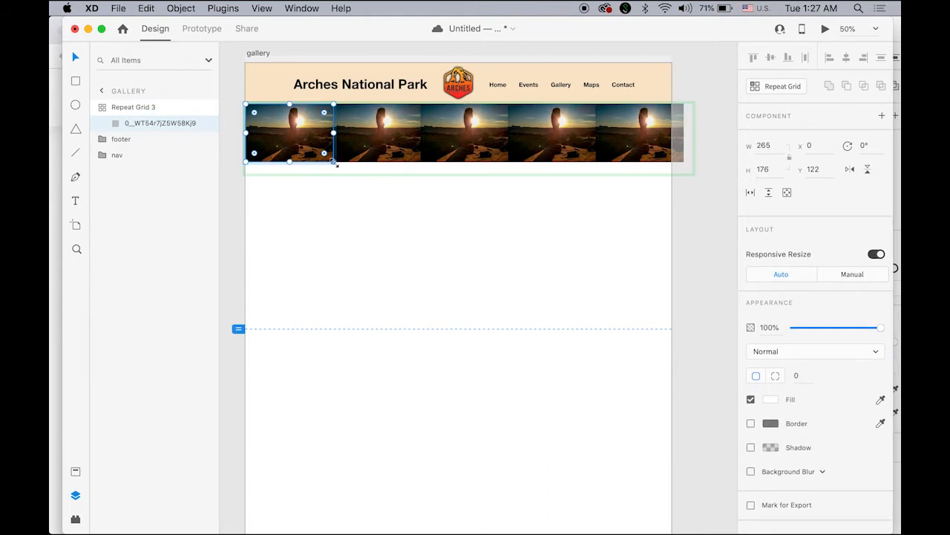
pyautogui.moveTo(333, 161); pyautogui.dragTo(331, 159)
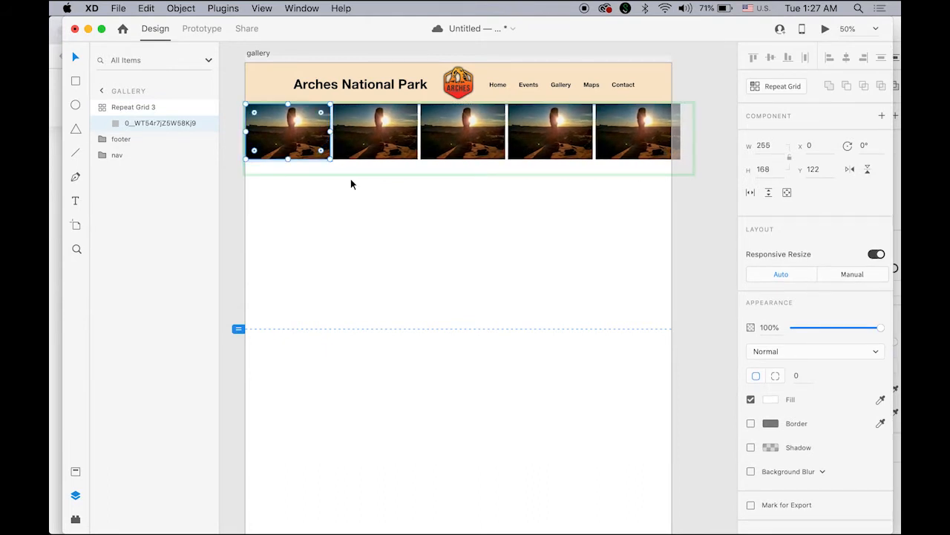
pyautogui.press('Escape')
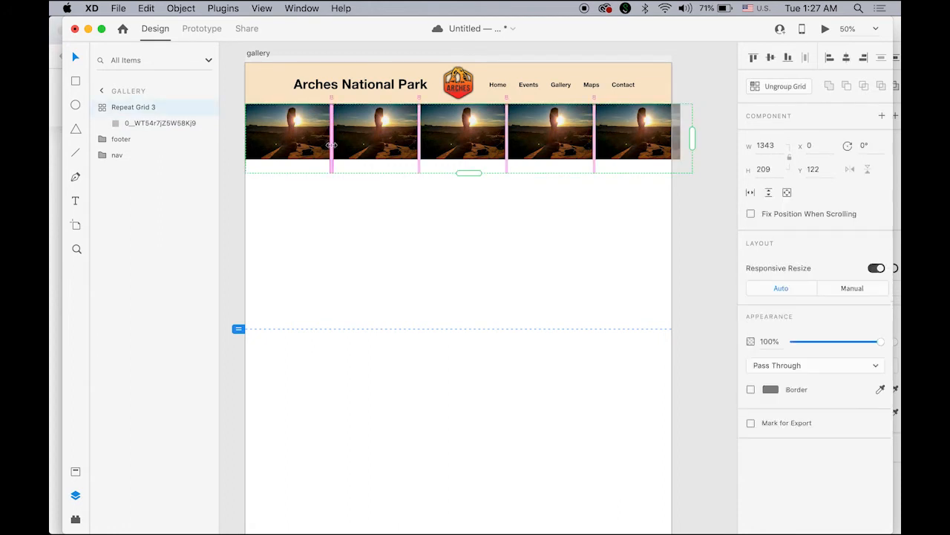
pyautogui.moveTo(330, 145); pyautogui.dragTo(329, 145)
# Enlarge the first grid image slightly to about 257 × 171 px so the neighbouring images meet without gaps
pyautogui.doubleClick(317, 142)
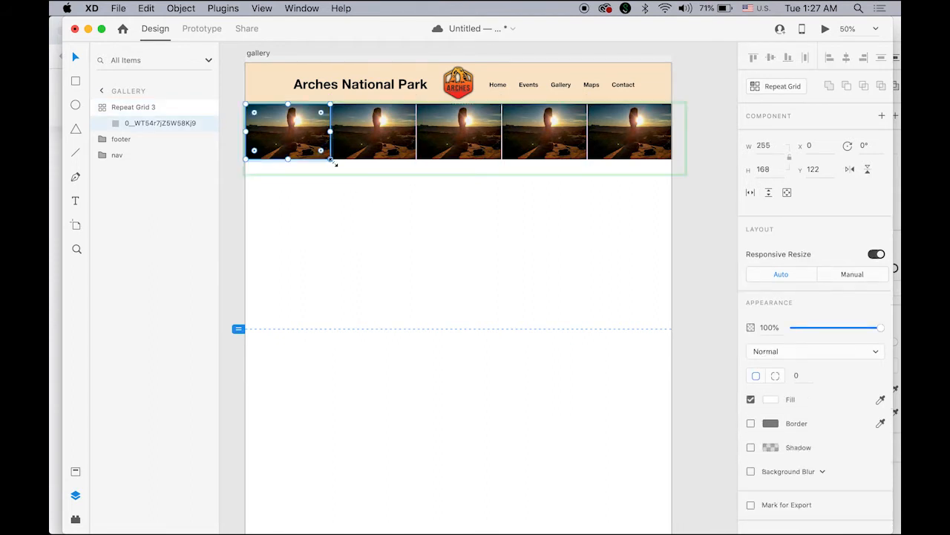
pyautogui.moveTo(331, 160); pyautogui.dragTo(330, 160)
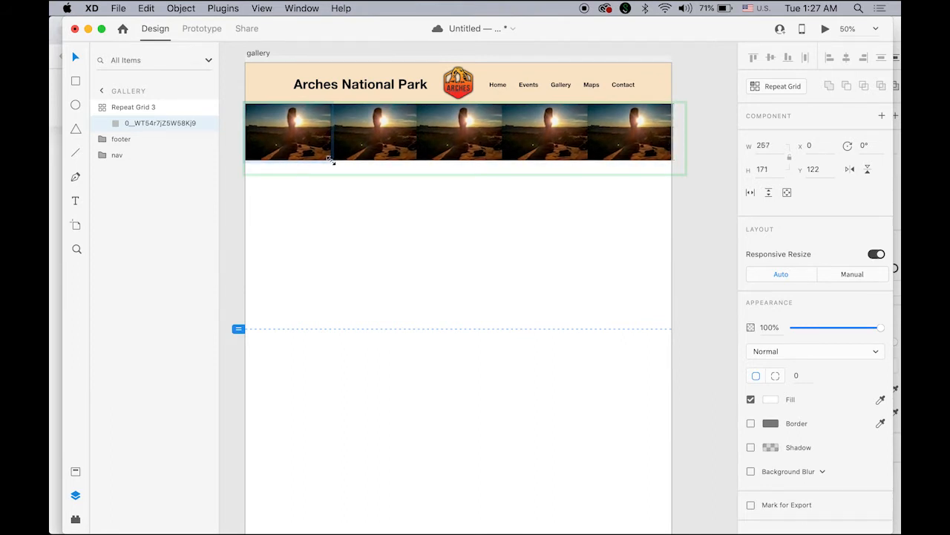
pyautogui.click(530, 274)
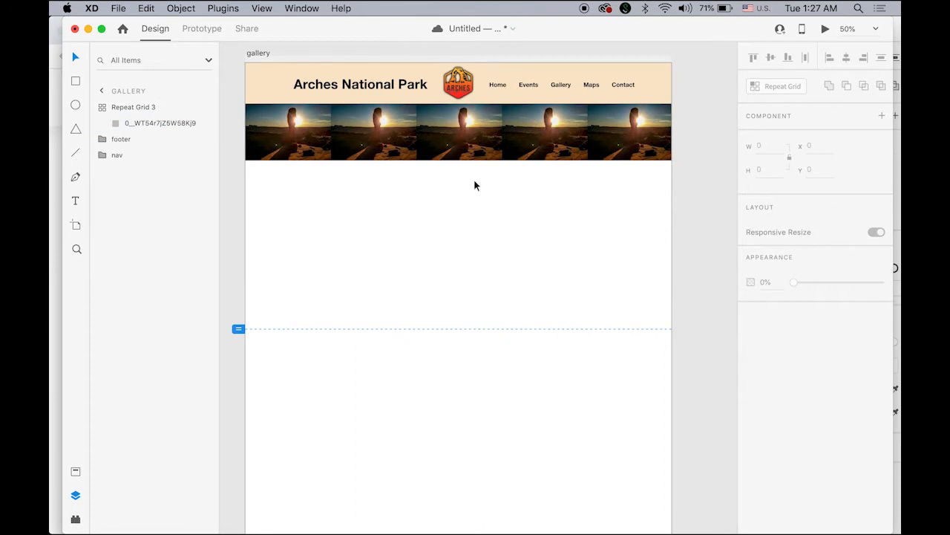
# Extend the repeat grid downward to a second row of images and close the vertical gap between the two rows
pyautogui.click(467, 139)
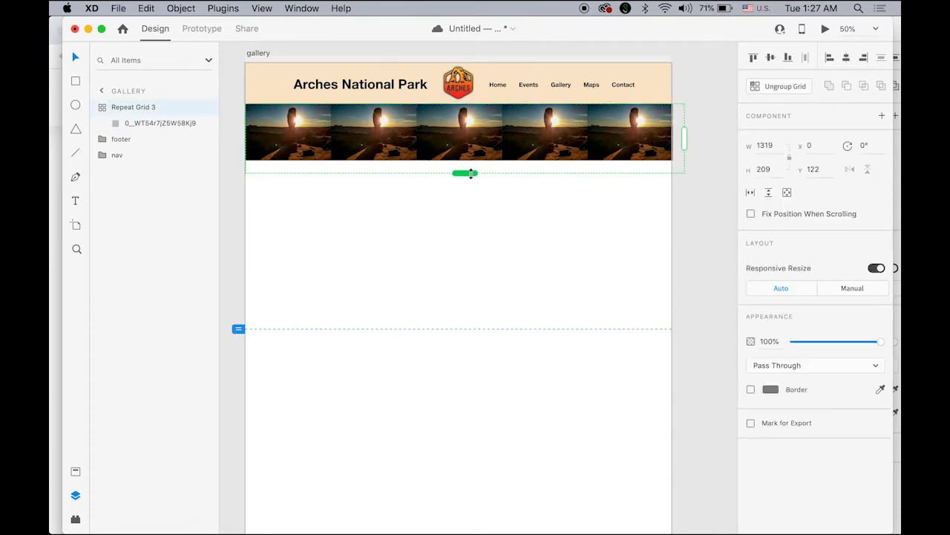
pyautogui.moveTo(470, 173); pyautogui.dragTo(470, 236)
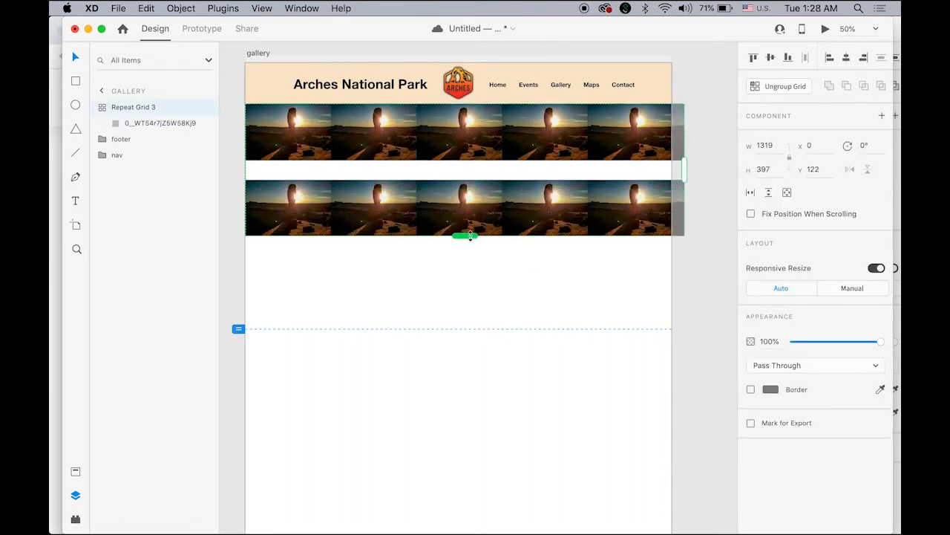
pyautogui.moveTo(471, 170); pyautogui.dragTo(470, 152)
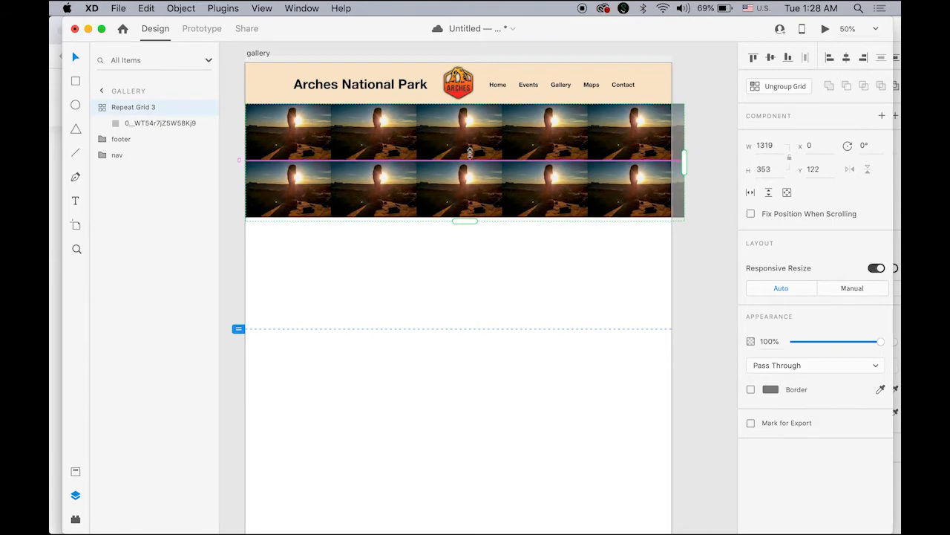
pyautogui.click(509, 255)
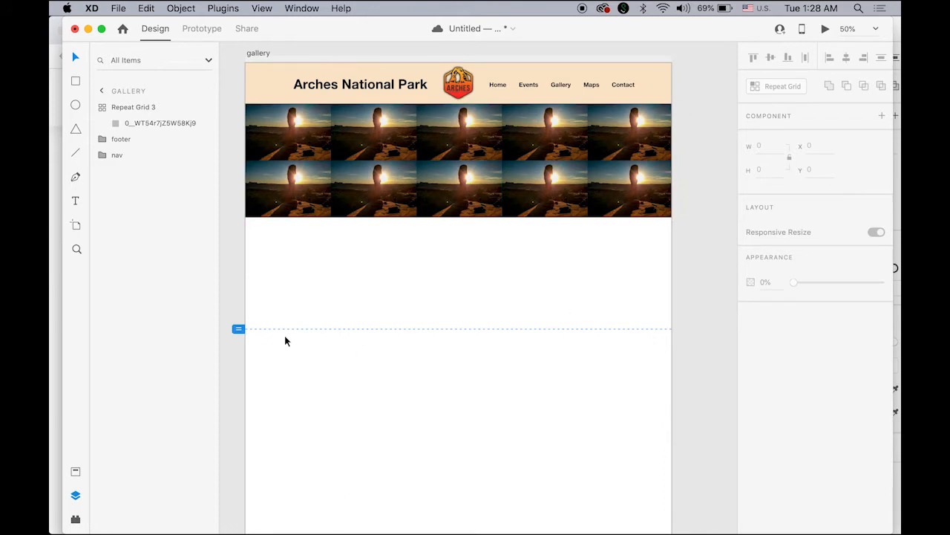
# Switch to Finder and place the images folder window below the photo grid so the grid stays reachable
pyautogui.click(377, 213)
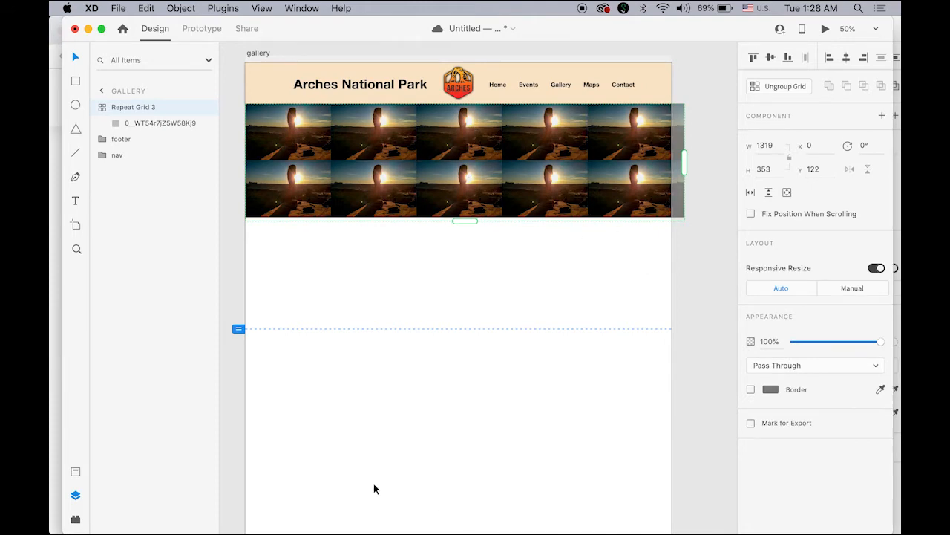
pyautogui.moveTo(256, 532)
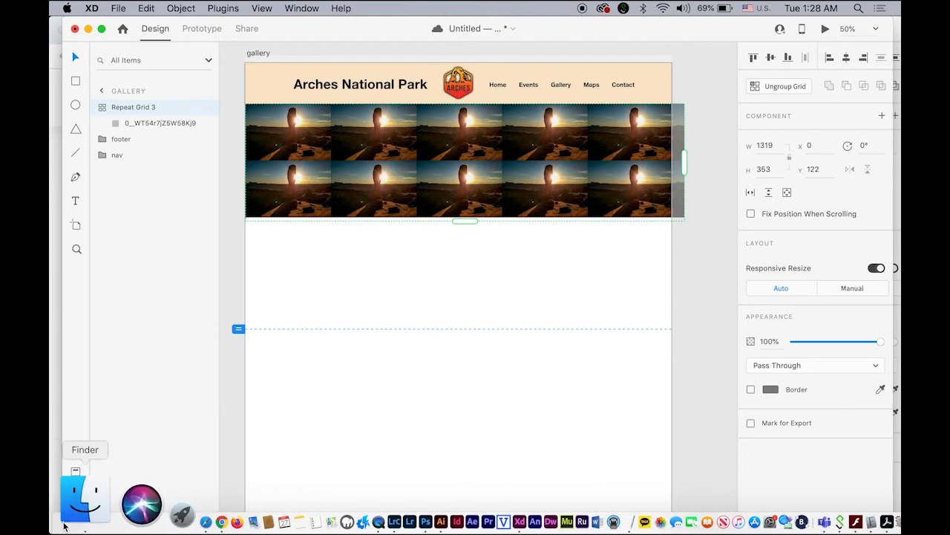
pyautogui.click(63, 526)
pyautogui.moveTo(600, 291); pyautogui.dragTo(615, 244)
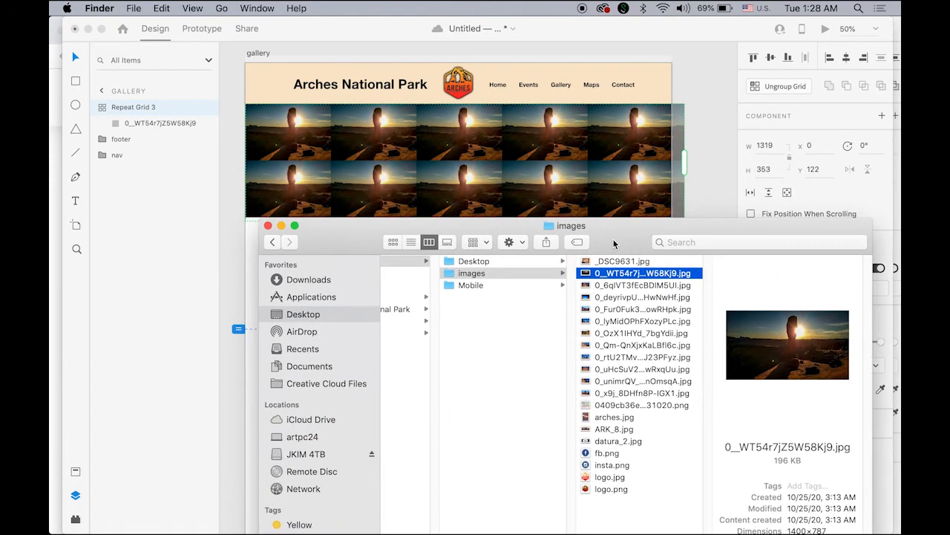
# Fill the repeat grid with the ten consecutive photos from 0__WT54r7jZ5W58Kj9.jpg through the 0_unimrQV file, and return to Adobe XD
pyautogui.keyDown('super'); pyautogui.click(589, 286); pyautogui.keyUp('super')
pyautogui.keyDown('super'); pyautogui.click(588, 298); pyautogui.keyUp('super')
pyautogui.keyDown('super'); pyautogui.click(587, 310); pyautogui.keyUp('super')
pyautogui.keyDown('super'); pyautogui.click(588, 322); pyautogui.keyUp('super')
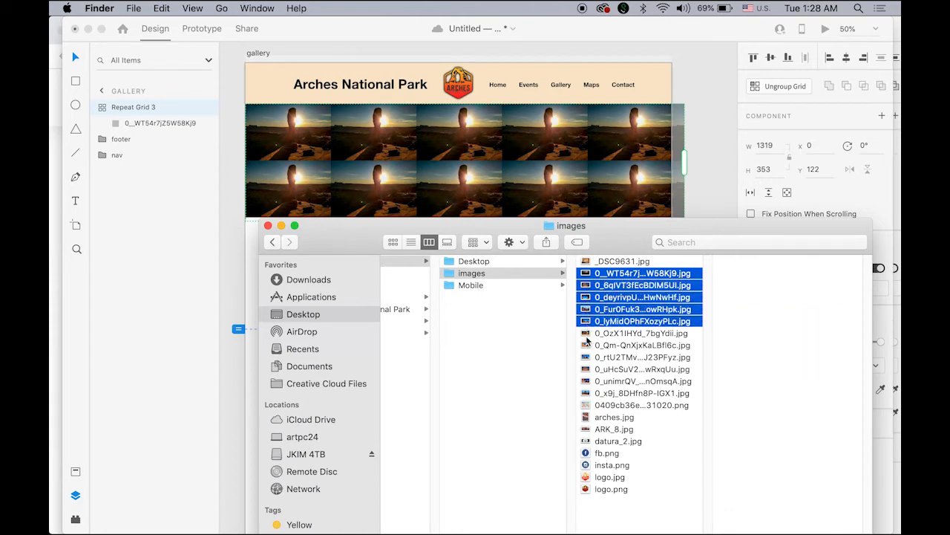
pyautogui.keyDown('super'); pyautogui.click(587, 335); pyautogui.keyUp('super')
pyautogui.keyDown('super'); pyautogui.click(588, 346); pyautogui.keyUp('super')
pyautogui.keyDown('super'); pyautogui.click(587, 358); pyautogui.keyUp('super')
pyautogui.keyDown('super'); pyautogui.click(587, 370); pyautogui.keyUp('super')
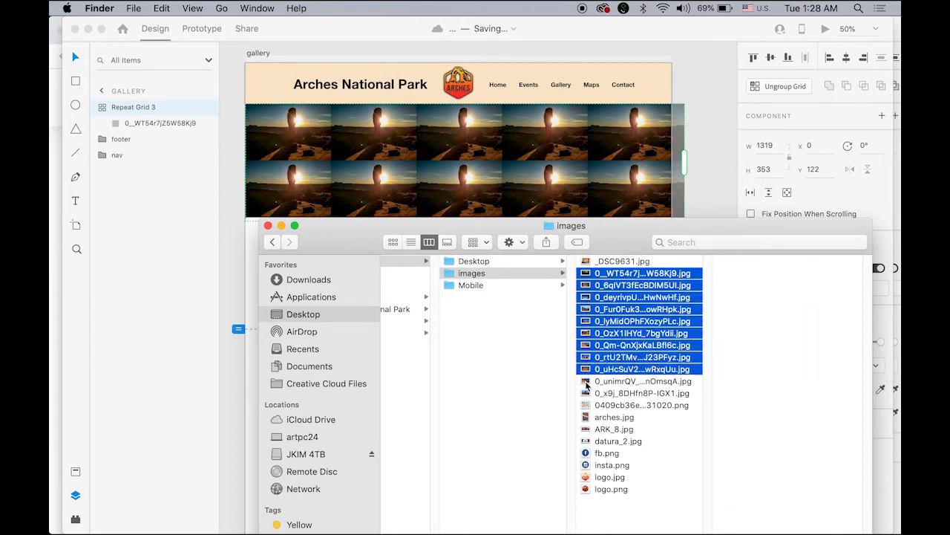
pyautogui.keyDown('super'); pyautogui.click(587, 380); pyautogui.keyUp('super')
pyautogui.moveTo(590, 279); pyautogui.dragTo(293, 127)
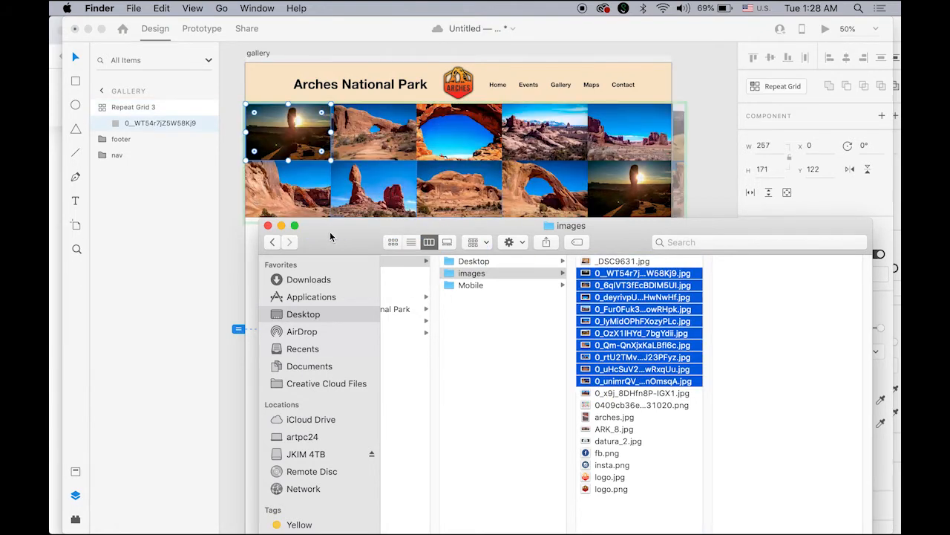
pyautogui.moveTo(380, 229); pyautogui.dragTo(369, 271)
pyautogui.click(298, 240)
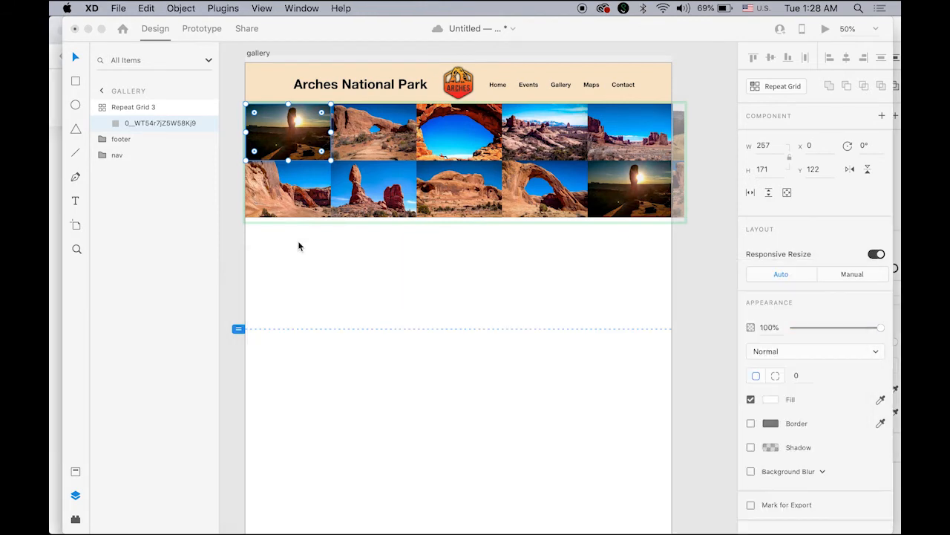
pyautogui.click(608, 285)
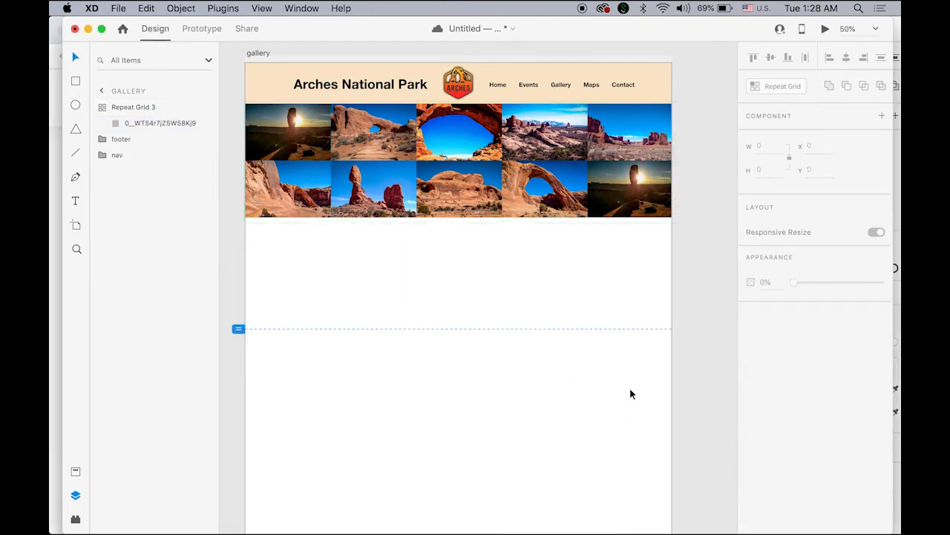
# Move the footer and nav layers above the photo repeat grid in the gallery artboard's layer order
pyautogui.click(635, 204)
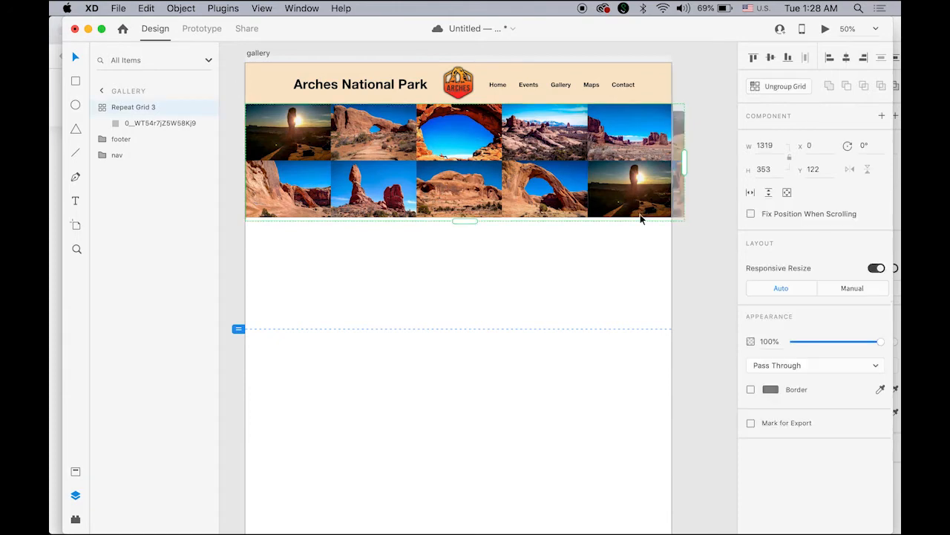
pyautogui.click(123, 141)
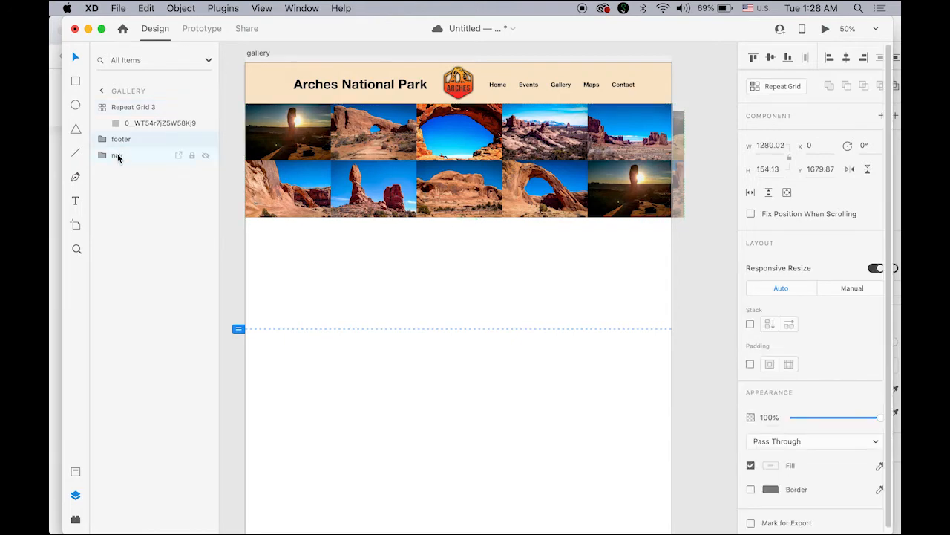
pyautogui.keyDown('shift'); pyautogui.click(117, 157); pyautogui.keyUp('shift')
pyautogui.moveTo(103, 142); pyautogui.dragTo(106, 103)
pyautogui.click(304, 266)
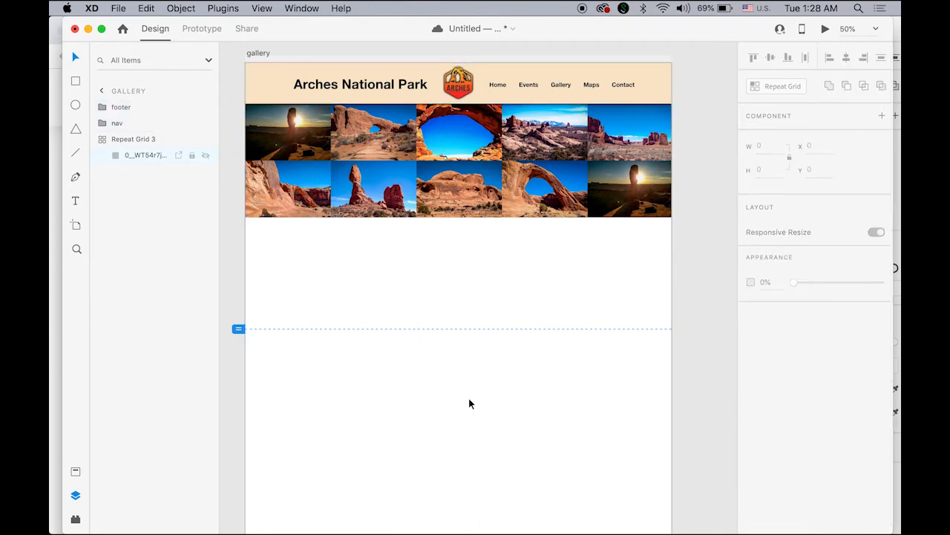
# Switch to the ArchesNP document and copy the Gallery heading and both lorem ipsum text columns from the About – 2 artboard
pyautogui.click(302, 8)
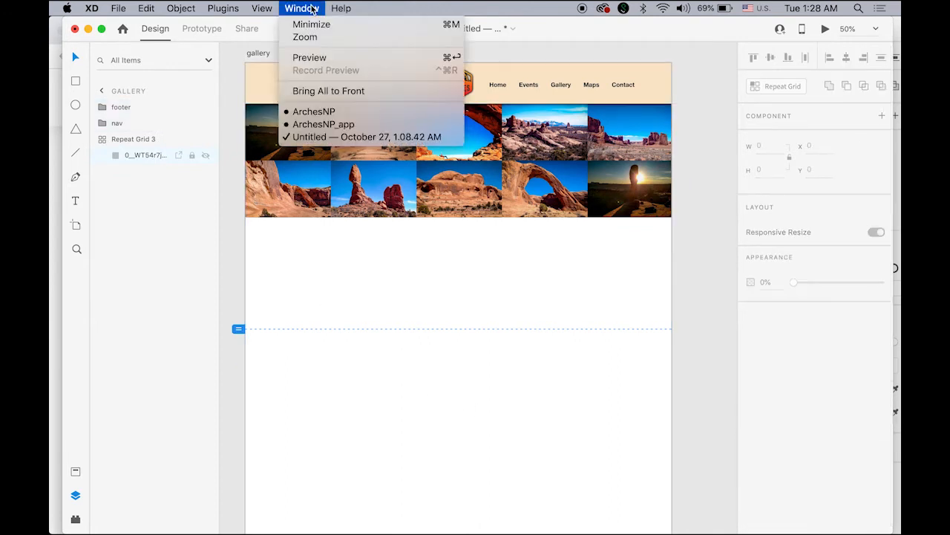
pyautogui.click(334, 112)
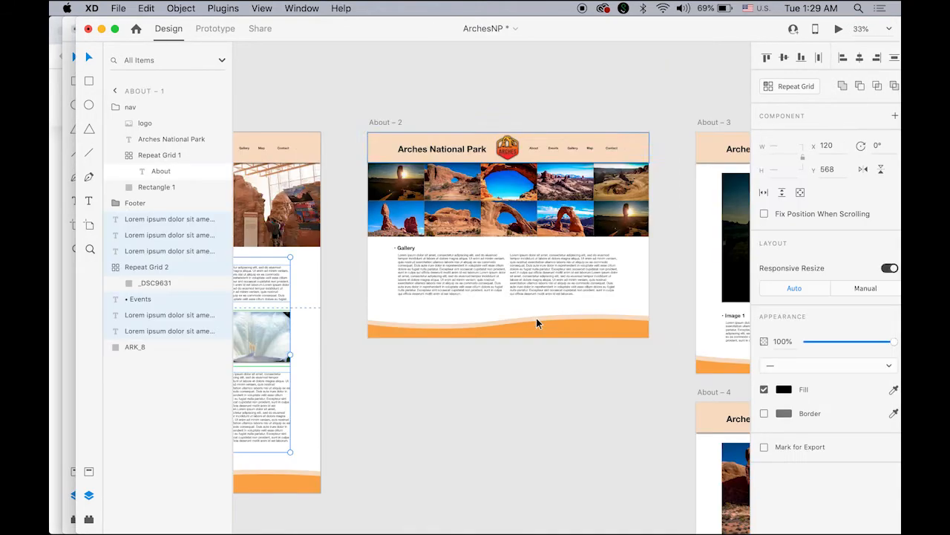
pyautogui.click(405, 249)
pyautogui.keyDown('shift'); pyautogui.click(447, 271); pyautogui.keyUp('shift')
pyautogui.keyDown('shift'); pyautogui.click(564, 278); pyautogui.keyUp('shift')
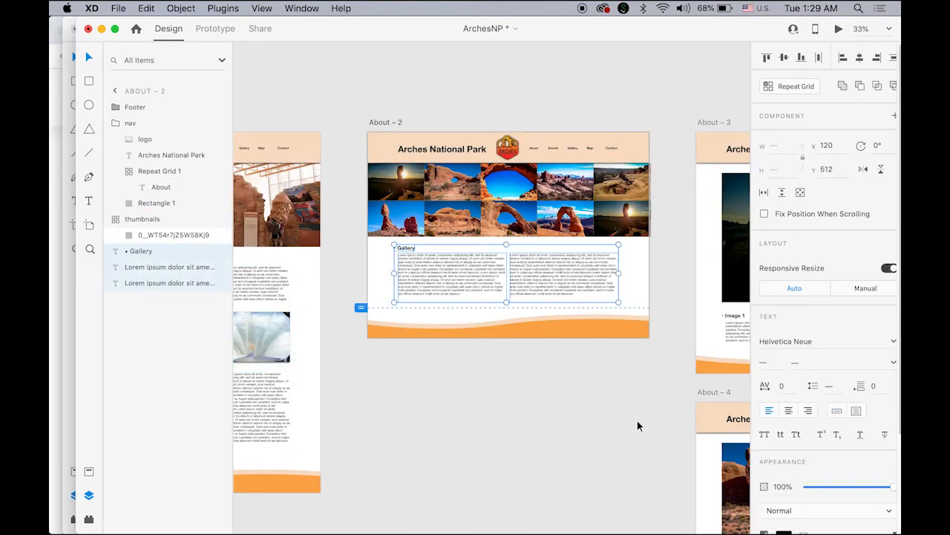
# Return to the untitled document, paste the Gallery text below the photo grid, and move it up to about X 119, Y 497
pyautogui.click(302, 8)
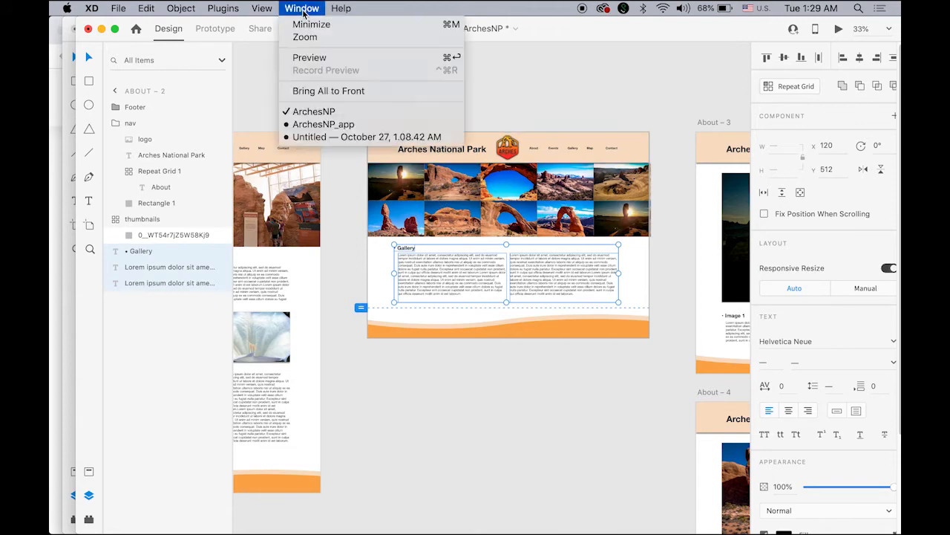
pyautogui.click(357, 137)
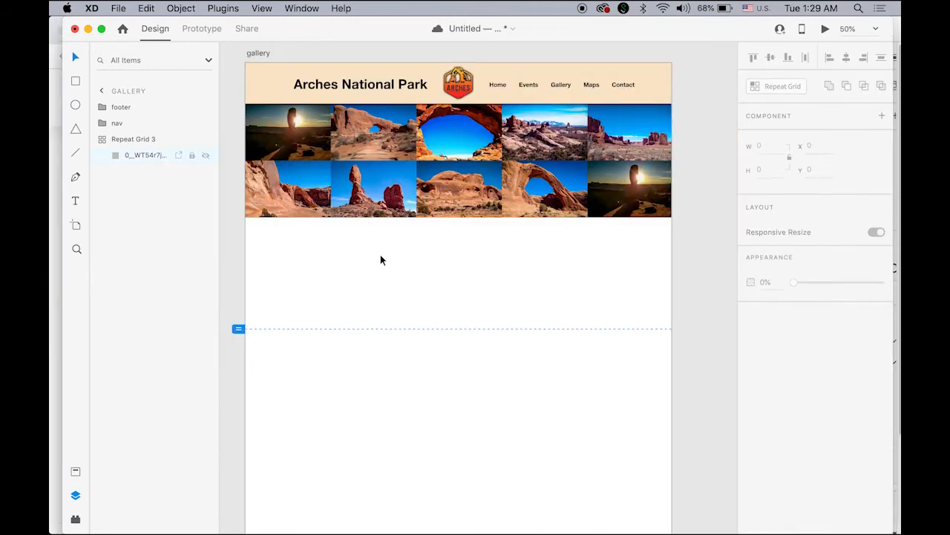
pyautogui.press('super+v')
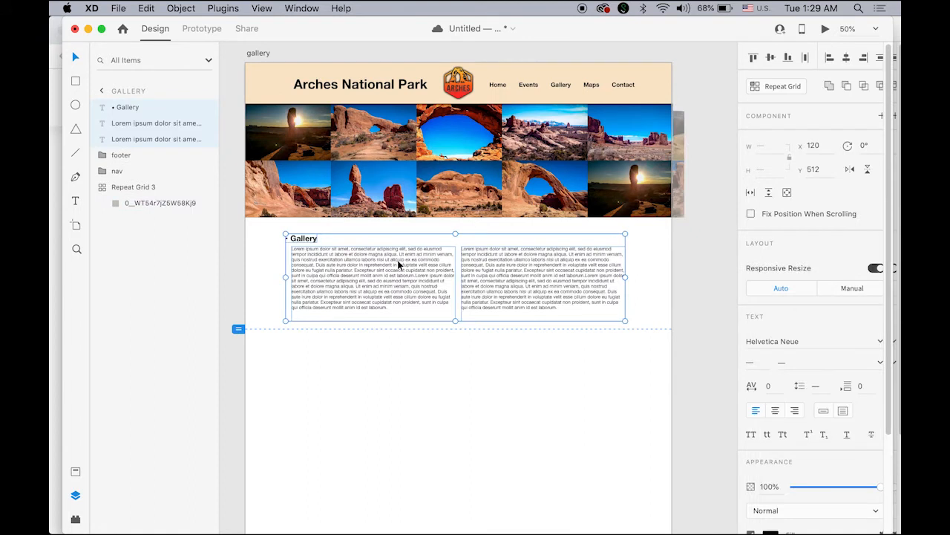
pyautogui.moveTo(397, 252); pyautogui.dragTo(397, 254)
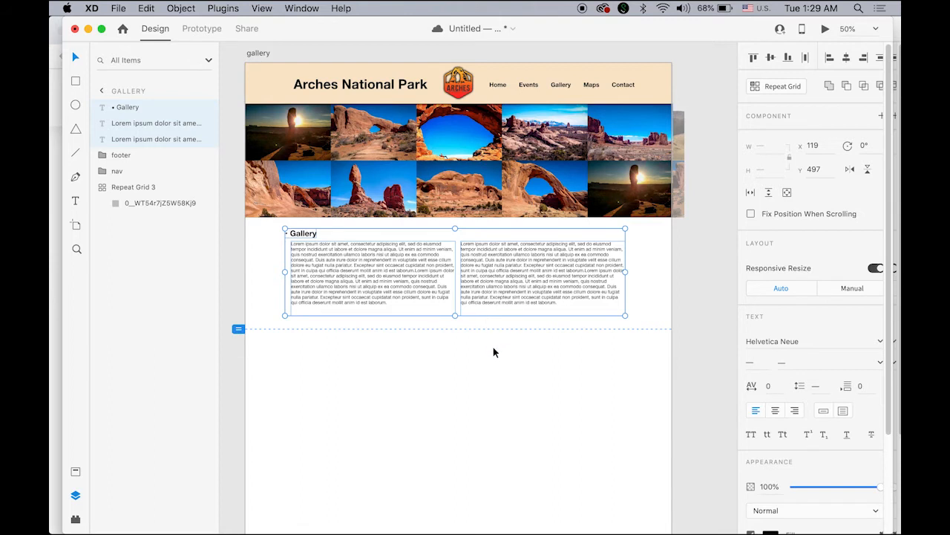
# Move the footer up the gallery artboard to just below the Gallery text, at about Y 782
pyautogui.scroll(-3, 539, 349)
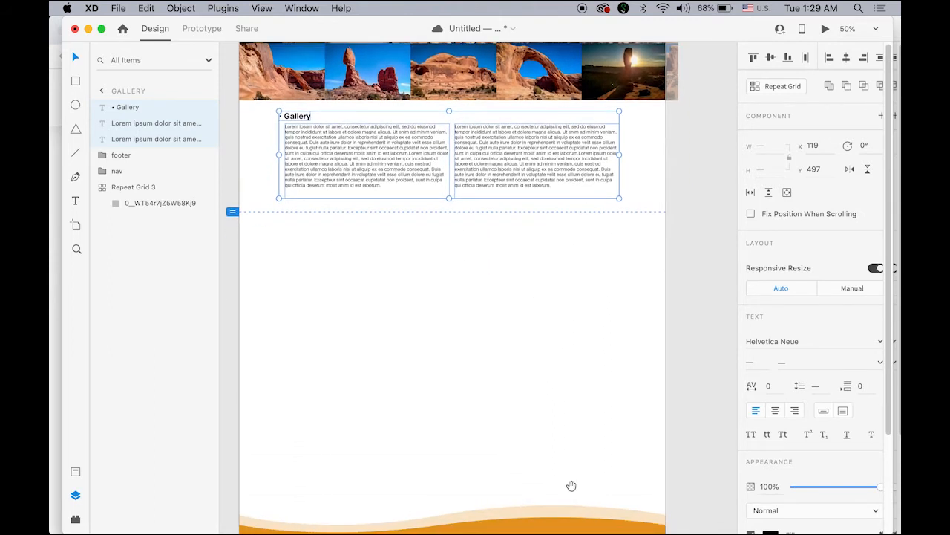
pyautogui.click(568, 523)
pyautogui.moveTo(569, 523); pyautogui.dragTo(542, 219)
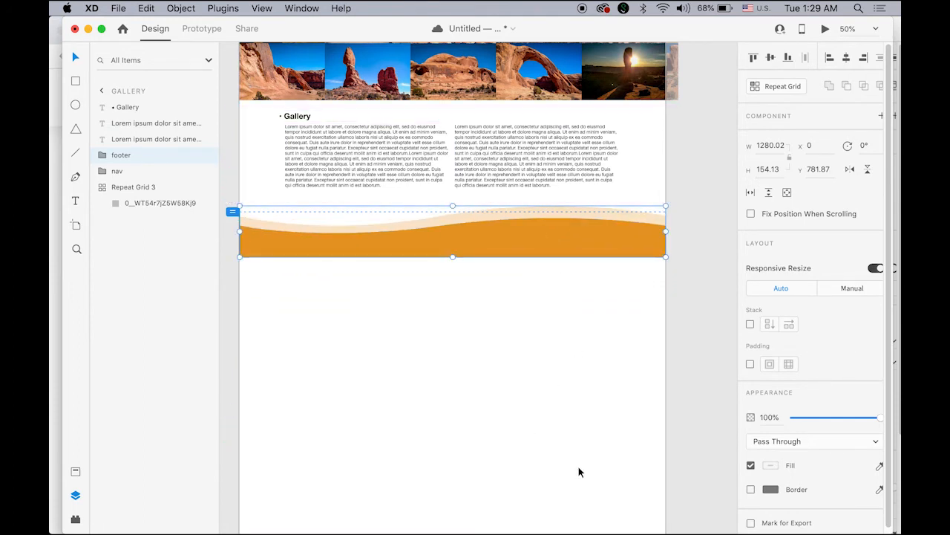
pyautogui.moveTo(404, 360); pyautogui.dragTo(403, 290)
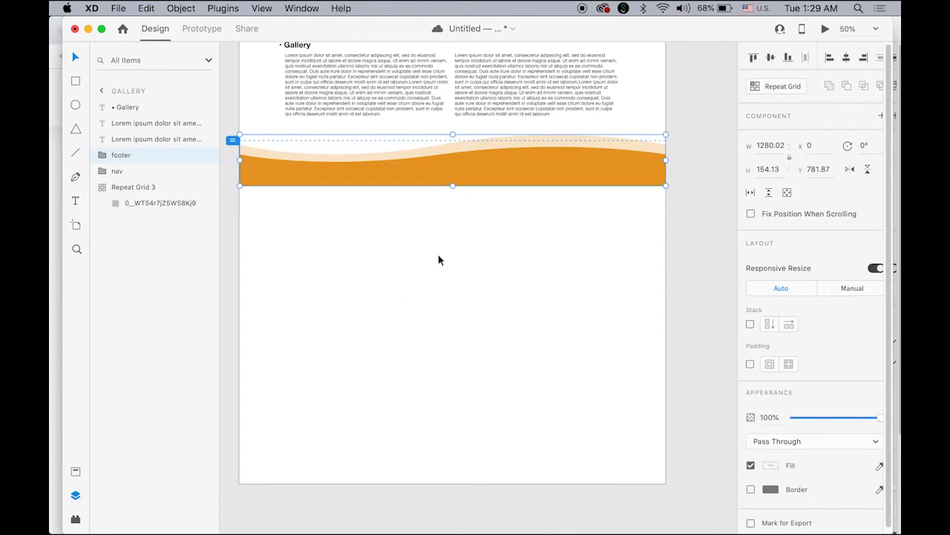
pyautogui.keyDown('alt'); pyautogui.keyDown('super'); pyautogui.click(413, 256); pyautogui.keyUp('super'); pyautogui.keyUp('alt')
pyautogui.moveTo(456, 282); pyautogui.dragTo(484, 369)
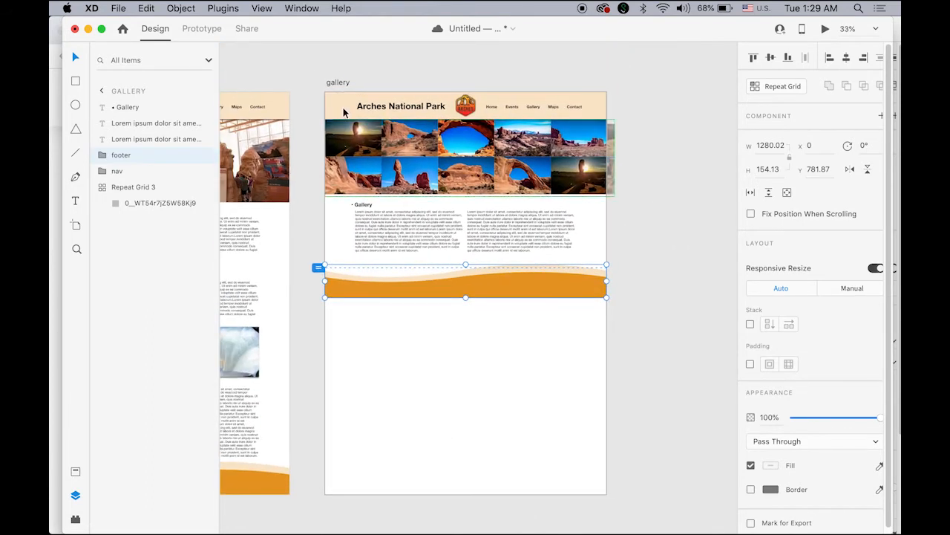
# Shorten the gallery artboard to a height of about 934 so it ends at the footer's lower edge
pyautogui.click(334, 81)
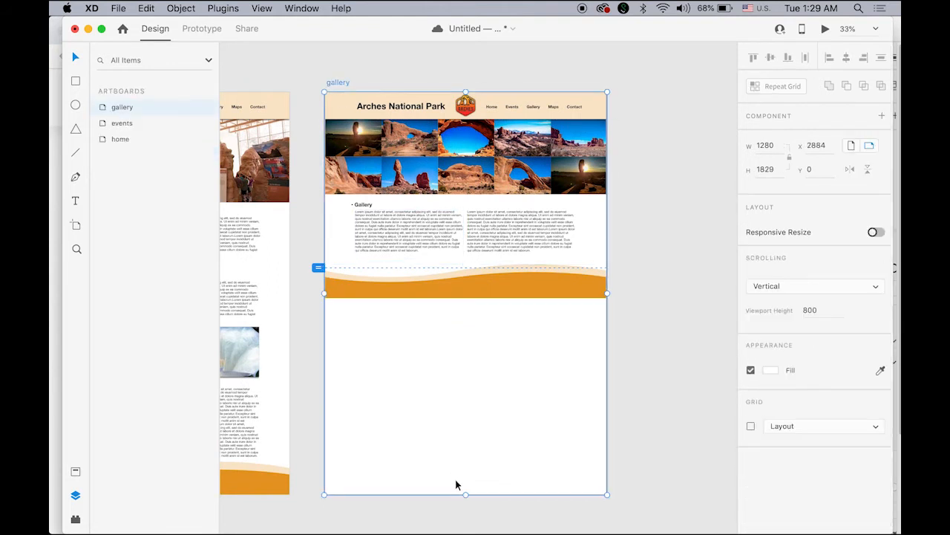
pyautogui.moveTo(467, 494); pyautogui.dragTo(471, 298)
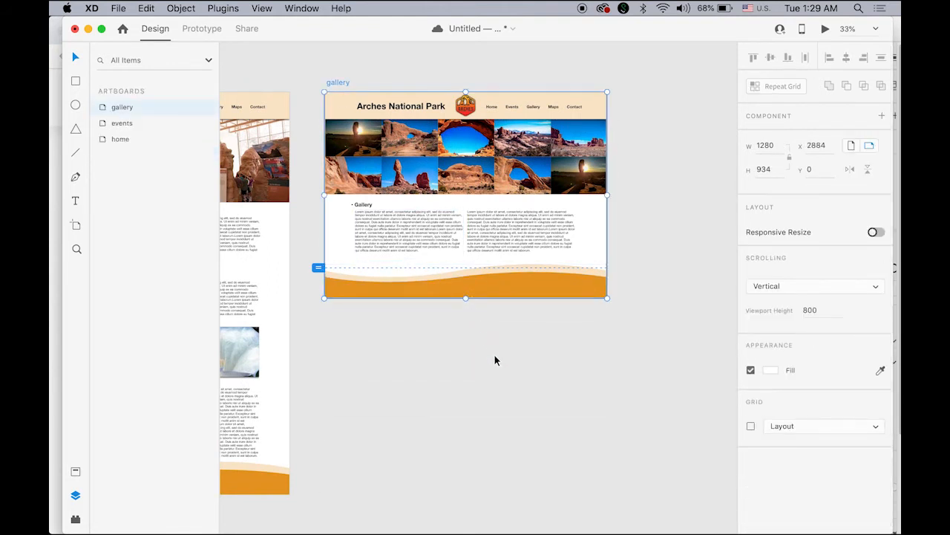
pyautogui.click(494, 355)
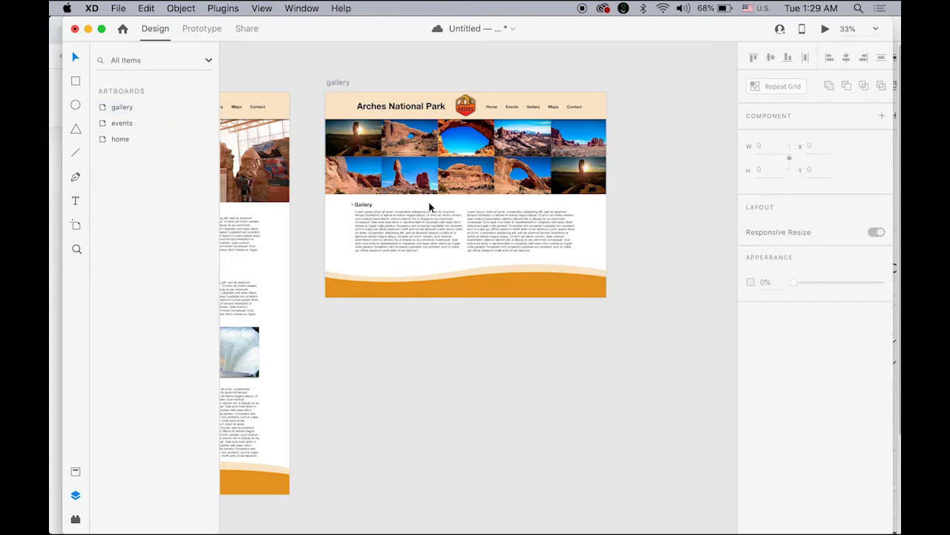
# Move the footer and nav layers above the Gallery text layers in the gallery artboard's layer order
pyautogui.click(118, 155)
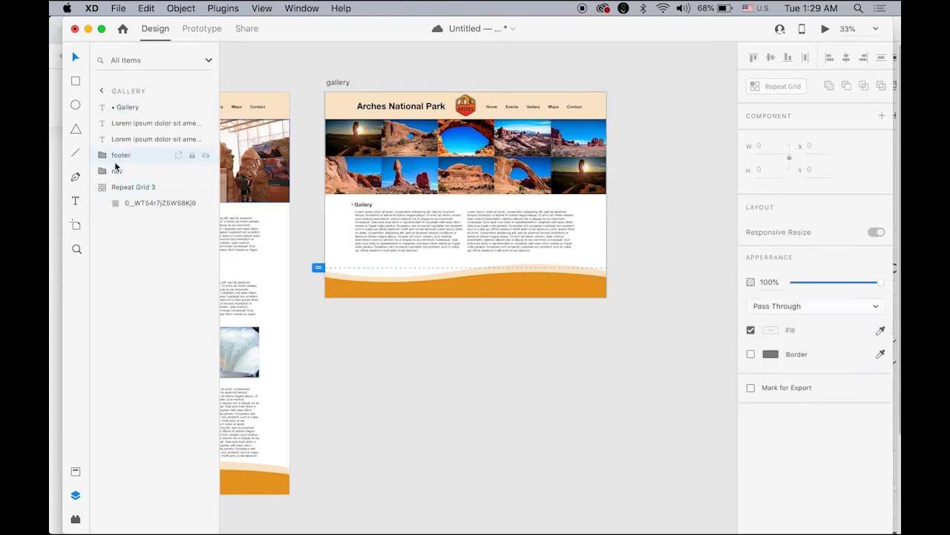
pyautogui.keyDown('shift'); pyautogui.click(113, 174); pyautogui.keyUp('shift')
pyautogui.moveTo(103, 156); pyautogui.dragTo(104, 100)
pyautogui.click(459, 404)
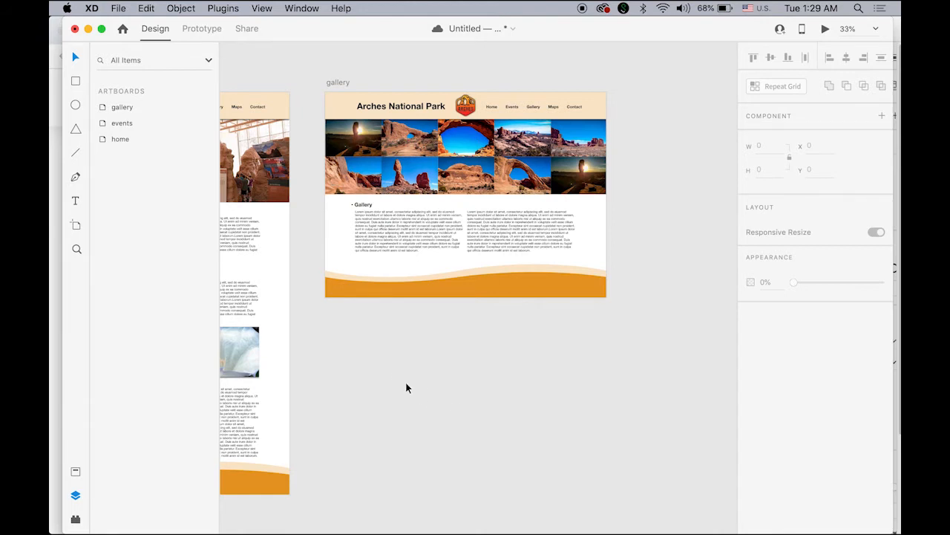
# Bring the home, events and gallery artboards into view and switch to Prototype mode
pyautogui.moveTo(350, 355); pyautogui.dragTo(403, 366)
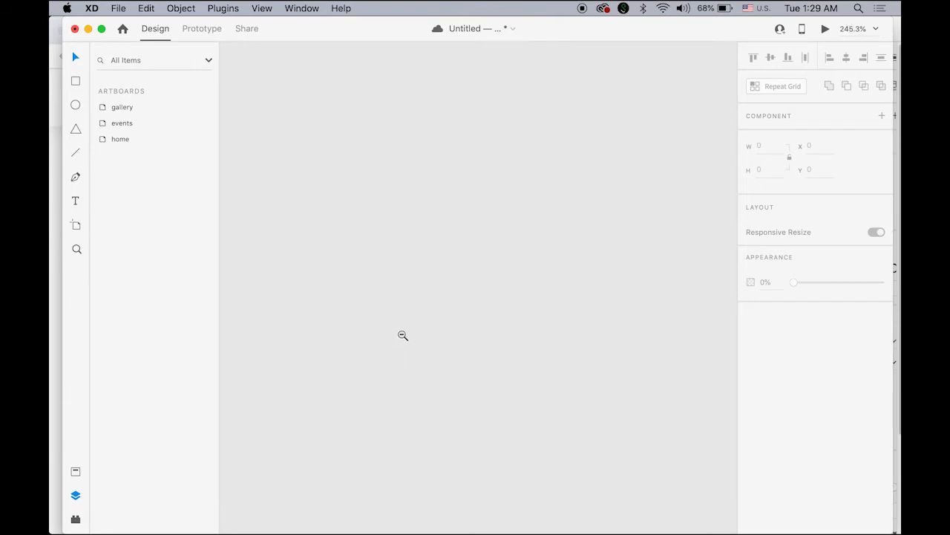
pyautogui.keyDown('alt'); pyautogui.keyDown('super'); pyautogui.click(366, 320); pyautogui.keyUp('super'); pyautogui.keyUp('alt')
pyautogui.keyDown('alt'); pyautogui.keyDown('super'); pyautogui.click(366, 320); pyautogui.keyUp('super'); pyautogui.keyUp('alt')
pyautogui.keyDown('alt'); pyautogui.keyDown('super'); pyautogui.click(366, 320); pyautogui.keyUp('super'); pyautogui.keyUp('alt')
pyautogui.keyDown('alt'); pyautogui.keyDown('super'); pyautogui.click(366, 319); pyautogui.keyUp('super'); pyautogui.keyUp('alt')
pyautogui.keyDown('alt'); pyautogui.keyDown('super'); pyautogui.click(378, 303); pyautogui.keyUp('super'); pyautogui.keyUp('alt')
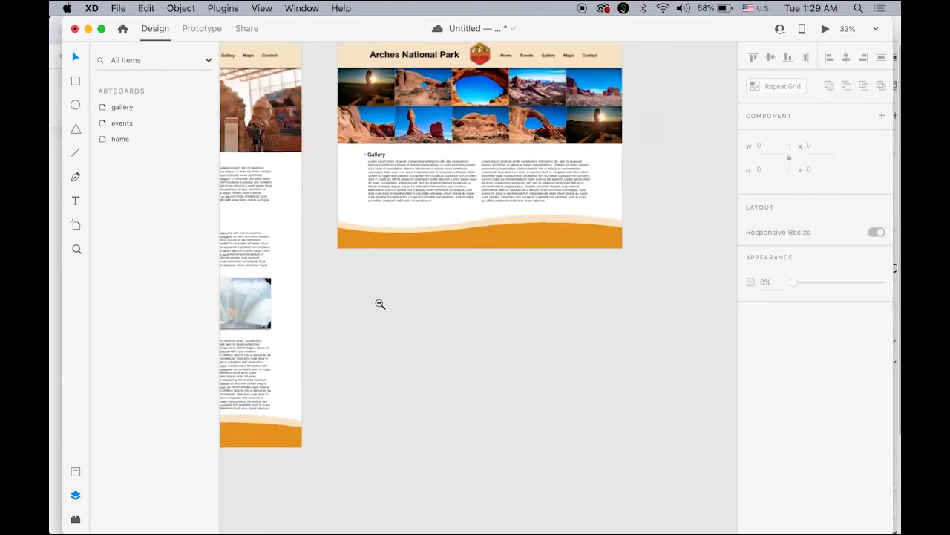
pyautogui.keyDown('alt'); pyautogui.keyDown('super'); pyautogui.click(378, 304); pyautogui.keyUp('super'); pyautogui.keyUp('alt')
pyautogui.keyDown('alt'); pyautogui.keyDown('super'); pyautogui.click(377, 304); pyautogui.keyUp('super'); pyautogui.keyUp('alt')
pyautogui.moveTo(390, 308); pyautogui.dragTo(511, 324)
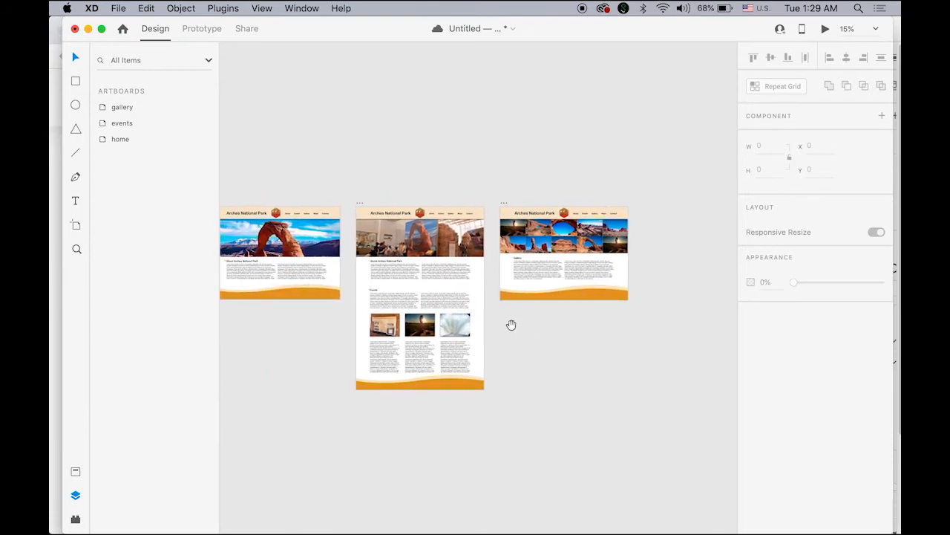
pyautogui.click(201, 30)
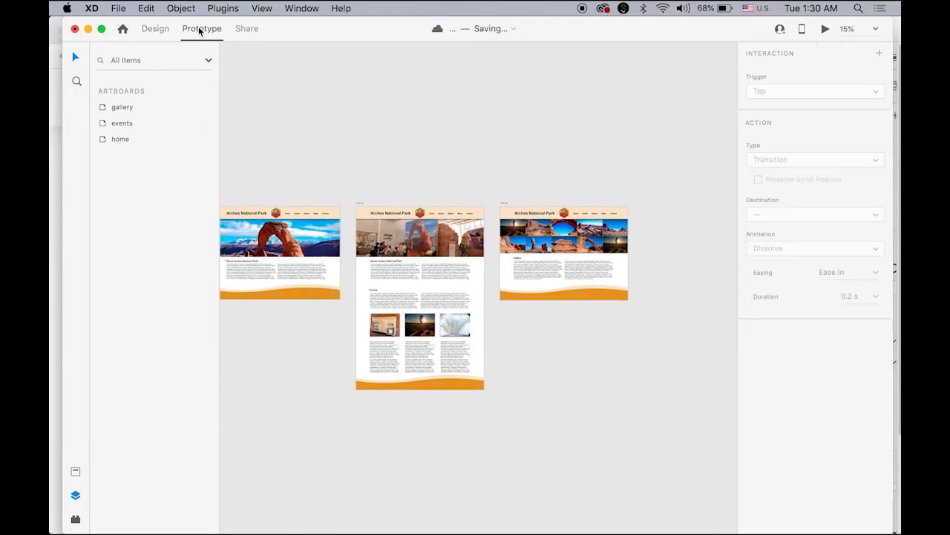
# Link the Gallery item in the home artboard's nav to the gallery artboard with a tap transition
pyautogui.keyDown('super'); pyautogui.click(327, 227); pyautogui.keyUp('super')
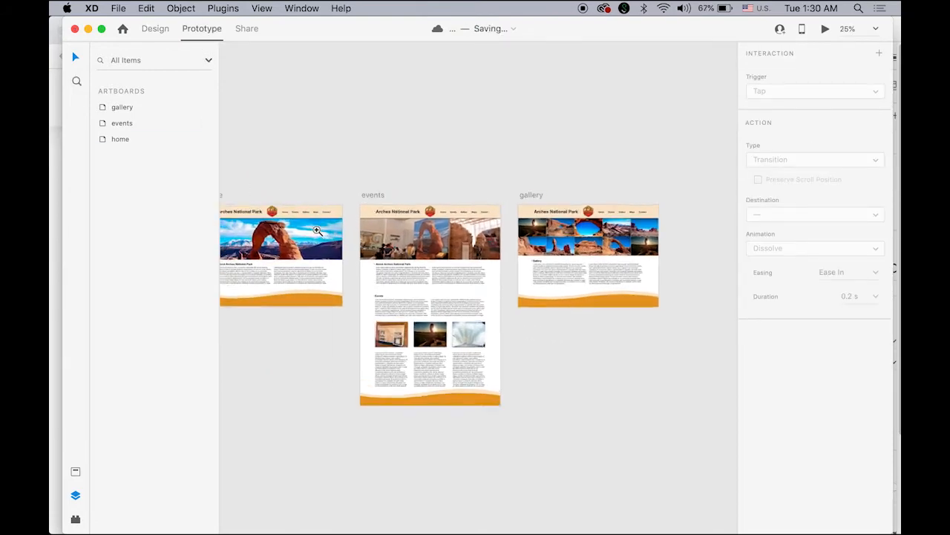
pyautogui.keyDown('super'); pyautogui.click(336, 224); pyautogui.keyUp('super')
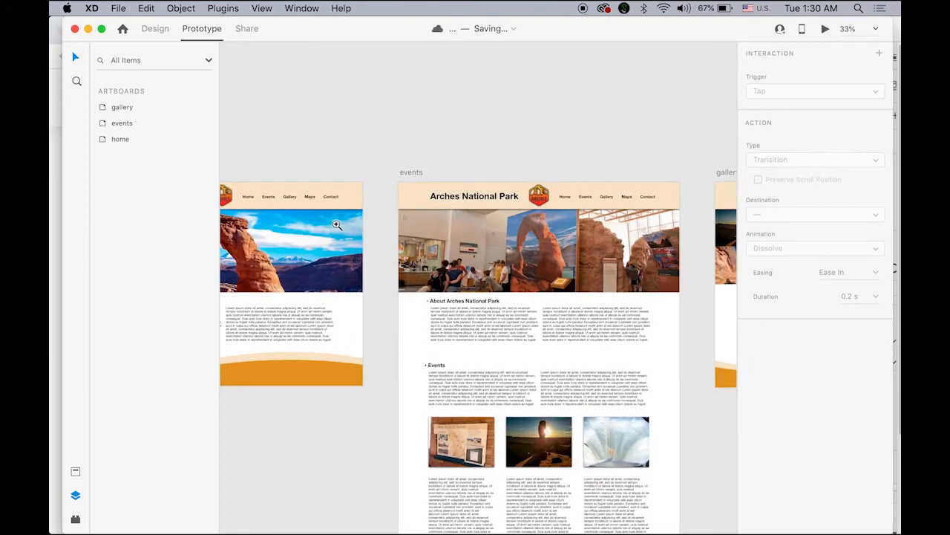
pyautogui.click(292, 195)
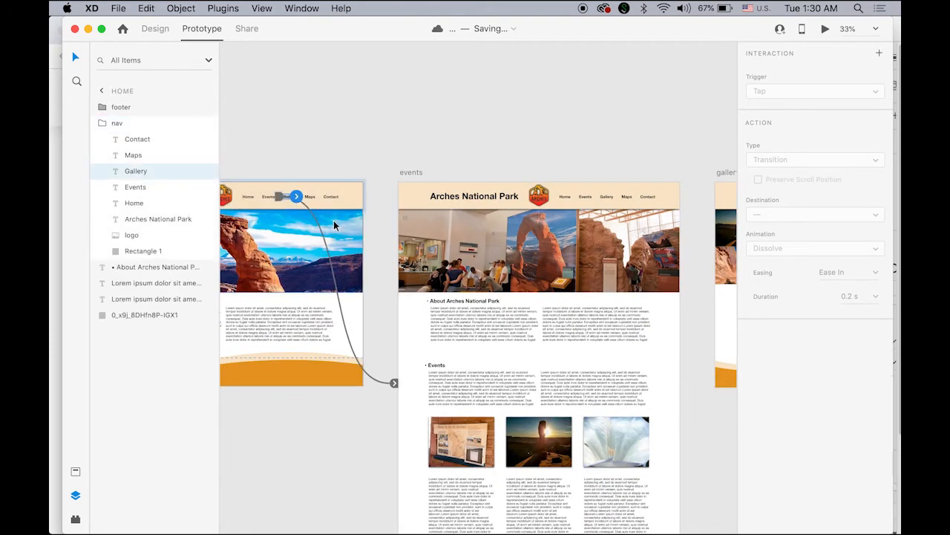
pyautogui.click(312, 164)
pyautogui.click(292, 196)
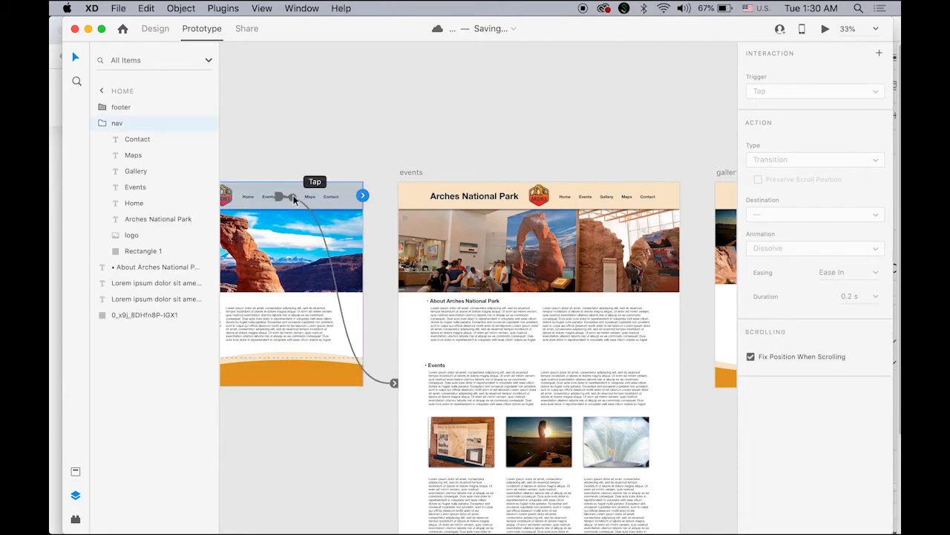
pyautogui.keyDown('super'); pyautogui.click(298, 189); pyautogui.keyUp('super')
pyautogui.keyDown('super'); pyautogui.click(297, 210); pyautogui.keyUp('super')
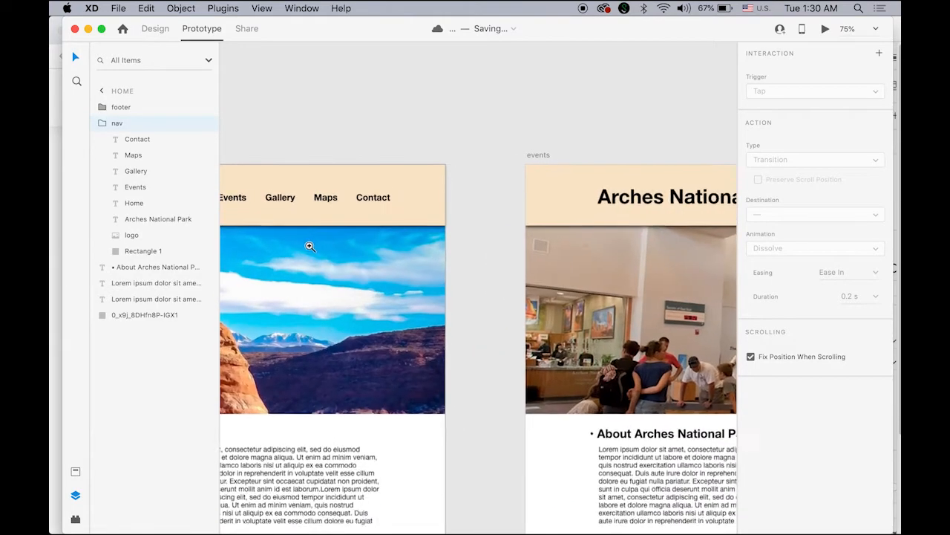
pyautogui.click(291, 197)
pyautogui.click(292, 198)
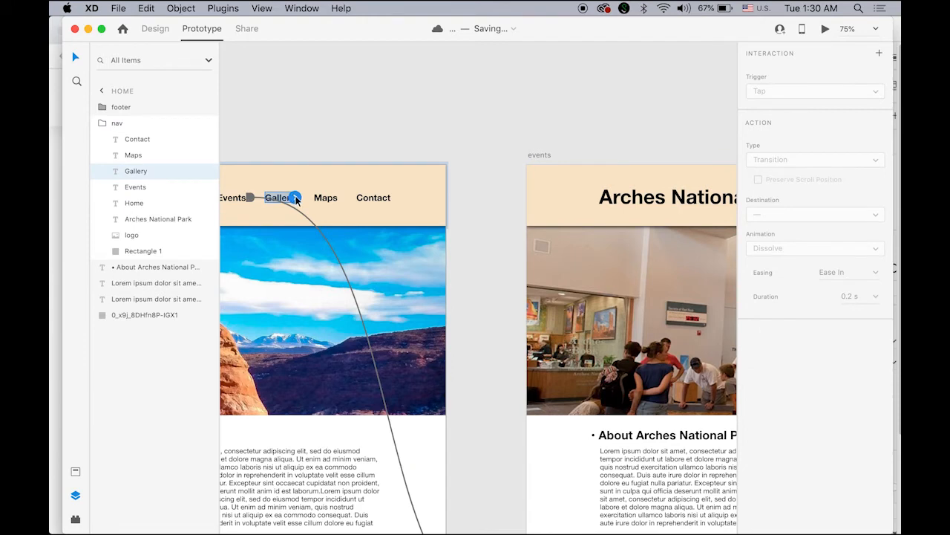
pyautogui.moveTo(295, 198); pyautogui.dragTo(672, 276)
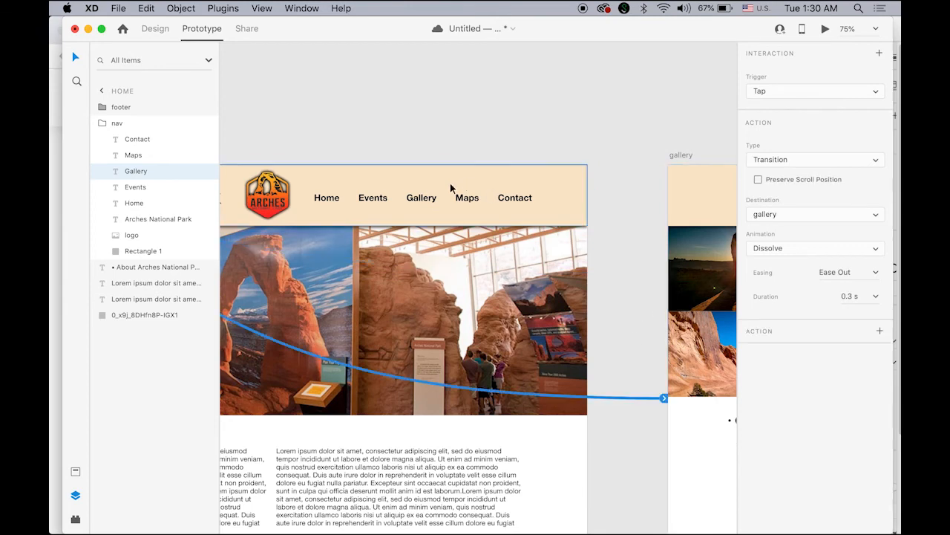
# Link the Gallery item in the events artboard's nav to the gallery artboard with a tap transition
pyautogui.click(423, 197)
pyautogui.click(424, 199)
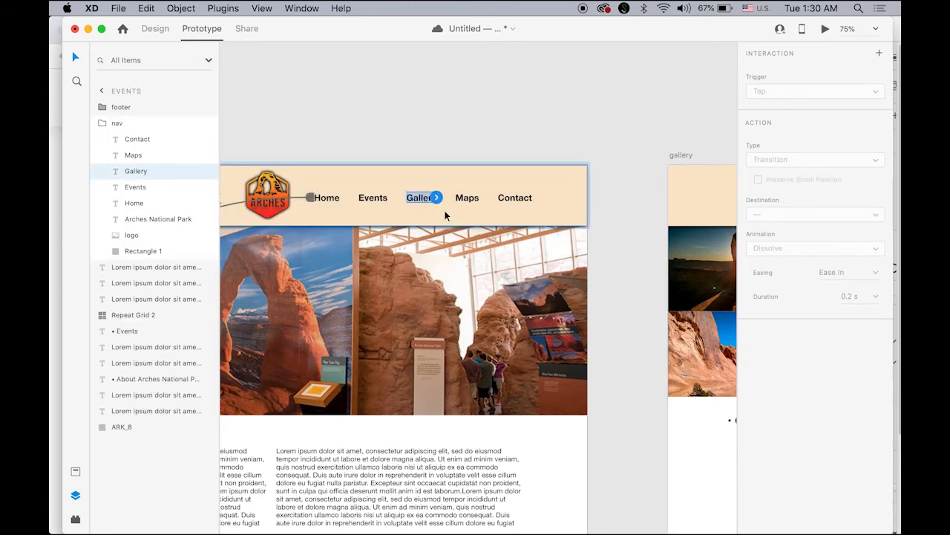
pyautogui.moveTo(438, 198); pyautogui.dragTo(681, 292)
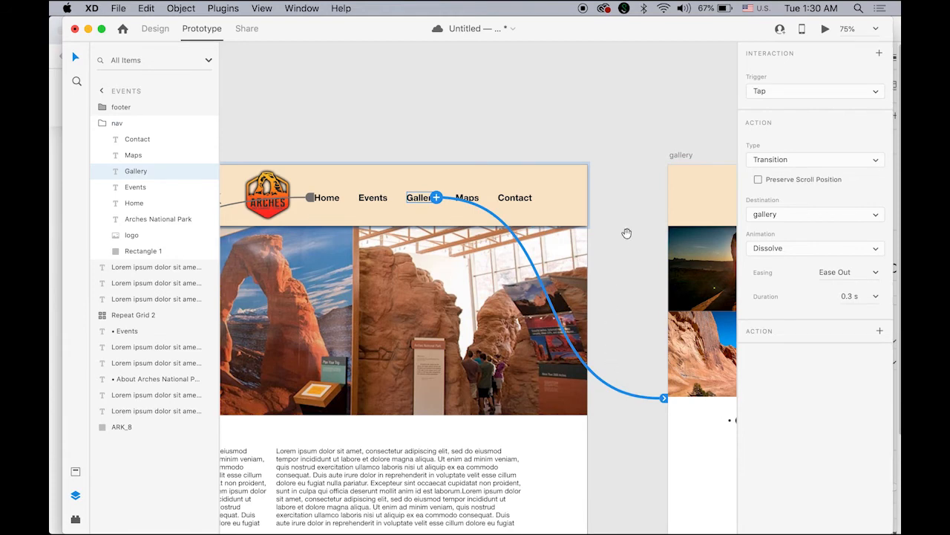
# Link the Home item in the gallery artboard's nav to the home artboard with a tap transition
pyautogui.moveTo(626, 233); pyautogui.dragTo(383, 259)
pyautogui.moveTo(588, 245); pyautogui.dragTo(386, 225)
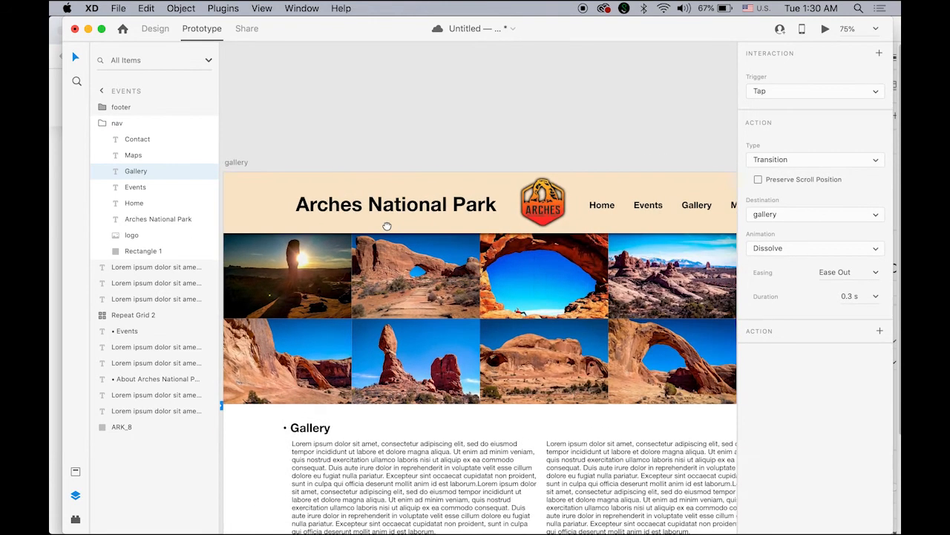
pyautogui.click(607, 213)
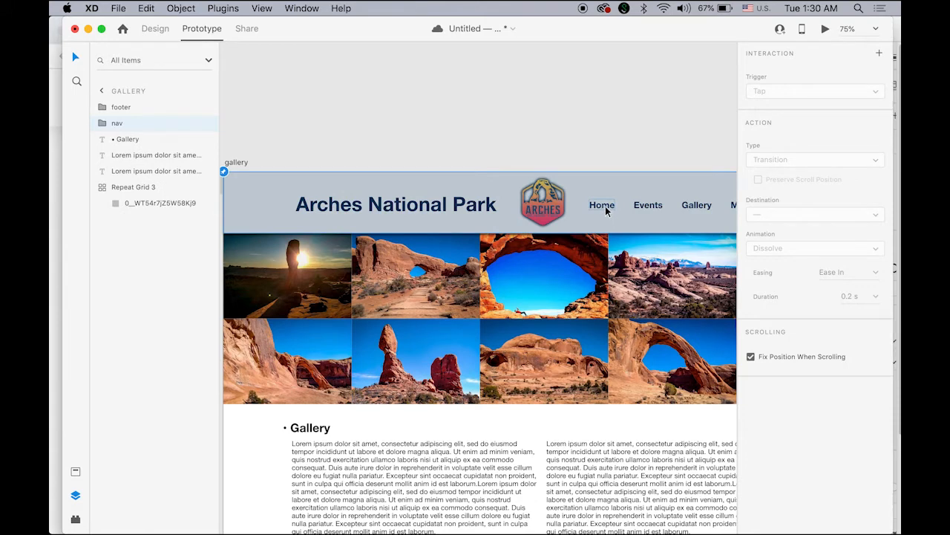
pyautogui.doubleClick(606, 212)
pyautogui.moveTo(614, 204); pyautogui.dragTo(319, 364)
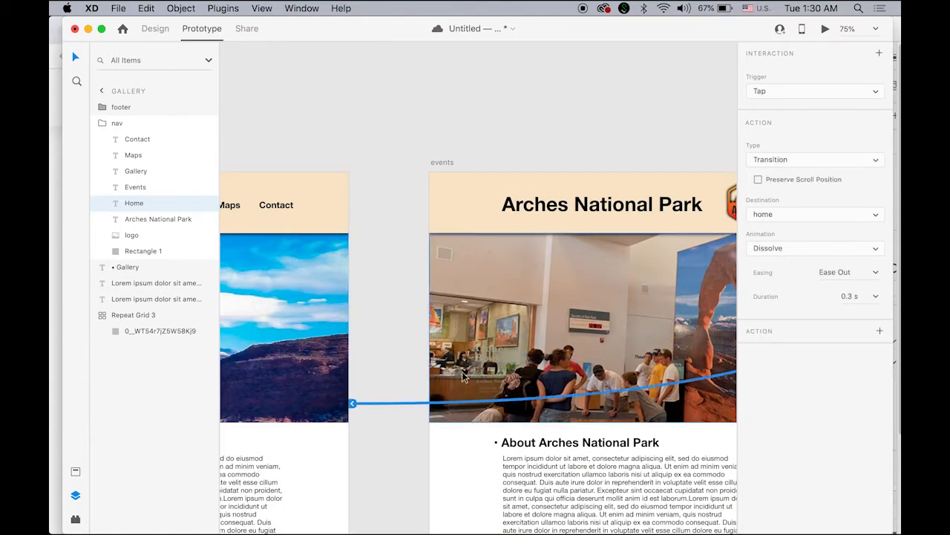
# Link the Events item in the gallery artboard's nav to the events artboard with a tap transition
pyautogui.moveTo(605, 309); pyautogui.dragTo(208, 290)
pyautogui.moveTo(516, 290); pyautogui.dragTo(133, 289)
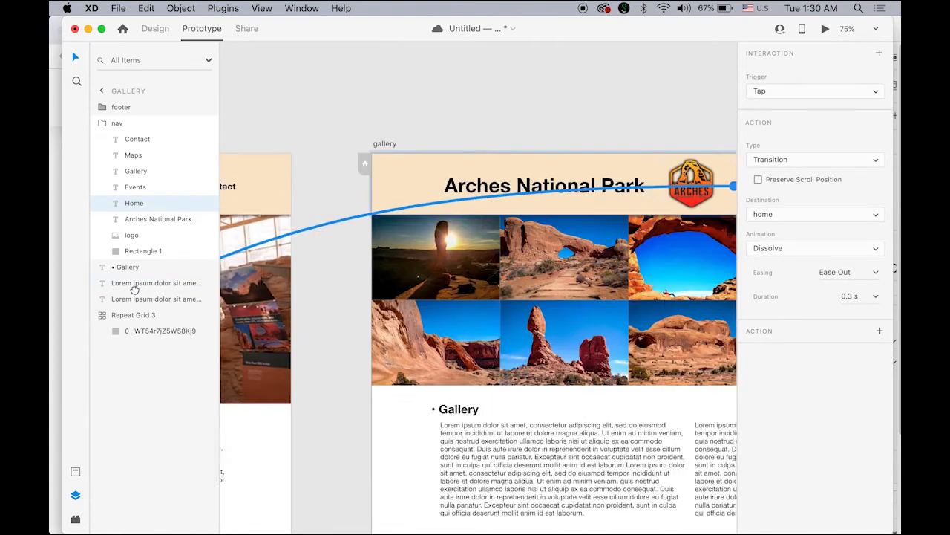
pyautogui.moveTo(416, 284); pyautogui.dragTo(281, 281)
pyautogui.hscroll(5, 282, 281)
pyautogui.click(458, 188)
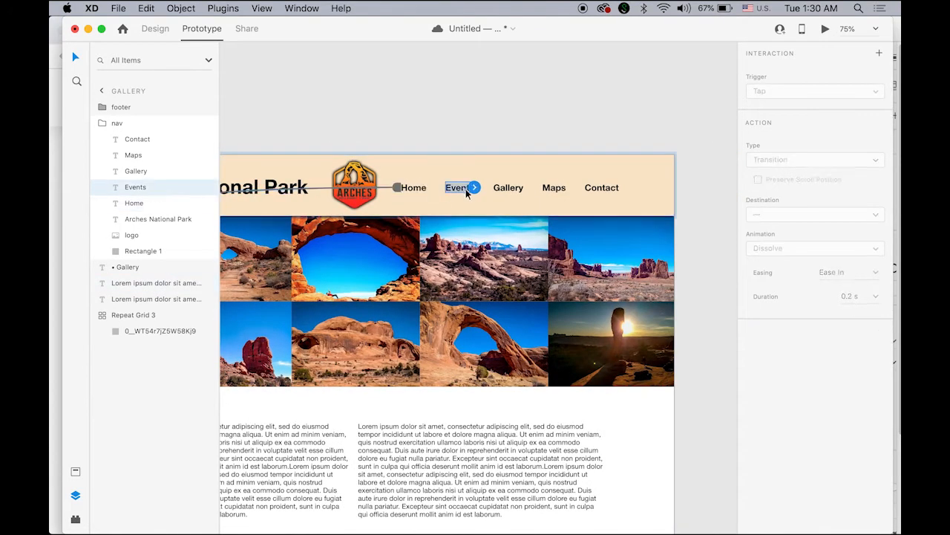
pyautogui.moveTo(477, 192); pyautogui.dragTo(428, 385)
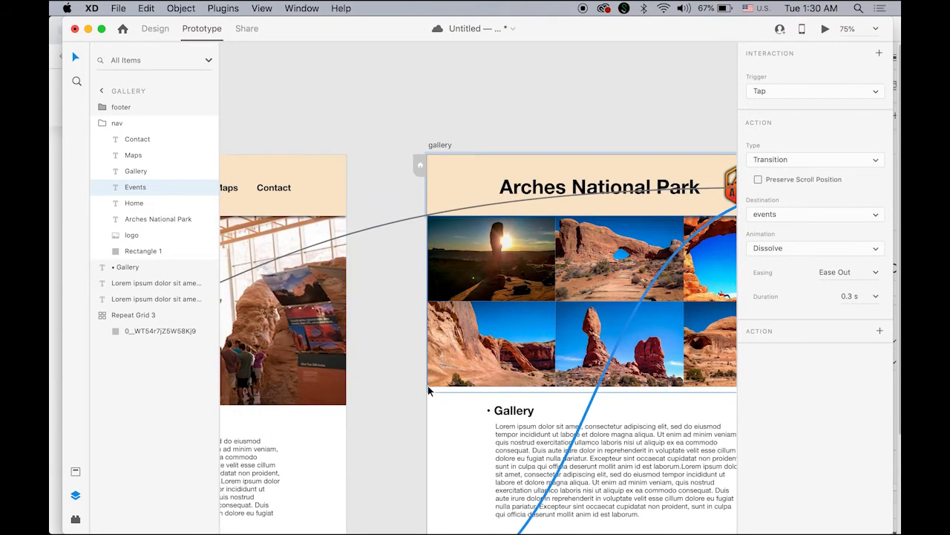
pyautogui.click(367, 112)
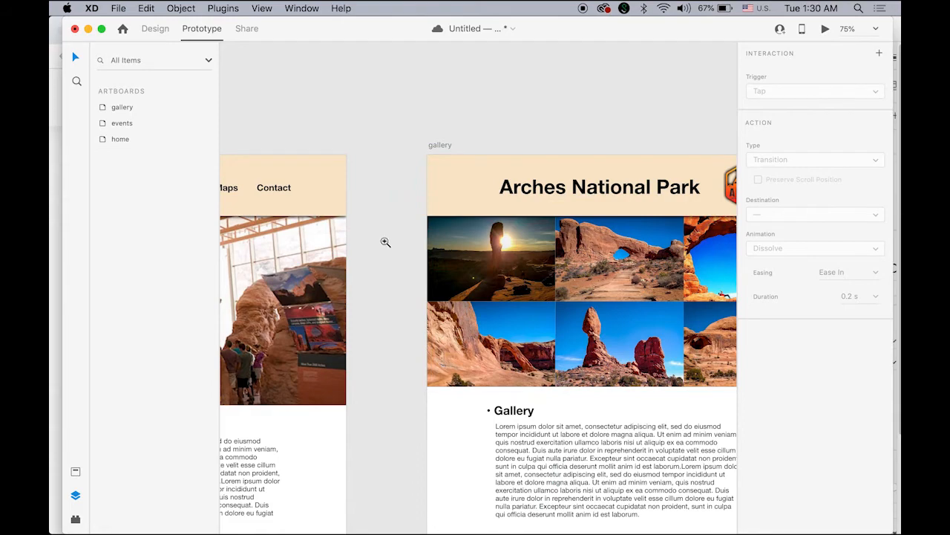
# Open a preview of the prototype starting from the home artboard
pyautogui.scroll(-10, 385, 242)
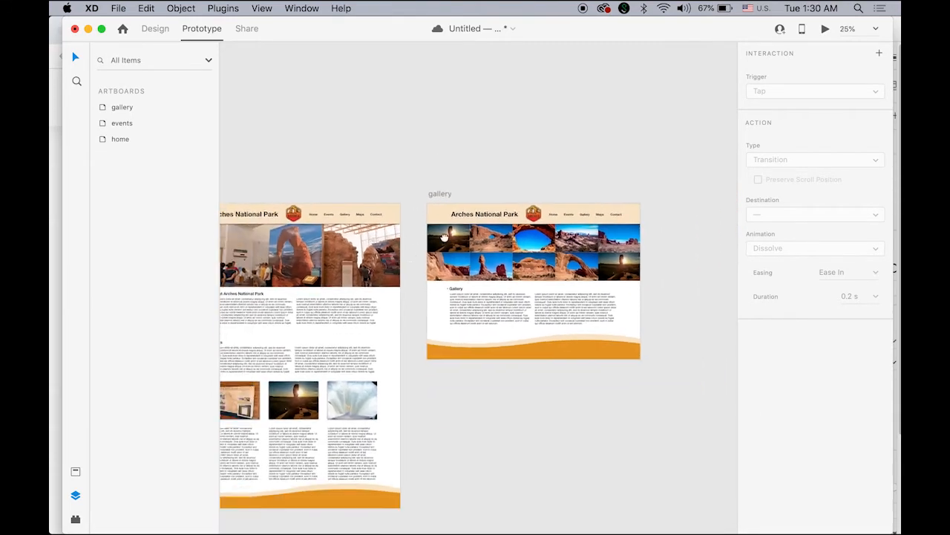
pyautogui.scroll(-5, 444, 237)
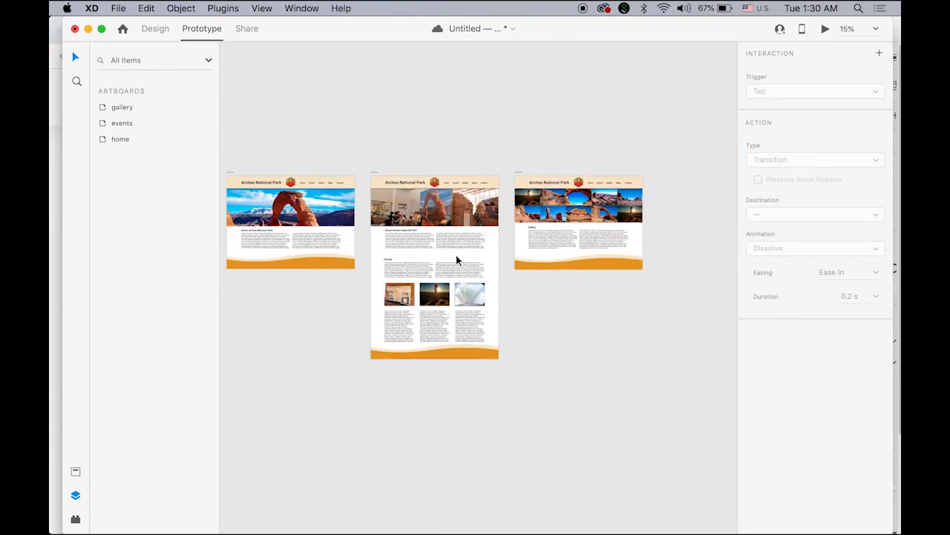
pyautogui.moveTo(455, 255); pyautogui.dragTo(493, 236)
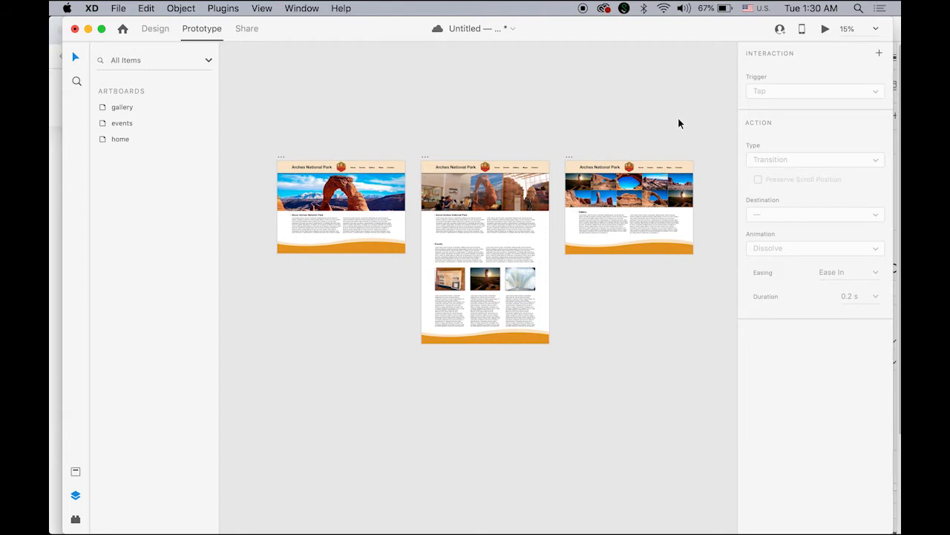
pyautogui.click(312, 179)
pyautogui.click(825, 29)
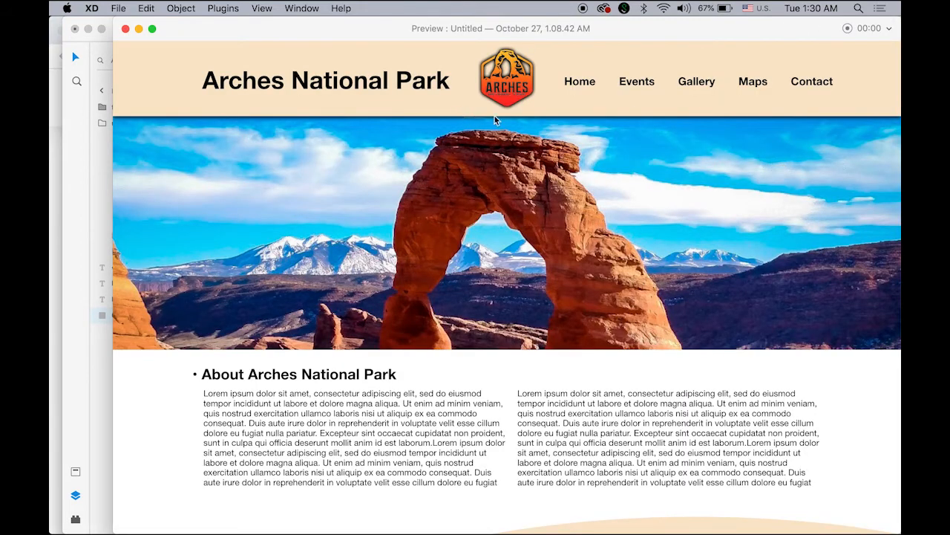
# Test the Events, Gallery and Home nav links in the preview and look through the gallery page down to its footer
pyautogui.click(632, 83)
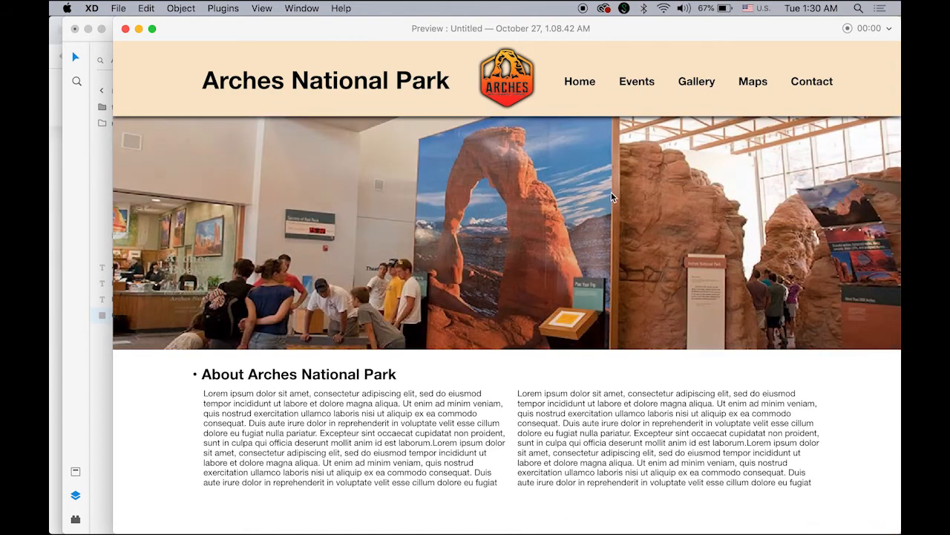
pyautogui.click(697, 83)
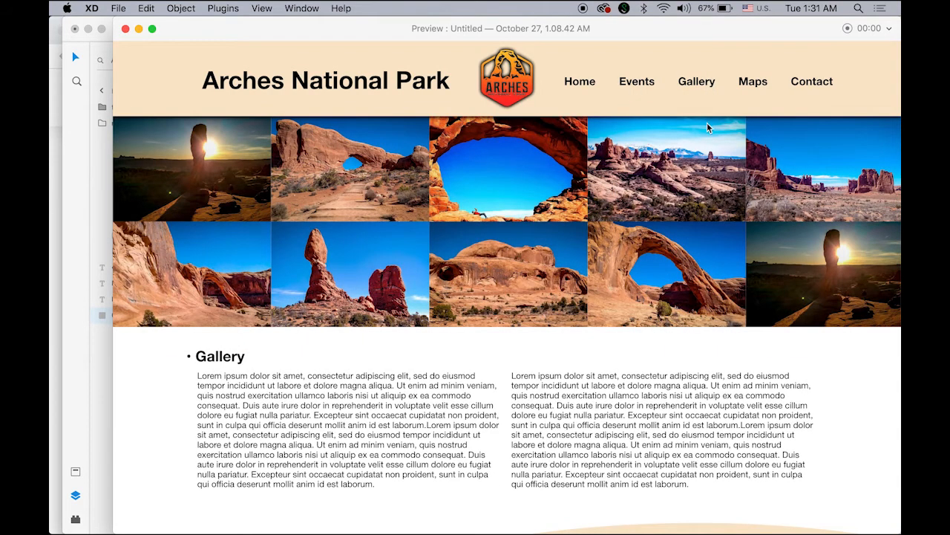
pyautogui.click(628, 85)
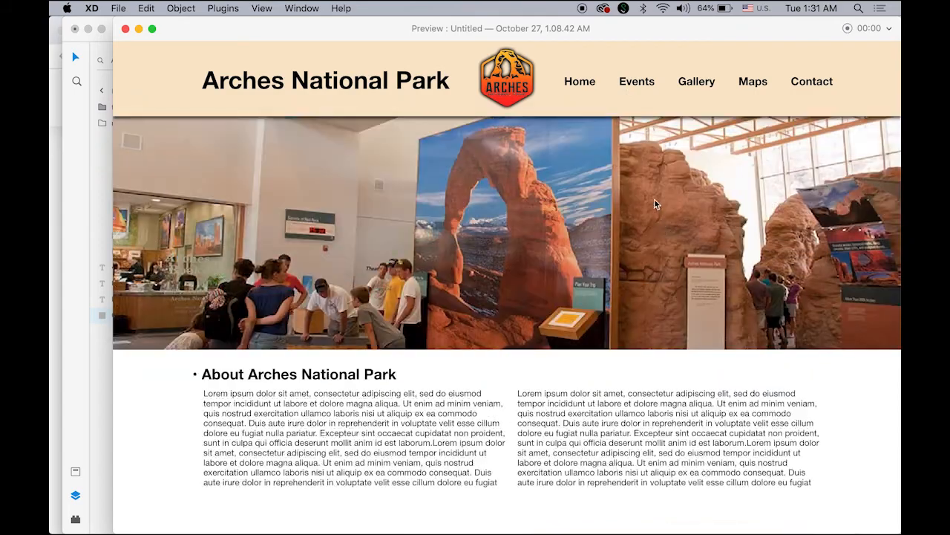
pyautogui.click(583, 87)
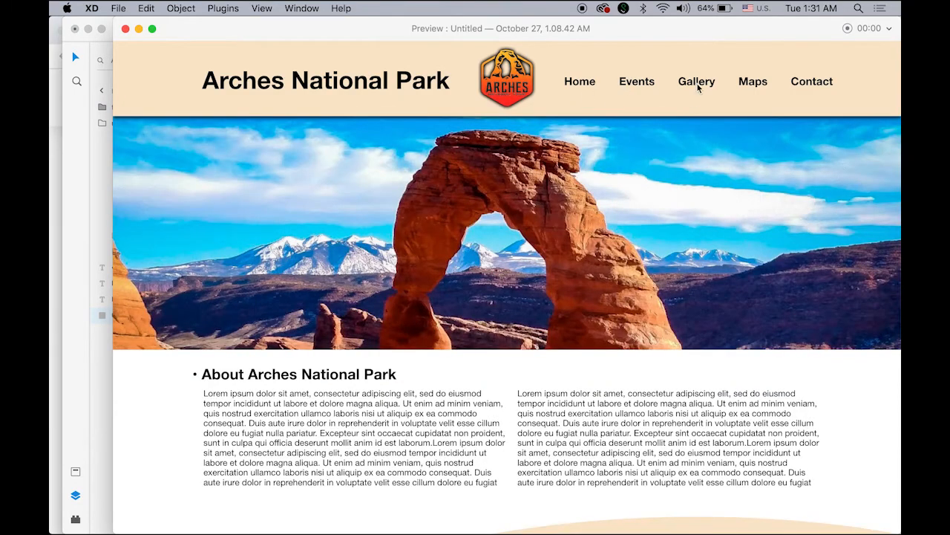
pyautogui.click(698, 88)
pyautogui.click(634, 82)
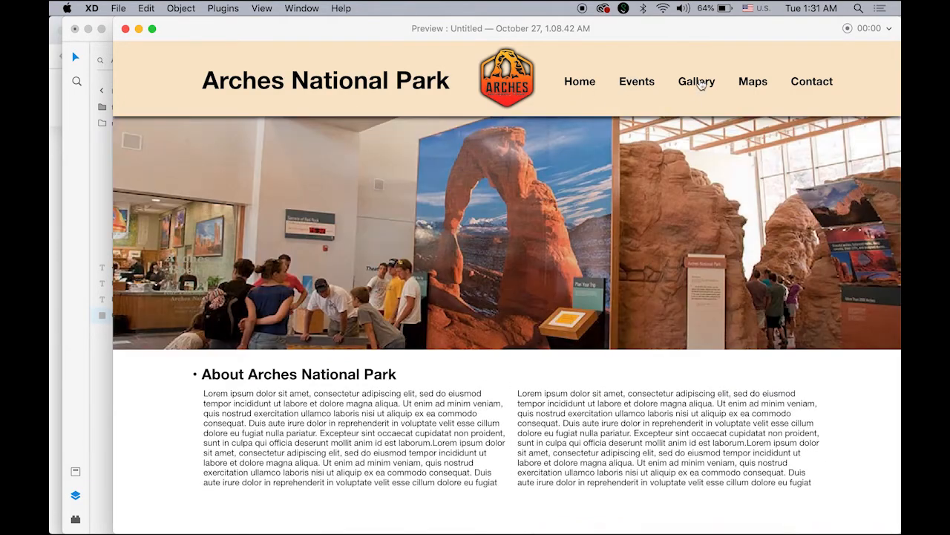
pyautogui.click(700, 85)
pyautogui.scroll(-2, 662, 236)
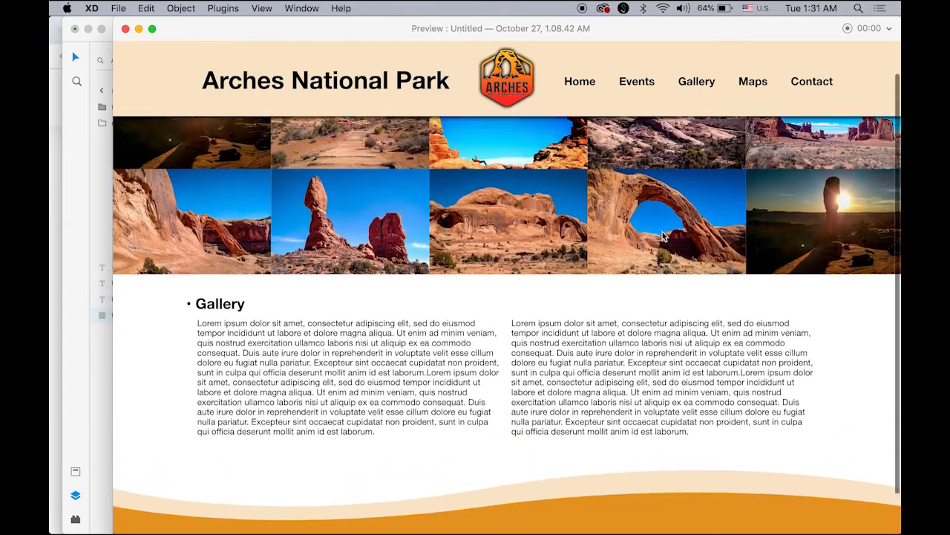
# Look over the gallery page in the preview from thumbnails to footer, and close the preview
pyautogui.scroll(2, 662, 236)
pyautogui.scroll(-3, 662, 236)
pyautogui.scroll(3, 663, 236)
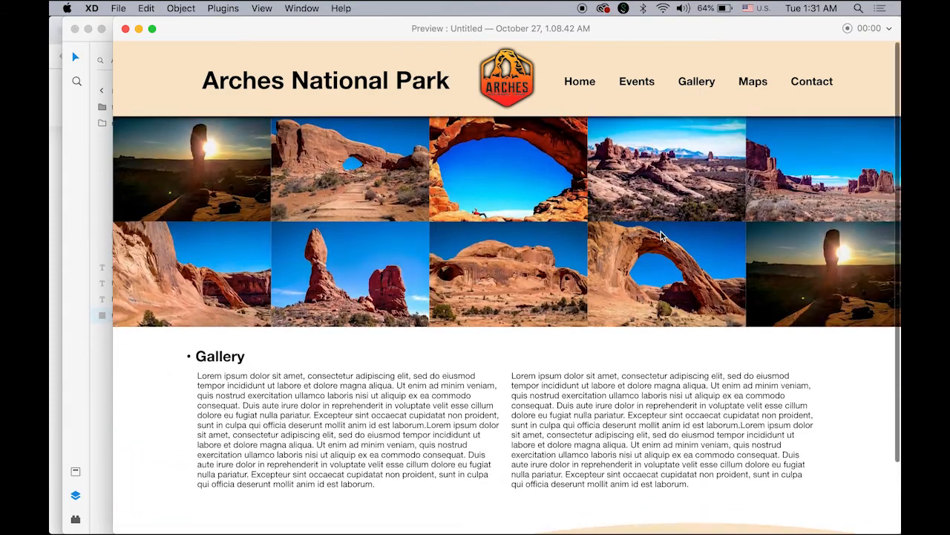
pyautogui.scroll(-3, 662, 236)
pyautogui.scroll(3, 662, 237)
pyautogui.click(125, 29)
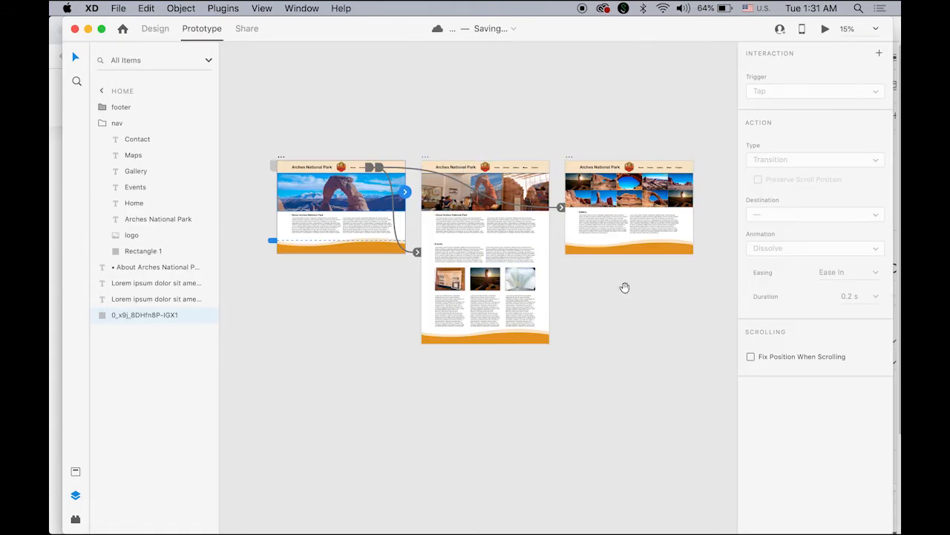
# Examine the image detail artboards beside the gallery page in the ArchesNP document, and return to the untitled prototype document
pyautogui.moveTo(625, 287); pyautogui.dragTo(449, 298)
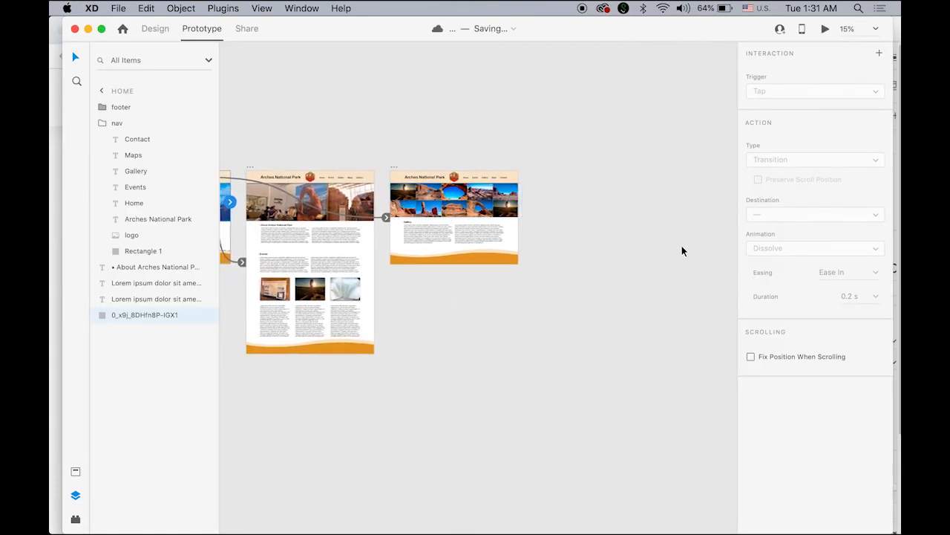
pyautogui.click(293, 8)
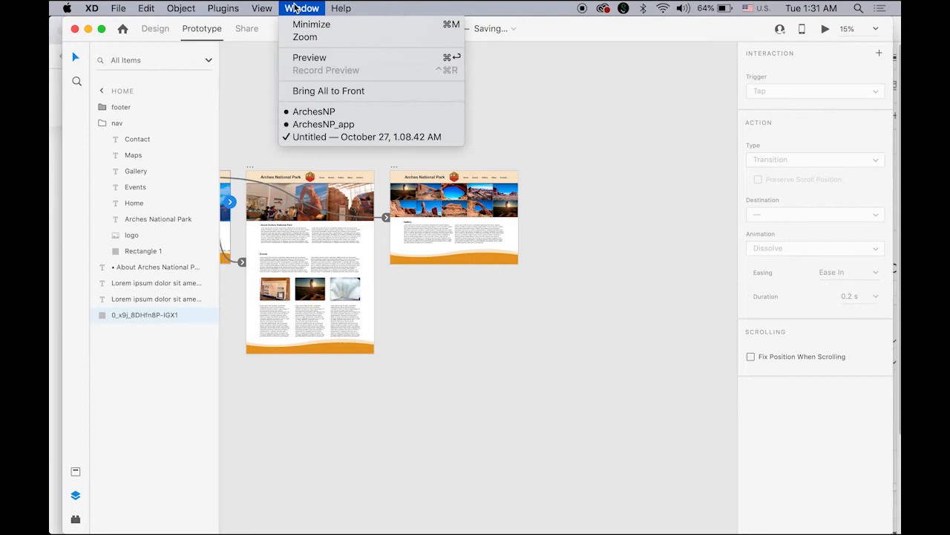
pyautogui.click(356, 113)
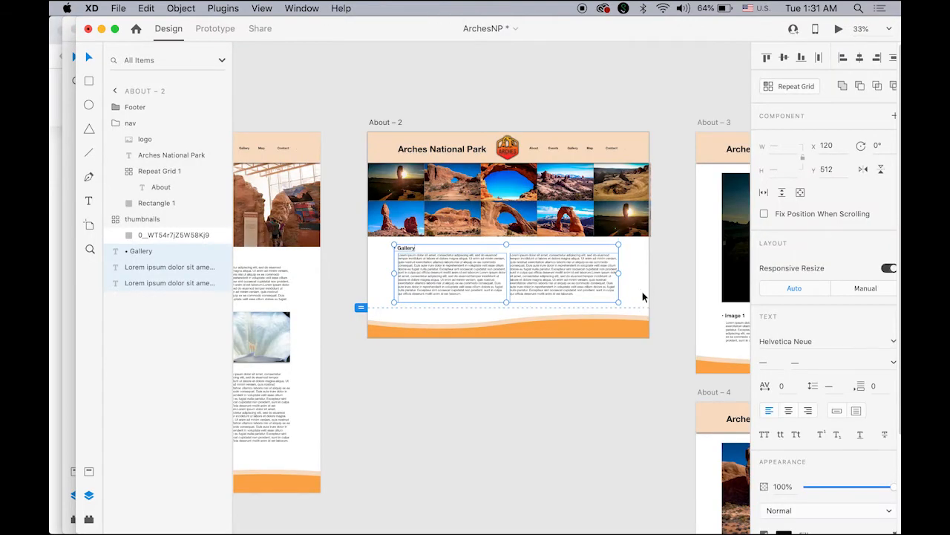
pyautogui.moveTo(643, 291); pyautogui.dragTo(314, 280)
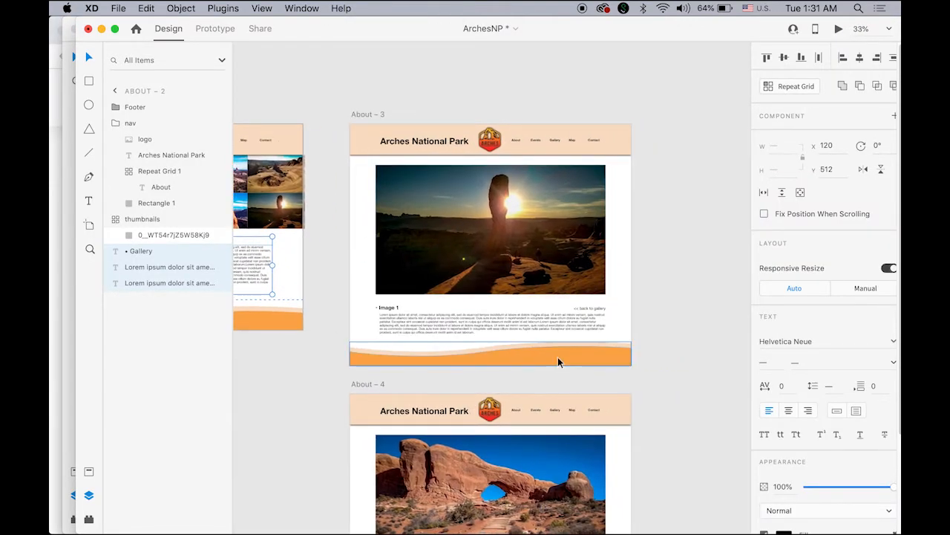
pyautogui.click(305, 8)
pyautogui.click(310, 9)
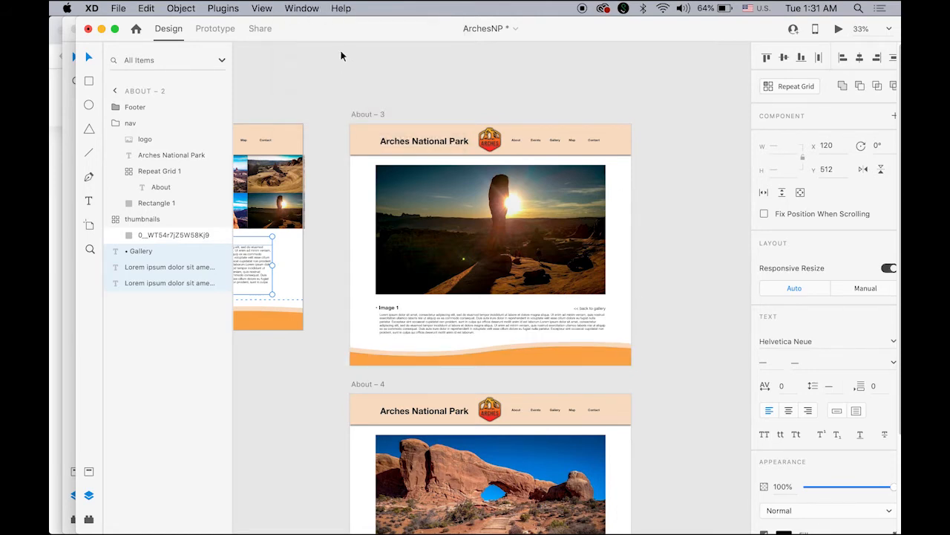
pyautogui.click(318, 8)
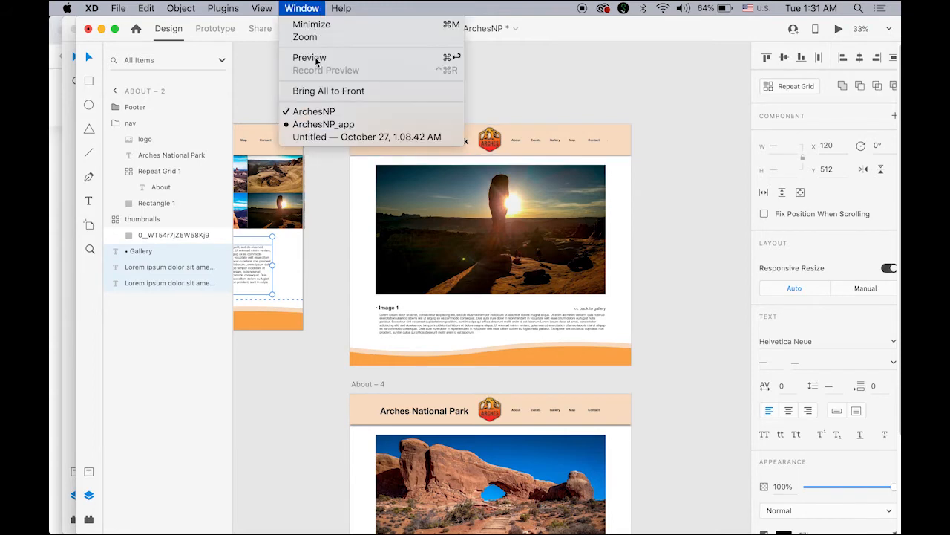
pyautogui.click(327, 138)
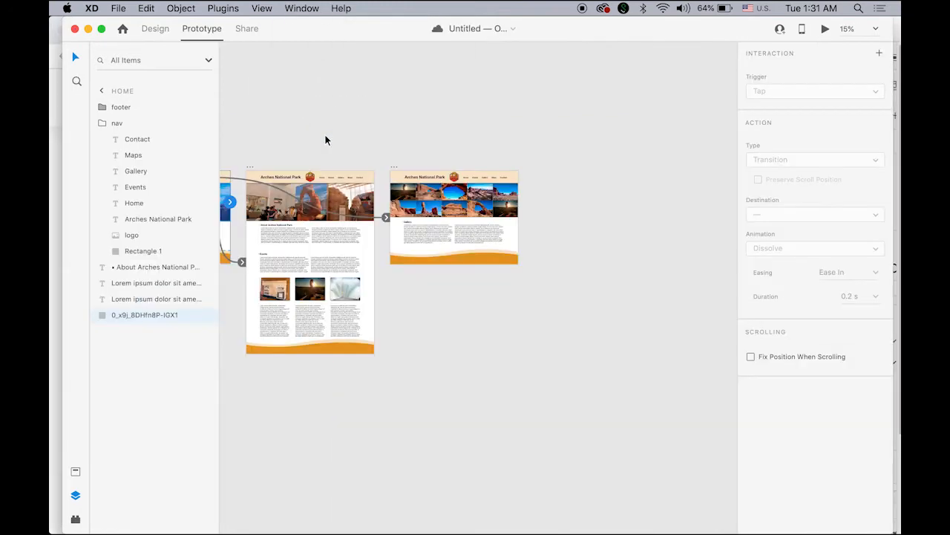
# Duplicate the gallery artboard in Design mode, placing the copy directly to the right of the original
pyautogui.click(392, 164)
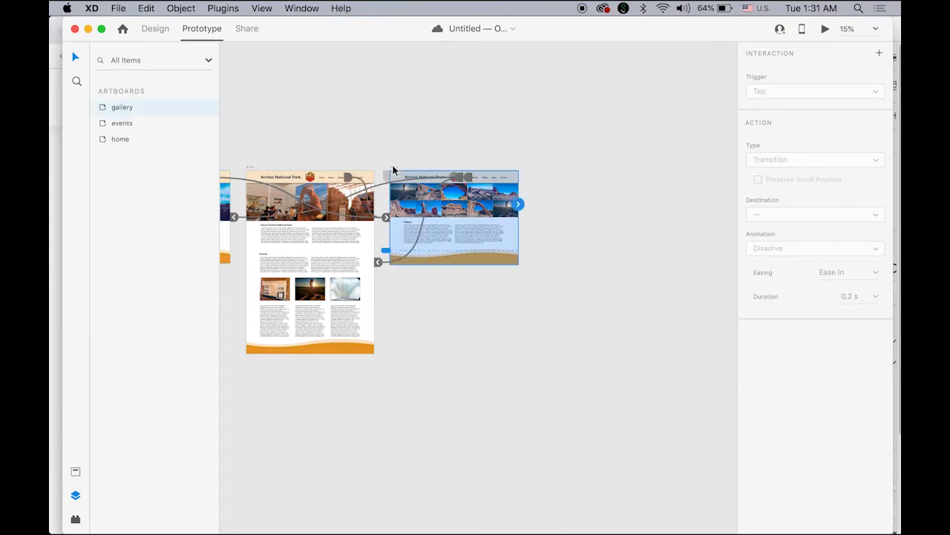
pyautogui.click(149, 29)
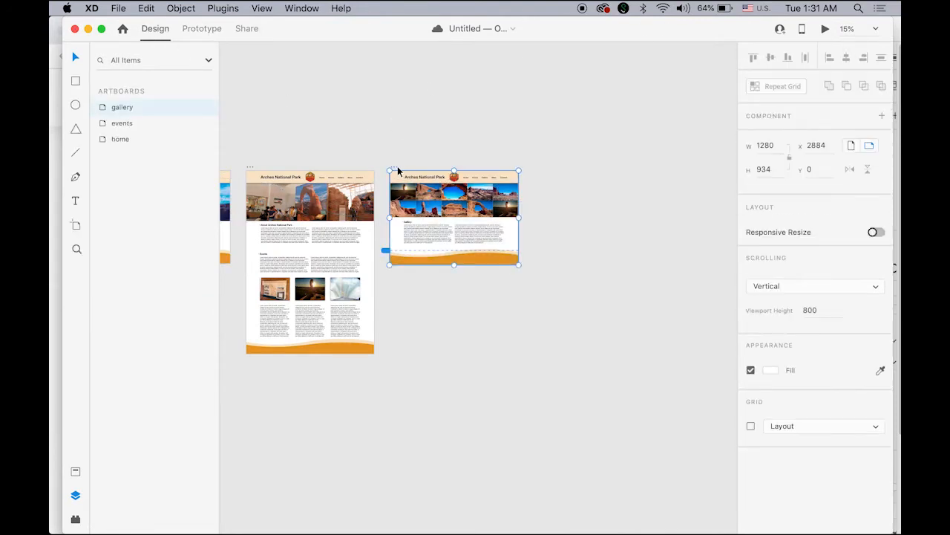
pyautogui.moveTo(398, 171); pyautogui.dragTo(543, 182)
pyautogui.click(619, 275)
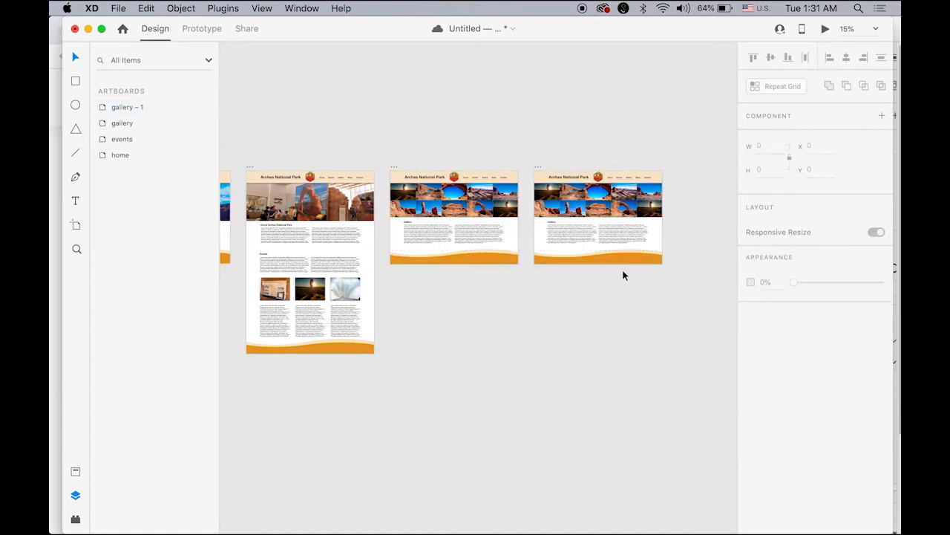
# Delete the thumbnail grid, both lorem ipsum paragraphs and the Gallery heading from the duplicated artboard, keeping only its nav and footer
pyautogui.click(576, 216)
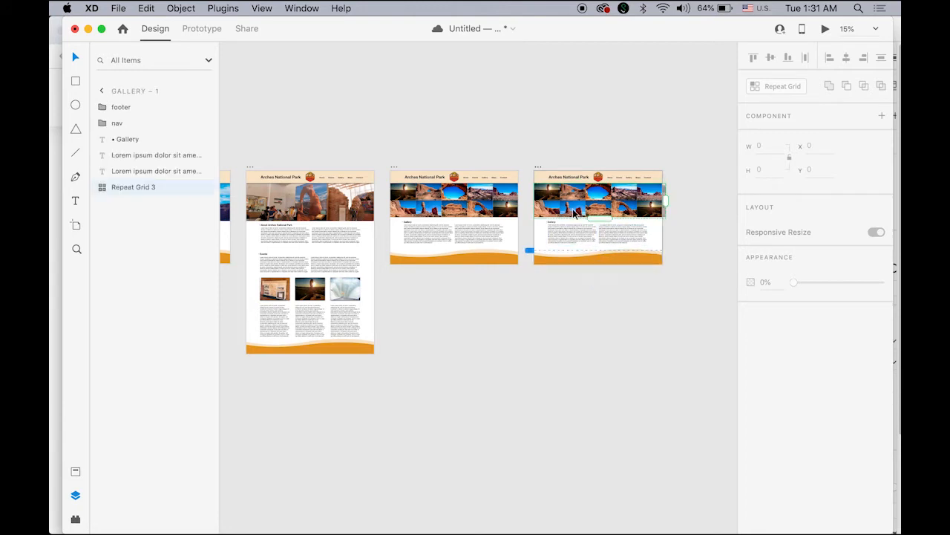
pyautogui.press('Delete')
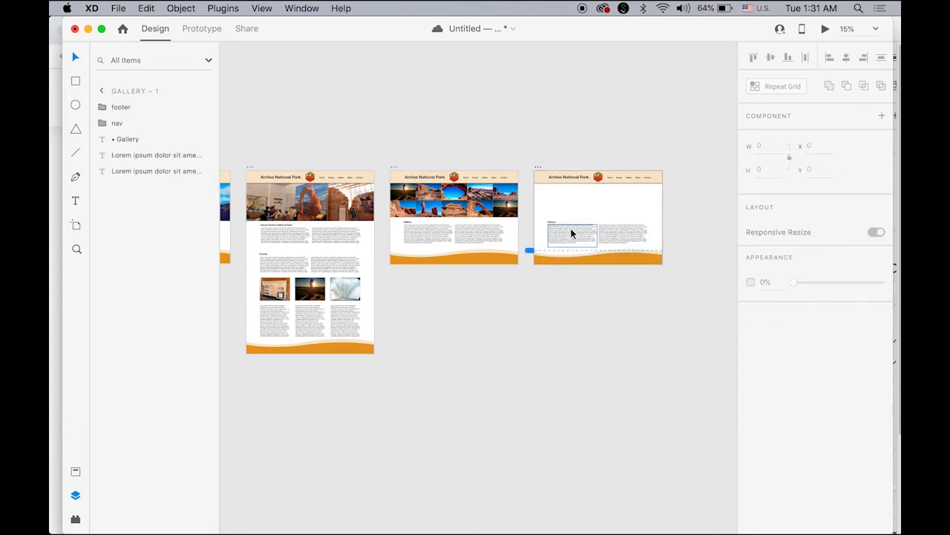
pyautogui.click(572, 233)
pyautogui.press('Delete')
pyautogui.click(624, 235)
pyautogui.press('Delete')
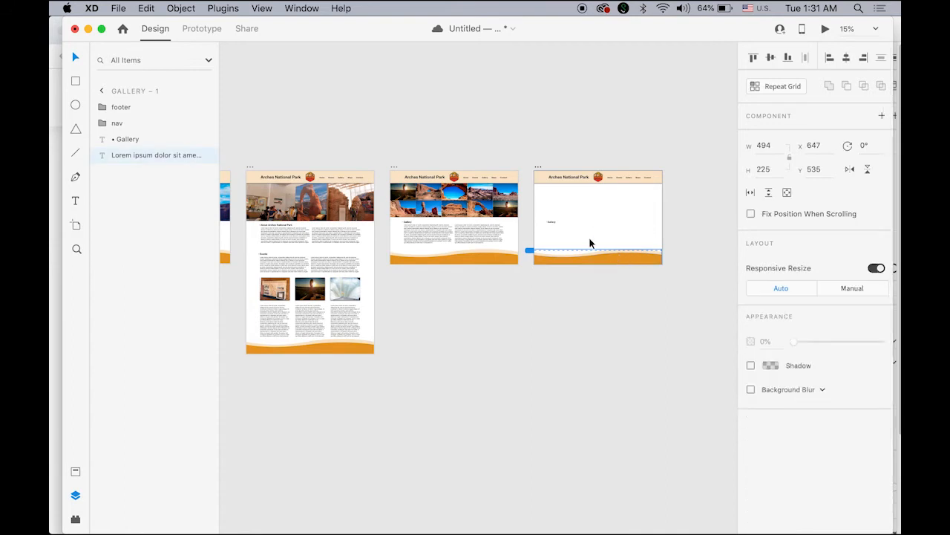
pyautogui.click(550, 221)
pyautogui.press('Delete')
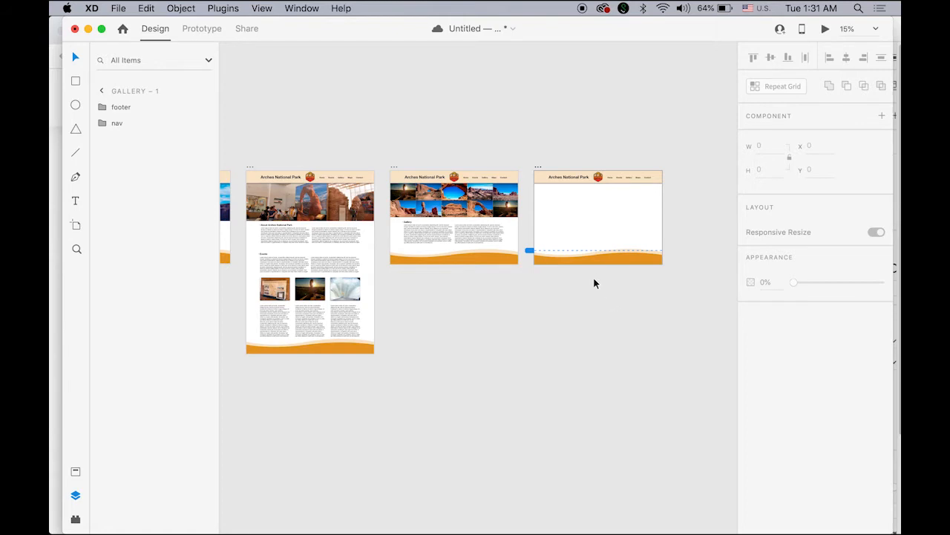
# Copy the large image, Image 1 heading, back-to-gallery link and paragraph from the ArchesNP document's About – 3 artboard into the gallery – 1 artboard
pyautogui.click(405, 193)
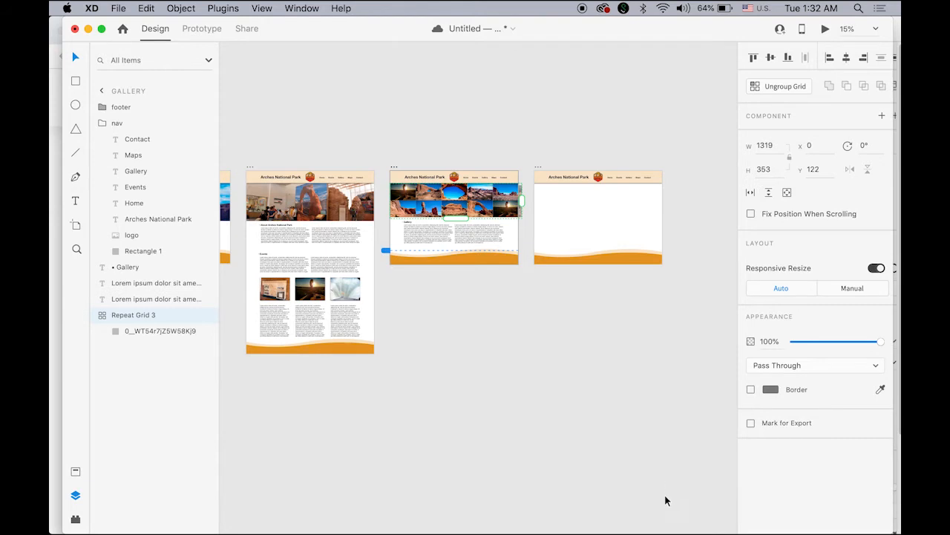
pyautogui.click(305, 9)
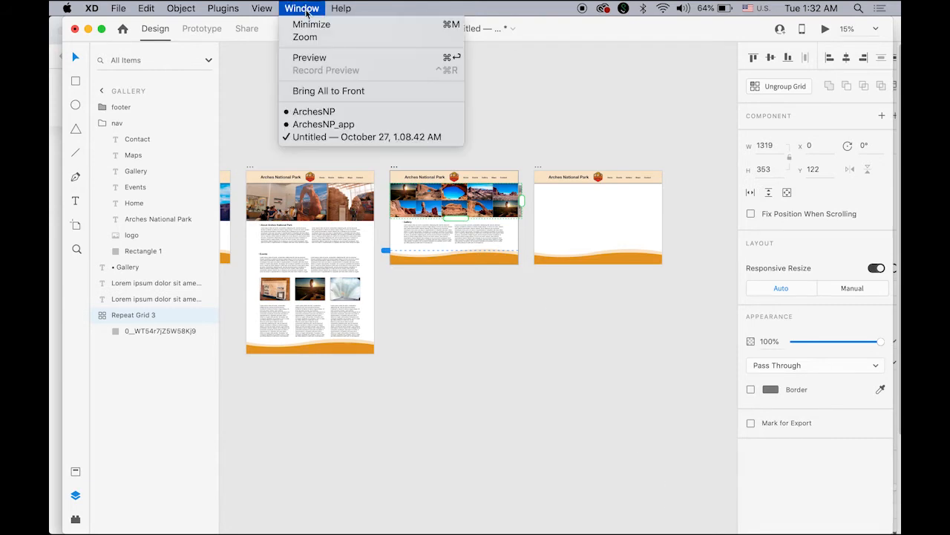
pyautogui.click(349, 113)
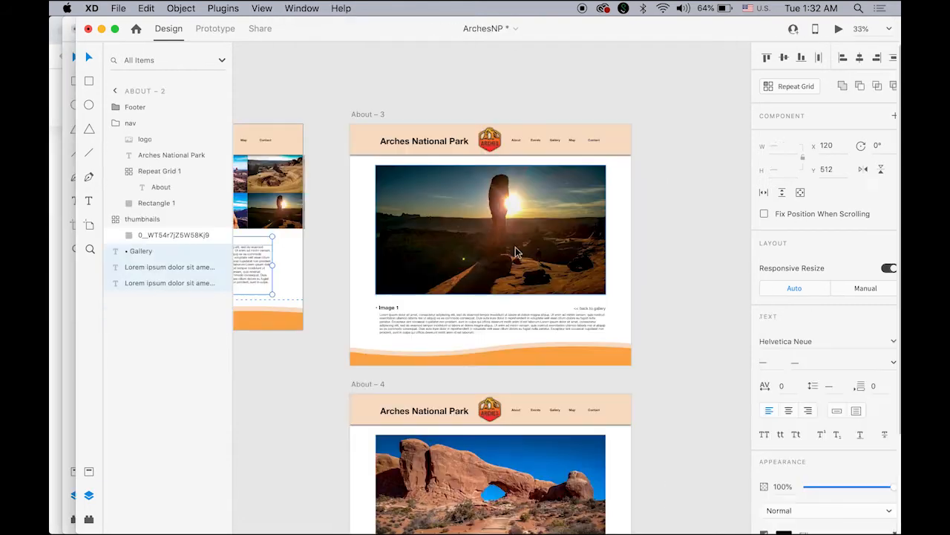
pyautogui.click(456, 240)
pyautogui.keyDown('shift'); pyautogui.click(394, 306); pyautogui.keyUp('shift')
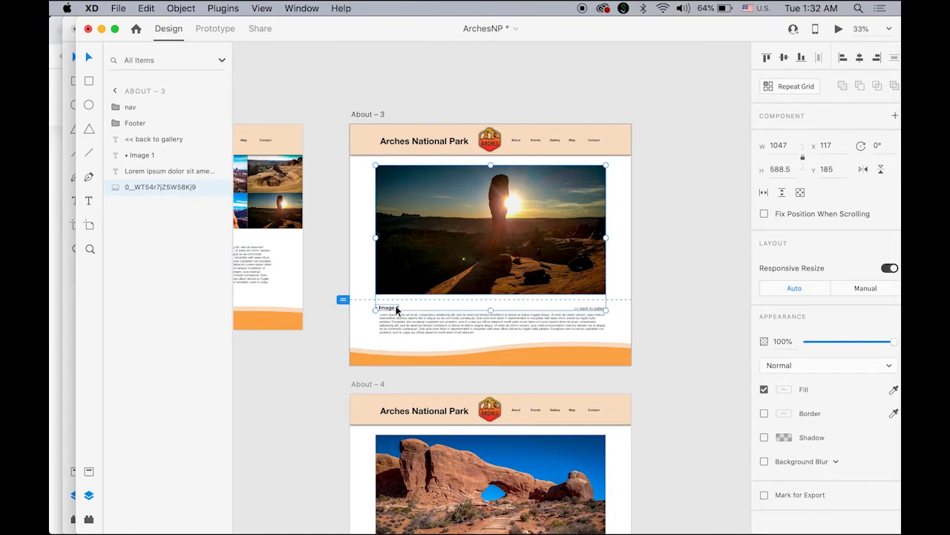
pyautogui.keyDown('shift'); pyautogui.click(594, 307); pyautogui.keyUp('shift')
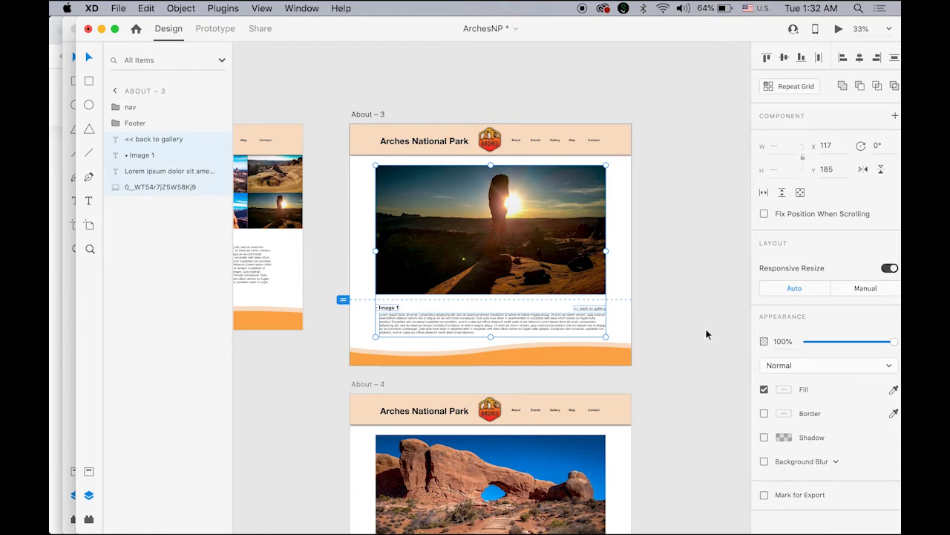
pyautogui.click(293, 7)
pyautogui.click(349, 138)
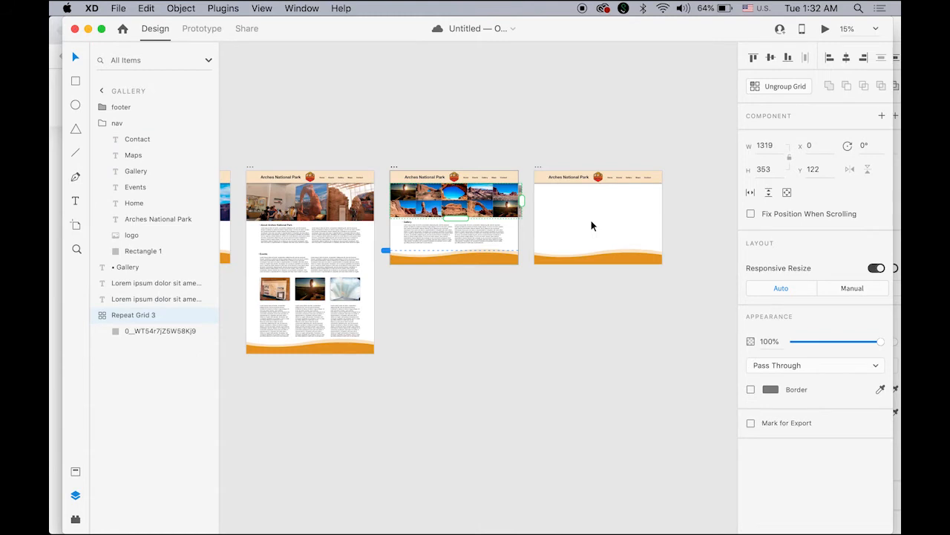
pyautogui.click(592, 223)
pyautogui.press('super+v')
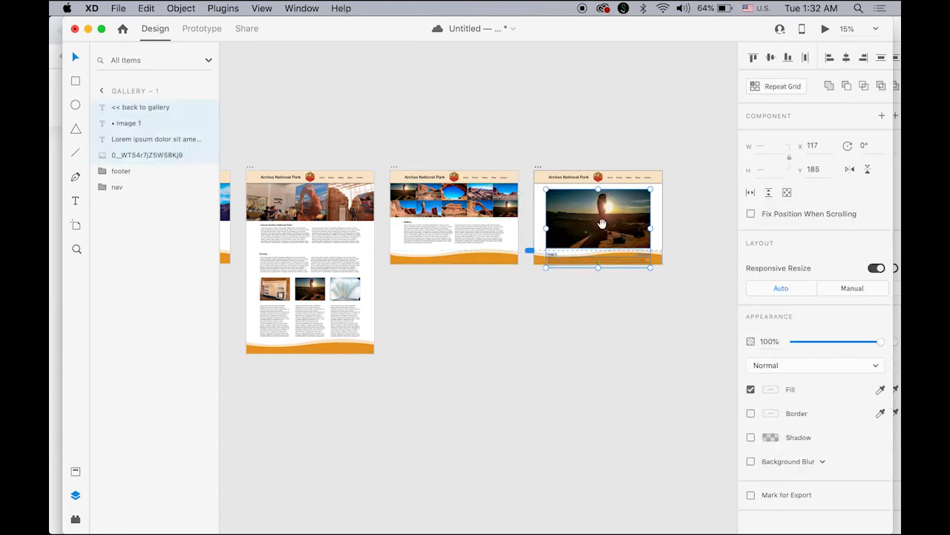
# Extend the gallery – 1 artboard downward to a height of about 1131 and move the footer to its bottom edge
pyautogui.keyDown('super'); pyautogui.click(598, 226); pyautogui.keyUp('super')
pyautogui.keyDown('super'); pyautogui.click(591, 245); pyautogui.keyUp('super')
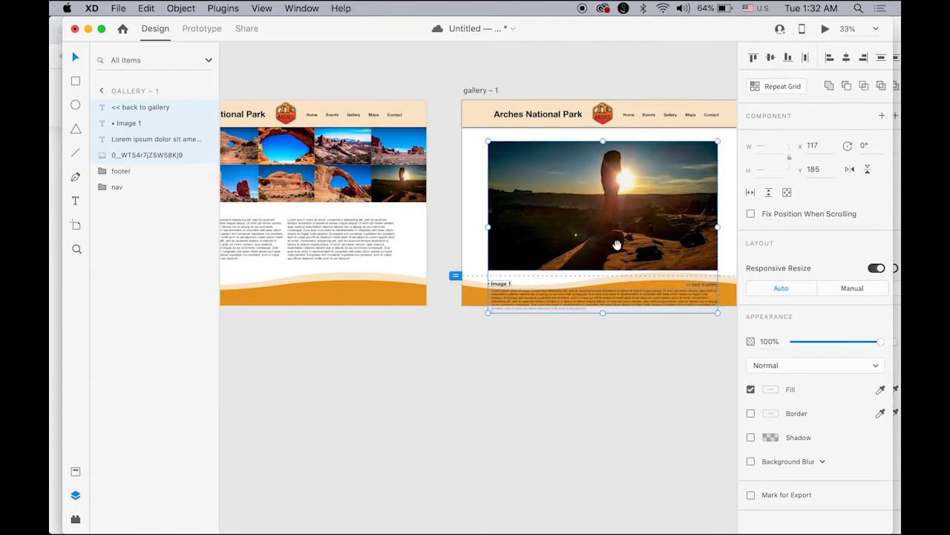
pyautogui.hscroll(5, 609, 312)
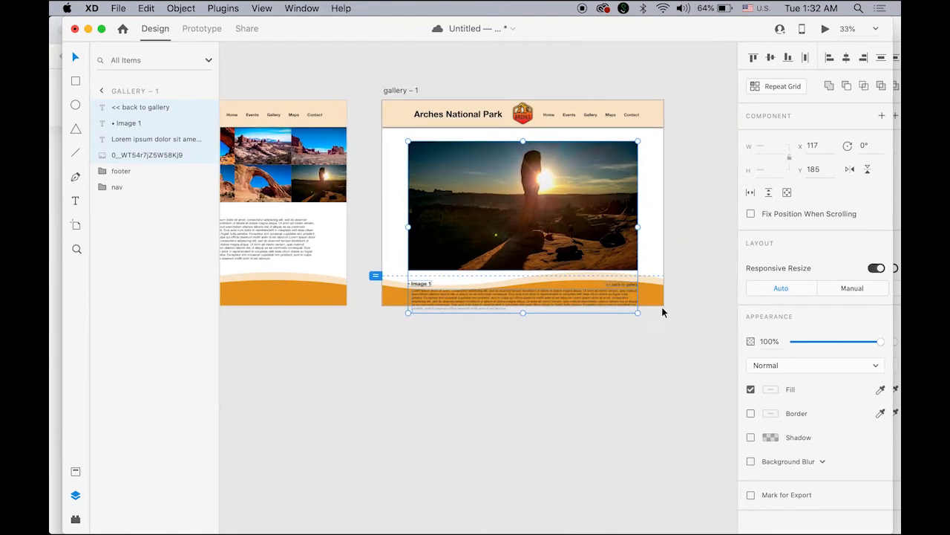
pyautogui.click(686, 270)
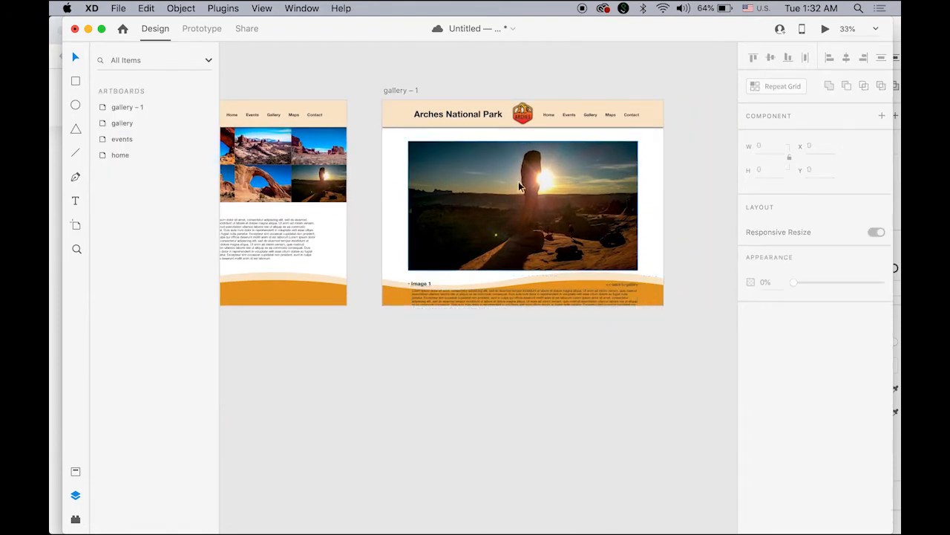
pyautogui.click(405, 90)
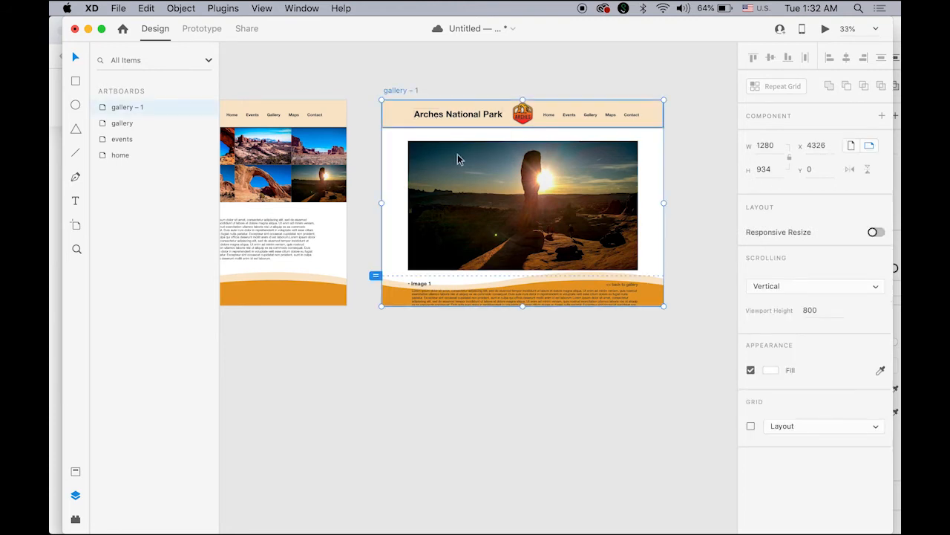
pyautogui.moveTo(523, 306); pyautogui.dragTo(525, 348)
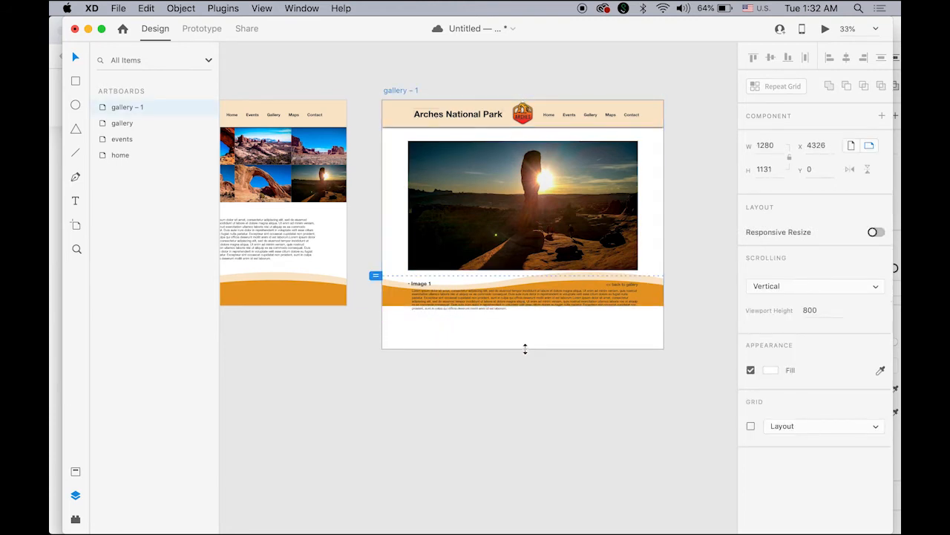
pyautogui.click(654, 297)
pyautogui.moveTo(653, 298); pyautogui.dragTo(648, 338)
pyautogui.click(637, 393)
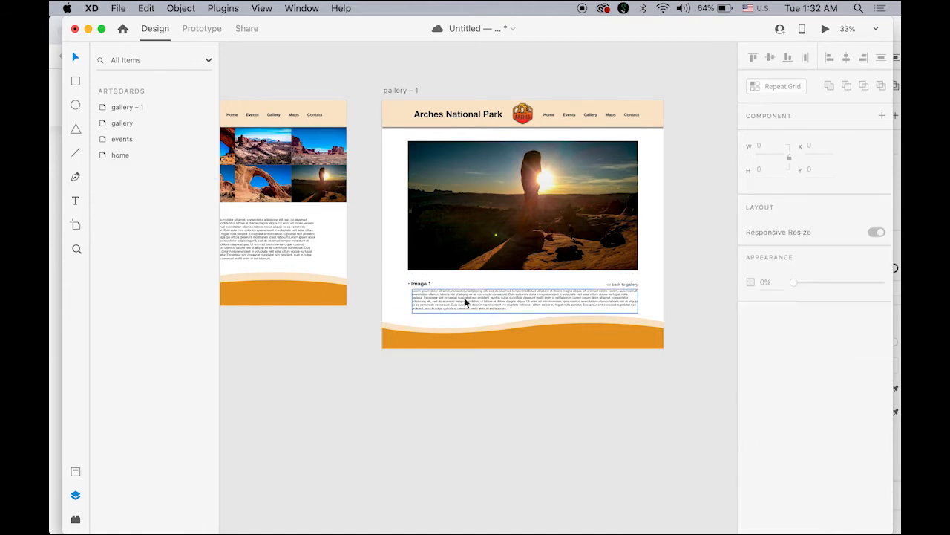
# Move the nav and footer groups above all other layers of the gallery – 1 artboard
pyautogui.click(578, 122)
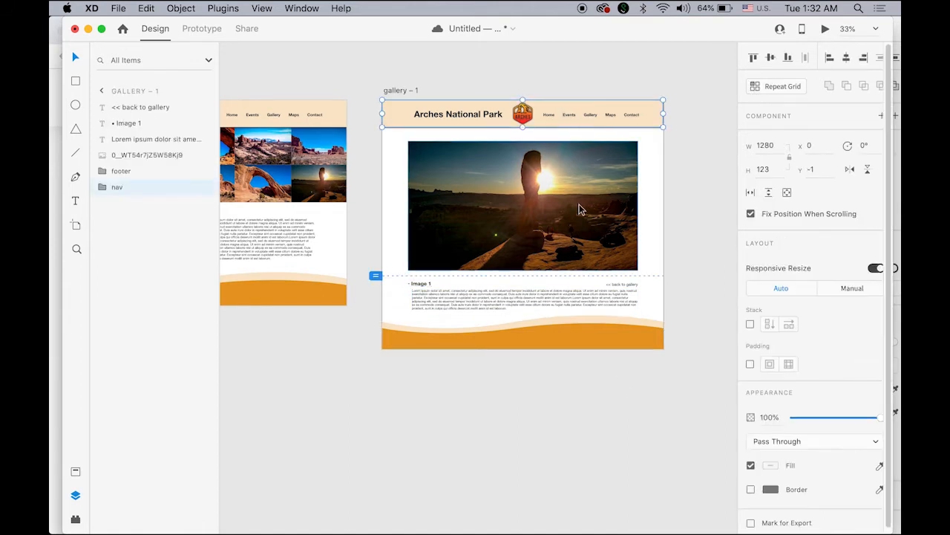
pyautogui.keyDown('shift'); pyautogui.click(582, 336); pyautogui.keyUp('shift')
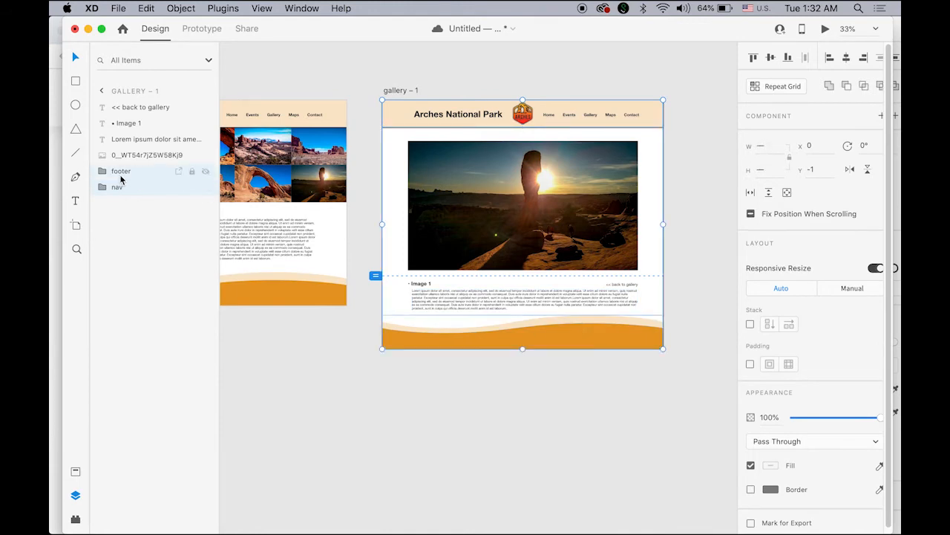
pyautogui.moveTo(121, 173); pyautogui.dragTo(131, 102)
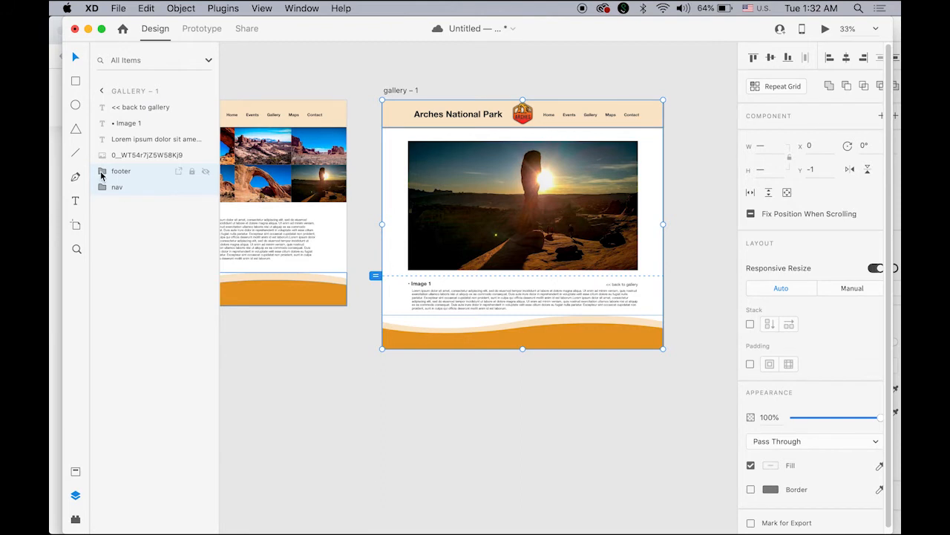
pyautogui.moveTo(102, 176); pyautogui.dragTo(112, 104)
pyautogui.click(462, 429)
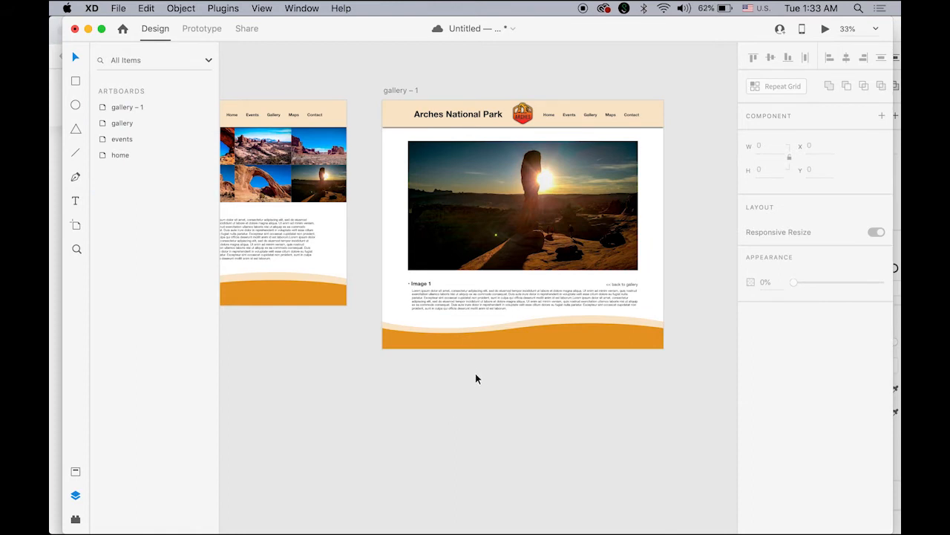
pyautogui.click(488, 239)
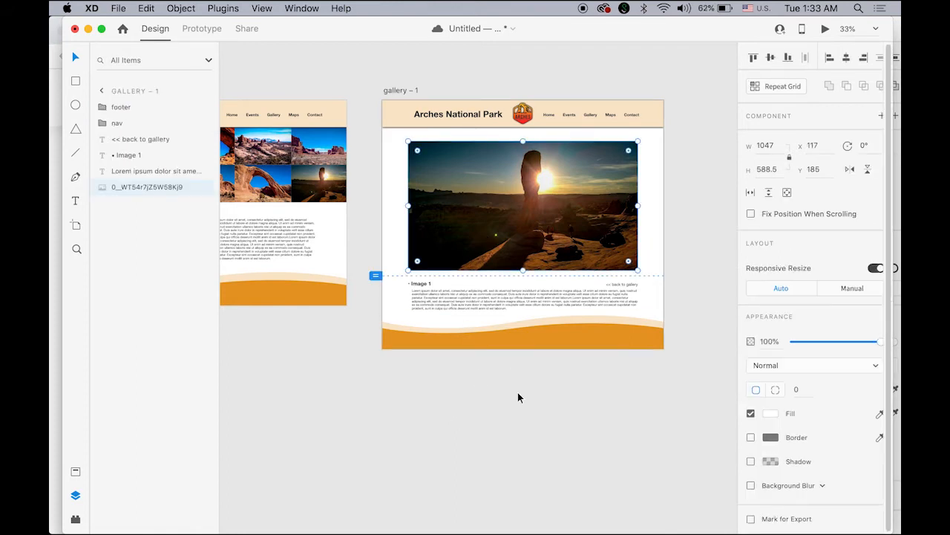
pyautogui.click(515, 421)
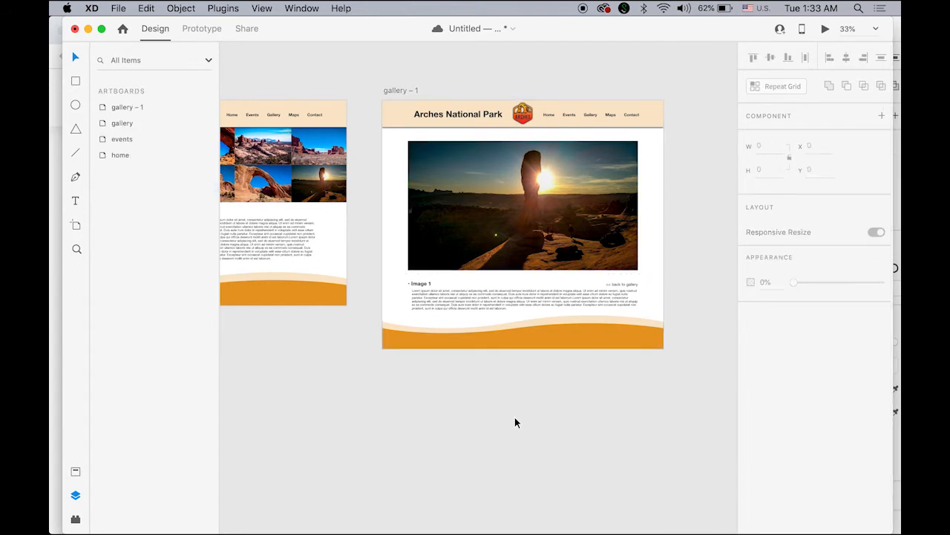
pyautogui.click(417, 285)
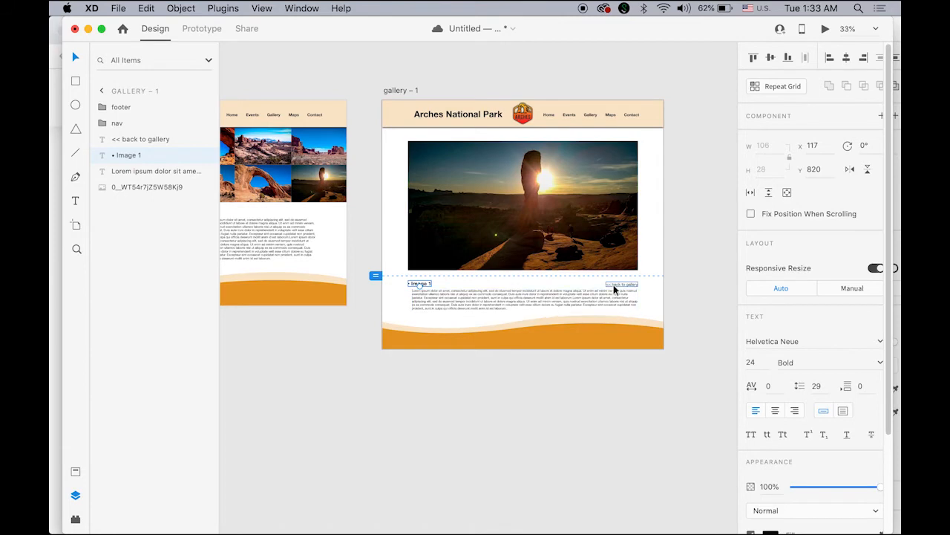
pyautogui.click(633, 301)
pyautogui.click(635, 303)
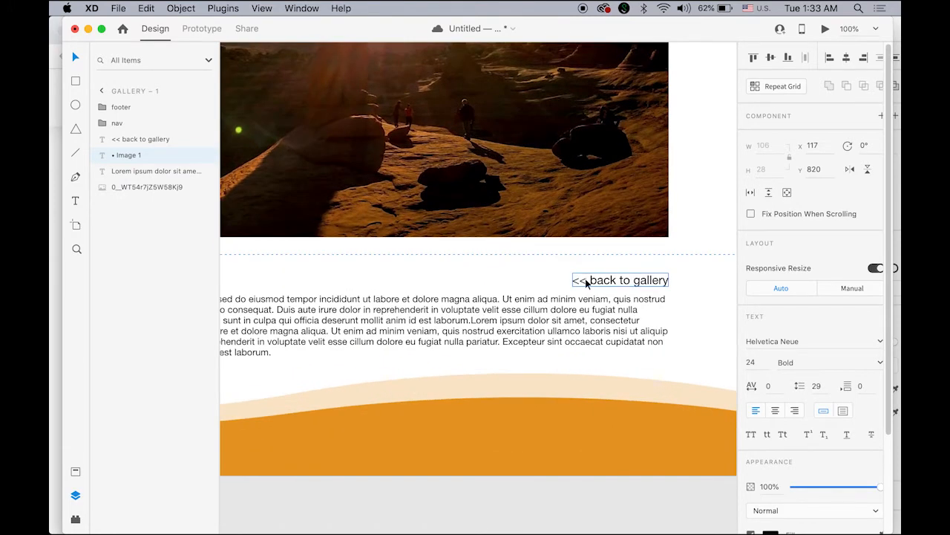
pyautogui.keyDown('alt'); pyautogui.click(528, 282); pyautogui.keyUp('alt')
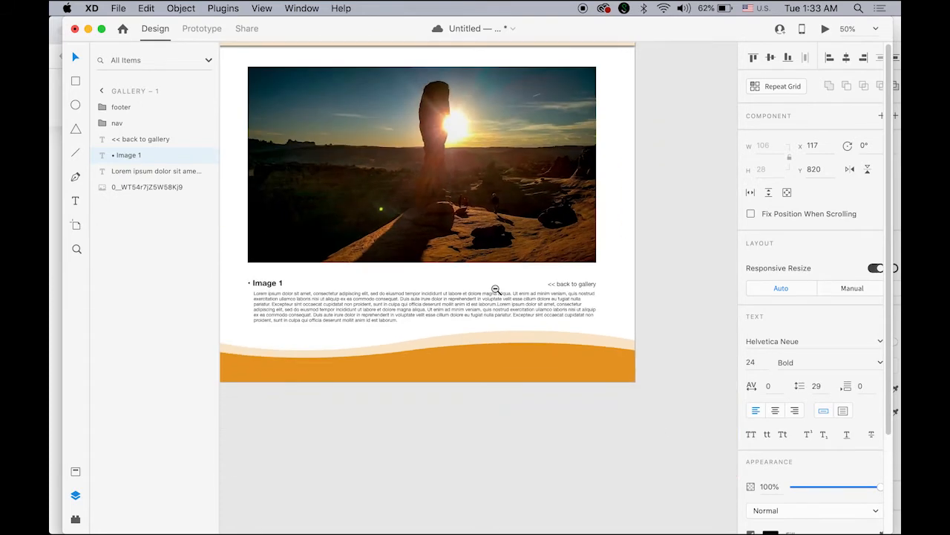
pyautogui.keyDown('alt'); pyautogui.click(495, 288); pyautogui.keyUp('alt')
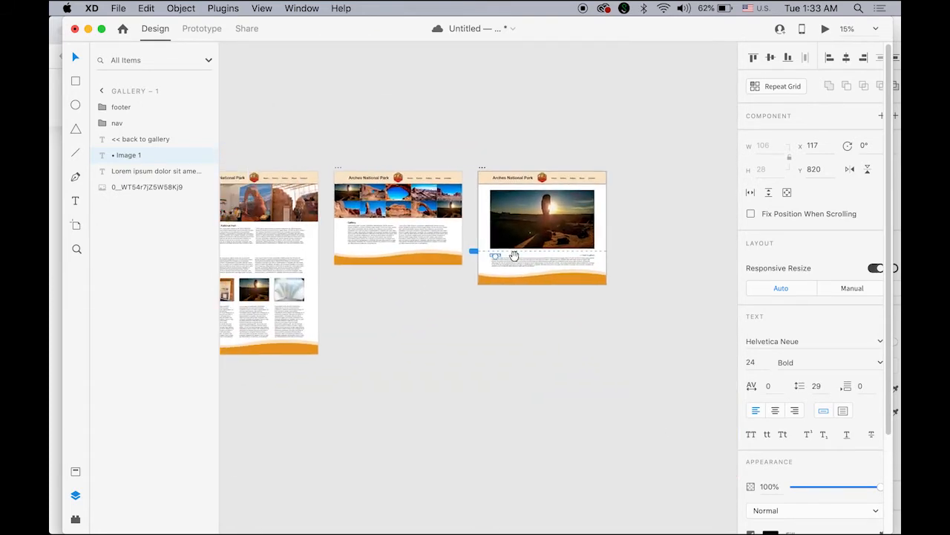
pyautogui.click(514, 258)
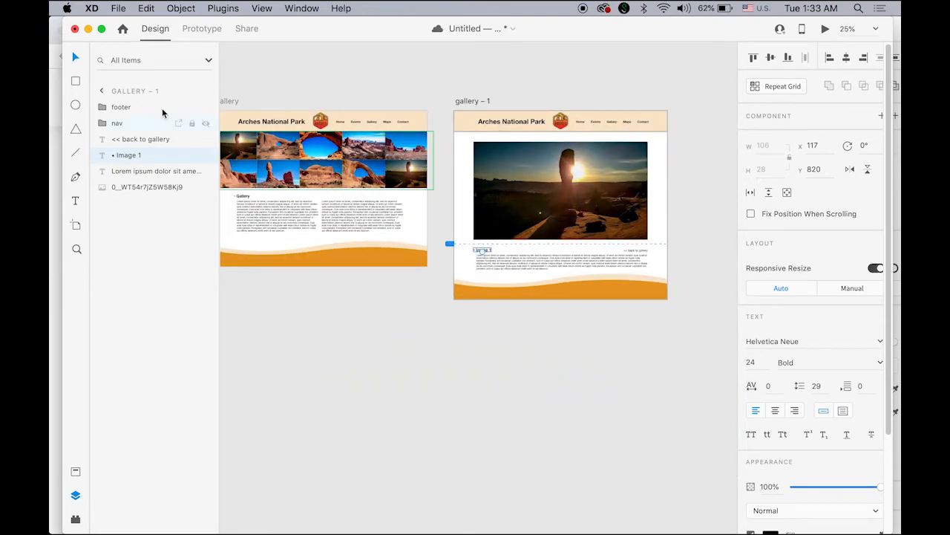
# Link the first sunset thumbnail in the gallery artboard's image grid to the gallery – 1 artboard with a tap-triggered Dissolve transition
pyautogui.click(235, 152)
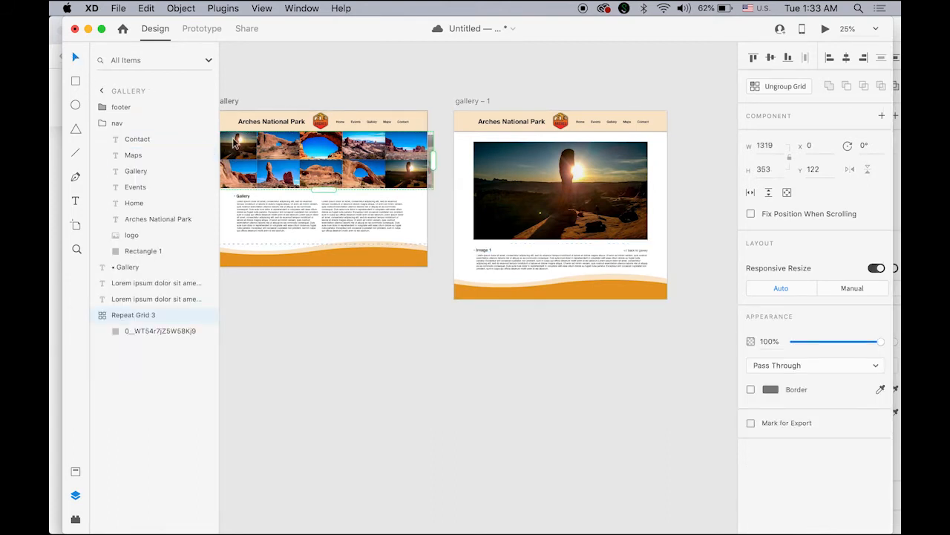
pyautogui.click(207, 30)
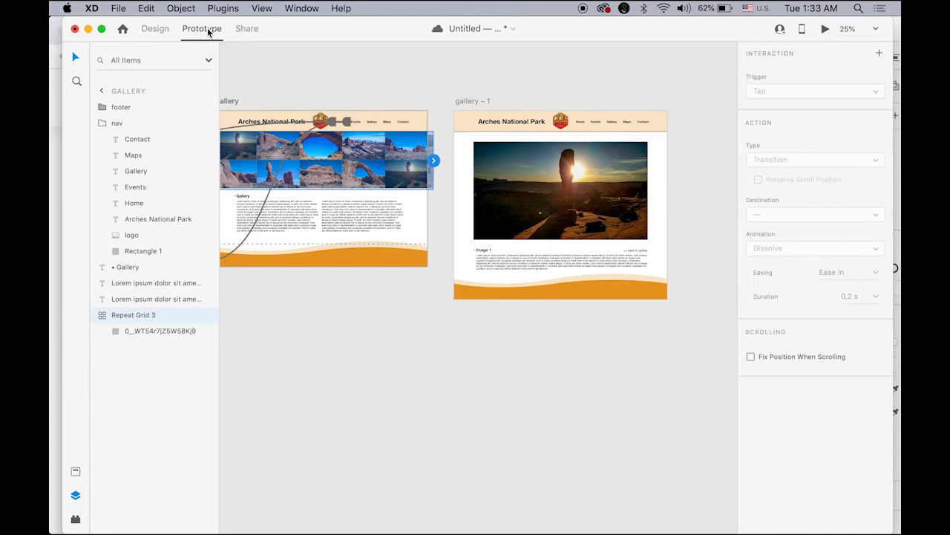
pyautogui.doubleClick(242, 142)
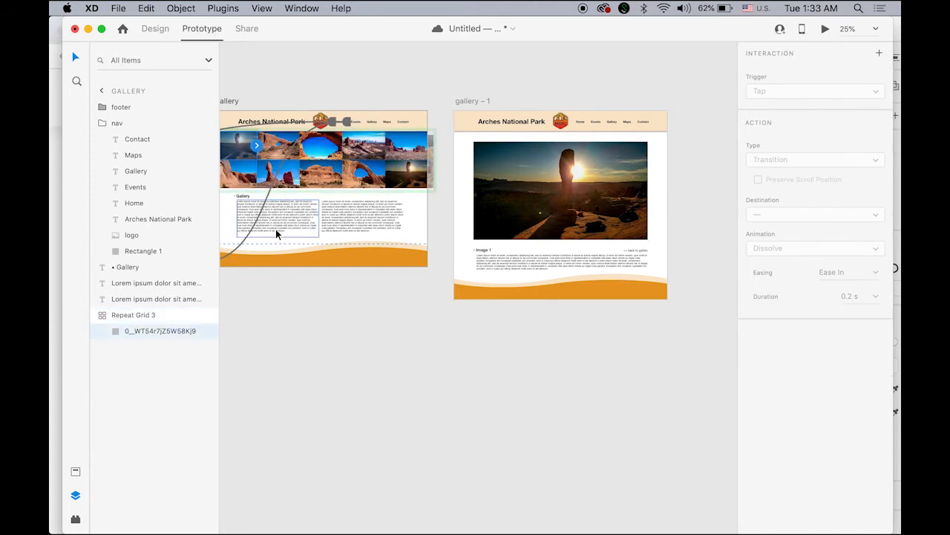
pyautogui.moveTo(257, 148); pyautogui.dragTo(453, 217)
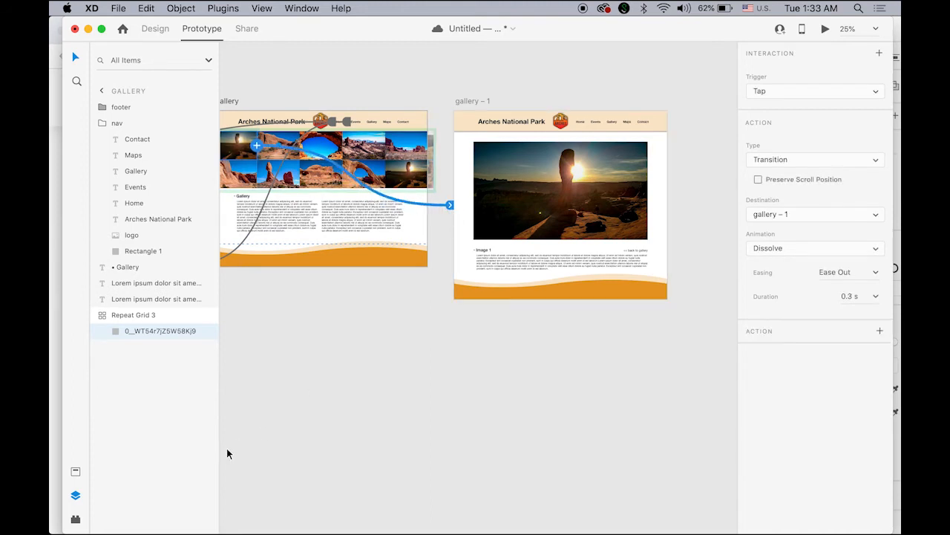
# Link the "<< back to gallery" text on the gallery – 1 artboard to the gallery artboard with a tap-triggered Dissolve transition
pyautogui.click(637, 251)
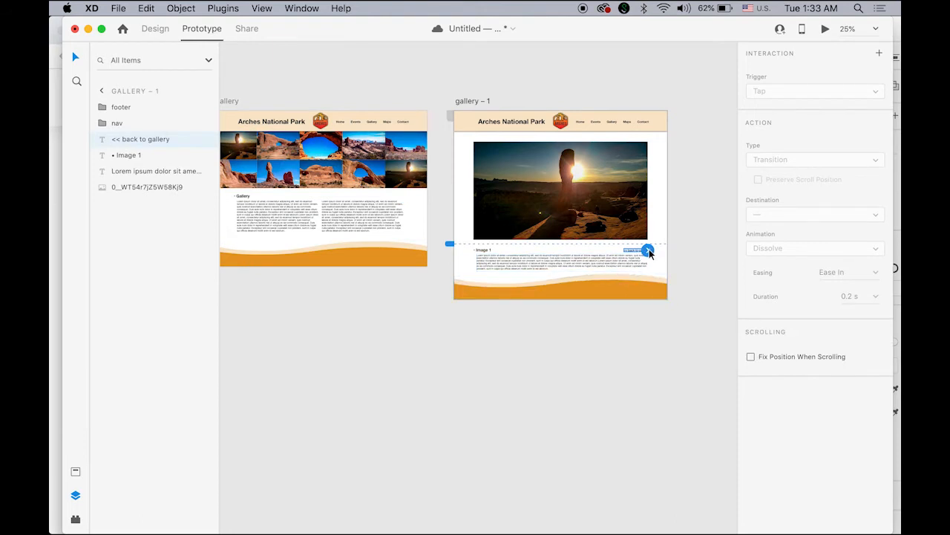
pyautogui.moveTo(649, 252); pyautogui.dragTo(416, 232)
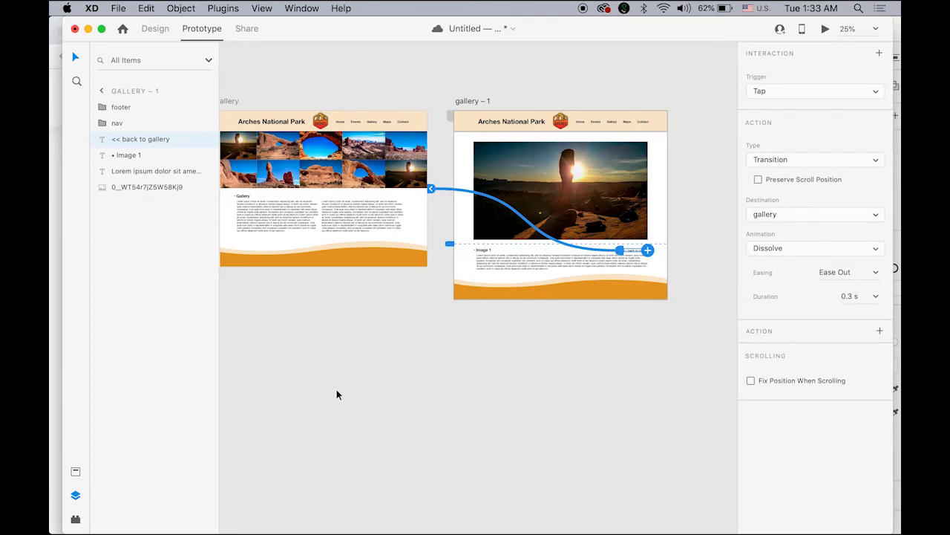
pyautogui.click(337, 392)
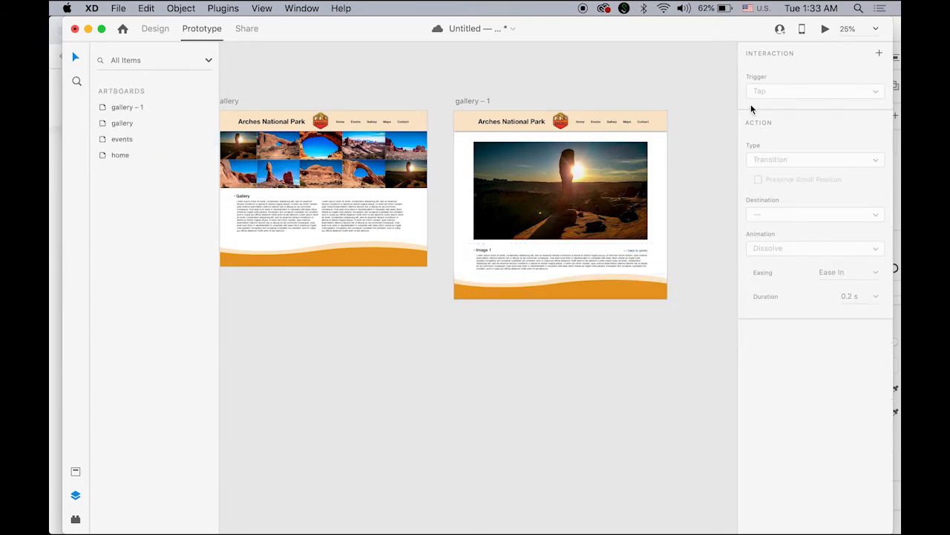
# Preview the prototype, testing the Gallery nav link, the first thumbnail's link and the back-to-gallery link, and close the preview
pyautogui.click(825, 29)
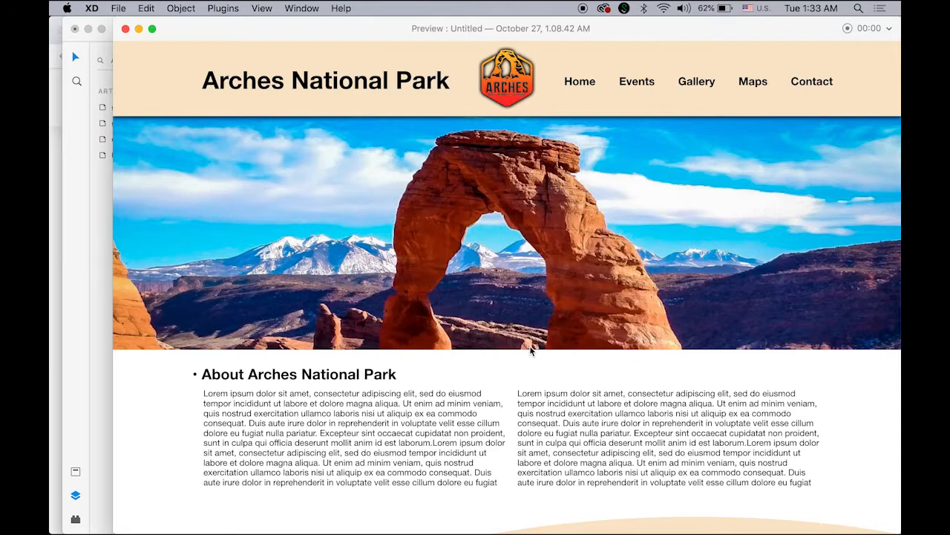
pyautogui.click(705, 86)
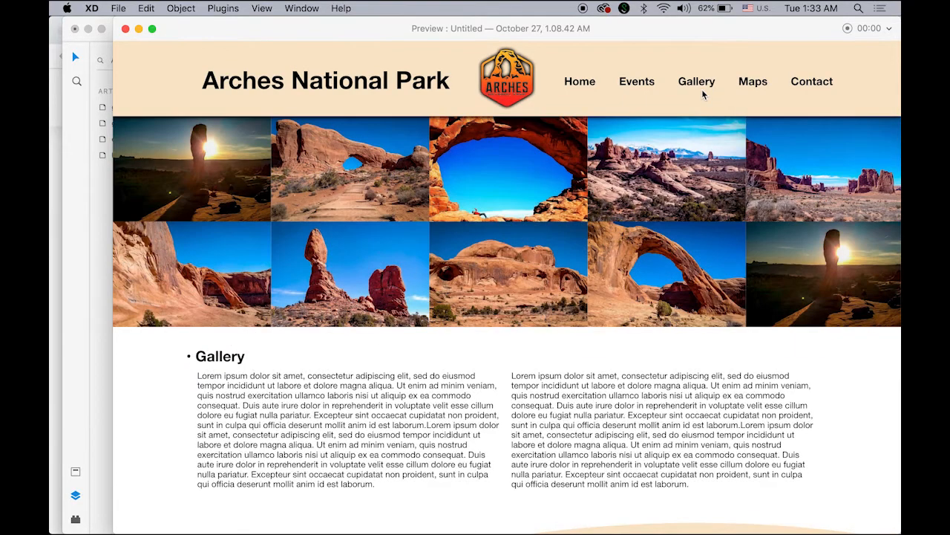
pyautogui.click(198, 173)
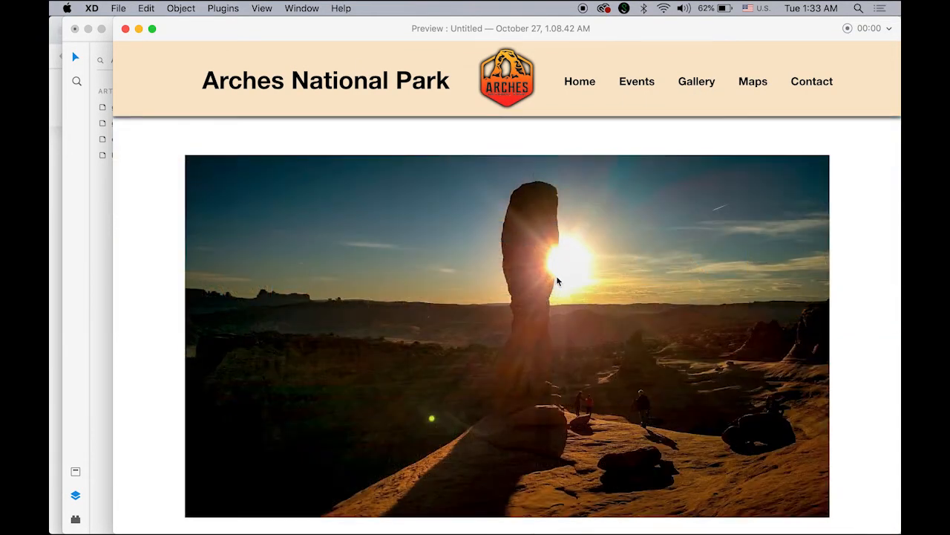
pyautogui.scroll(-5, 557, 280)
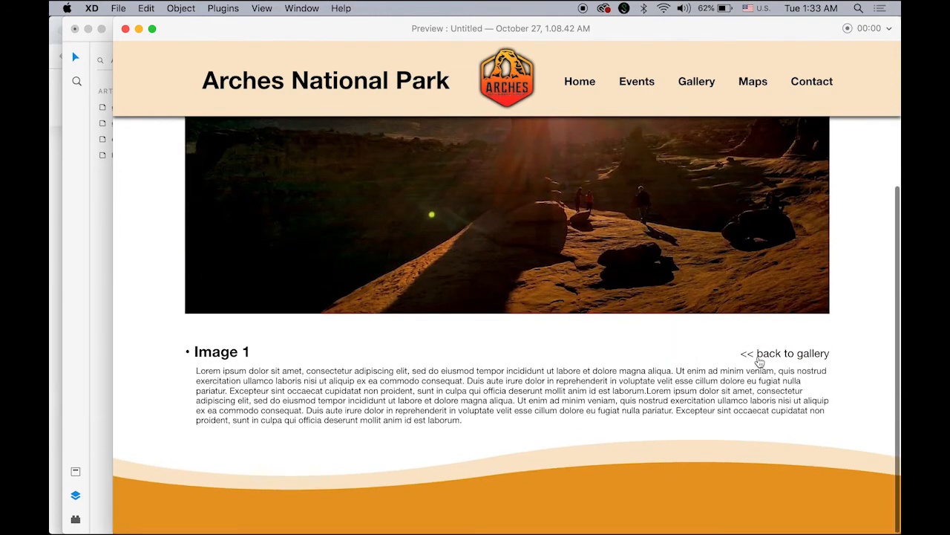
pyautogui.click(776, 356)
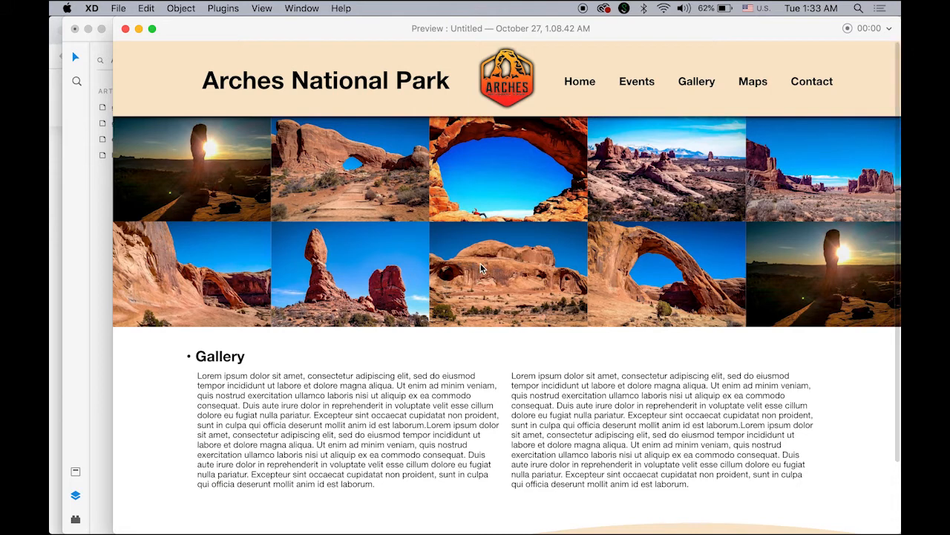
pyautogui.click(126, 28)
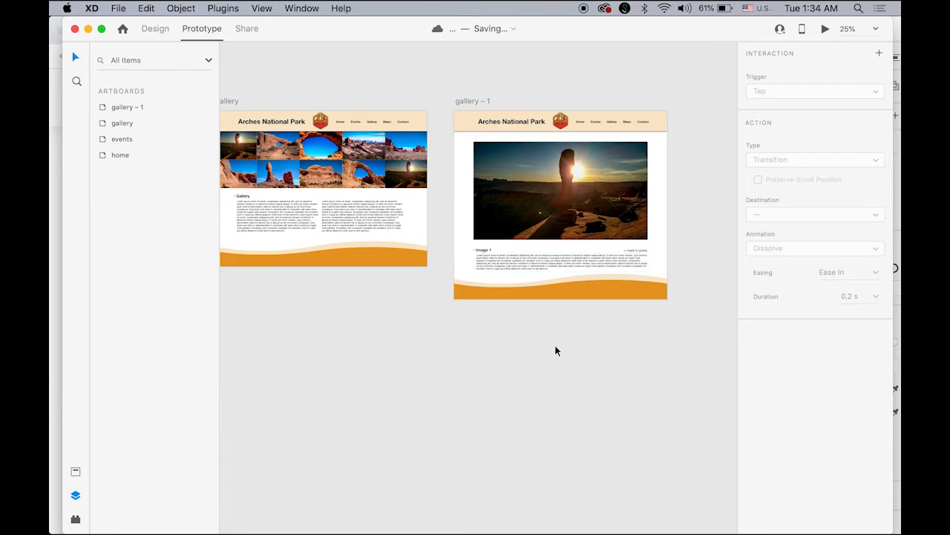
# Duplicate the gallery – 1 artboard and place the copy directly below the original
pyautogui.click(473, 101)
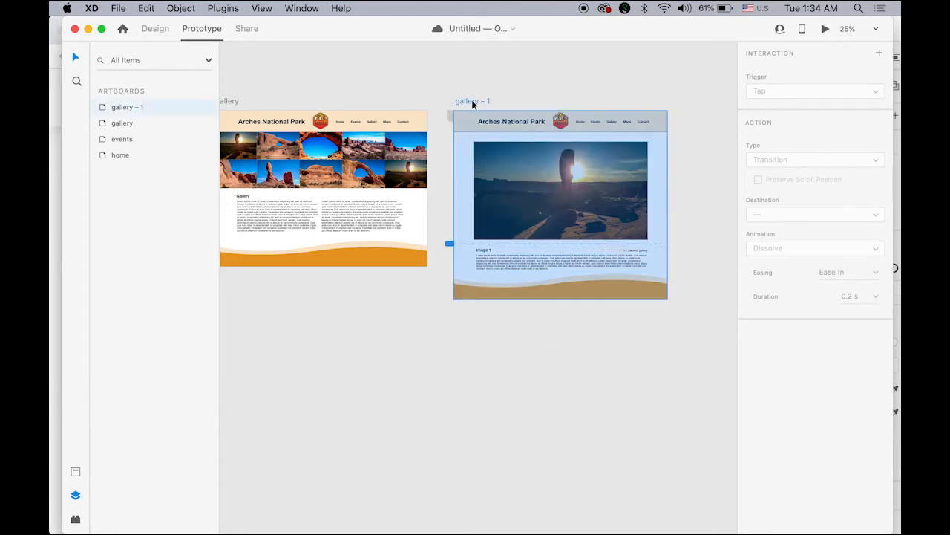
pyautogui.moveTo(471, 100); pyautogui.dragTo(483, 317)
pyautogui.click(305, 341)
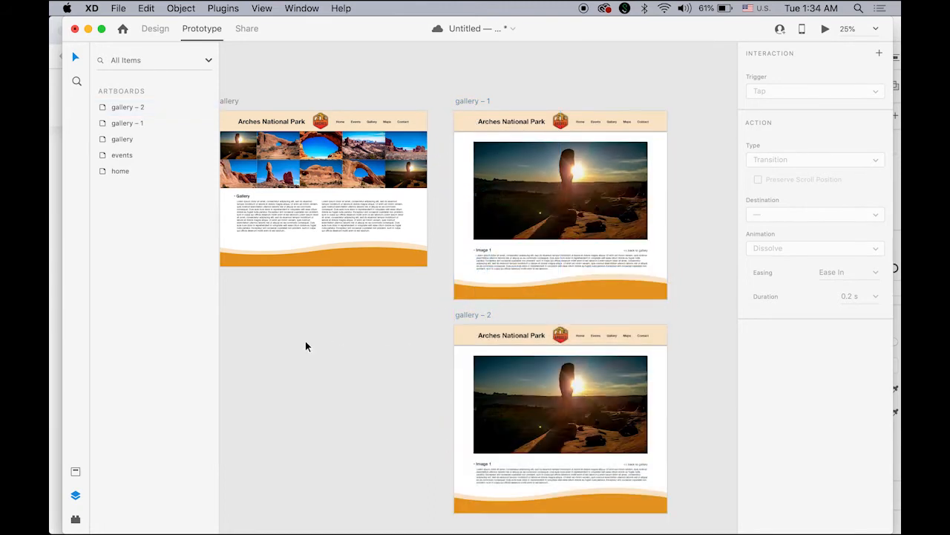
# Replace the large image on the gallery – 2 artboard with 0_6qIVT3fEcBDIM5UI.jpg from the images folder in Finder
pyautogui.click(576, 398)
pyautogui.moveTo(116, 528)
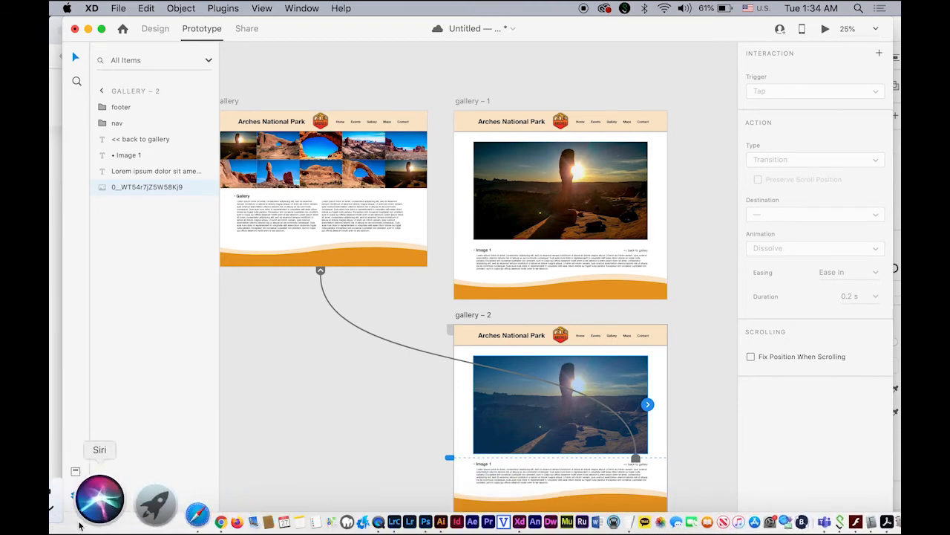
pyautogui.click(75, 521)
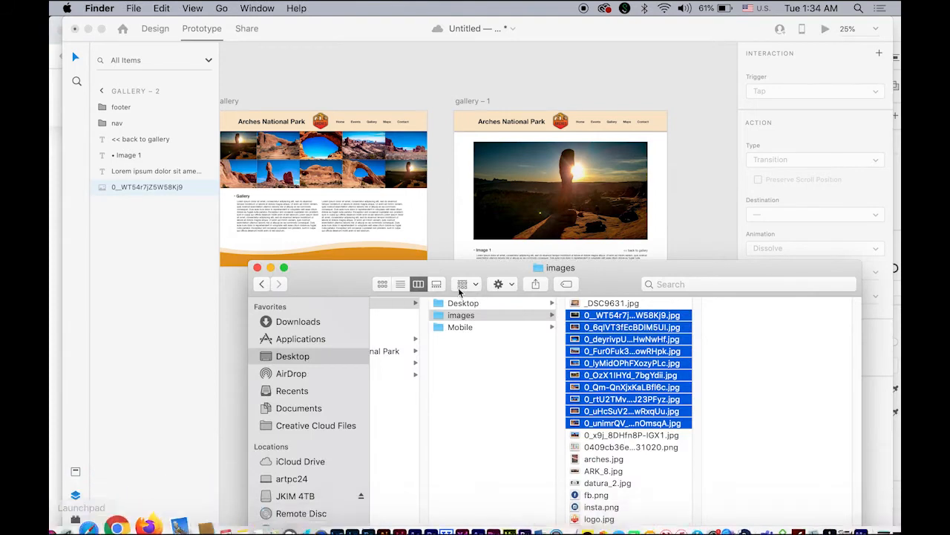
pyautogui.click(580, 331)
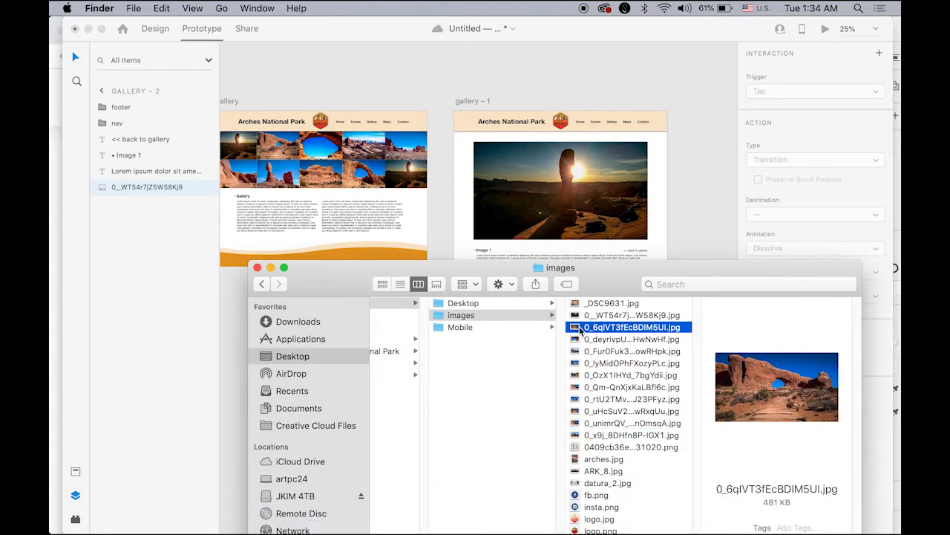
pyautogui.moveTo(600, 266); pyautogui.dragTo(205, 79)
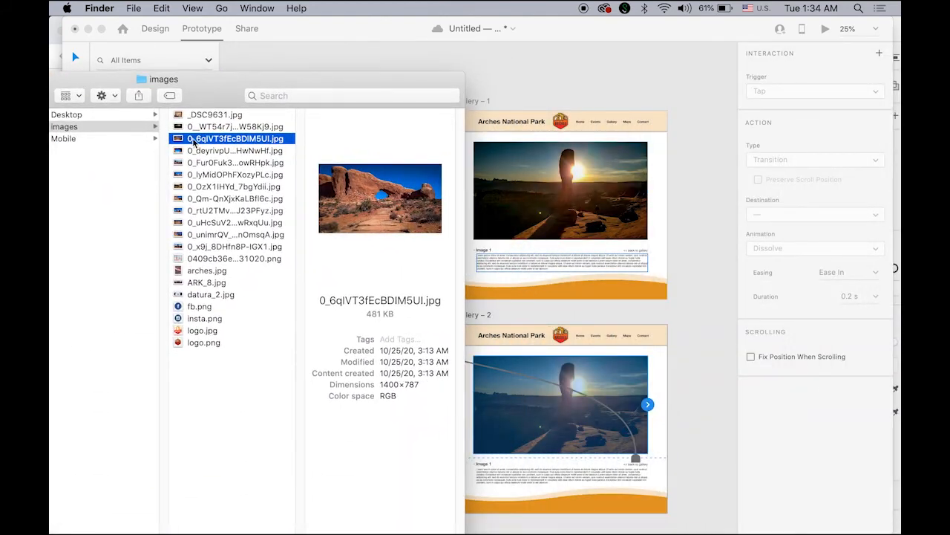
pyautogui.moveTo(194, 142); pyautogui.dragTo(588, 387)
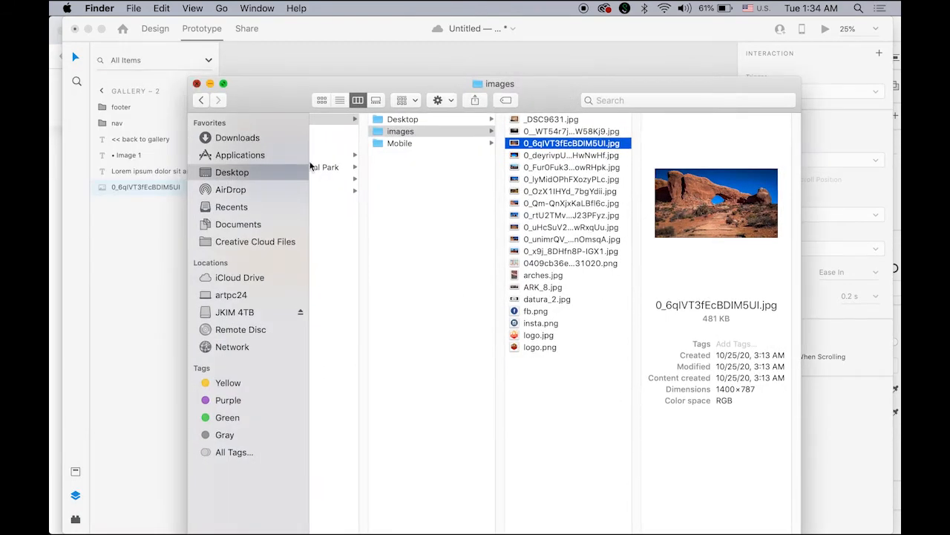
pyautogui.click(197, 85)
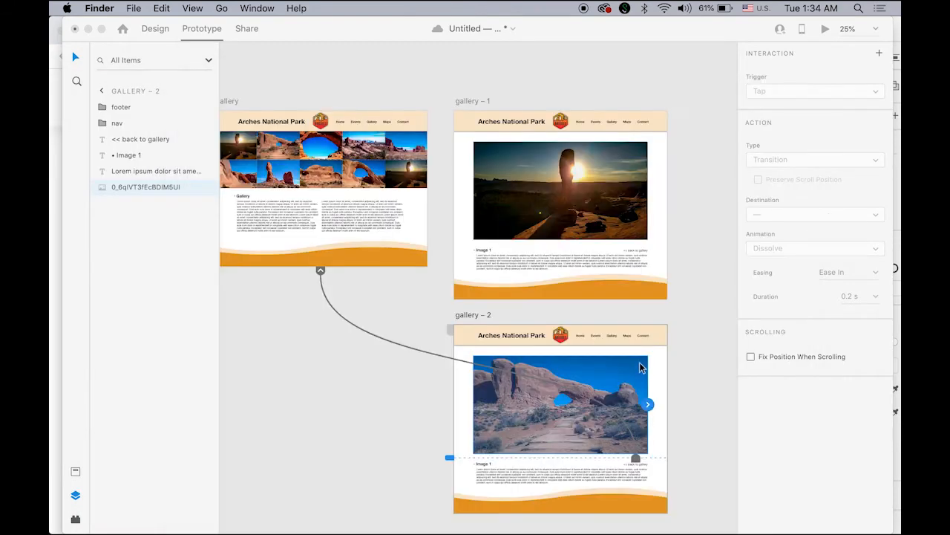
pyautogui.click(701, 371)
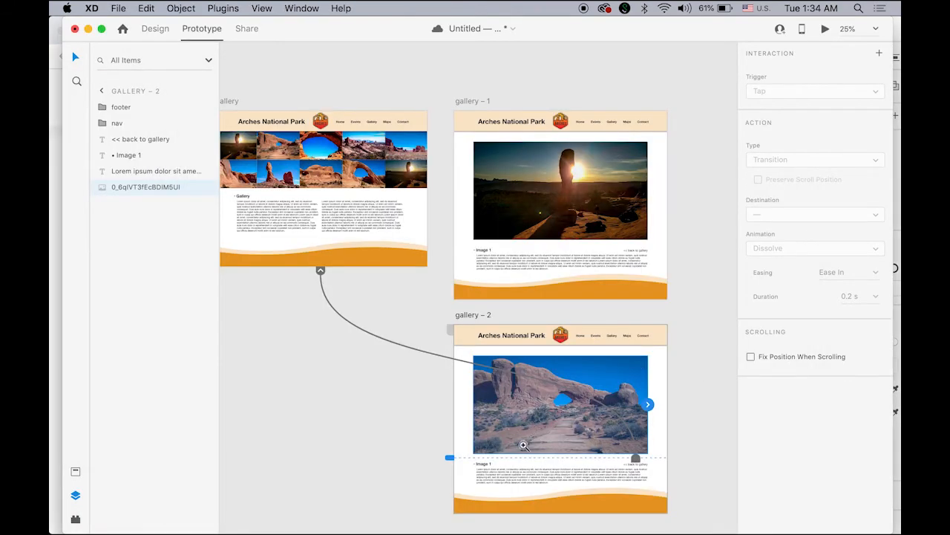
# Return to Design mode and change the heading under the gallery – 2 artboard's large image to "Image 2"
pyautogui.scroll(5, 484, 468)
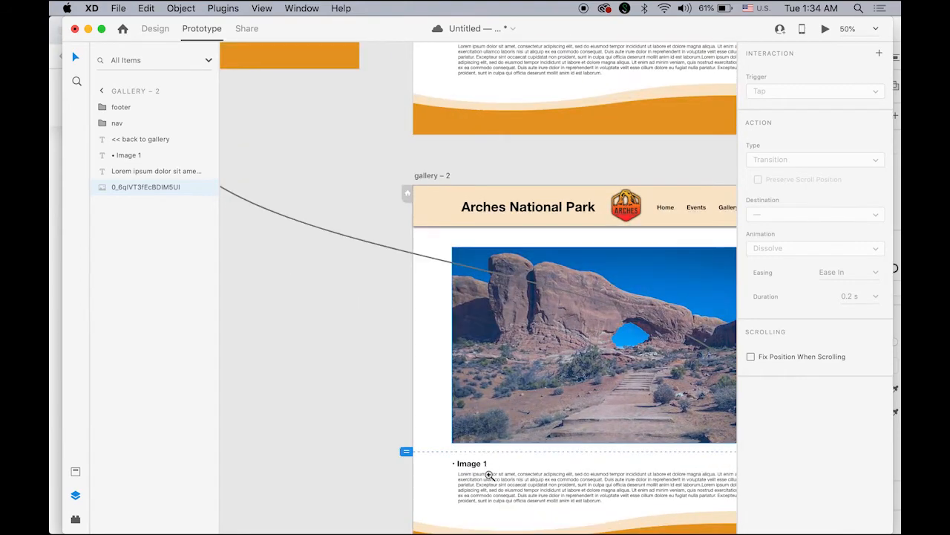
pyautogui.scroll(3, 489, 476)
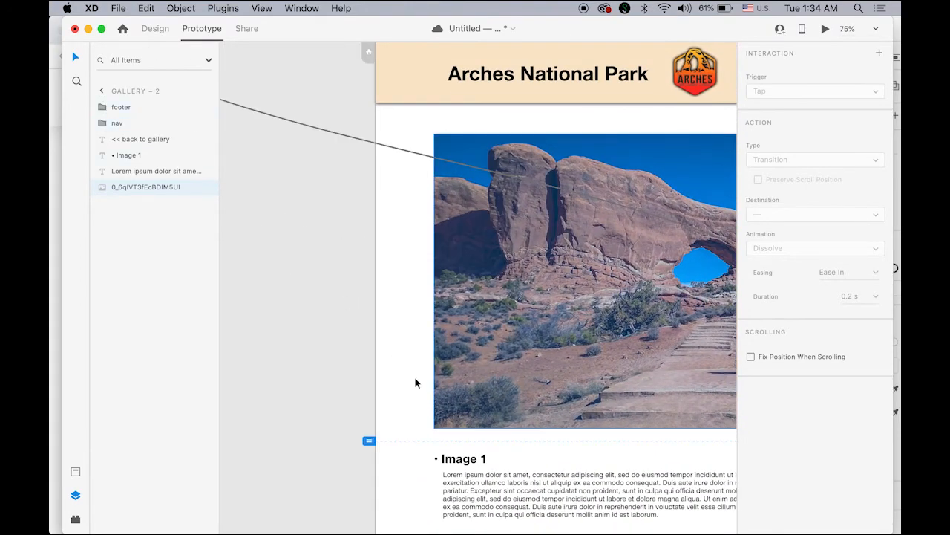
pyautogui.click(474, 459)
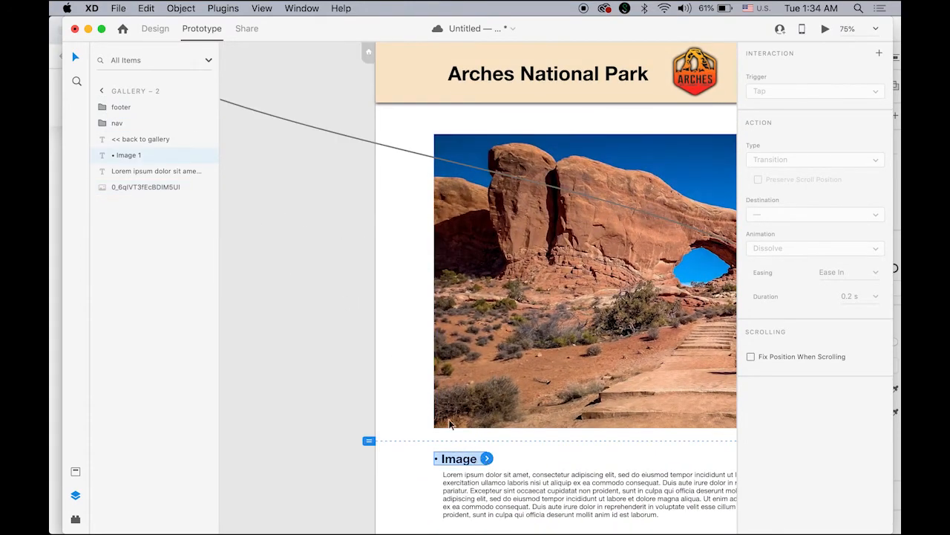
pyautogui.click(152, 28)
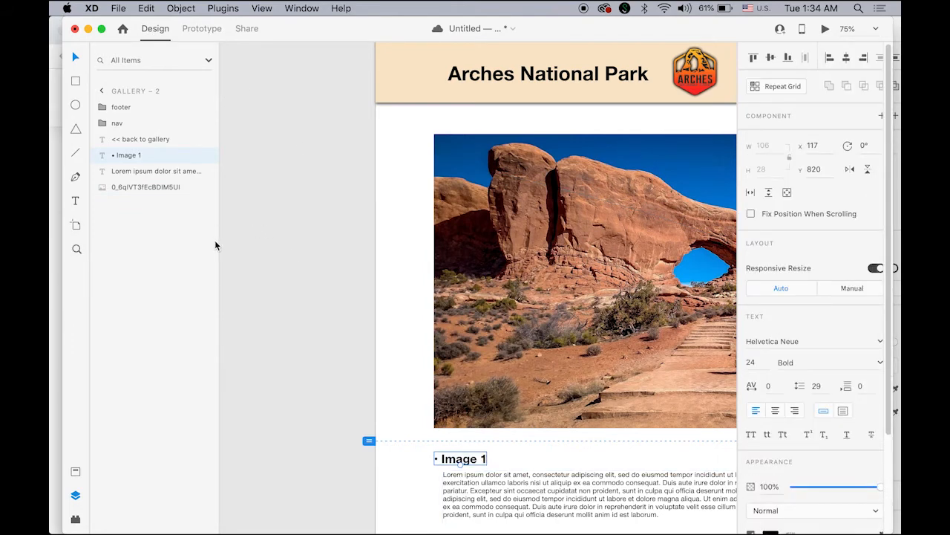
pyautogui.click(75, 201)
pyautogui.tripleClick(483, 459)
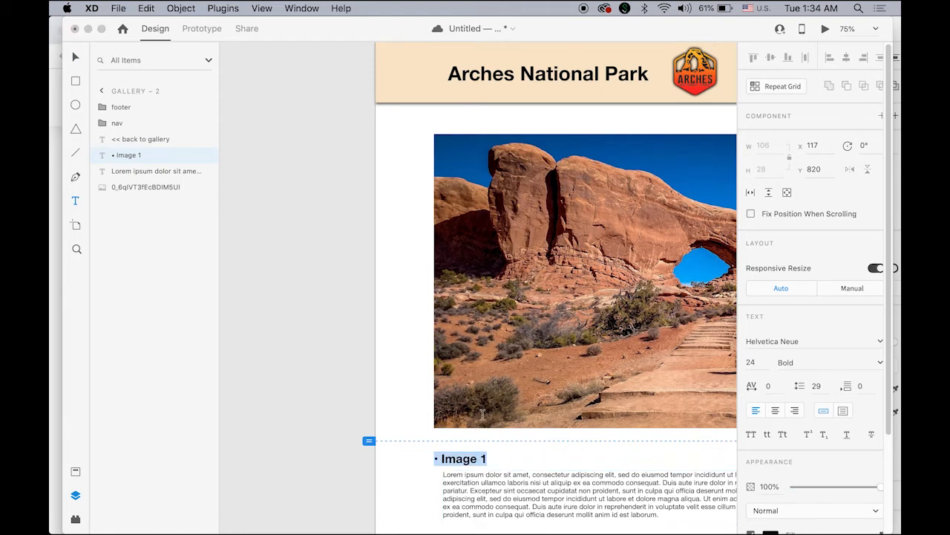
pyautogui.click(484, 458)
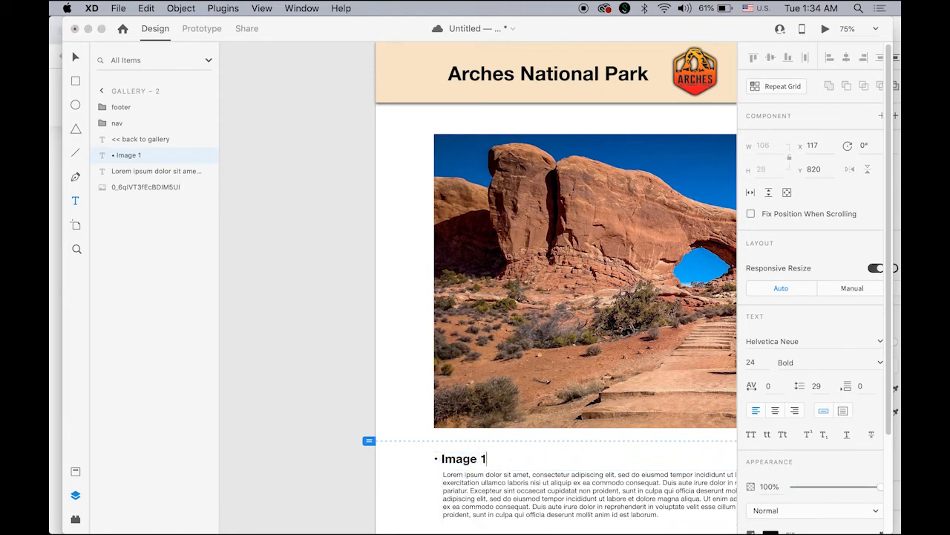
pyautogui.press('BackSpace')
pyautogui.write('2')
pyautogui.click(77, 59)
pyautogui.click(332, 171)
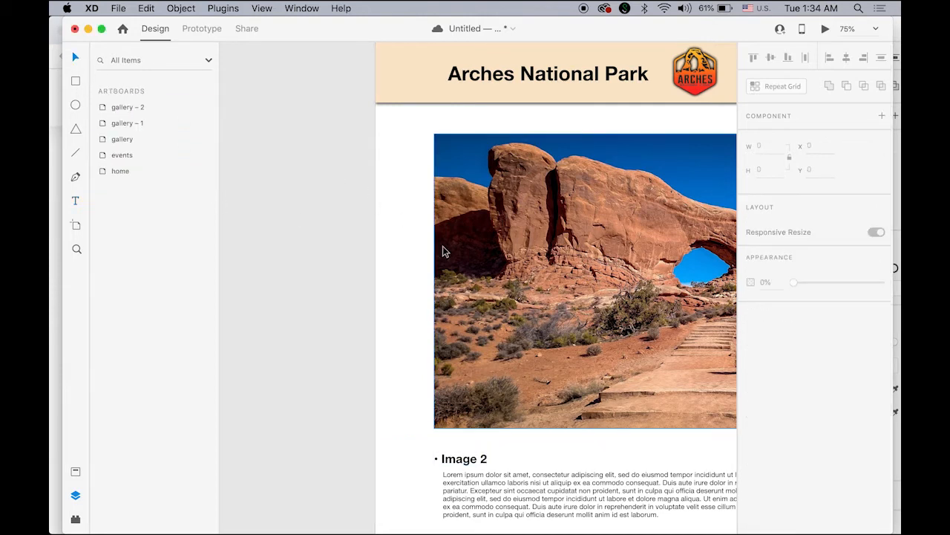
pyautogui.keyDown('alt'); pyautogui.keyDown('super'); pyautogui.click(521, 276); pyautogui.keyUp('super'); pyautogui.keyUp('alt')
pyautogui.keyDown('alt'); pyautogui.keyDown('super'); pyautogui.click(476, 265); pyautogui.keyUp('super'); pyautogui.keyUp('alt')
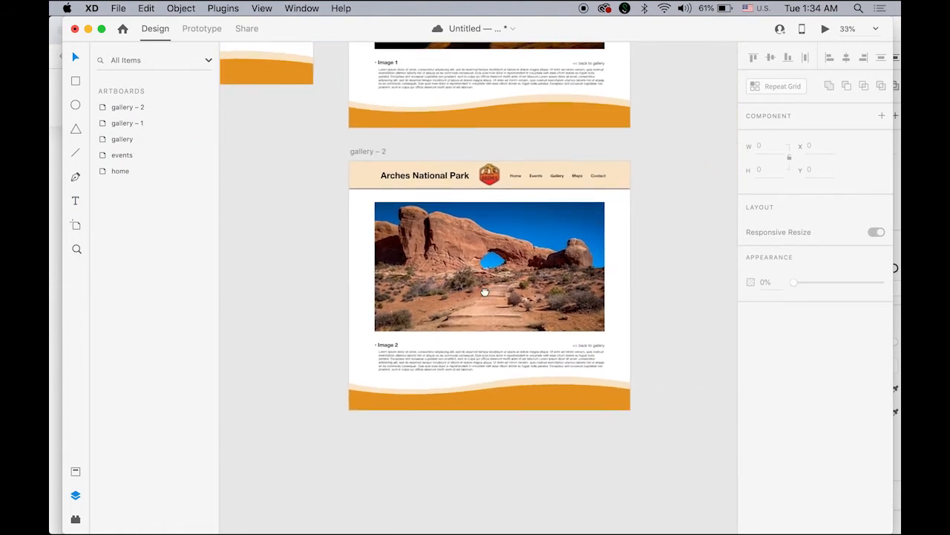
# Check the gallery – 2 artboard's back-to-gallery link in Prototype mode, and link the gallery's second thumbnail to gallery – 2 with a Dissolve transition on tap
pyautogui.keyDown('alt'); pyautogui.keyDown('super'); pyautogui.click(490, 298); pyautogui.keyUp('super'); pyautogui.keyUp('alt')
pyautogui.moveTo(478, 265); pyautogui.dragTo(517, 347)
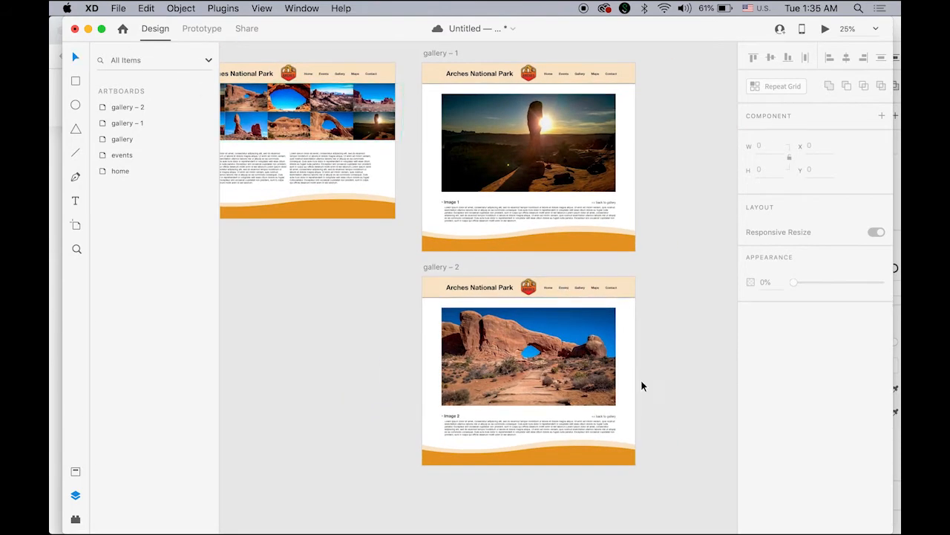
pyautogui.click(607, 419)
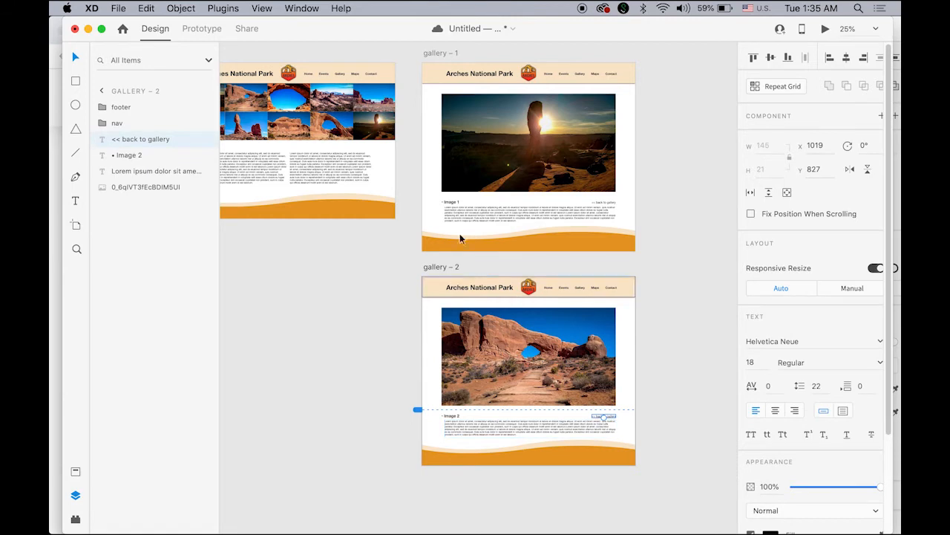
pyautogui.click(212, 34)
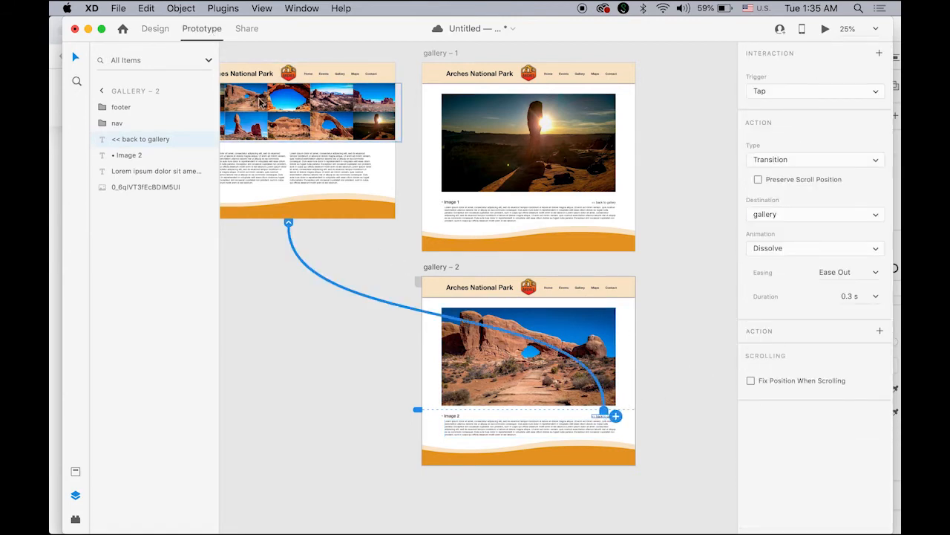
pyautogui.click(245, 96)
pyautogui.doubleClick(245, 97)
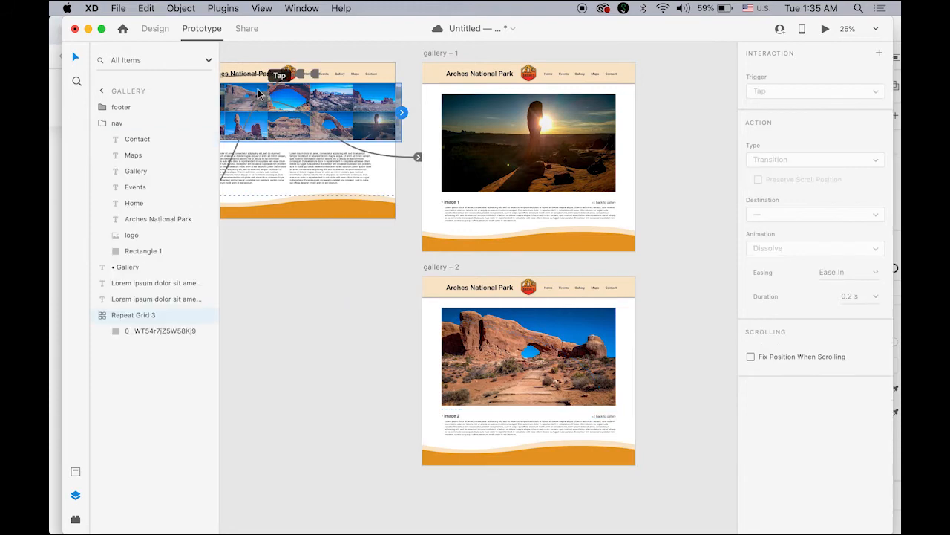
pyautogui.moveTo(267, 96); pyautogui.dragTo(475, 364)
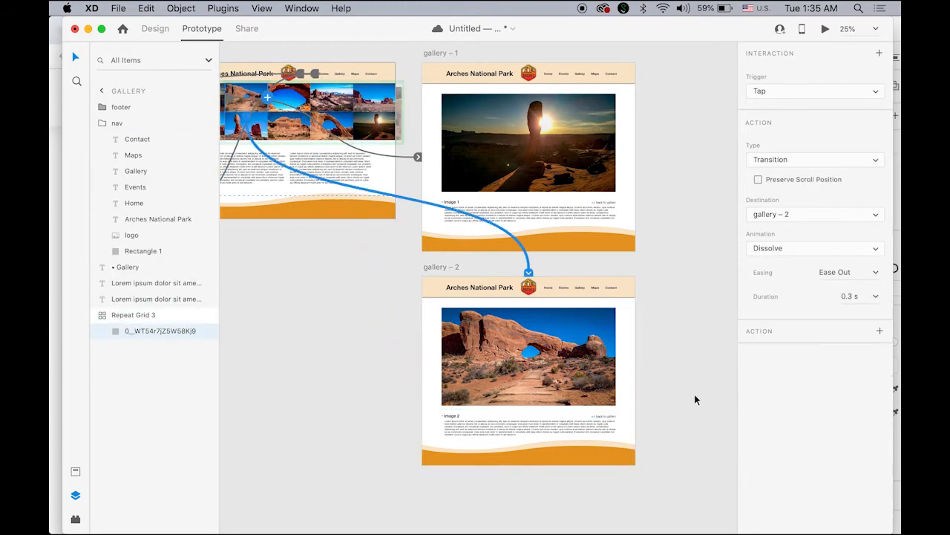
pyautogui.click(695, 388)
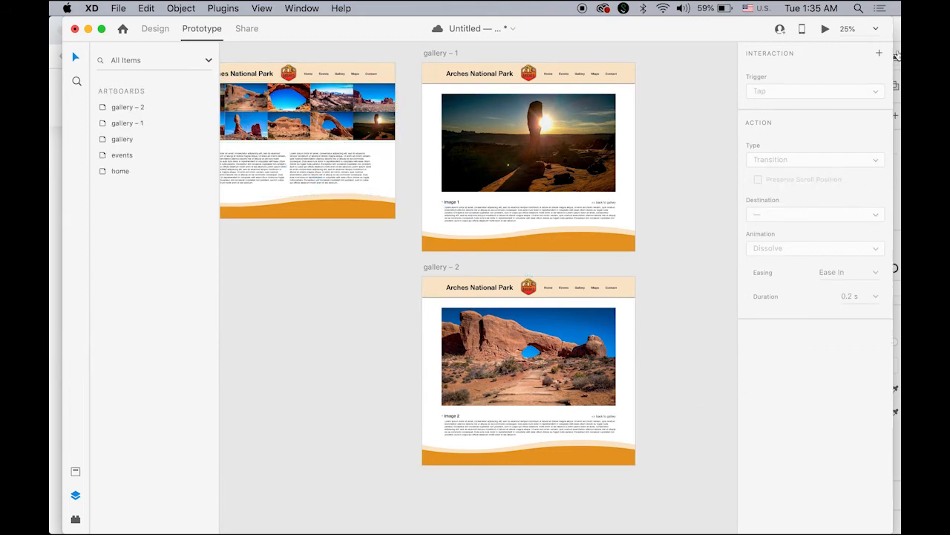
# Preview the prototype, testing the first and second gallery thumbnails and the back-to-gallery link on each image page, and close the preview
pyautogui.click(825, 28)
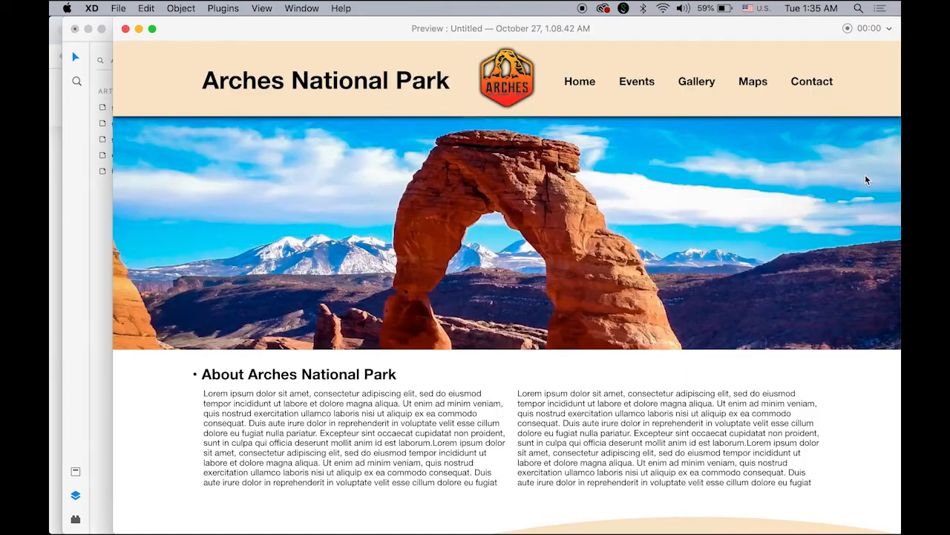
pyautogui.click(698, 83)
pyautogui.click(225, 161)
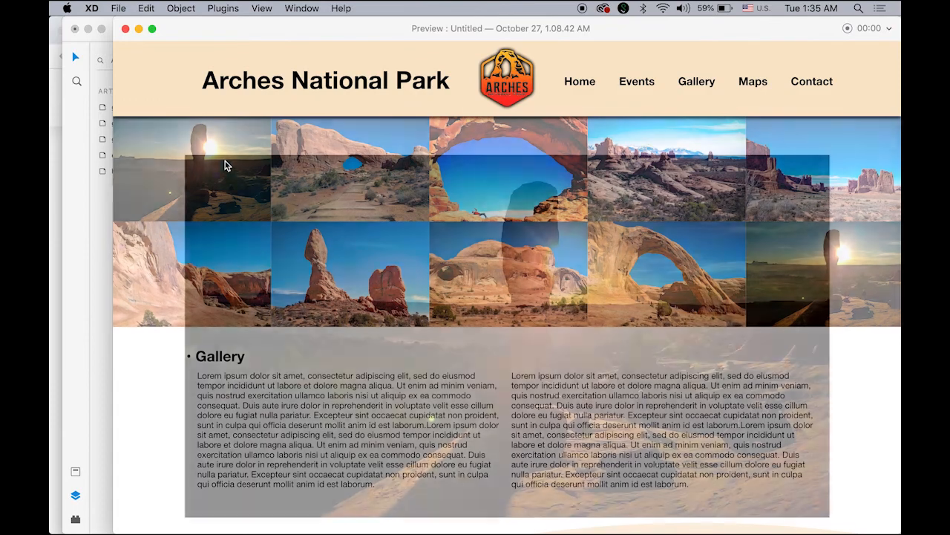
pyautogui.scroll(-5, 789, 322)
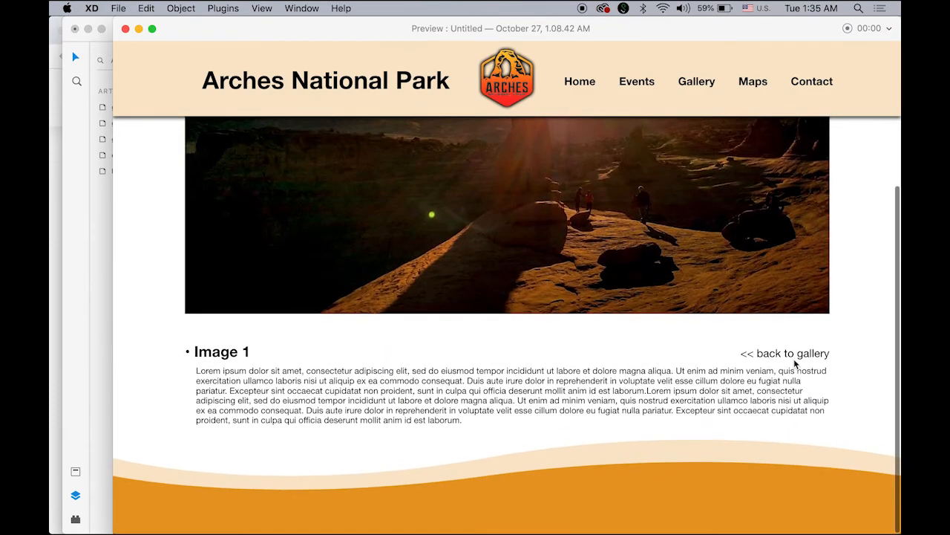
pyautogui.click(794, 356)
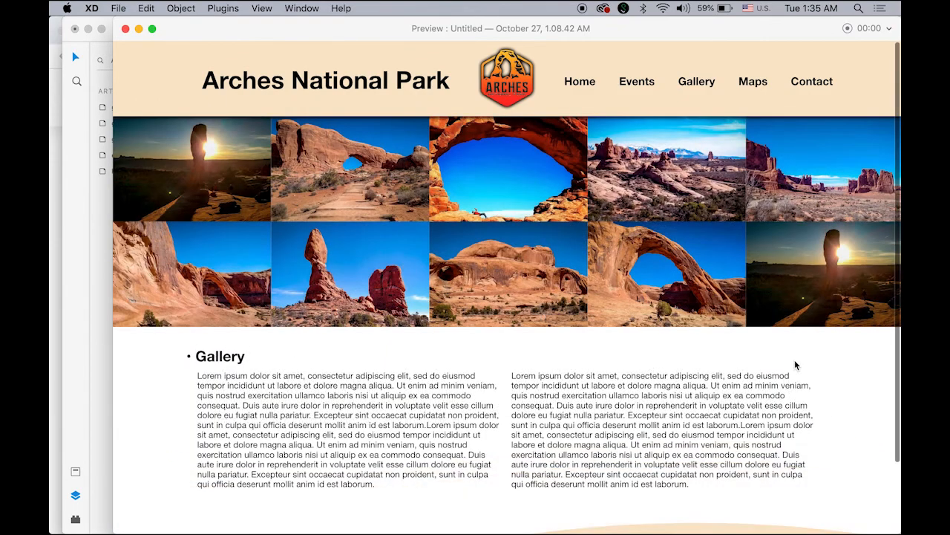
pyautogui.click(355, 135)
pyautogui.scroll(-5, 702, 311)
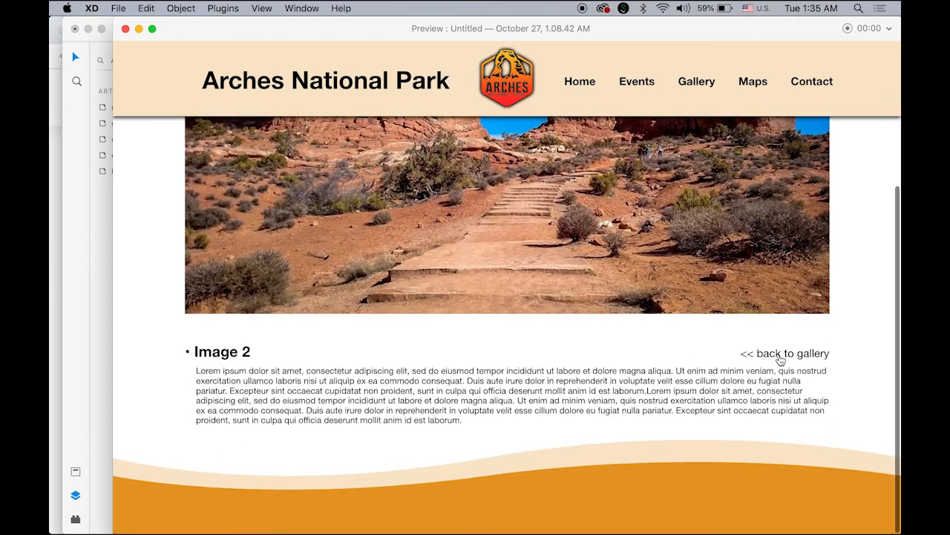
pyautogui.click(780, 358)
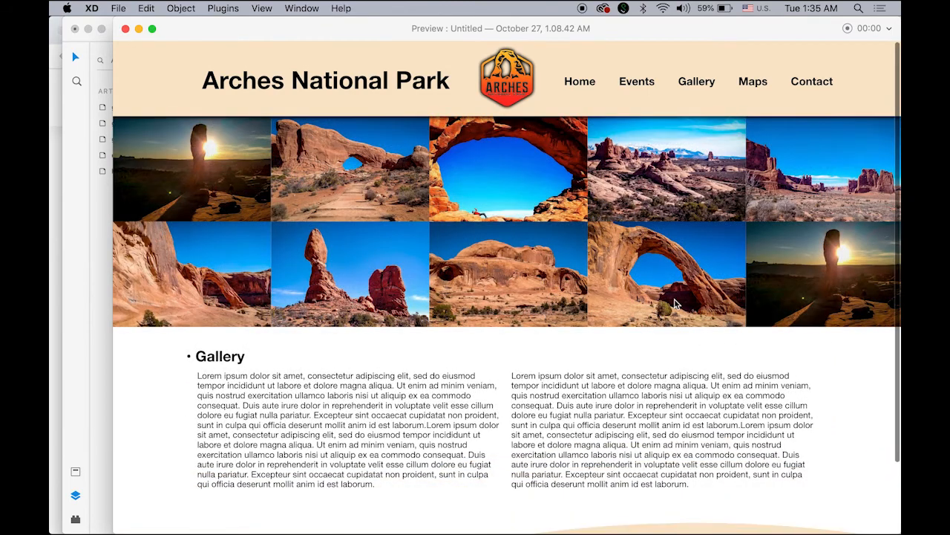
pyautogui.click(125, 28)
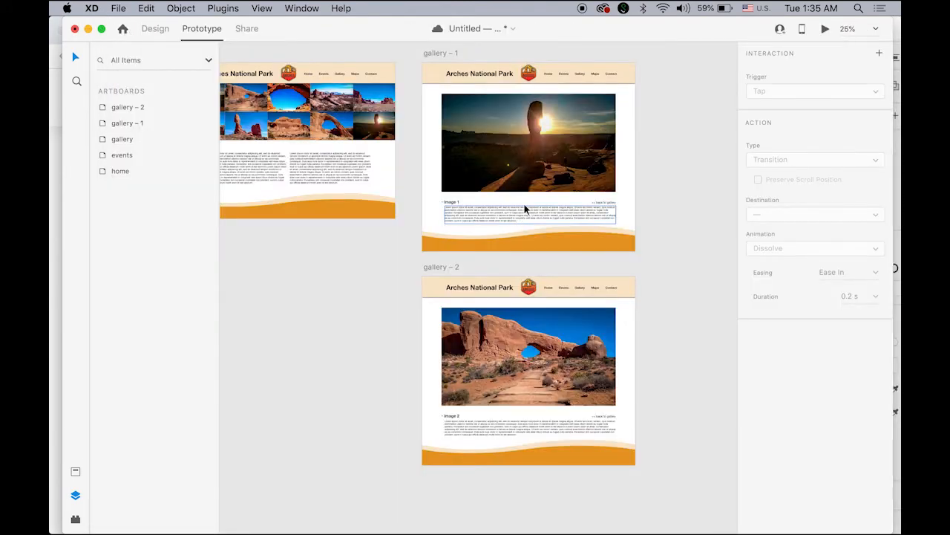
# Save the website prototype document and bring all its artboards into view
pyautogui.press('super+s')
pyautogui.scroll(-5, 569, 227)
pyautogui.moveTo(516, 220); pyautogui.dragTo(505, 227)
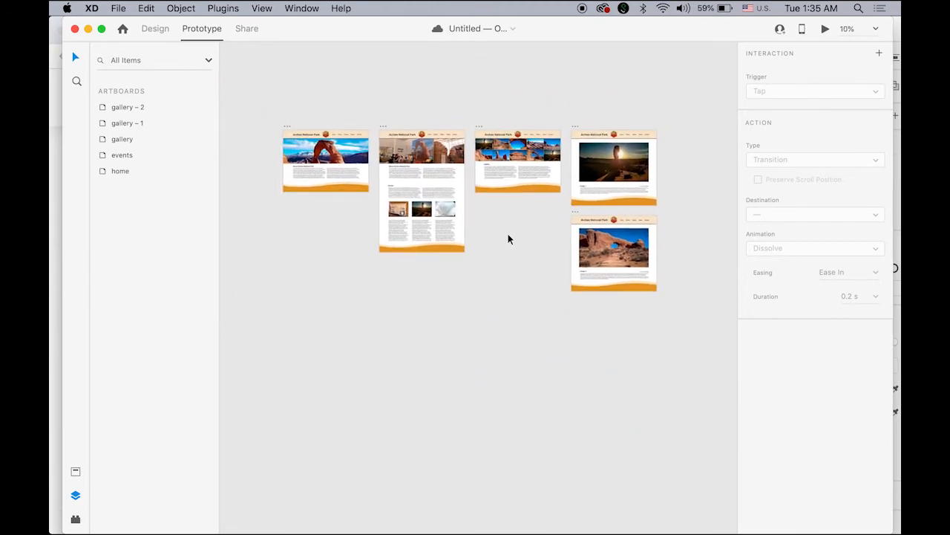
# Switch to the ArchesNP document and display the prototype connections across all its artboards
pyautogui.click(300, 9)
pyautogui.click(341, 115)
pyautogui.keyDown('alt'); pyautogui.keyDown('super'); pyautogui.click(426, 240); pyautogui.keyUp('super'); pyautogui.keyUp('alt')
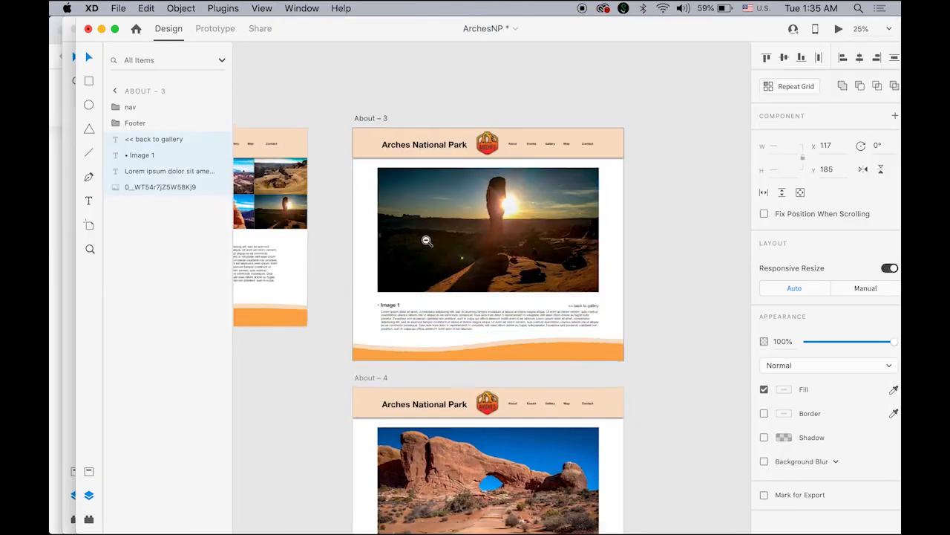
pyautogui.keyDown('alt'); pyautogui.keyDown('super'); pyautogui.click(432, 274); pyautogui.keyUp('super'); pyautogui.keyUp('alt')
pyautogui.keyDown('alt'); pyautogui.keyDown('super'); pyautogui.click(431, 275); pyautogui.keyUp('super'); pyautogui.keyUp('alt')
pyautogui.moveTo(409, 289); pyautogui.dragTo(616, 181)
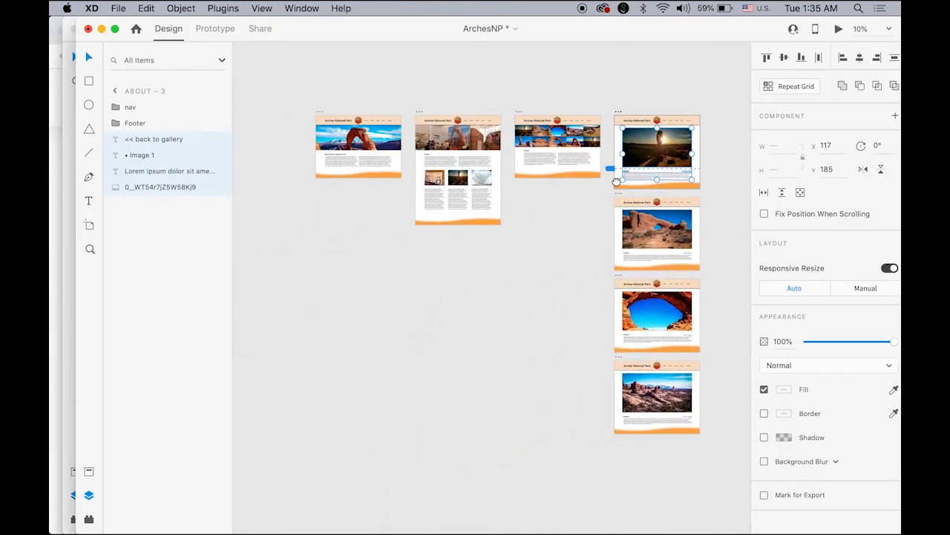
pyautogui.click(222, 31)
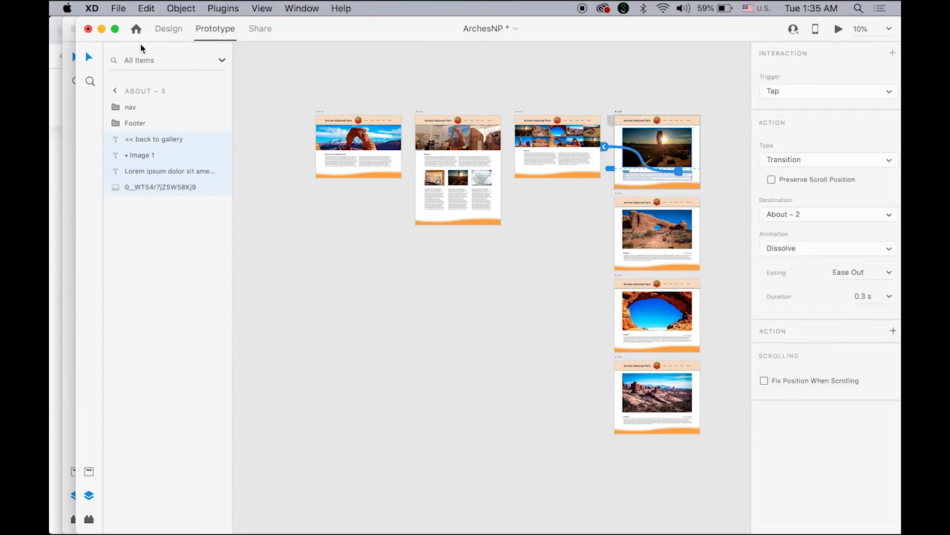
pyautogui.press('super+a')
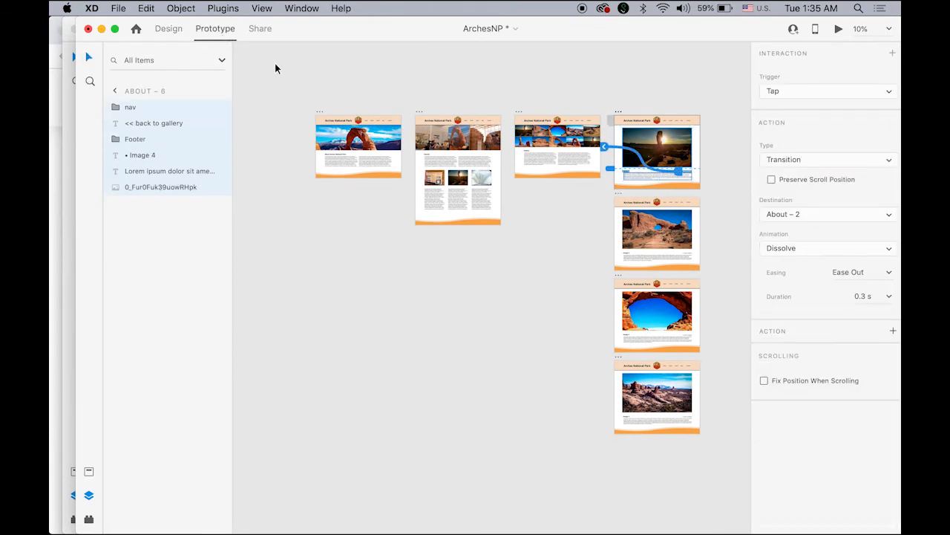
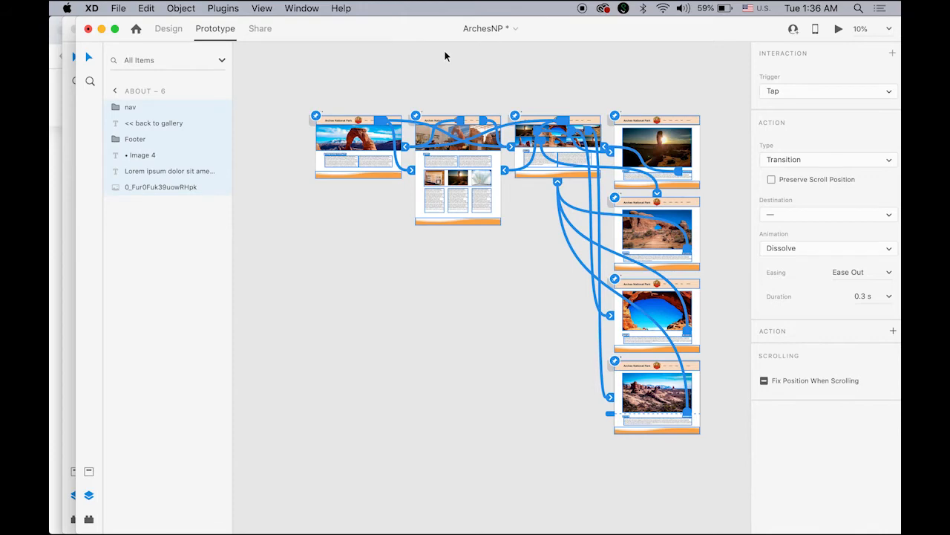
# View the ArchesNP_app mobile document and return to the untitled website prototype document
pyautogui.click(304, 8)
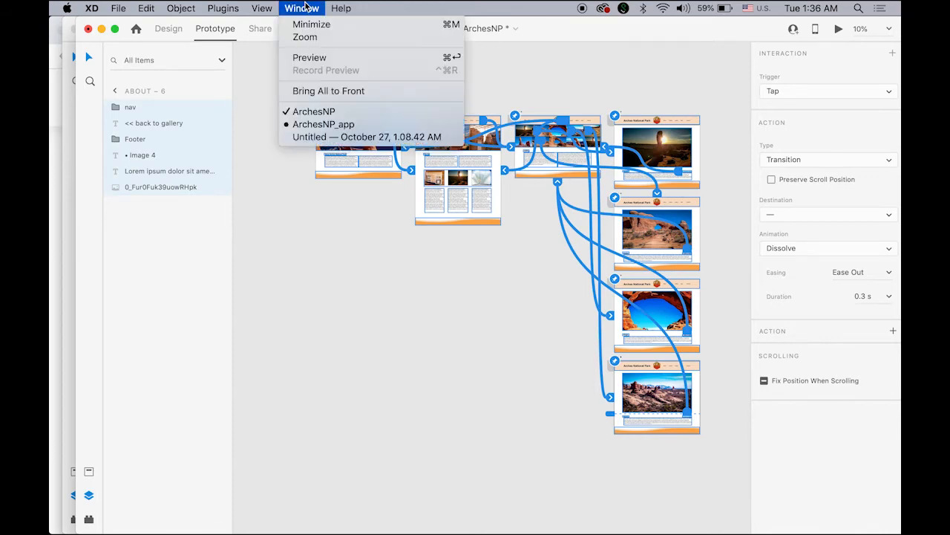
pyautogui.click(327, 125)
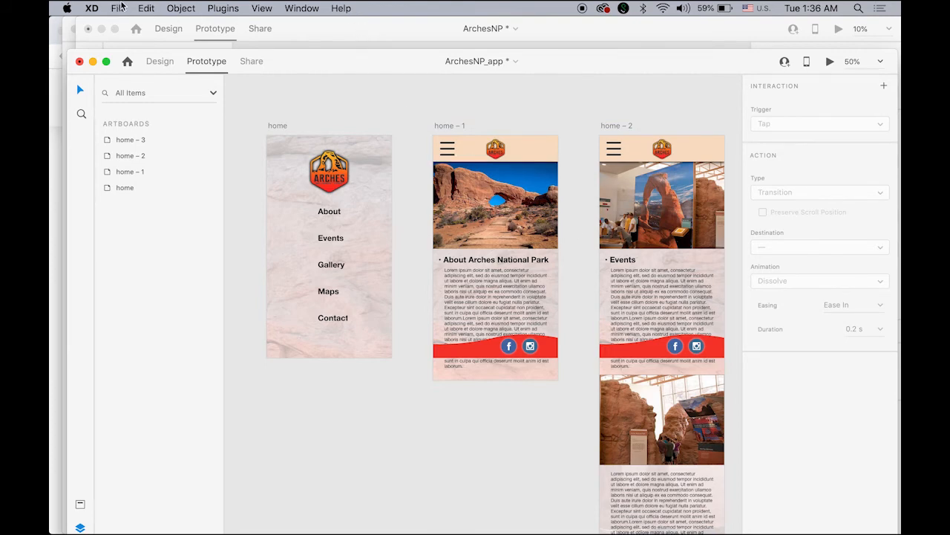
pyautogui.click(289, 8)
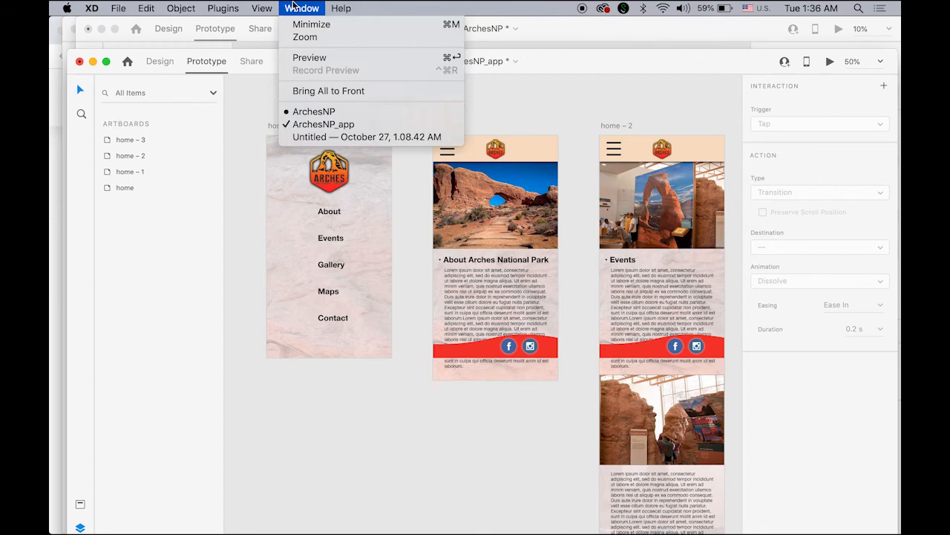
pyautogui.click(333, 137)
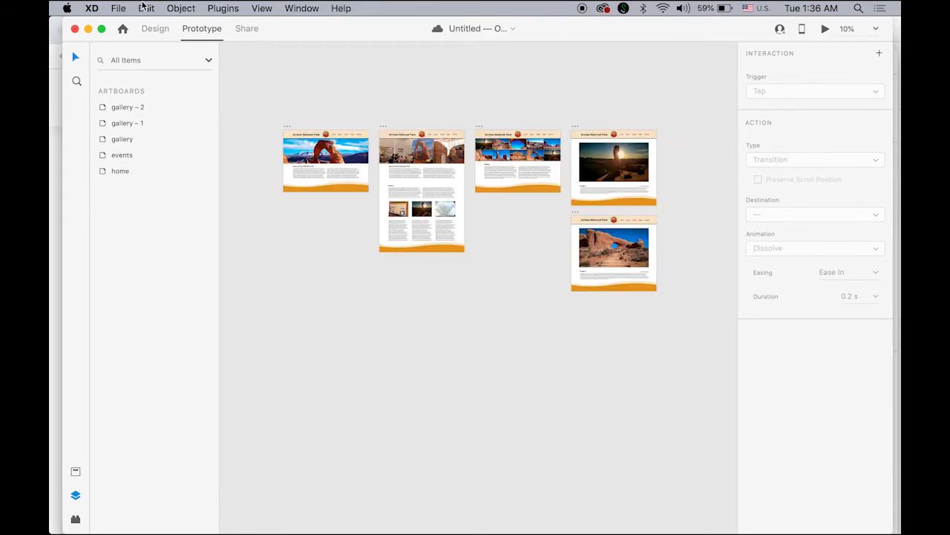
# Look at the local-document save dialog and the cloud Save As dialog, cancelling each without saving
pyautogui.click(119, 8)
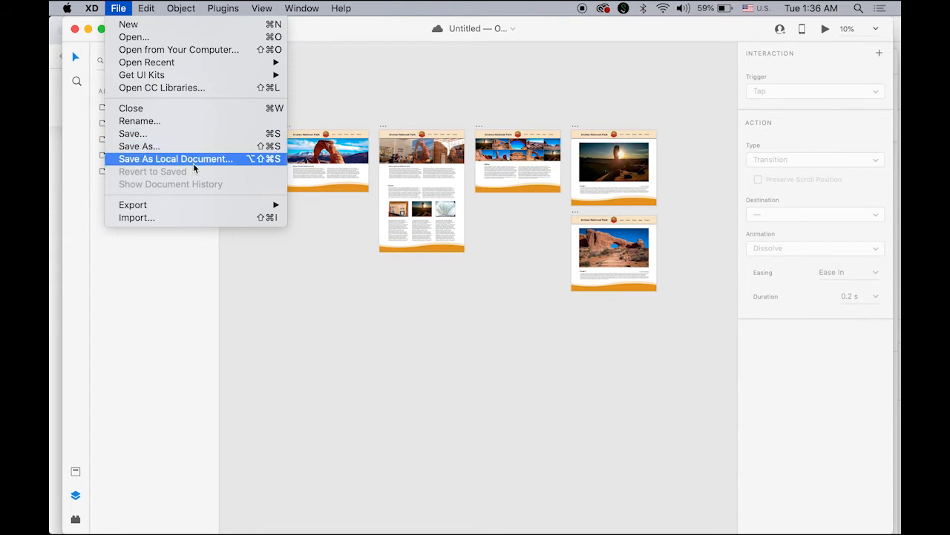
pyautogui.click(215, 163)
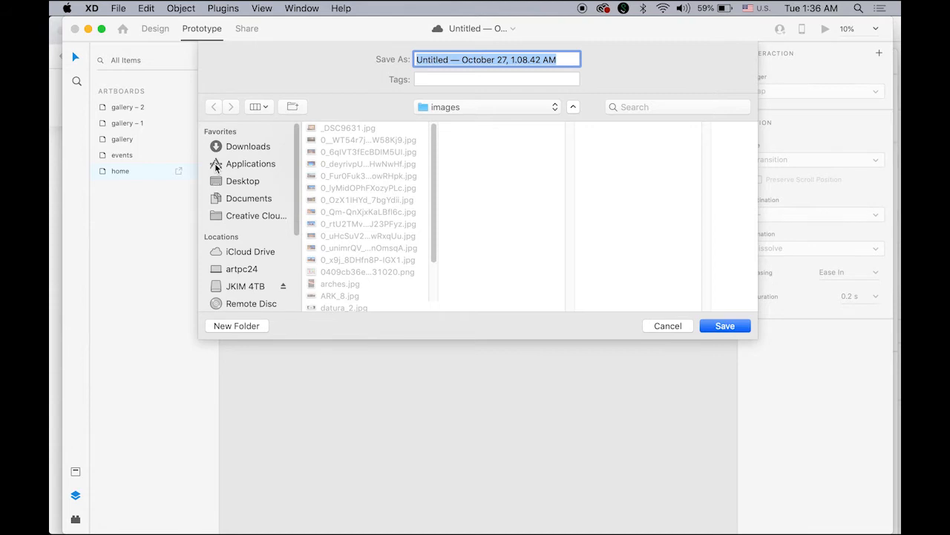
pyautogui.click(665, 325)
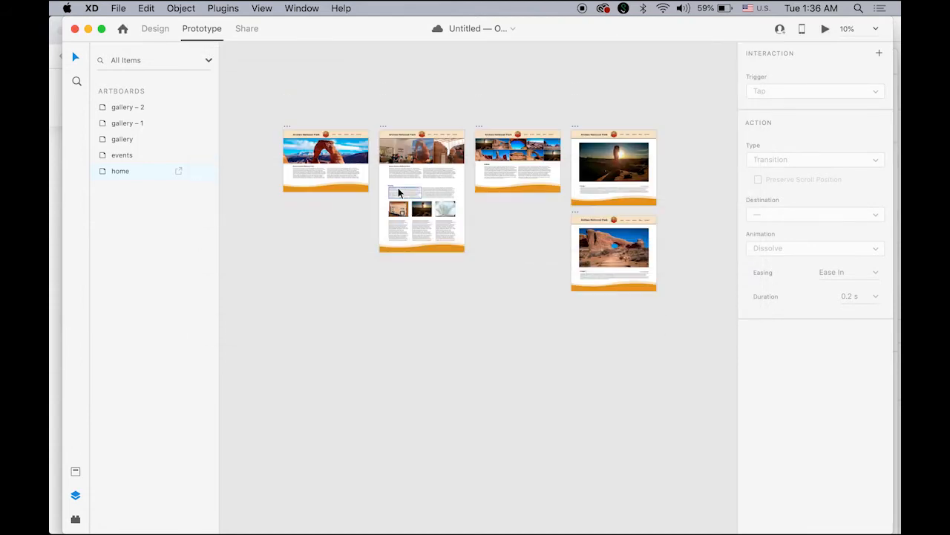
pyautogui.click(118, 8)
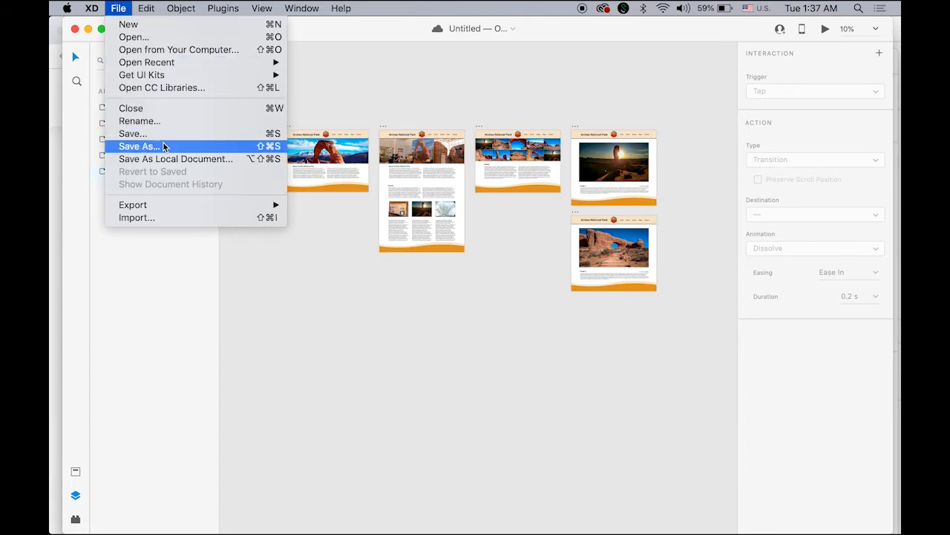
pyautogui.click(138, 146)
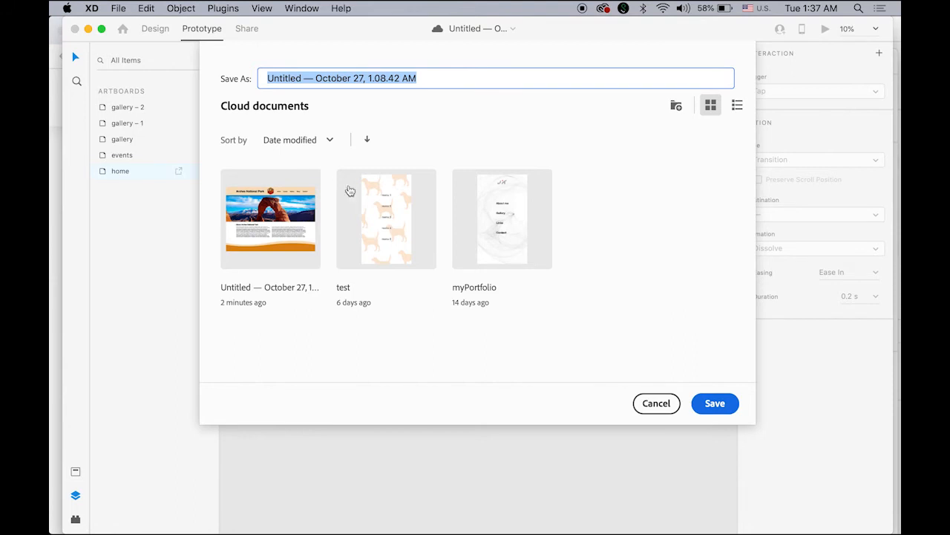
pyautogui.click(658, 404)
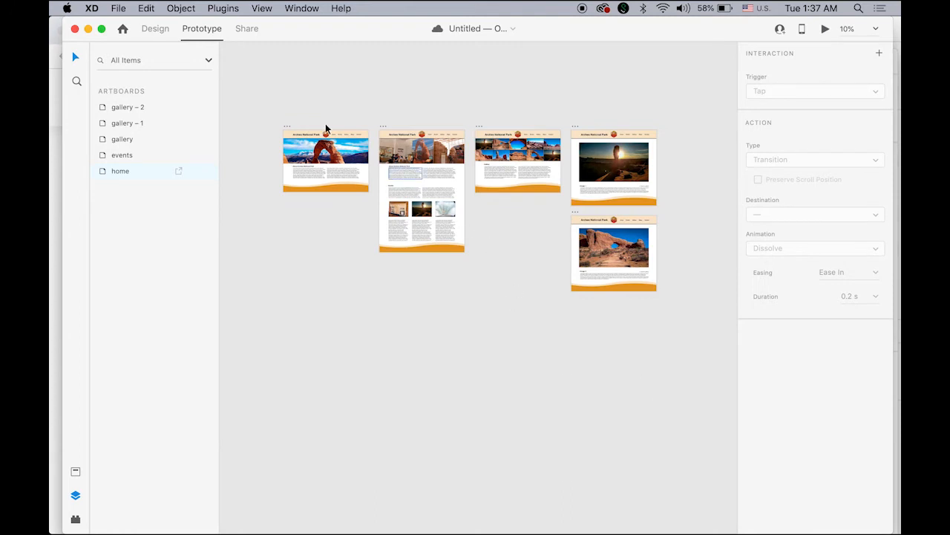
# Create a new document with an iPhone 6, 7, 8 artboard of 375 x 667 px
pyautogui.click(117, 8)
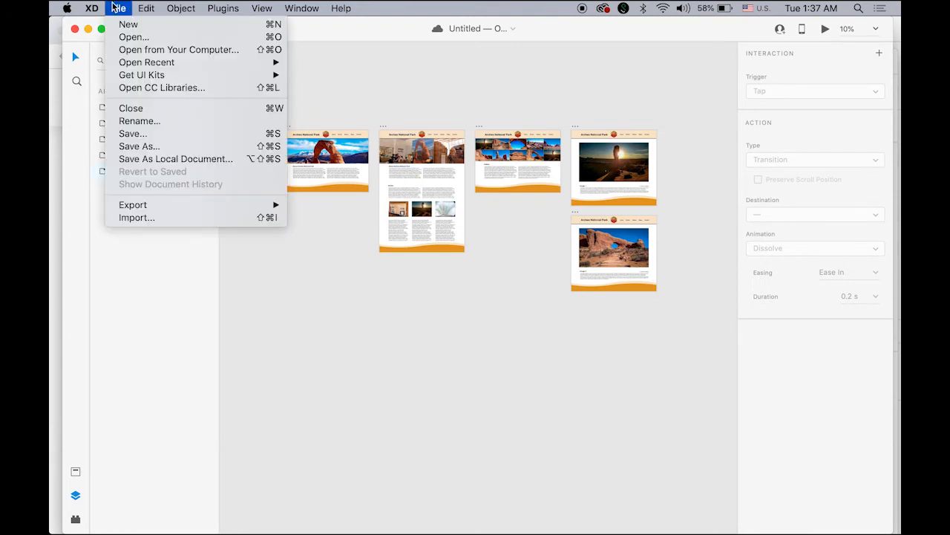
pyautogui.click(130, 37)
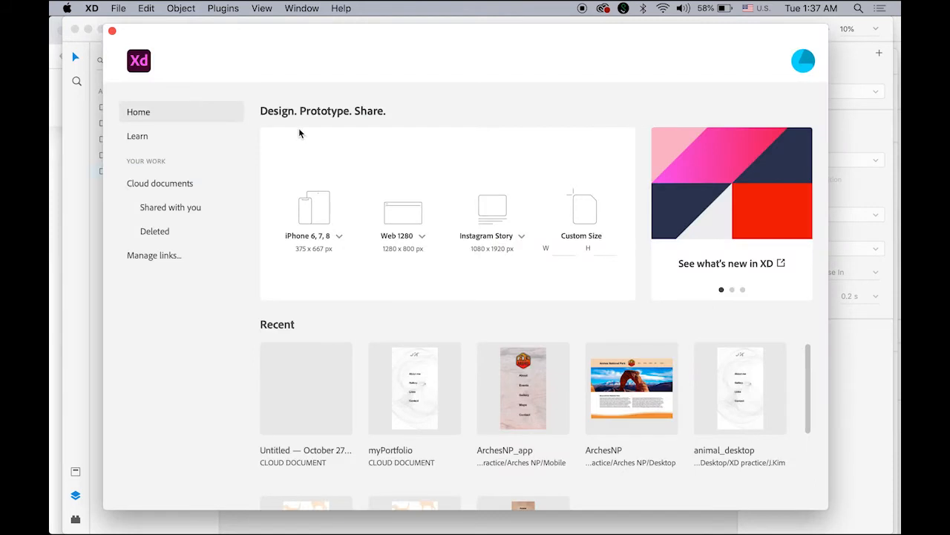
pyautogui.click(340, 239)
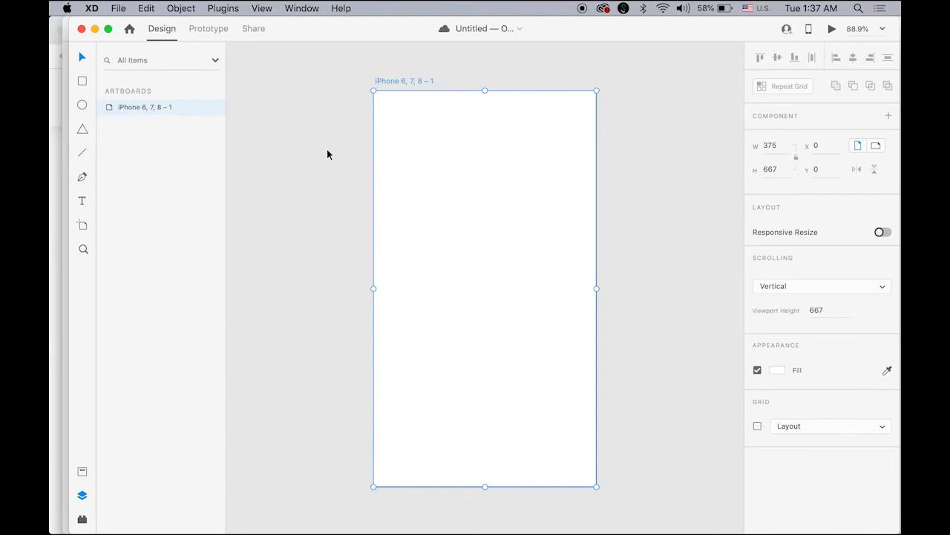
pyautogui.moveTo(315, 26)
pyautogui.mouseDown()
pyautogui.moveTo(321, 109)
pyautogui.moveTo(352, 19)
pyautogui.moveTo(326, 22)
pyautogui.mouseUp()
# Switch to the ArchesNP_app document and examine the prototype links on its home menu artboard
pyautogui.click(302, 8)
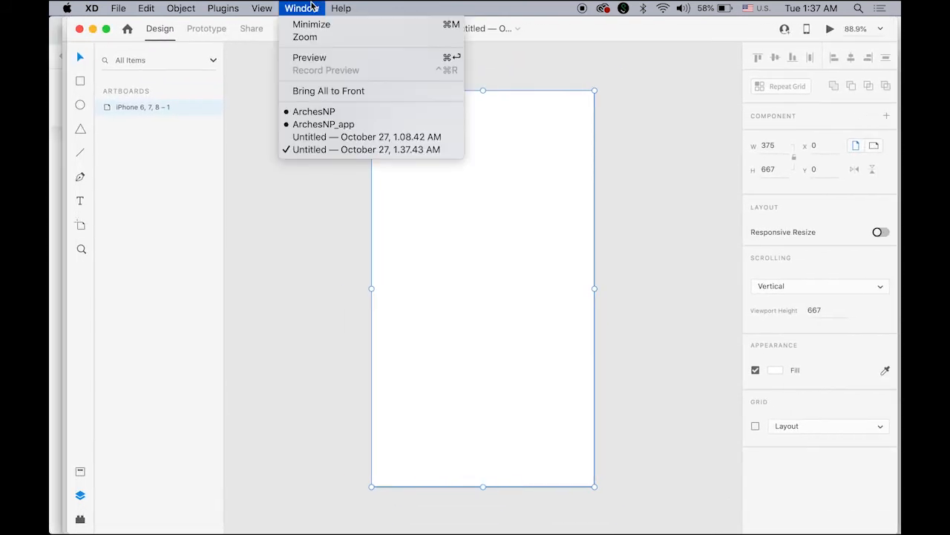
pyautogui.click(327, 124)
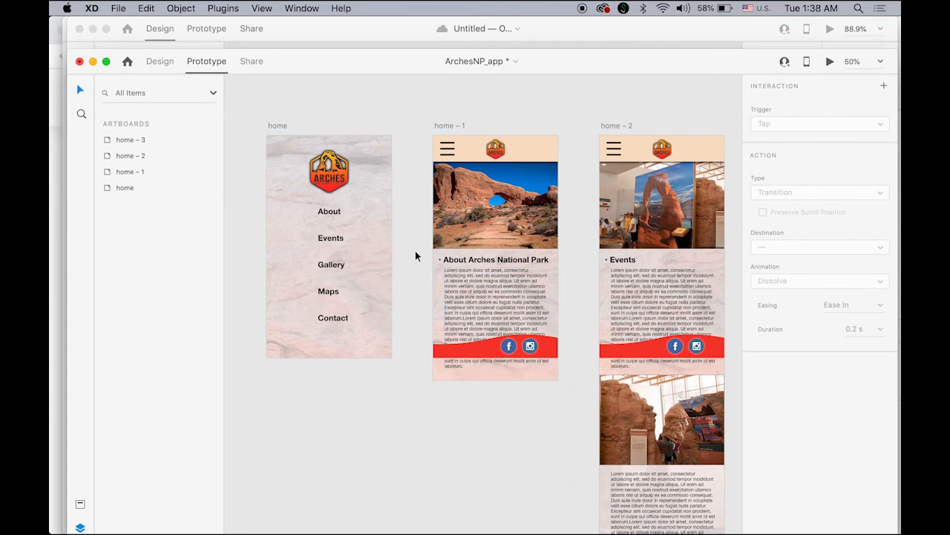
pyautogui.click(376, 225)
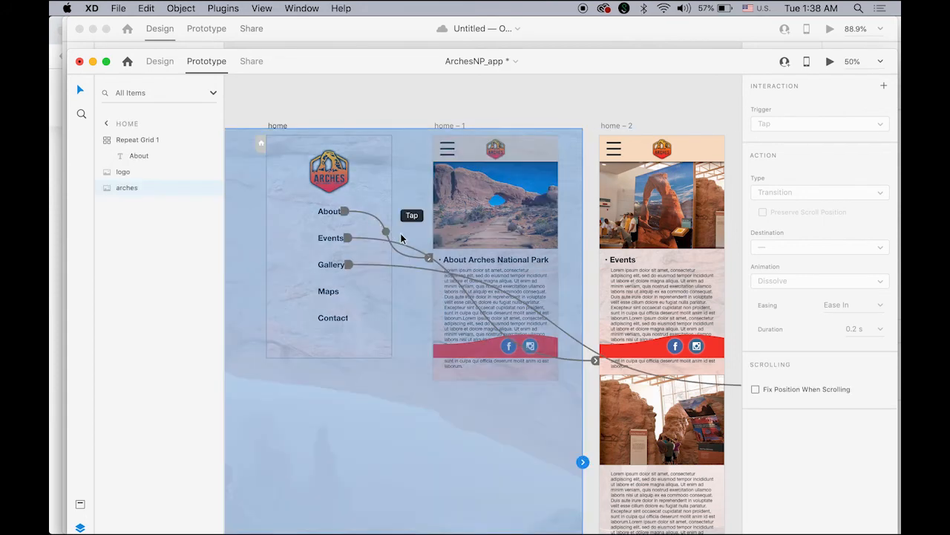
# Return to the untitled document containing the blank iPhone 6, 7, 8 artboard and clear its selection
pyautogui.click(370, 106)
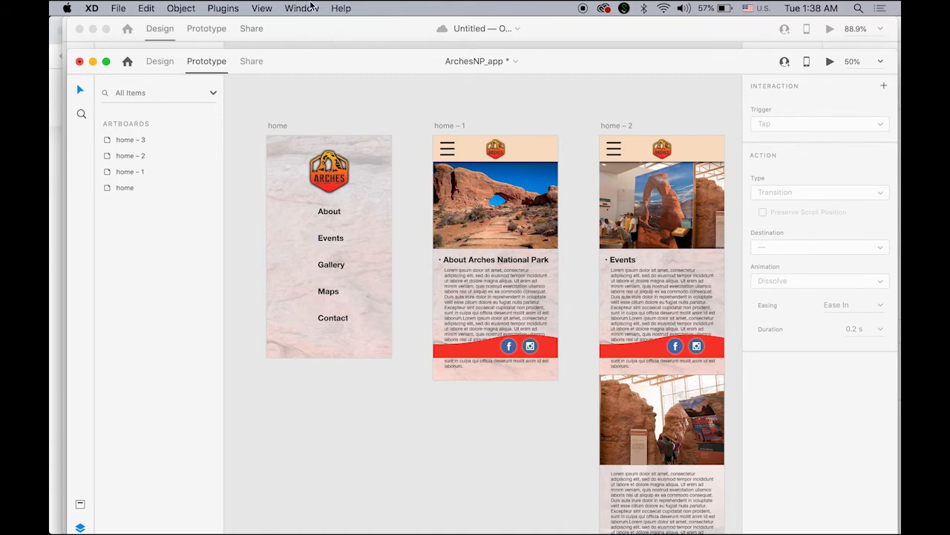
pyautogui.click(301, 9)
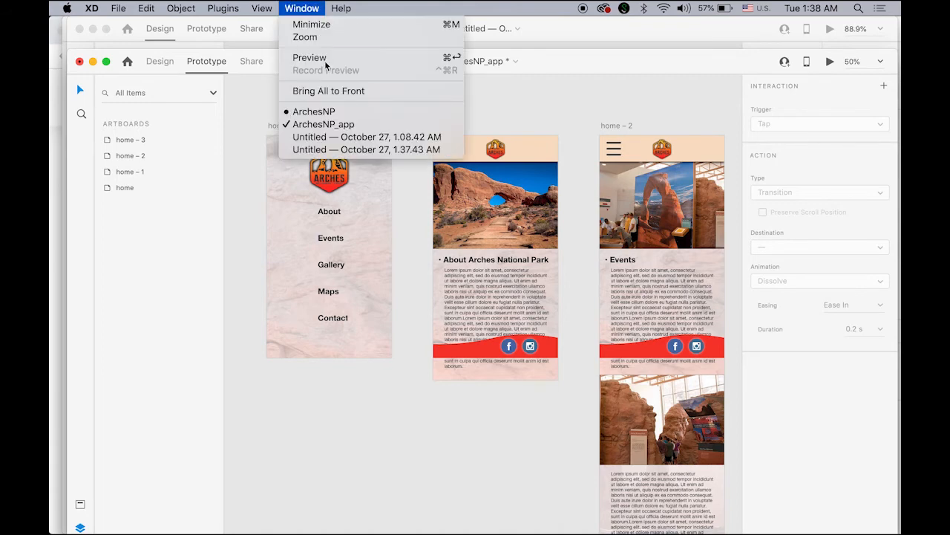
pyautogui.click(352, 150)
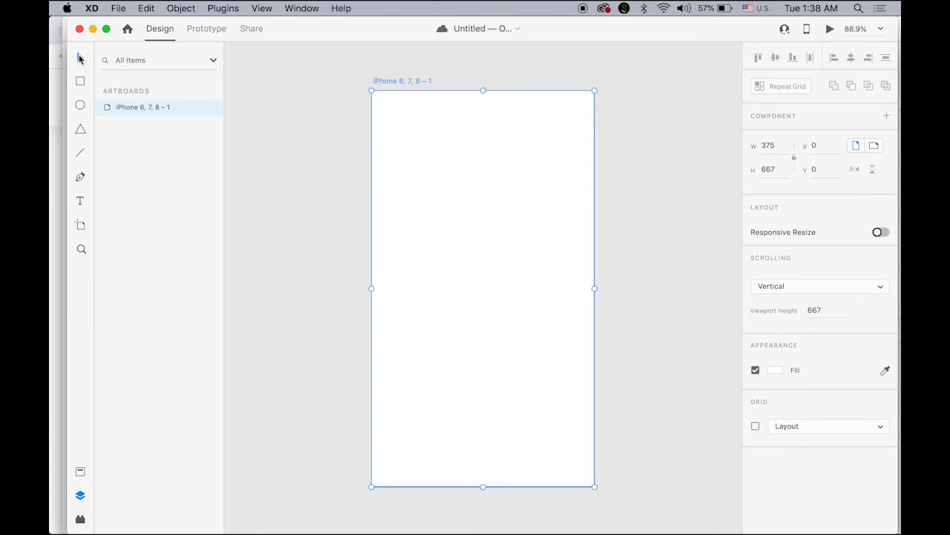
pyautogui.click(315, 151)
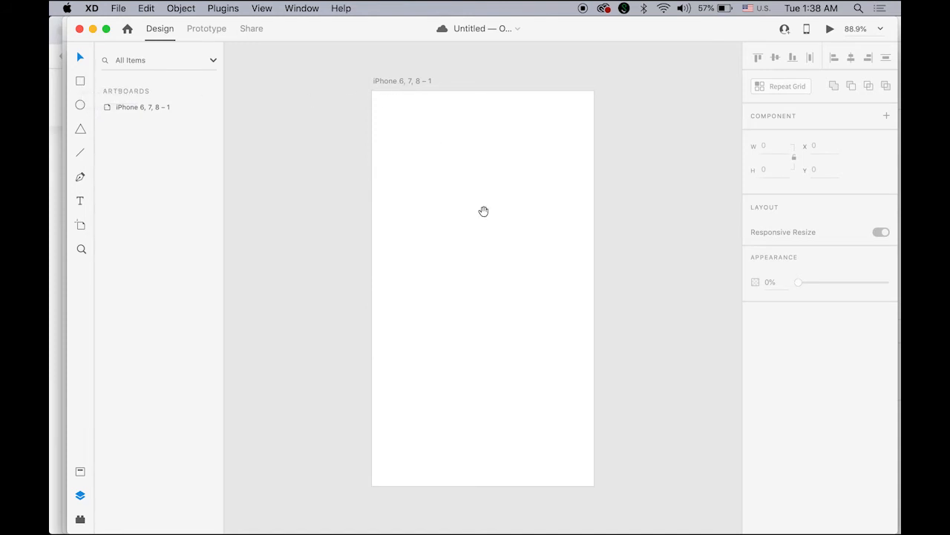
# Import logo.png from the images folder into the blank iPhone artboard
pyautogui.moveTo(484, 211); pyautogui.dragTo(433, 208)
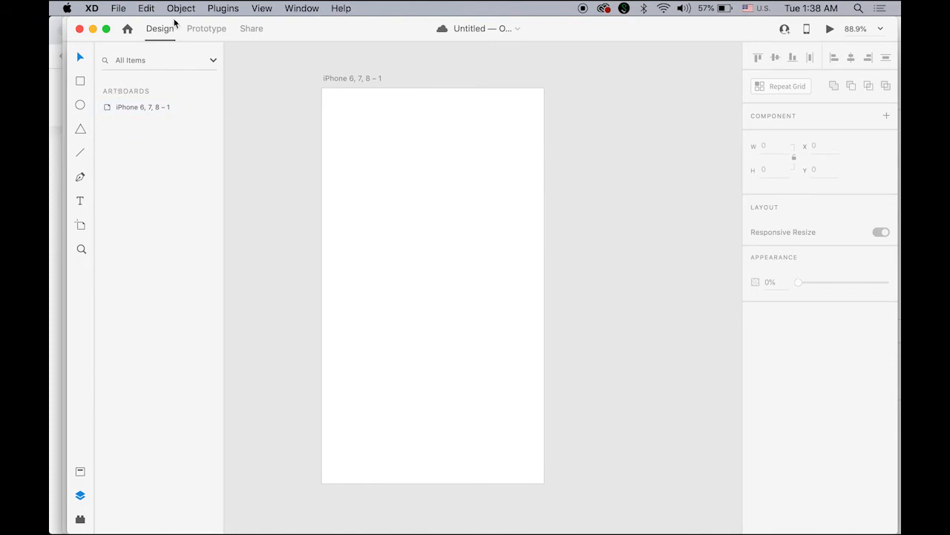
pyautogui.click(118, 8)
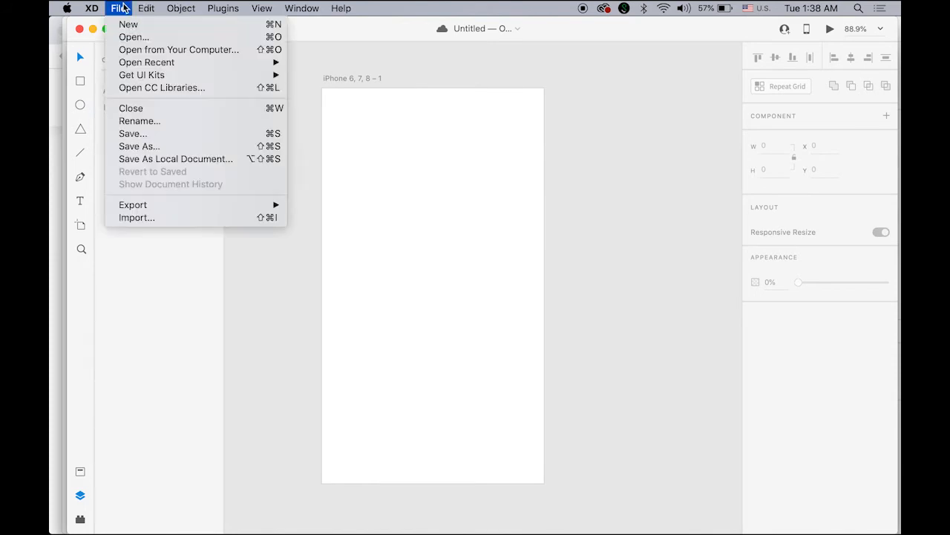
pyautogui.click(240, 218)
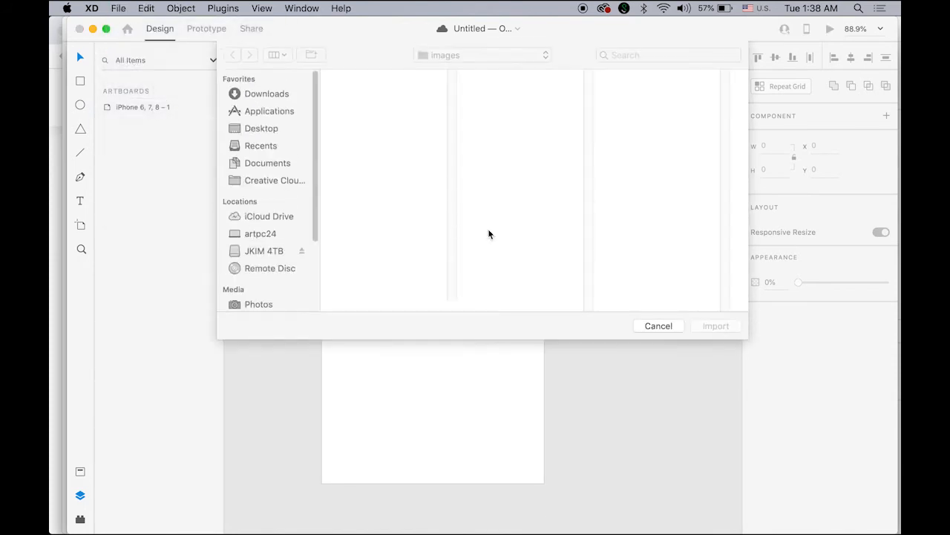
pyautogui.click(368, 304)
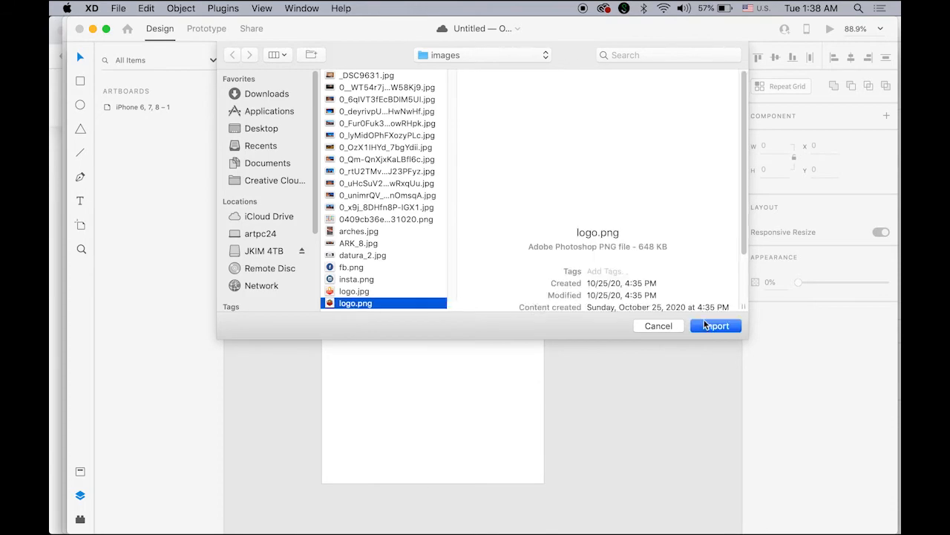
pyautogui.click(715, 325)
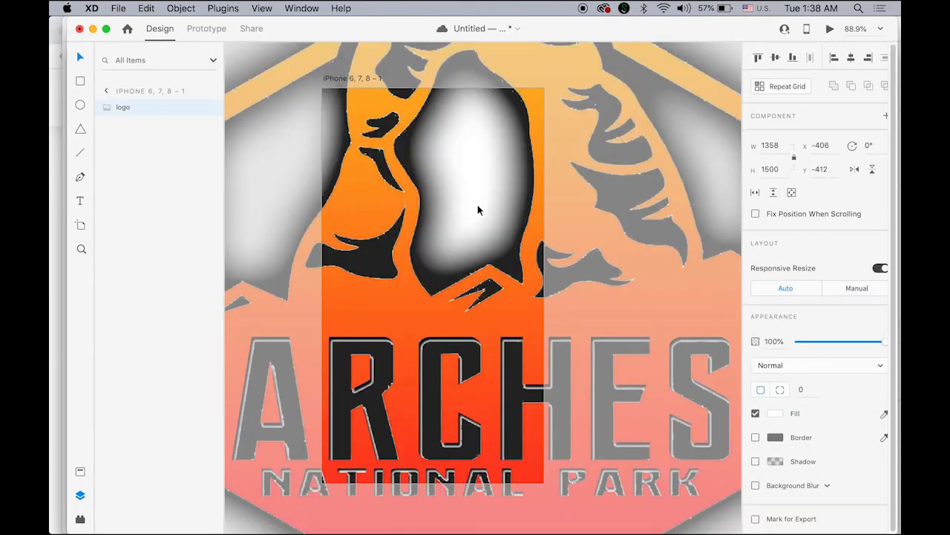
# Scale the logo down to about 172 x 188 px and centre it near the artboard's top, at about X 102, Y 22
pyautogui.scroll(-10, 468, 200)
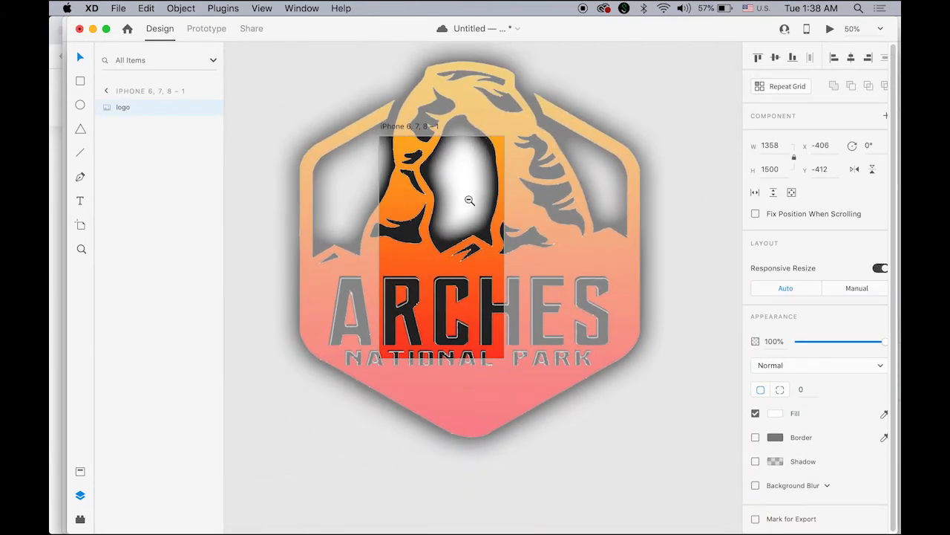
pyautogui.scroll(-1, 487, 203)
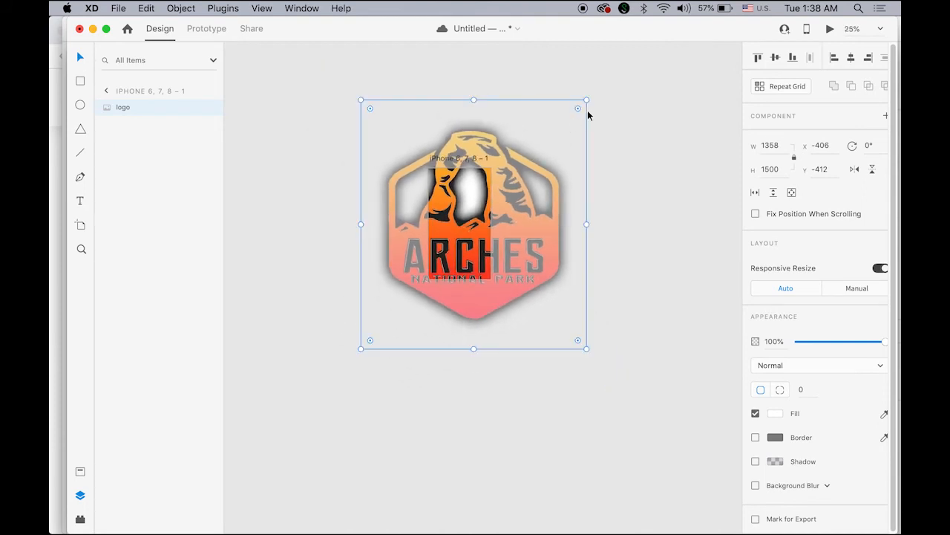
pyautogui.moveTo(587, 99); pyautogui.dragTo(488, 206)
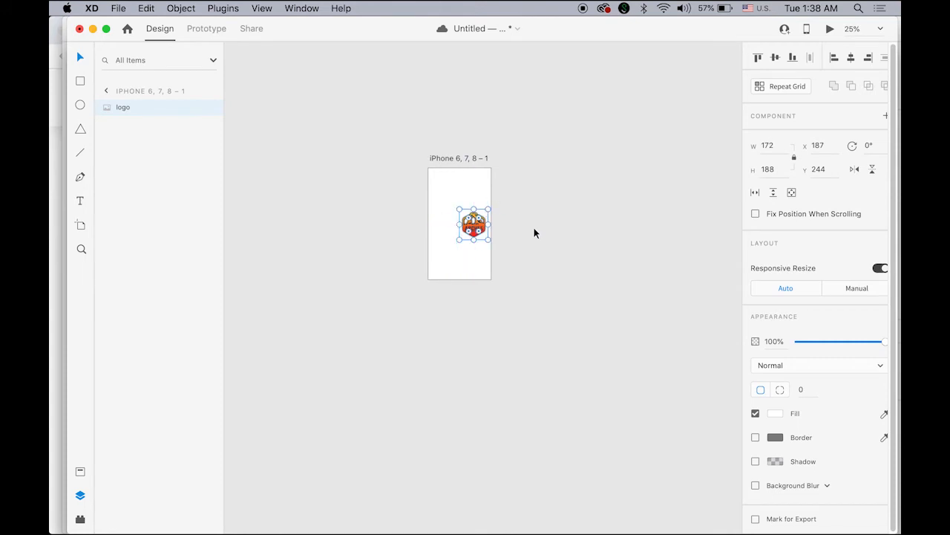
pyautogui.click(454, 226)
pyautogui.keyDown('super'); pyautogui.click(490, 239); pyautogui.keyUp('super')
pyautogui.keyDown('super'); pyautogui.click(491, 227); pyautogui.keyUp('super')
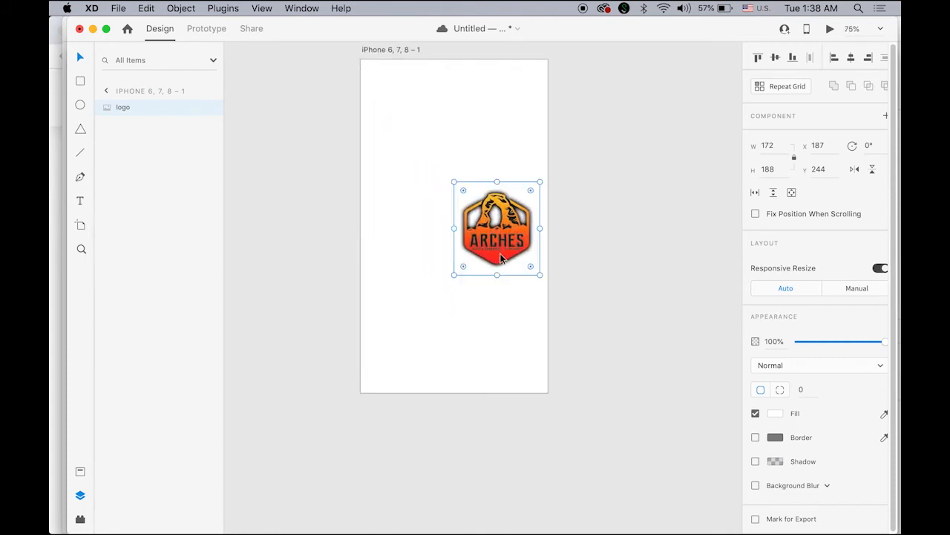
pyautogui.moveTo(500, 254); pyautogui.dragTo(456, 146)
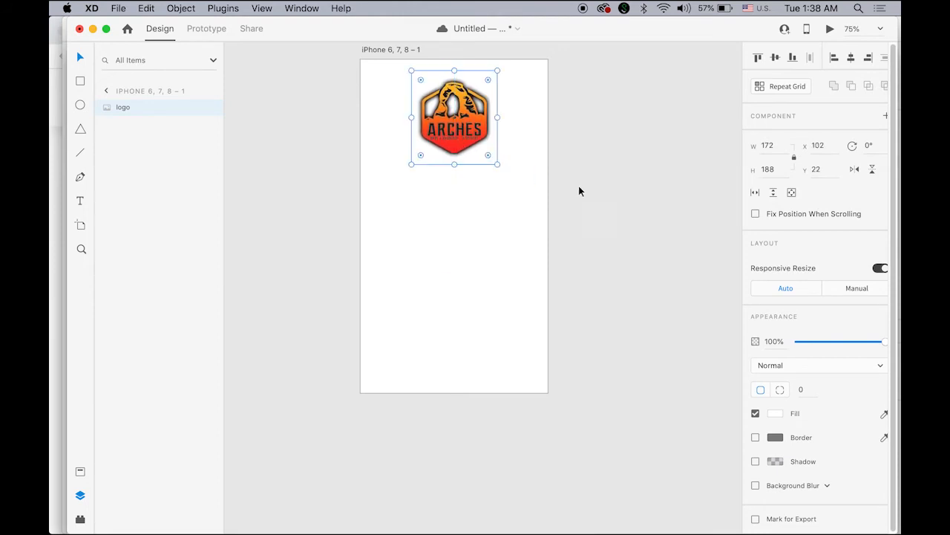
pyautogui.click(581, 185)
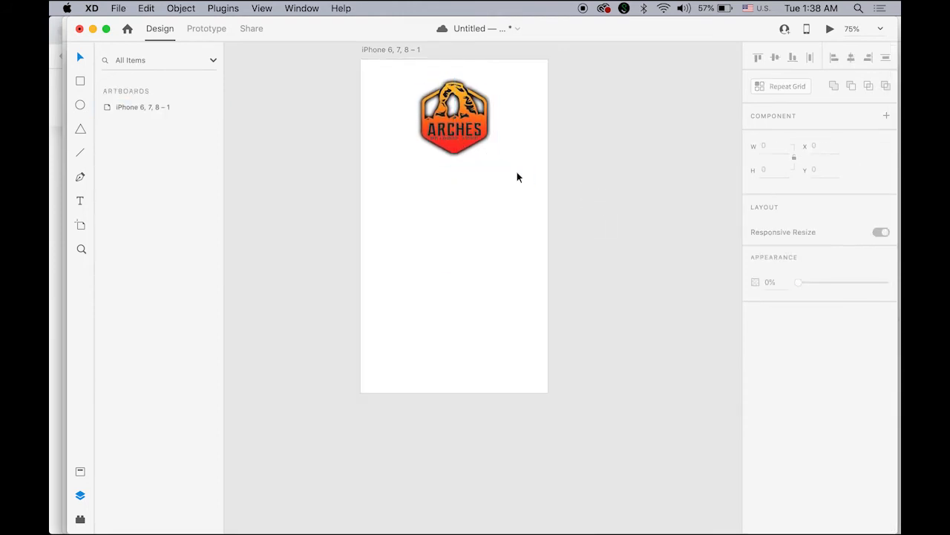
# Add a text label reading "Home" on the artboard below the logo
pyautogui.click(80, 200)
pyautogui.click(424, 195)
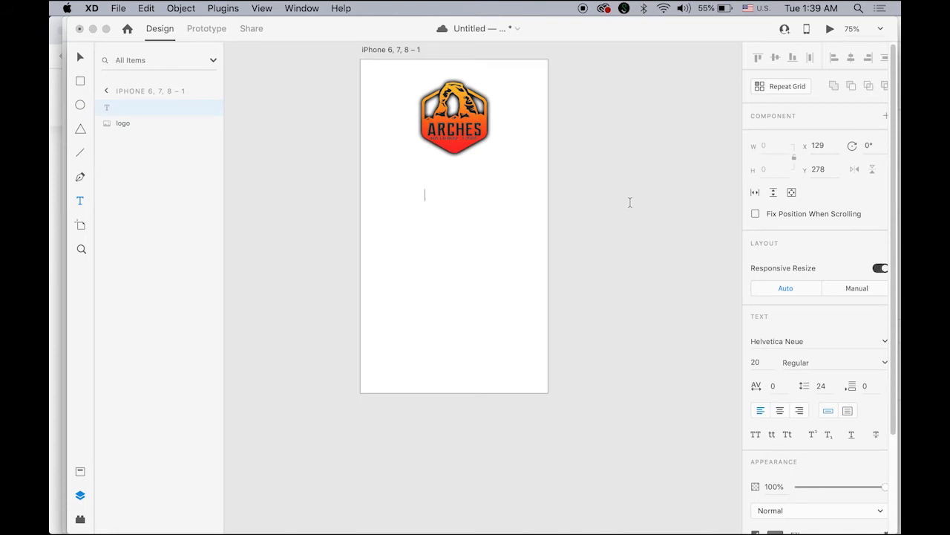
pyautogui.write('Home')
pyautogui.click(81, 57)
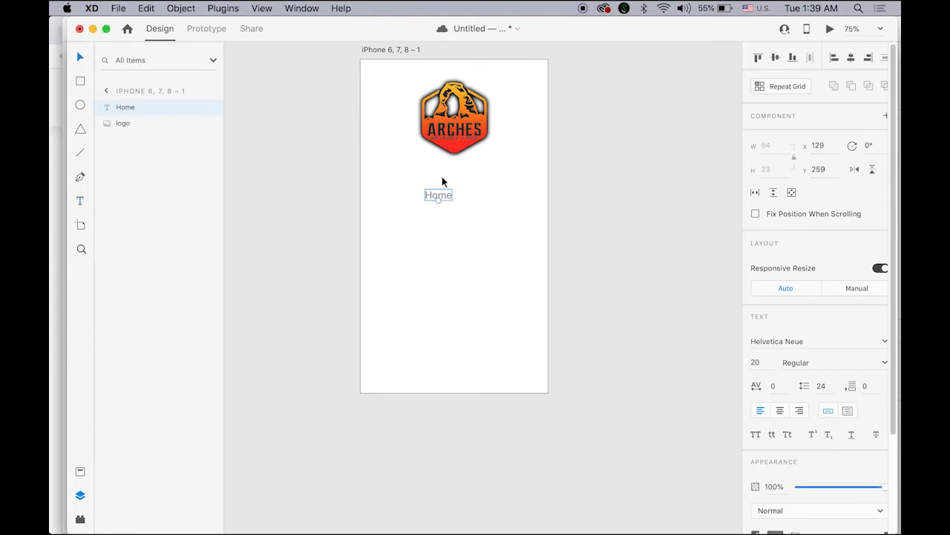
# Make the Home label bold with a #000000 fill, and centre it under the logo at about X 159, Y 258
pyautogui.click(885, 363)
pyautogui.click(792, 311)
pyautogui.scroll(-2, 787, 404)
pyautogui.scroll(-2, 791, 407)
pyautogui.click(774, 493)
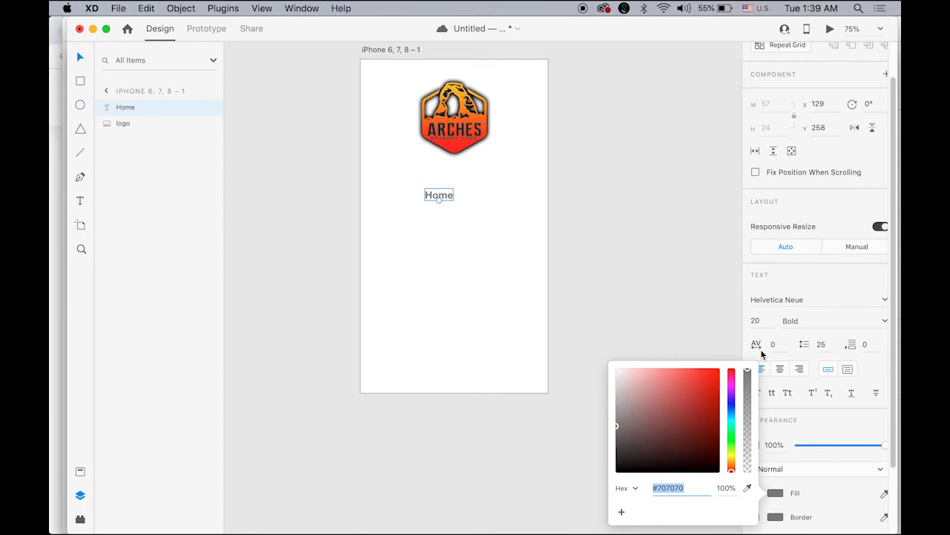
pyautogui.write('000000')
pyautogui.press('Return')
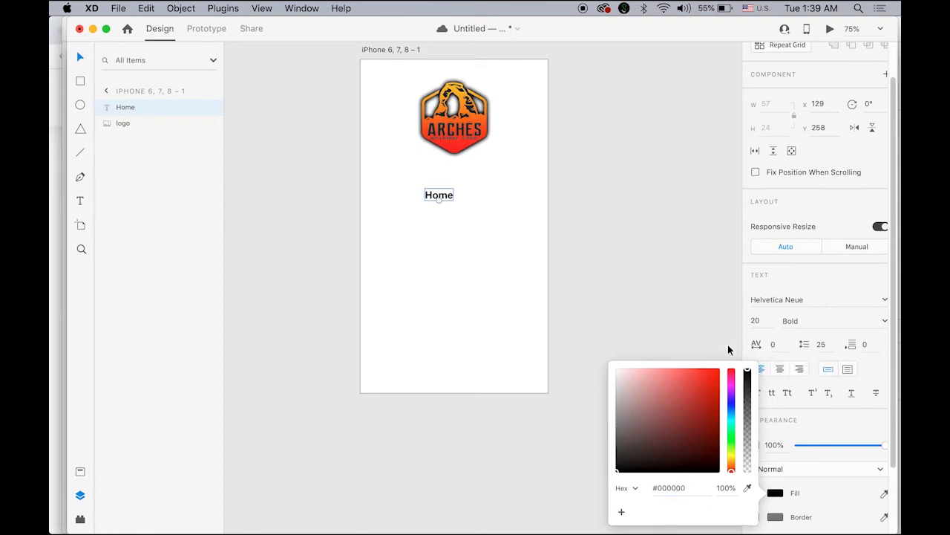
pyautogui.click(672, 299)
pyautogui.moveTo(446, 196); pyautogui.dragTo(459, 200)
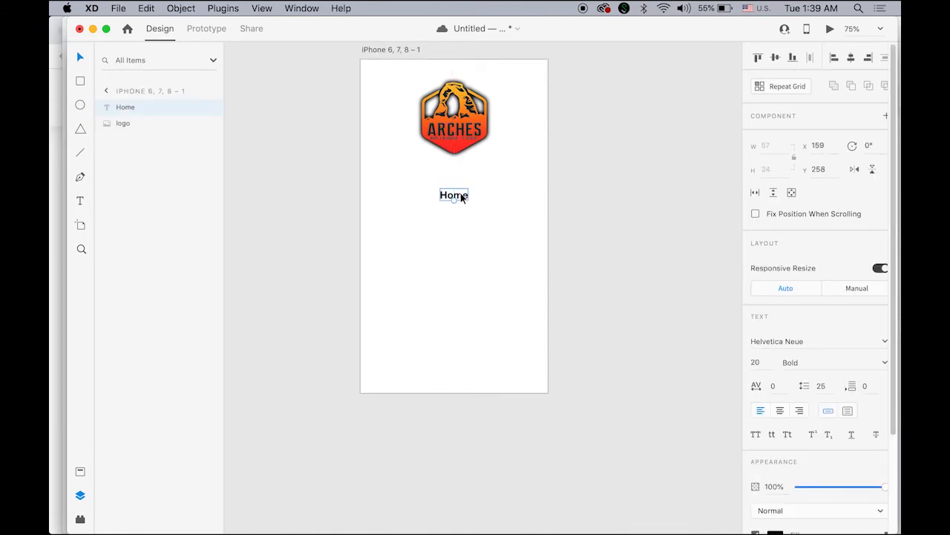
pyautogui.click(553, 197)
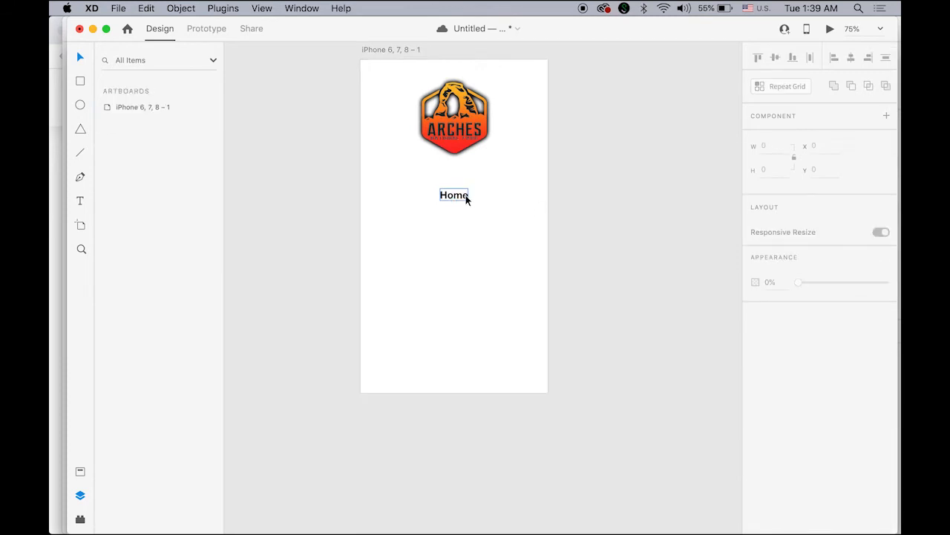
# Repeat the Home label downward as a five-entry Repeat Grid and widen the spacing to a total height of about 307 px
pyautogui.click(467, 199)
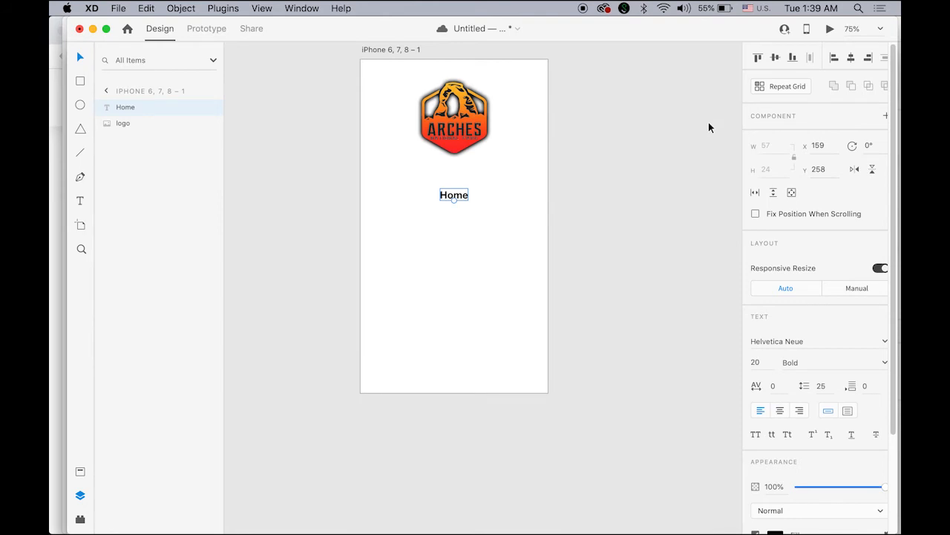
pyautogui.click(759, 86)
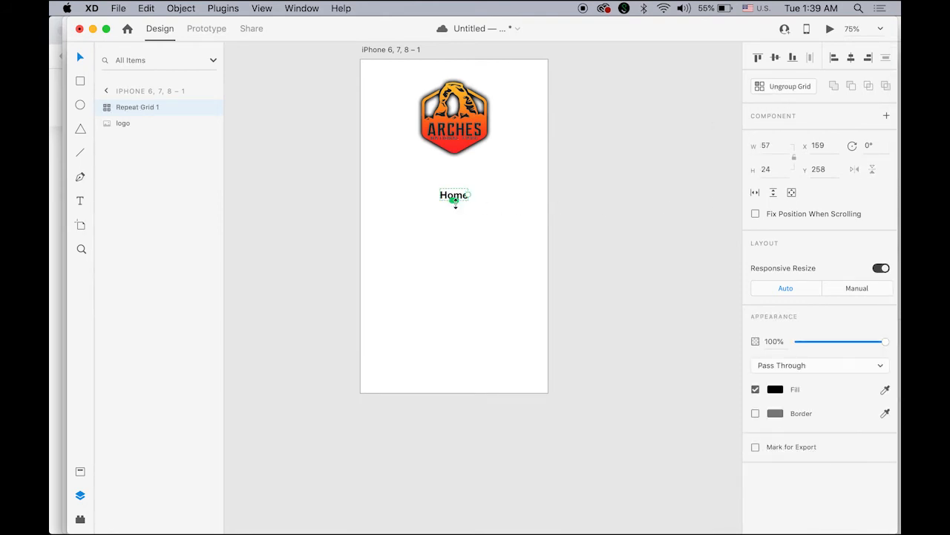
pyautogui.moveTo(454, 200); pyautogui.dragTo(458, 292)
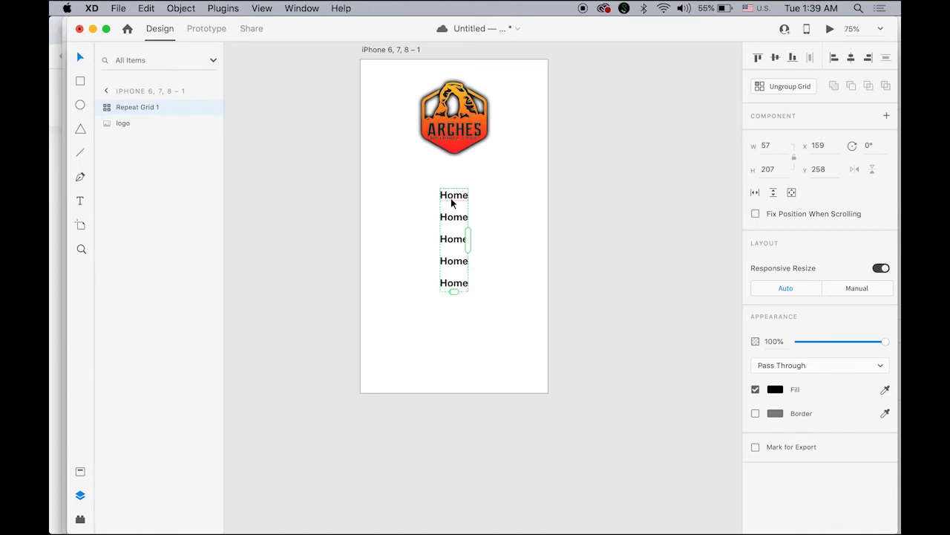
pyautogui.moveTo(452, 205); pyautogui.dragTo(451, 216)
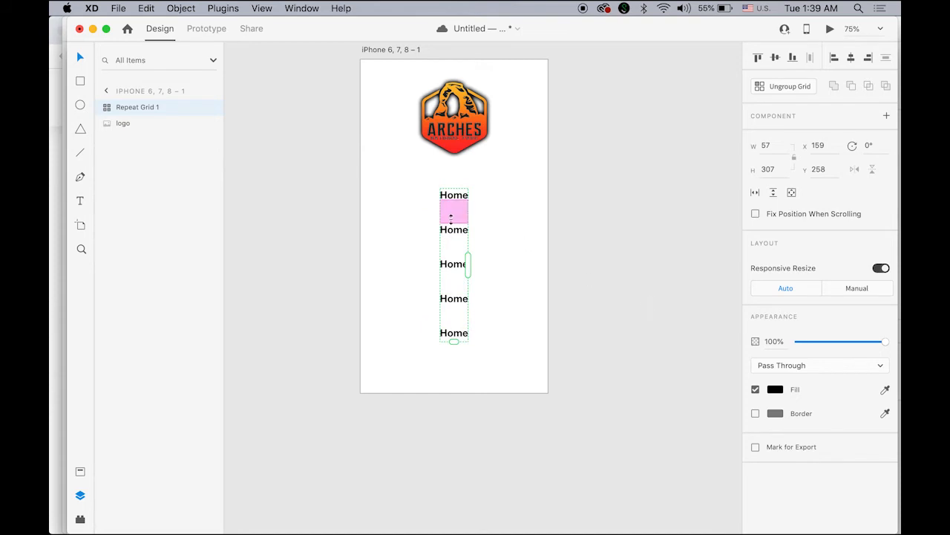
# Change the text of the second entry in the repeated menu to "Events"
pyautogui.click(81, 202)
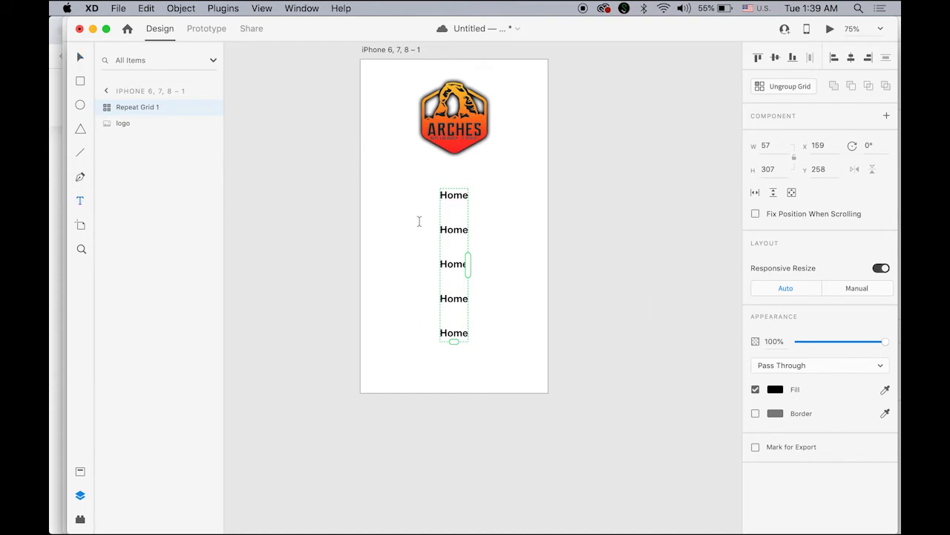
pyautogui.click(443, 230)
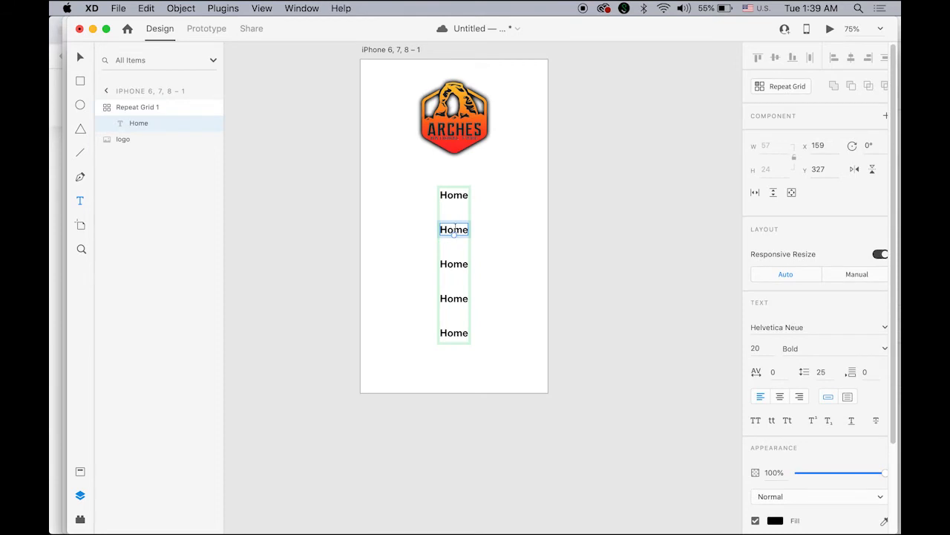
pyautogui.moveTo(415, 229); pyautogui.dragTo(441, 225)
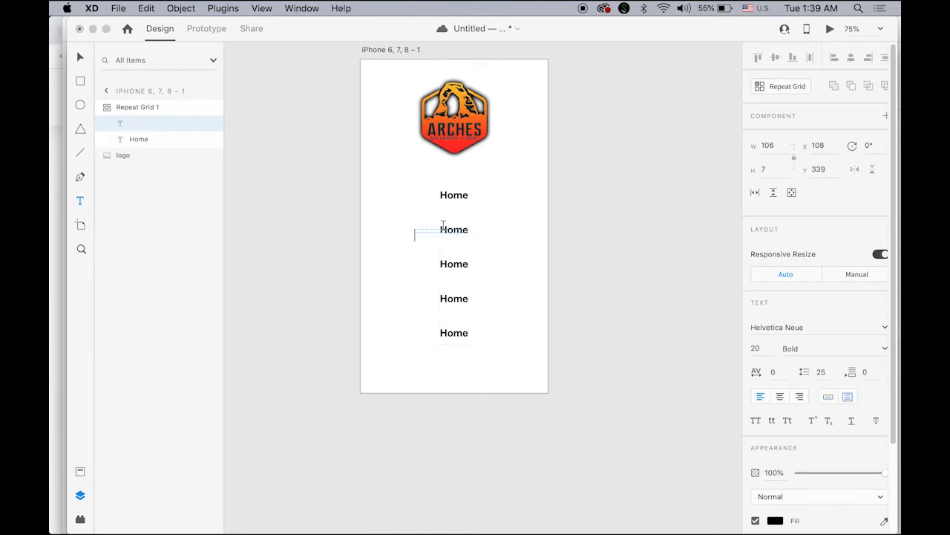
pyautogui.click(454, 225)
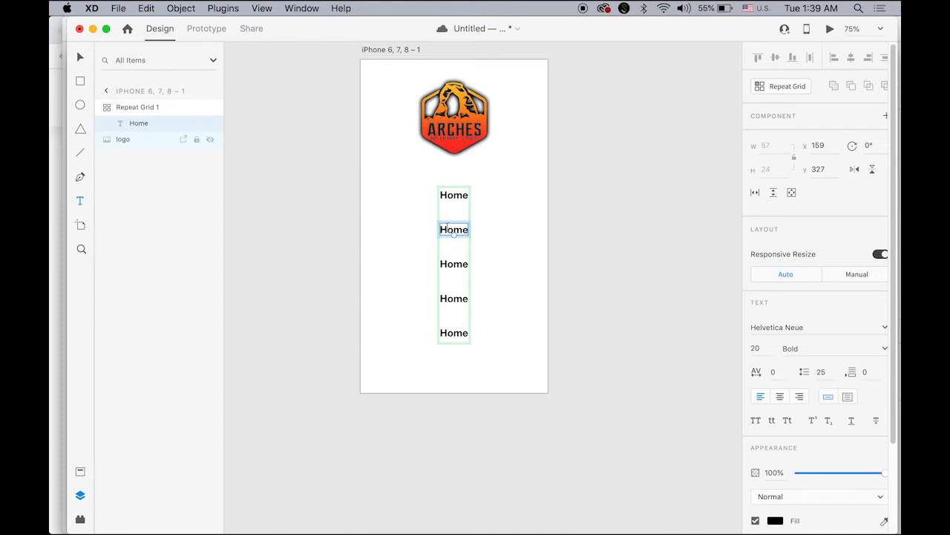
pyautogui.doubleClick(448, 228)
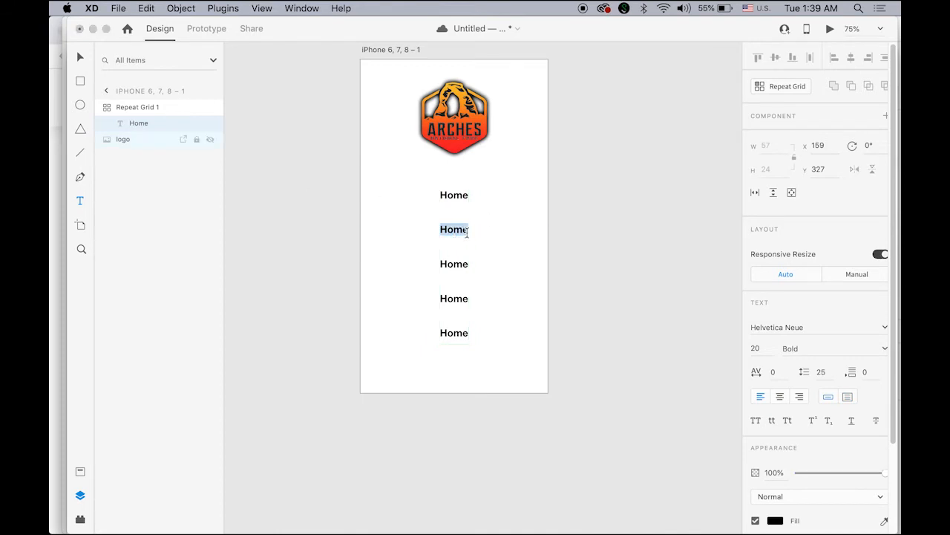
pyautogui.write('Events')
pyautogui.press('Escape')
# Change the text of the third menu entry to "Gallery"
pyautogui.click(455, 264)
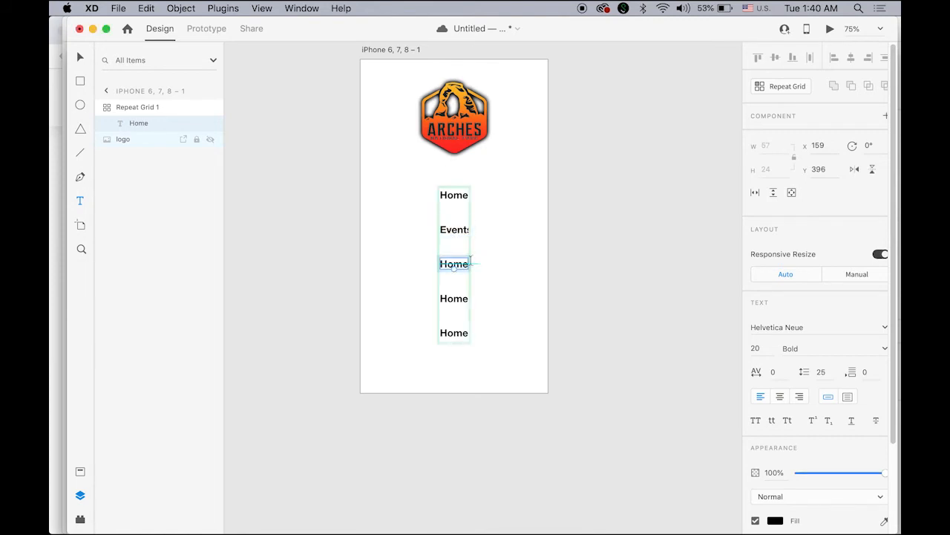
pyautogui.doubleClick(459, 265)
pyautogui.write('G')
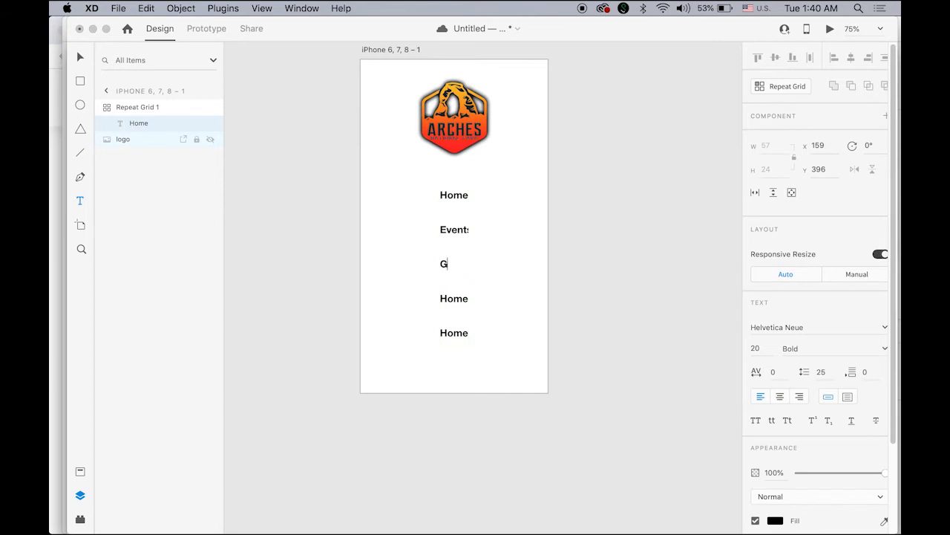
pyautogui.write('allery')
pyautogui.press('Escape')
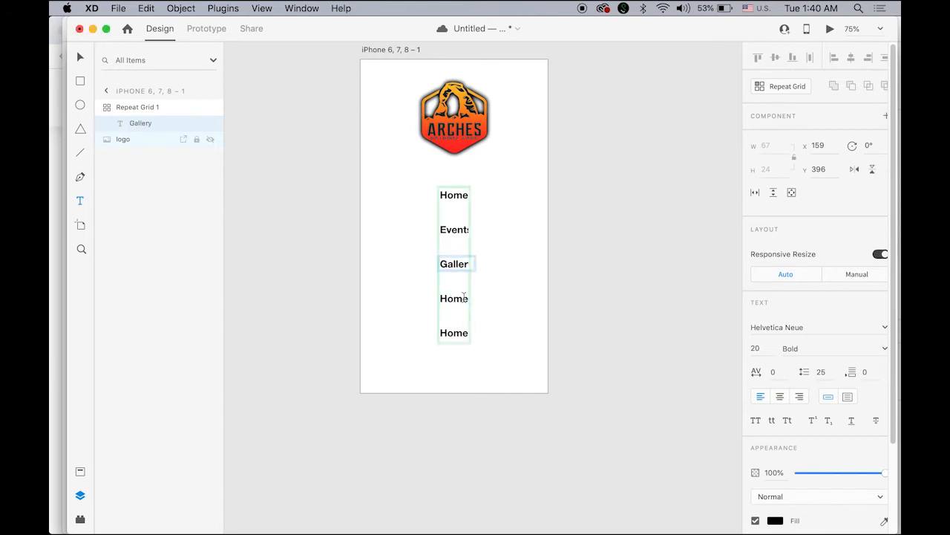
# Change the text of the fourth menu entry to "Maps"
pyautogui.click(464, 297)
pyautogui.doubleClick(463, 297)
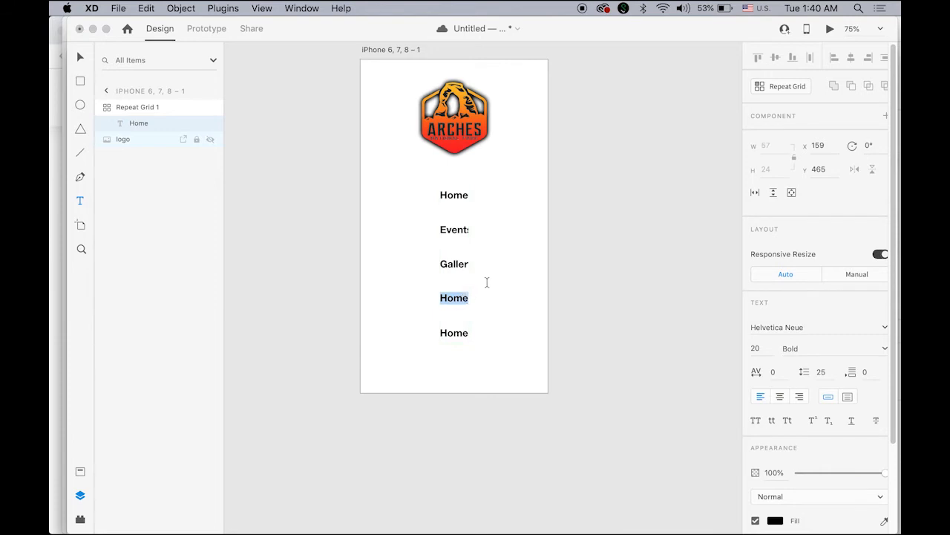
pyautogui.write('Maps')
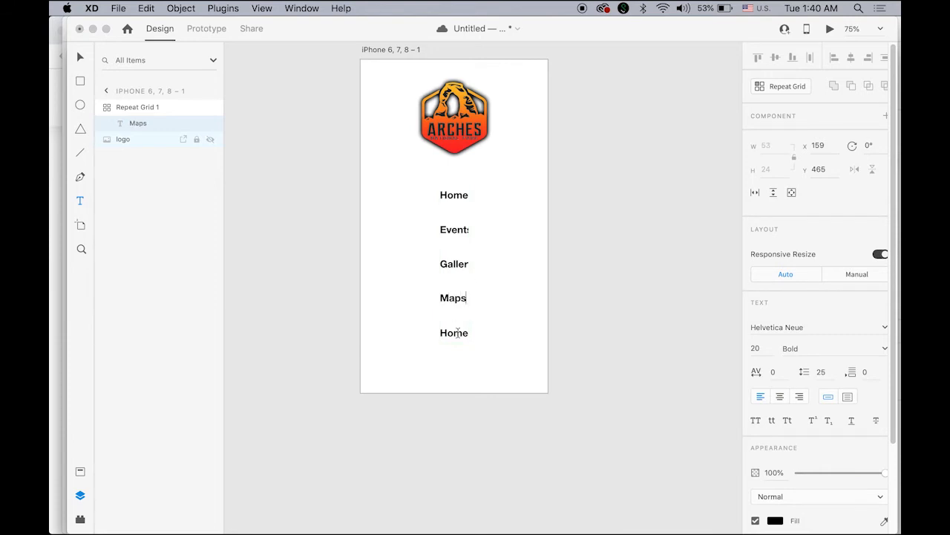
# Change the text of the fifth menu entry to "Contact"
pyautogui.press('Escape')
pyautogui.click(458, 333)
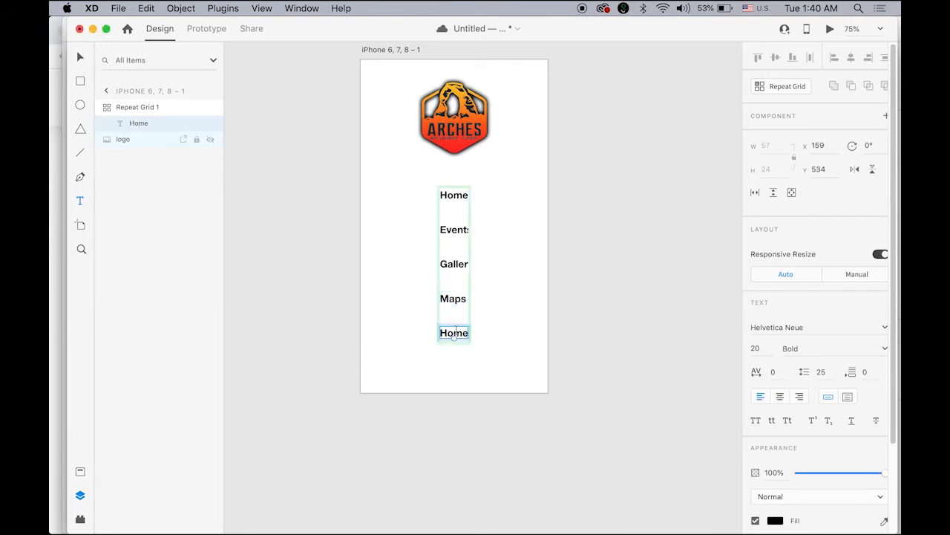
pyautogui.press('Return')
pyautogui.write('C')
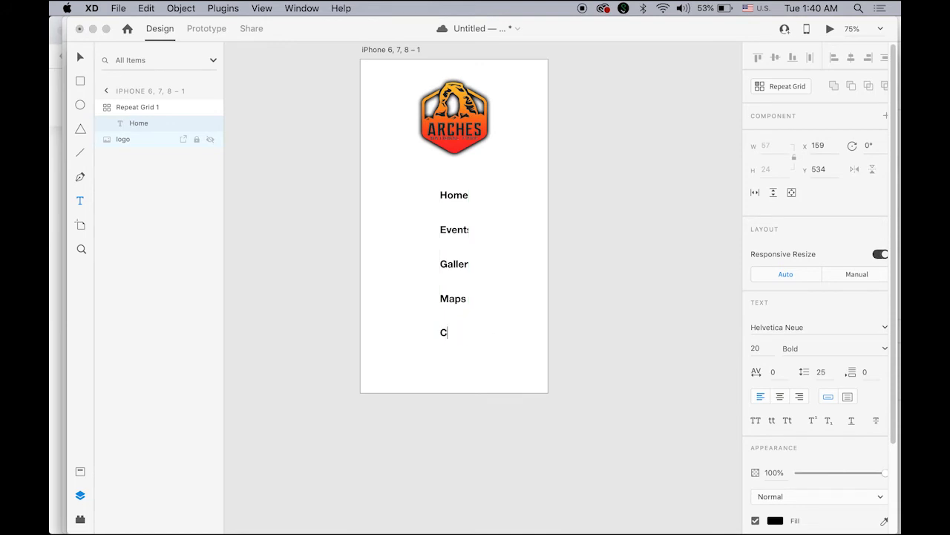
pyautogui.write('ontact')
pyautogui.press('Escape')
pyautogui.click(619, 169)
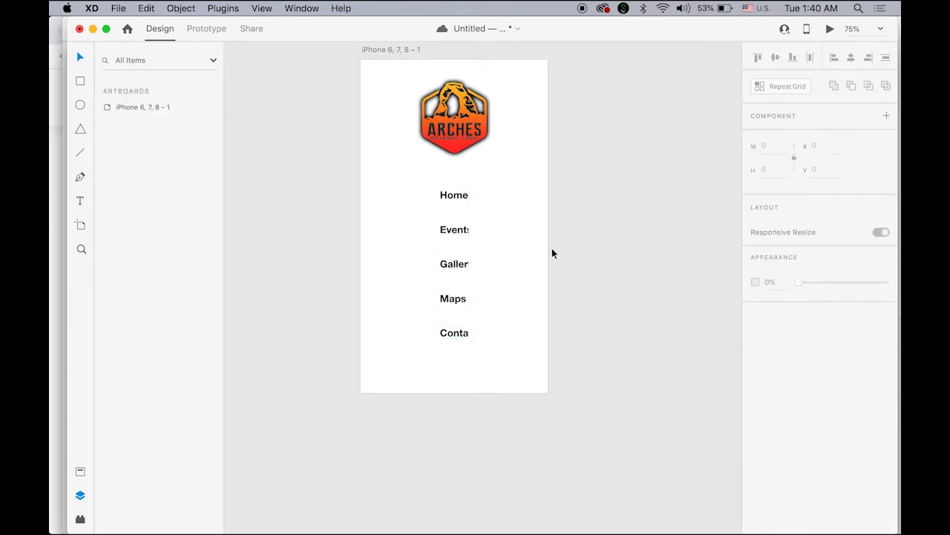
# Widen the menu's Repeat Grid to about 78 px so the labels fit, and center it horizontally on the artboard
pyautogui.click(465, 334)
pyautogui.moveTo(471, 264); pyautogui.dragTo(479, 264)
pyautogui.click(569, 271)
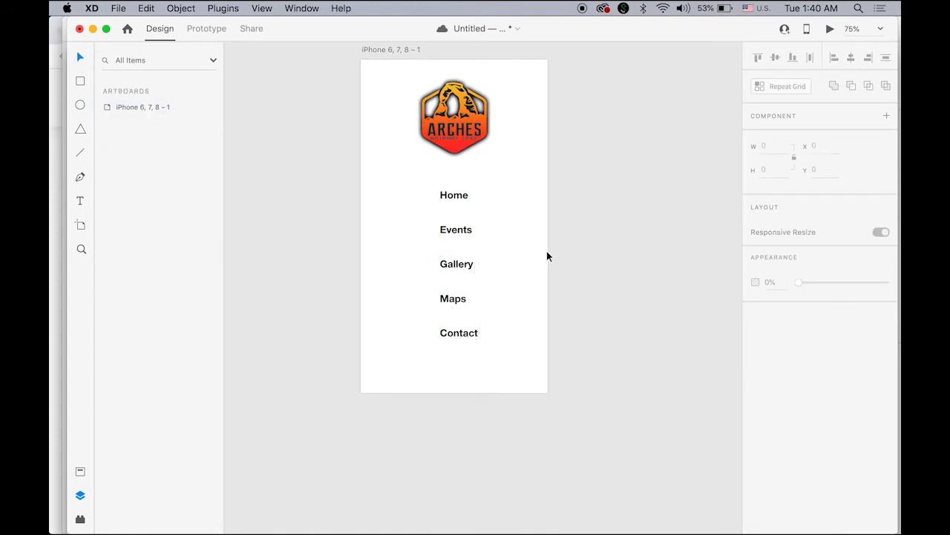
pyautogui.click(461, 233)
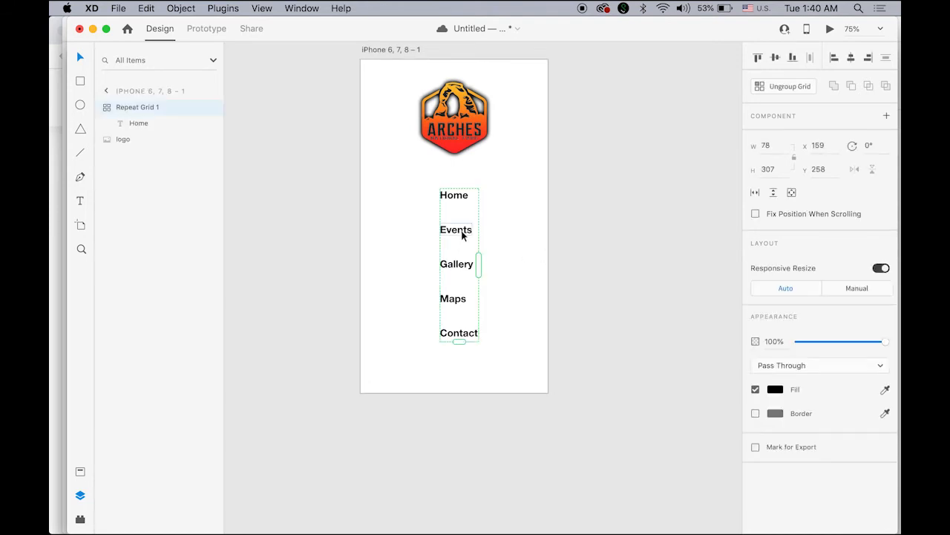
pyautogui.click(850, 59)
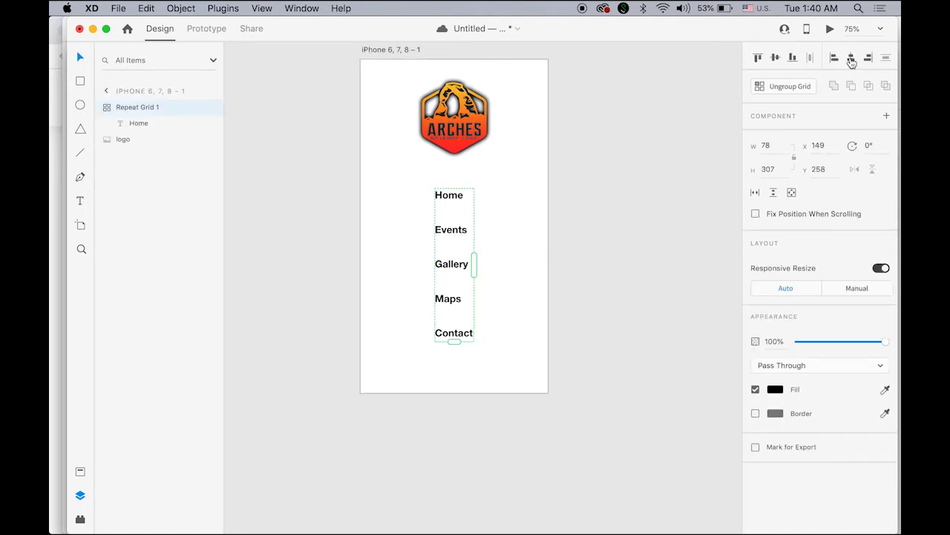
pyautogui.click(587, 329)
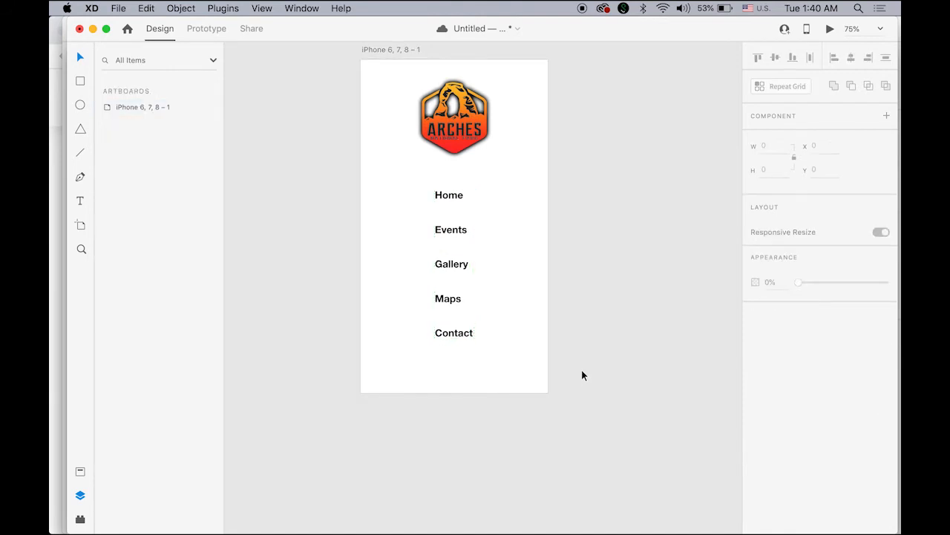
# Rename the iPhone artboard as "menu"
pyautogui.click(403, 52)
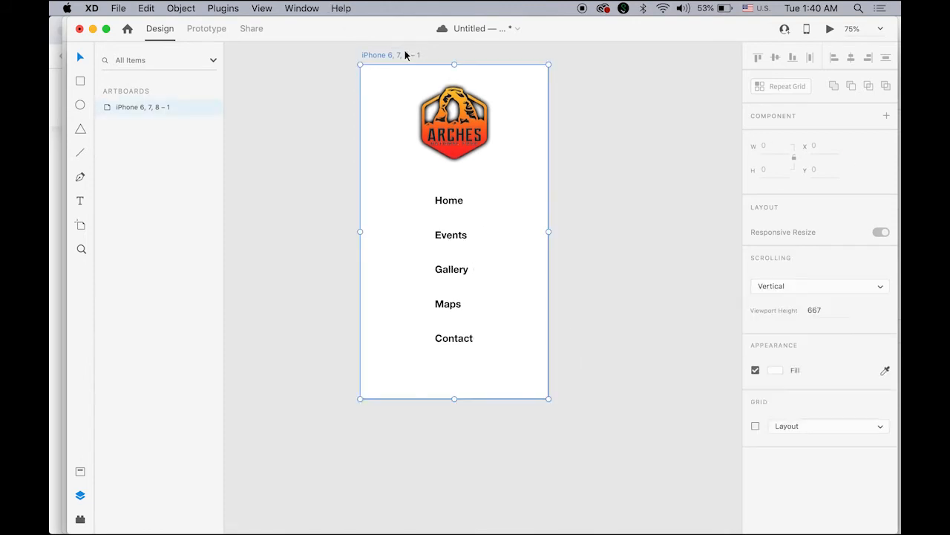
pyautogui.doubleClick(399, 52)
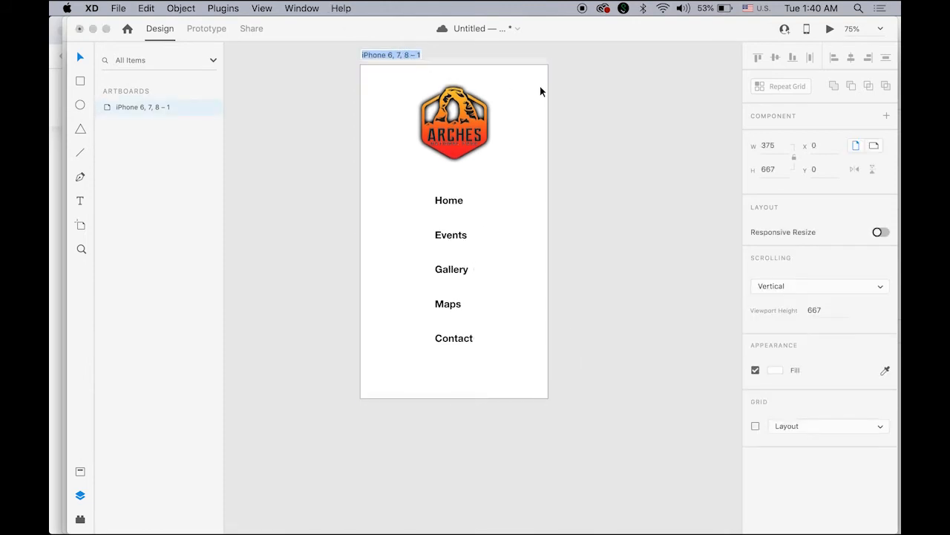
pyautogui.write('men')
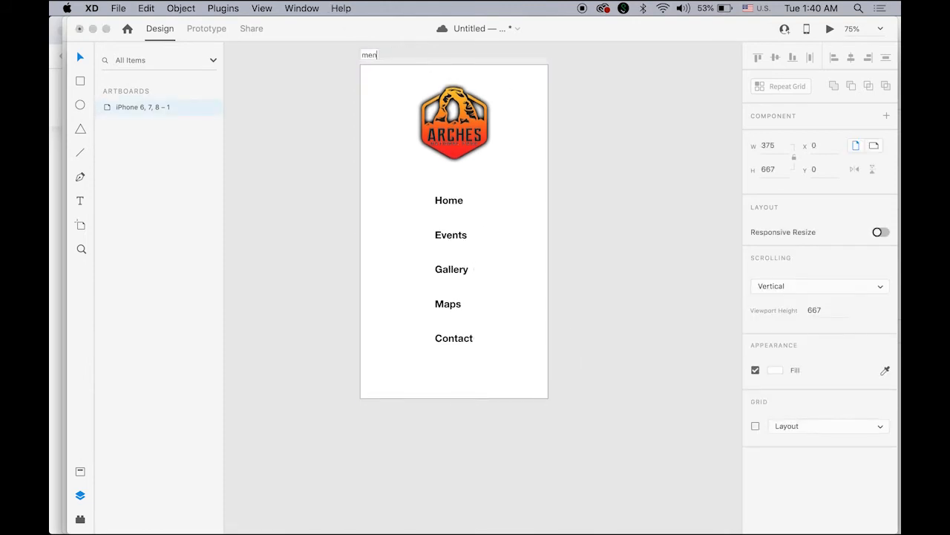
pyautogui.write('u')
pyautogui.press('Return')
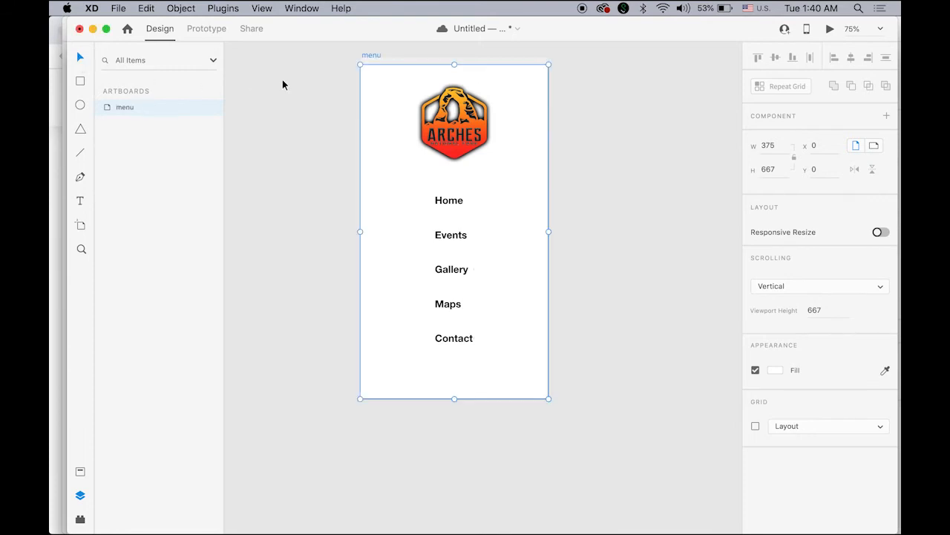
pyautogui.click(306, 78)
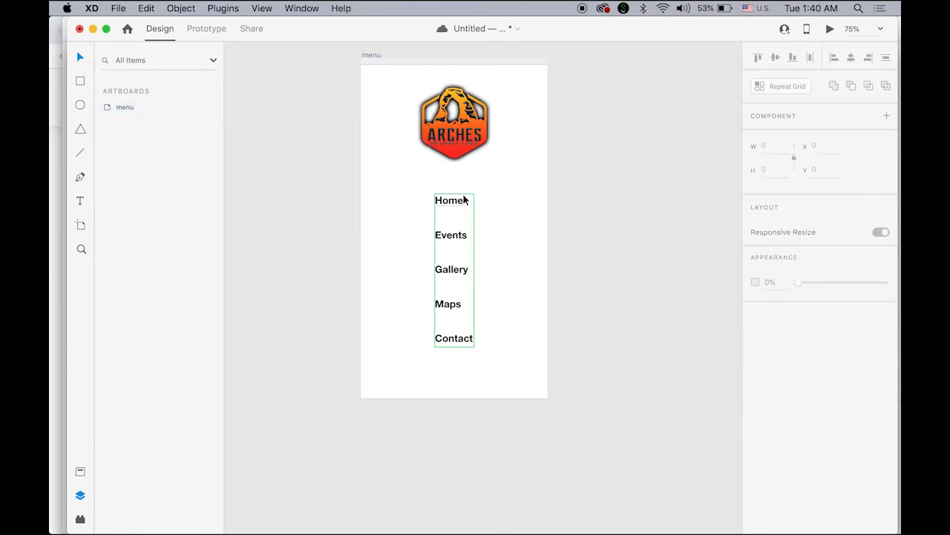
# Duplicate the menu artboard beside the original, at about X 444
pyautogui.click(373, 58)
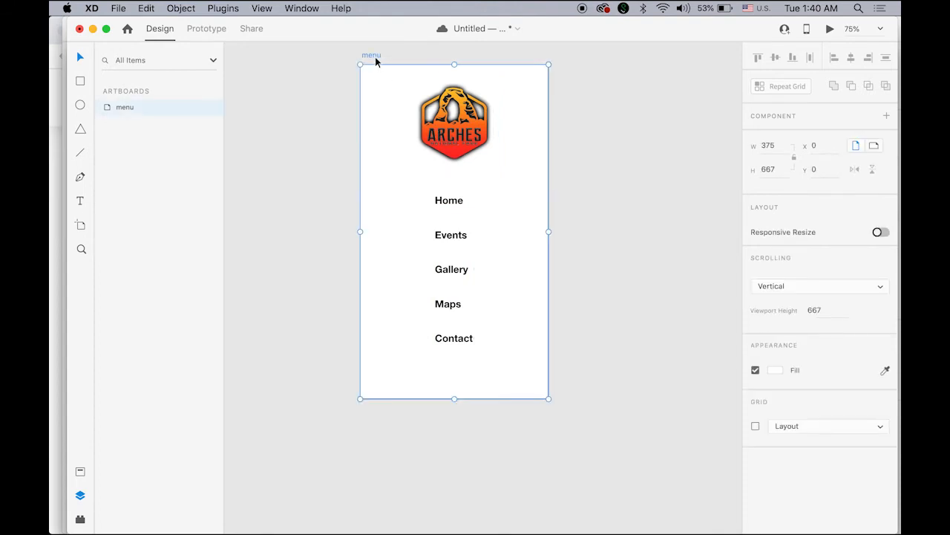
pyautogui.moveTo(375, 58); pyautogui.dragTo(596, 56)
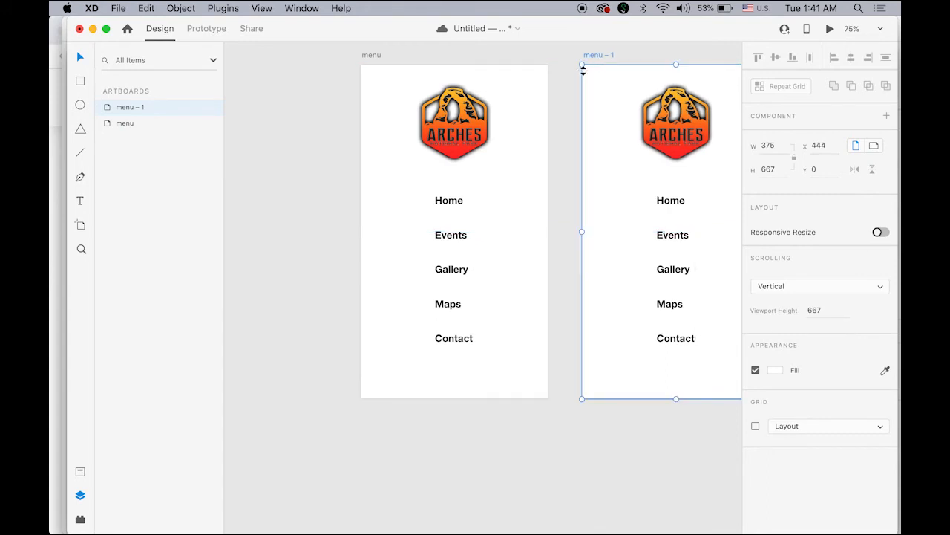
pyautogui.click(314, 204)
pyautogui.moveTo(316, 204); pyautogui.dragTo(210, 228)
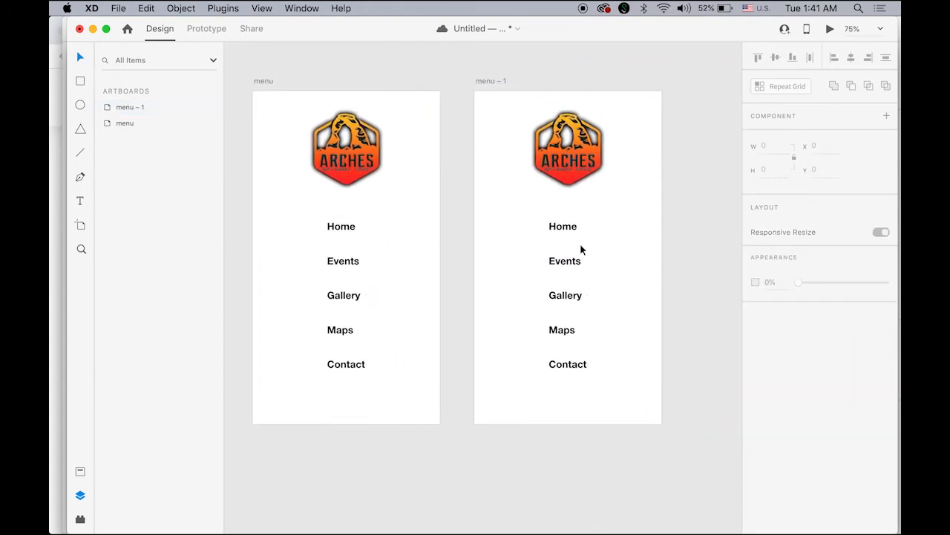
# Move the logo off the duplicated artboard onto the pasteboard beside it and delete the artboard's menu Repeat Grid
pyautogui.click(573, 164)
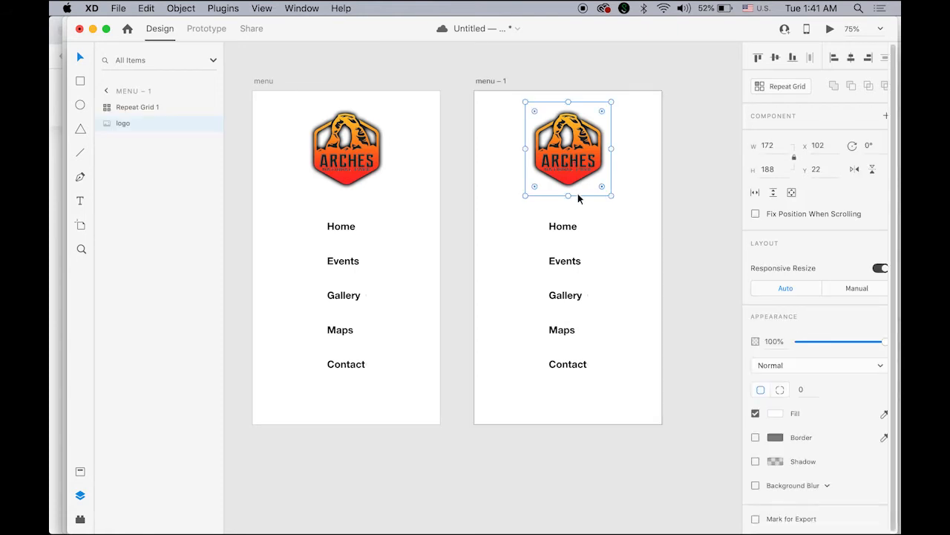
pyautogui.moveTo(584, 167); pyautogui.dragTo(728, 199)
pyautogui.click(566, 226)
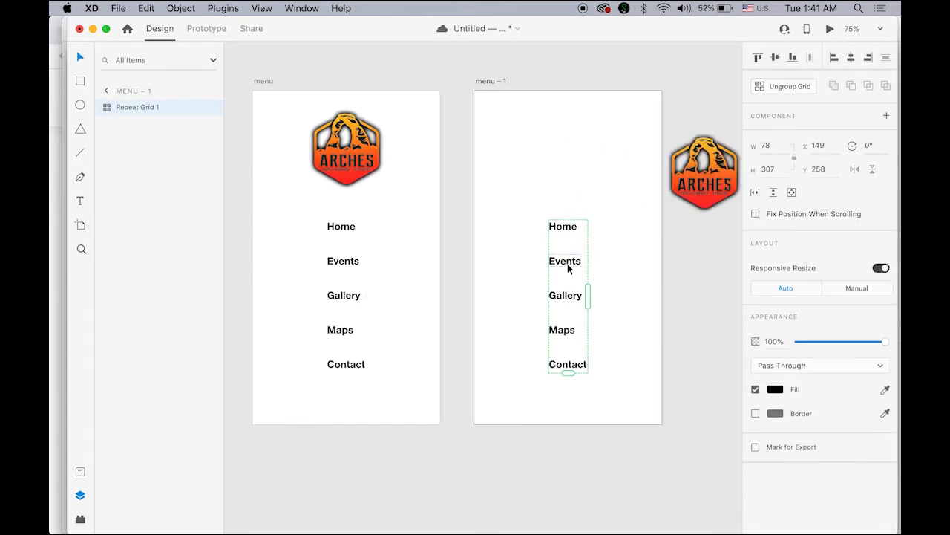
pyautogui.press('Delete')
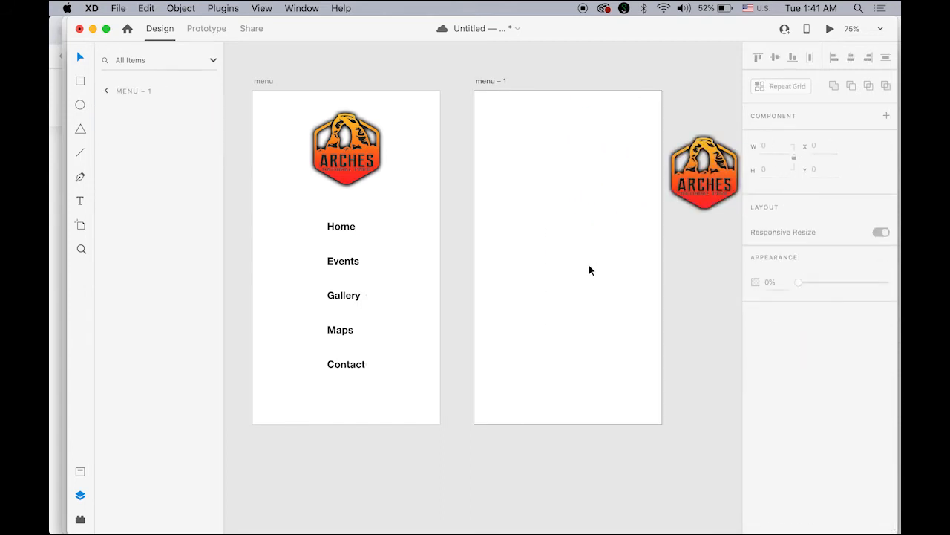
# Draw a header rectangle of about 375 by 70 px across the full width at the top of the duplicated artboard
pyautogui.click(82, 82)
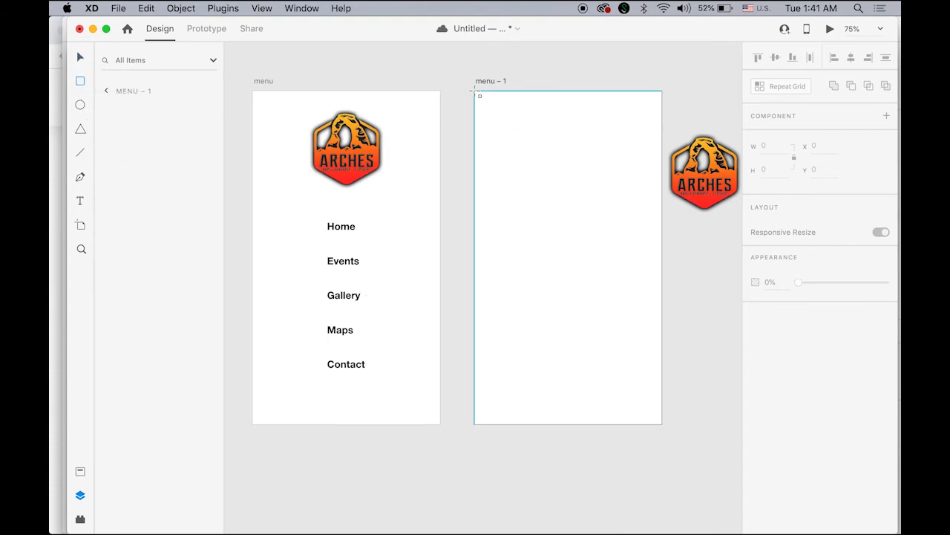
pyautogui.moveTo(475, 91); pyautogui.dragTo(666, 130)
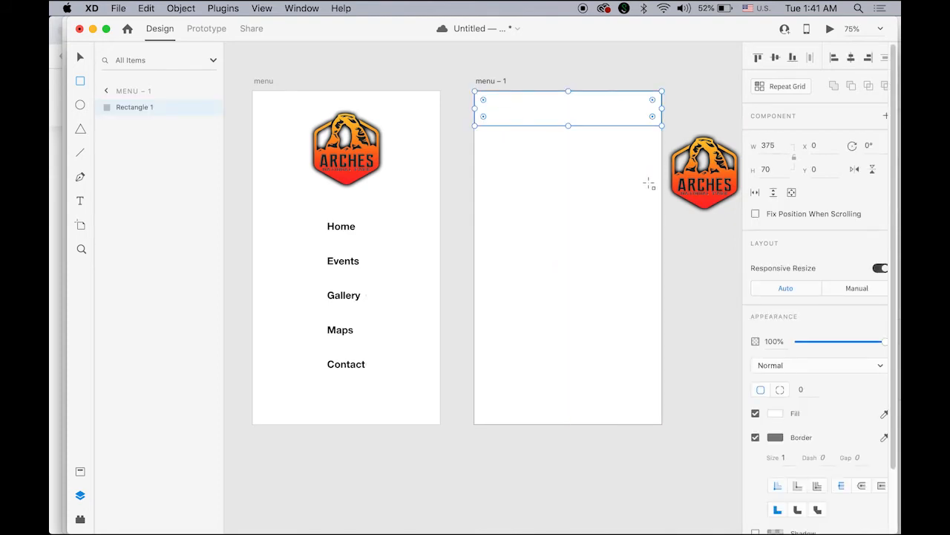
pyautogui.click(81, 57)
# Switch to the untitled website document from October 27, 1.08.42 AM and select the gallery – 1 artboard's nav group in Design mode
pyautogui.click(304, 10)
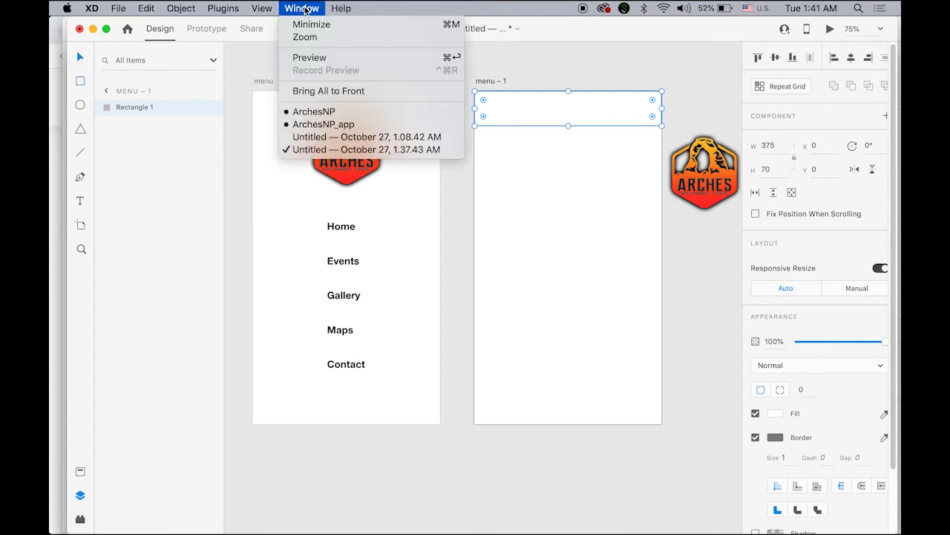
pyautogui.click(343, 137)
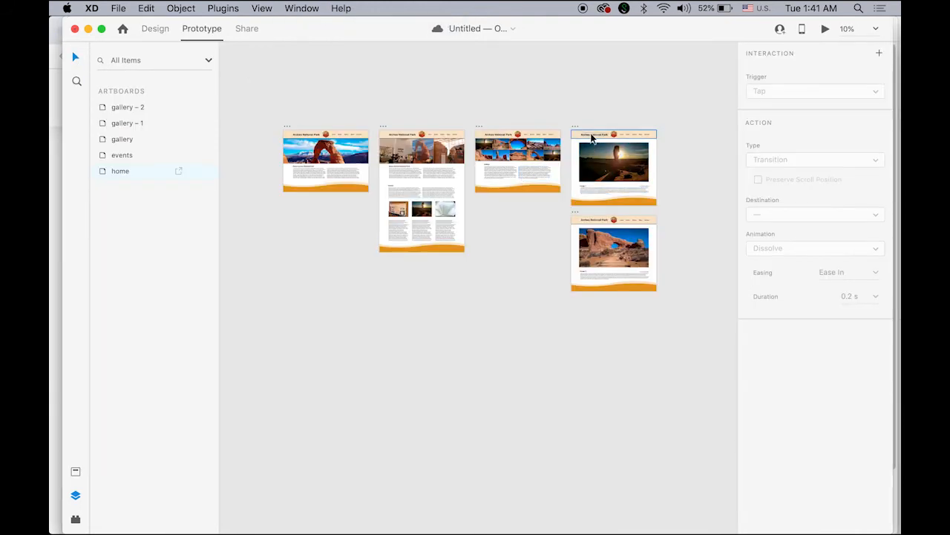
pyautogui.click(579, 136)
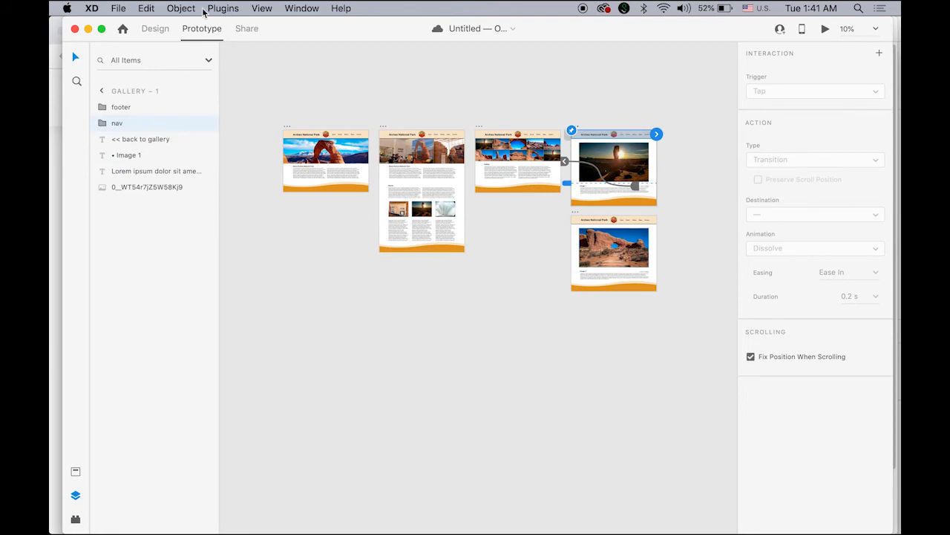
pyautogui.click(153, 30)
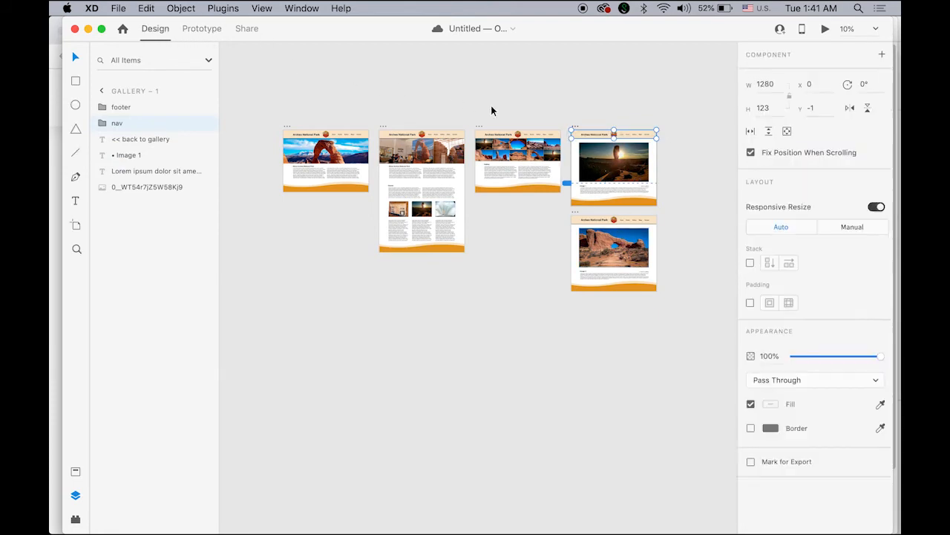
pyautogui.keyDown('super'); pyautogui.click(586, 136); pyautogui.keyUp('super')
pyautogui.keyDown('super'); pyautogui.click(585, 139); pyautogui.keyUp('super')
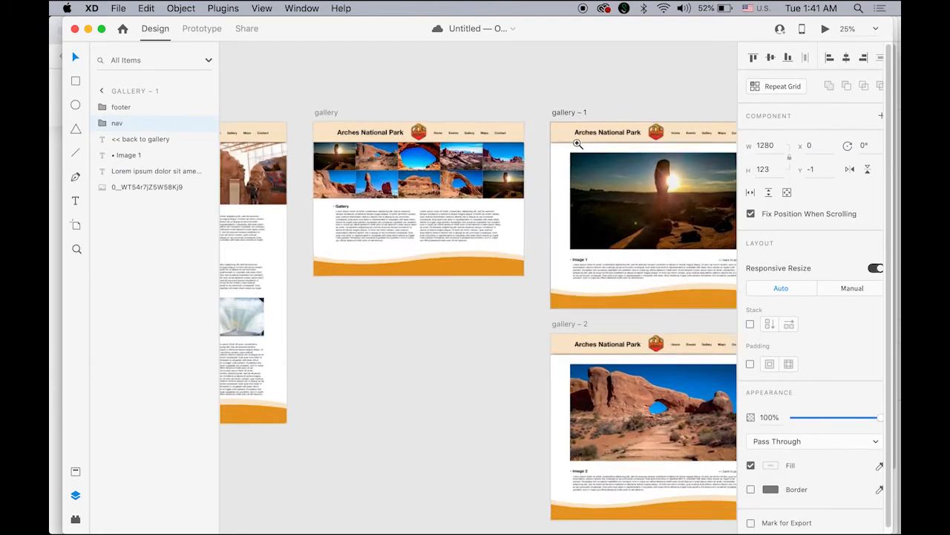
pyautogui.keyDown('super'); pyautogui.click(577, 144); pyautogui.keyUp('super')
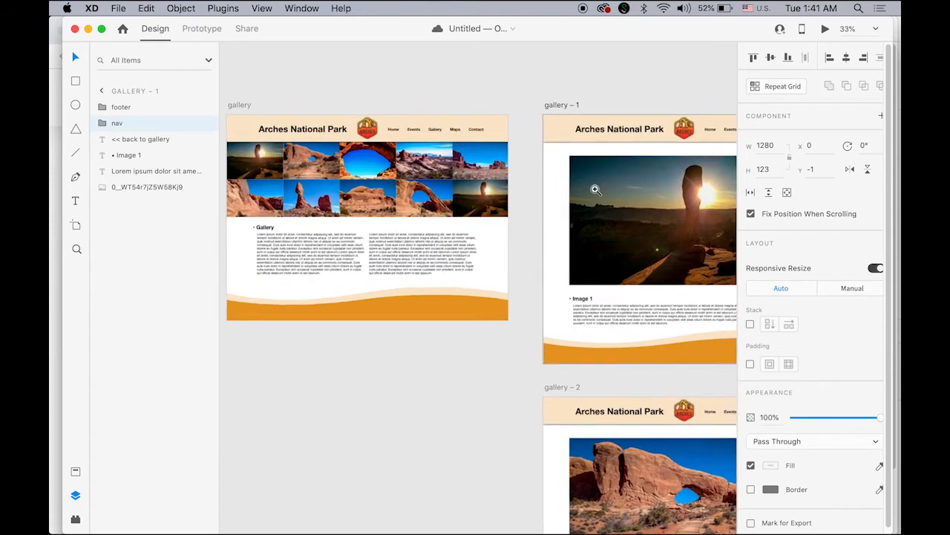
# Copy the hex fill colour of the gallery – 1 header rectangle and switch to the Untitled — October 27, 1.37.43 AM document
pyautogui.doubleClick(556, 132)
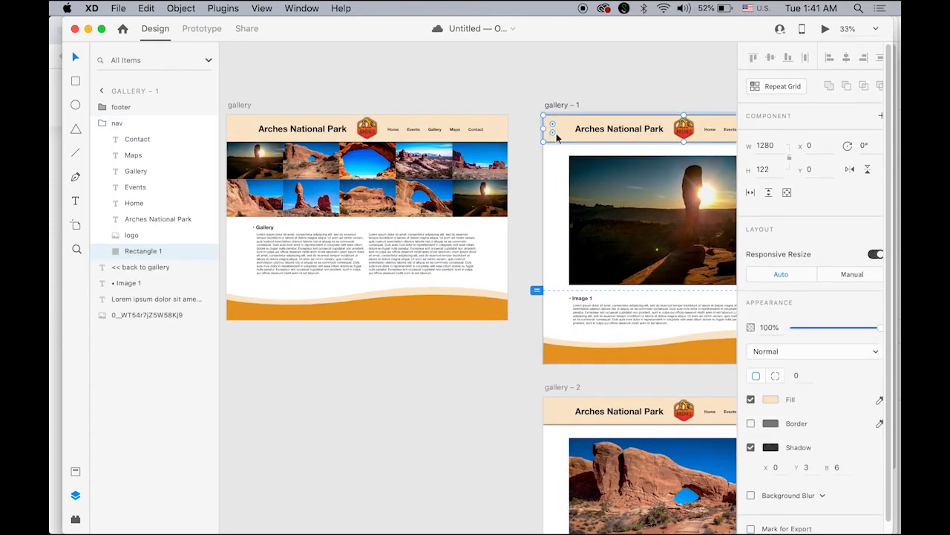
pyautogui.click(771, 401)
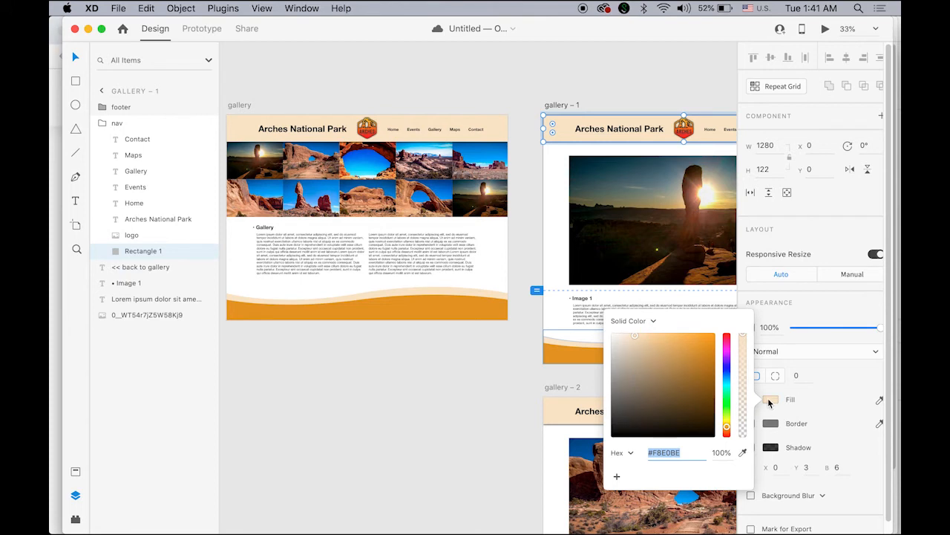
pyautogui.click(683, 454)
pyautogui.moveTo(685, 453); pyautogui.dragTo(609, 451)
pyautogui.press('super+c')
pyautogui.click(311, 10)
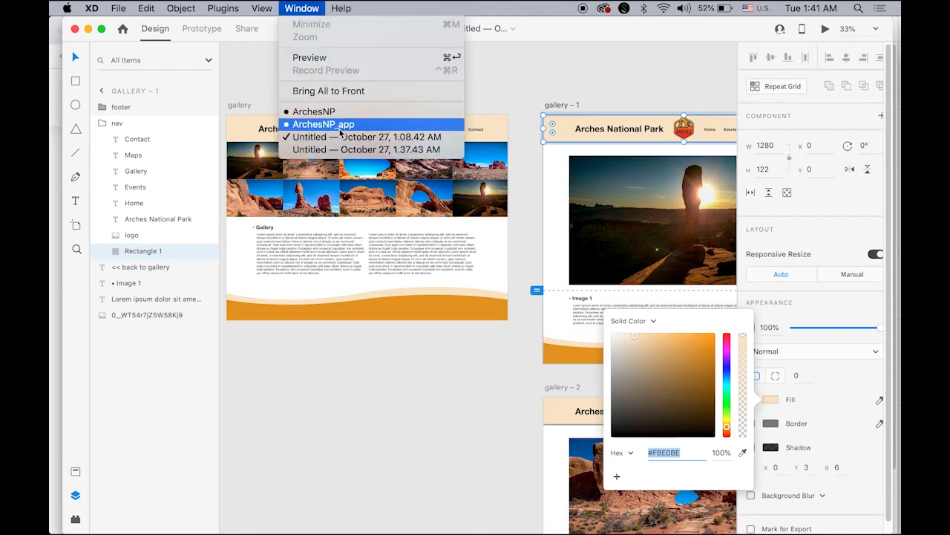
pyautogui.click(349, 149)
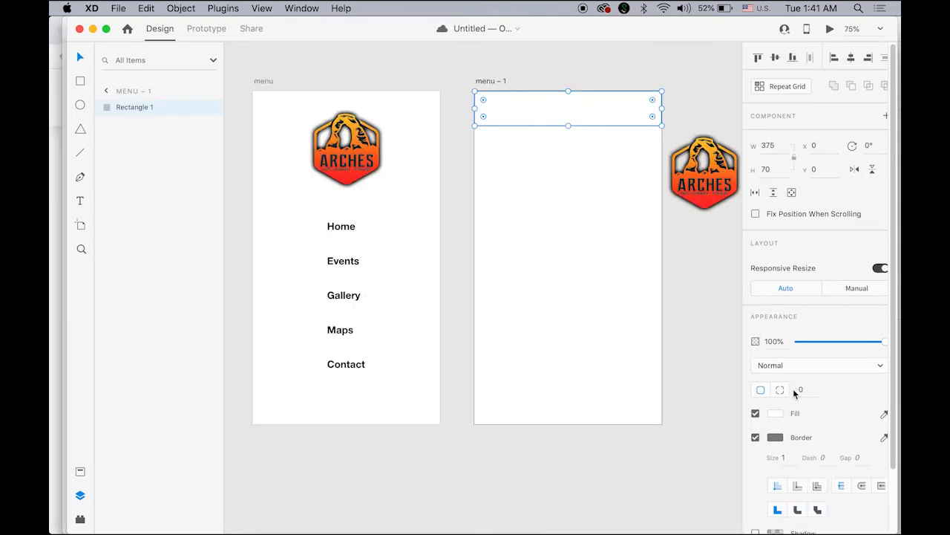
# Remove the border from the header rectangle on the menu – 1 artboard and fill it with #F8E0BE
pyautogui.click(755, 438)
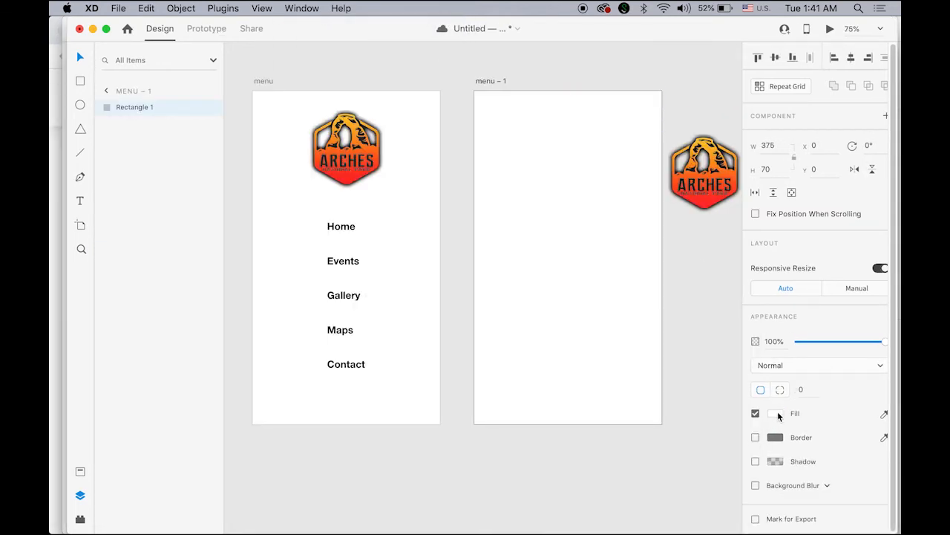
pyautogui.click(775, 414)
pyautogui.press('super+v')
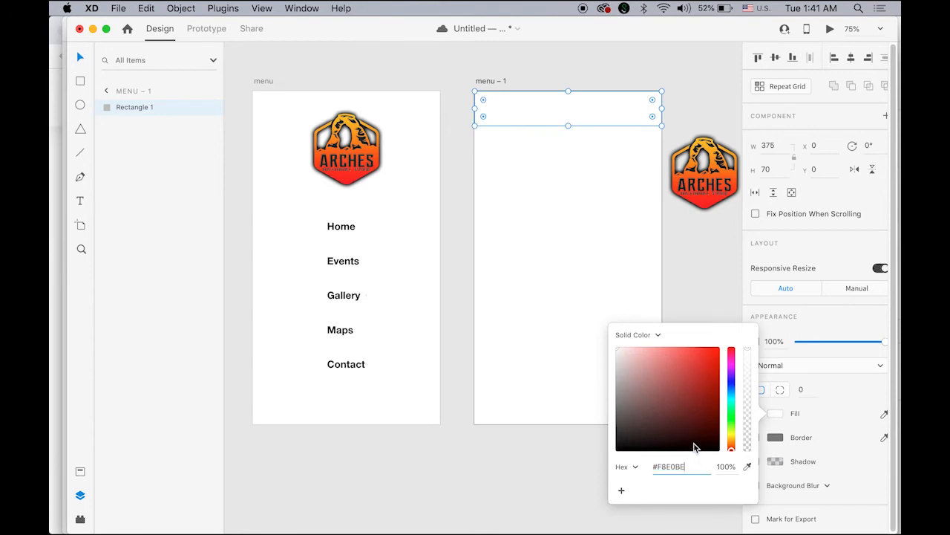
pyautogui.press('Return')
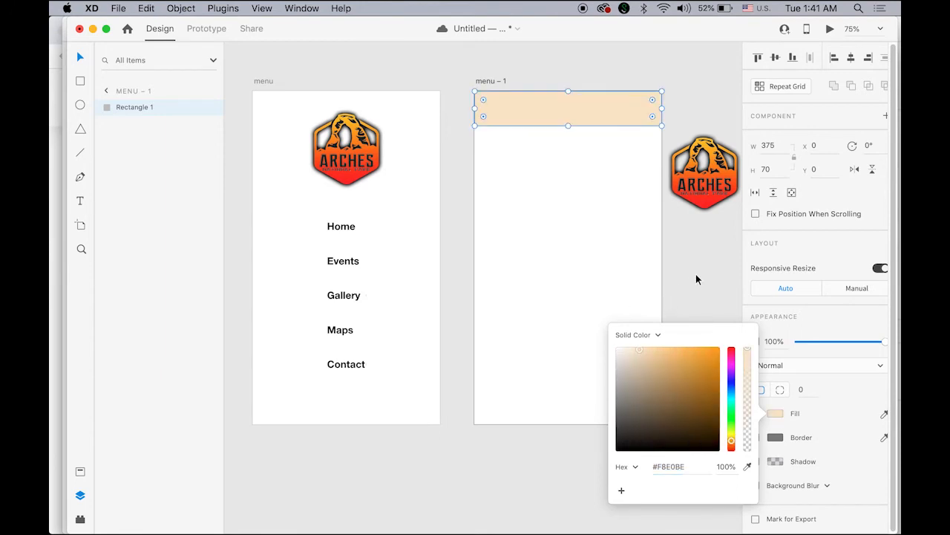
pyautogui.click(696, 276)
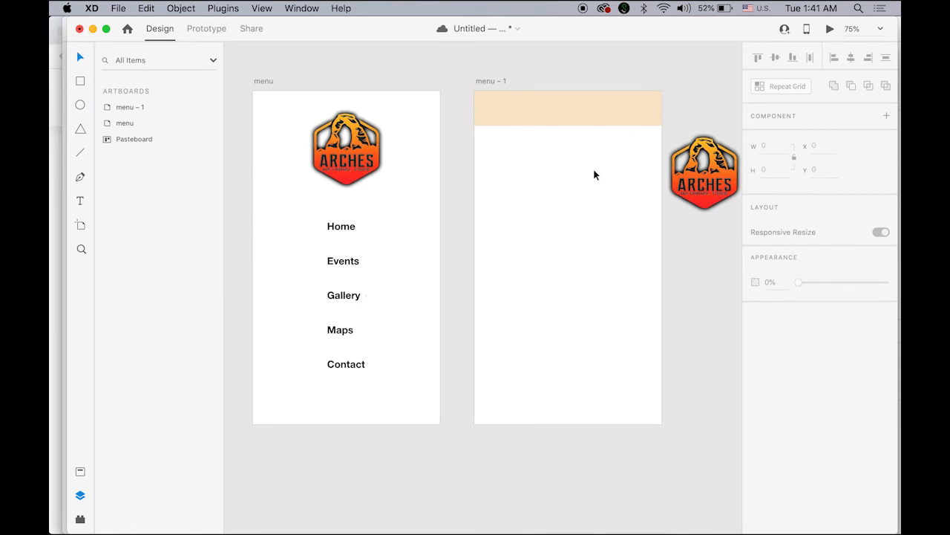
# Move the pasteboard logo onto the header bar of menu – 1 and scale it down to about 70 by 78
pyautogui.click(601, 117)
pyautogui.click(702, 171)
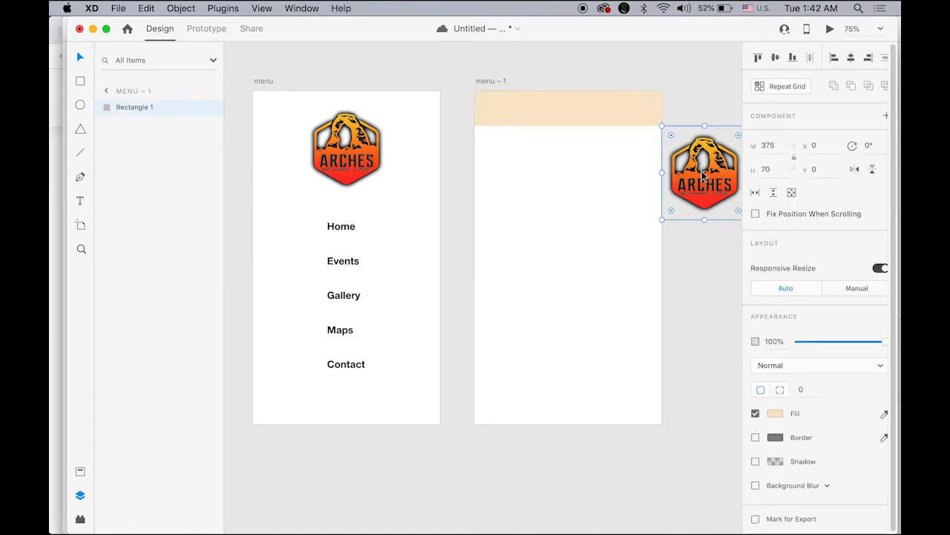
pyautogui.moveTo(687, 180); pyautogui.dragTo(577, 123)
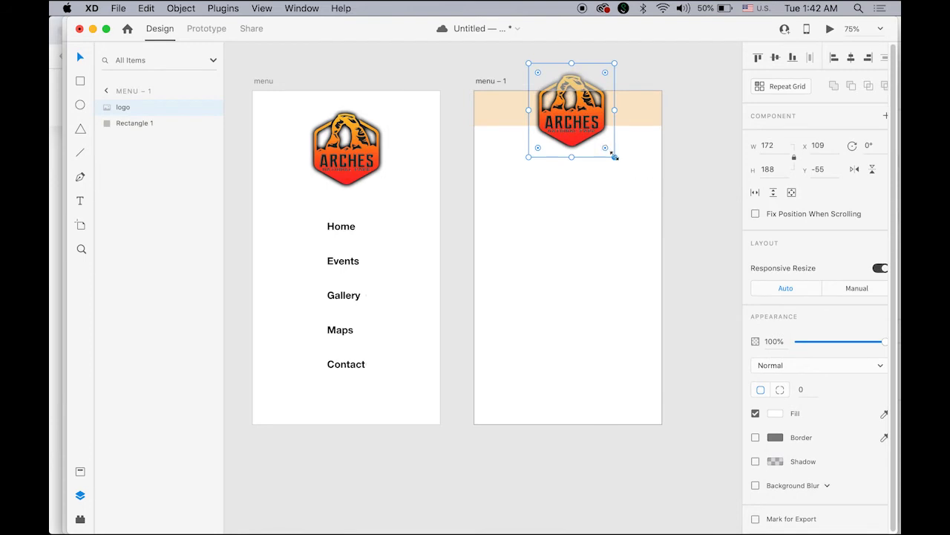
pyautogui.moveTo(614, 157); pyautogui.dragTo(591, 128)
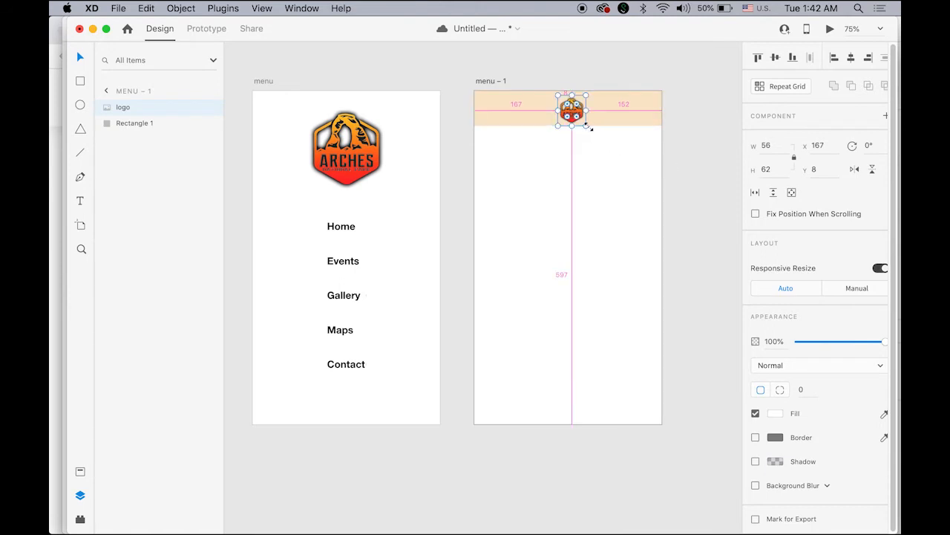
pyautogui.press('super+z')
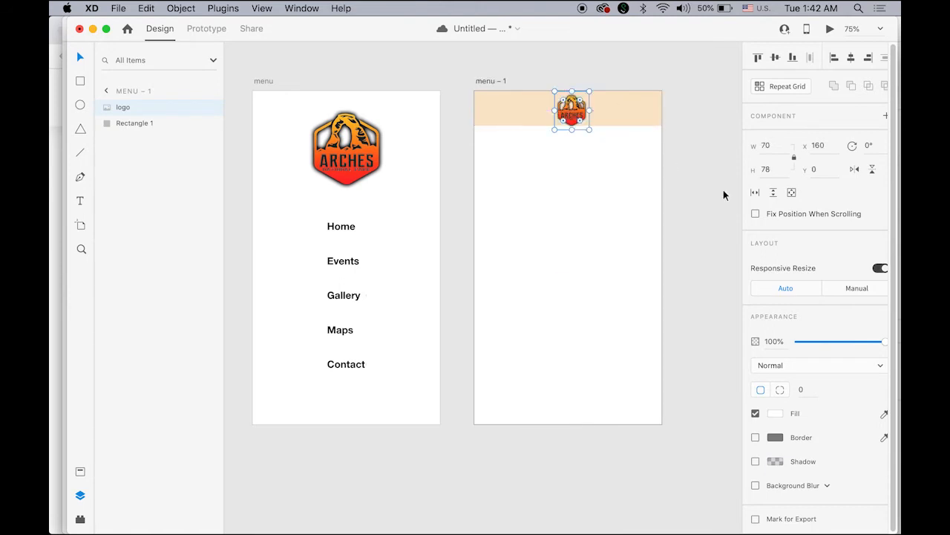
# Nudge the logo in the header bar up to Y -5
pyautogui.press('Up')
pyautogui.press('Up')
pyautogui.press('Up')
pyautogui.press('Up')
pyautogui.press('Up')
pyautogui.press('Up')
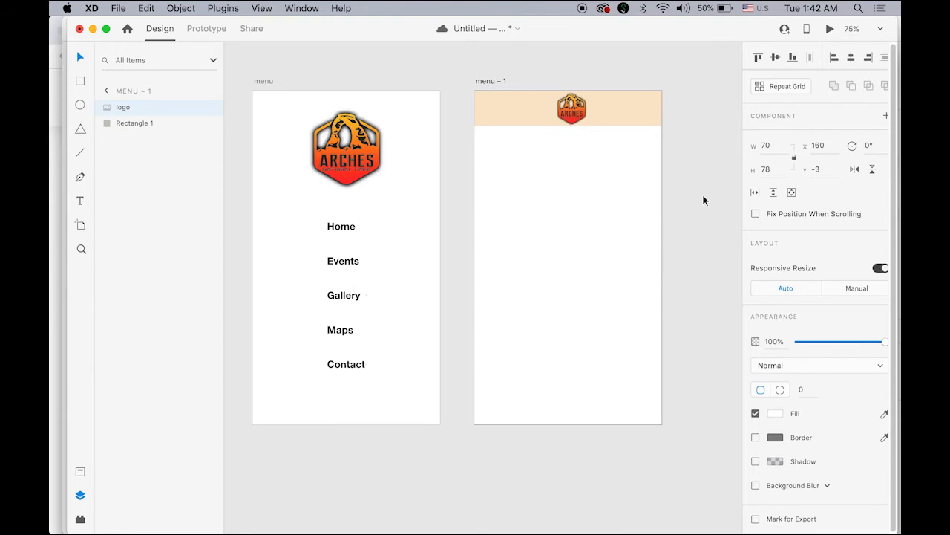
pyautogui.press('Down')
pyautogui.click(703, 206)
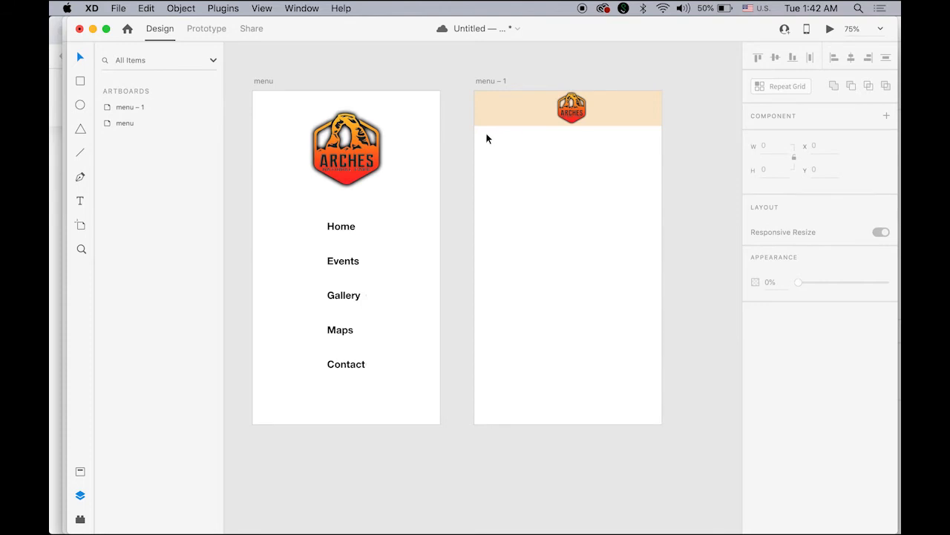
# Draw a horizontal line about 35 px wide near the left end of the menu – 1 header bar
pyautogui.click(80, 153)
pyautogui.moveTo(487, 104); pyautogui.dragTo(504, 102)
pyautogui.press('v')
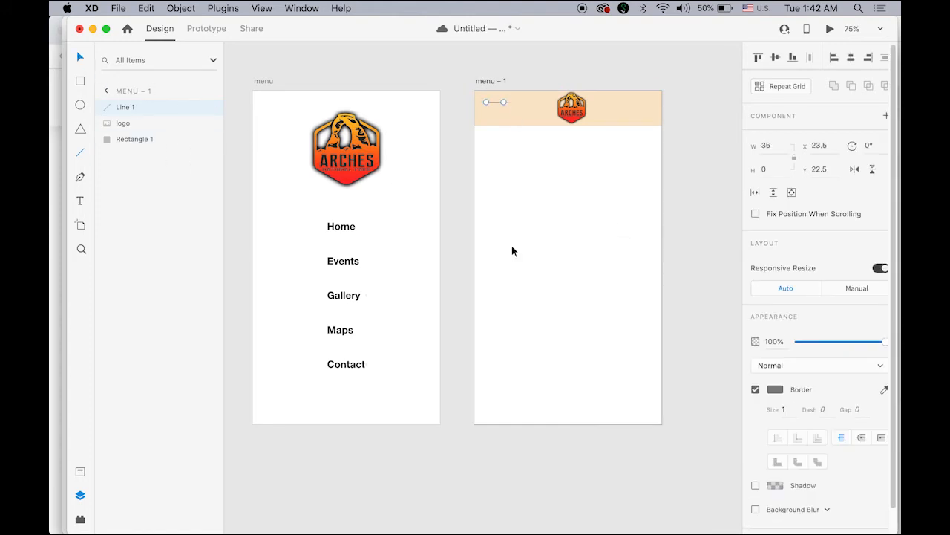
# Style the header line with a #000000 border, size 5 and round caps
pyautogui.click(775, 389)
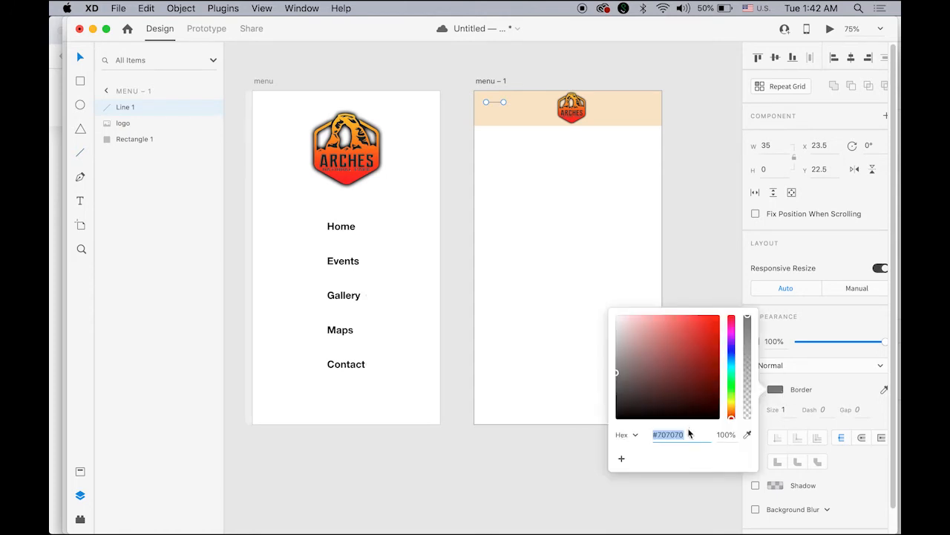
pyautogui.write('000000')
pyautogui.press('Return')
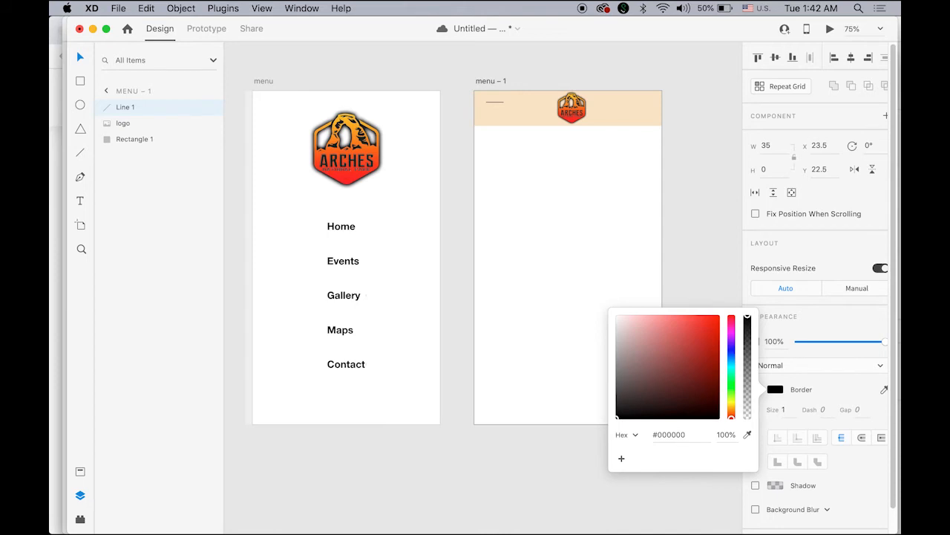
pyautogui.click(784, 410)
pyautogui.write('5')
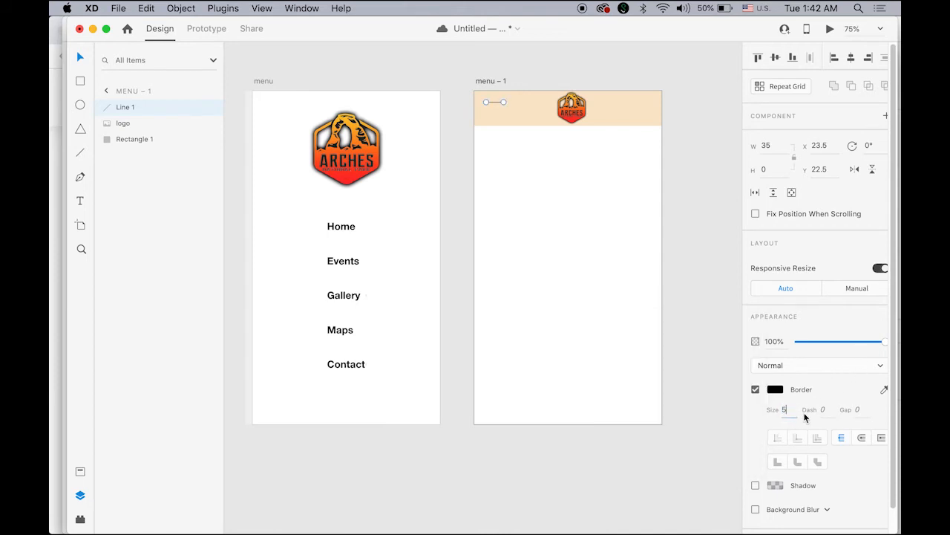
pyautogui.press('Return')
pyautogui.click(861, 439)
# Duplicate the black line twice downward at 12 px spacing to form a three-line hamburger icon
pyautogui.moveTo(495, 101); pyautogui.dragTo(495, 114)
pyautogui.press('super+z')
pyautogui.click(496, 107)
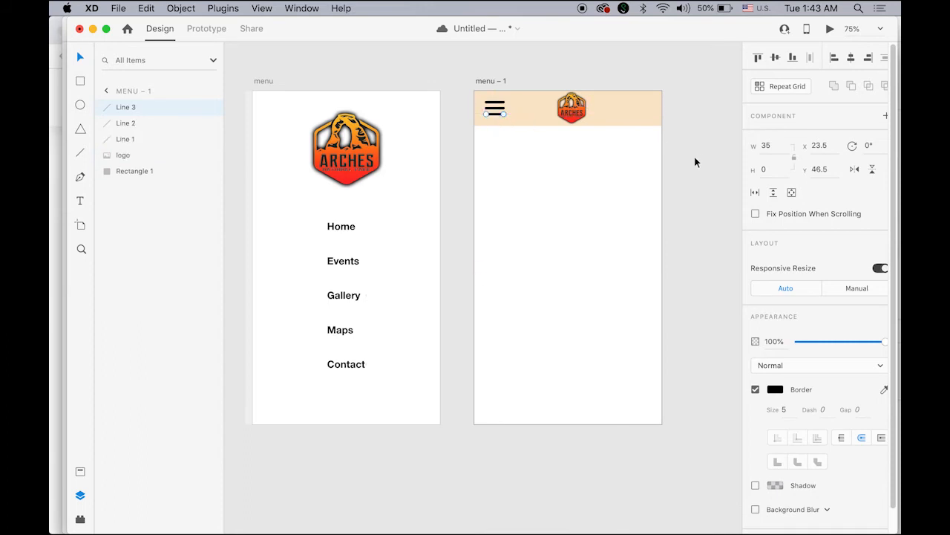
pyautogui.click(701, 197)
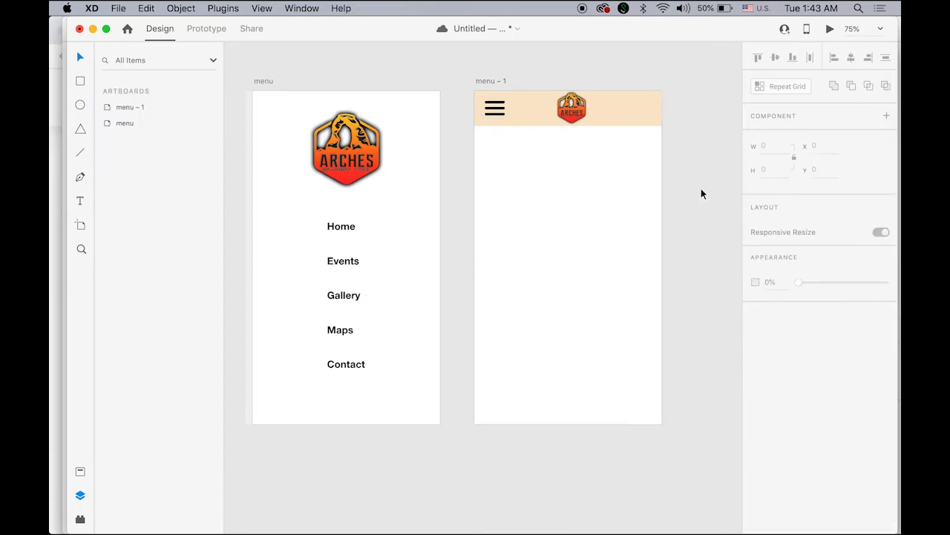
# Group the three black lines of the hamburger icon
pyautogui.click(498, 113)
pyautogui.keyDown('shift'); pyautogui.click(497, 107); pyautogui.keyUp('shift')
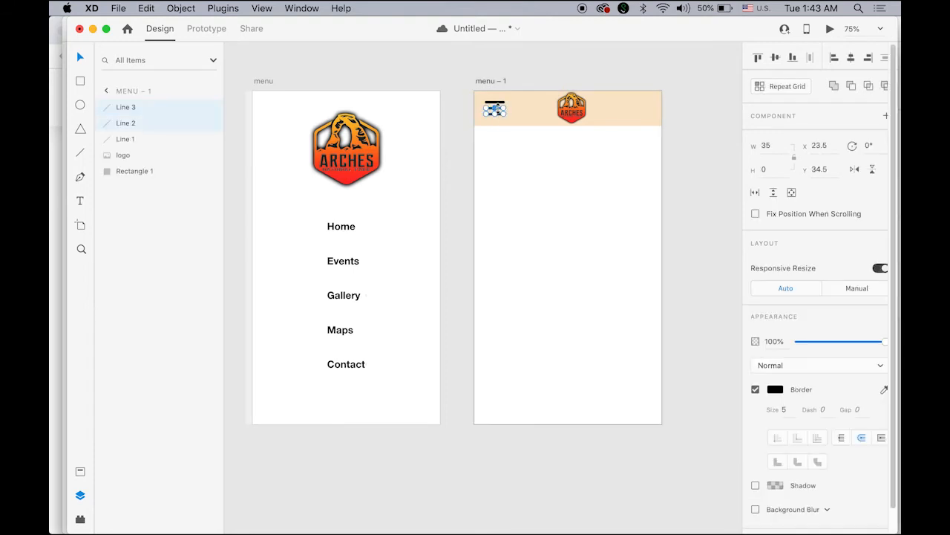
pyautogui.keyDown('shift'); pyautogui.click(499, 101); pyautogui.keyUp('shift')
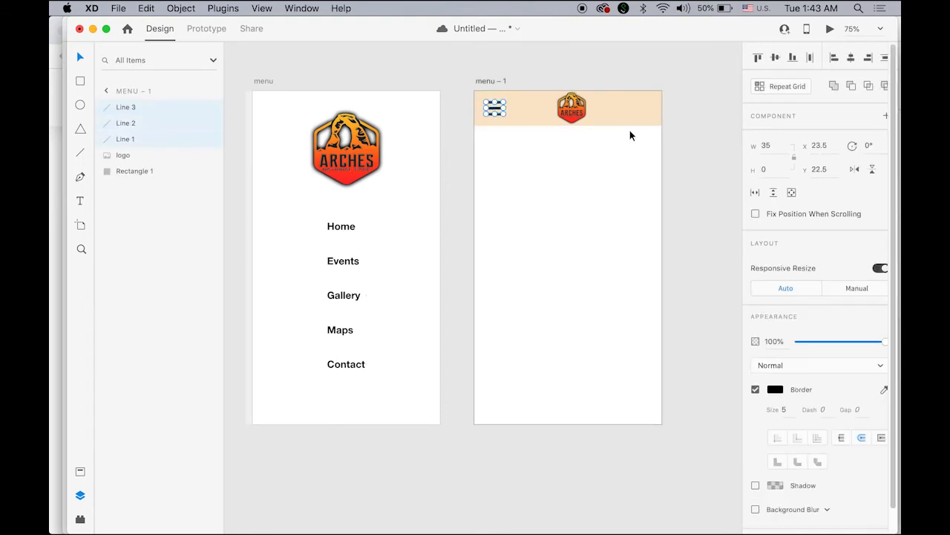
pyautogui.press('super+g')
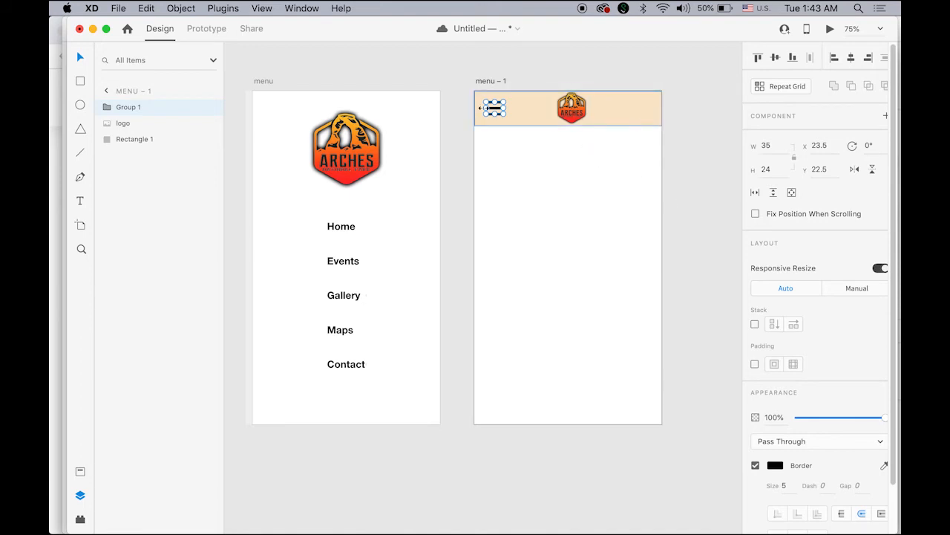
# Group the hamburger icon, header rectangle and logo together, and rename the group "nav"
pyautogui.keyDown('shift'); pyautogui.click(531, 110); pyautogui.keyUp('shift')
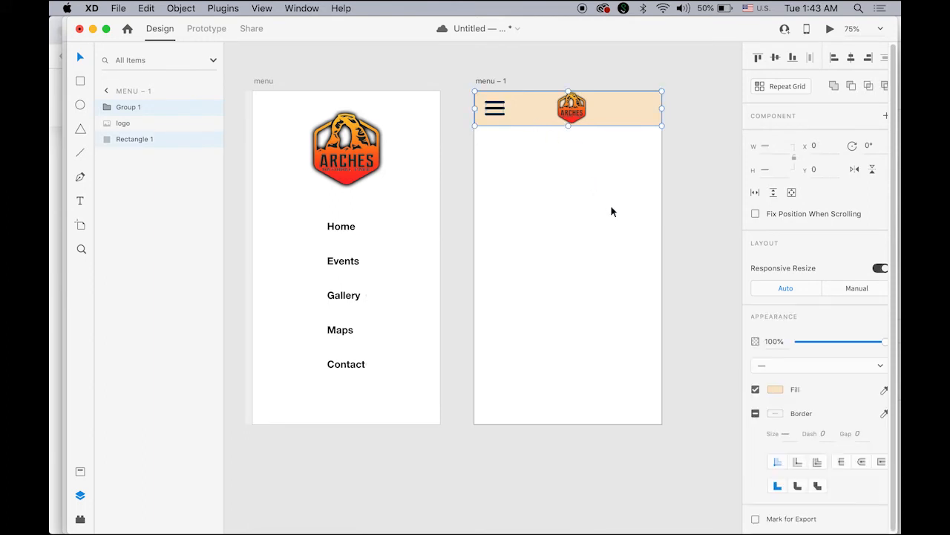
pyautogui.keyDown('shift'); pyautogui.click(572, 116); pyautogui.keyUp('shift')
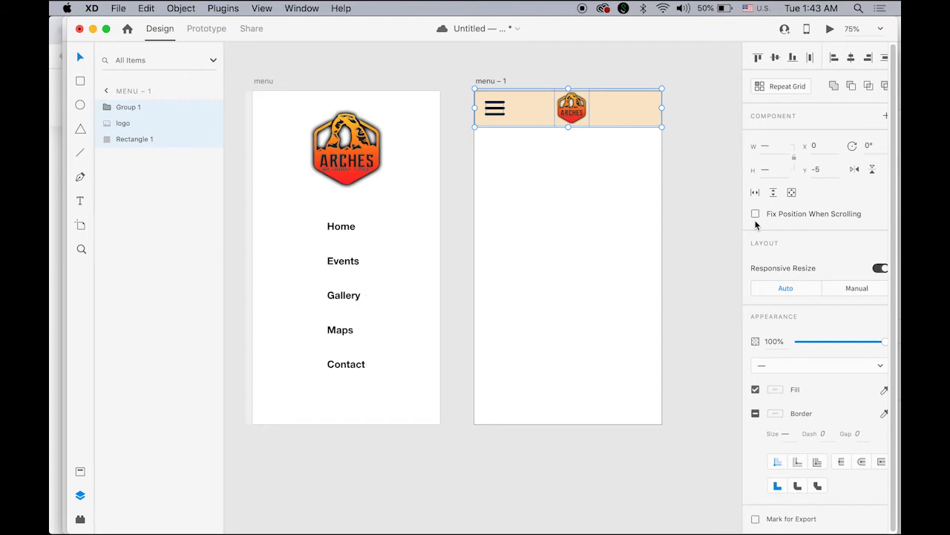
pyautogui.press('super+g')
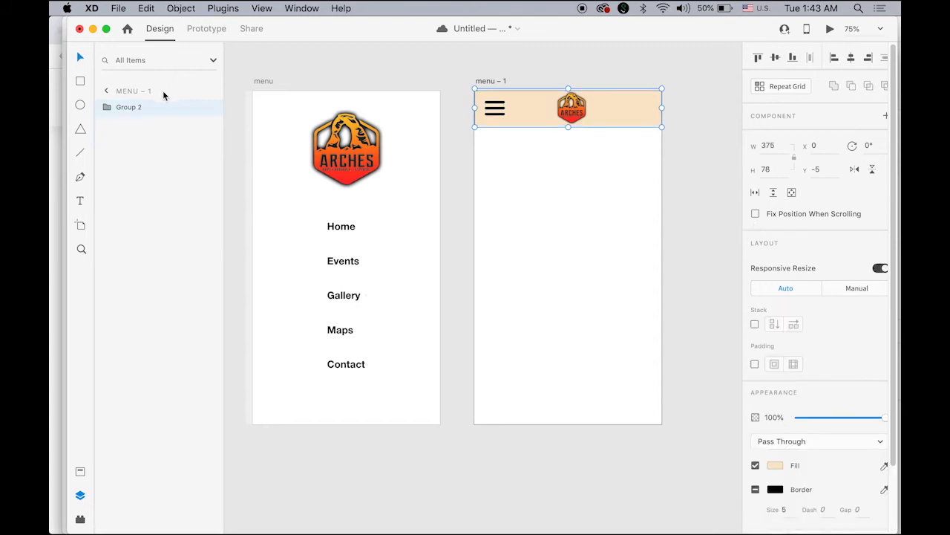
pyautogui.doubleClick(131, 106)
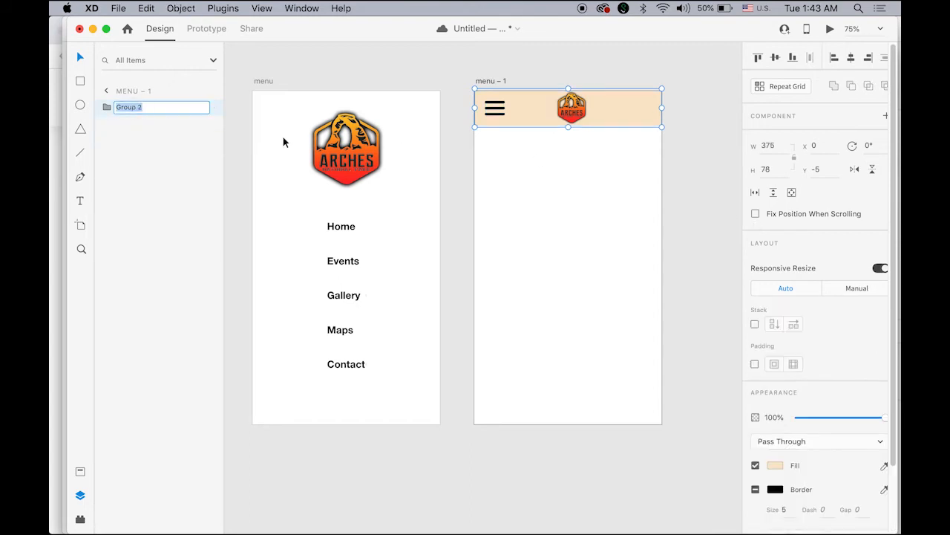
pyautogui.write('nav')
pyautogui.press('Return')
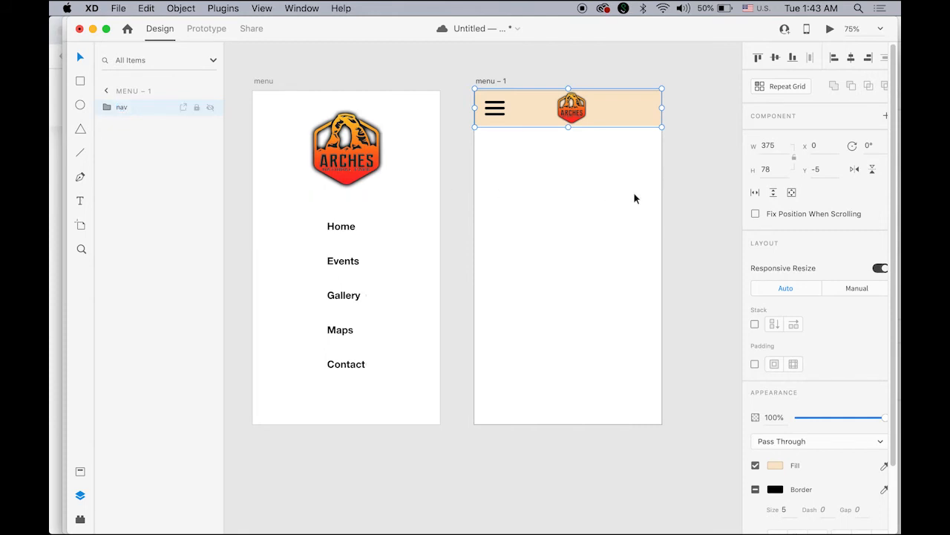
pyautogui.click(666, 192)
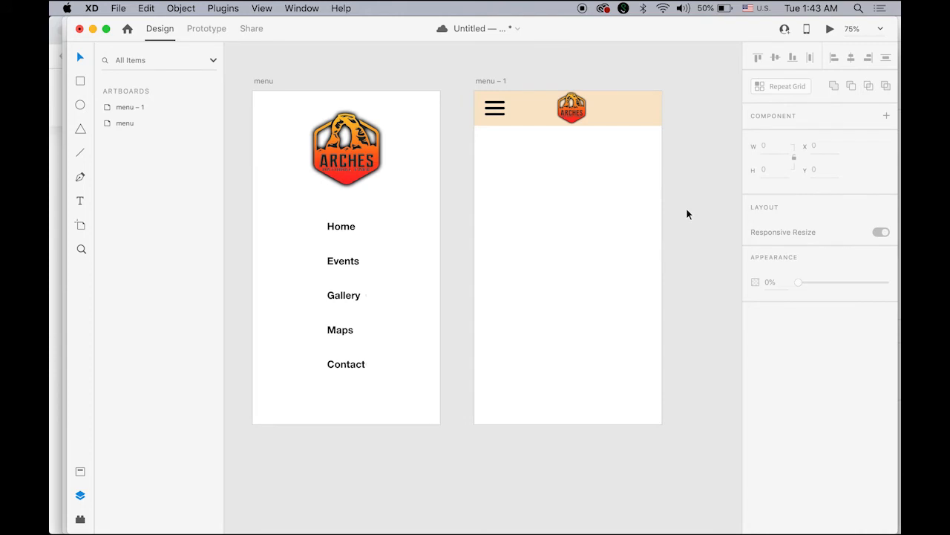
# Add a #000000 drop shadow at 80% opacity to the header rectangle inside the nav group
pyautogui.click(619, 114)
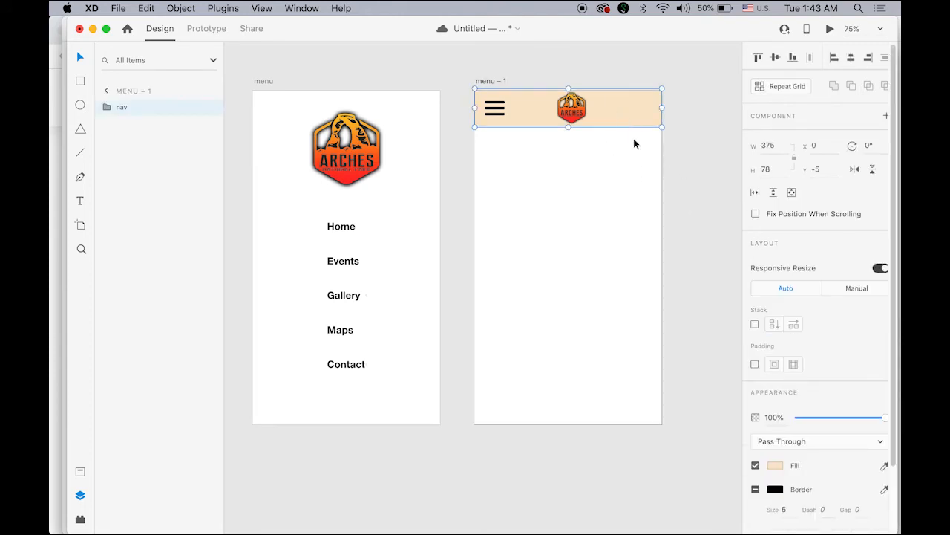
pyautogui.doubleClick(631, 112)
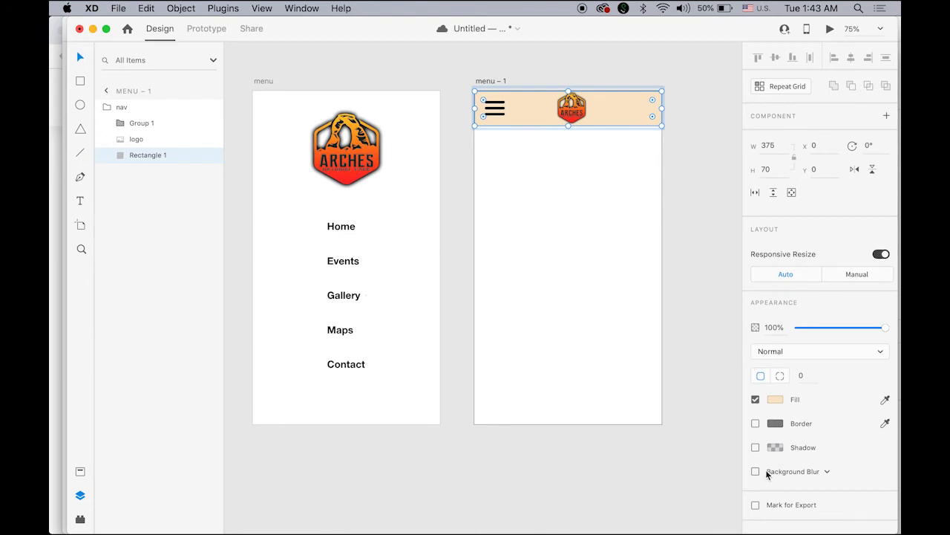
pyautogui.click(756, 447)
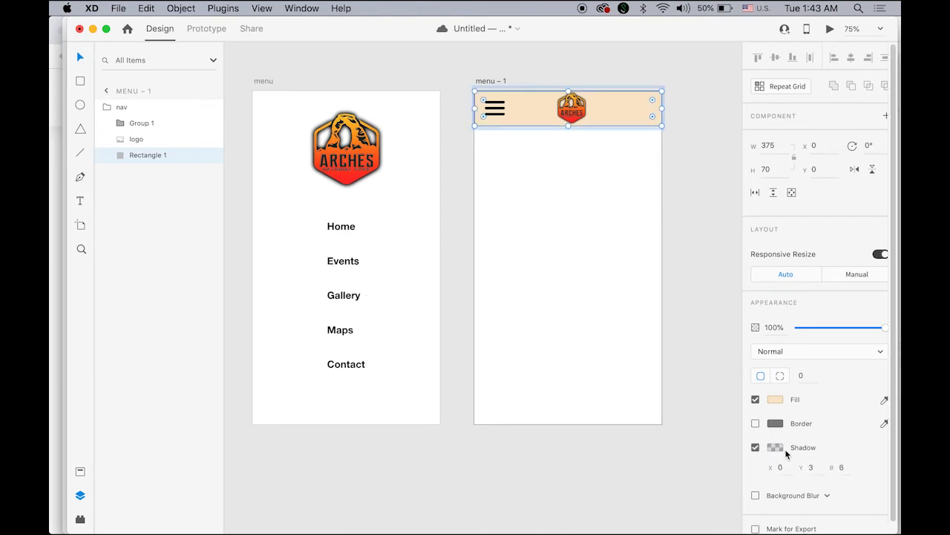
pyautogui.click(775, 447)
pyautogui.press('Tab')
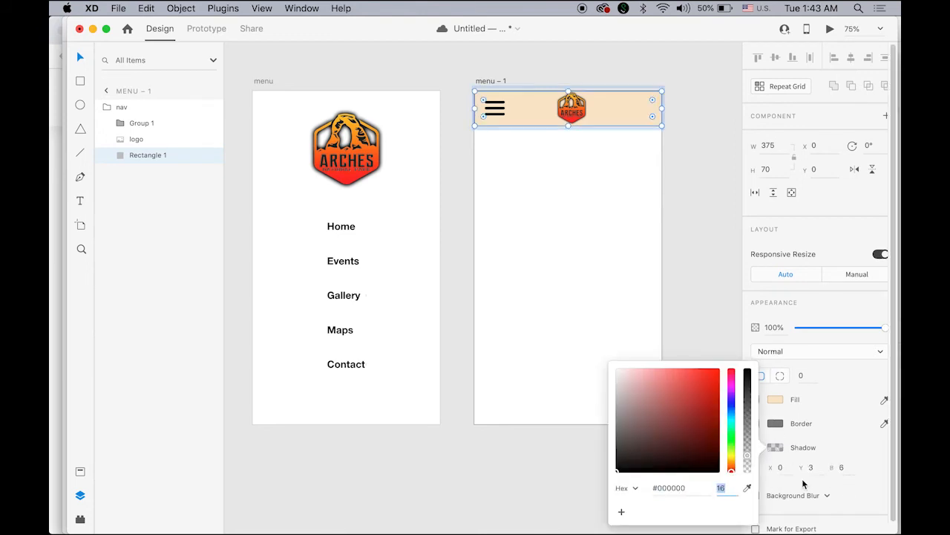
pyautogui.write('80')
pyautogui.press('Return')
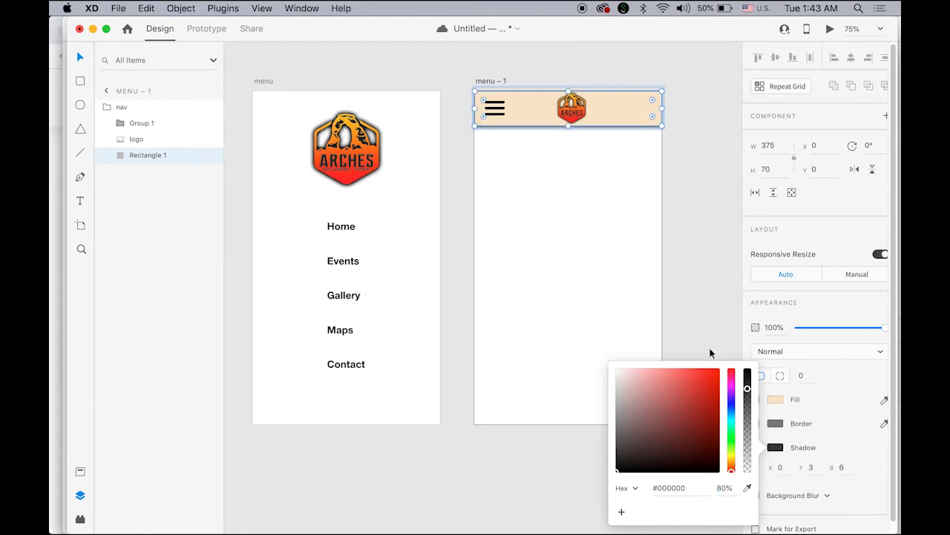
pyautogui.click(706, 300)
pyautogui.click(706, 299)
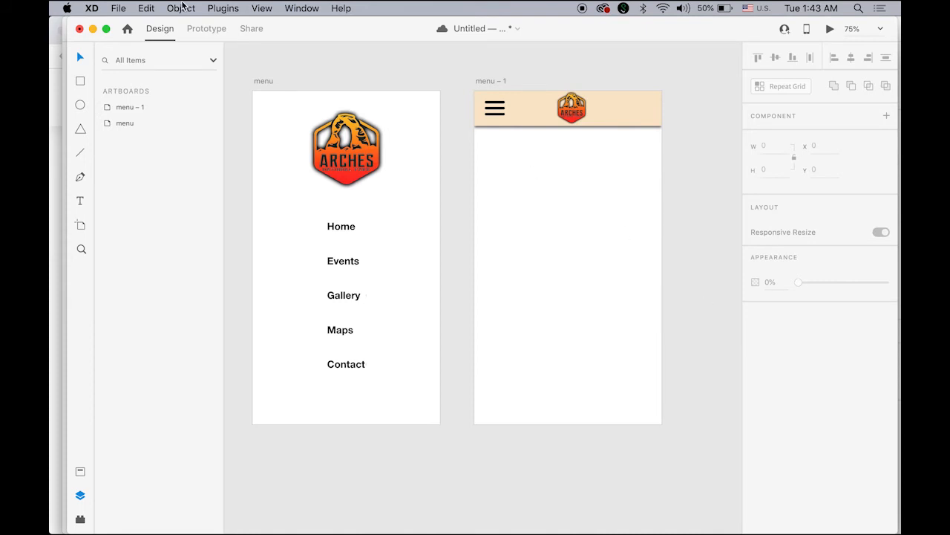
# Examine the header photo on the home – 1 artboard of the ArchesNP_app document in Design mode
pyautogui.click(302, 8)
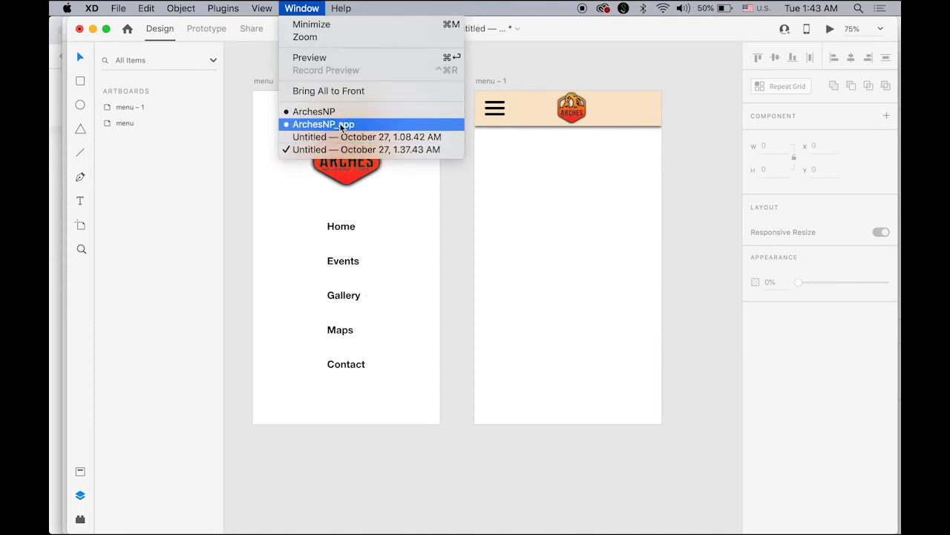
pyautogui.click(343, 125)
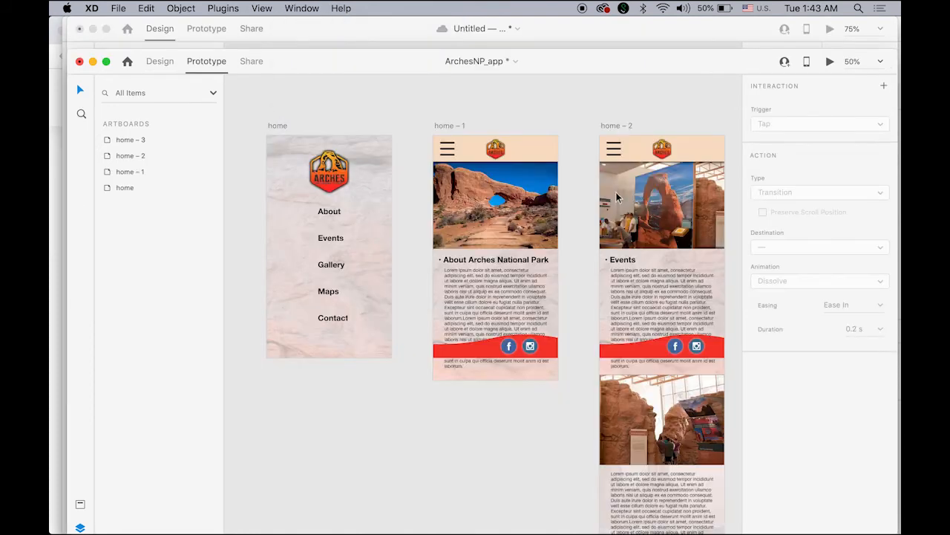
pyautogui.click(498, 214)
pyautogui.click(156, 30)
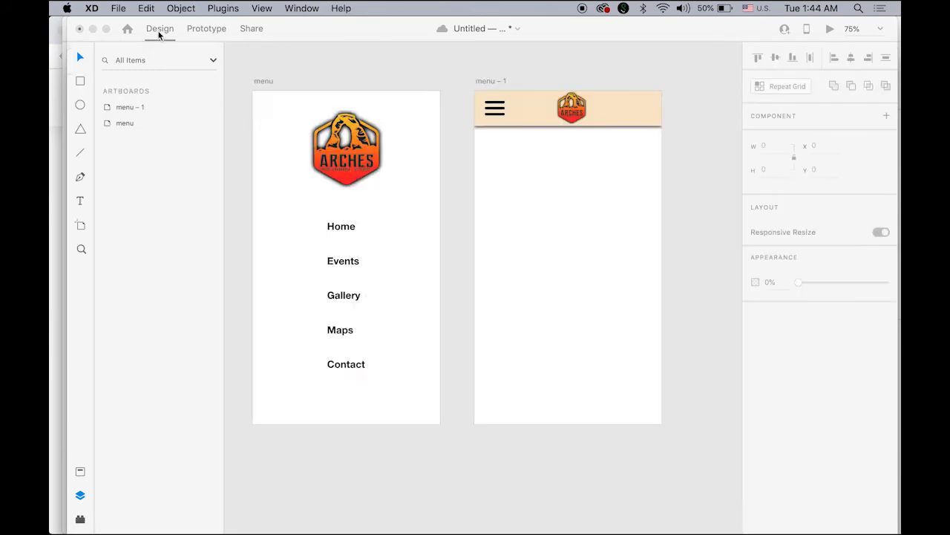
pyautogui.click(298, 9)
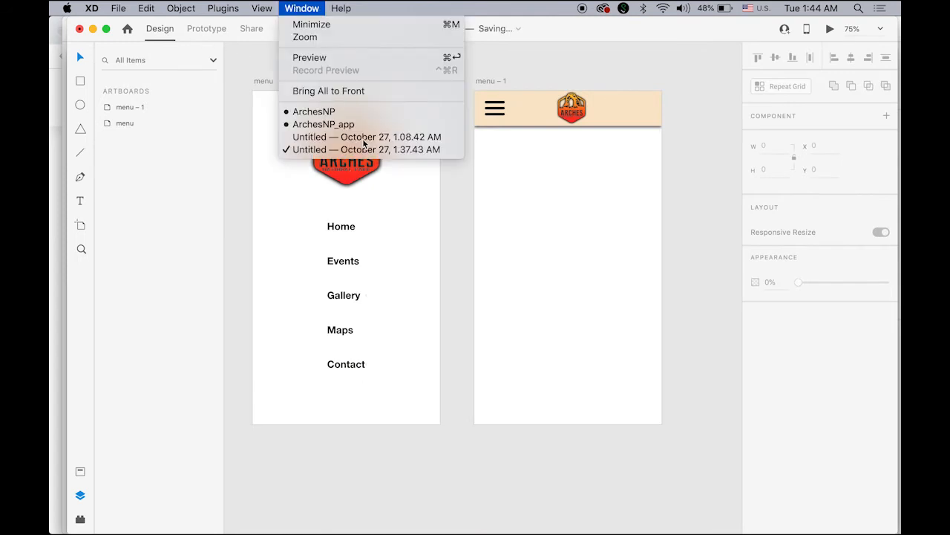
pyautogui.click(345, 126)
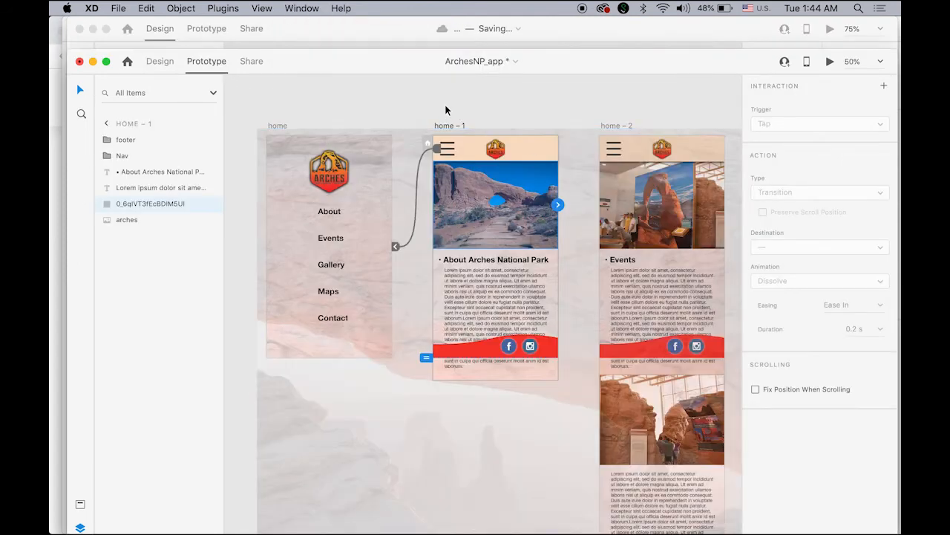
pyautogui.click(154, 63)
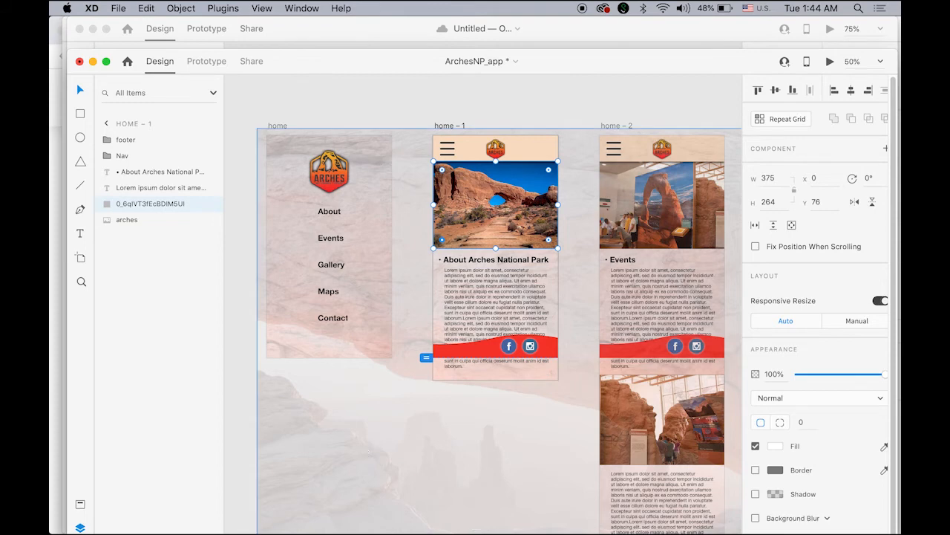
pyautogui.moveTo(388, 509)
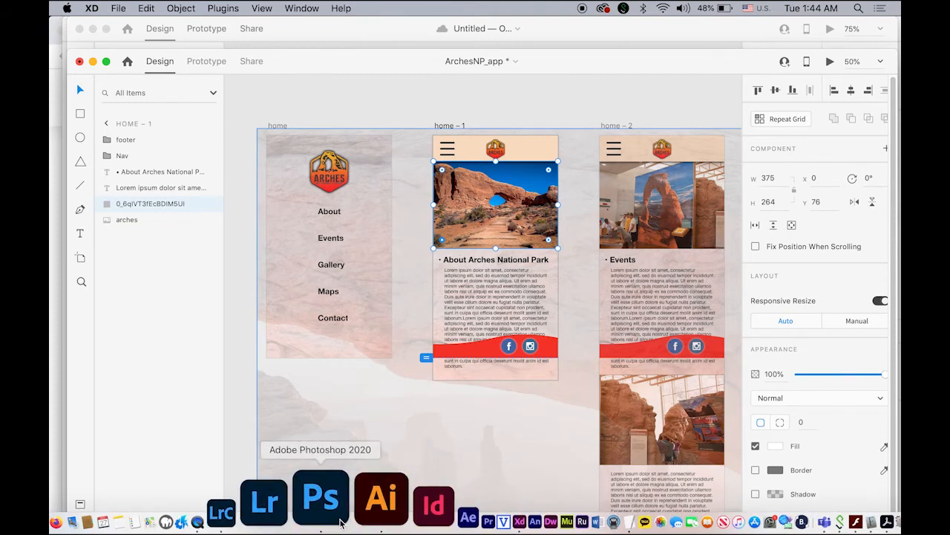
pyautogui.click(296, 6)
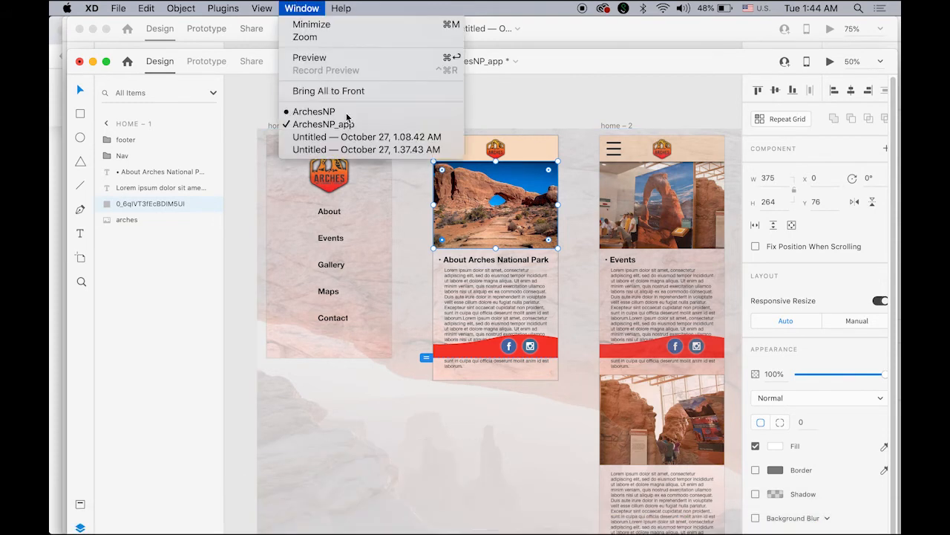
# Back in the untitled October 27, 1.37.43 AM document, draw a borderless 375 × 229 rectangle directly below the header on the menu – 1 artboard
pyautogui.click(363, 151)
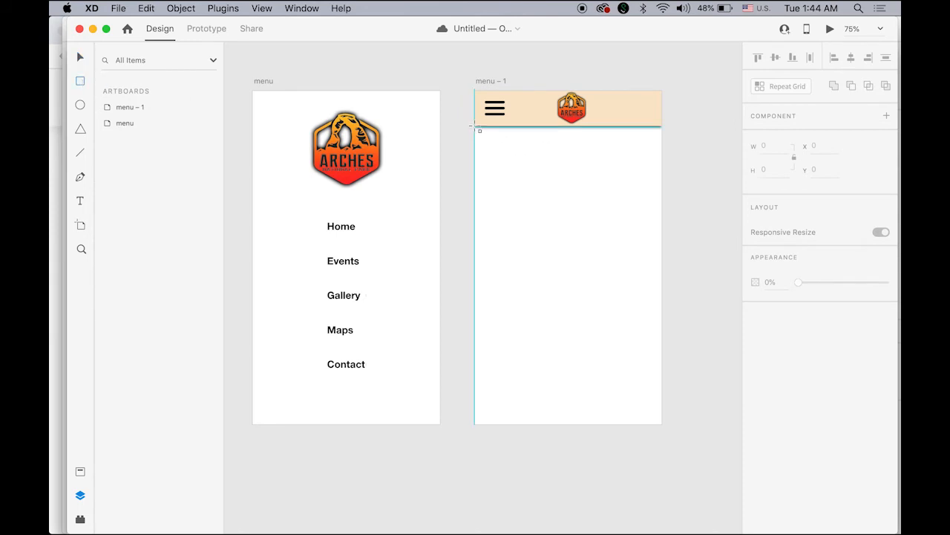
pyautogui.moveTo(475, 128)
pyautogui.mouseDown()
pyautogui.moveTo(603, 205)
pyautogui.moveTo(647, 221)
pyautogui.moveTo(661, 242)
pyautogui.mouseUp()
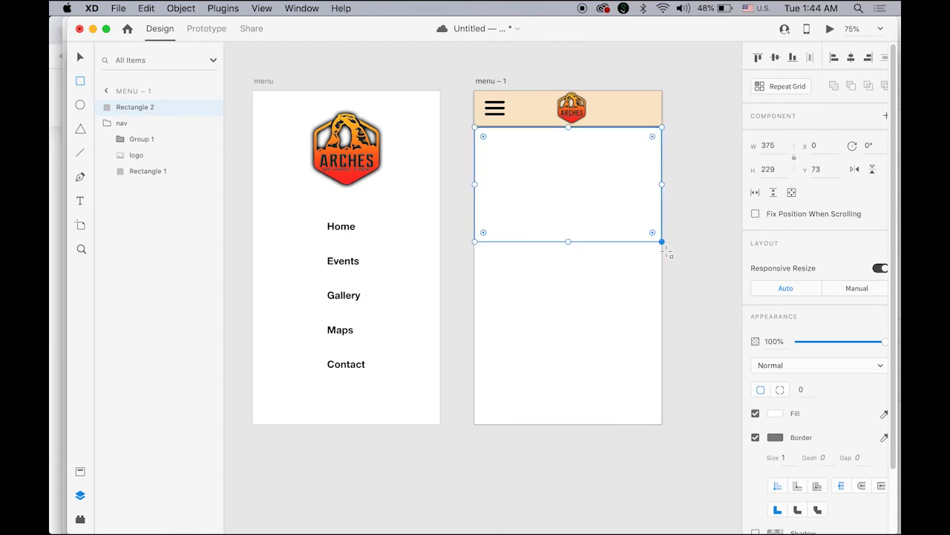
pyautogui.click(756, 437)
# Switch to Finder and open the images folder inside Desktop, XD practice, Arches NP
pyautogui.moveTo(117, 527)
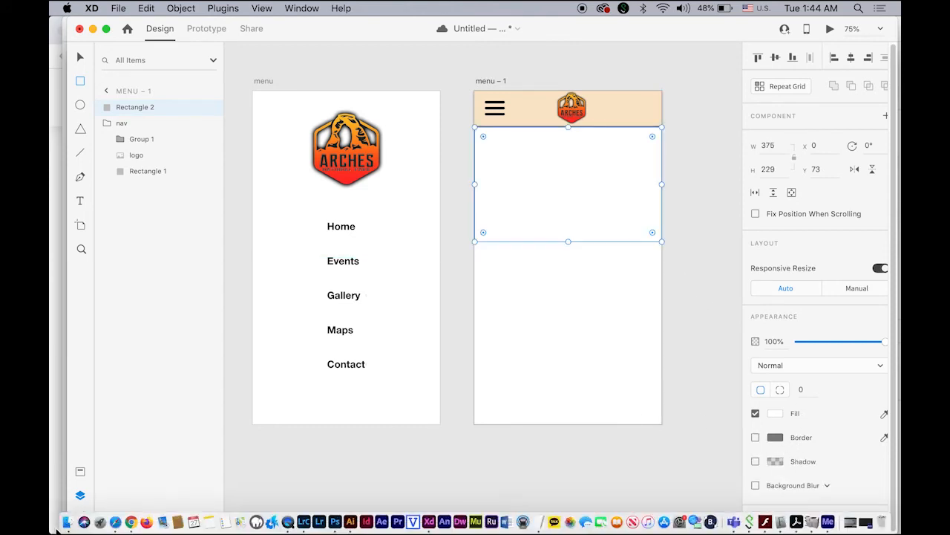
pyautogui.click(69, 527)
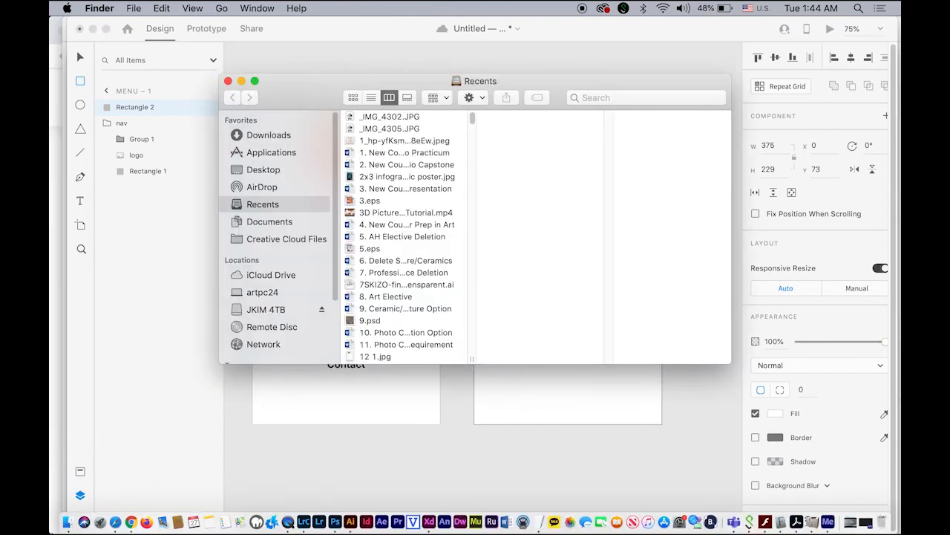
pyautogui.click(264, 170)
pyautogui.scroll(-15, 411, 245)
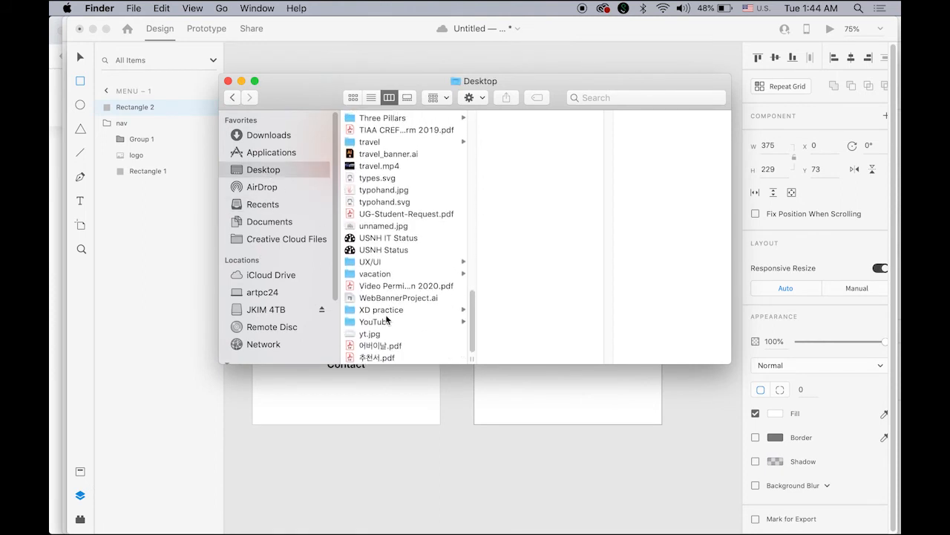
pyautogui.click(389, 310)
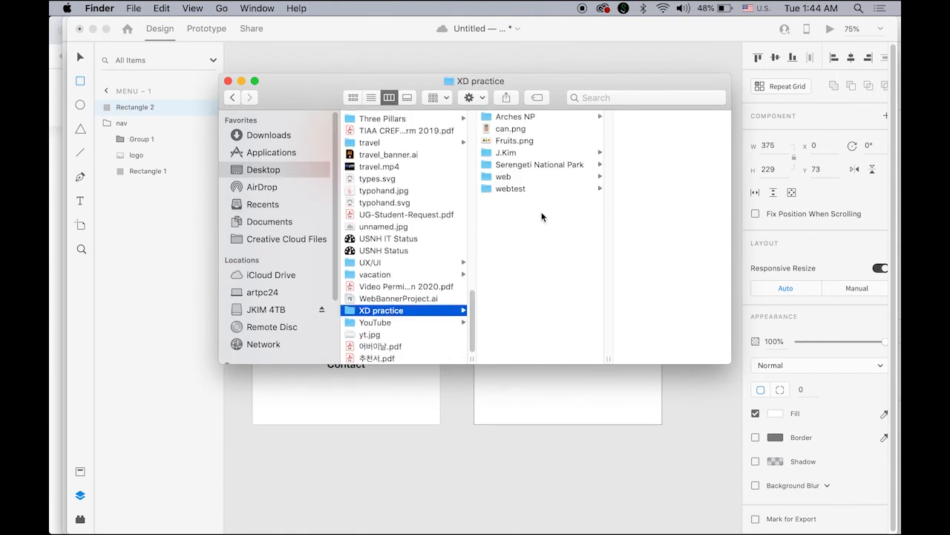
pyautogui.click(529, 119)
pyautogui.click(640, 130)
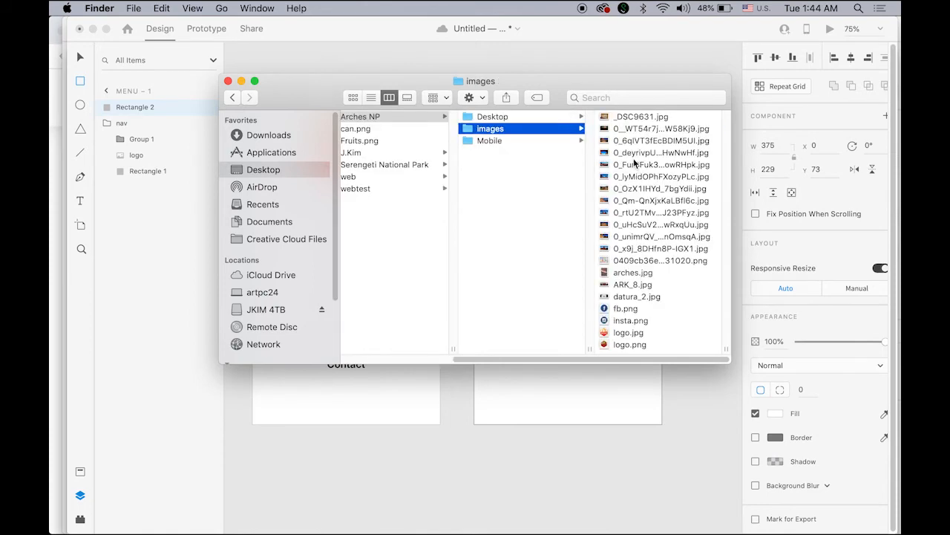
# Preview several park photos and fill the rectangle below the header with 0_x9j_8DHfn8P-IGX1.jpg
pyautogui.click(606, 155)
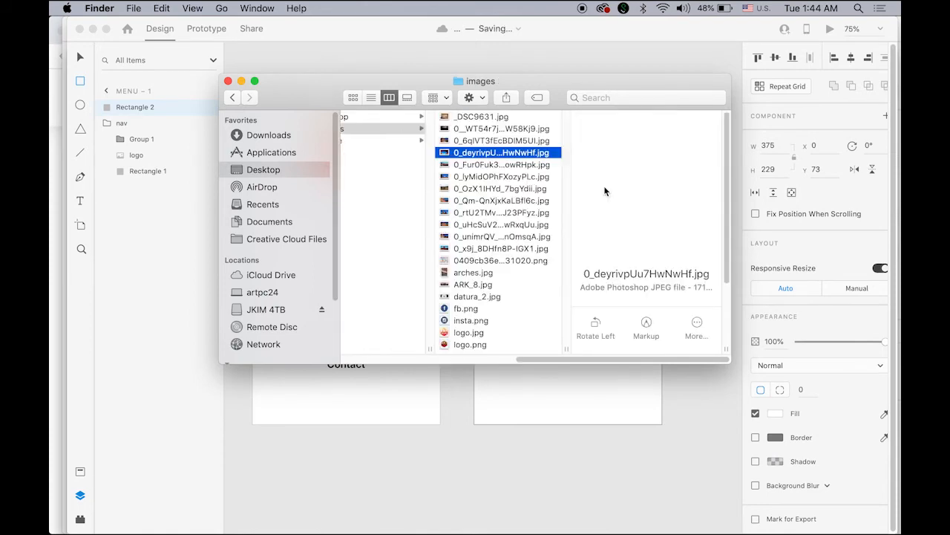
pyautogui.click(444, 202)
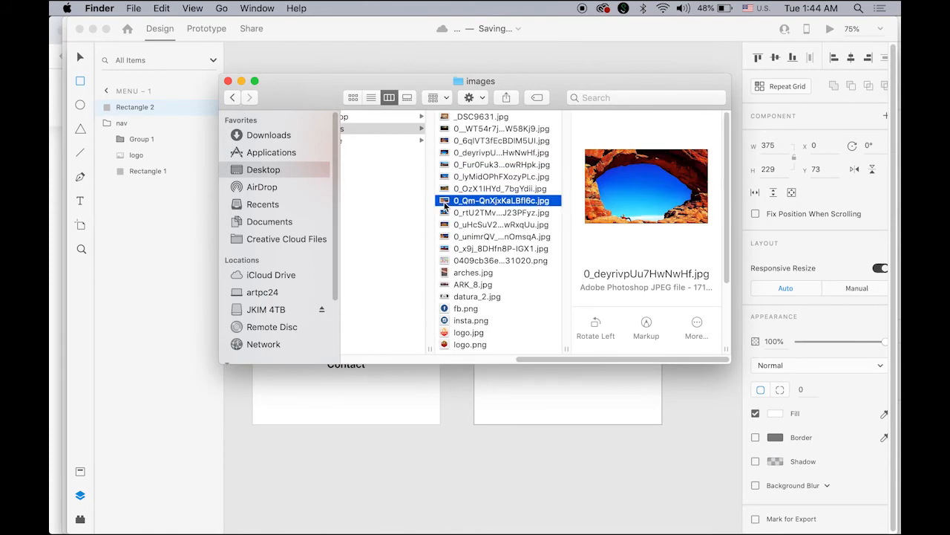
pyautogui.click(446, 213)
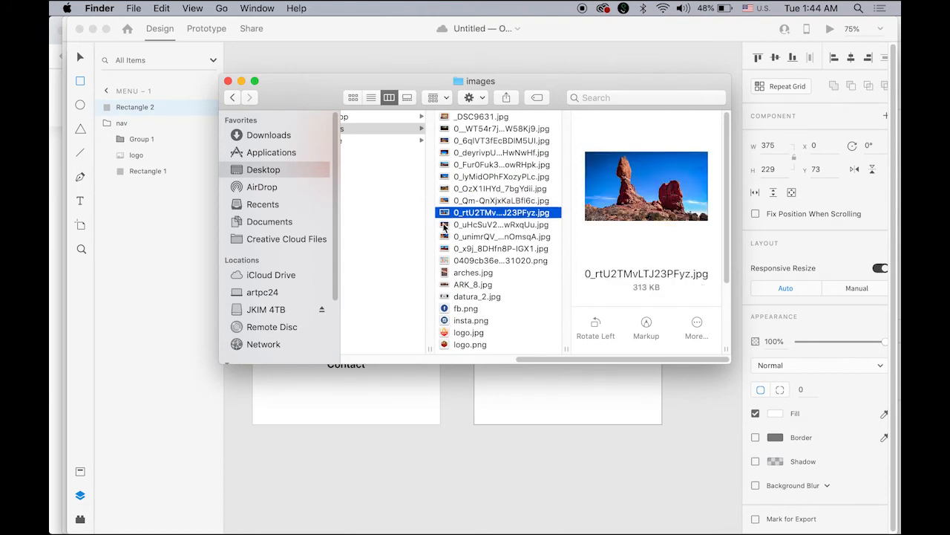
pyautogui.click(445, 225)
pyautogui.click(445, 238)
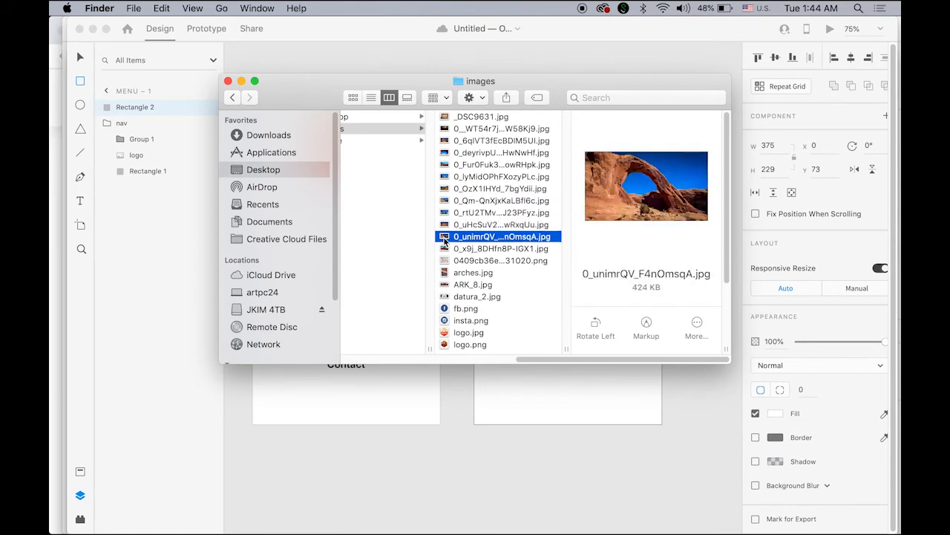
pyautogui.click(446, 249)
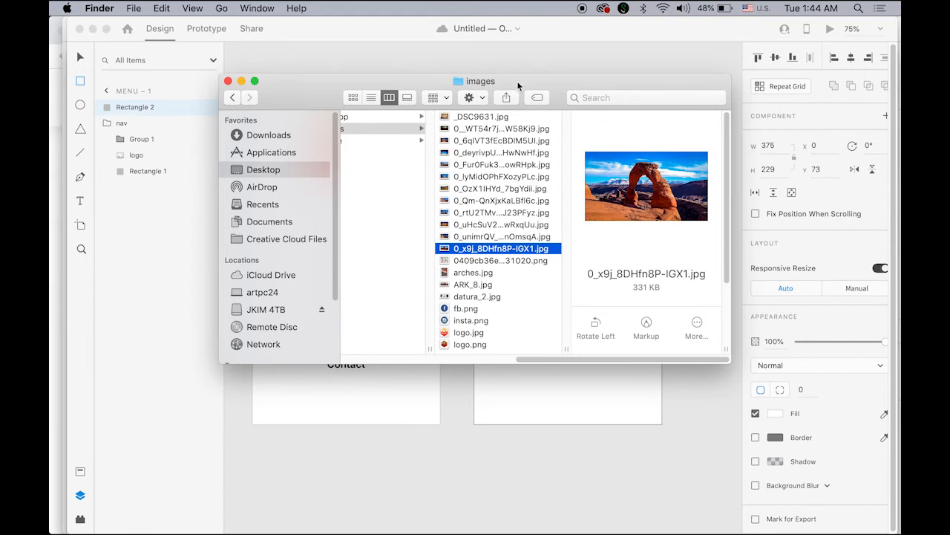
pyautogui.moveTo(518, 86); pyautogui.dragTo(652, 286)
pyautogui.moveTo(579, 451); pyautogui.dragTo(555, 205)
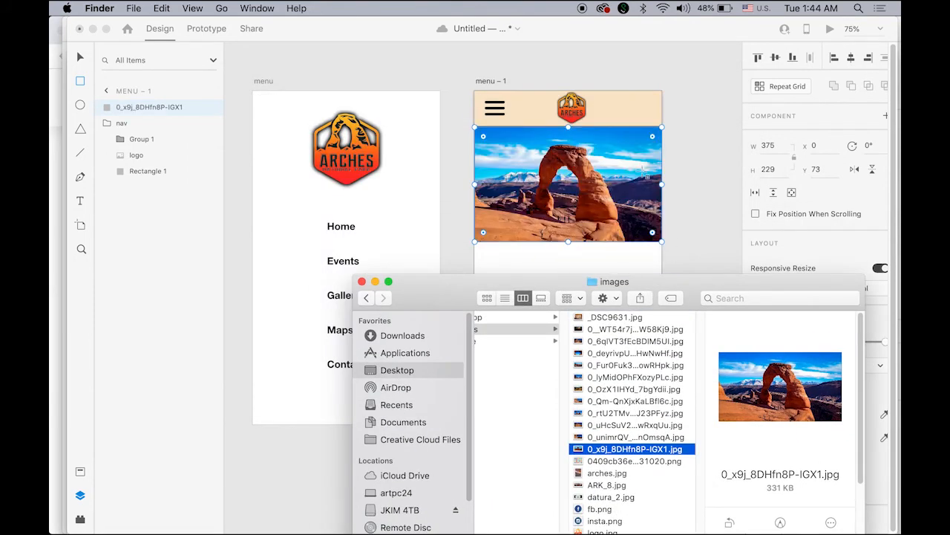
pyautogui.click(650, 168)
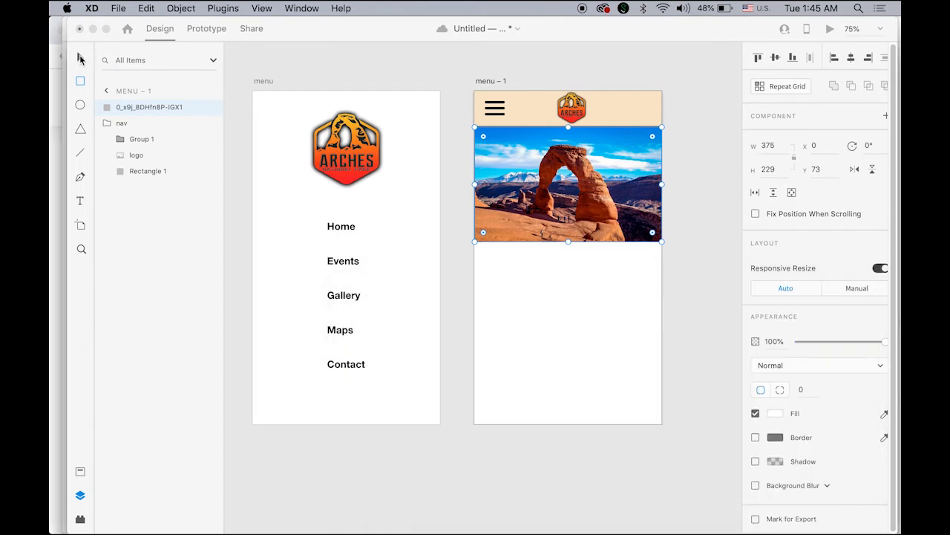
pyautogui.click(700, 192)
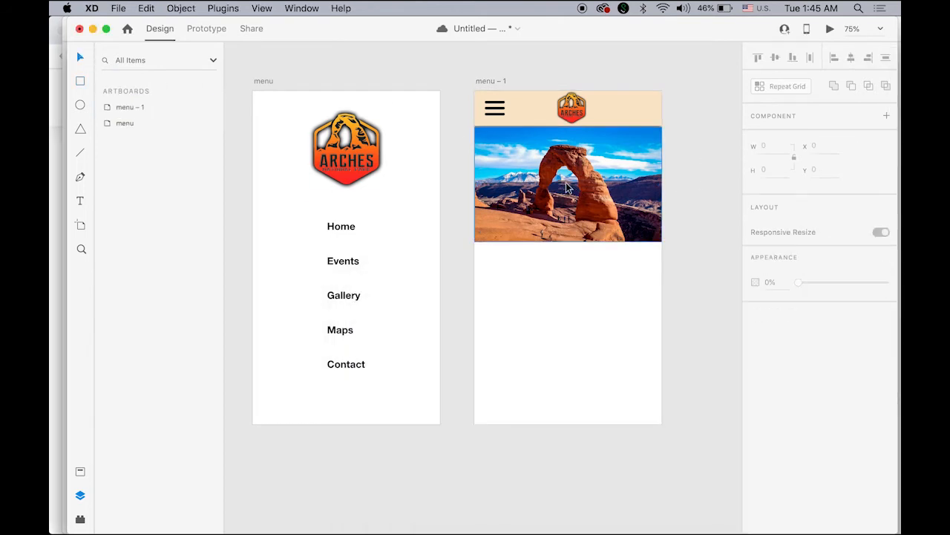
# Move the arch photo up to Y 68 and place the nav group above it in the layer order
pyautogui.click(607, 188)
pyautogui.moveTo(606, 189); pyautogui.dragTo(605, 187)
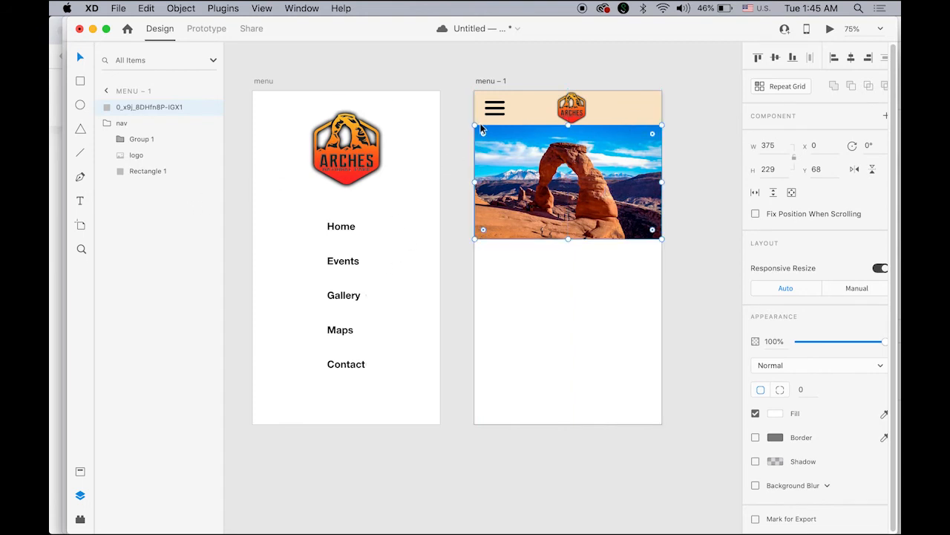
pyautogui.click(115, 126)
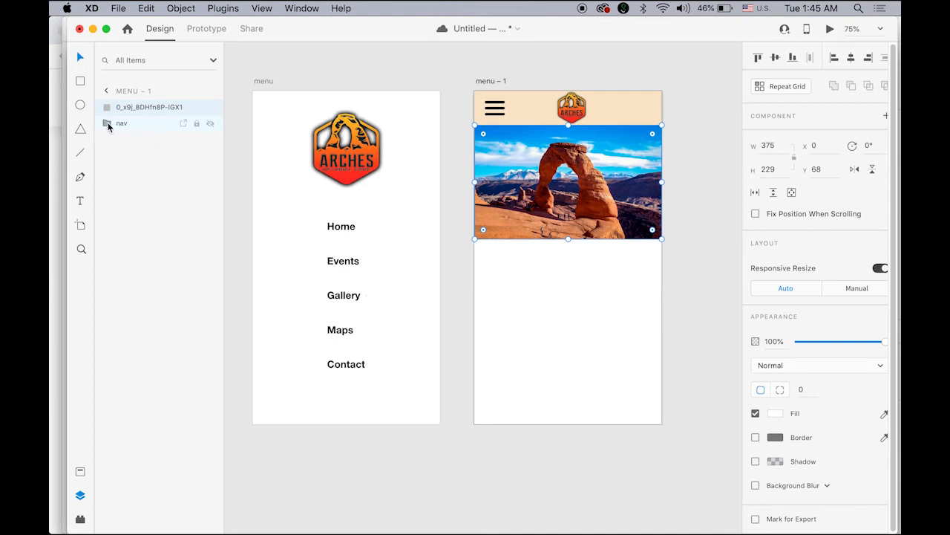
pyautogui.moveTo(108, 128); pyautogui.dragTo(109, 105)
pyautogui.click(663, 402)
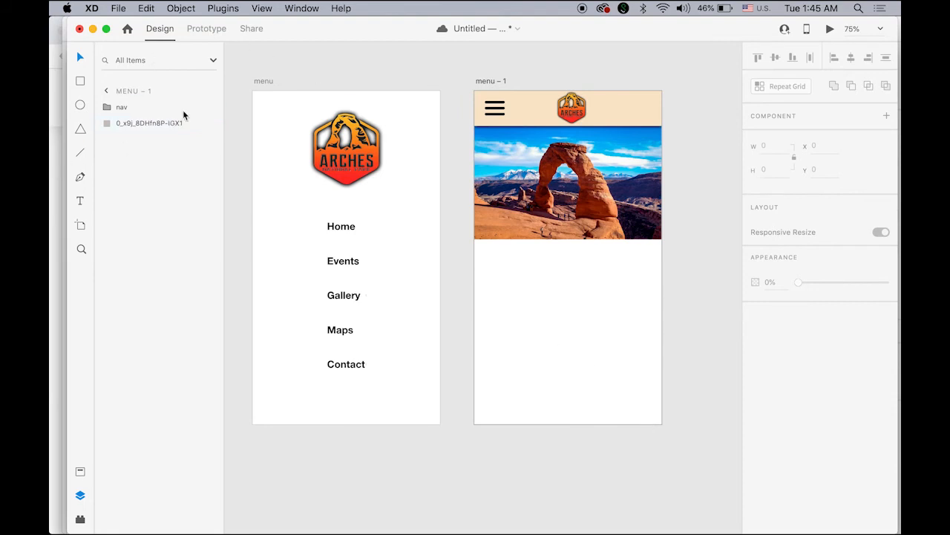
# Copy the "About Arches National Park" heading and body text from home – 1 in ArchesNP_app and place them below the photo on menu – 1
pyautogui.click(301, 8)
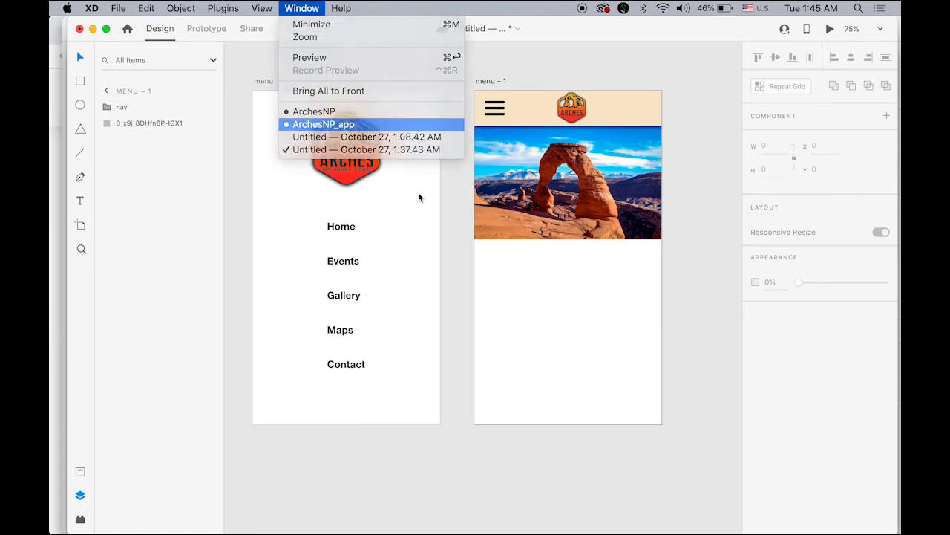
pyautogui.click(324, 124)
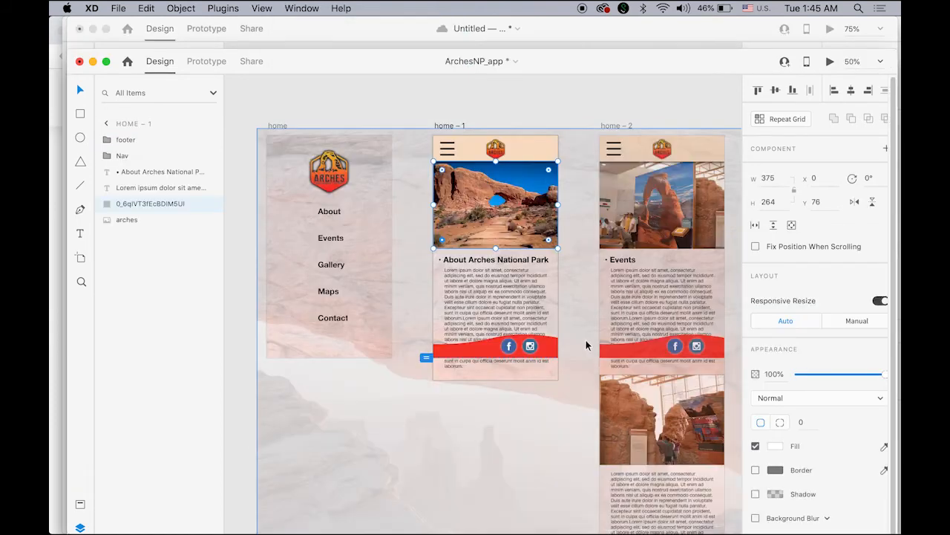
pyautogui.keyDown('shift'); pyautogui.click(496, 296); pyautogui.keyUp('shift')
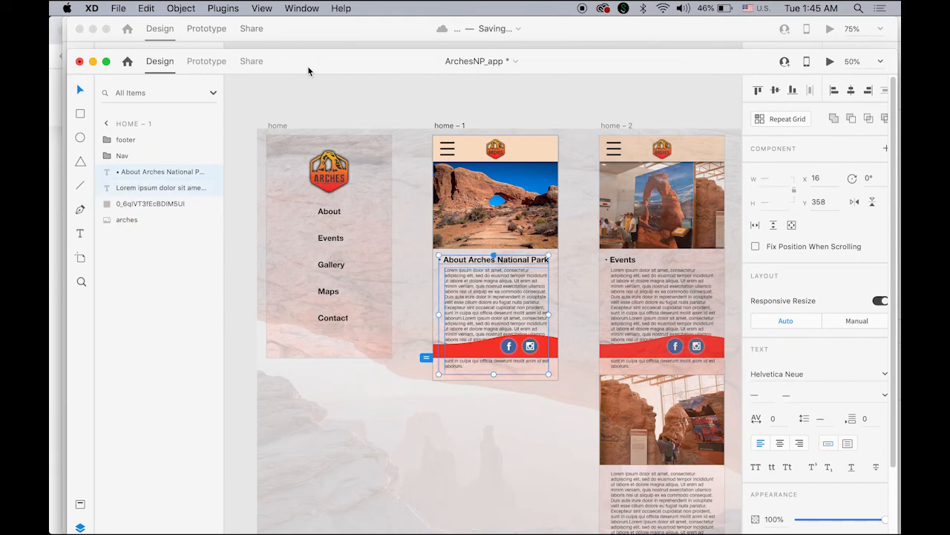
pyautogui.click(349, 39)
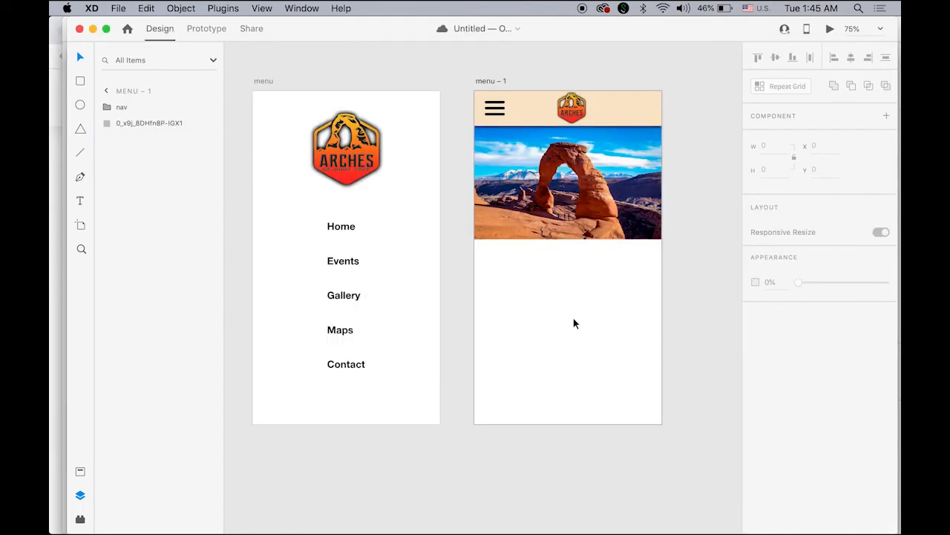
pyautogui.press('super+v')
pyautogui.moveTo(568, 321); pyautogui.dragTo(566, 305)
pyautogui.click(677, 377)
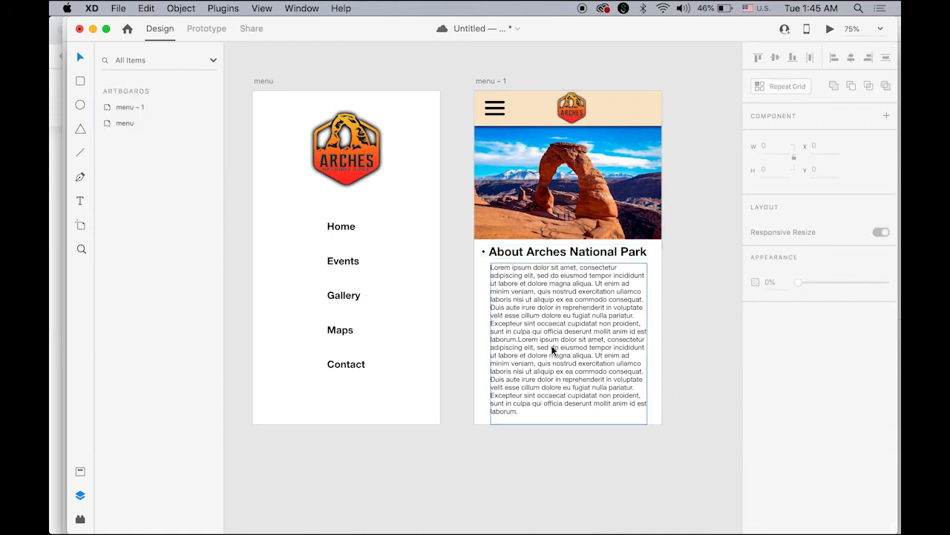
# Extend the menu – 1 artboard downward to a height of 753
pyautogui.click(491, 82)
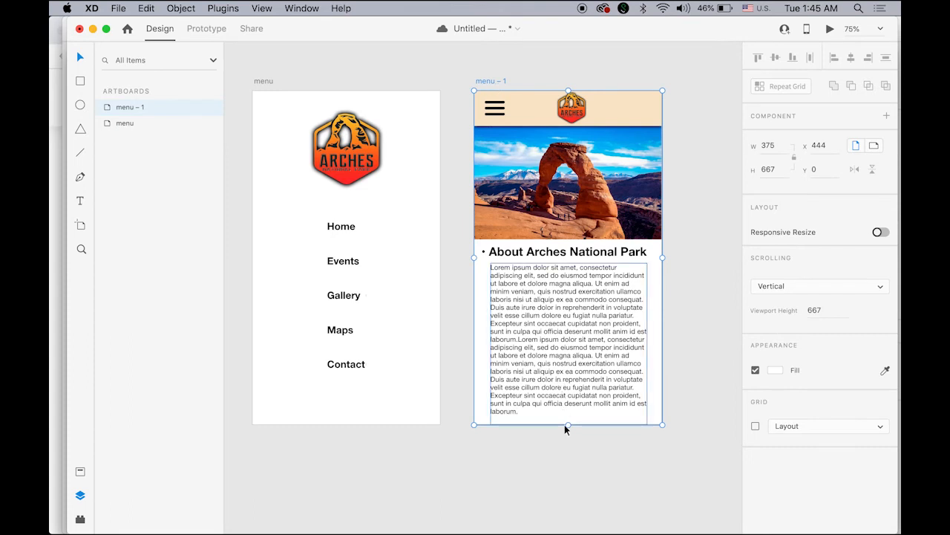
pyautogui.moveTo(567, 424); pyautogui.dragTo(568, 470)
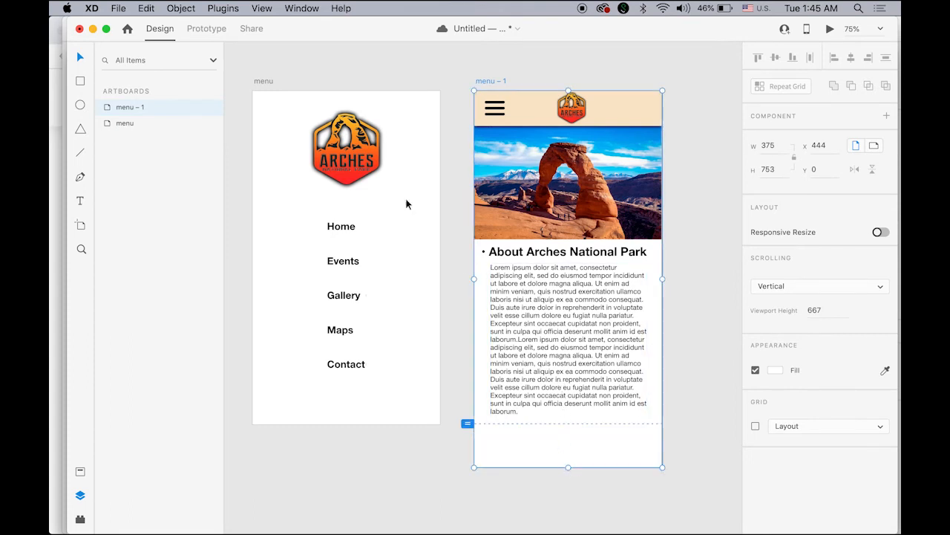
# Copy the Footer group from the About artboard in the ArchesNP document and paste it into the untitled app document
pyautogui.click(304, 9)
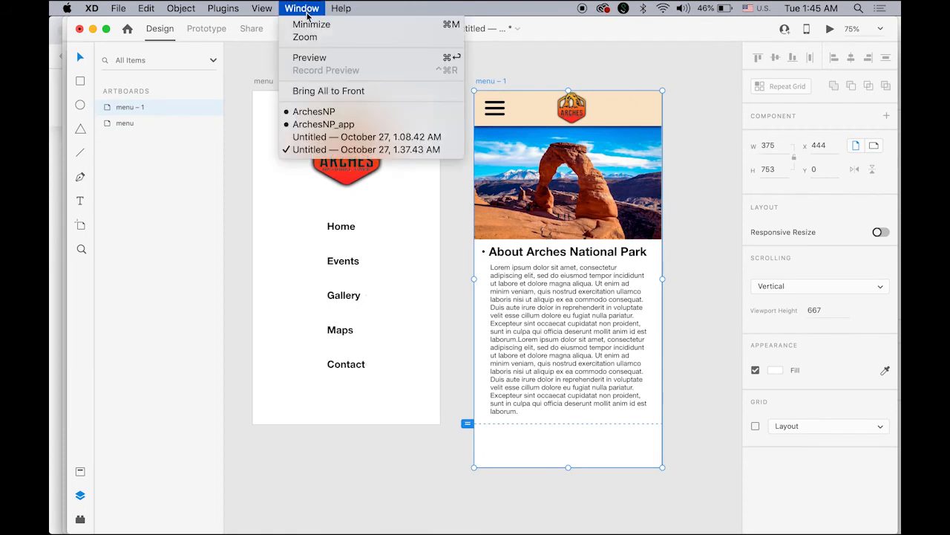
pyautogui.click(324, 117)
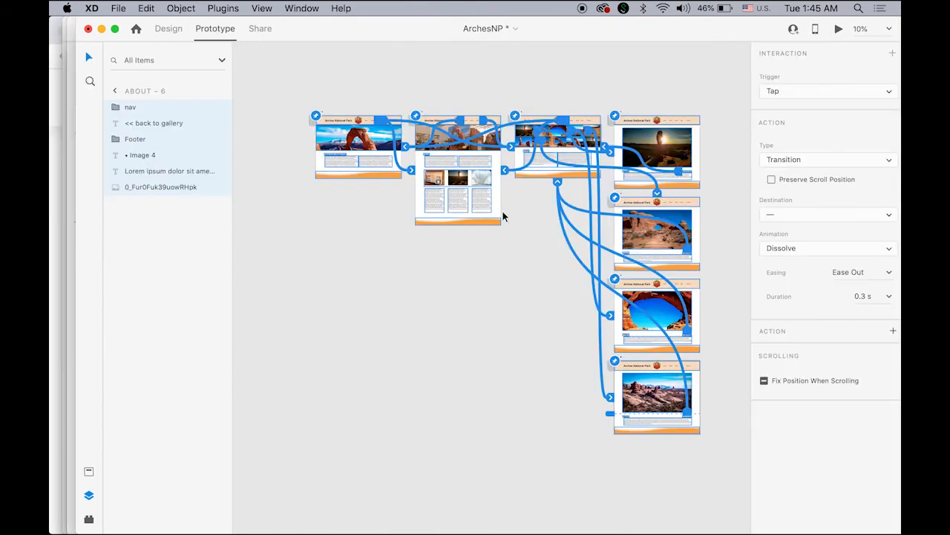
pyautogui.click(176, 31)
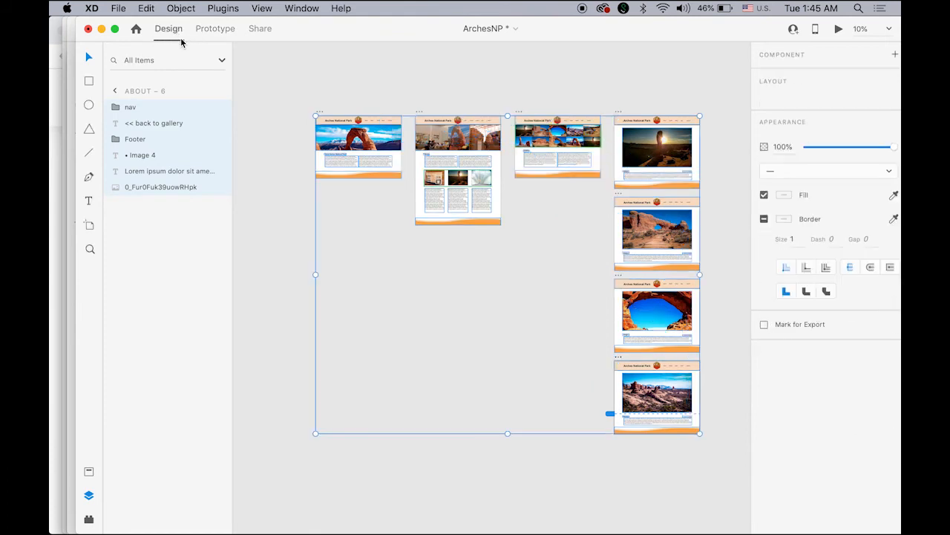
pyautogui.click(282, 216)
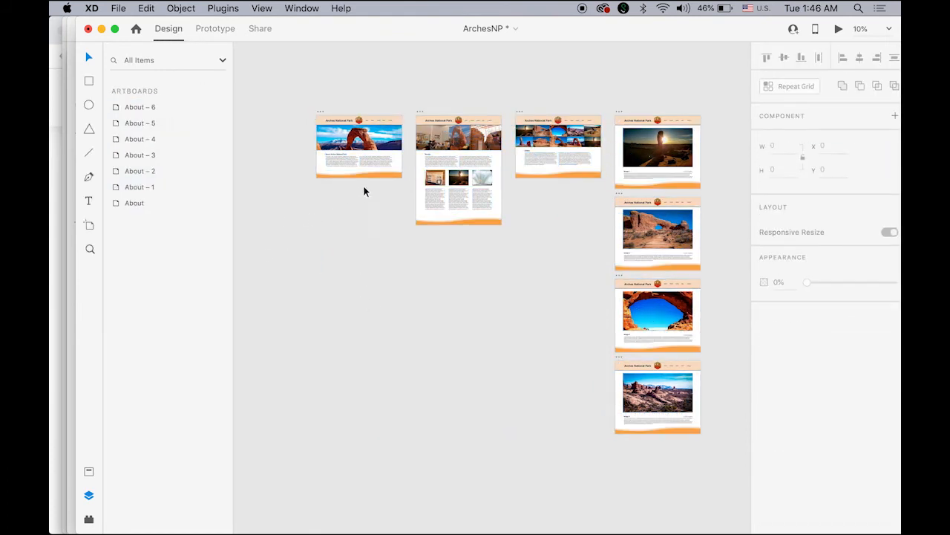
pyautogui.click(367, 176)
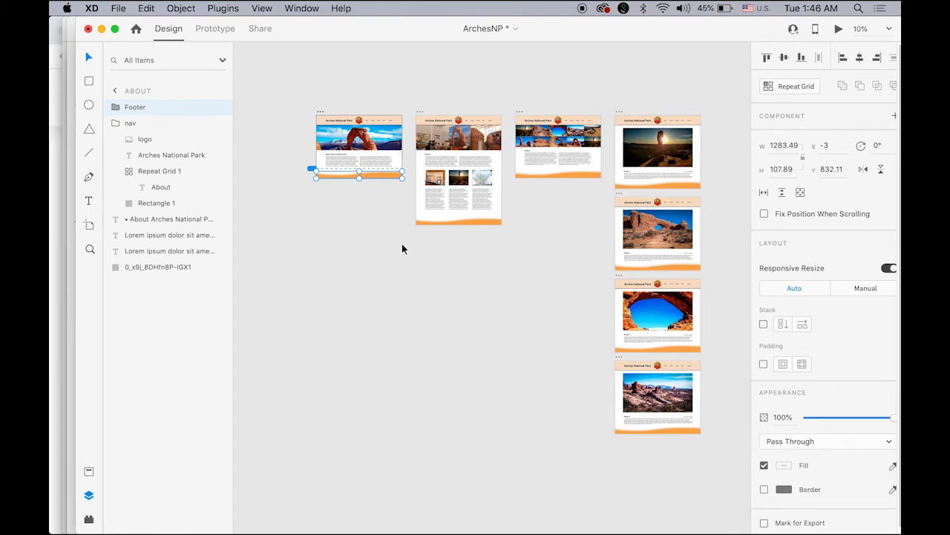
pyautogui.click(301, 8)
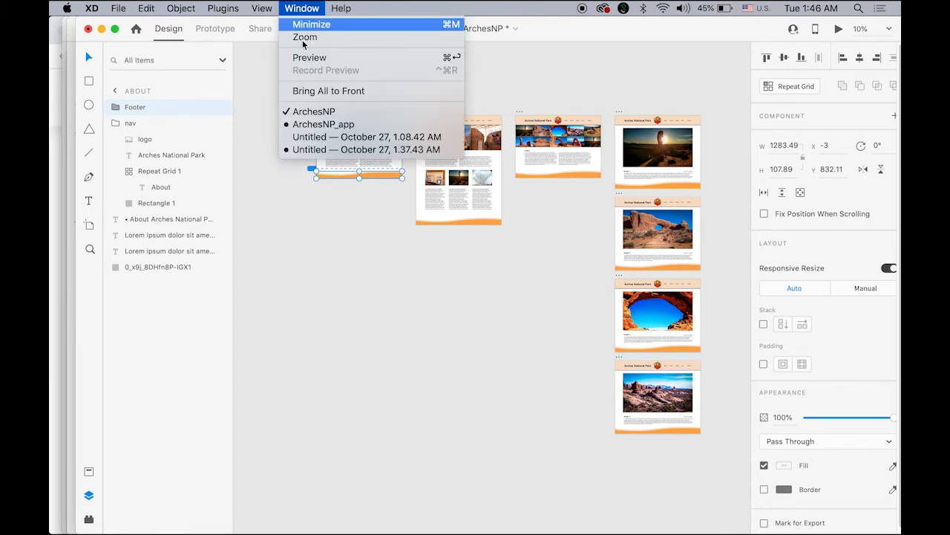
pyautogui.click(335, 149)
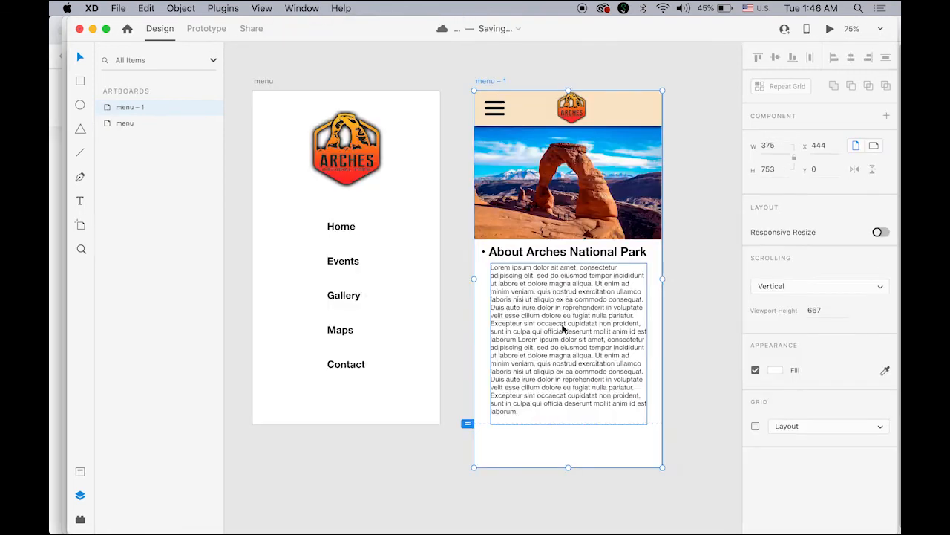
pyautogui.keyDown('alt'); pyautogui.keyDown('super'); pyautogui.click(523, 424); pyautogui.keyUp('super'); pyautogui.keyUp('alt')
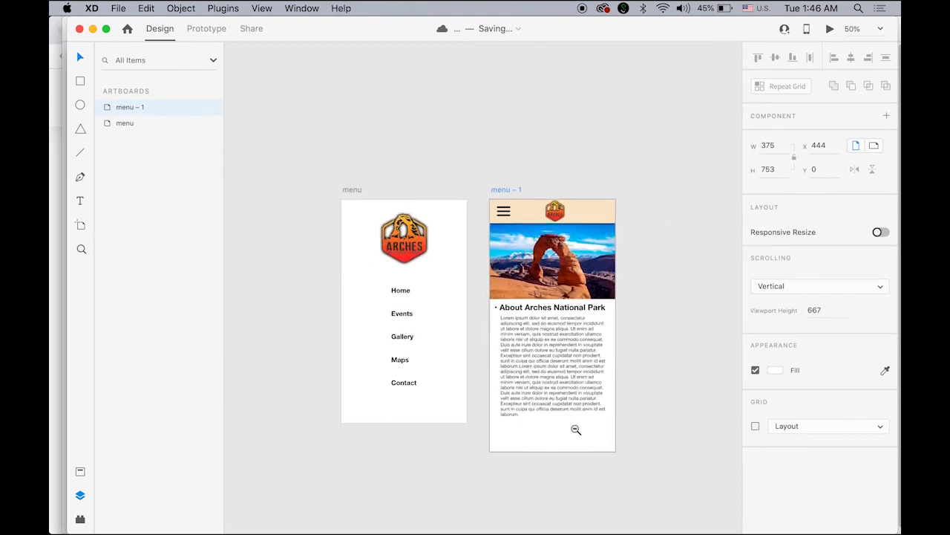
pyautogui.keyDown('alt'); pyautogui.keyDown('super'); pyautogui.click(570, 427); pyautogui.keyUp('super'); pyautogui.keyUp('alt')
pyautogui.moveTo(568, 425); pyautogui.dragTo(478, 268)
pyautogui.press('super+v')
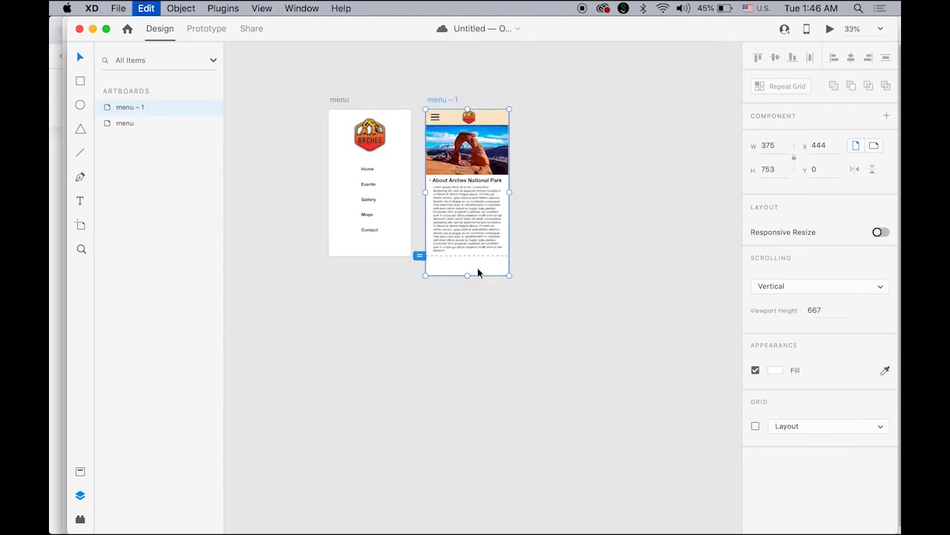
# Resize the pasted footer to 375 by 82.52 and place it along the lower edge of menu – 1 at X 0, Y 670.11
pyautogui.moveTo(552, 195); pyautogui.dragTo(509, 294)
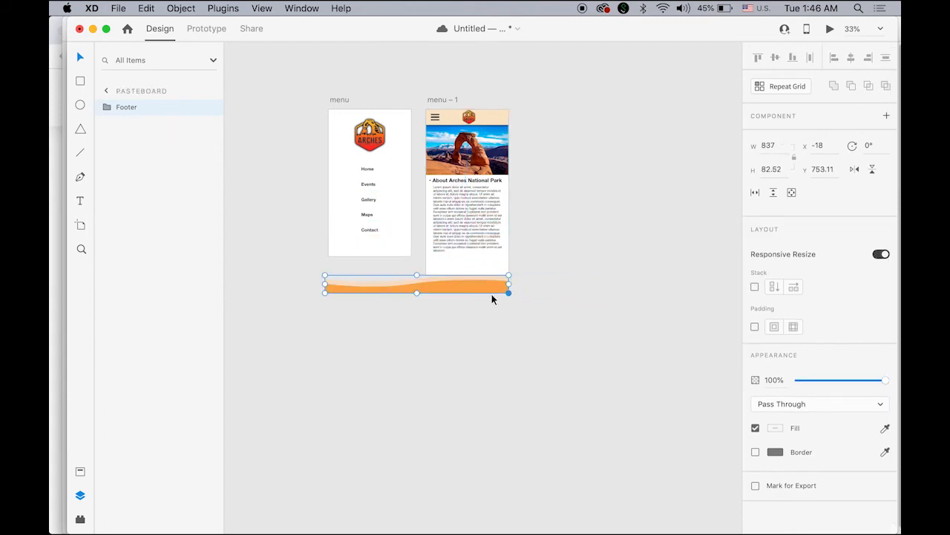
pyautogui.moveTo(325, 284); pyautogui.dragTo(426, 284)
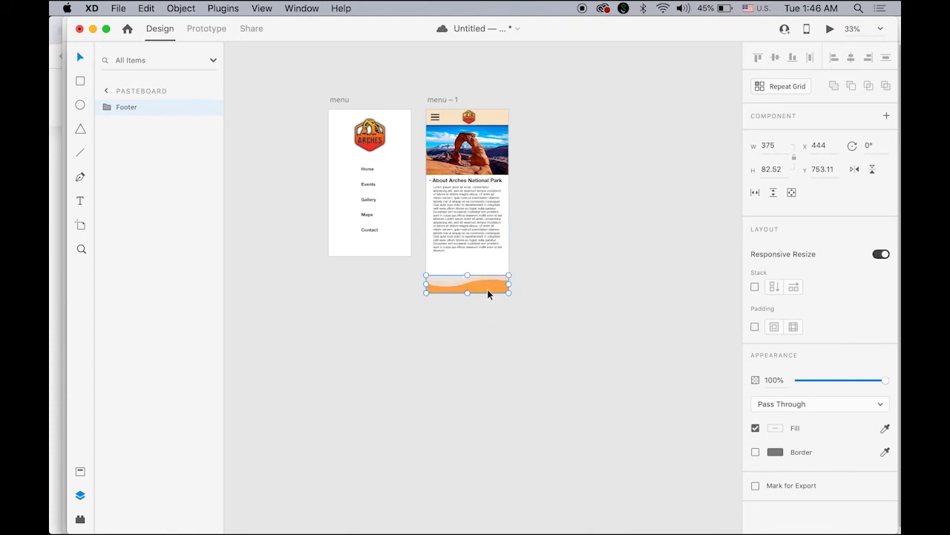
pyautogui.moveTo(488, 289); pyautogui.dragTo(488, 274)
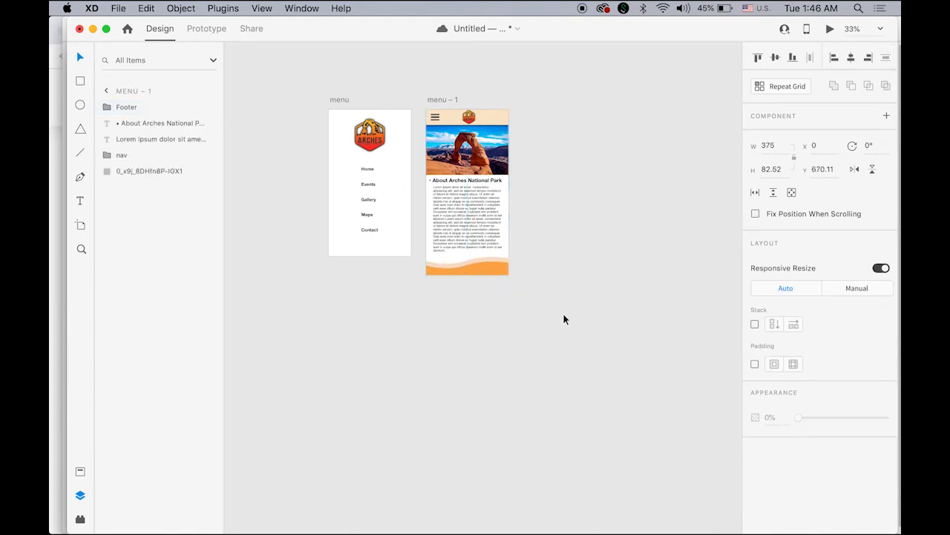
pyautogui.click(563, 312)
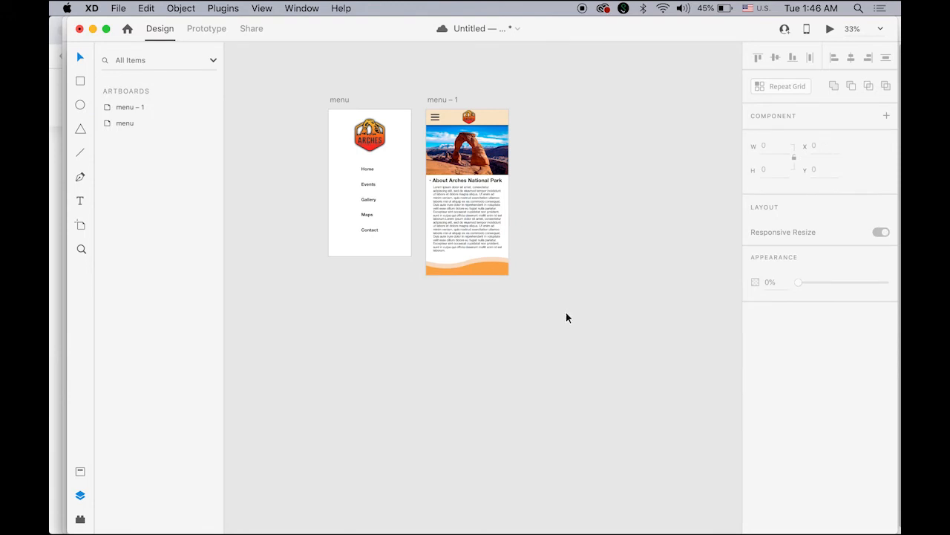
# Move the nav group above the heading and body text in menu – 1's layer order, directly beneath Footer
pyautogui.press('z')
pyautogui.click(470, 216)
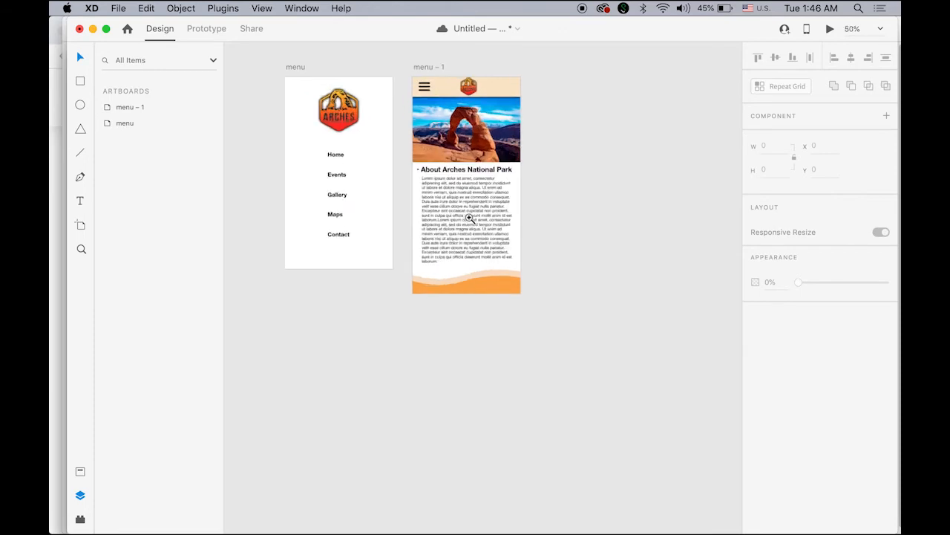
pyautogui.click(409, 219)
pyautogui.moveTo(459, 228); pyautogui.dragTo(520, 300)
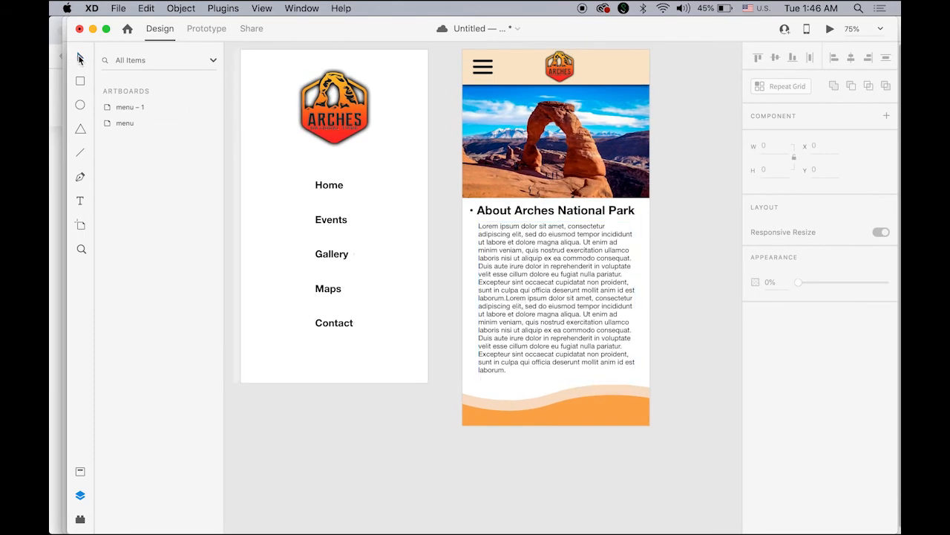
pyautogui.click(80, 57)
pyautogui.click(528, 62)
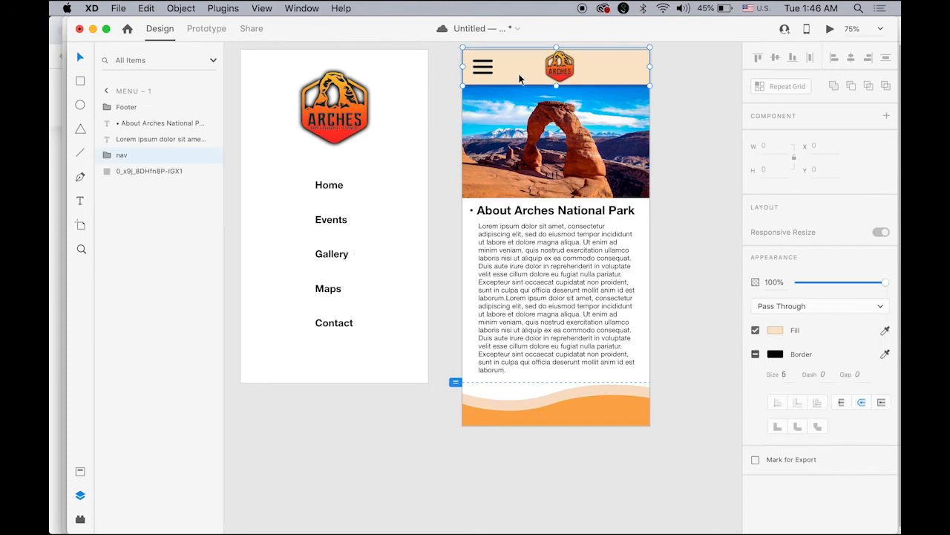
pyautogui.keyDown('shift'); pyautogui.click(602, 407); pyautogui.keyUp('shift')
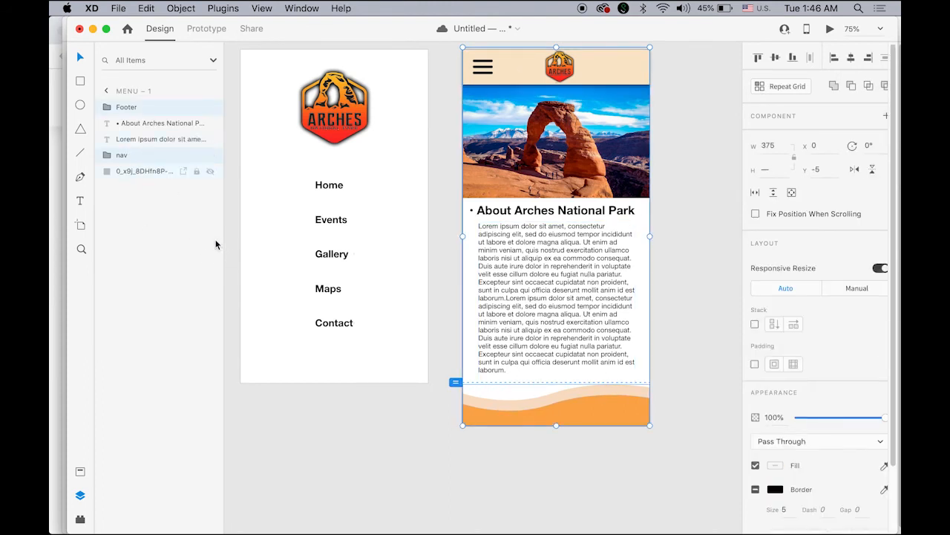
pyautogui.click(148, 207)
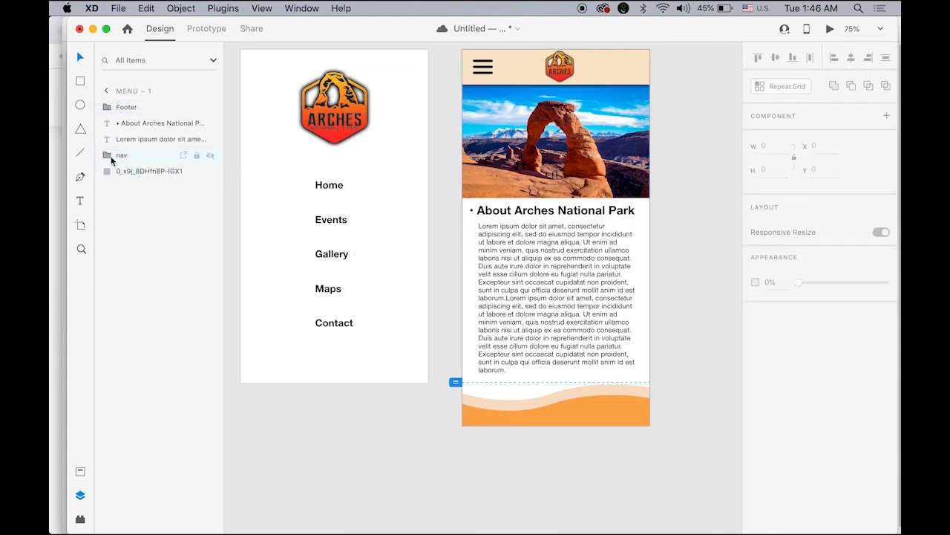
pyautogui.click(108, 156)
pyautogui.moveTo(108, 156); pyautogui.dragTo(108, 115)
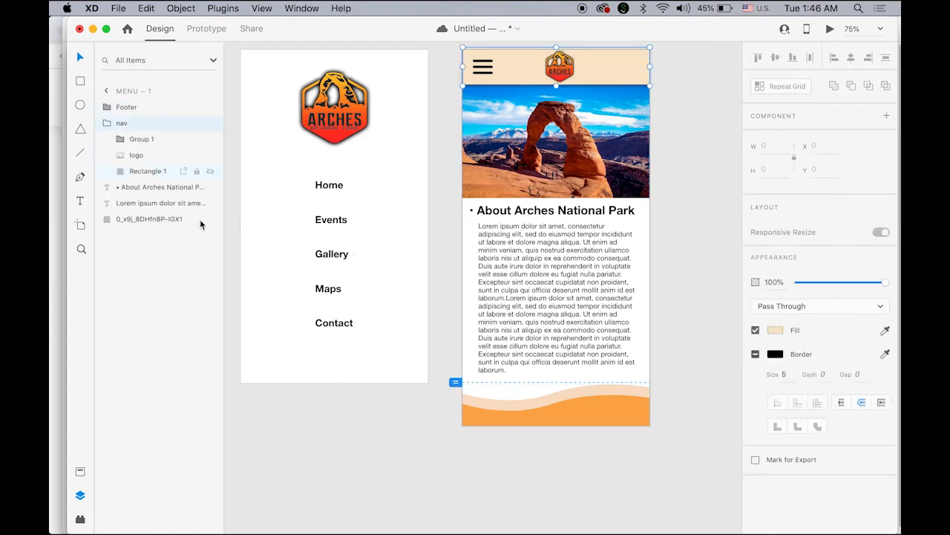
pyautogui.click(219, 268)
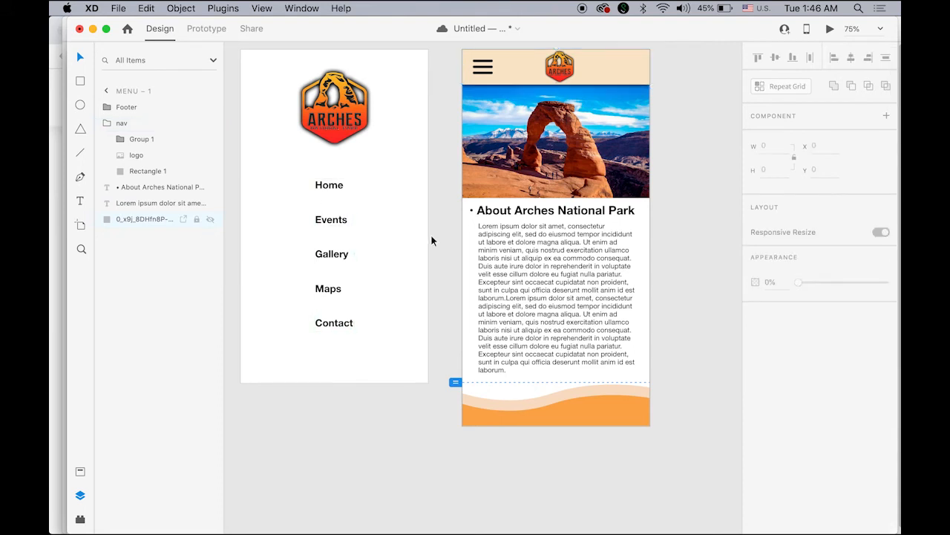
# Preview the menu – 1 screen and check how the page scrolls between header and footer
pyautogui.click(829, 29)
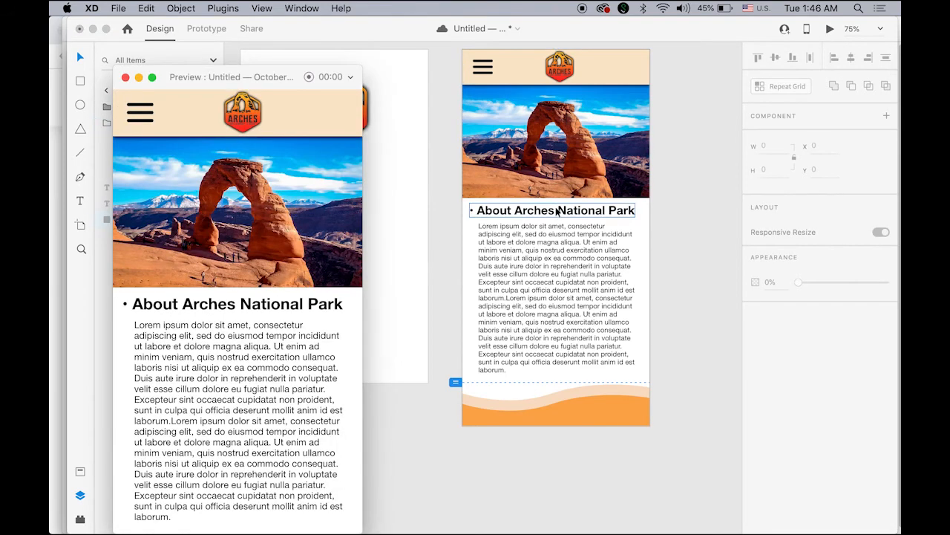
pyautogui.moveTo(275, 76); pyautogui.dragTo(349, 41)
pyautogui.scroll(-3, 357, 267)
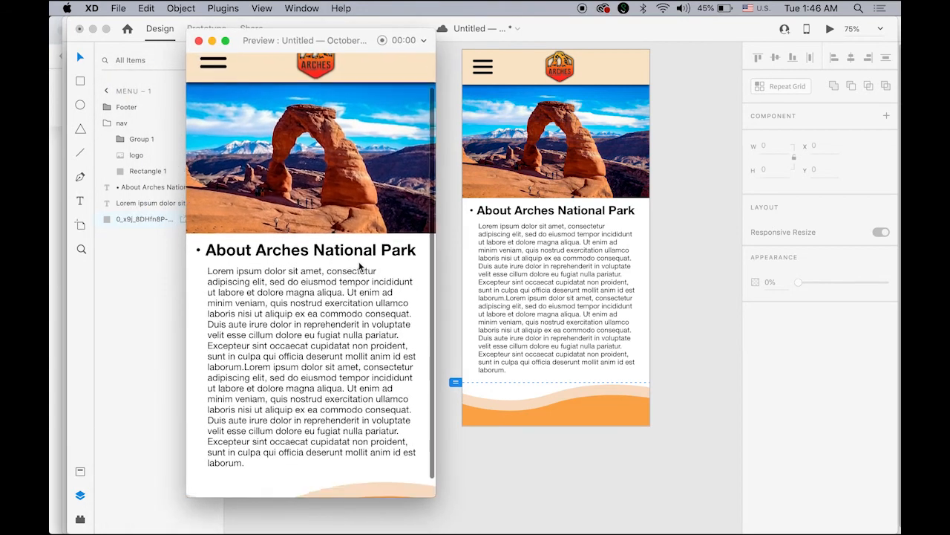
pyautogui.scroll(3, 357, 267)
pyautogui.scroll(-3, 357, 267)
pyautogui.scroll(3, 358, 268)
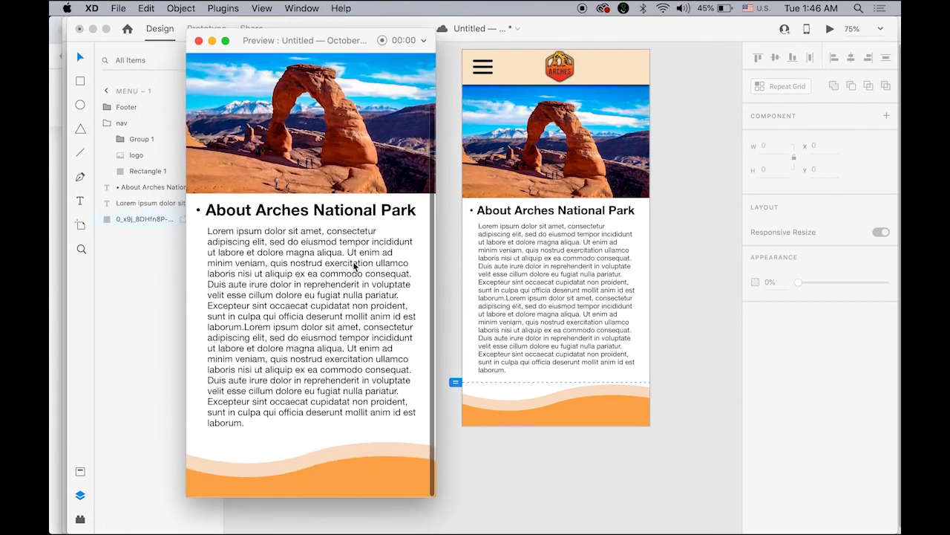
pyautogui.scroll(-2, 355, 266)
pyautogui.scroll(2, 326, 241)
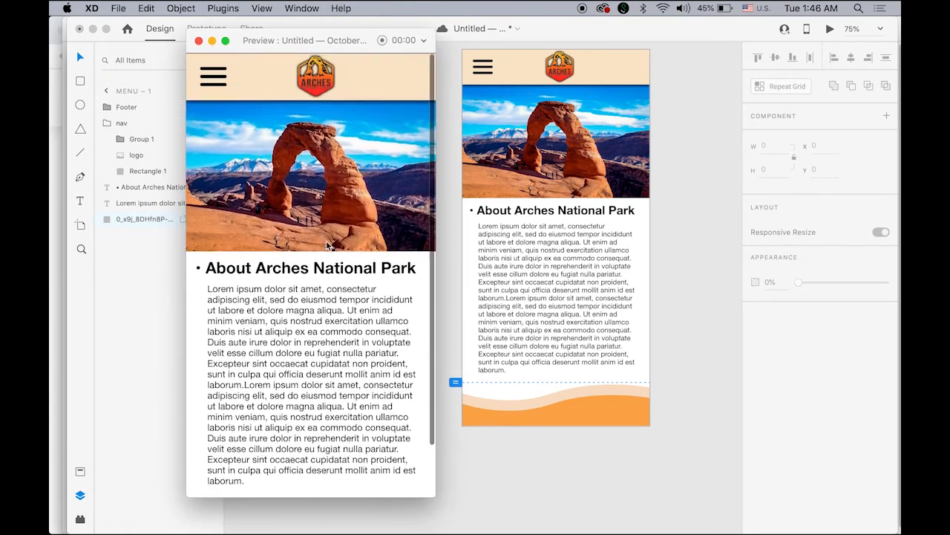
pyautogui.scroll(-2, 329, 248)
pyautogui.scroll(2, 329, 248)
pyautogui.click(198, 41)
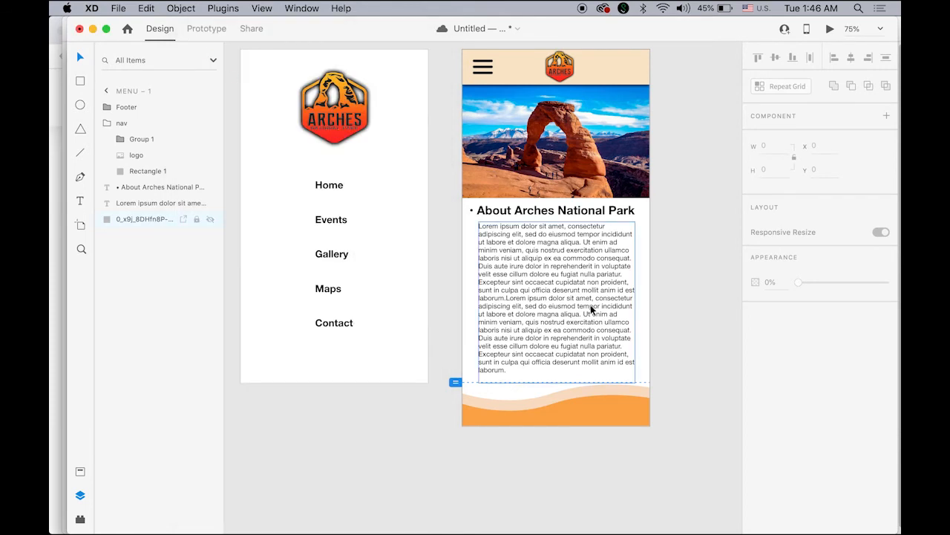
pyautogui.click(686, 298)
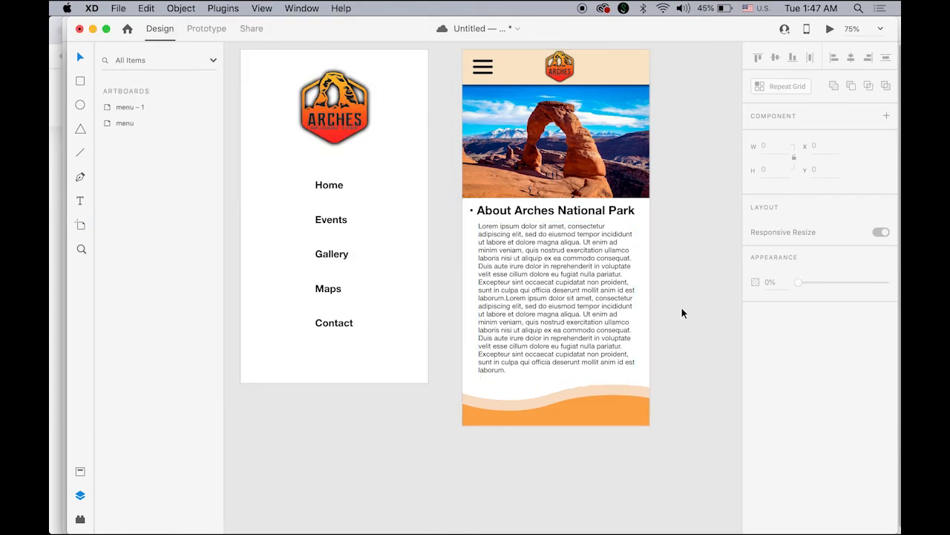
# In Prototype mode, link the Home item on the menu artboard to menu – 1 with a Tap trigger and Dissolve transition
pyautogui.click(212, 34)
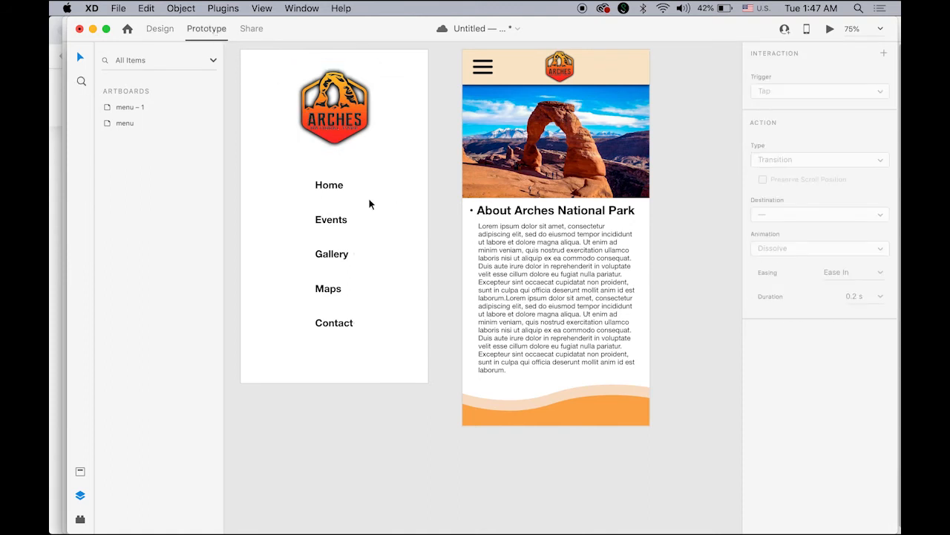
pyautogui.click(335, 187)
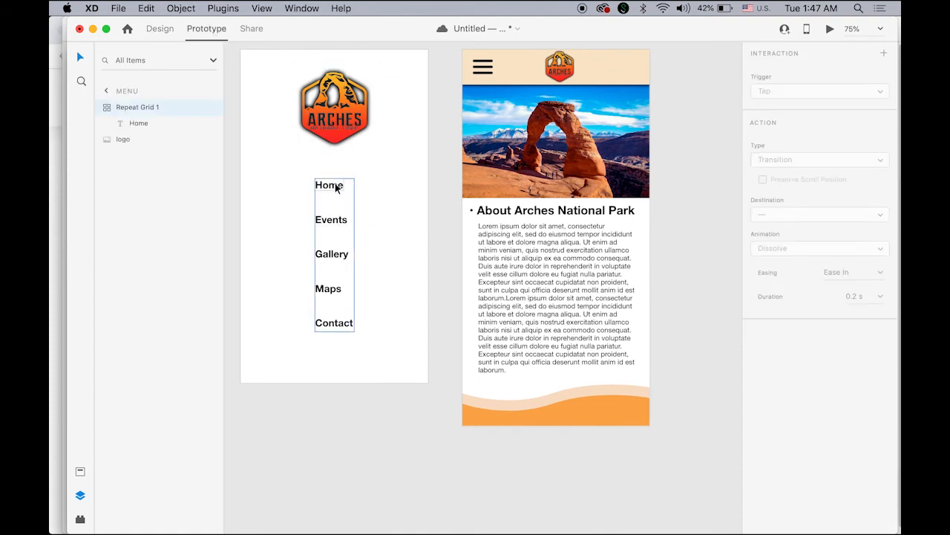
pyautogui.doubleClick(338, 187)
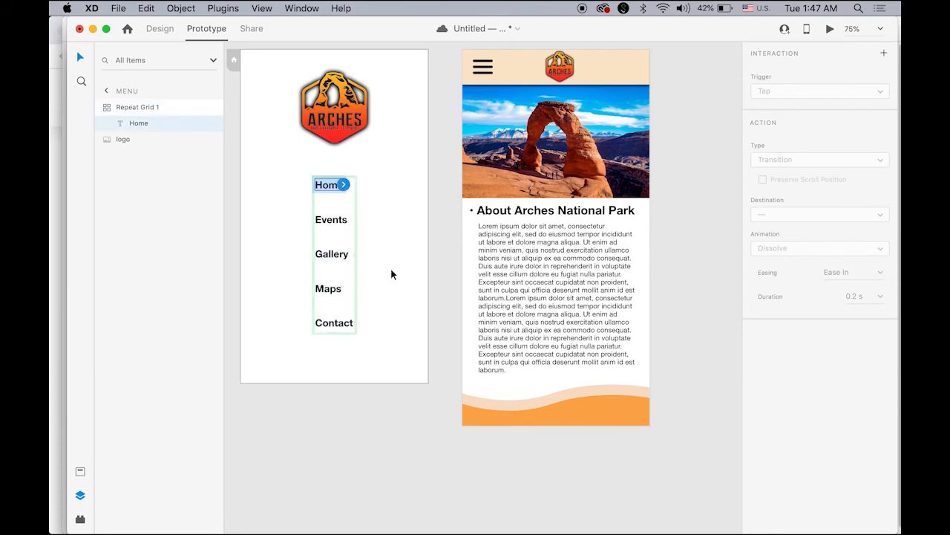
pyautogui.moveTo(346, 188); pyautogui.dragTo(475, 167)
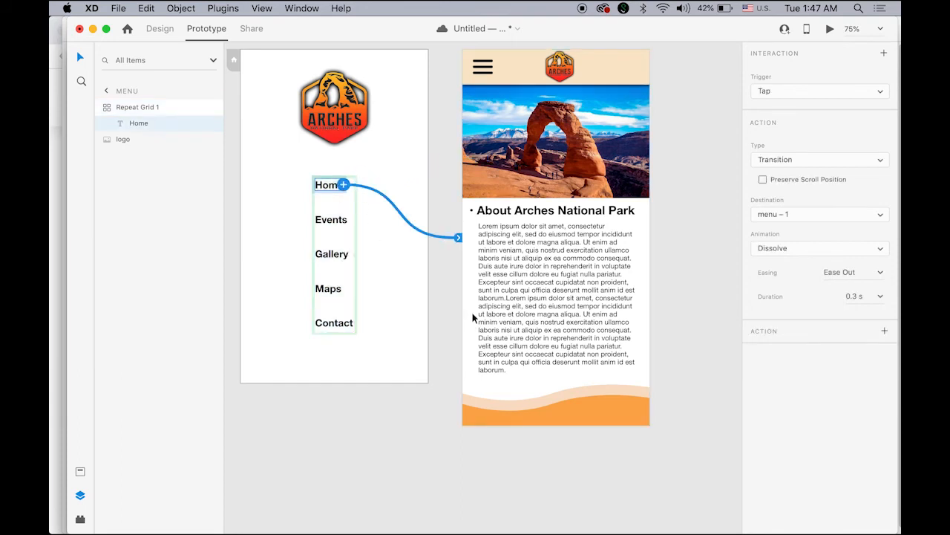
pyautogui.click(670, 244)
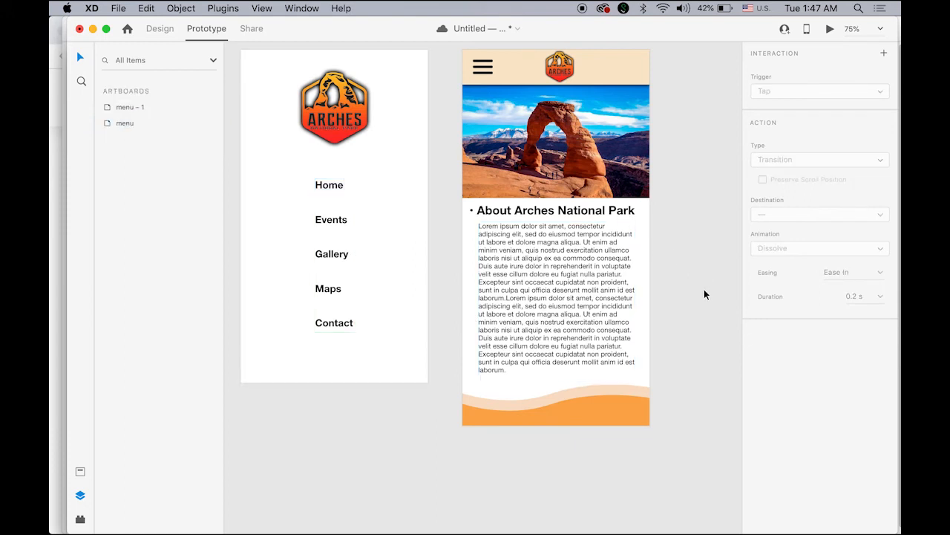
# Link the hamburger icon in menu – 1's nav group to the menu artboard with a Tap trigger and Dissolve transition
pyautogui.click(488, 72)
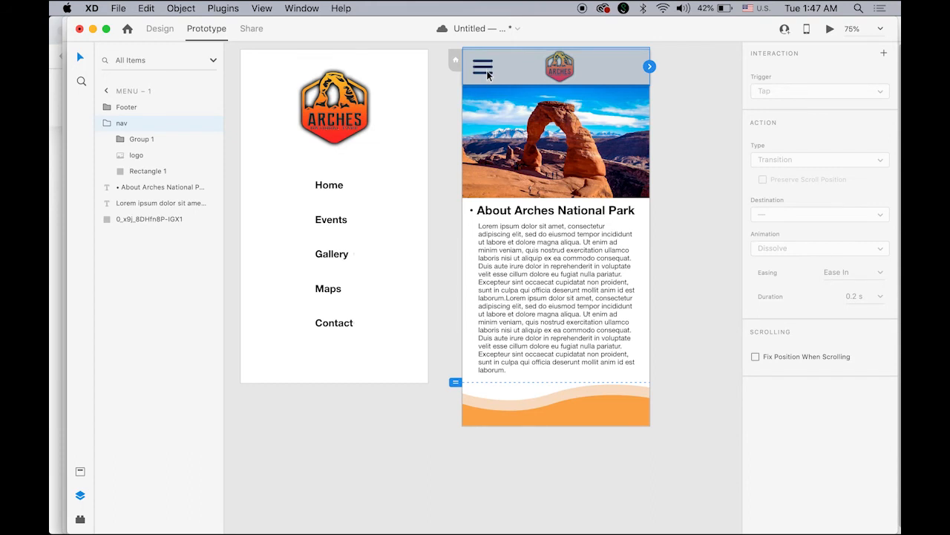
pyautogui.doubleClick(488, 73)
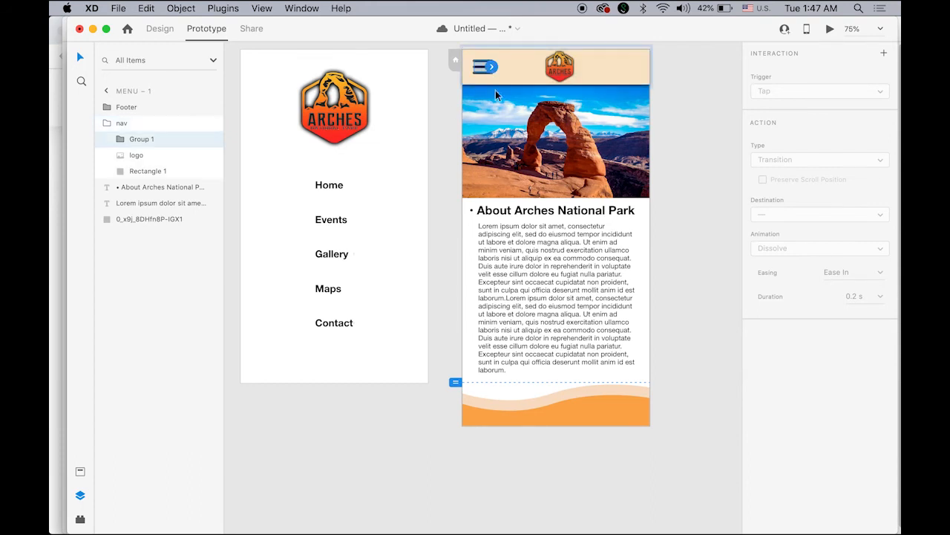
pyautogui.moveTo(491, 67); pyautogui.dragTo(400, 188)
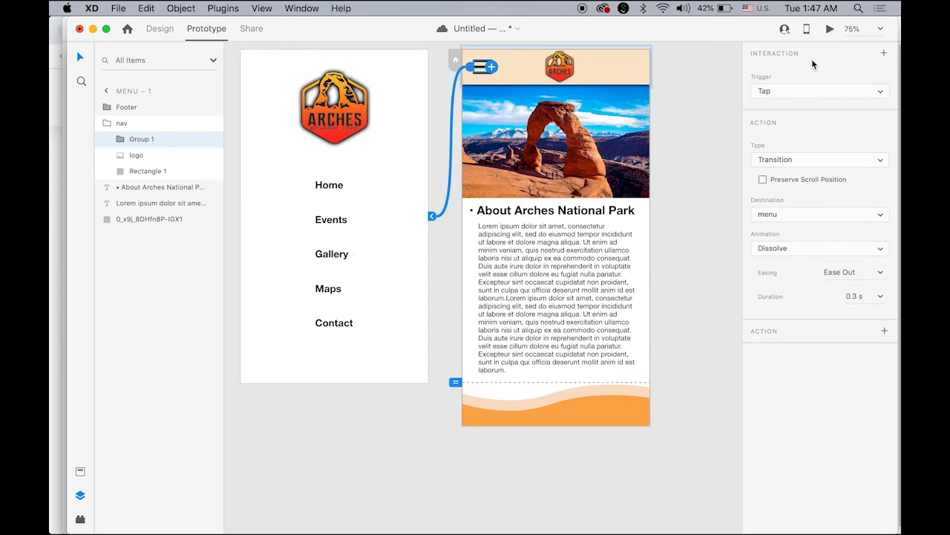
# Preview the prototype, testing the hamburger link to the menu, the Home link back, and the scrolling of the About page
pyautogui.click(830, 30)
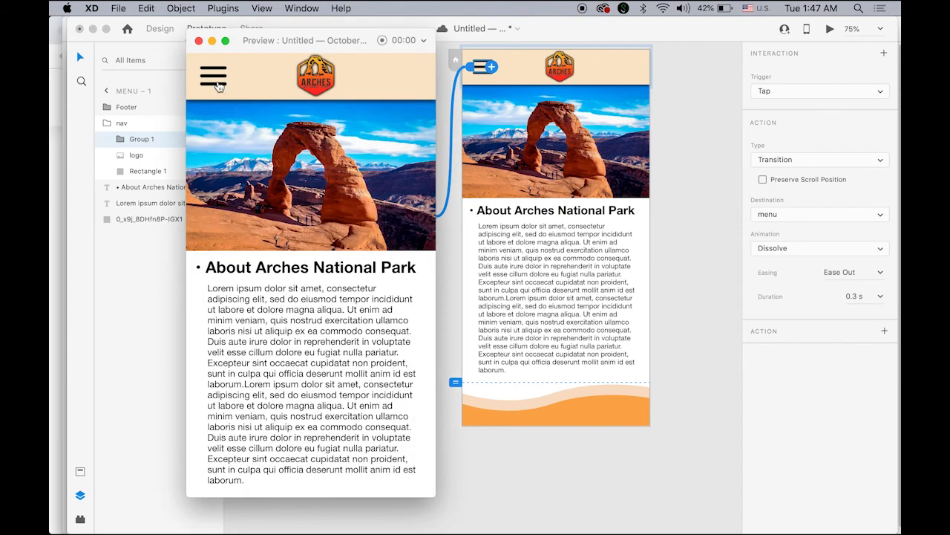
pyautogui.click(218, 81)
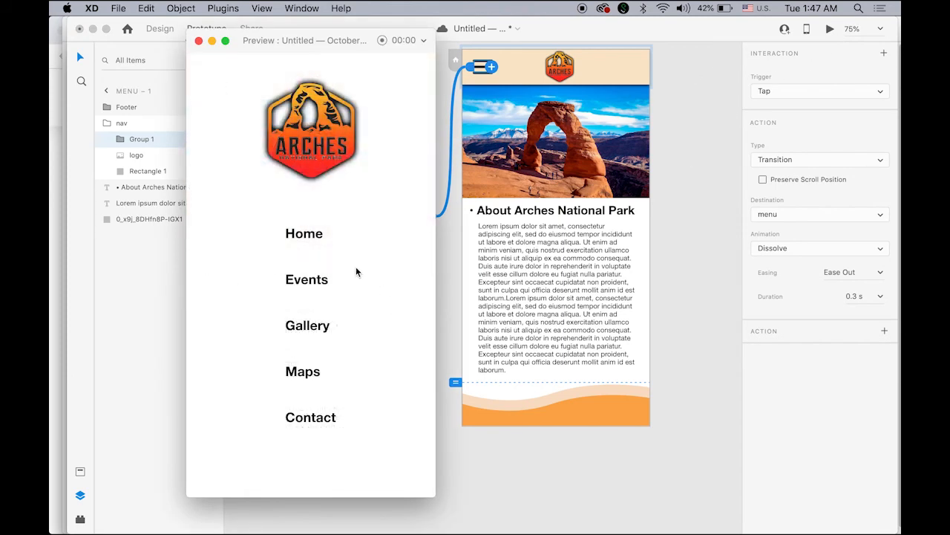
pyautogui.click(313, 236)
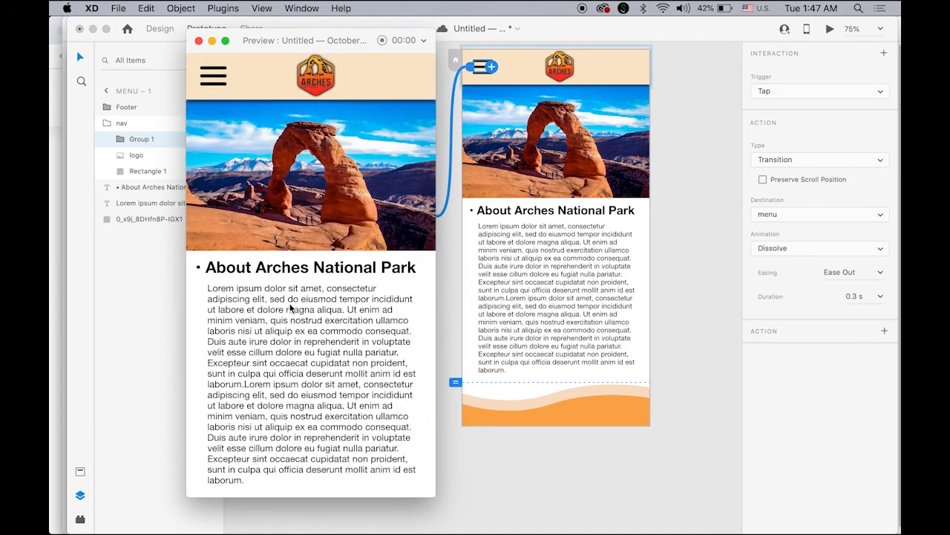
pyautogui.scroll(-3, 291, 308)
pyautogui.scroll(3, 294, 282)
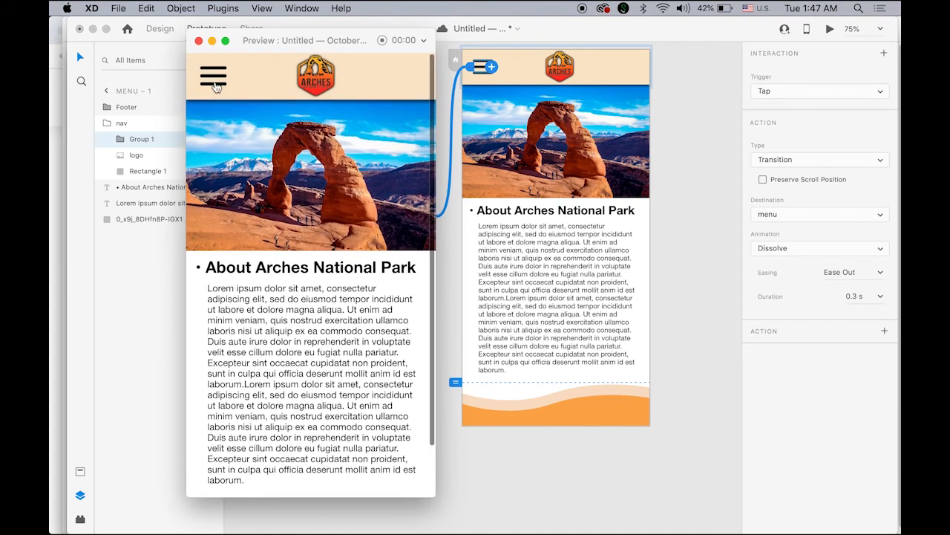
pyautogui.click(198, 41)
pyautogui.click(426, 473)
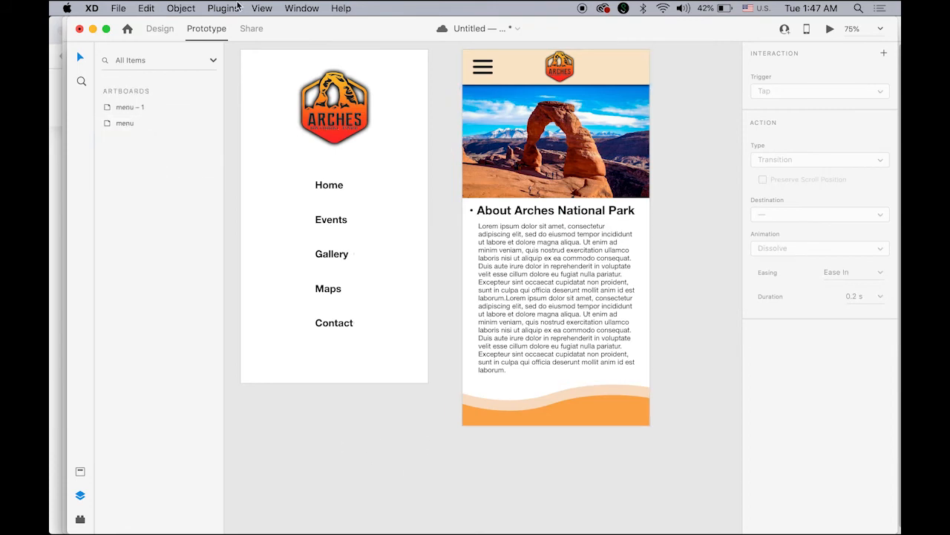
# Return the untitled document to Design mode and switch to the ArchesNP_app document with its Events screen in view
pyautogui.click(294, 8)
pyautogui.click(319, 123)
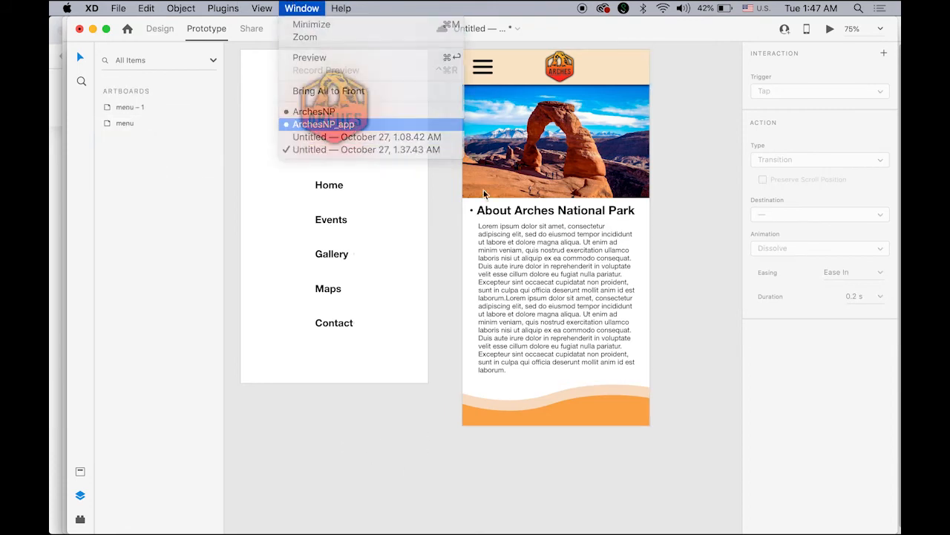
pyautogui.moveTo(577, 275); pyautogui.dragTo(378, 215)
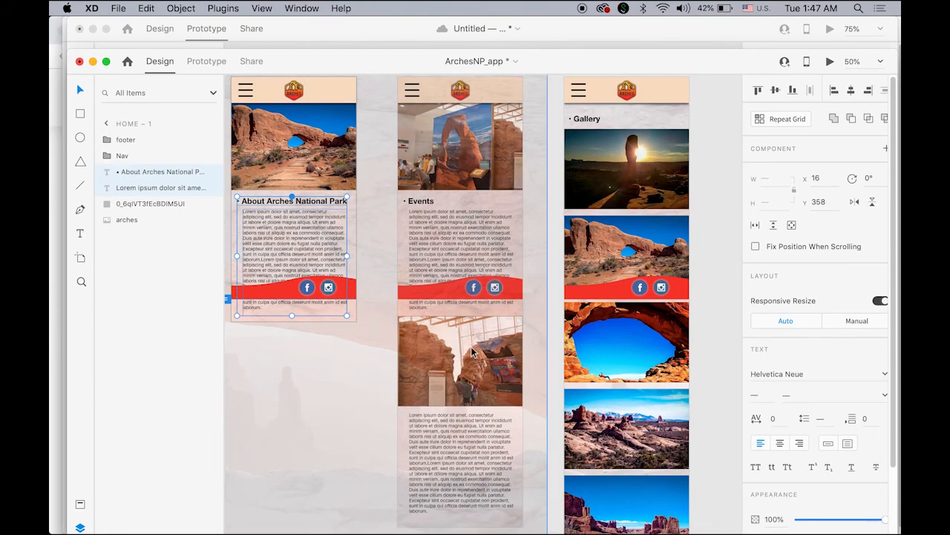
pyautogui.click(457, 155)
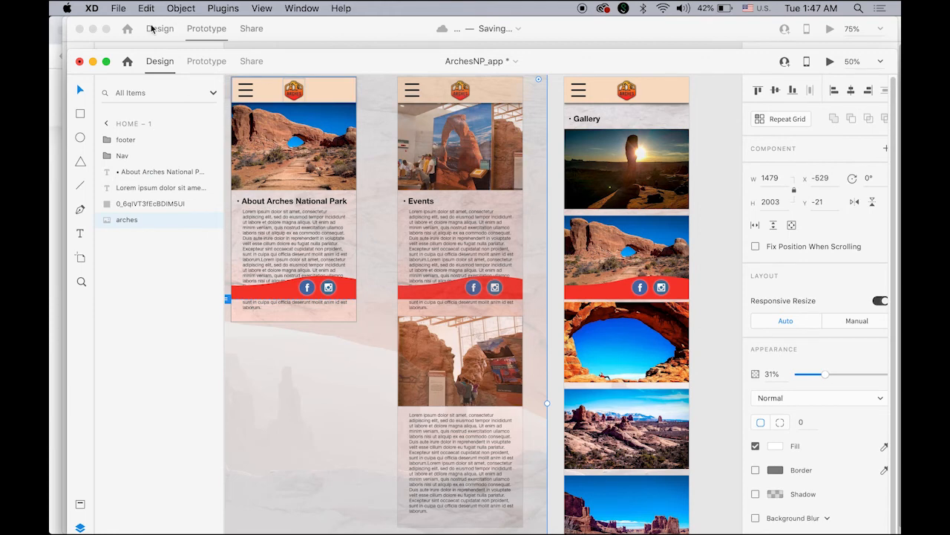
pyautogui.click(151, 28)
pyautogui.click(301, 9)
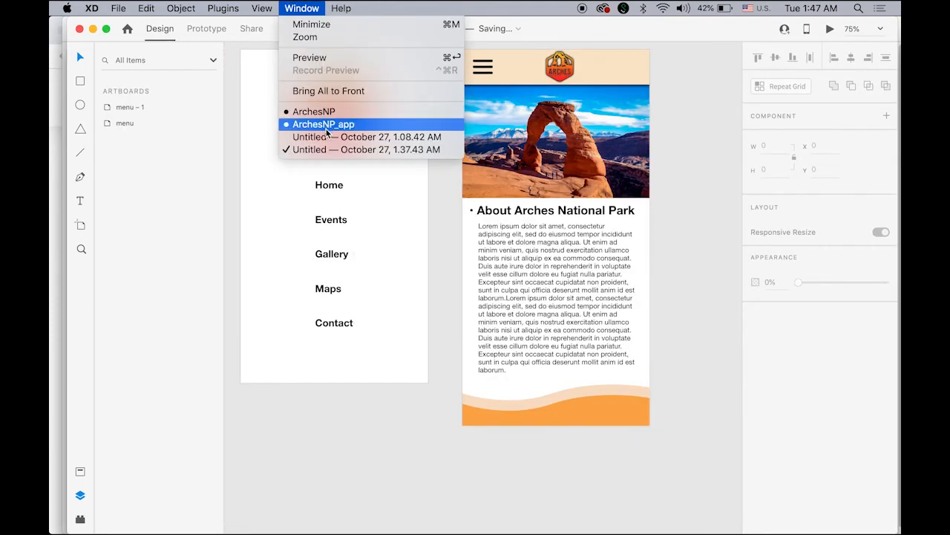
pyautogui.click(327, 126)
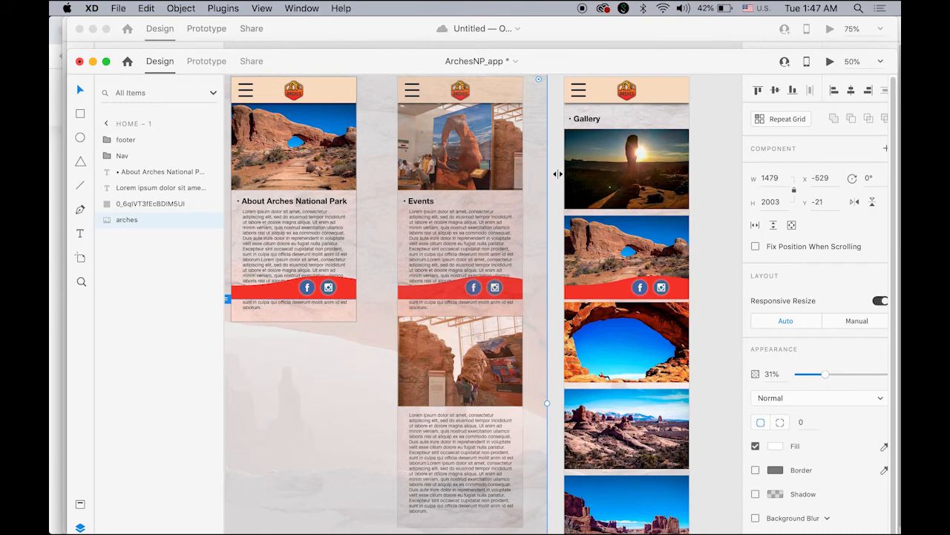
# Copy the two photos, the Events heading and both body text blocks from the home – 2 artboard
pyautogui.click(558, 175)
pyautogui.press('super+z')
pyautogui.click(557, 185)
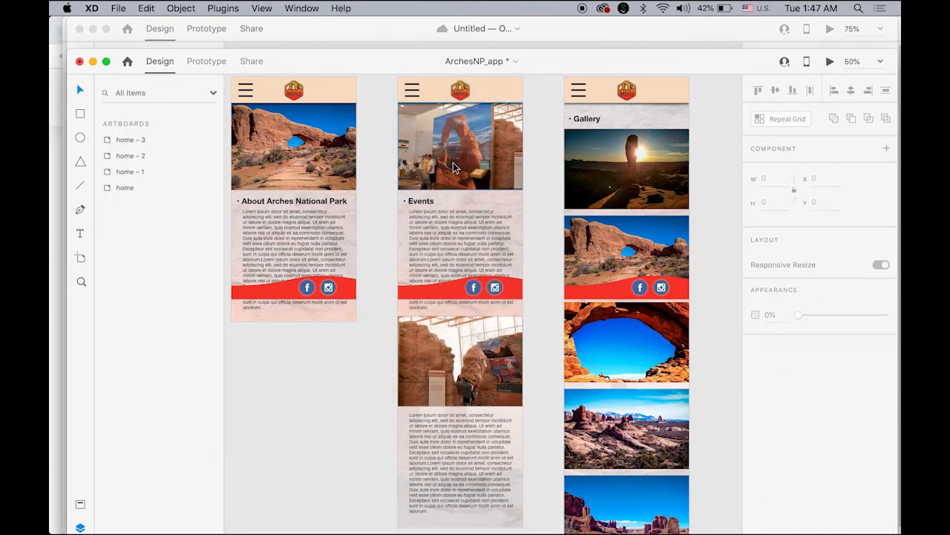
pyautogui.click(455, 168)
pyautogui.keyDown('shift'); pyautogui.click(420, 202); pyautogui.keyUp('shift')
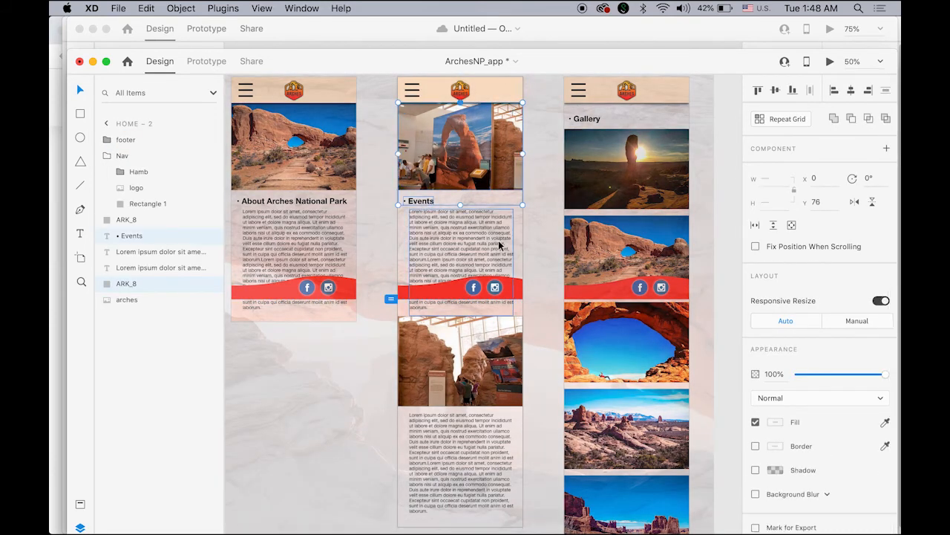
pyautogui.keyDown('shift'); pyautogui.click(468, 234); pyautogui.keyUp('shift')
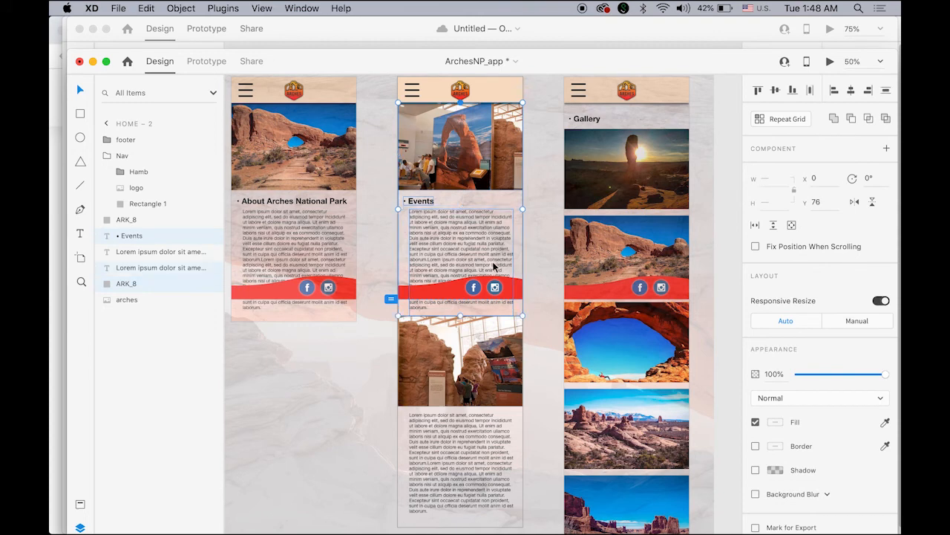
pyautogui.keyDown('shift'); pyautogui.click(459, 360); pyautogui.keyUp('shift')
pyautogui.keyDown('shift'); pyautogui.click(452, 442); pyautogui.keyUp('shift')
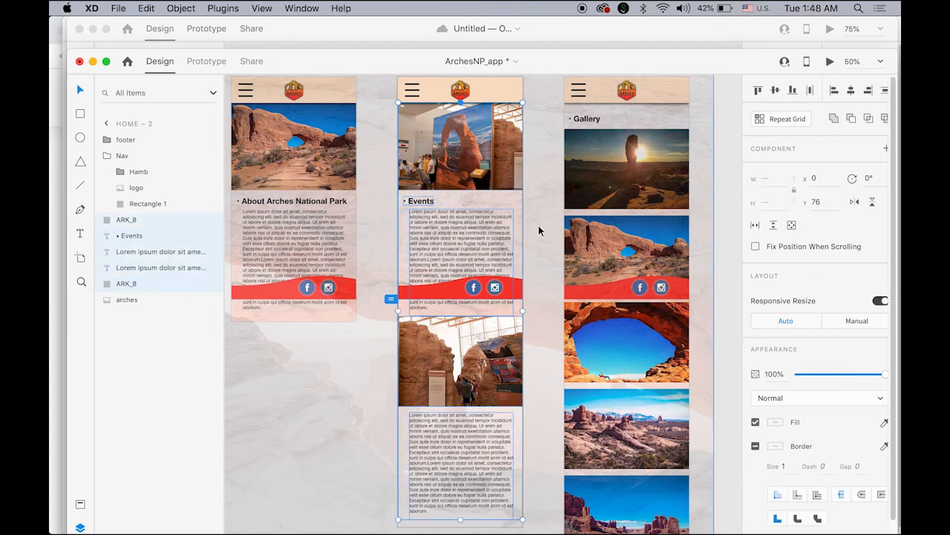
pyautogui.press('super+c')
# Switch back to the untitled document and duplicate the menu – 1 artboard beside the original, at X 888, Y 0
pyautogui.click(557, 33)
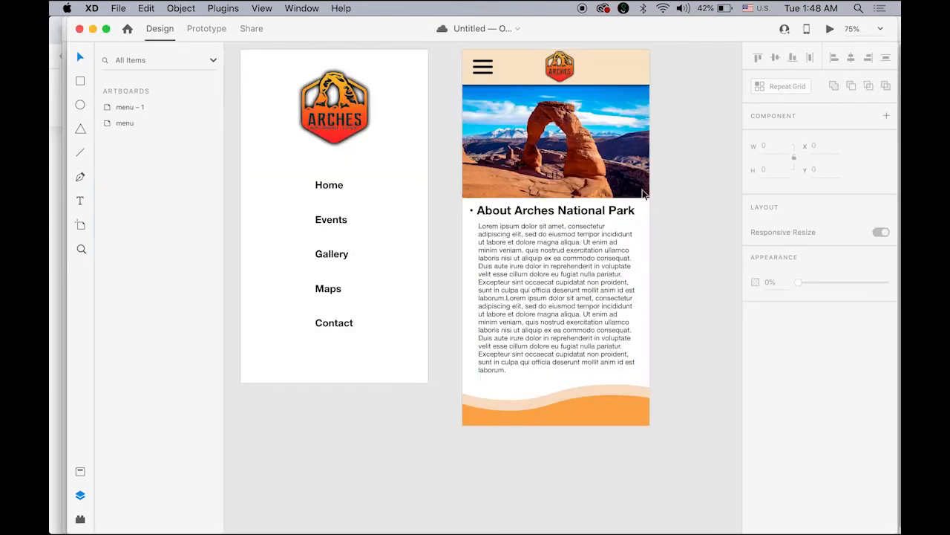
pyautogui.moveTo(674, 157); pyautogui.dragTo(604, 244)
pyautogui.click(410, 127)
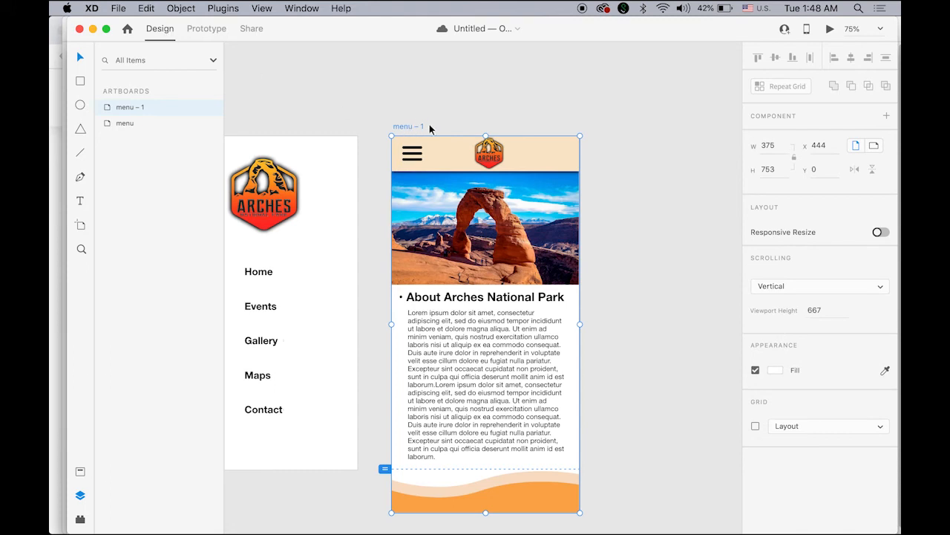
pyautogui.keyDown('alt'); pyautogui.moveTo(442, 126); pyautogui.dragTo(632, 128); pyautogui.keyUp('alt')
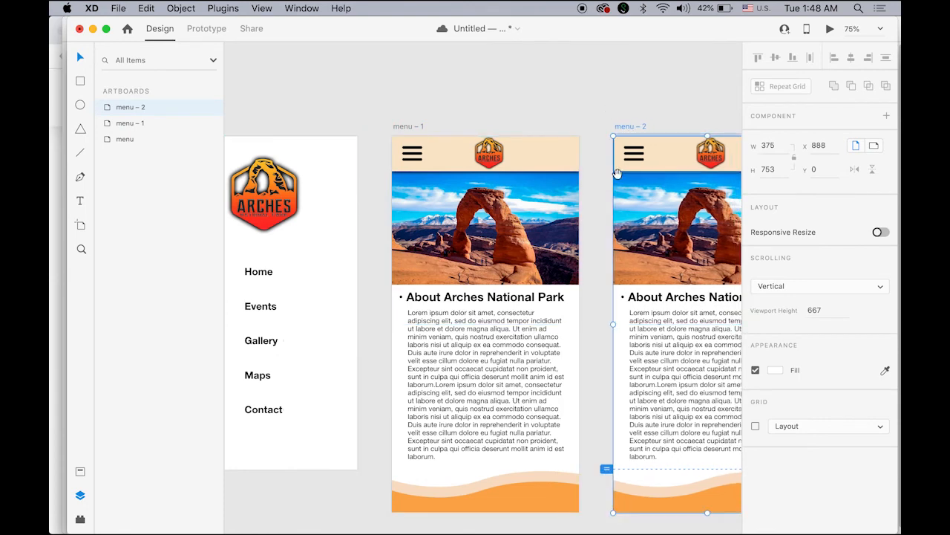
# Extend the menu – 2 artboard downward to a height of about 1552
pyautogui.hscroll(5, 605, 281)
pyautogui.scroll(-2, 604, 282)
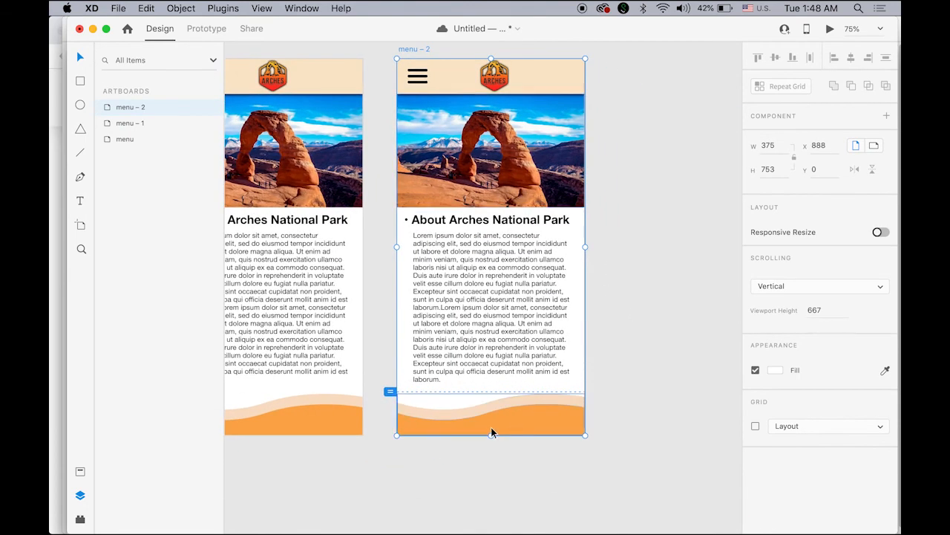
pyautogui.keyDown('alt'); pyautogui.click(492, 377); pyautogui.keyUp('alt')
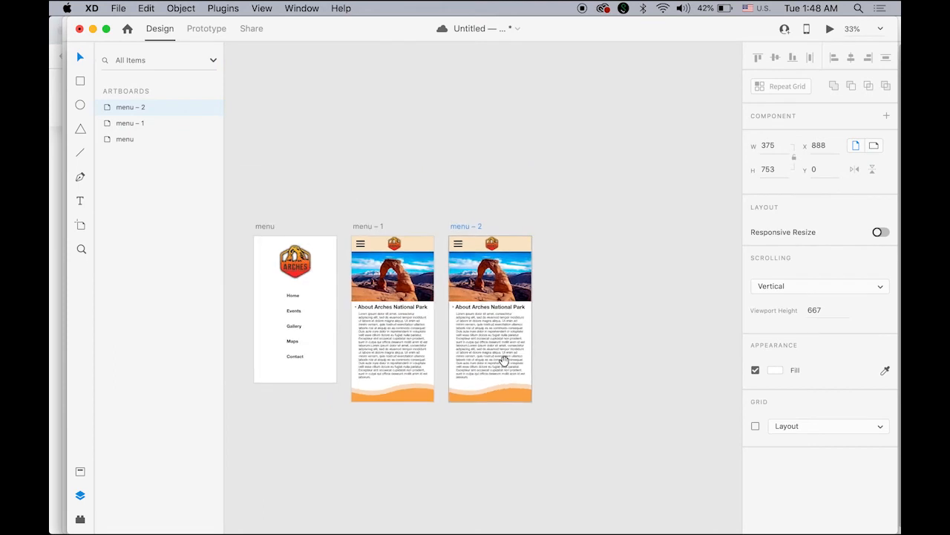
pyautogui.scroll(-3, 497, 357)
pyautogui.moveTo(497, 284); pyautogui.dragTo(503, 461)
pyautogui.click(656, 299)
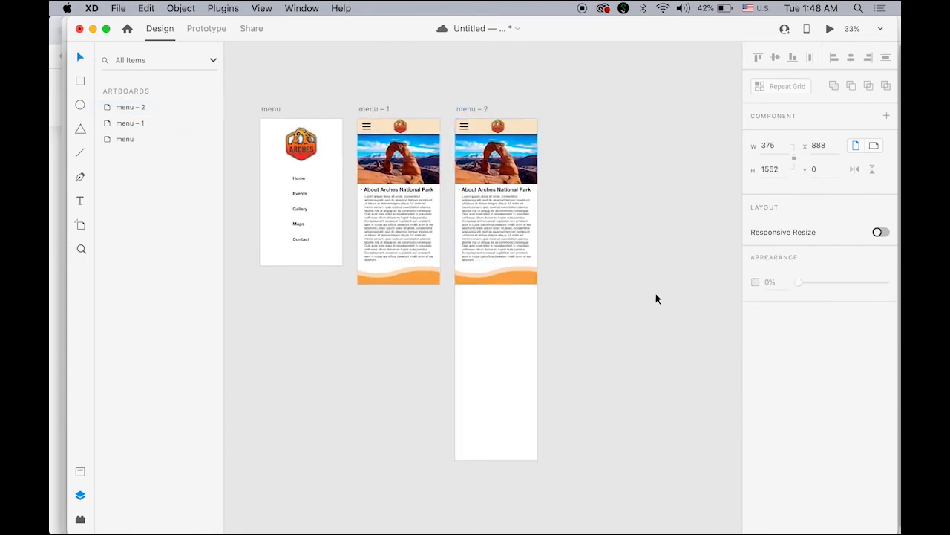
# Delete the arch photo, the About Arches National Park heading and the body text from menu – 2
pyautogui.click(520, 178)
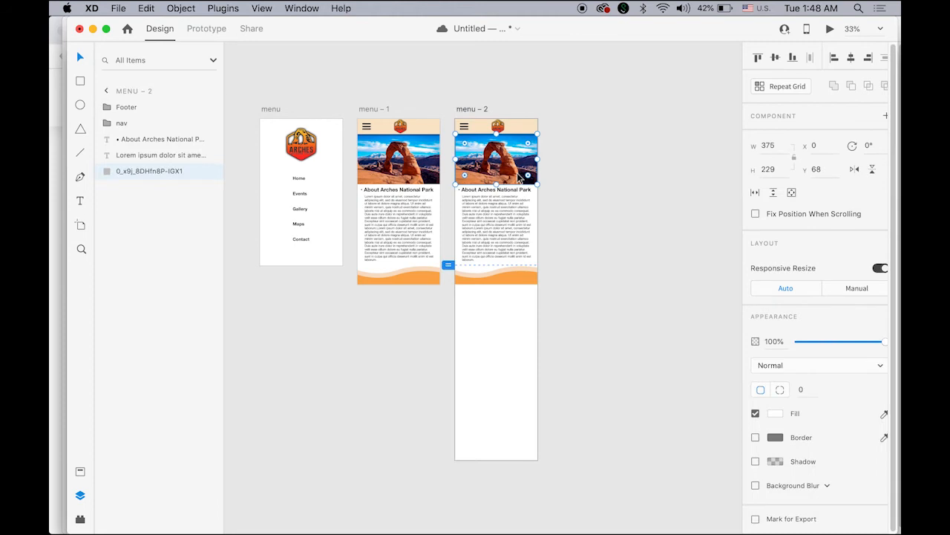
pyautogui.press('Delete')
pyautogui.click(497, 190)
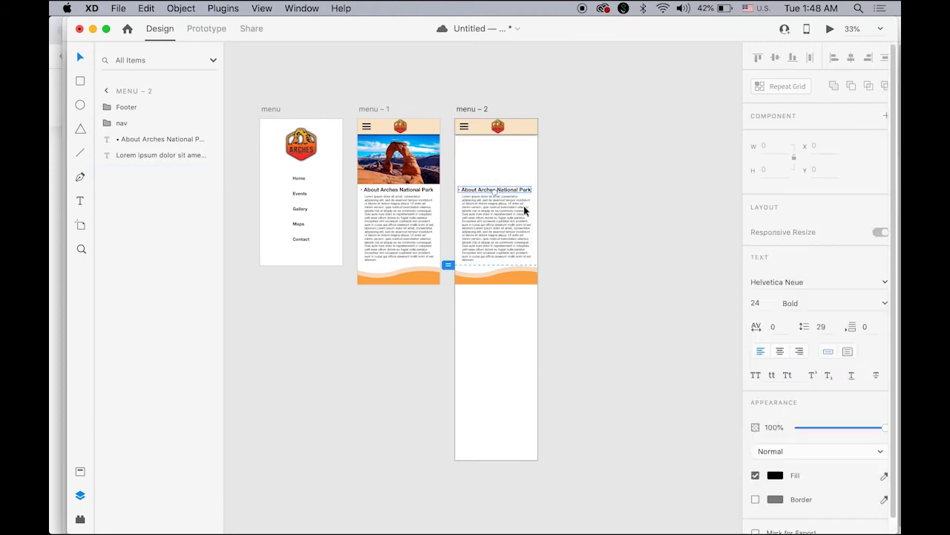
pyautogui.press('Delete')
pyautogui.click(505, 225)
pyautogui.press('Delete')
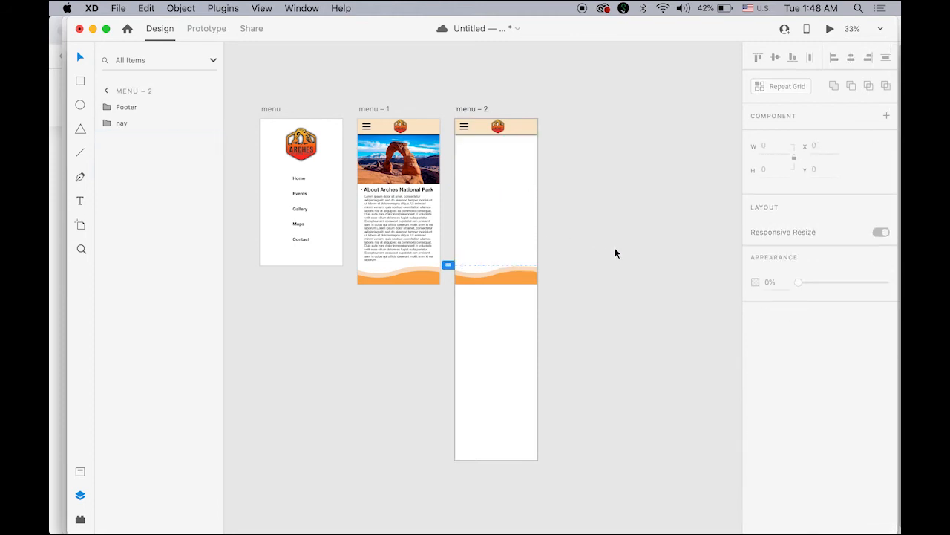
# Paste the copied Events content into menu – 2 and move the Footer and nav groups to the top of its layer order
pyautogui.press('super+v')
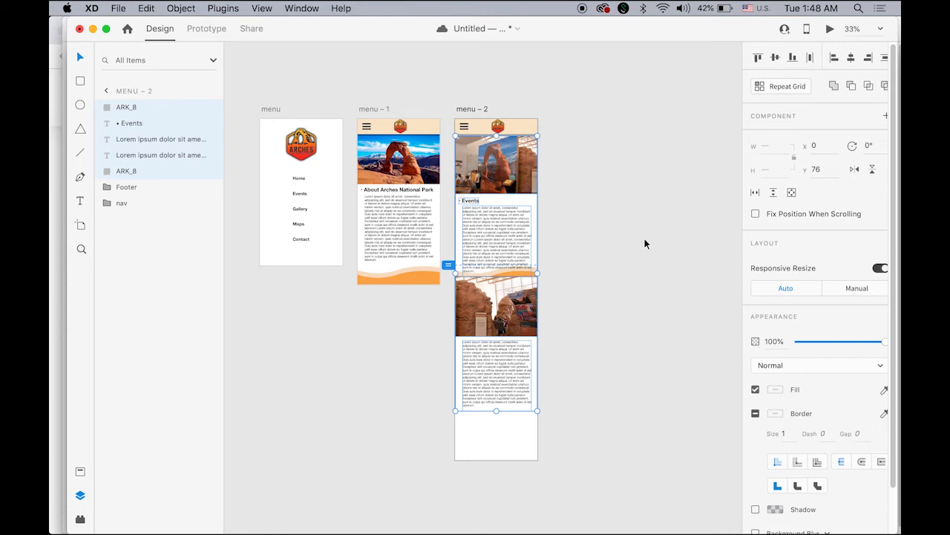
pyautogui.click(121, 205)
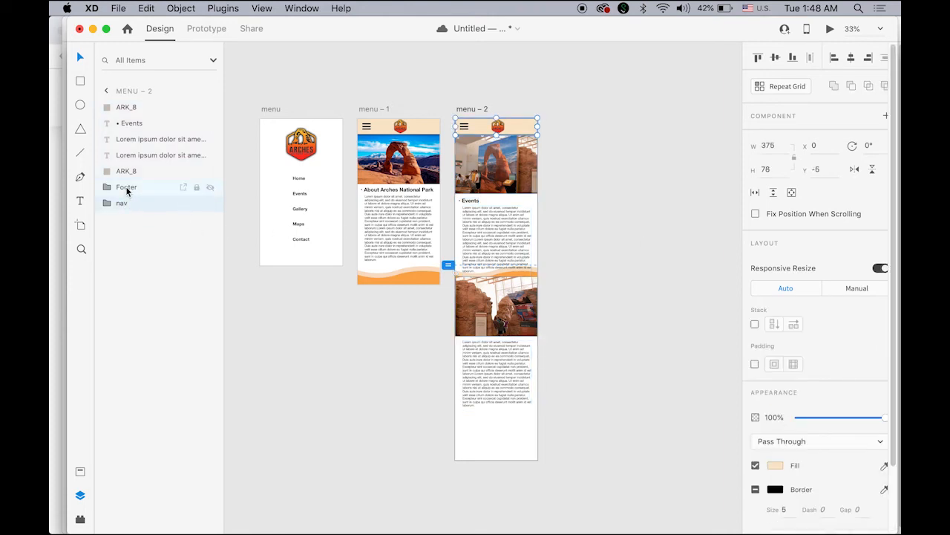
pyautogui.keyDown('shift'); pyautogui.click(126, 190); pyautogui.keyUp('shift')
pyautogui.moveTo(108, 187); pyautogui.dragTo(116, 107)
pyautogui.click(375, 417)
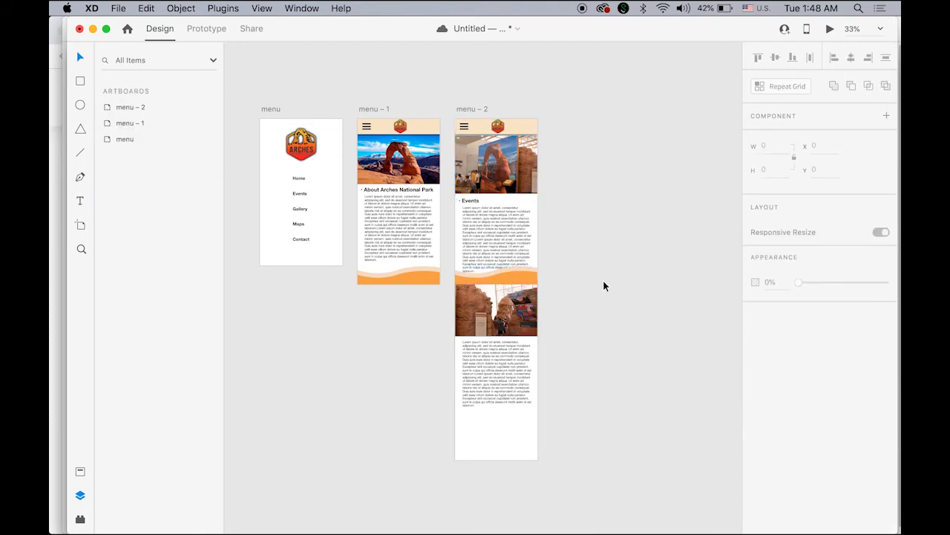
# Move the upper Events photo on menu – 2 up to about Y 70 so it meets the header
pyautogui.click(511, 171)
pyautogui.keyDown('super'); pyautogui.click(520, 163); pyautogui.keyUp('super')
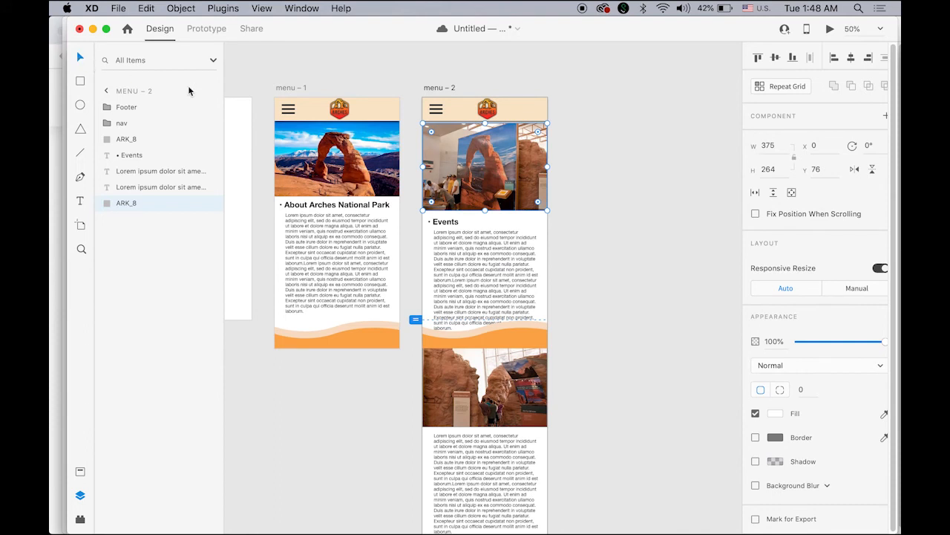
pyautogui.moveTo(507, 178); pyautogui.dragTo(507, 178)
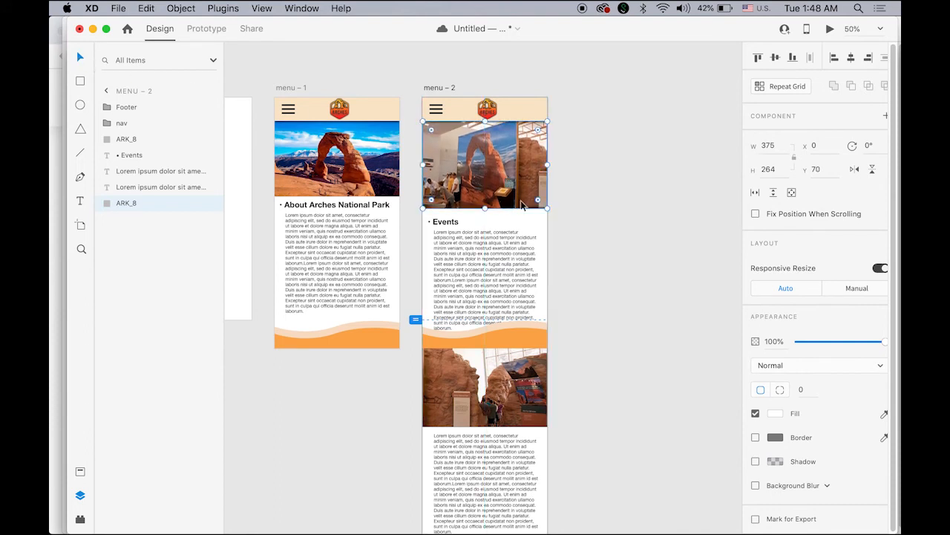
pyautogui.click(657, 222)
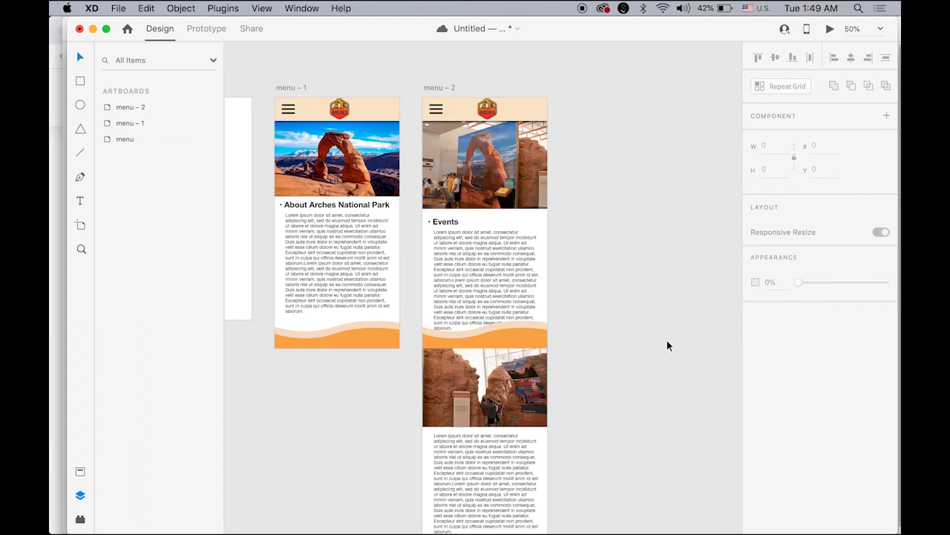
# Move menu – 1's footer up to about Y 584 and shorten the artboard to a height of 667
pyautogui.click(537, 342)
pyautogui.click(654, 354)
pyautogui.click(384, 333)
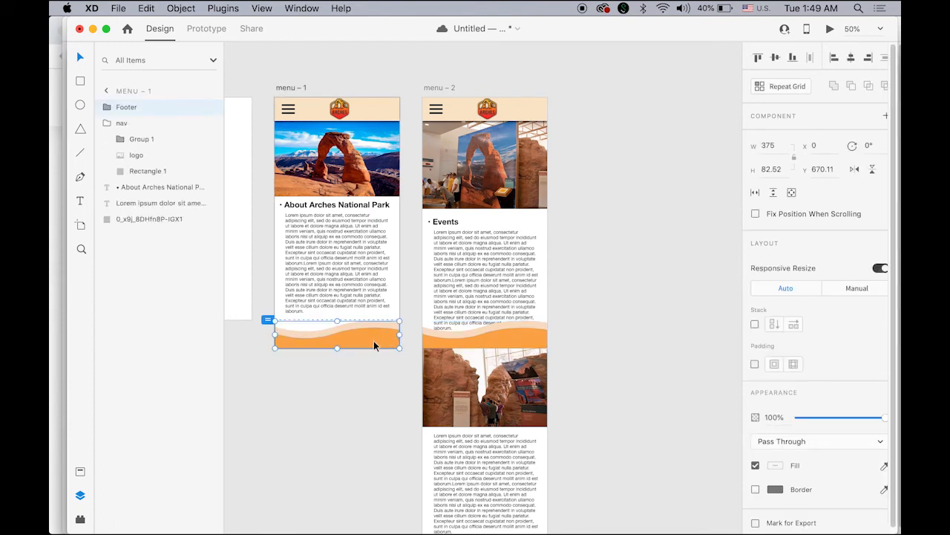
pyautogui.moveTo(375, 345); pyautogui.dragTo(374, 317)
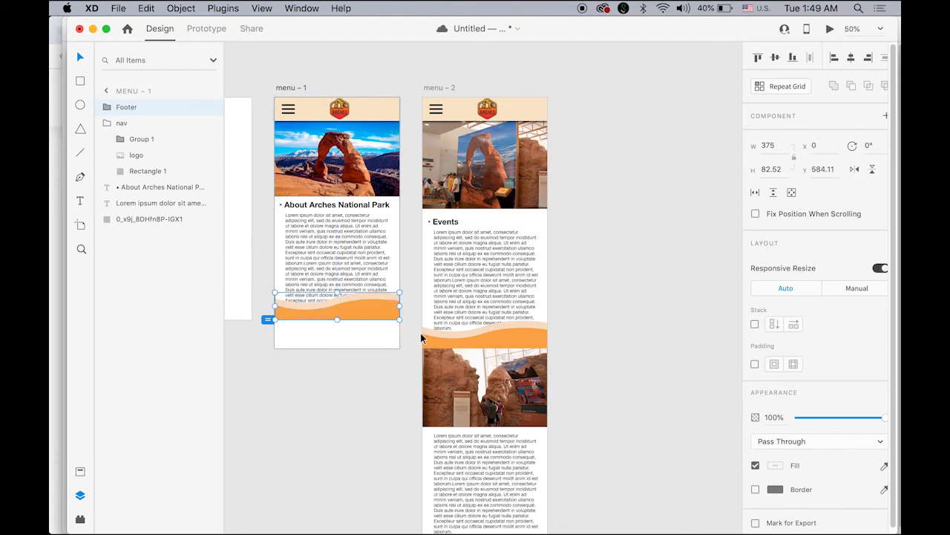
pyautogui.click(284, 89)
pyautogui.moveTo(338, 345); pyautogui.dragTo(336, 321)
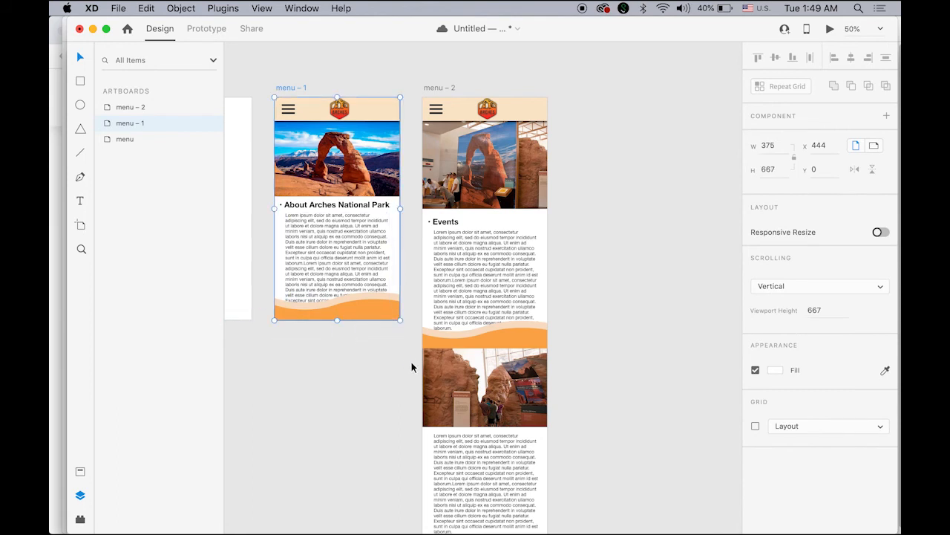
# Move menu – 2's footer up to about Y 585, so its lower edge meets the viewport line
pyautogui.click(511, 343)
pyautogui.moveTo(516, 343); pyautogui.dragTo(516, 315)
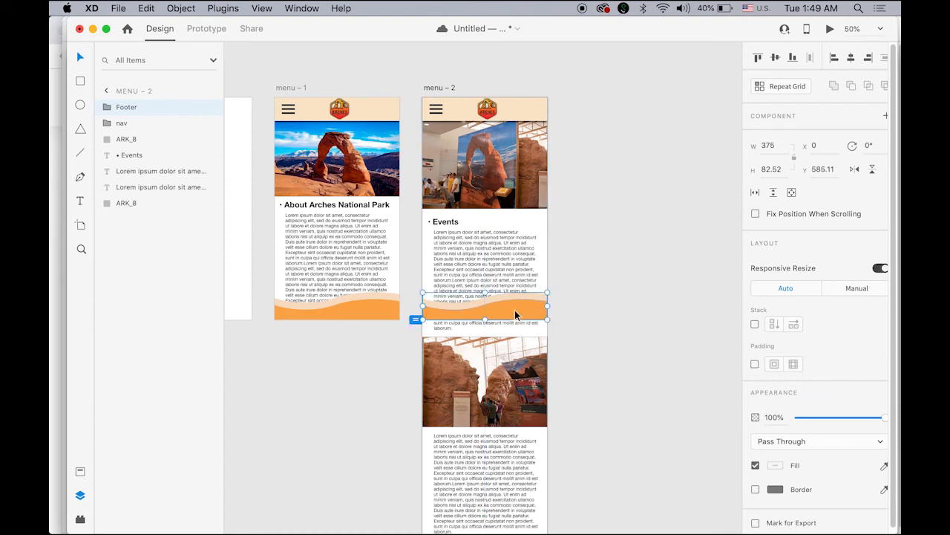
pyautogui.click(613, 314)
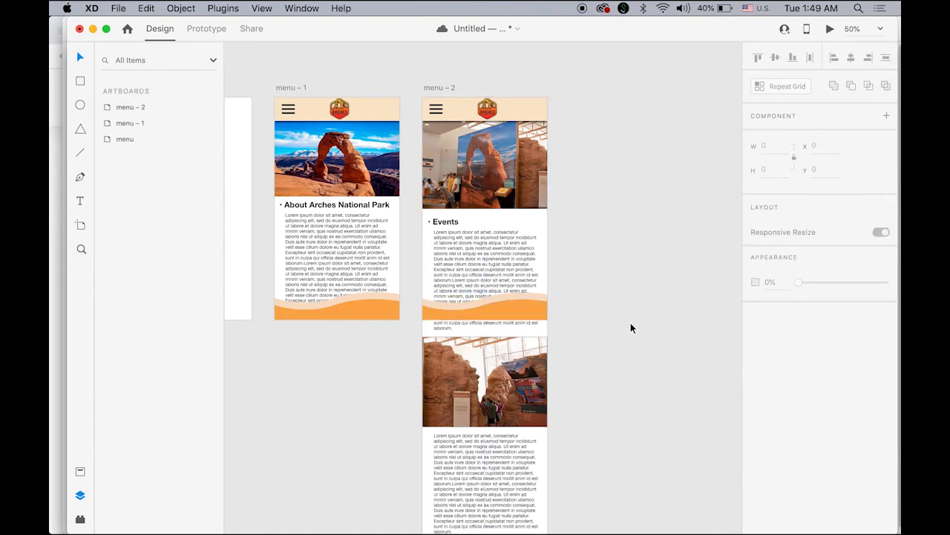
pyautogui.moveTo(383, 260); pyautogui.dragTo(521, 300)
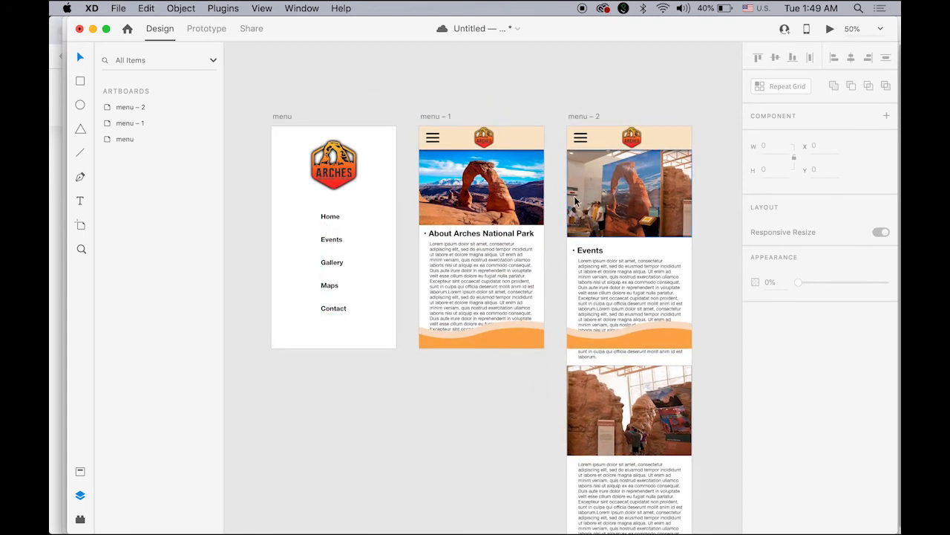
# Rename the menu – 1 artboard as home and the menu – 2 artboard as events
pyautogui.doubleClick(440, 116)
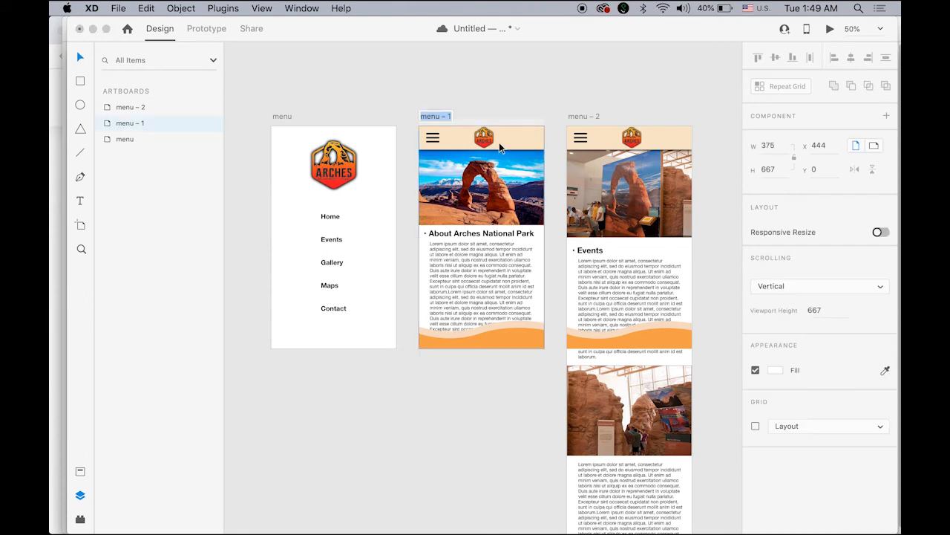
pyautogui.write('home')
pyautogui.press('Return')
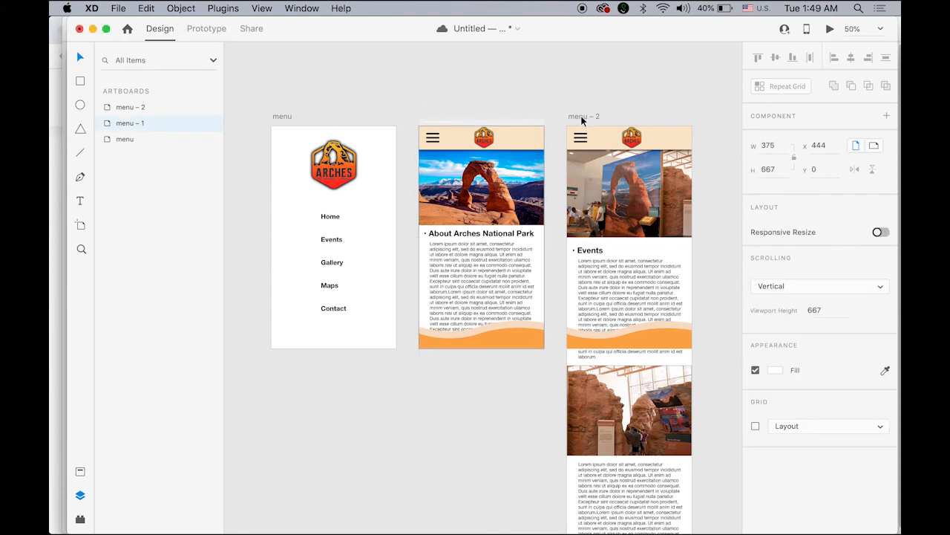
pyautogui.doubleClick(583, 116)
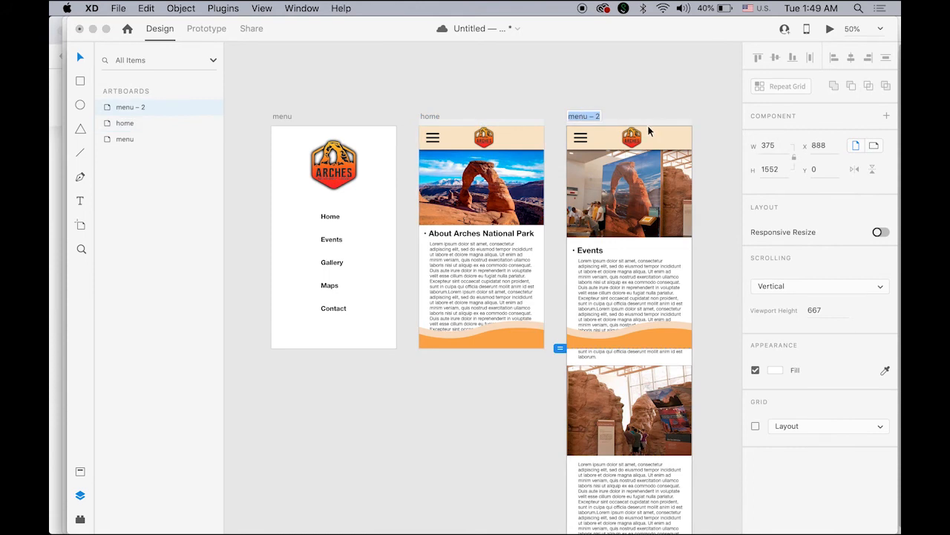
pyautogui.write('events')
pyautogui.press('Return')
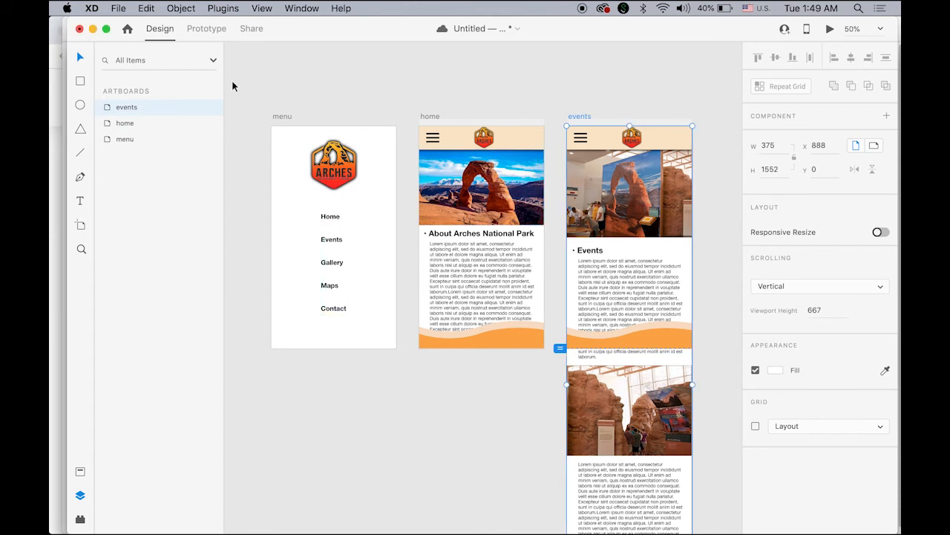
# Link the Events item on the menu artboard to the events artboard with a Tap transition
pyautogui.click(207, 30)
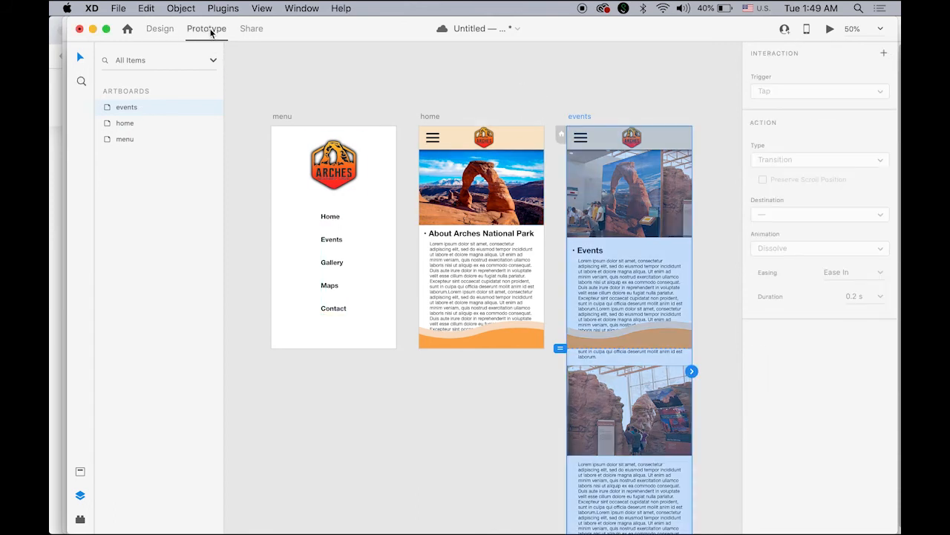
pyautogui.click(358, 107)
pyautogui.doubleClick(334, 216)
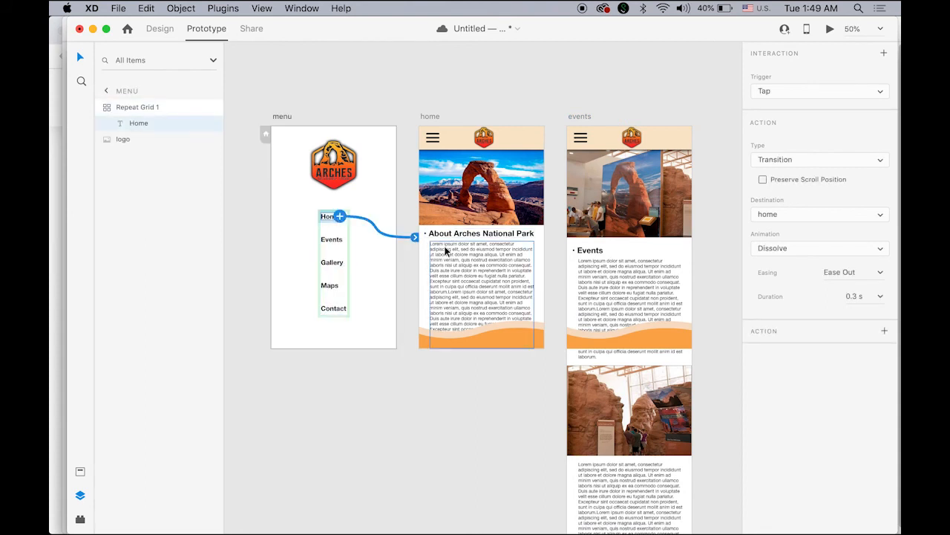
pyautogui.click(333, 240)
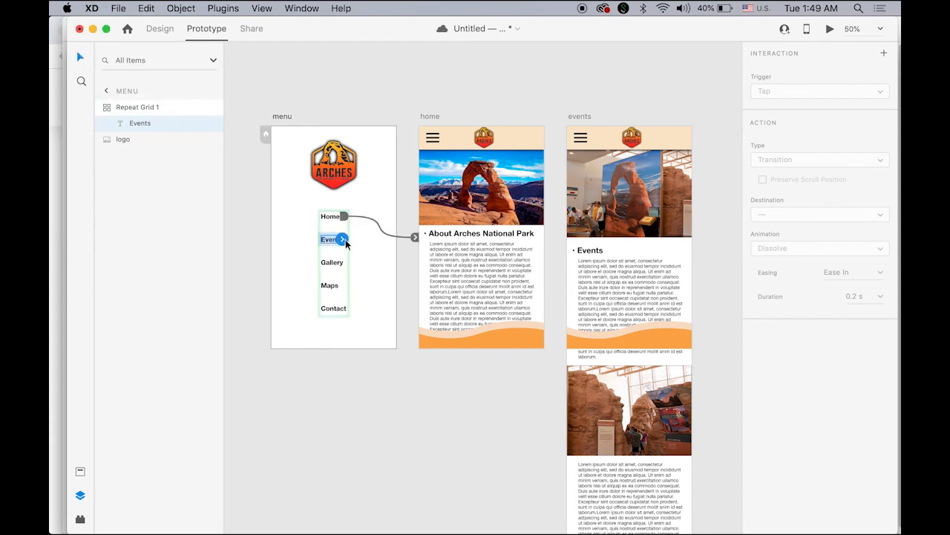
pyautogui.moveTo(343, 239); pyautogui.dragTo(568, 250)
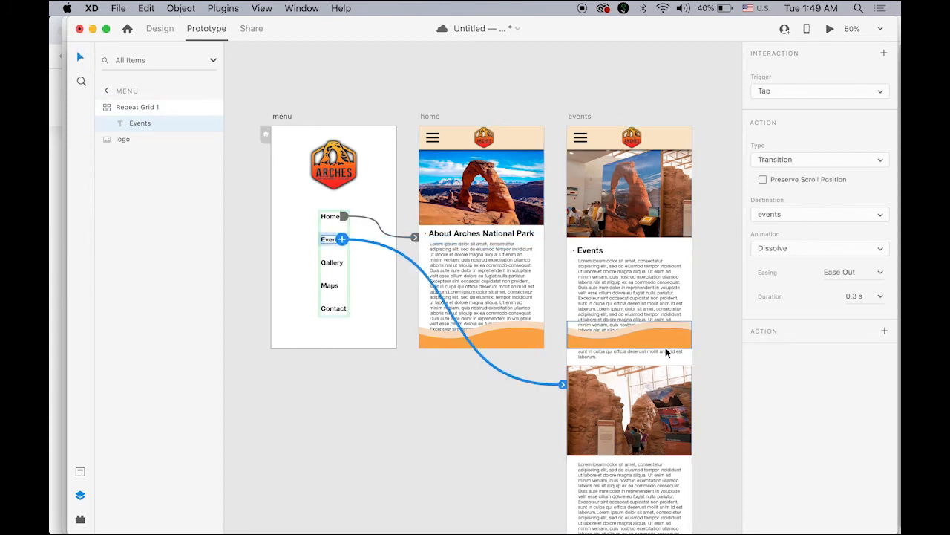
# Link the hamburger icon in the events header to the menu artboard with a Tap transition
pyautogui.click(584, 143)
pyautogui.doubleClick(585, 143)
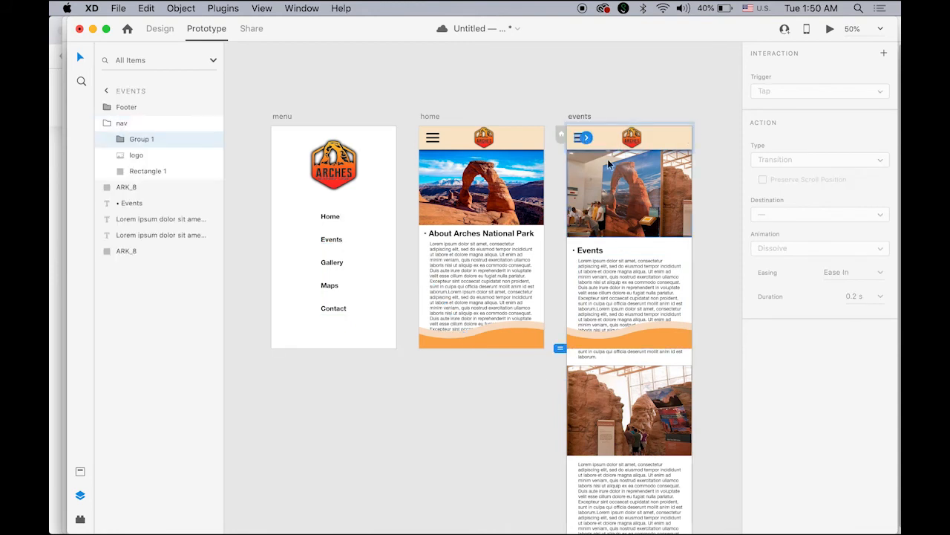
pyautogui.moveTo(585, 138); pyautogui.dragTo(381, 198)
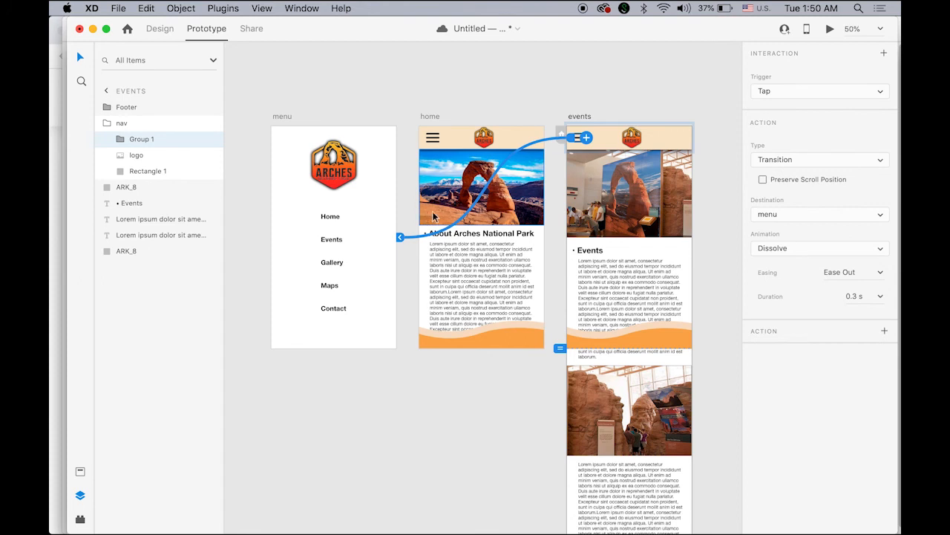
# Preview the prototype from the events screen, testing the menu and Events links and how the page scrolls, and close the preview
pyautogui.click(830, 30)
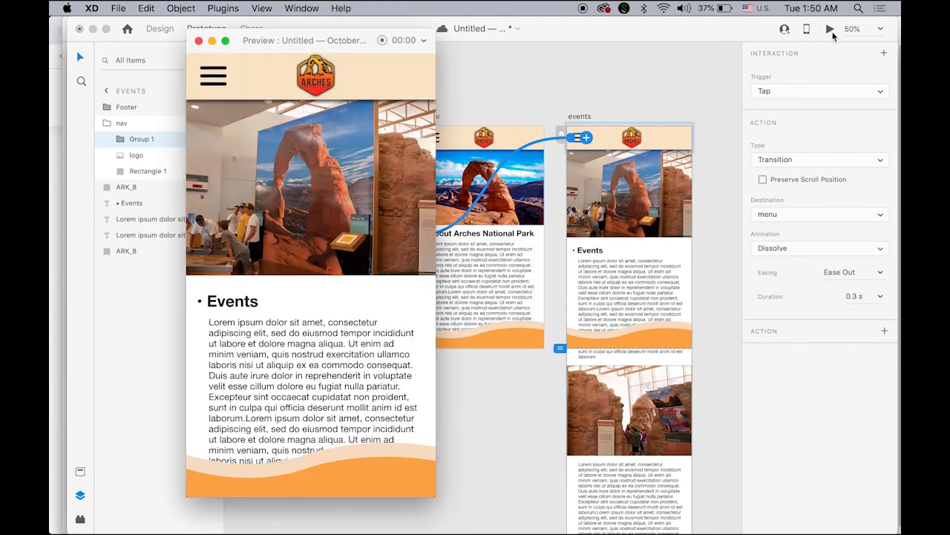
pyautogui.click(210, 79)
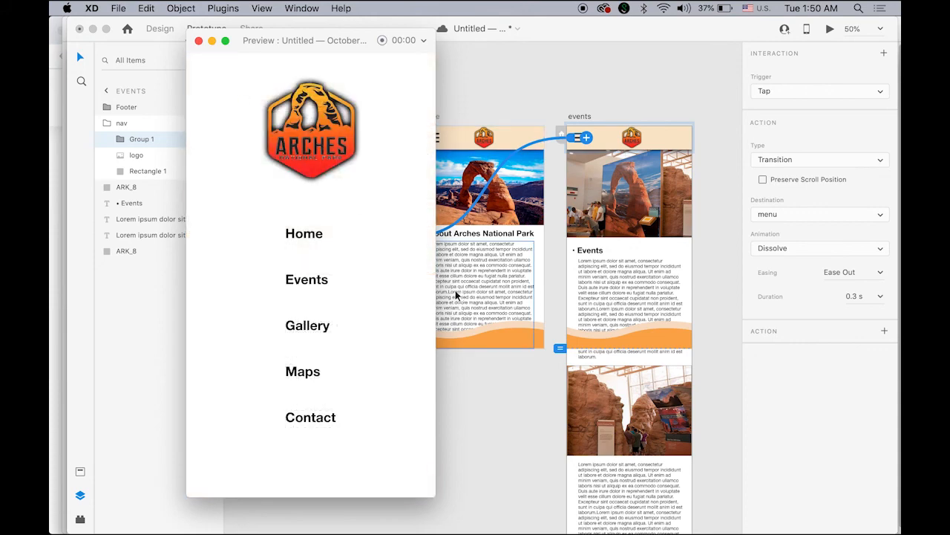
pyautogui.click(309, 282)
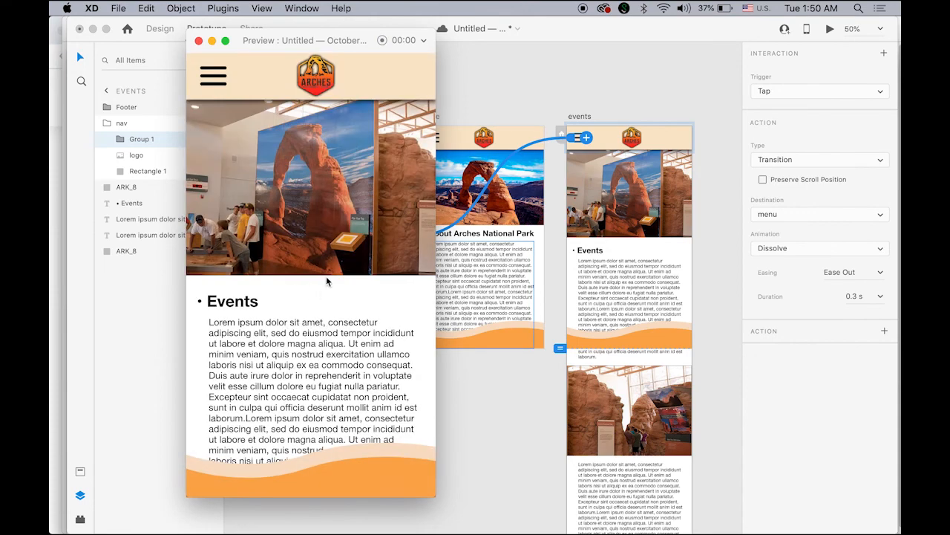
pyautogui.scroll(-5, 372, 270)
pyautogui.scroll(5, 372, 269)
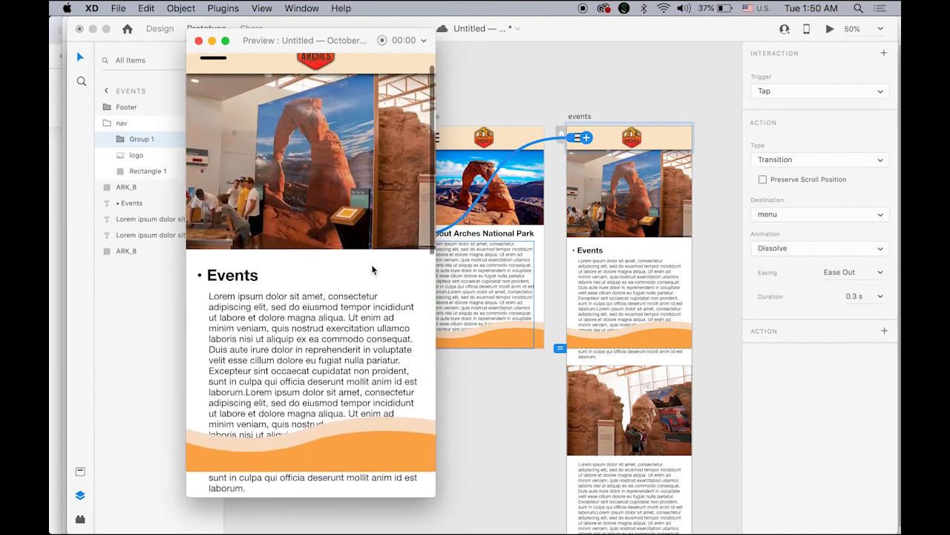
pyautogui.scroll(-5, 372, 270)
pyautogui.scroll(5, 386, 223)
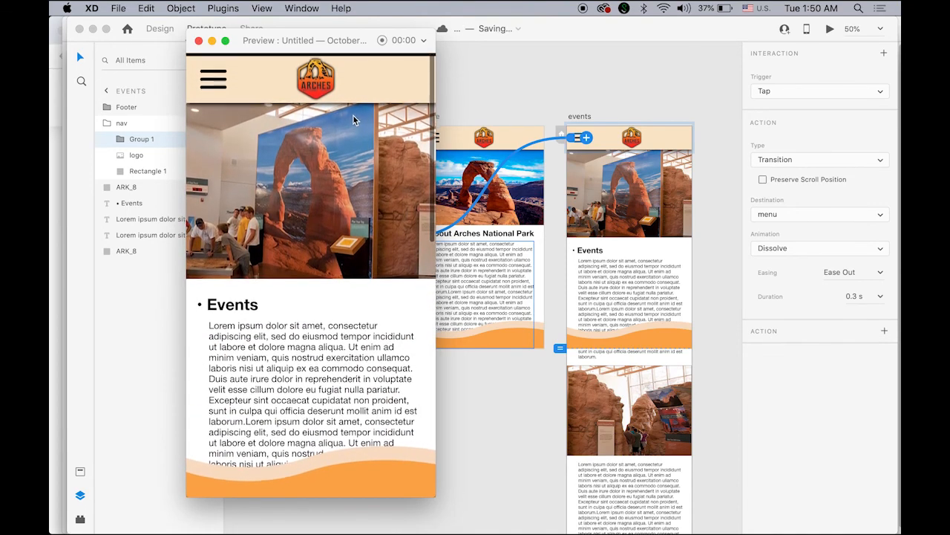
pyautogui.scroll(-5, 346, 113)
pyautogui.scroll(5, 352, 101)
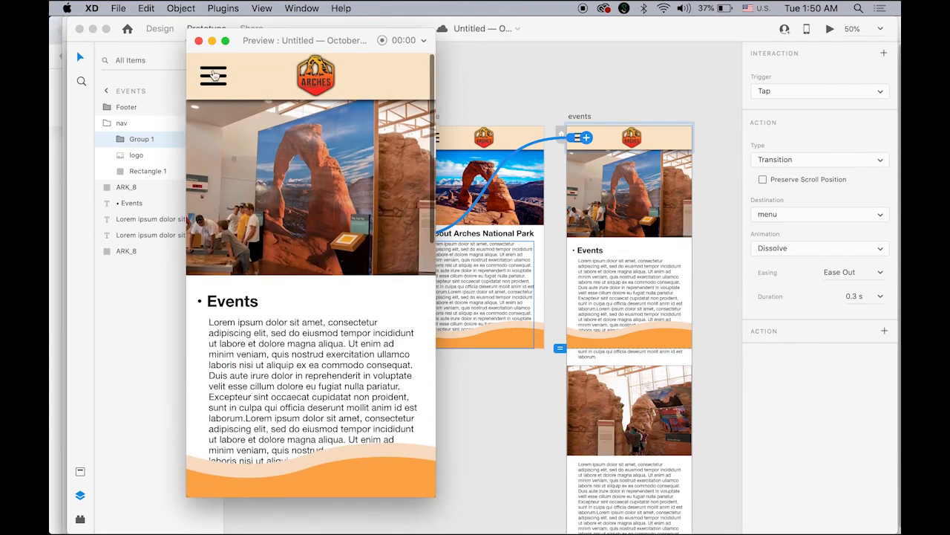
pyautogui.click(199, 42)
pyautogui.click(527, 58)
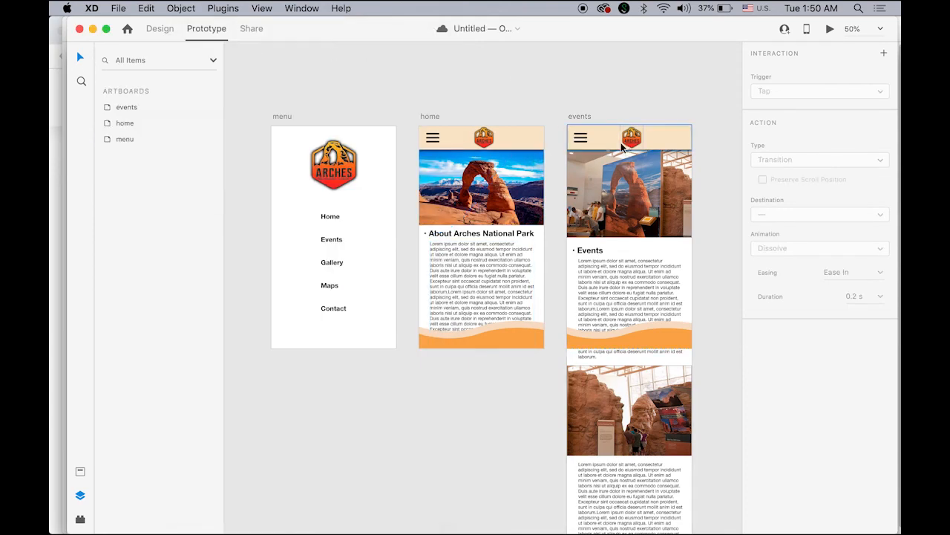
# Fix the position when scrolling for the nav and Footer groups on both the home and events artboards
pyautogui.click(518, 147)
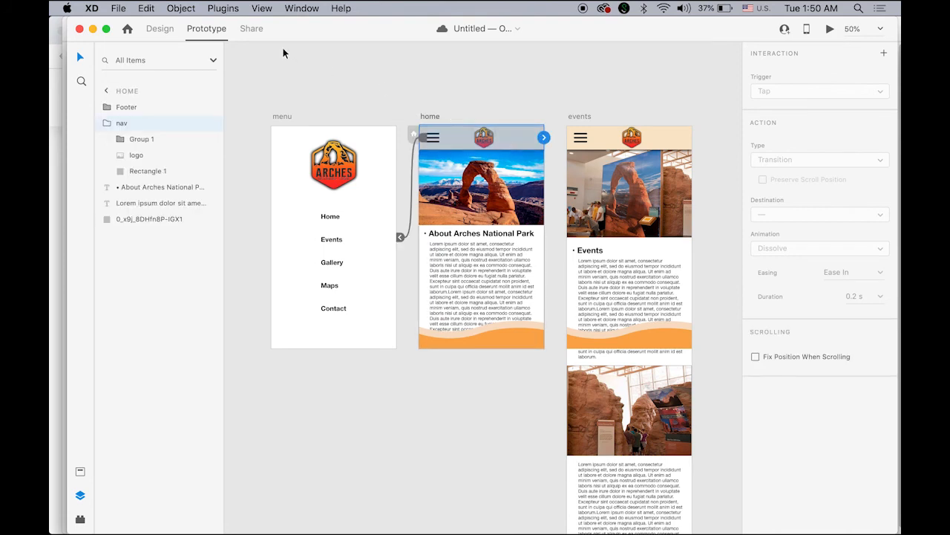
pyautogui.click(160, 30)
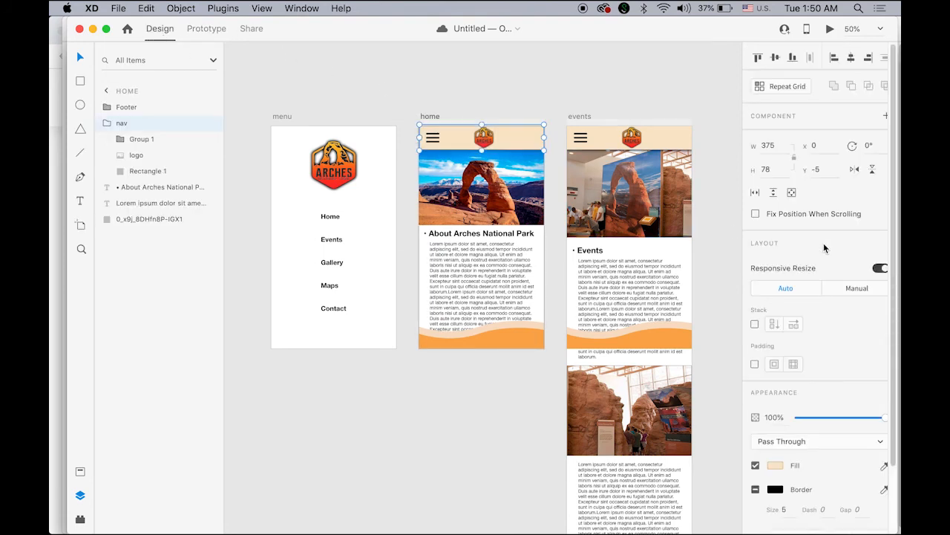
pyautogui.click(756, 215)
pyautogui.click(512, 343)
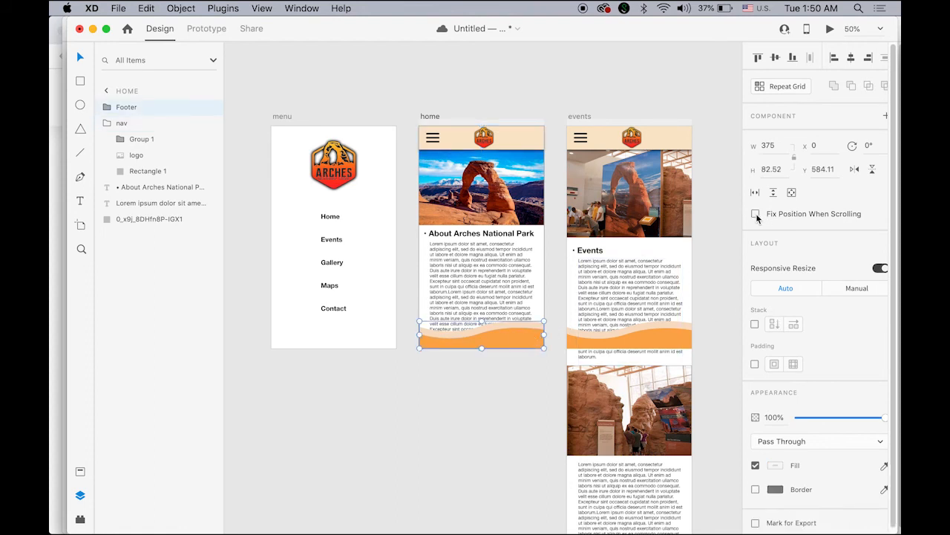
pyautogui.click(673, 141)
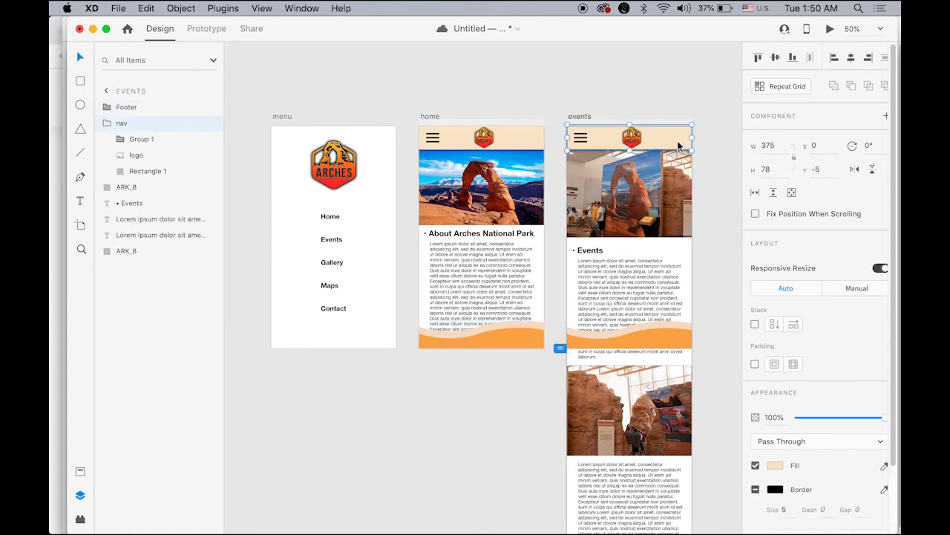
pyautogui.click(673, 339)
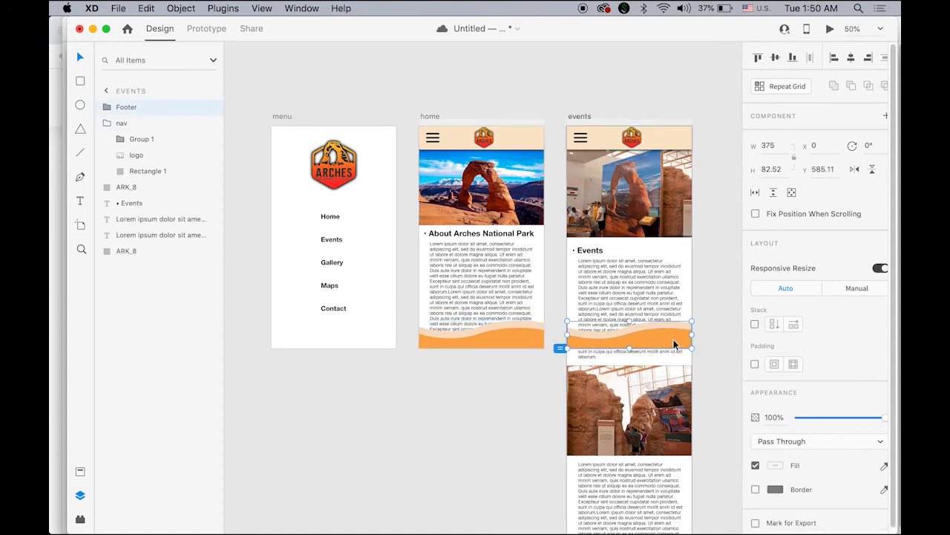
pyautogui.click(756, 214)
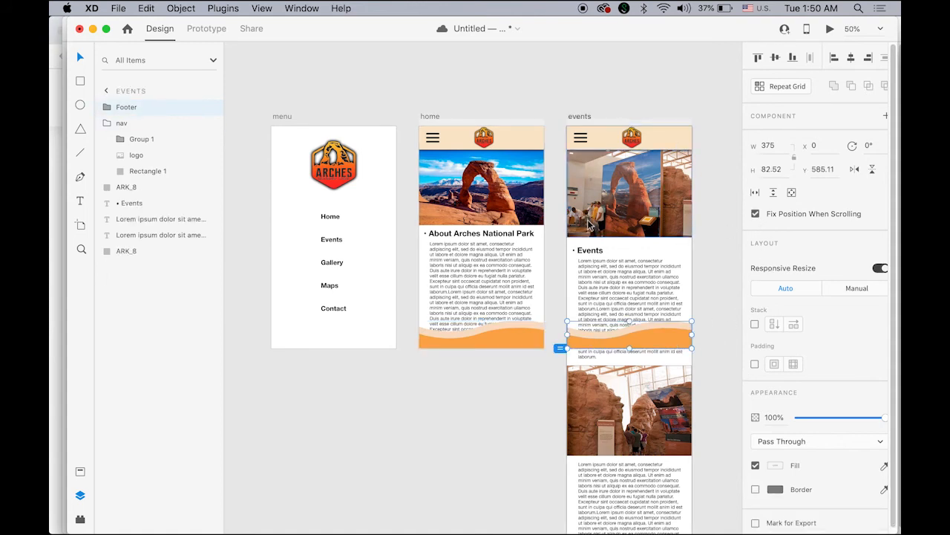
# Preview the prototype again, checking the header and footer while scrolling Events and testing the menu's Home link, and close the preview
pyautogui.click(829, 30)
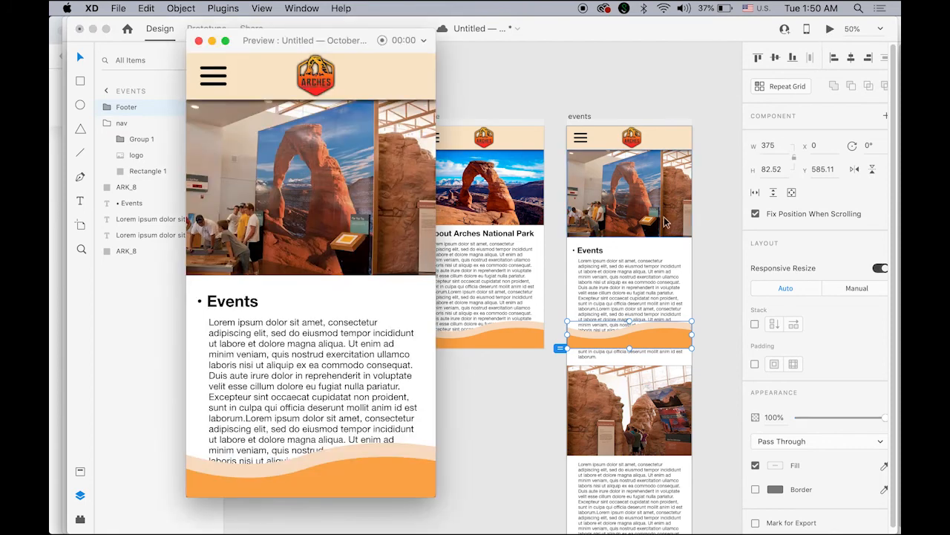
pyautogui.click(216, 77)
pyautogui.click(318, 283)
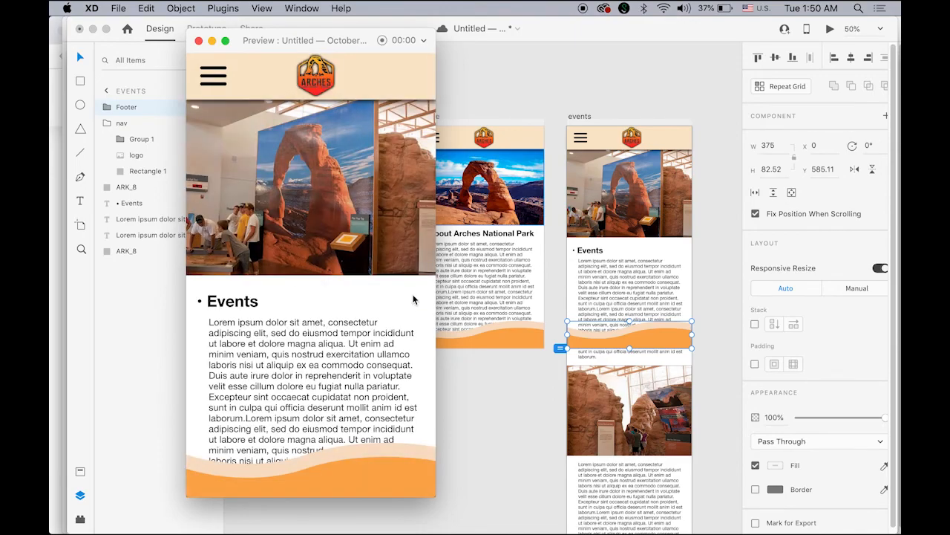
pyautogui.scroll(-10, 414, 297)
pyautogui.scroll(10, 413, 297)
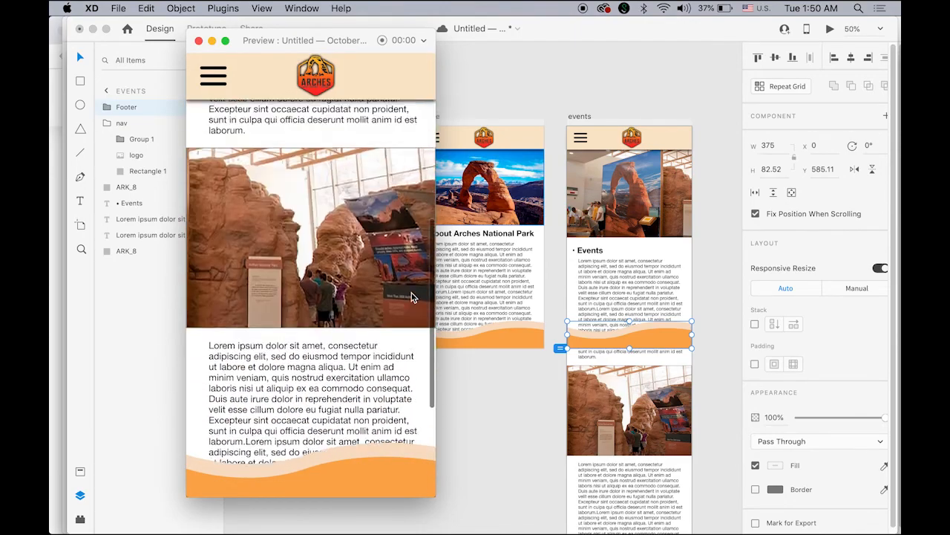
pyautogui.scroll(-10, 413, 297)
pyautogui.scroll(10, 413, 297)
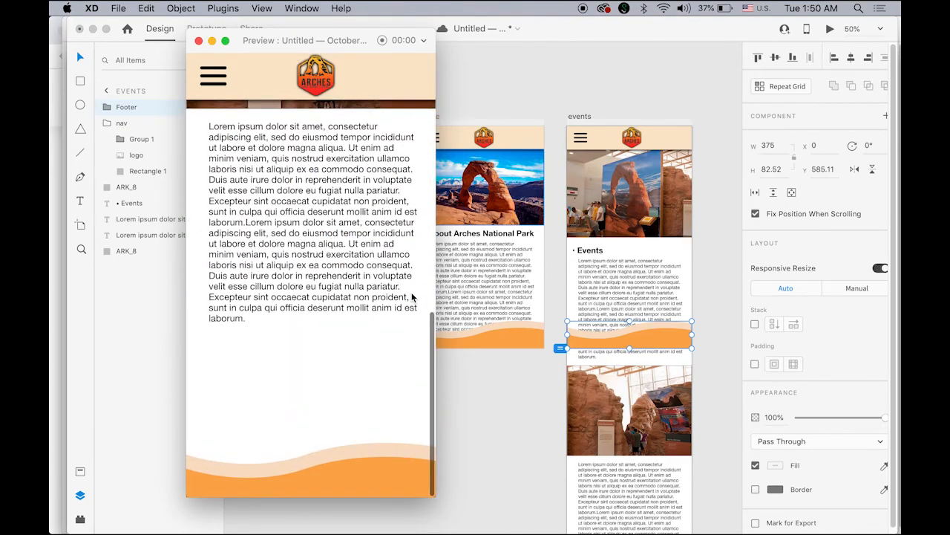
pyautogui.scroll(-5, 413, 297)
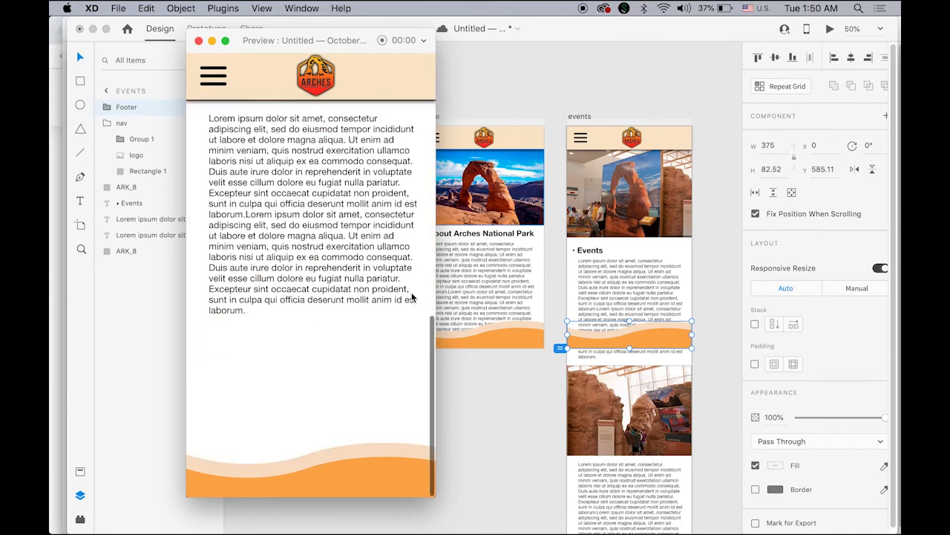
pyautogui.scroll(5, 412, 298)
pyautogui.scroll(-3, 372, 260)
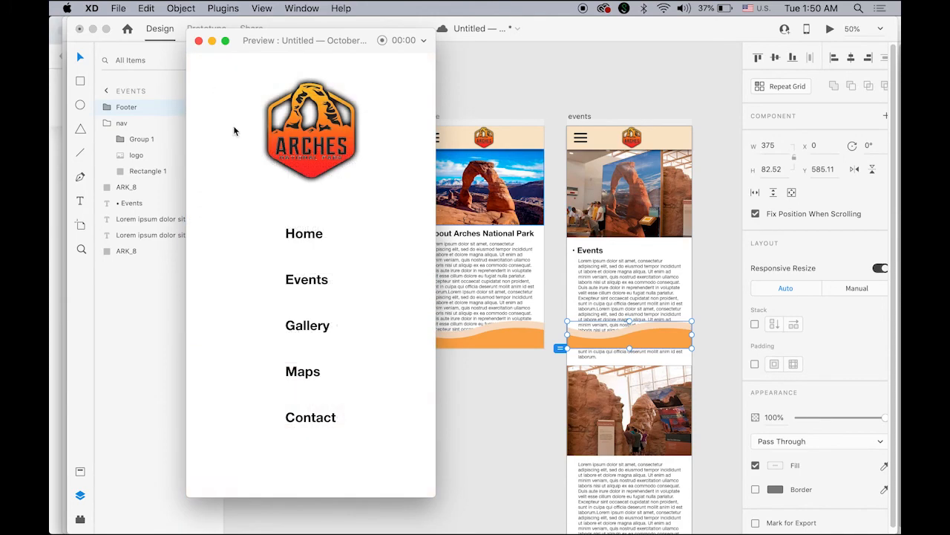
pyautogui.click(297, 232)
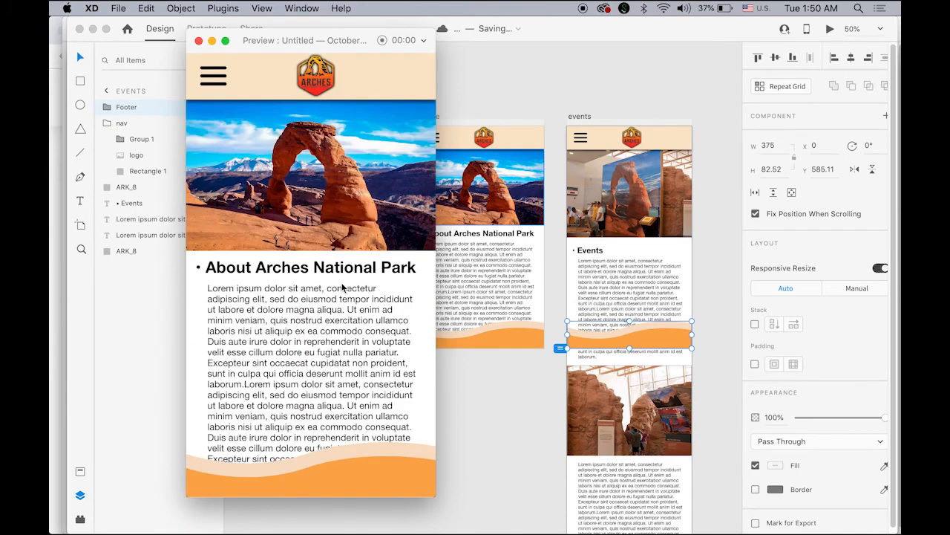
pyautogui.click(199, 41)
pyautogui.click(395, 428)
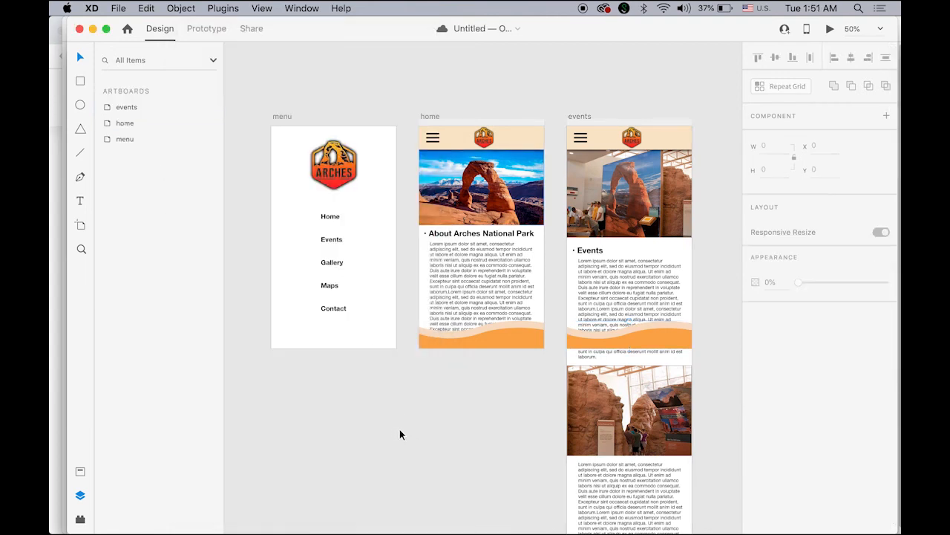
# Switch to the ArchesNP_app document and look over all of its artboards, including the Gallery screen
pyautogui.click(302, 8)
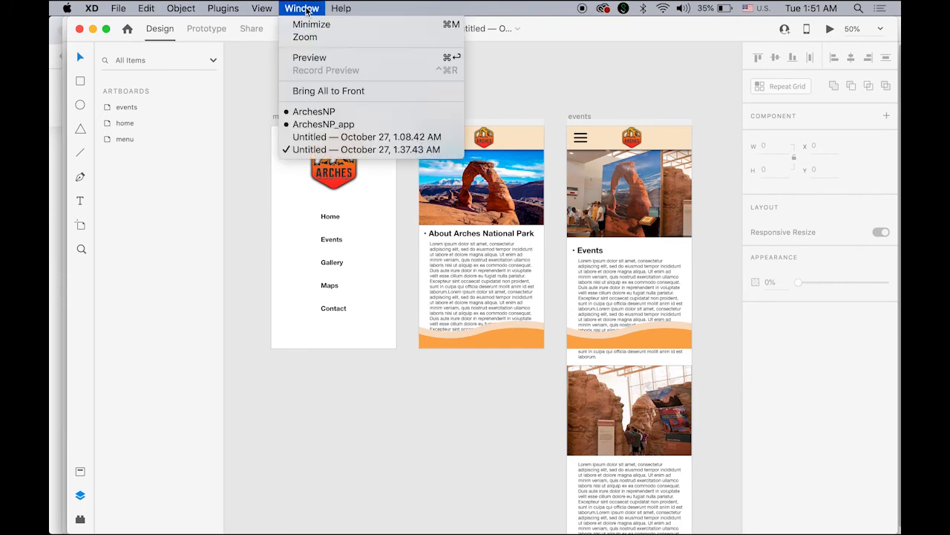
pyautogui.click(359, 125)
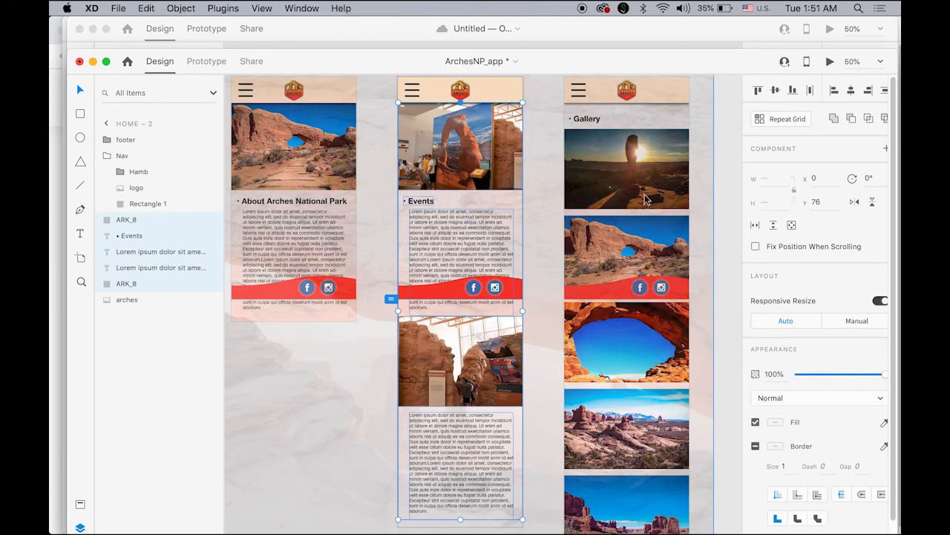
pyautogui.scroll(-5, 608, 208)
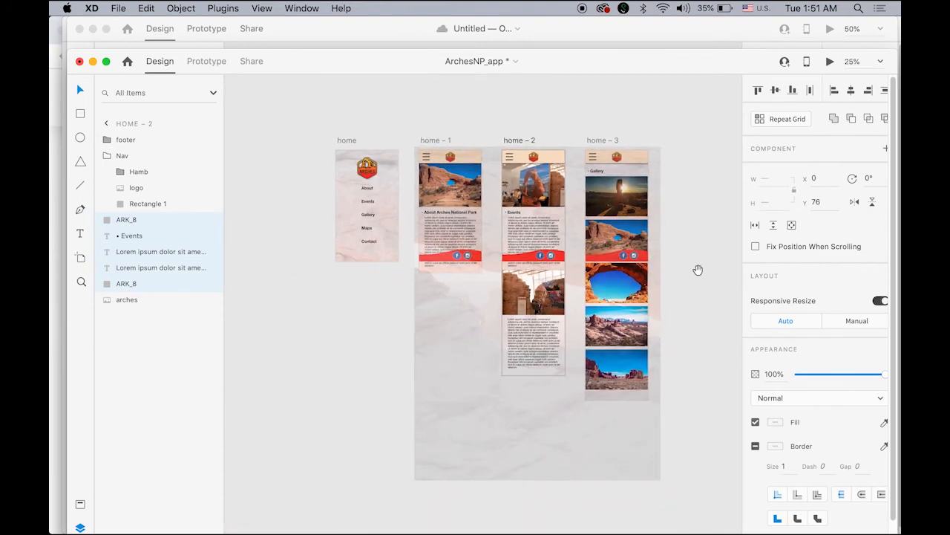
pyautogui.click(698, 275)
pyautogui.hscroll(4, 641, 300)
pyautogui.scroll(-2, 641, 300)
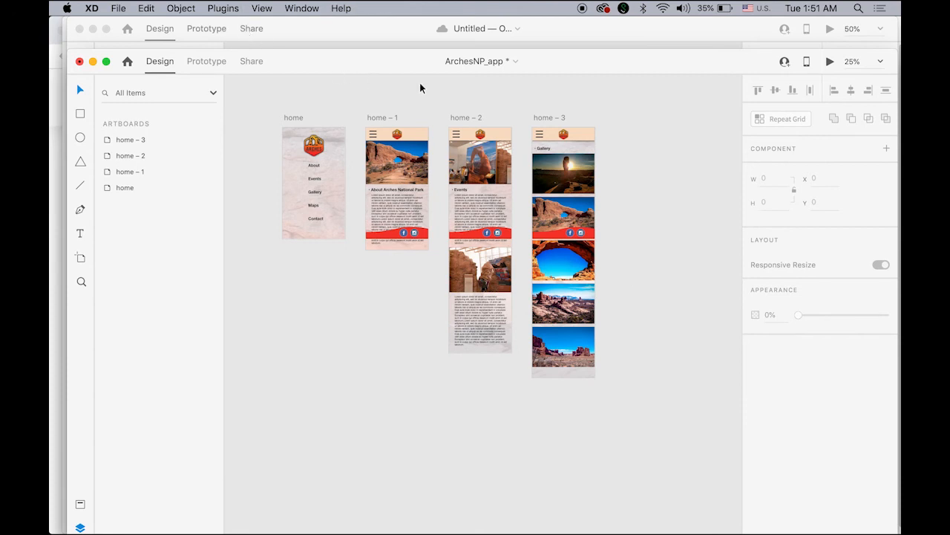
# Switch back to the untitled prototype document and duplicate the events artboard beside the original
pyautogui.click(526, 36)
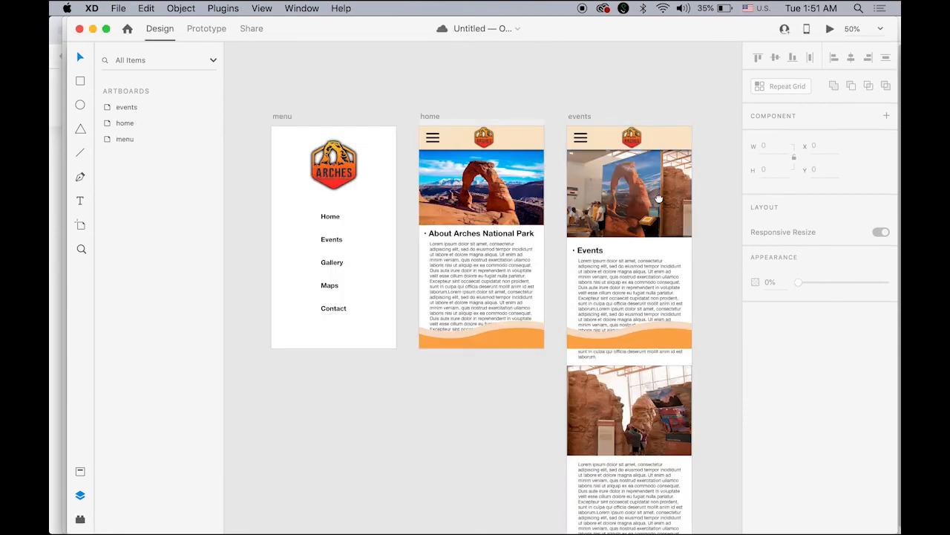
pyautogui.moveTo(658, 199); pyautogui.dragTo(483, 204)
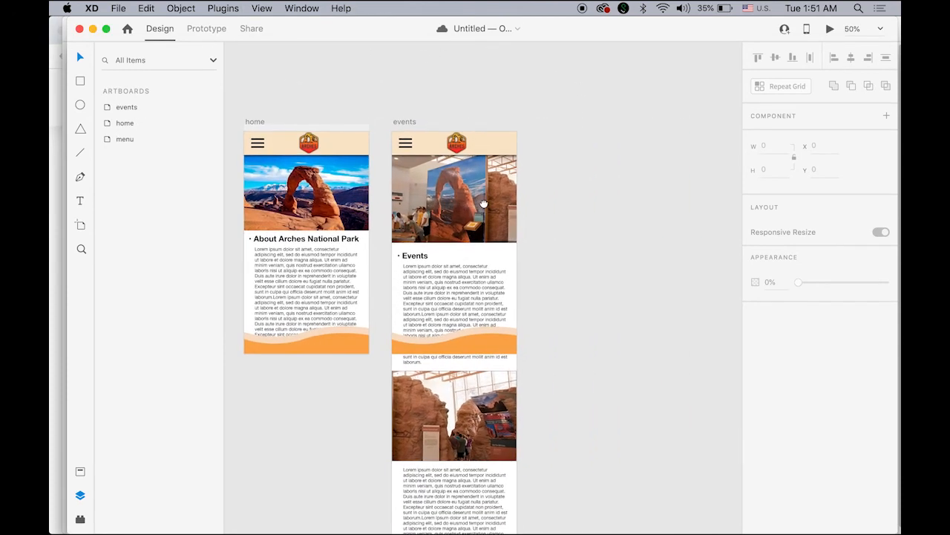
pyautogui.click(407, 121)
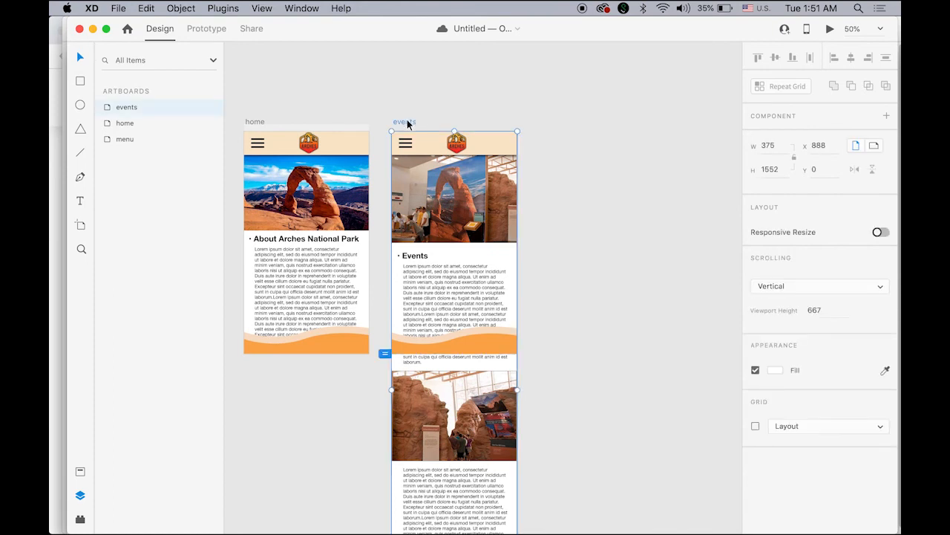
pyautogui.moveTo(406, 123); pyautogui.dragTo(556, 131)
pyautogui.click(690, 165)
# Delete both photos, the Events heading and both body text blocks from the duplicated artboard, keeping only the nav and Footer groups
pyautogui.scroll(-3, 689, 221)
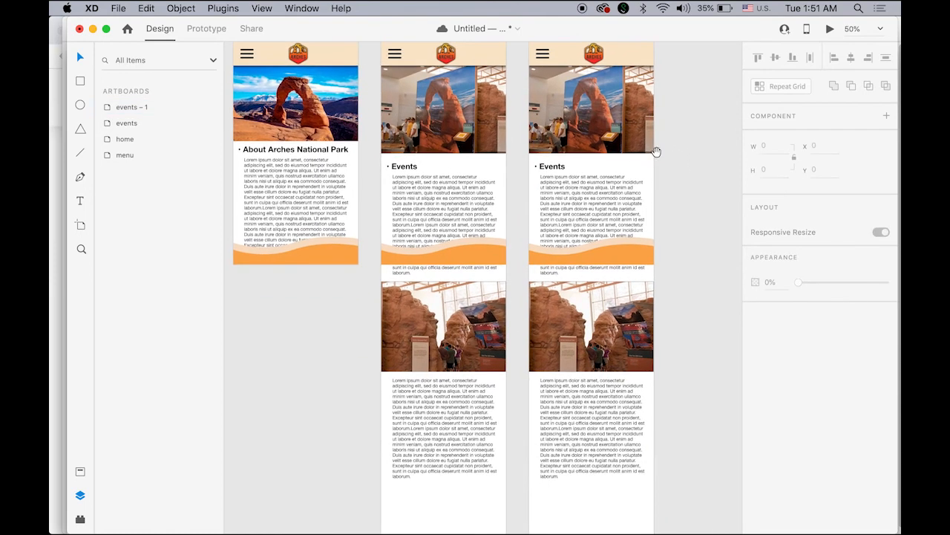
pyautogui.click(594, 120)
pyautogui.press('Delete')
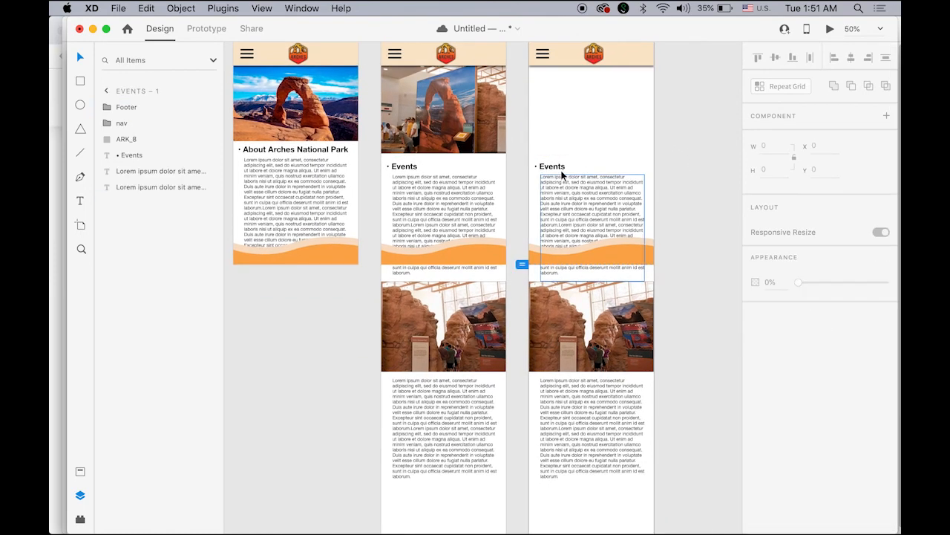
pyautogui.click(562, 170)
pyautogui.press('Delete')
pyautogui.click(592, 201)
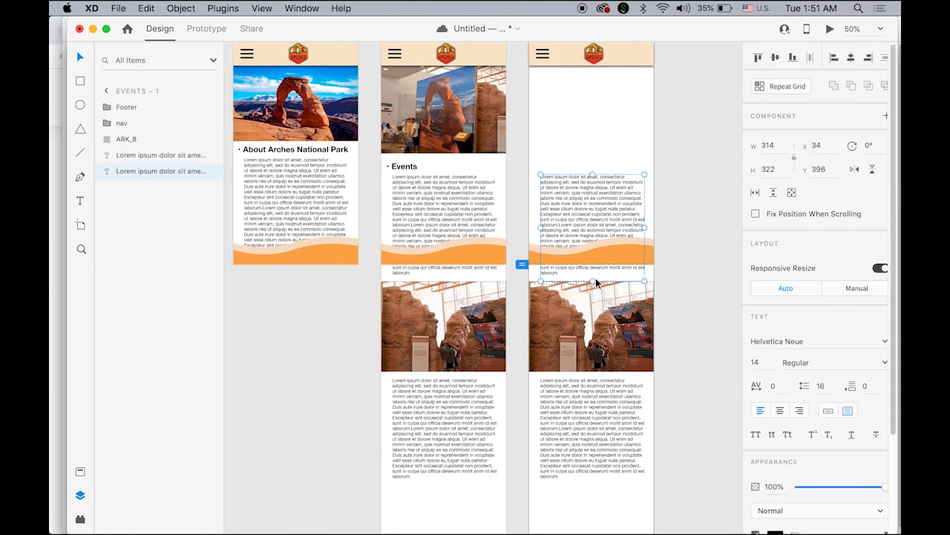
pyautogui.press('Delete')
pyautogui.click(594, 308)
pyautogui.press('Delete')
pyautogui.click(604, 397)
pyautogui.press('Delete')
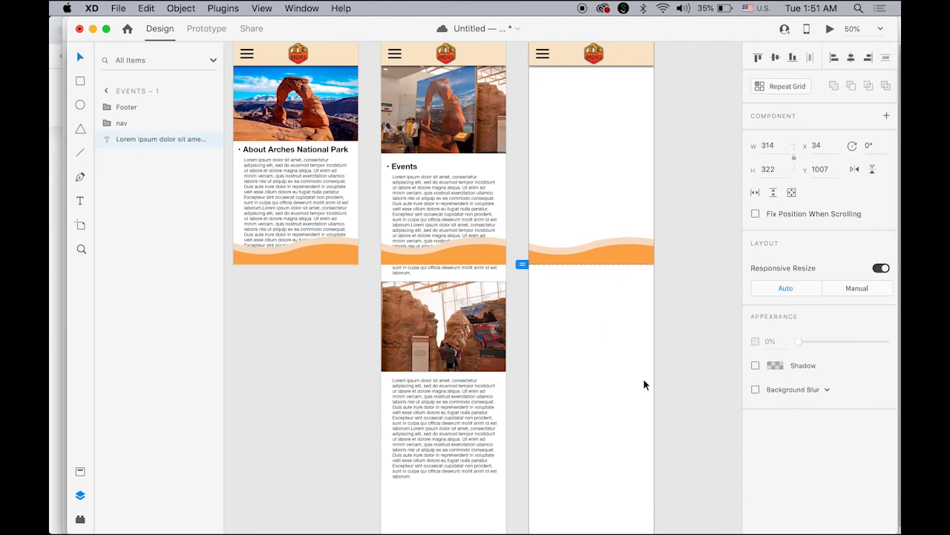
# Copy the Events heading from the events artboard to just below the new artboard's header and change its text to Gallery
pyautogui.moveTo(691, 330); pyautogui.dragTo(654, 341)
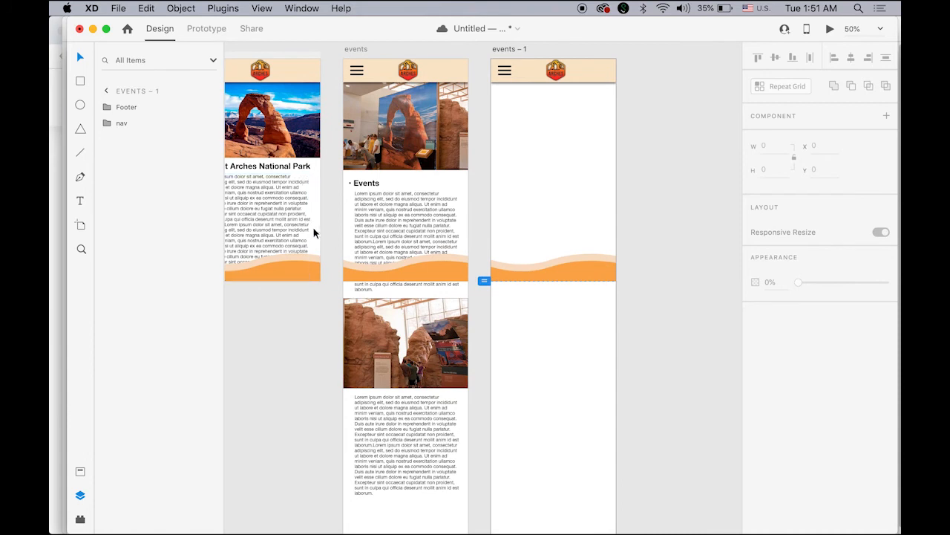
pyautogui.click(364, 187)
pyautogui.moveTo(363, 189); pyautogui.dragTo(512, 96)
pyautogui.click(79, 199)
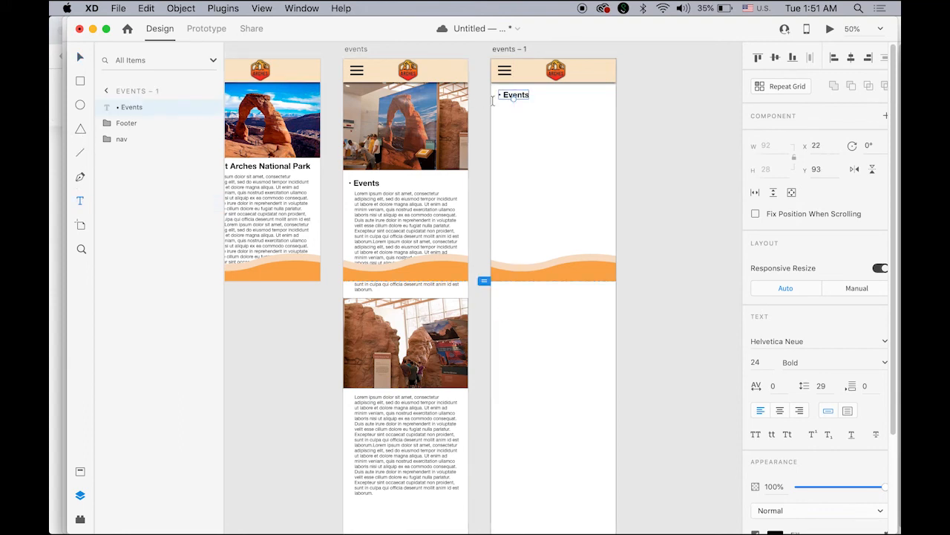
pyautogui.tripleClick(508, 97)
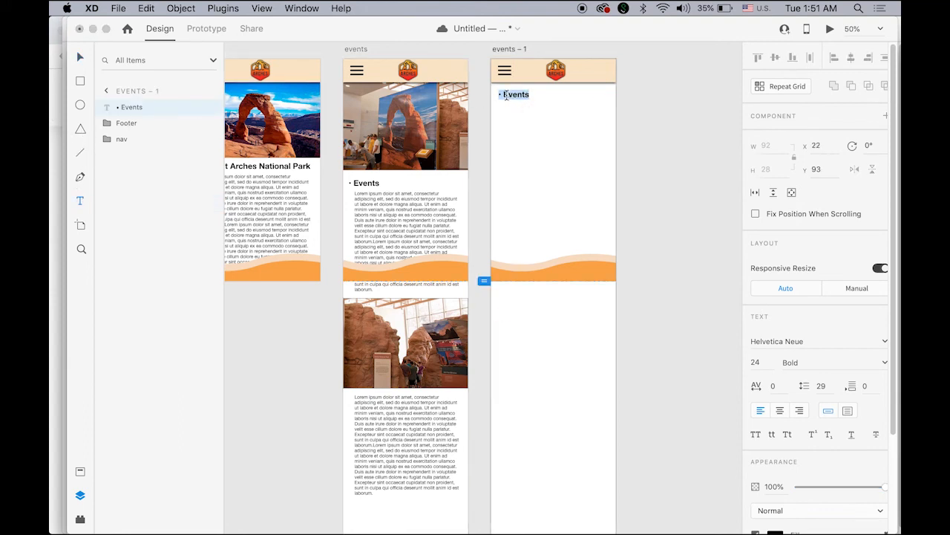
pyautogui.click(506, 95)
pyautogui.click(80, 57)
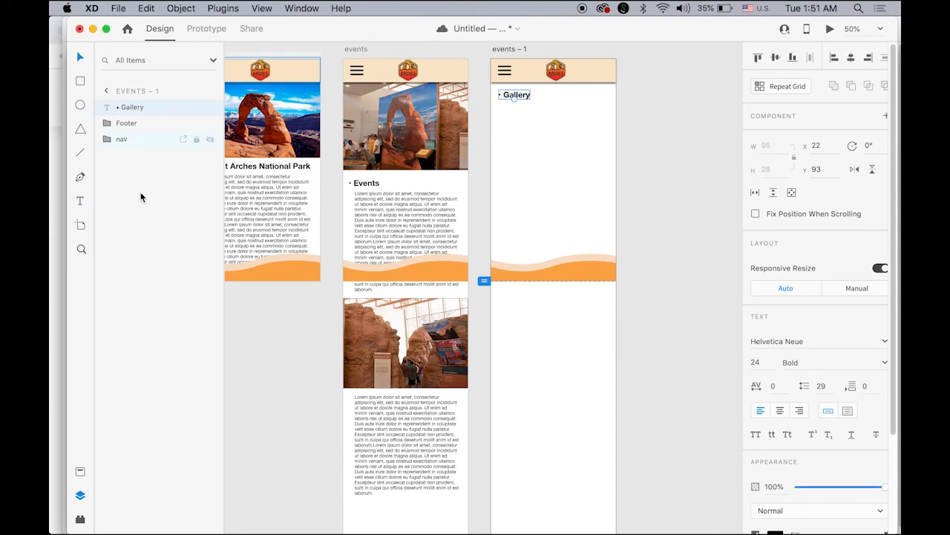
# Draw a borderless rectangle spanning the artboard's full width, about 375 by 140, below the Gallery heading
pyautogui.click(81, 81)
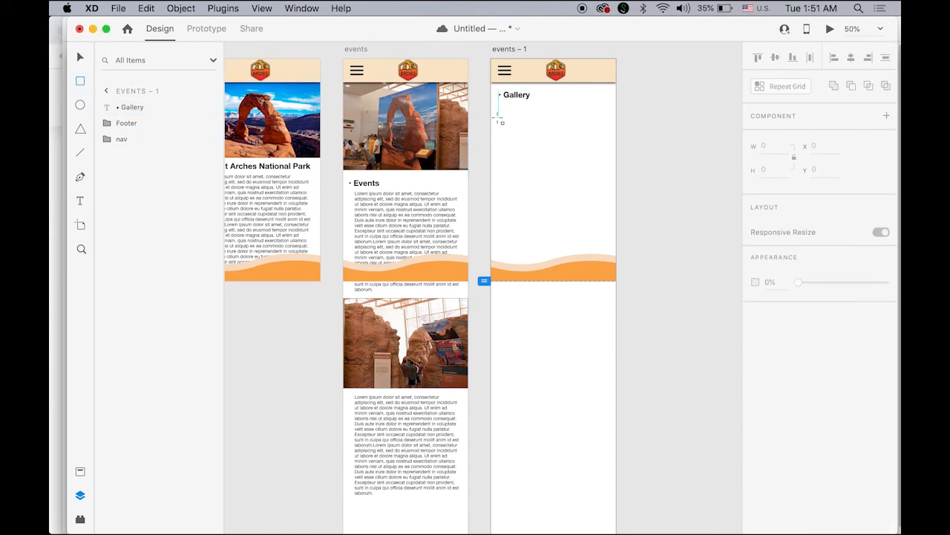
pyautogui.moveTo(491, 115); pyautogui.dragTo(616, 162)
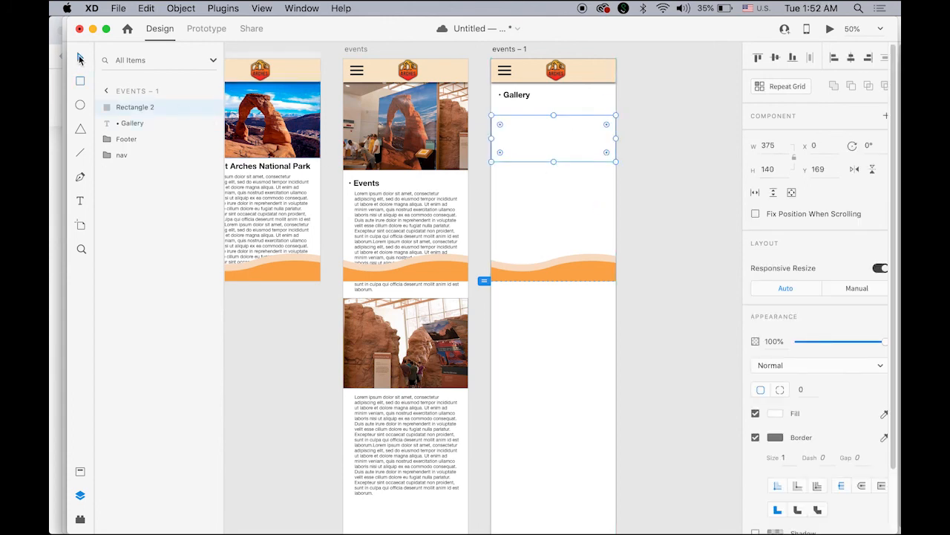
pyautogui.click(80, 58)
pyautogui.click(755, 438)
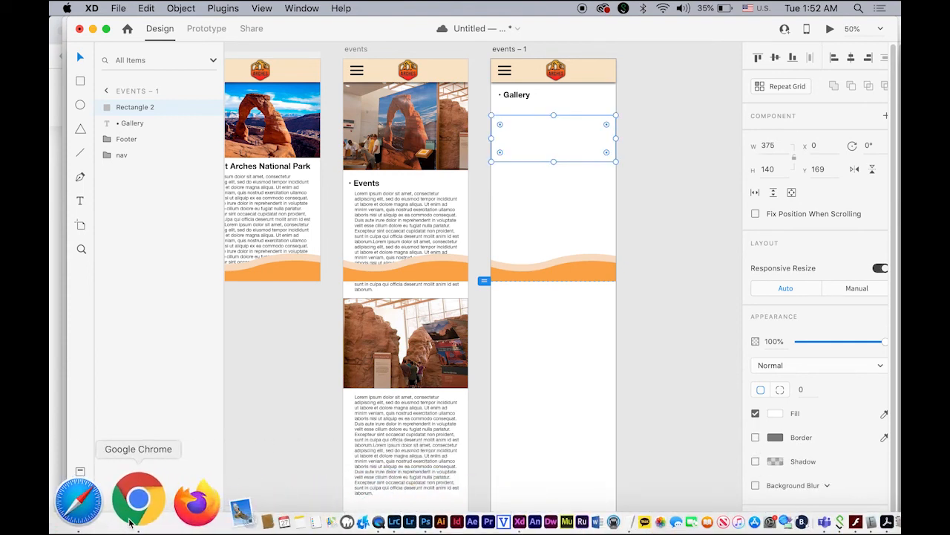
# Fill the rectangle with 0__WT54r7jZ5W58Kj9.jpg from the images folder in Finder
pyautogui.click(129, 521)
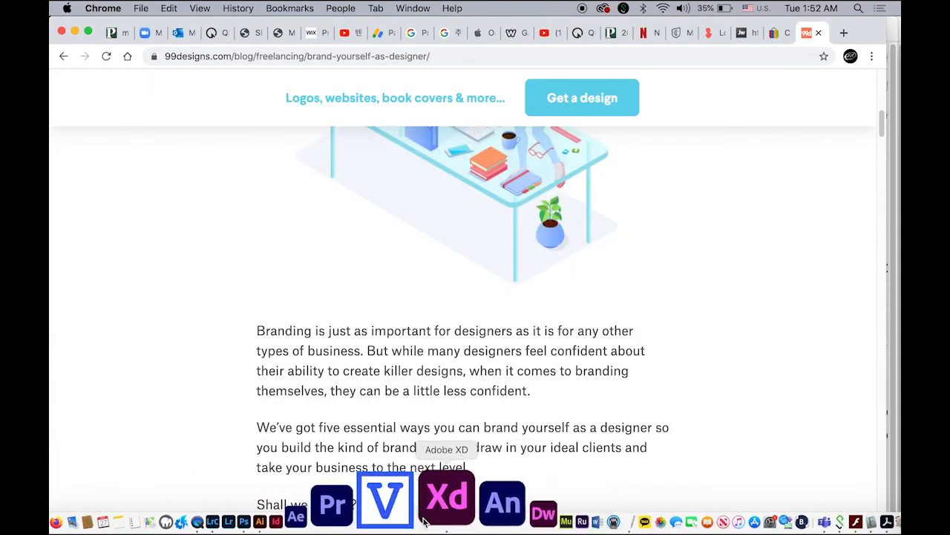
pyautogui.click(445, 505)
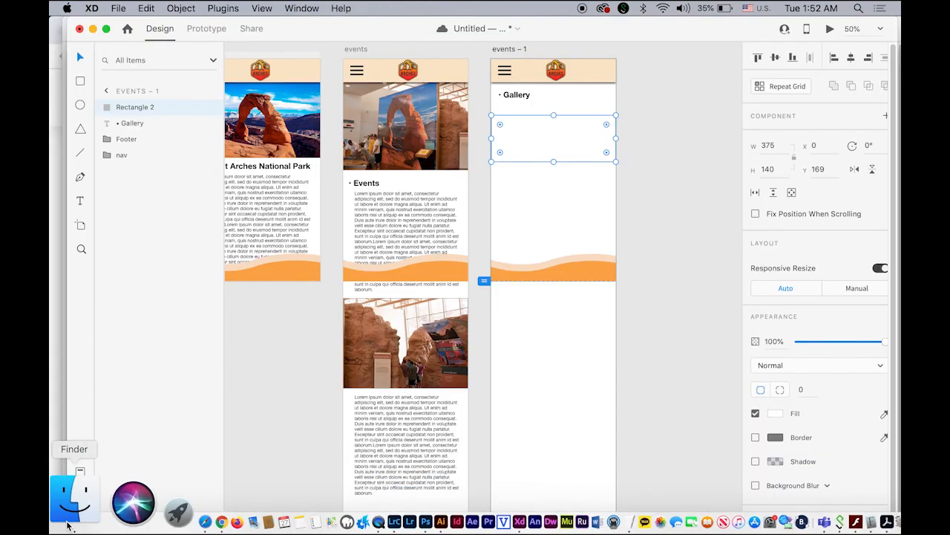
pyautogui.click(65, 512)
pyautogui.moveTo(582, 329); pyautogui.dragTo(543, 139)
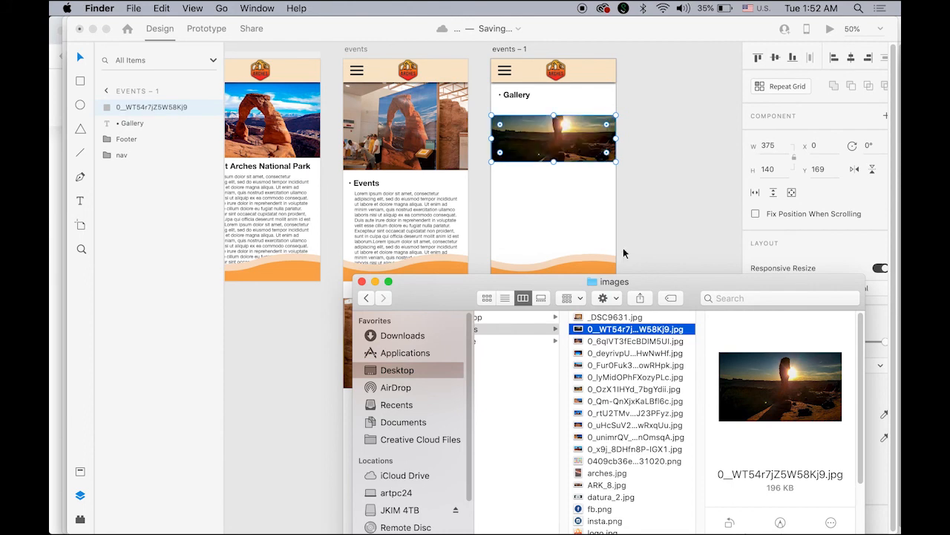
pyautogui.click(687, 201)
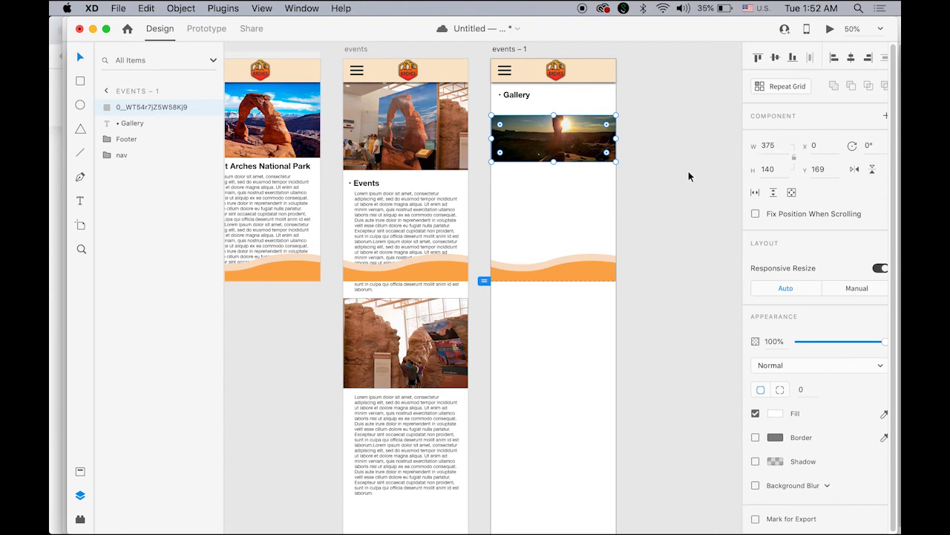
# Turn the sunset photo into a repeat grid, extend it down to the artboard's bottom edge, and tighten the gap between rows
pyautogui.click(763, 87)
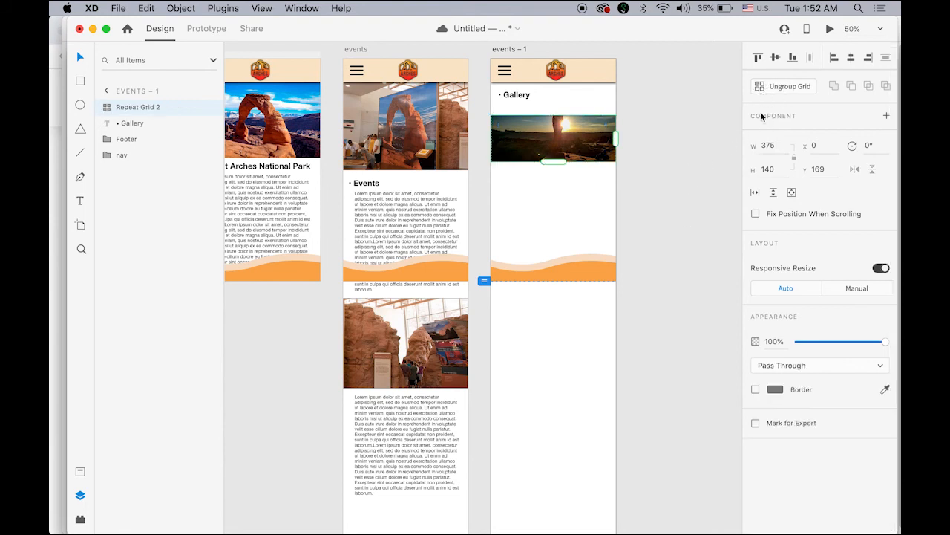
pyautogui.moveTo(553, 161); pyautogui.dragTo(566, 458)
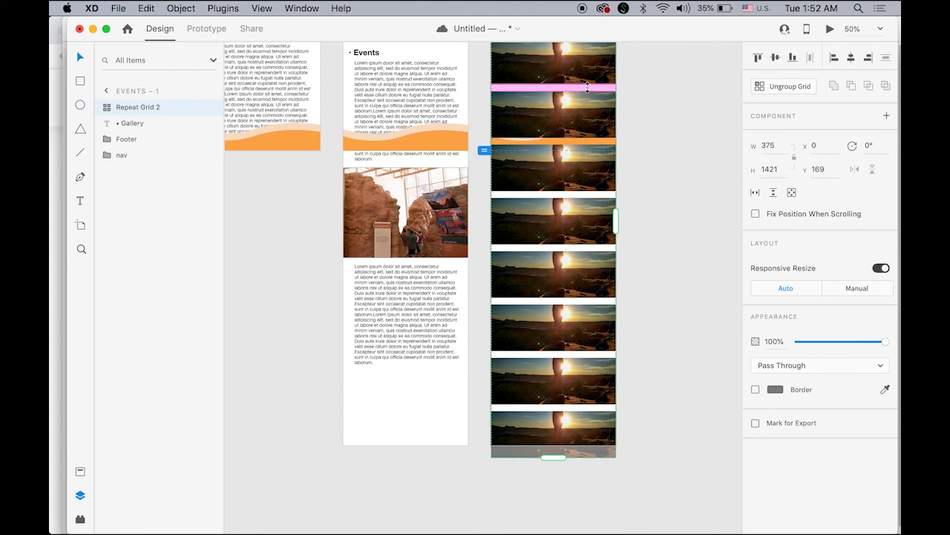
pyautogui.moveTo(588, 86); pyautogui.dragTo(588, 85)
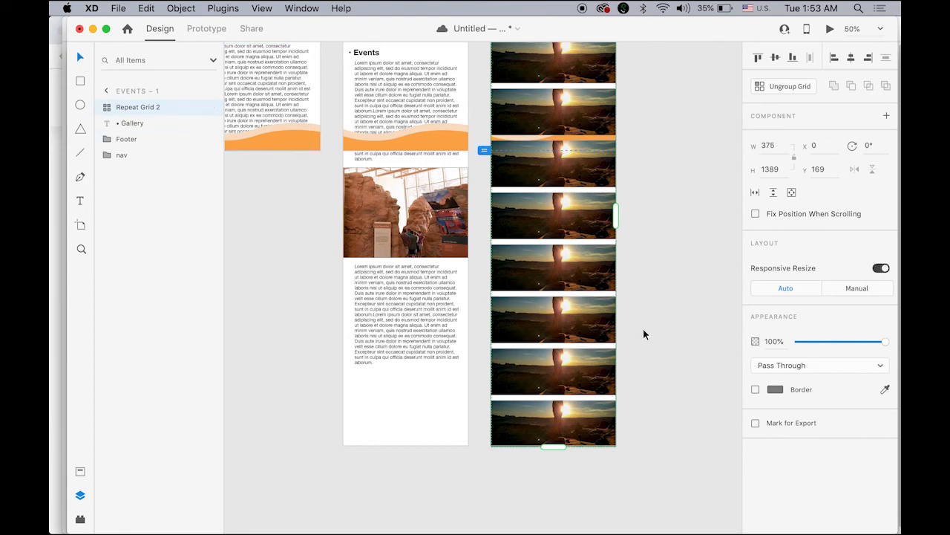
pyautogui.moveTo(655, 357); pyautogui.dragTo(568, 398)
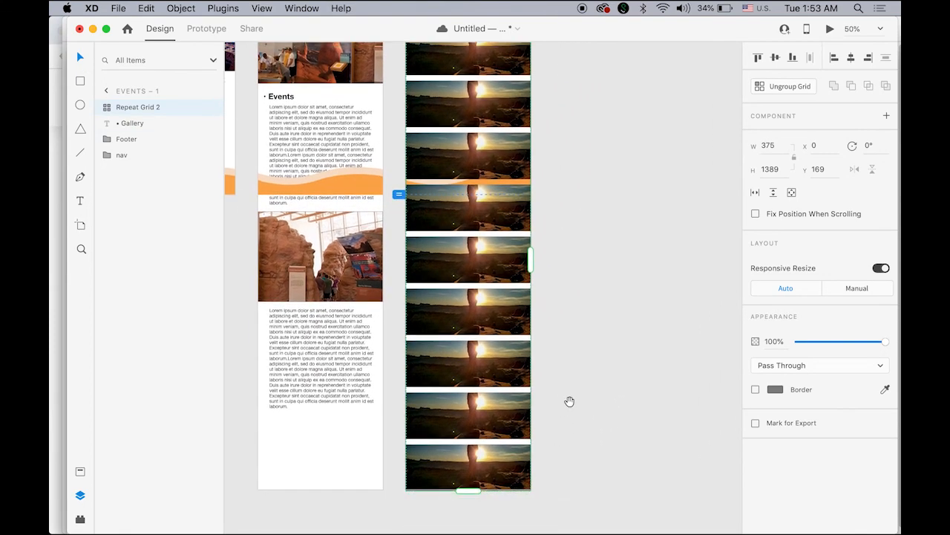
# Fill the repeat grid with eight photos from the images folder, from 0__WT54r7jZ5W58Kj9.jpg through the 0_rtU2TMv file
pyautogui.moveTo(120, 524)
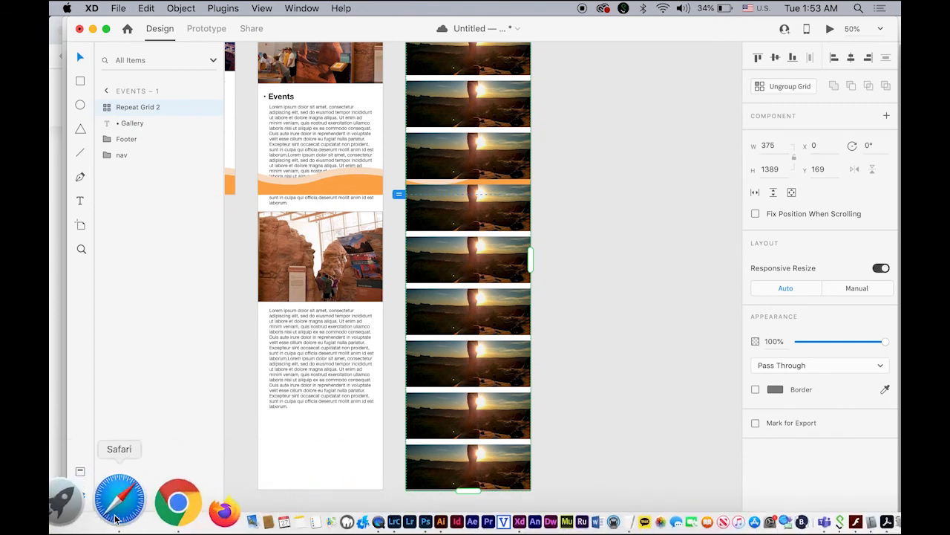
pyautogui.click(72, 505)
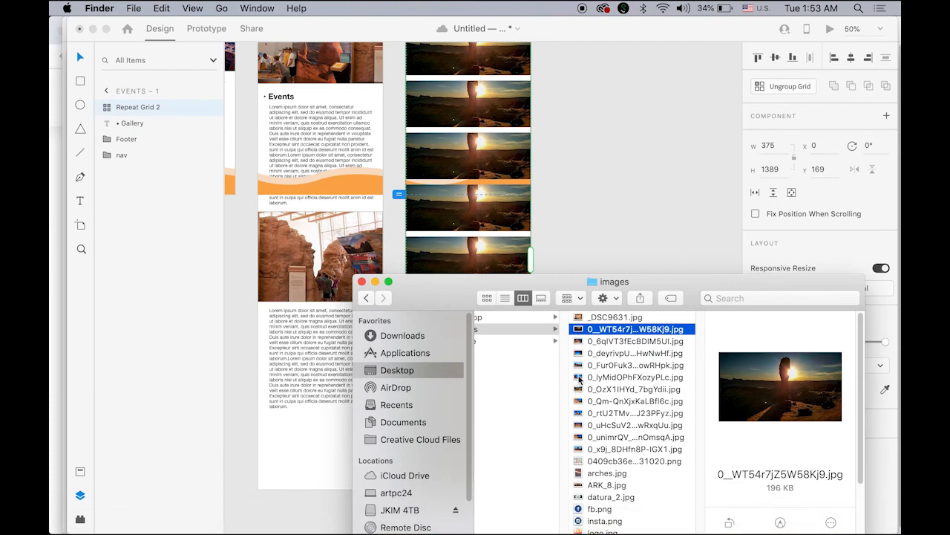
pyautogui.keyDown('shift'); pyautogui.click(582, 342); pyautogui.keyUp('shift')
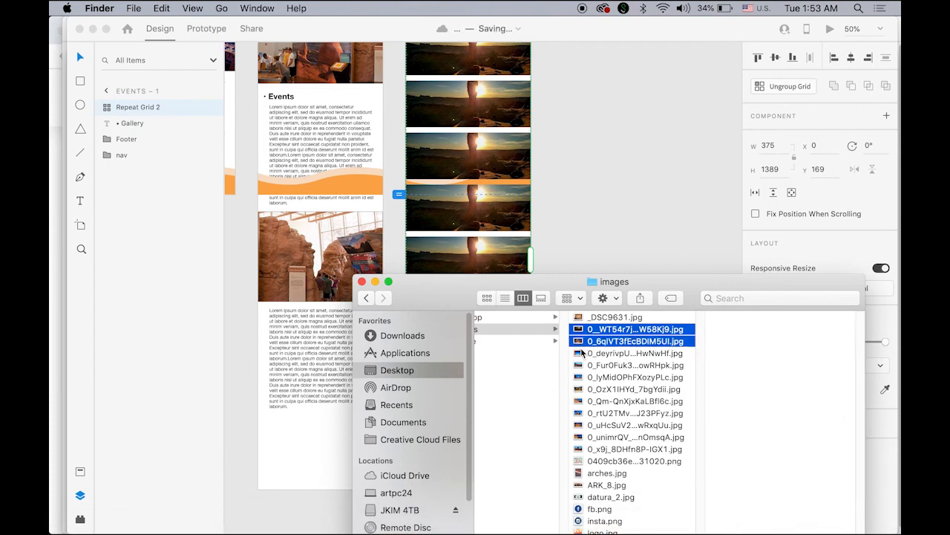
pyautogui.keyDown('shift'); pyautogui.click(583, 353); pyautogui.keyUp('shift')
pyautogui.keyDown('shift'); pyautogui.click(584, 365); pyautogui.keyUp('shift')
pyautogui.keyDown('shift'); pyautogui.click(582, 377); pyautogui.keyUp('shift')
pyautogui.keyDown('shift'); pyautogui.click(580, 389); pyautogui.keyUp('shift')
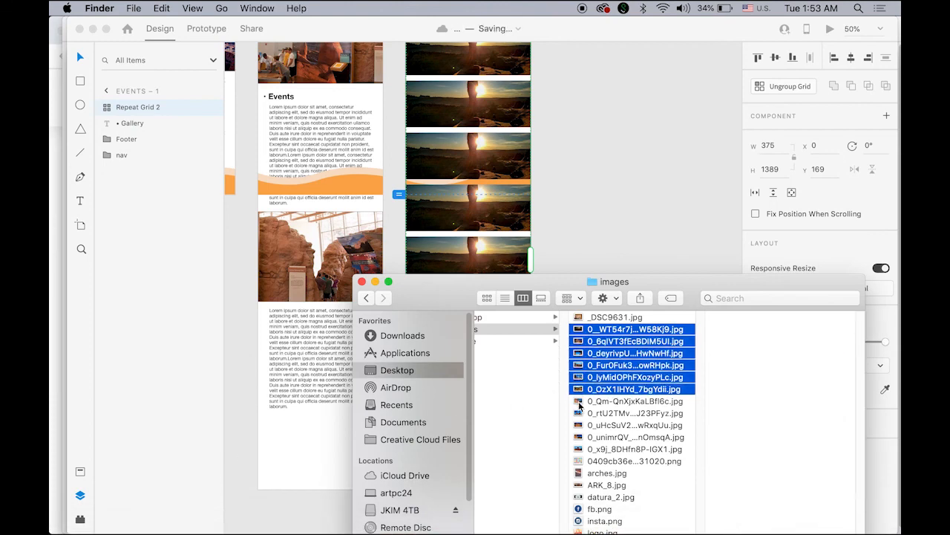
pyautogui.keyDown('shift'); pyautogui.click(579, 401); pyautogui.keyUp('shift')
pyautogui.keyDown('shift'); pyautogui.click(579, 413); pyautogui.keyUp('shift')
pyautogui.keyDown('shift'); pyautogui.click(579, 424); pyautogui.keyUp('shift')
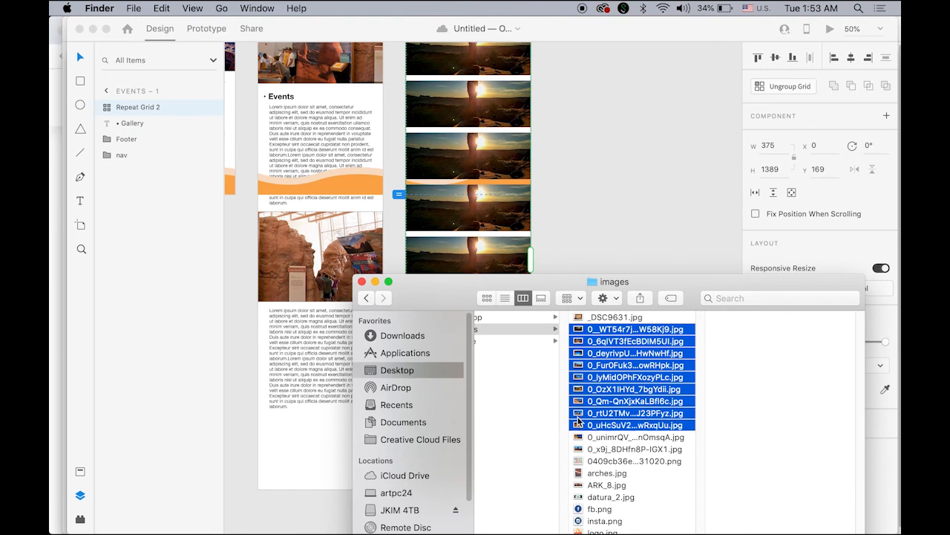
pyautogui.keyDown('super'); pyautogui.click(580, 425); pyautogui.keyUp('super')
pyautogui.moveTo(583, 332); pyautogui.dragTo(464, 69)
pyautogui.click(596, 155)
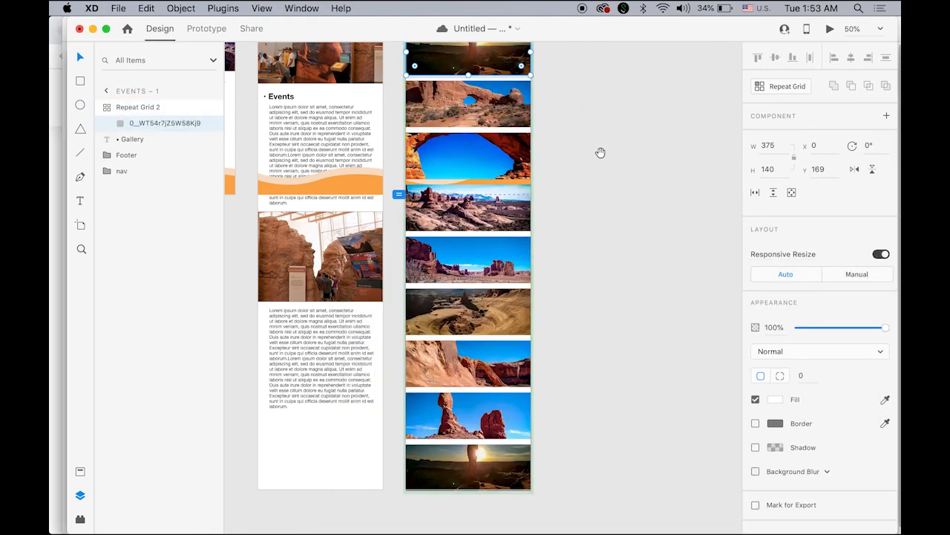
# Bring the gallery artboard's nav and Footer groups in front of the repeat grid and check that both have Fix Position When Scrolling enabled
pyautogui.moveTo(600, 153)
pyautogui.mouseDown()
pyautogui.moveTo(608, 244)
pyautogui.moveTo(603, 148)
pyautogui.mouseUp()
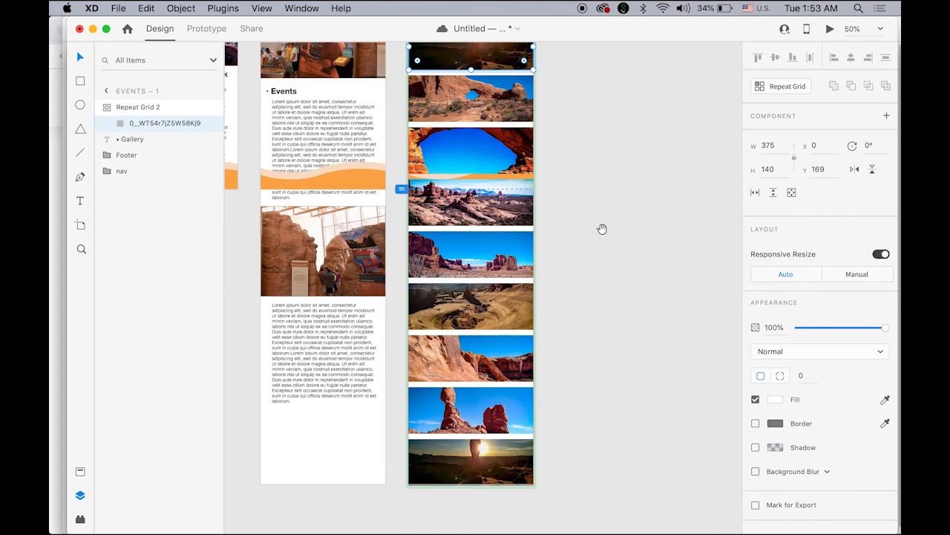
pyautogui.moveTo(602, 229); pyautogui.dragTo(609, 275)
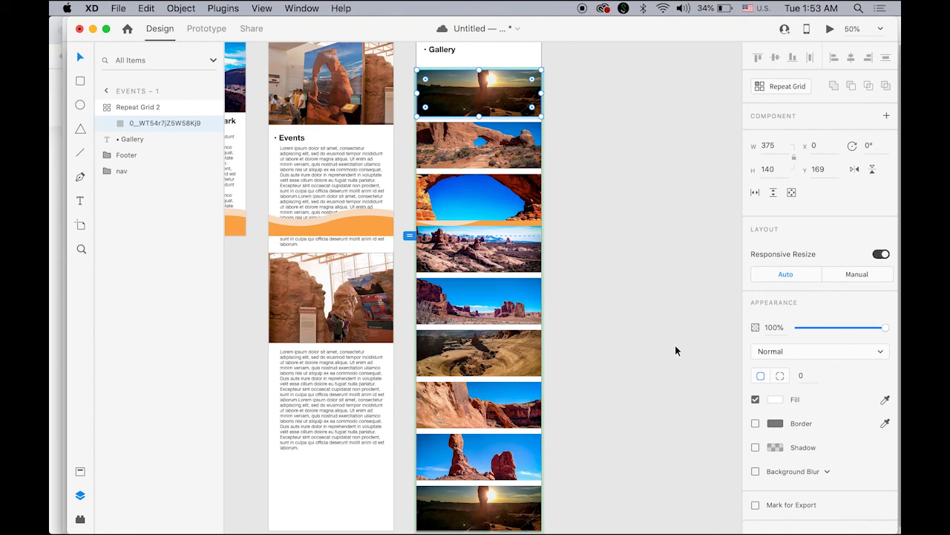
pyautogui.click(121, 171)
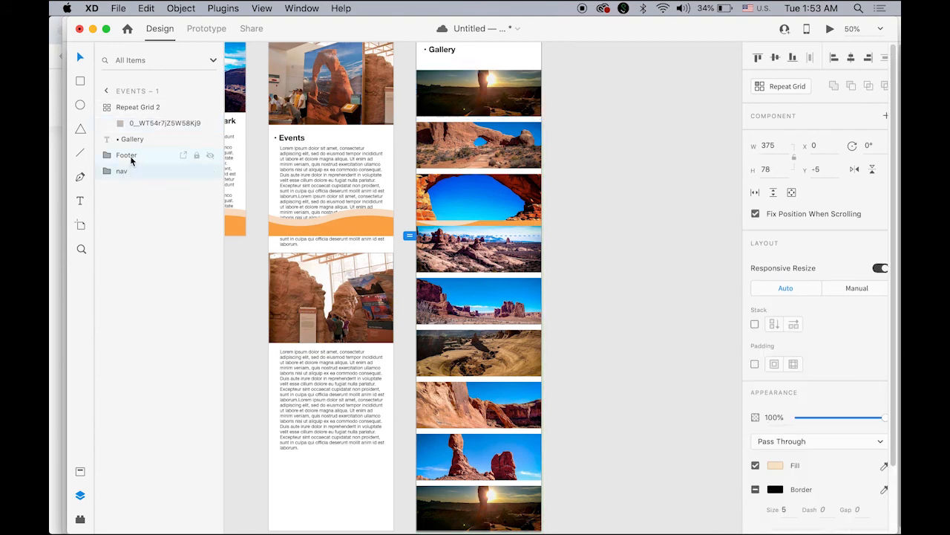
pyautogui.keyDown('shift'); pyautogui.click(109, 159); pyautogui.keyUp('shift')
pyautogui.moveTo(109, 159)
pyautogui.mouseDown()
pyautogui.moveTo(110, 106)
pyautogui.moveTo(122, 106)
pyautogui.mouseUp()
pyautogui.click(636, 245)
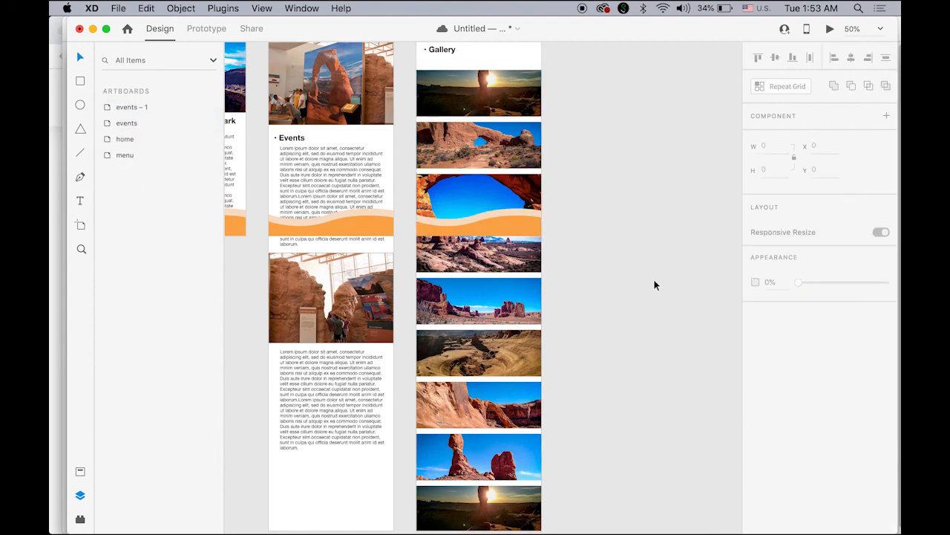
pyautogui.moveTo(620, 292); pyautogui.dragTo(631, 380)
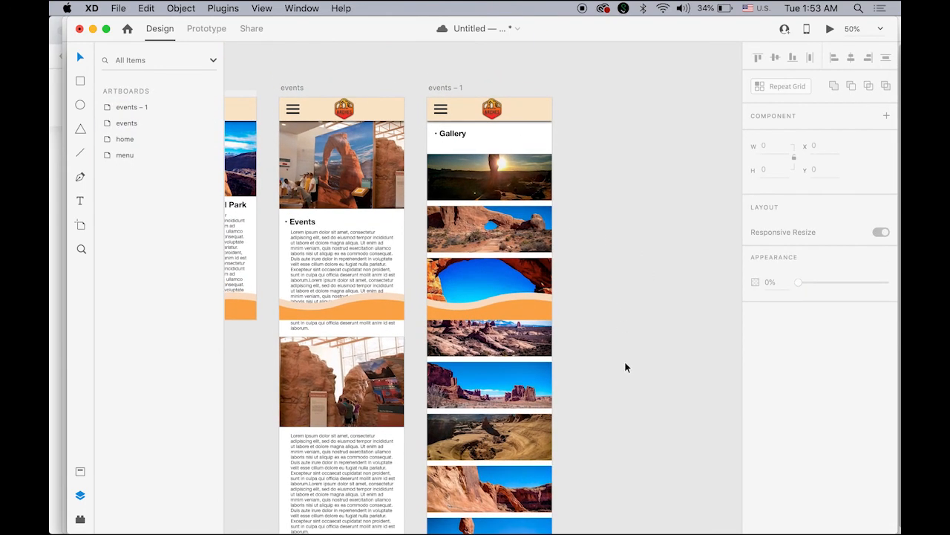
pyautogui.click(527, 111)
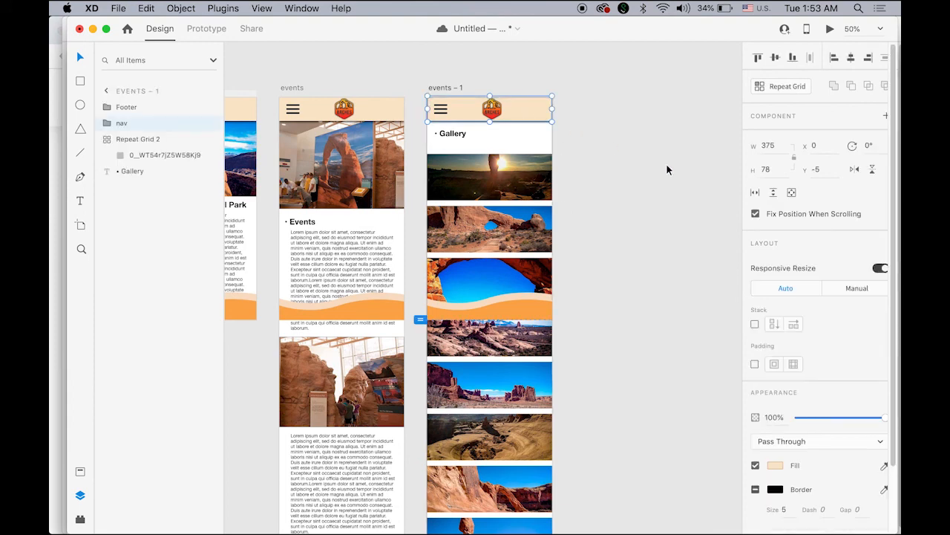
pyautogui.click(530, 300)
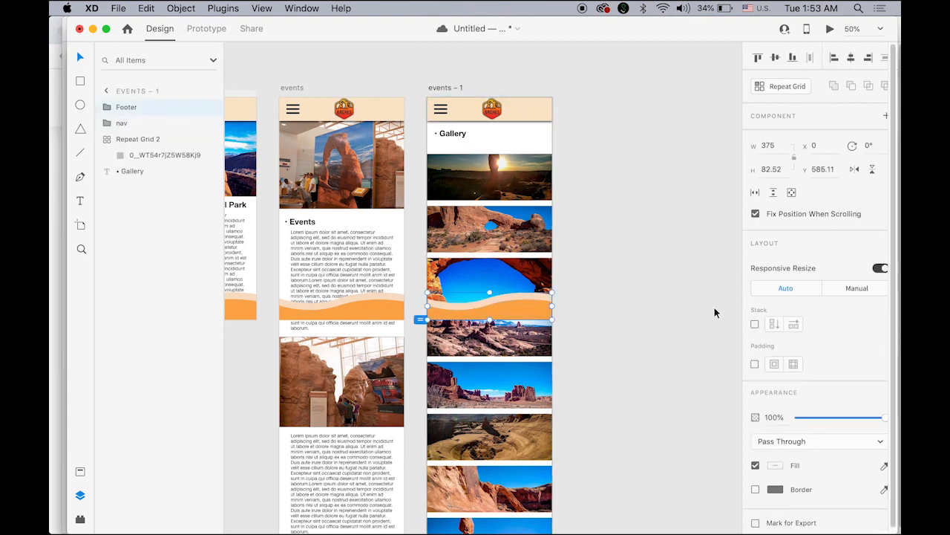
# In Prototype mode, link the menu artboard's Gallery item to the events – 1 artboard with a tap transition
pyautogui.click(712, 313)
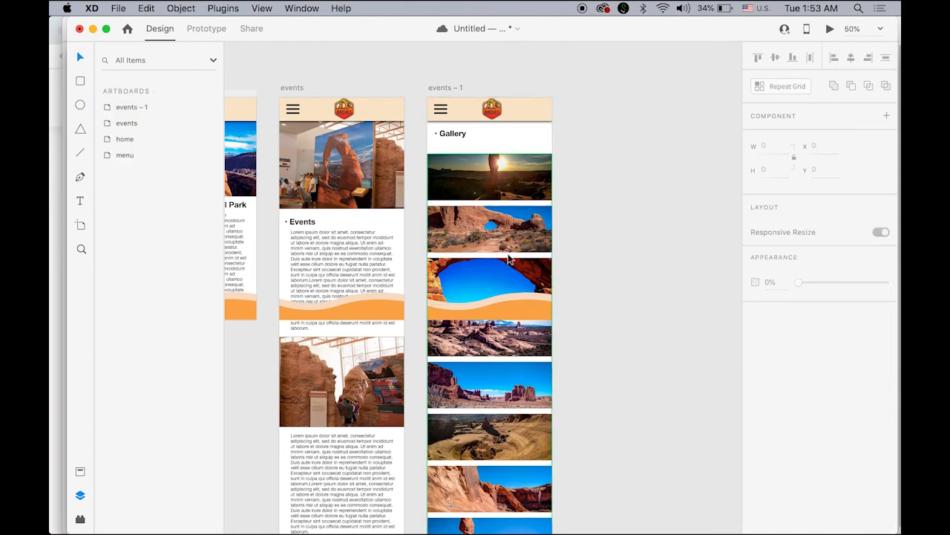
pyautogui.hscroll(-5, 569, 208)
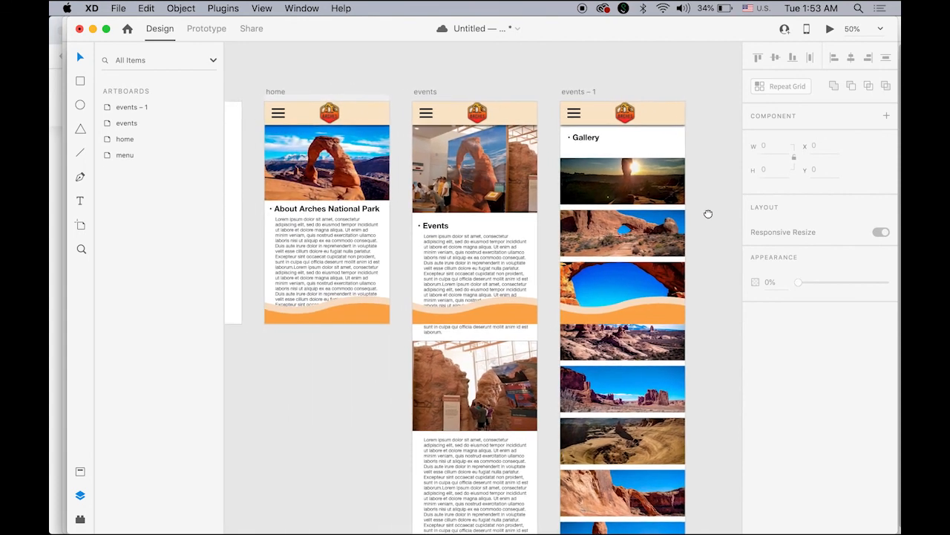
pyautogui.click(204, 29)
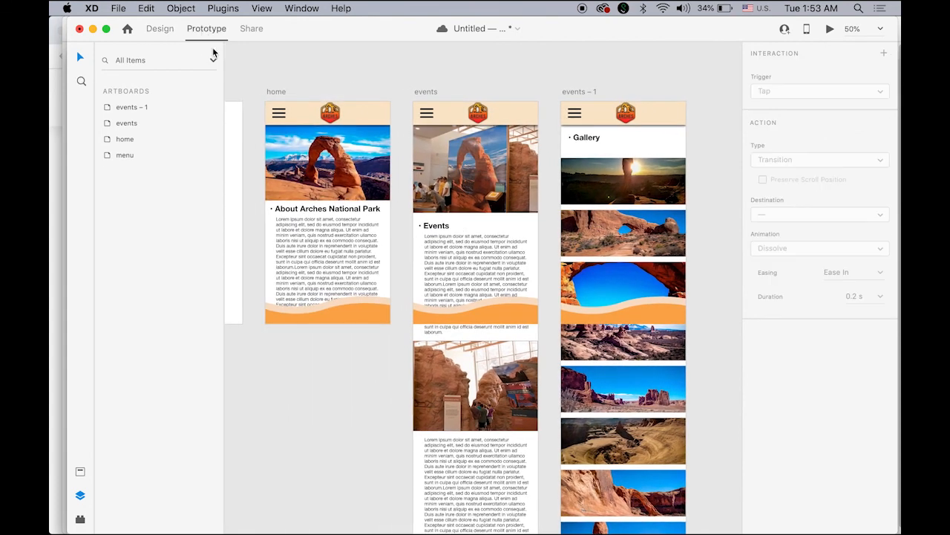
pyautogui.hscroll(-3, 372, 82)
pyautogui.click(259, 244)
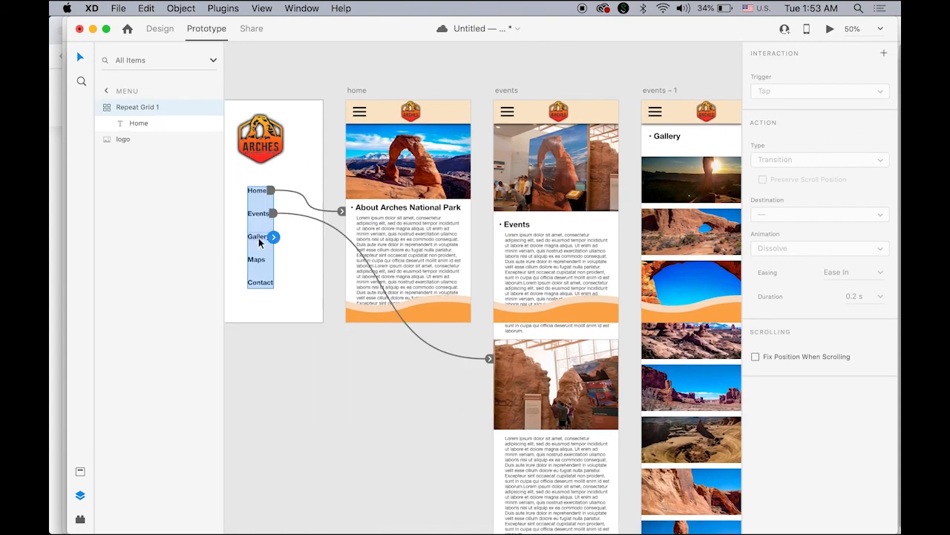
pyautogui.doubleClick(259, 240)
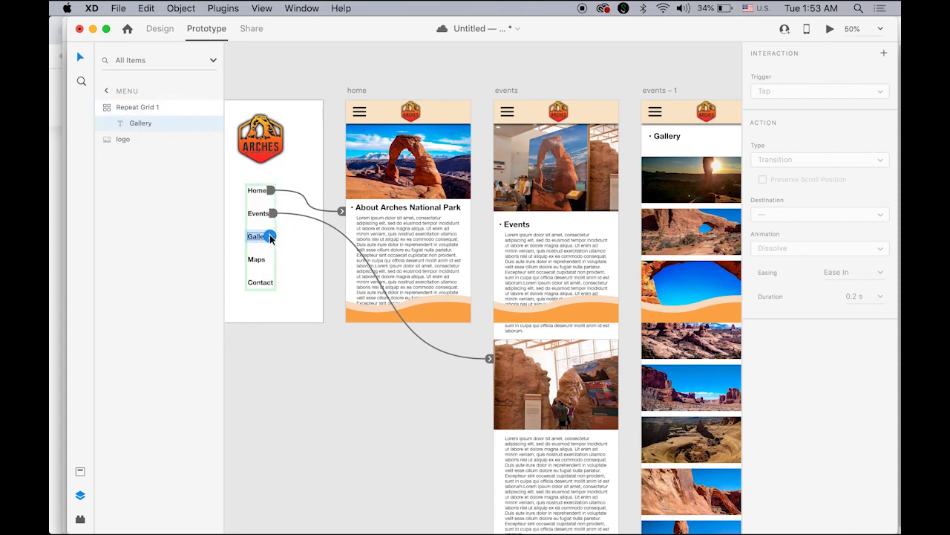
pyautogui.moveTo(271, 237); pyautogui.dragTo(650, 279)
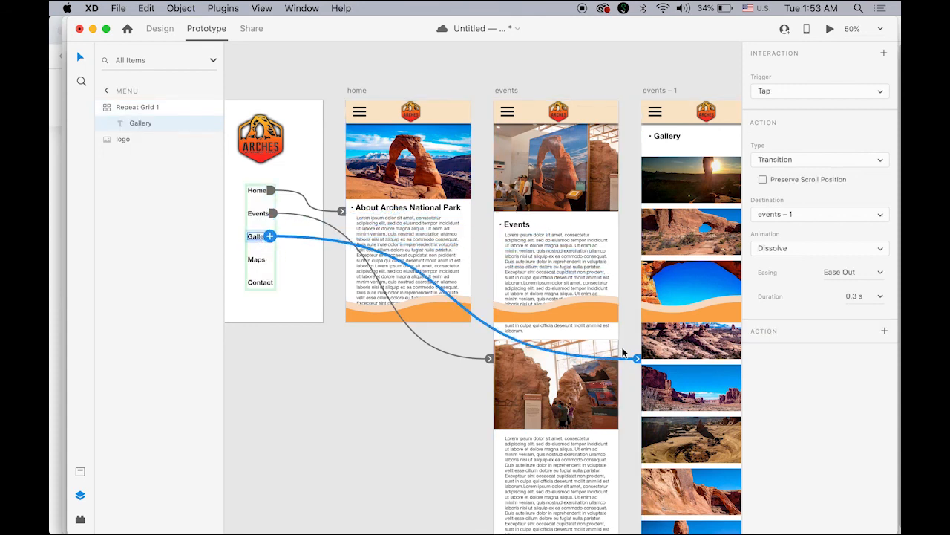
# Link the hamburger icon in the events – 1 artboard's nav group back to the menu artboard
pyautogui.click(656, 115)
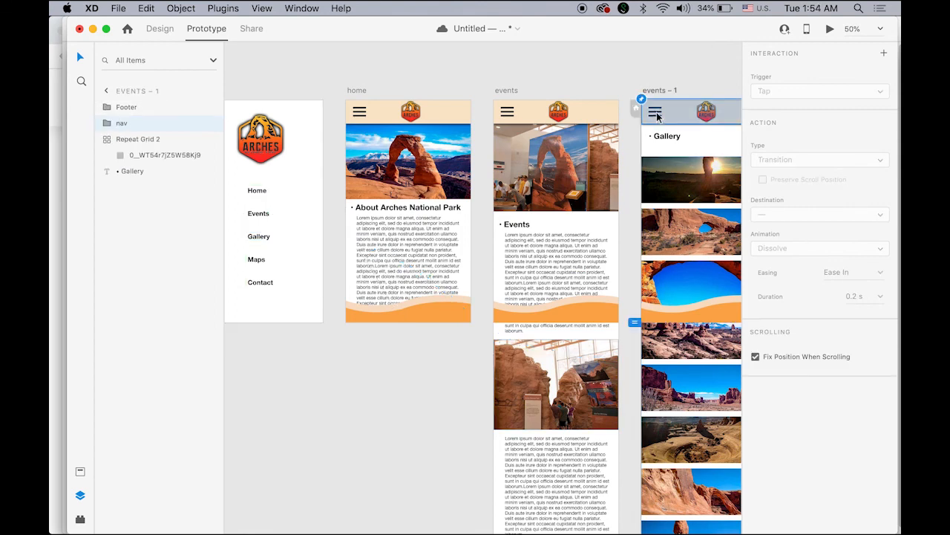
pyautogui.doubleClick(657, 115)
pyautogui.moveTo(660, 113); pyautogui.dragTo(304, 212)
pyautogui.click(395, 55)
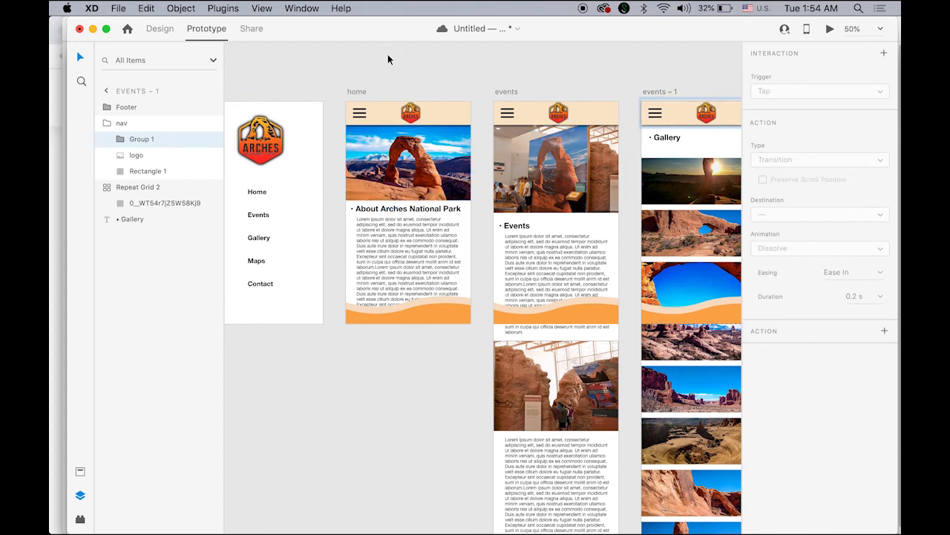
# Preview the prototype: open Gallery from the menu, scroll through its photos, return to the menu and close the preview
pyautogui.click(830, 30)
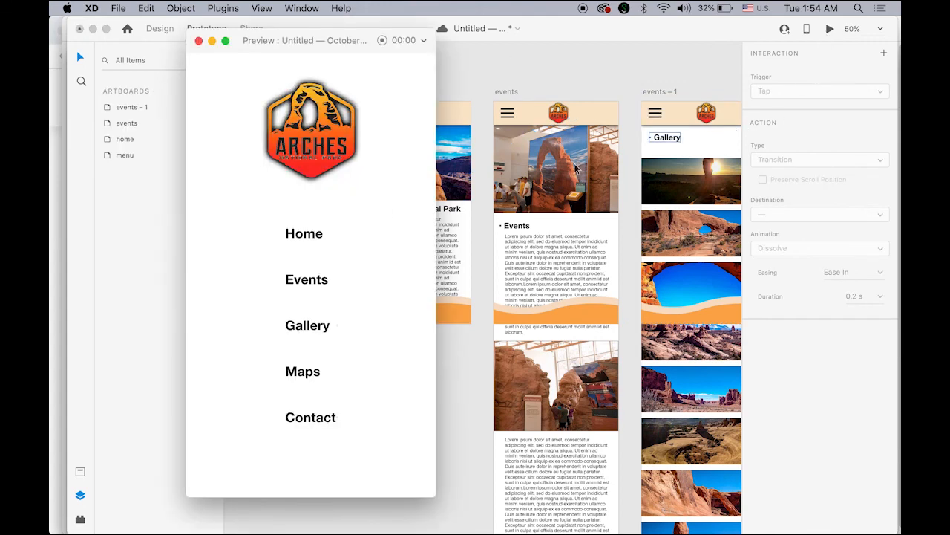
pyautogui.click(307, 326)
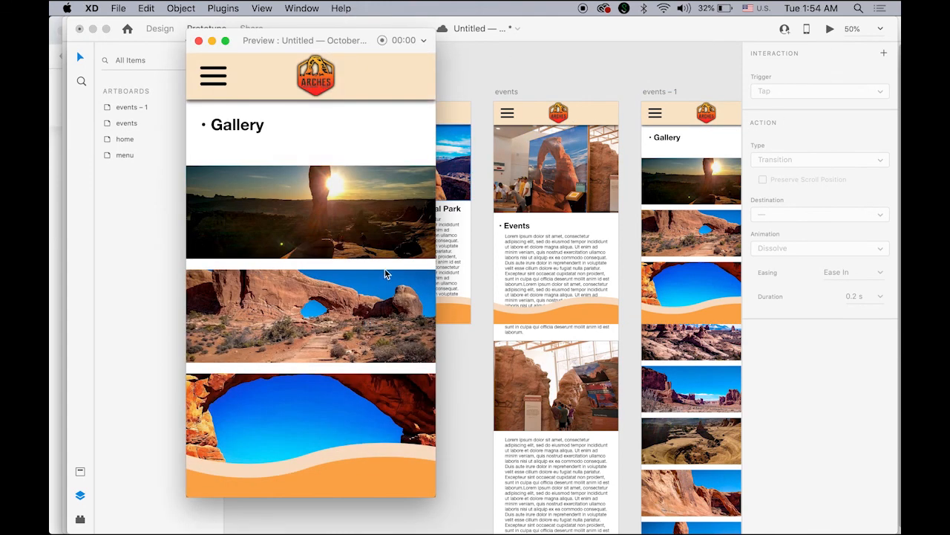
pyautogui.scroll(-10, 386, 274)
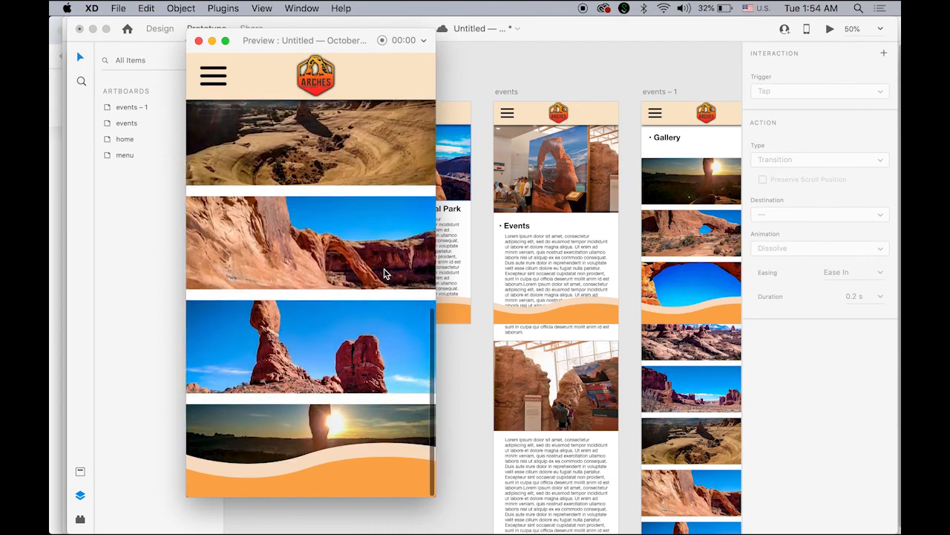
pyautogui.scroll(10, 386, 274)
pyautogui.scroll(-4, 385, 274)
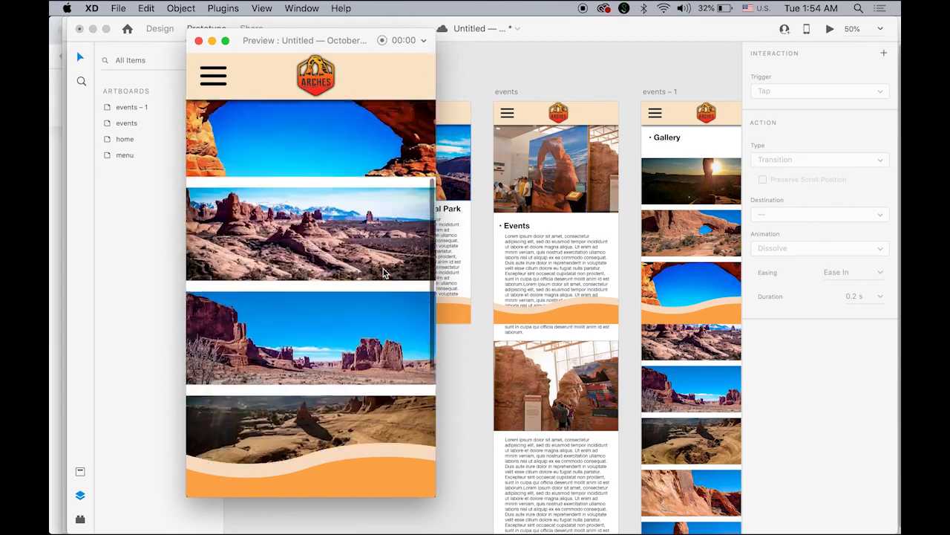
pyautogui.scroll(5, 386, 274)
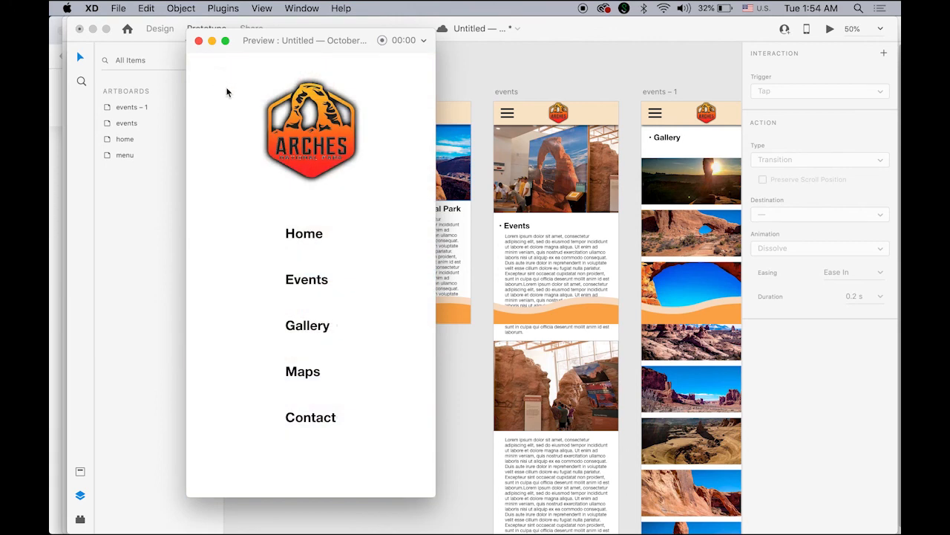
pyautogui.click(198, 40)
# In Design mode, duplicate the events – 1 gallery artboard and place the copy just beside the original
pyautogui.moveTo(605, 244); pyautogui.dragTo(422, 208)
pyautogui.moveTo(649, 307); pyautogui.dragTo(550, 311)
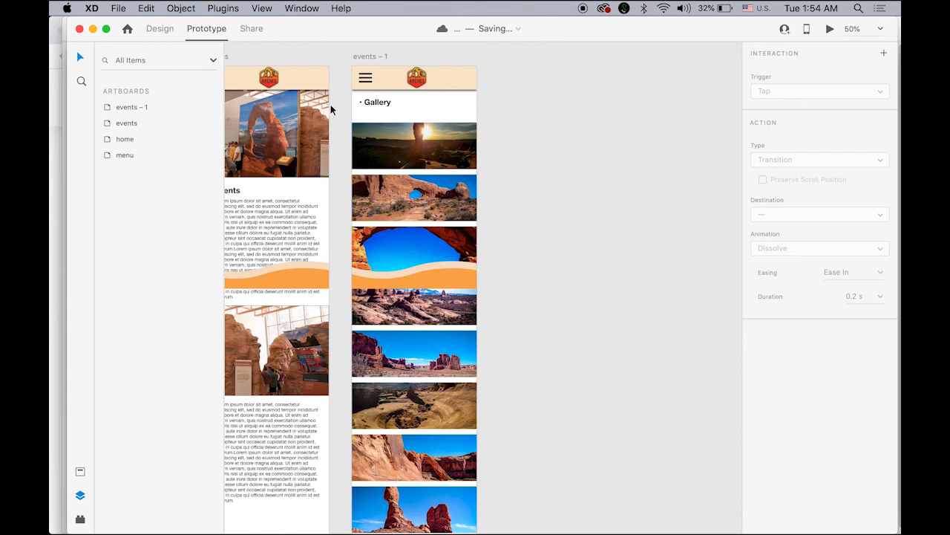
pyautogui.click(375, 58)
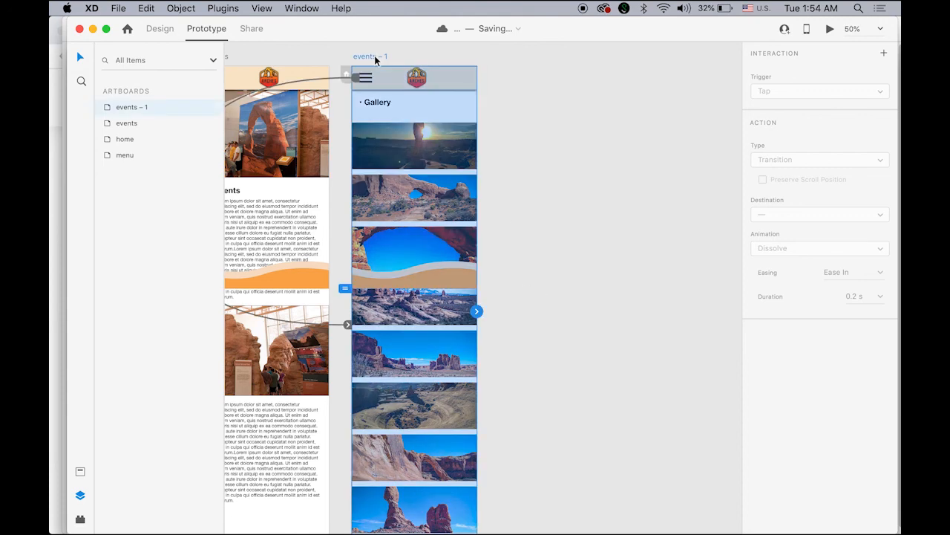
pyautogui.click(161, 29)
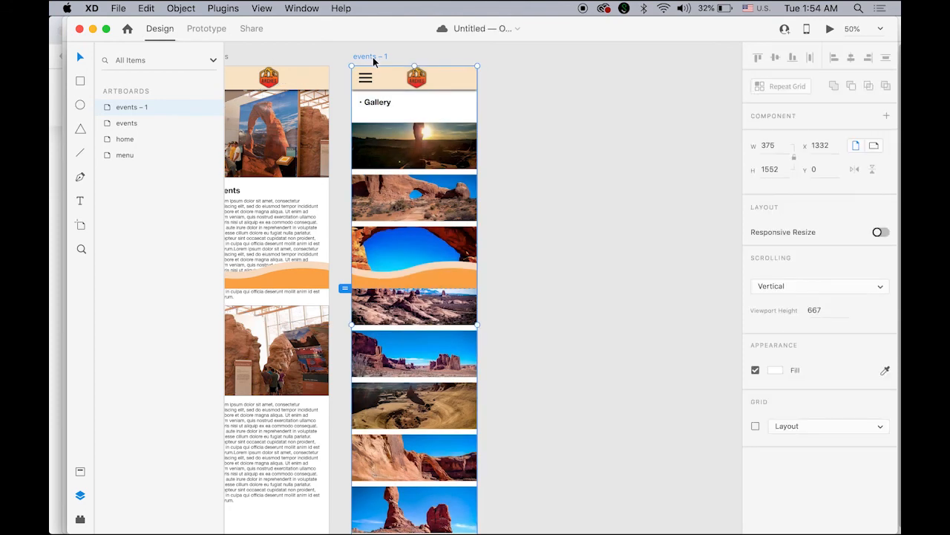
pyautogui.moveTo(373, 57); pyautogui.dragTo(520, 77)
pyautogui.click(674, 164)
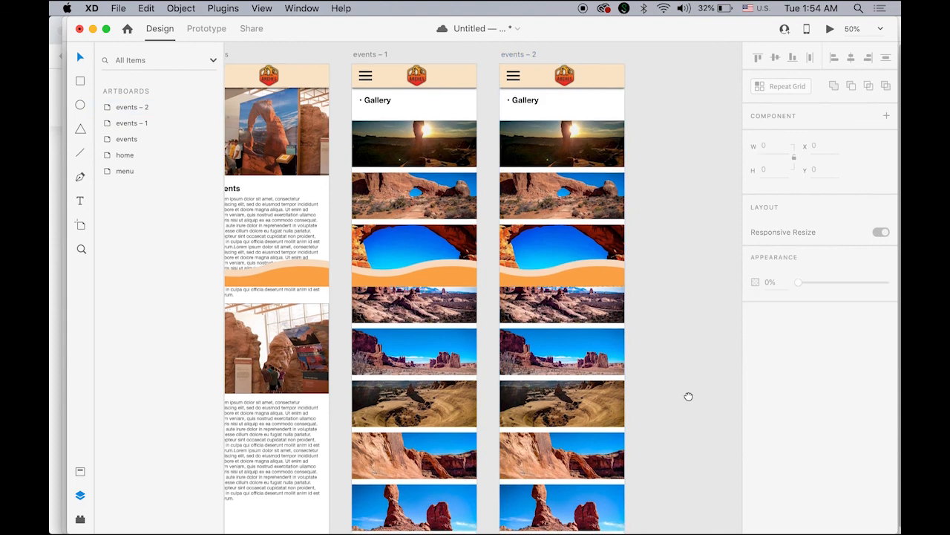
# Delete the repeat grid of photos from the events – 2 artboard
pyautogui.scroll(-3, 668, 388)
pyautogui.click(554, 486)
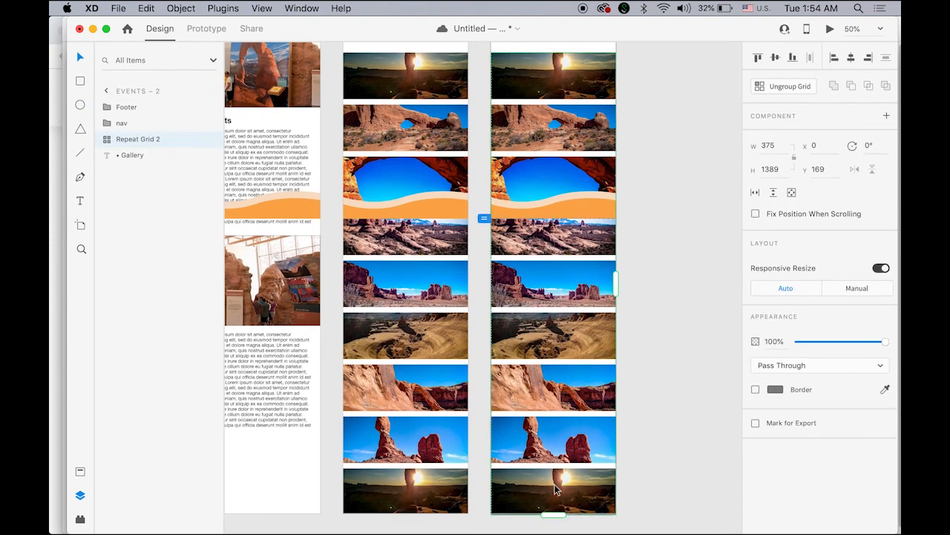
pyautogui.press('Delete')
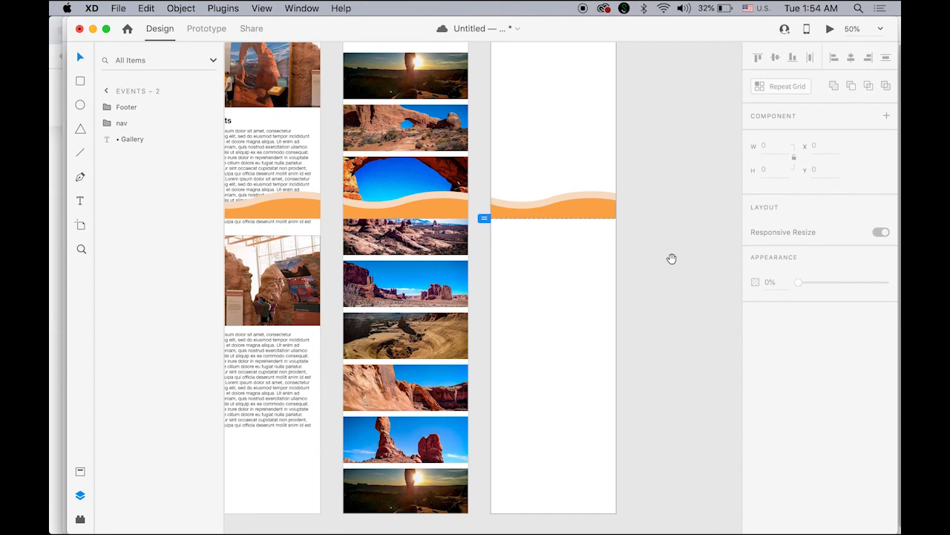
# Shorten the events – 2 artboard to a height of 666 so it ends at the bottom of the orange footer
pyautogui.scroll(3, 670, 259)
pyautogui.click(514, 71)
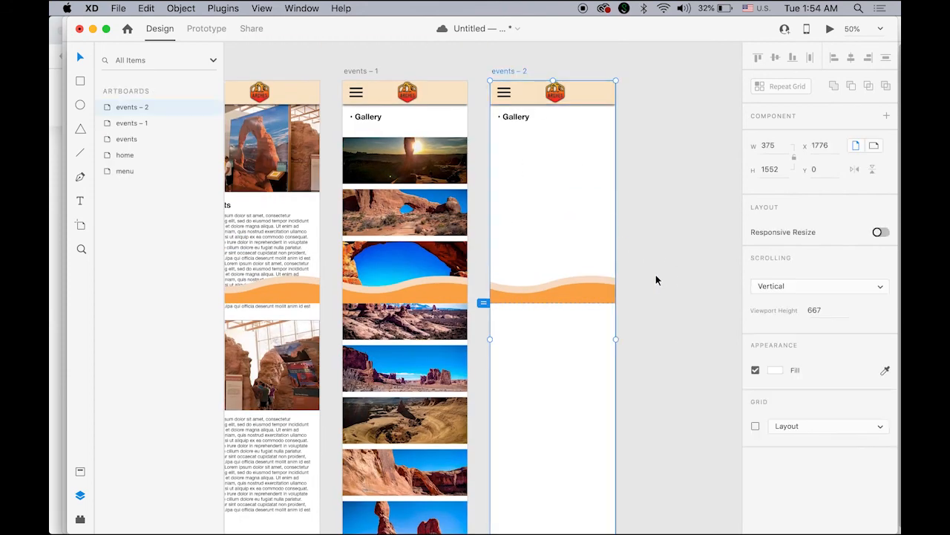
pyautogui.scroll(-3, 655, 275)
pyautogui.moveTo(540, 504); pyautogui.dragTo(541, 209)
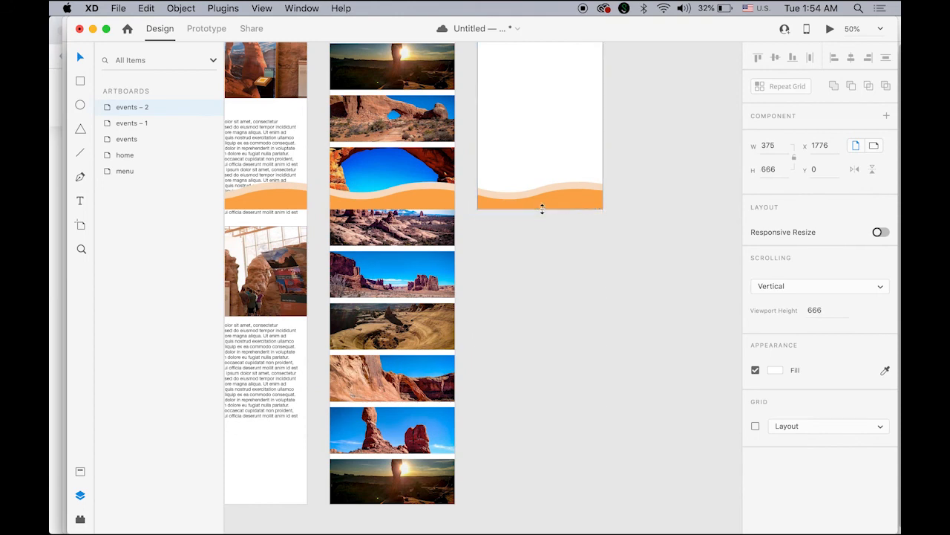
pyautogui.moveTo(557, 260); pyautogui.dragTo(571, 382)
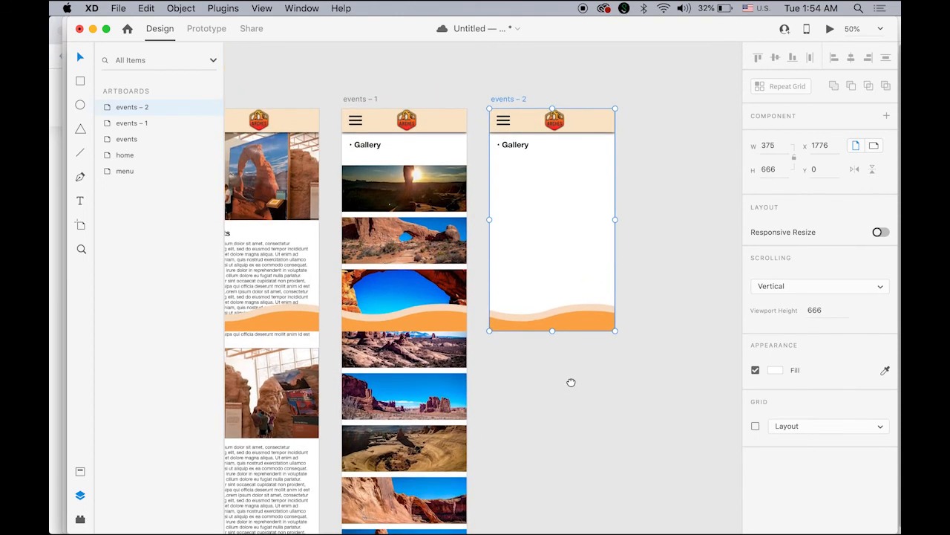
pyautogui.click(632, 421)
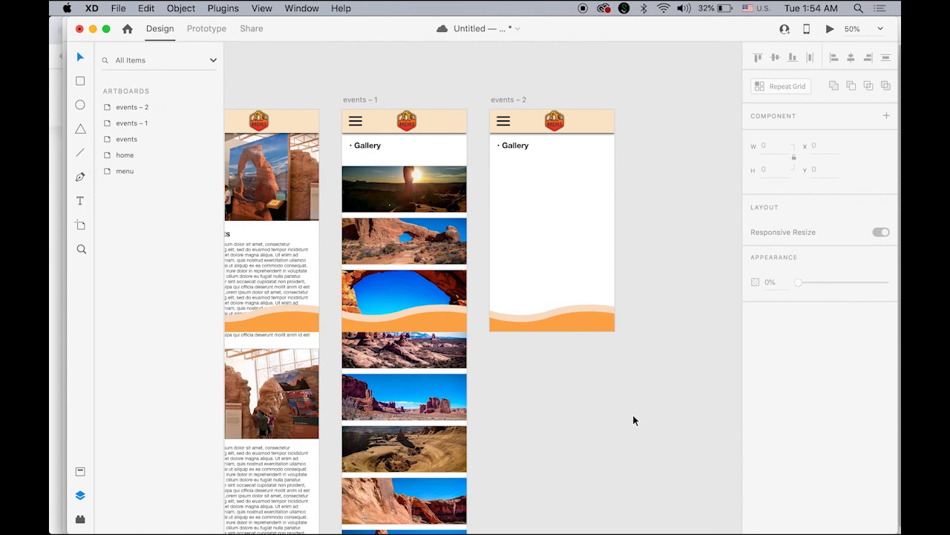
# Check the ArchesNP_app reference, and draw a borderless 375 by 384 rectangle across the events – 2 artboard below the Gallery heading
pyautogui.click(301, 9)
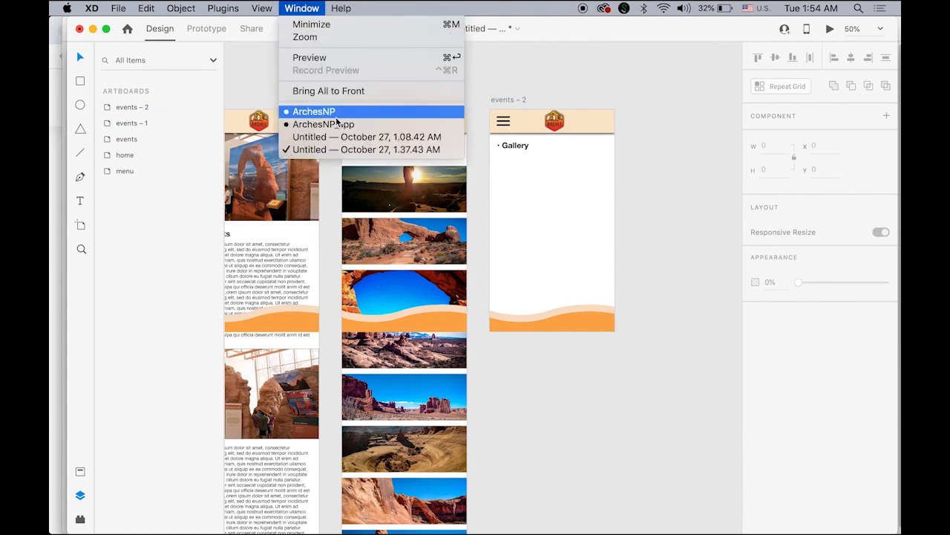
pyautogui.click(338, 125)
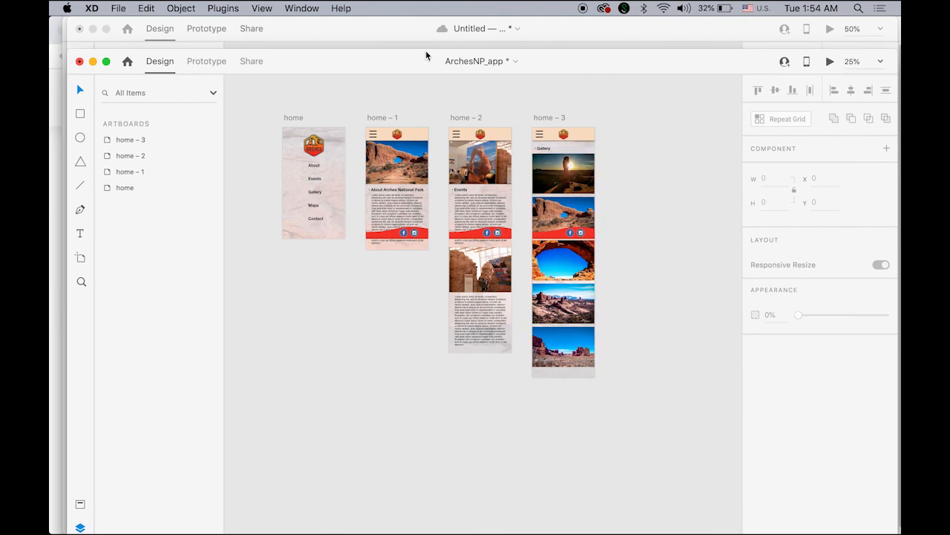
pyautogui.click(390, 31)
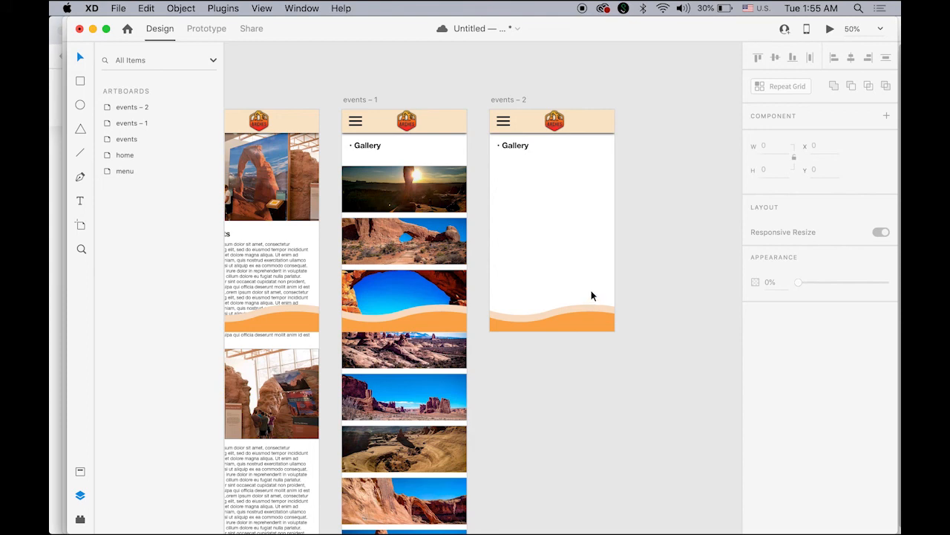
pyautogui.click(81, 80)
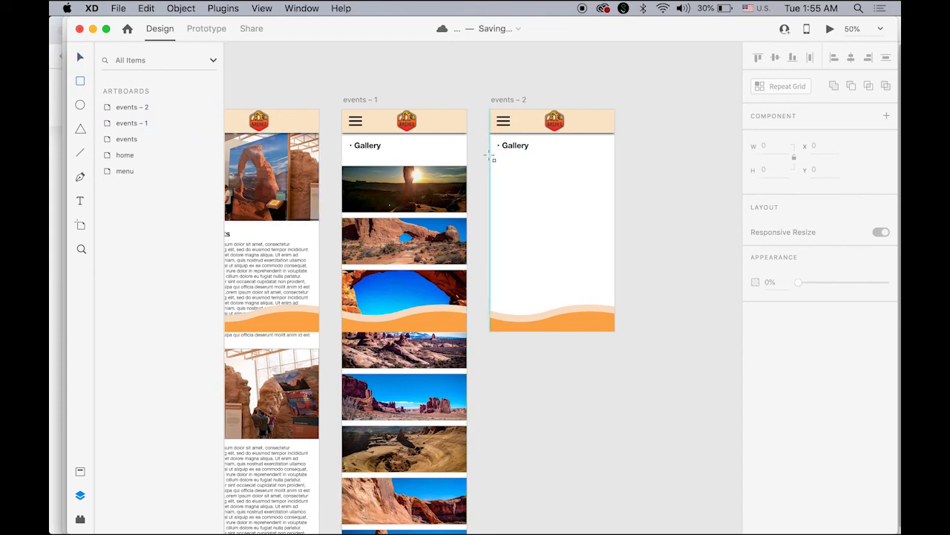
pyautogui.moveTo(491, 155); pyautogui.dragTo(614, 282)
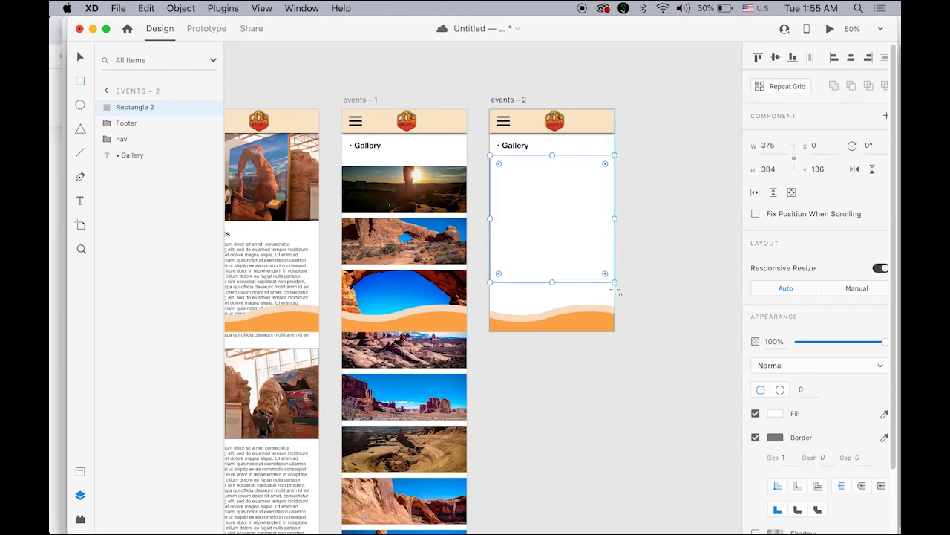
pyautogui.click(755, 437)
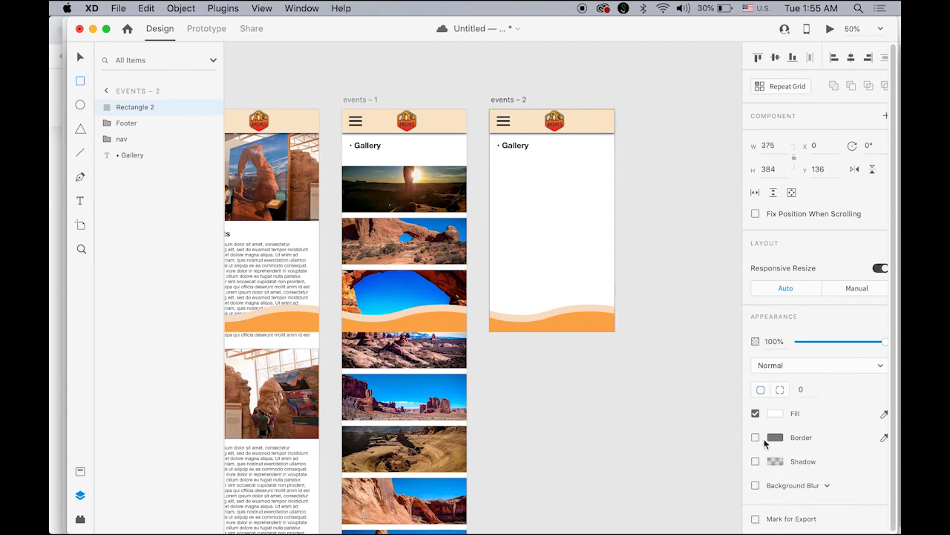
# Fill the new rectangle on the events – 2 artboard with 0__WT54r7jZ5W58Kj9.jpg from the images folder in Finder
pyautogui.moveTo(371, 525)
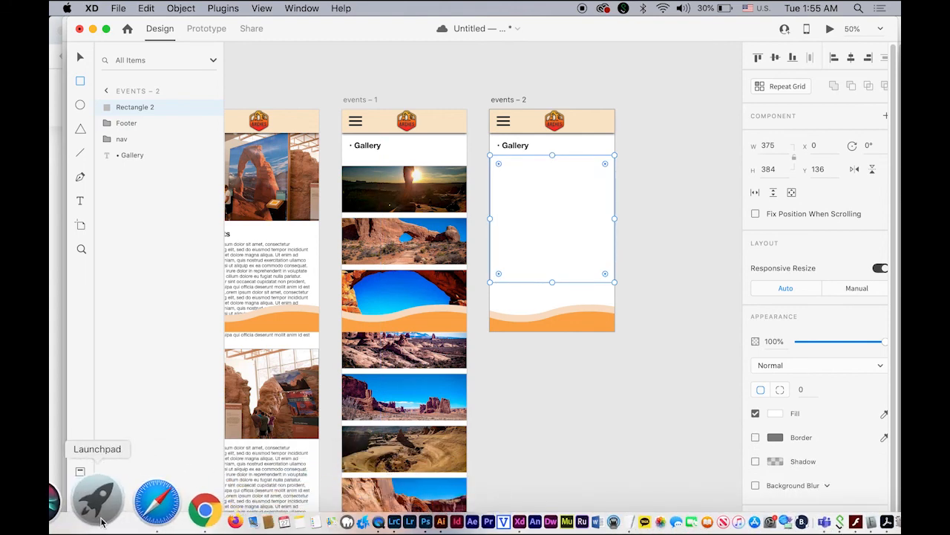
pyautogui.click(68, 504)
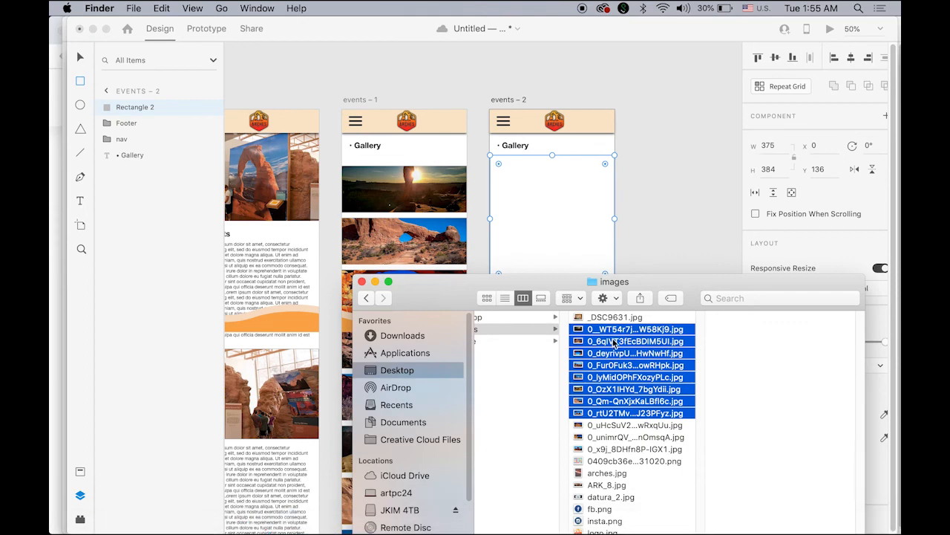
pyautogui.click(638, 320)
pyautogui.click(599, 329)
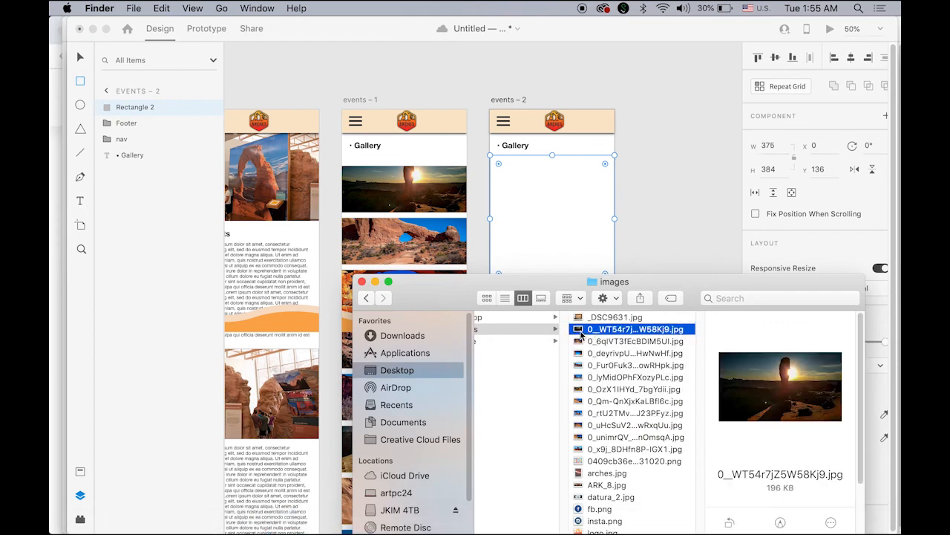
pyautogui.moveTo(577, 327); pyautogui.dragTo(550, 239)
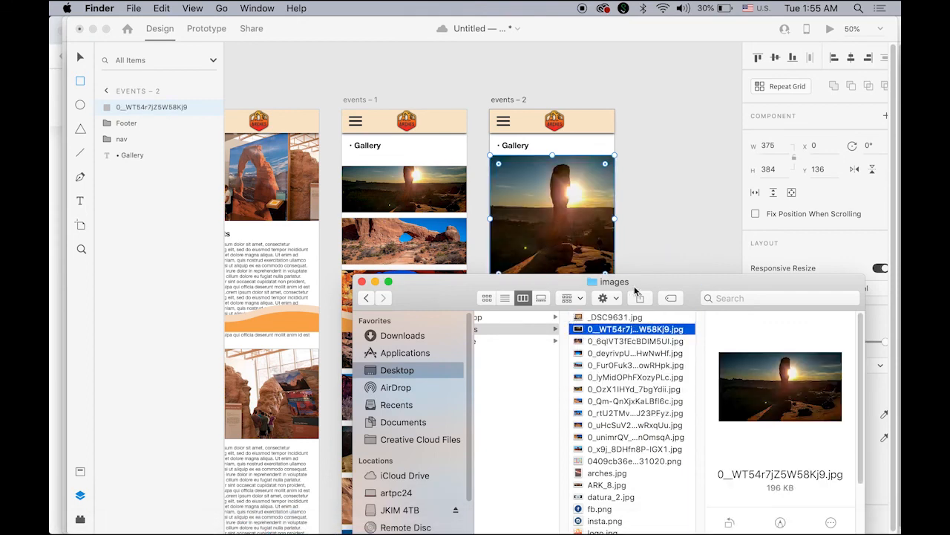
pyautogui.click(671, 236)
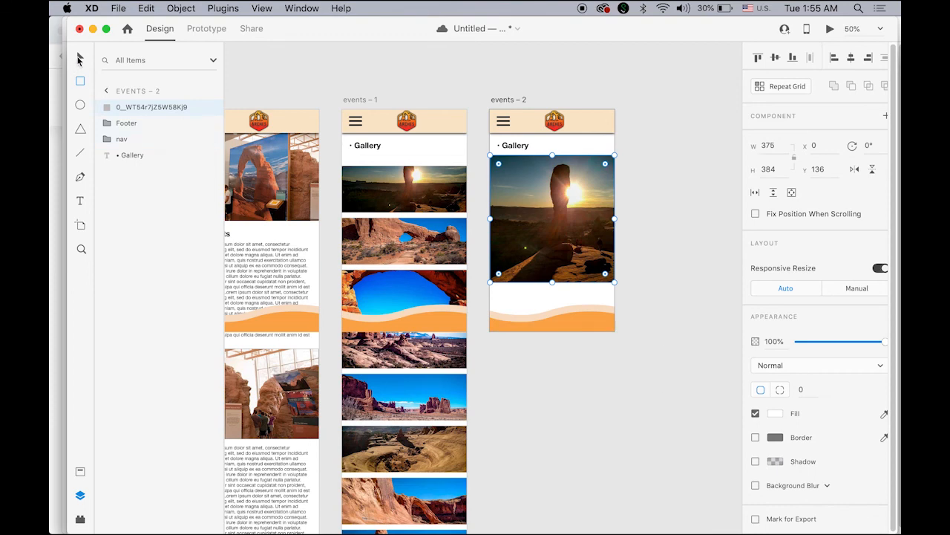
pyautogui.click(592, 404)
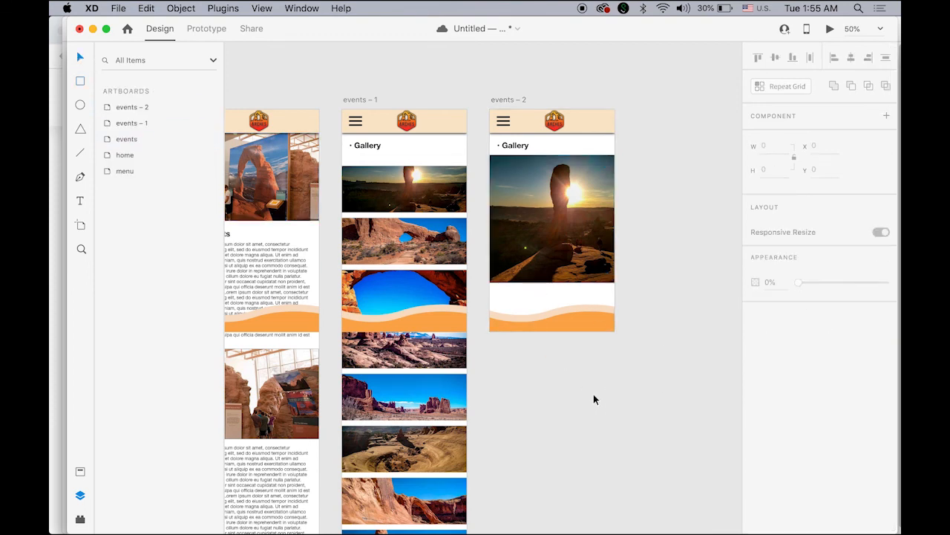
# Move the Footer and nav groups above the photo in the layer order of the events – 2 artboard
pyautogui.click(534, 215)
pyautogui.click(128, 142)
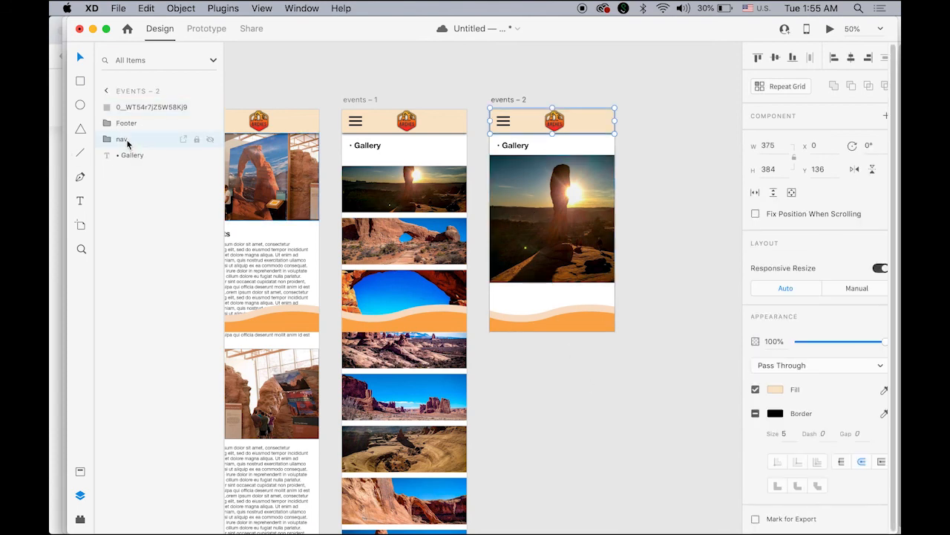
pyautogui.keyDown('shift'); pyautogui.click(128, 124); pyautogui.keyUp('shift')
pyautogui.moveTo(111, 131); pyautogui.dragTo(106, 102)
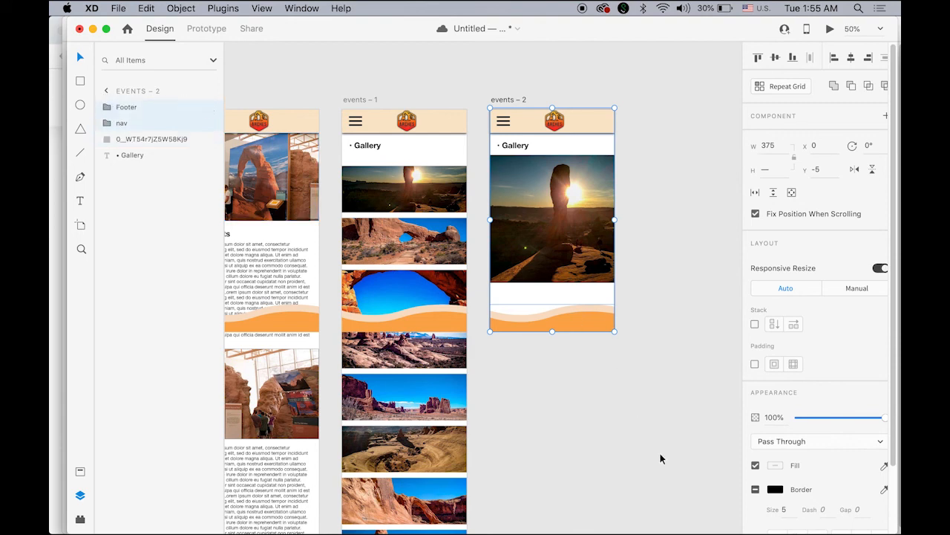
pyautogui.click(608, 464)
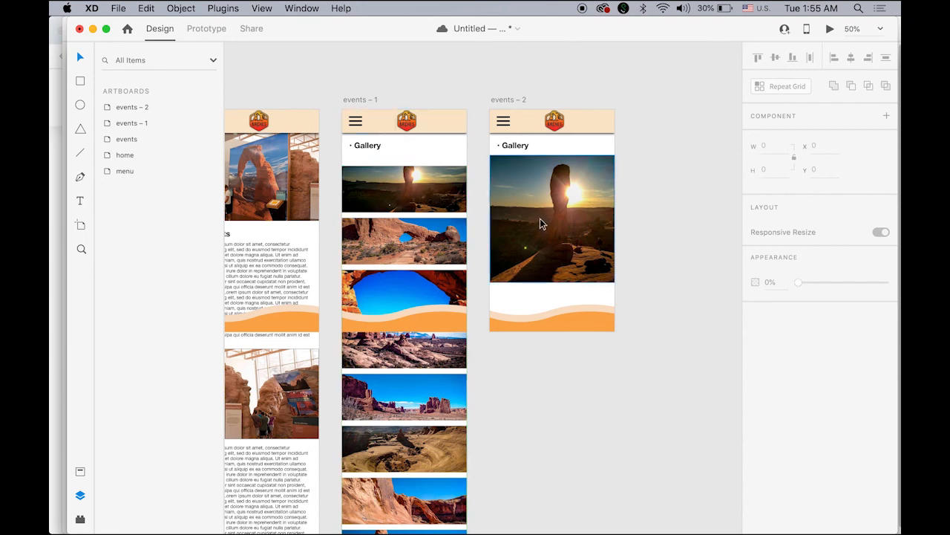
# Link the first photo in the events – 1 gallery grid to the events – 2 artboard with a Tap transition in Prototype mode
pyautogui.click(213, 34)
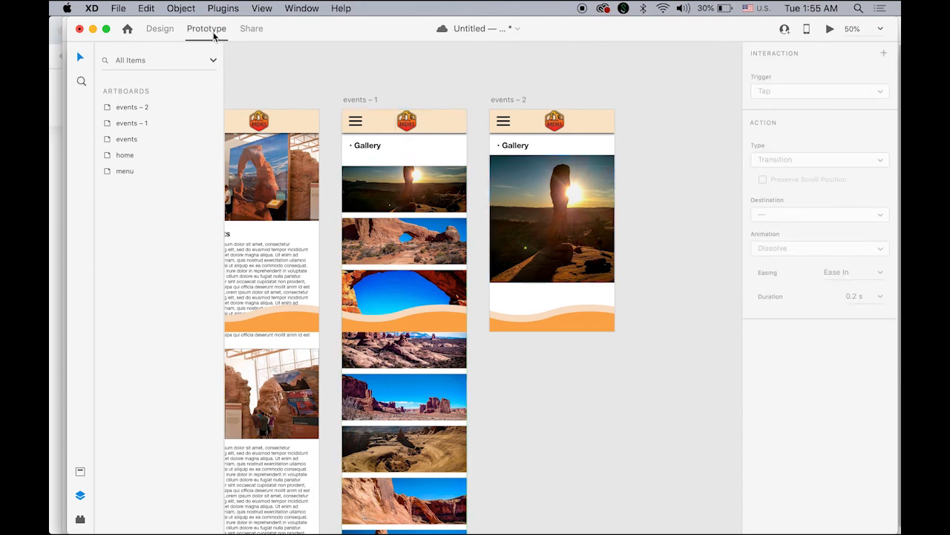
pyautogui.doubleClick(397, 190)
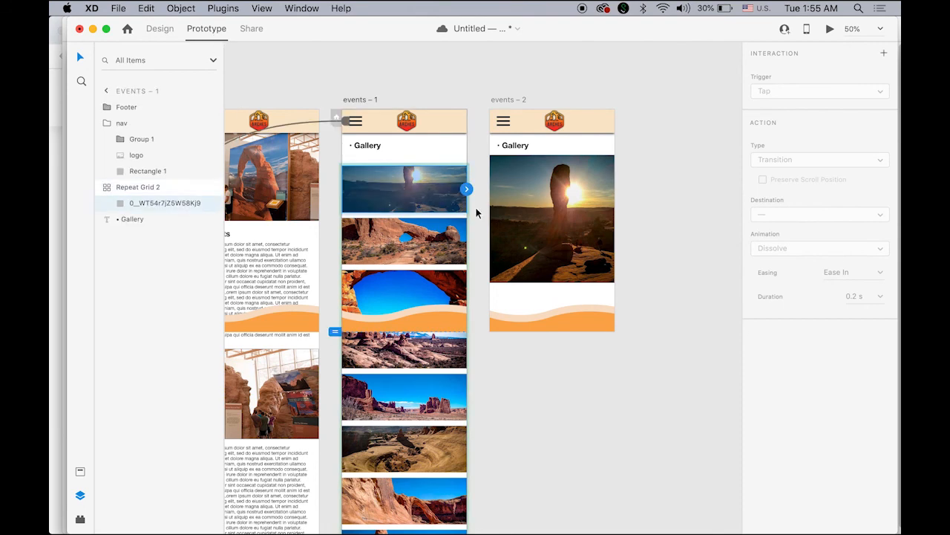
pyautogui.moveTo(466, 188); pyautogui.dragTo(496, 225)
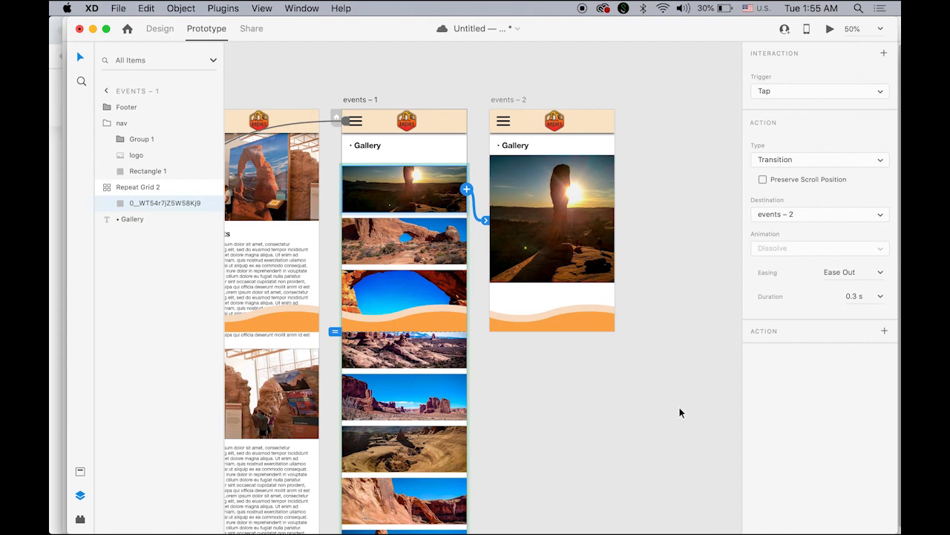
pyautogui.click(678, 409)
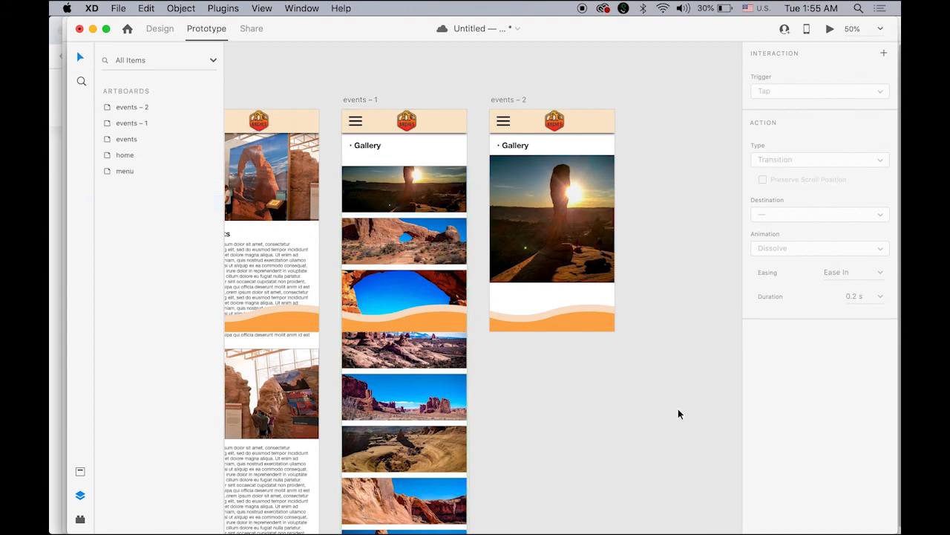
# Add the text "<<back to gallery" below the photo on the events – 2 artboard in Design mode, positioned at X 12, Y 530
pyautogui.press('z')
pyautogui.click(587, 293)
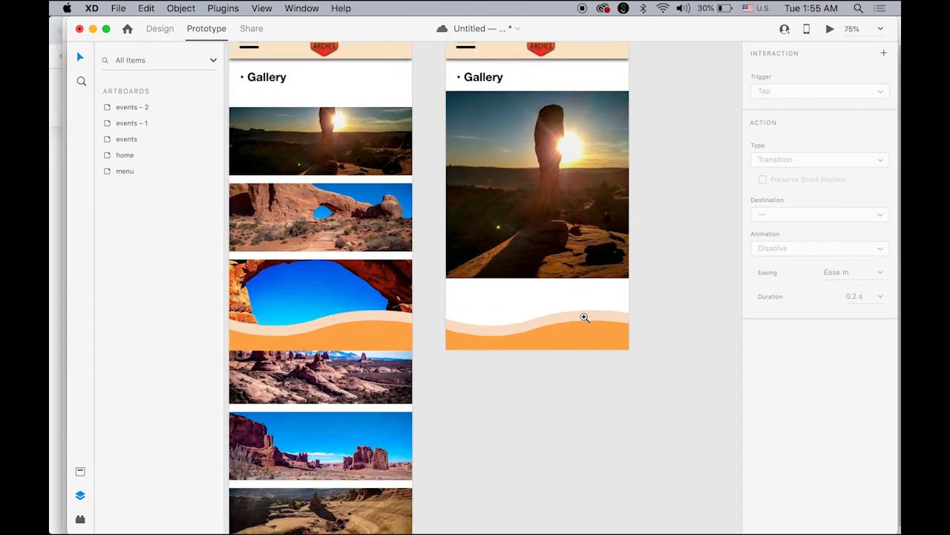
pyautogui.click(577, 300)
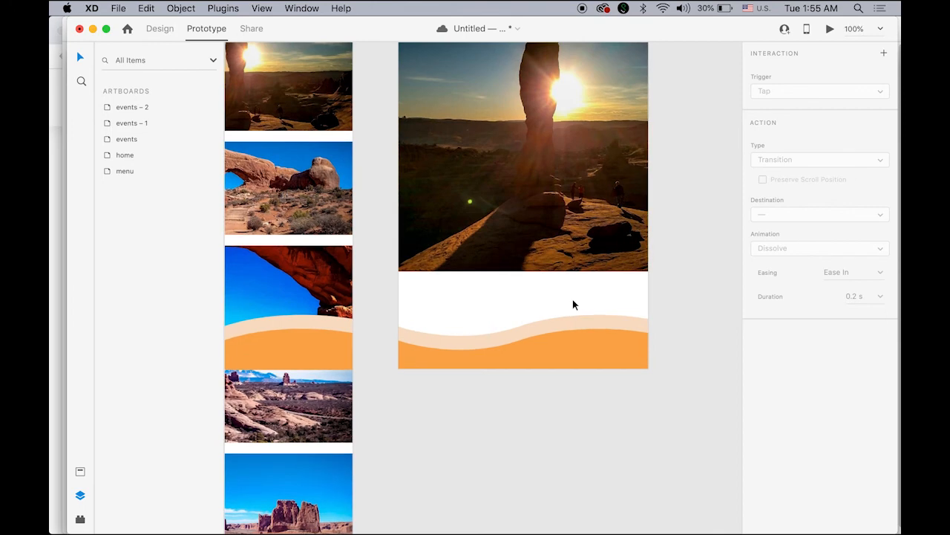
pyautogui.click(160, 30)
pyautogui.click(80, 201)
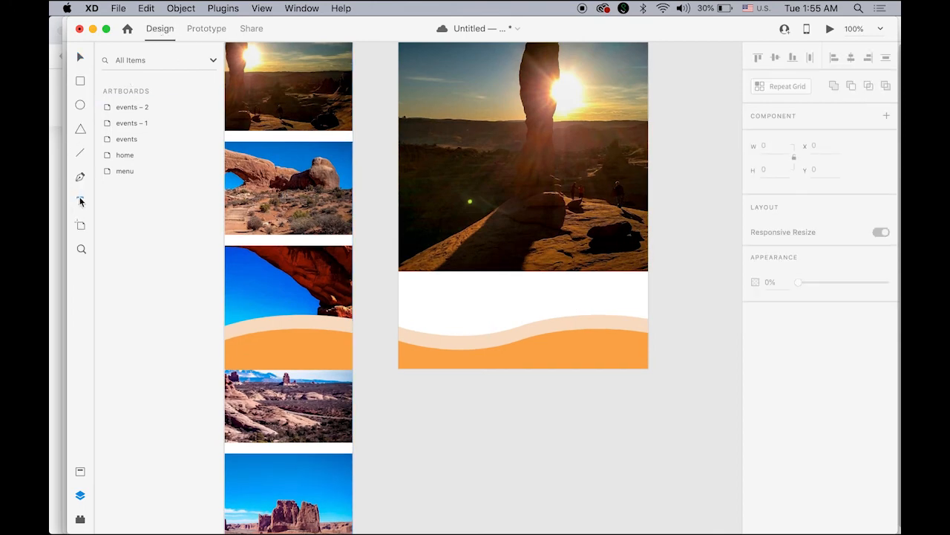
pyautogui.click(562, 283)
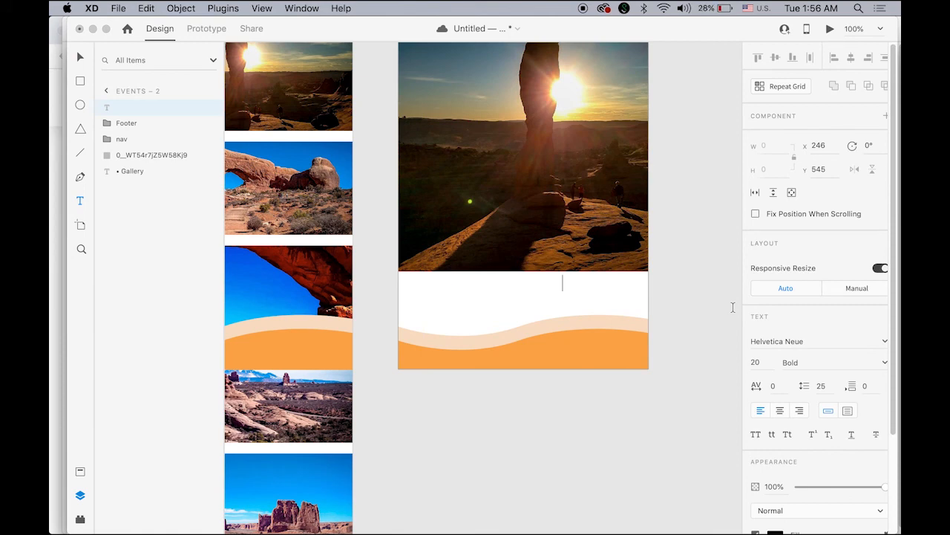
pyautogui.write('<<back to ')
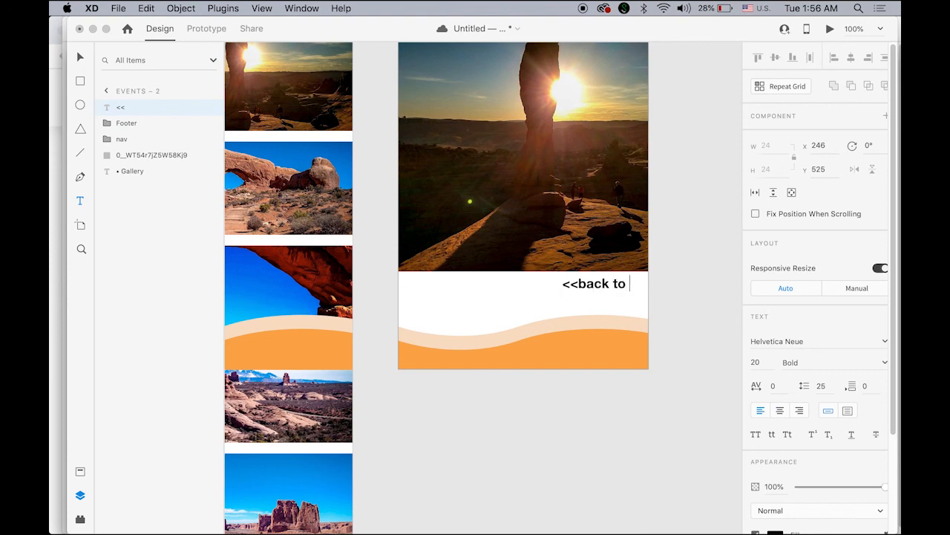
pyautogui.write('gallery')
pyautogui.click(81, 58)
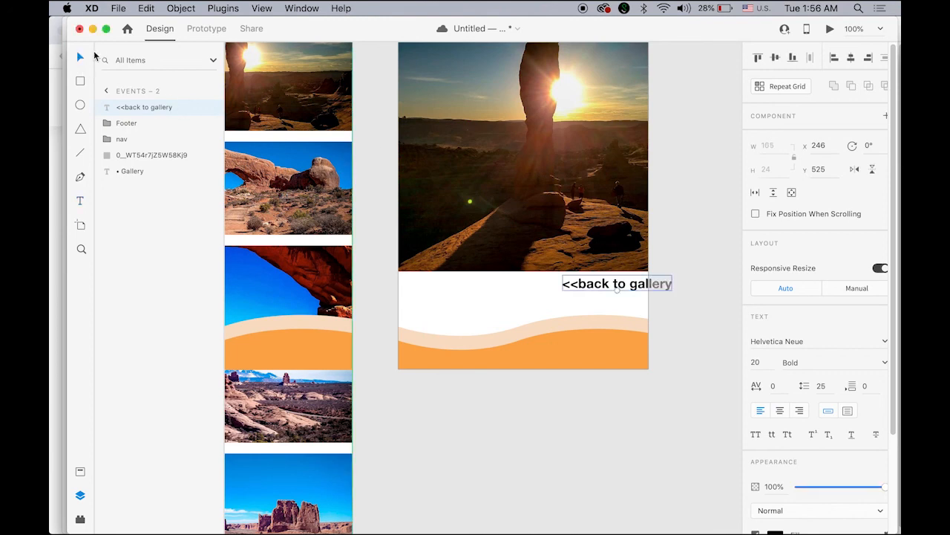
pyautogui.moveTo(598, 291); pyautogui.dragTo(443, 296)
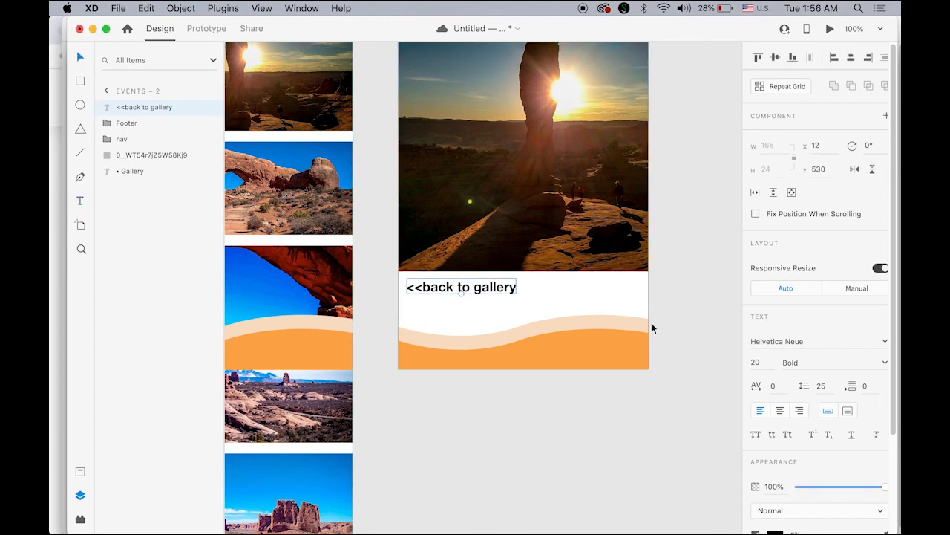
pyautogui.click(717, 339)
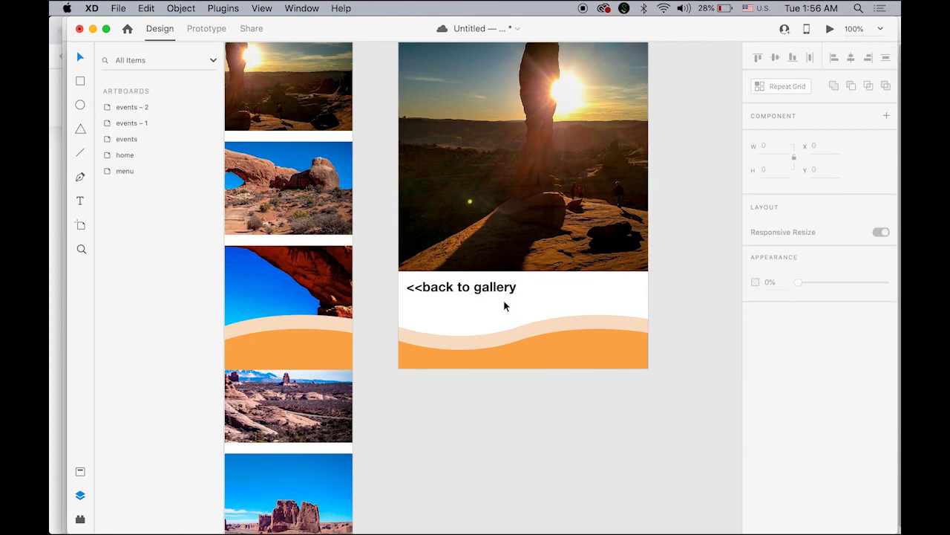
# Link the "<<back to gallery" text on events – 2 to the events – 1 artboard with a Tap transition in Prototype mode
pyautogui.scroll(-3, 484, 275)
pyautogui.keyDown('alt'); pyautogui.click(448, 293); pyautogui.keyUp('alt')
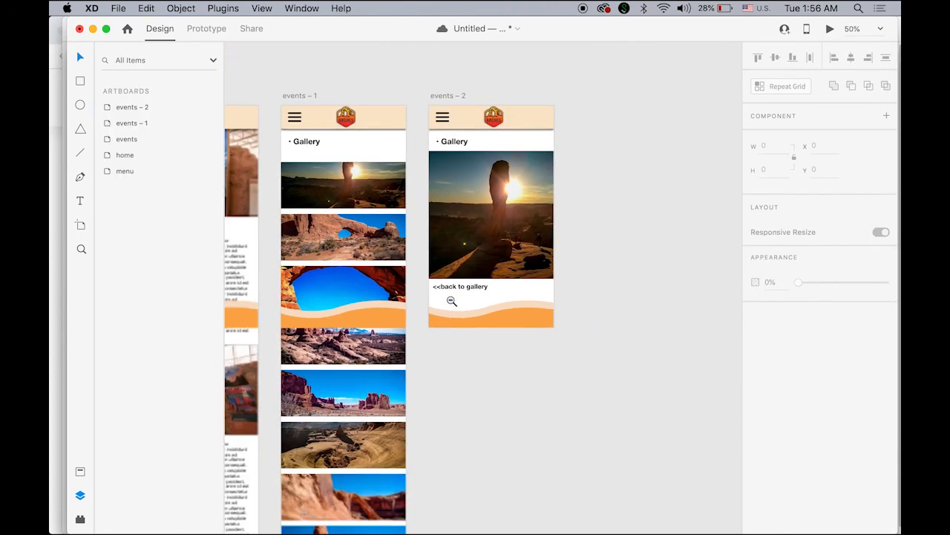
pyautogui.click(212, 29)
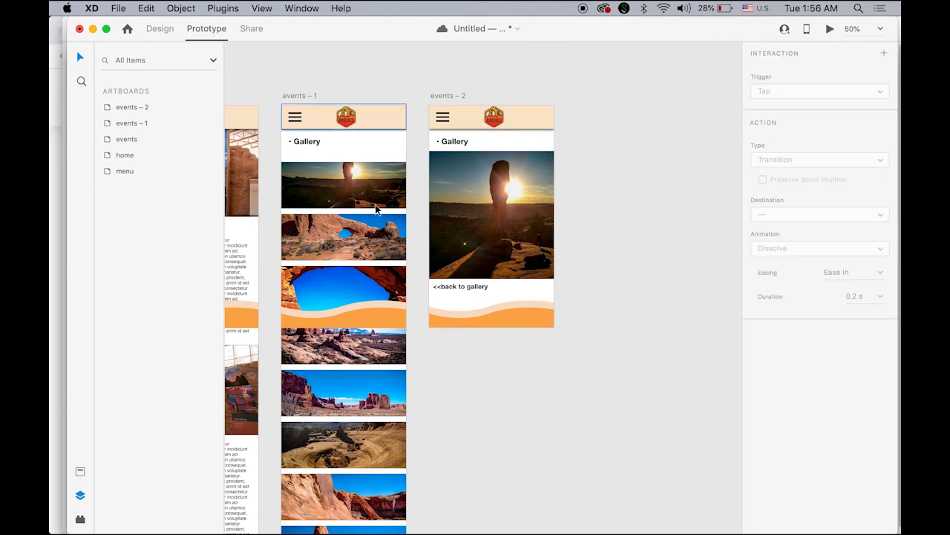
pyautogui.click(449, 286)
pyautogui.moveTo(487, 286); pyautogui.dragTo(389, 372)
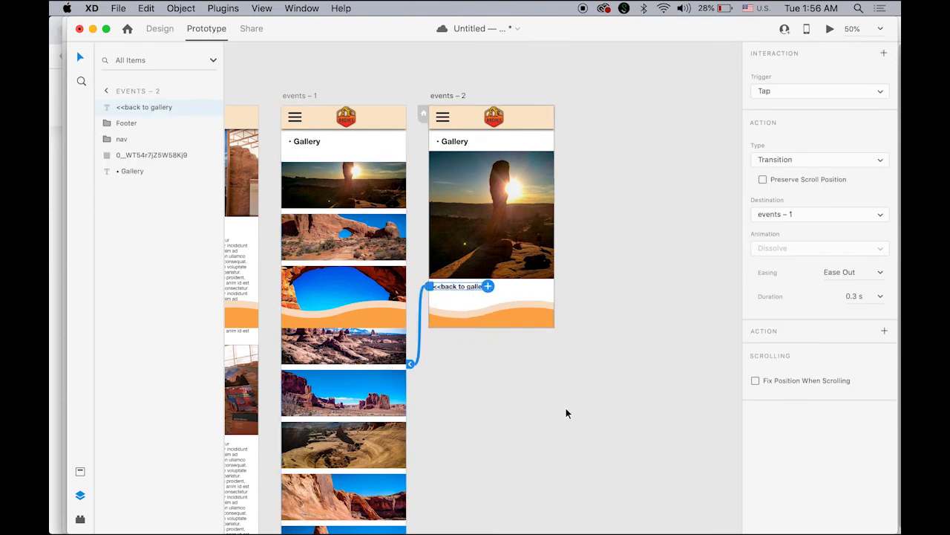
pyautogui.click(634, 443)
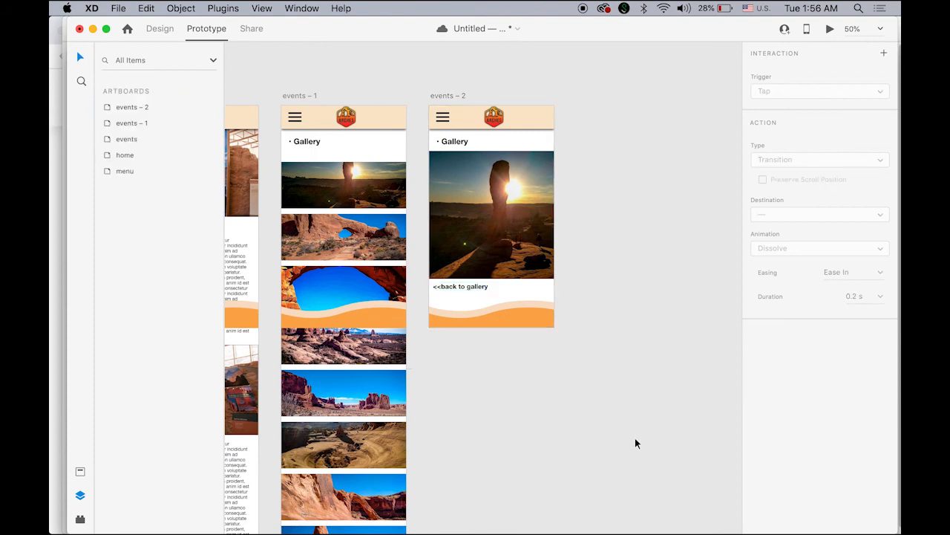
# Preview the prototype and test the Gallery menu item, the first photo, the back to gallery link and the hamburger icon, then close the preview
pyautogui.click(830, 28)
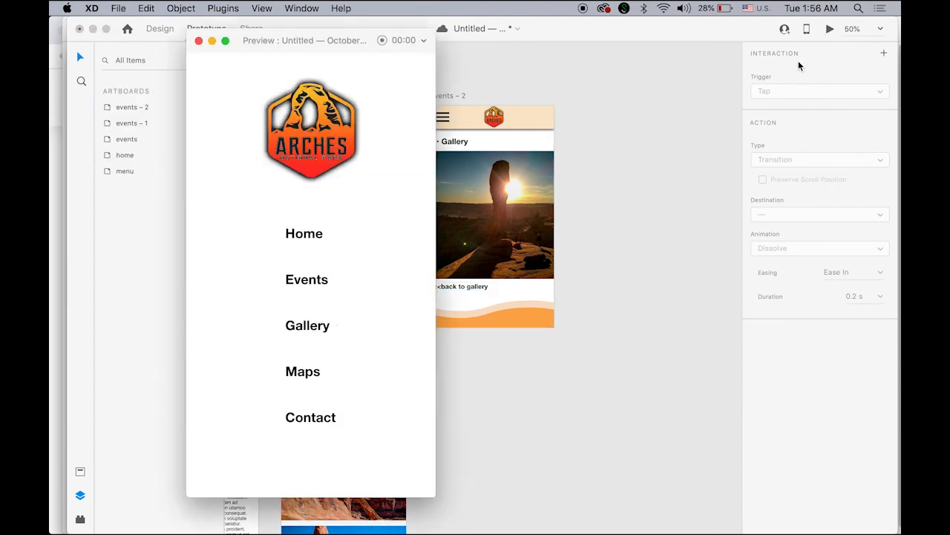
pyautogui.click(307, 327)
pyautogui.click(355, 210)
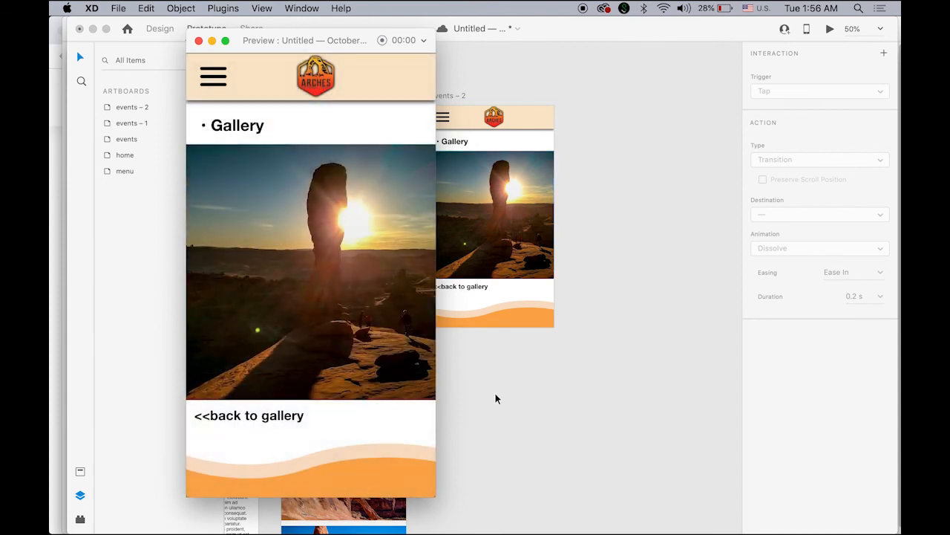
pyautogui.click(265, 418)
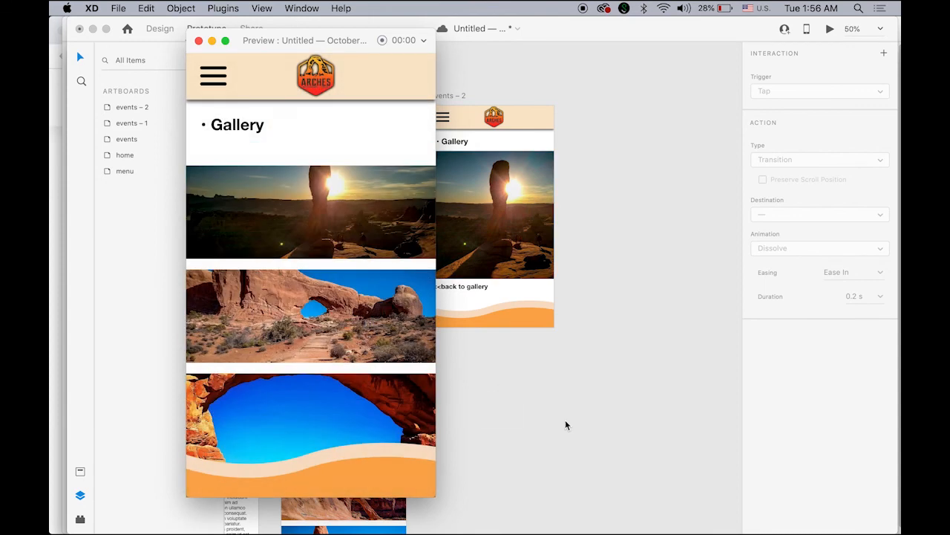
pyautogui.click(226, 76)
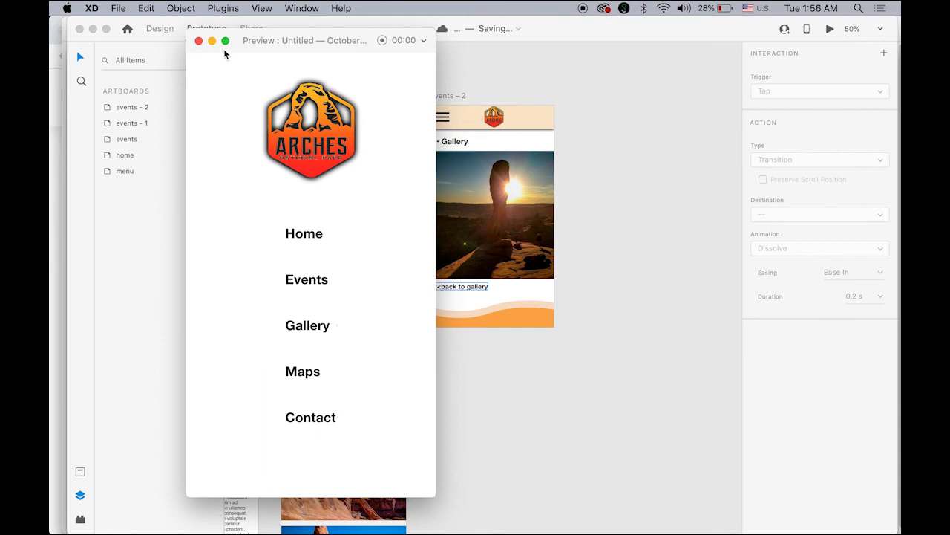
pyautogui.click(199, 40)
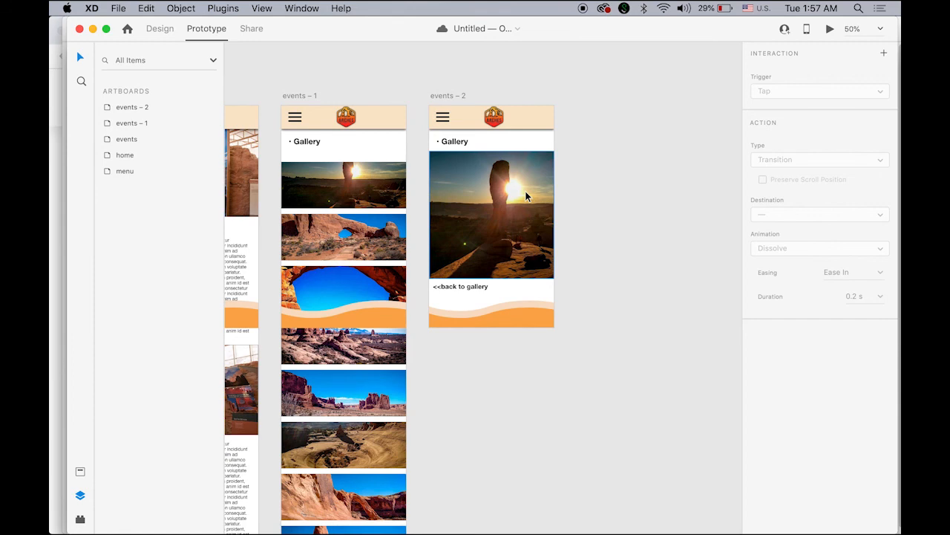
# Select everything on all five artboards to examine the prototype links between the screens
pyautogui.moveTo(409, 227); pyautogui.dragTo(614, 208)
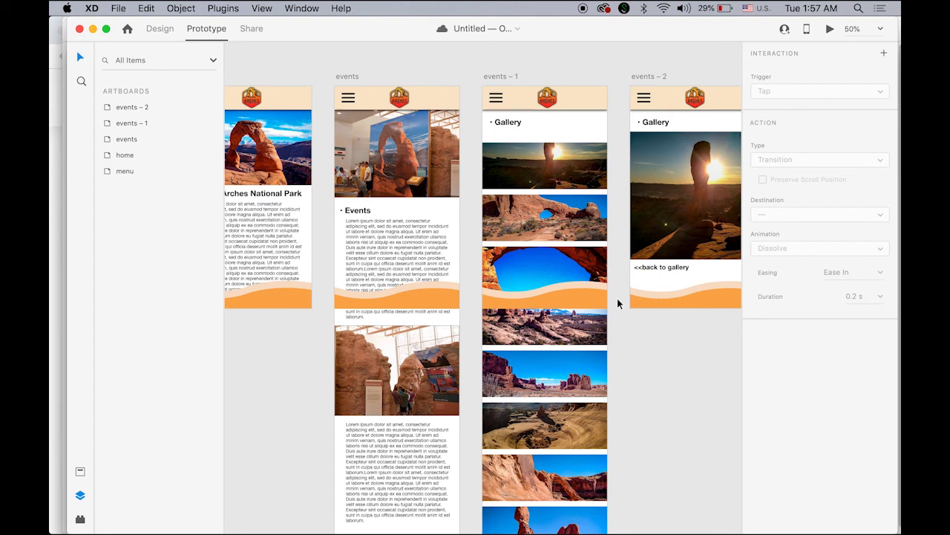
pyautogui.keyDown('alt'); pyautogui.keyDown('super'); pyautogui.click(525, 256); pyautogui.keyUp('super'); pyautogui.keyUp('alt')
pyautogui.keyDown('alt'); pyautogui.keyDown('super'); pyautogui.click(504, 278); pyautogui.keyUp('super'); pyautogui.keyUp('alt')
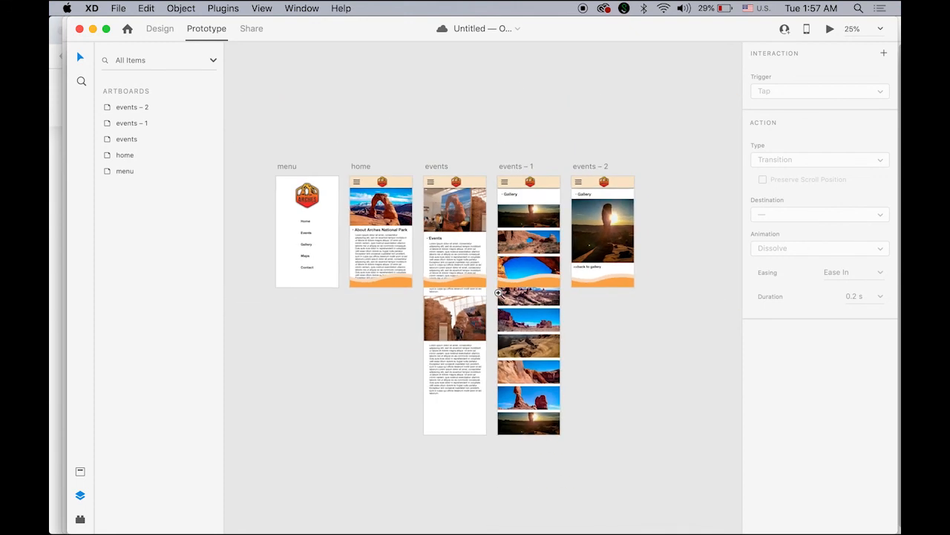
pyautogui.moveTo(499, 293); pyautogui.dragTo(509, 228)
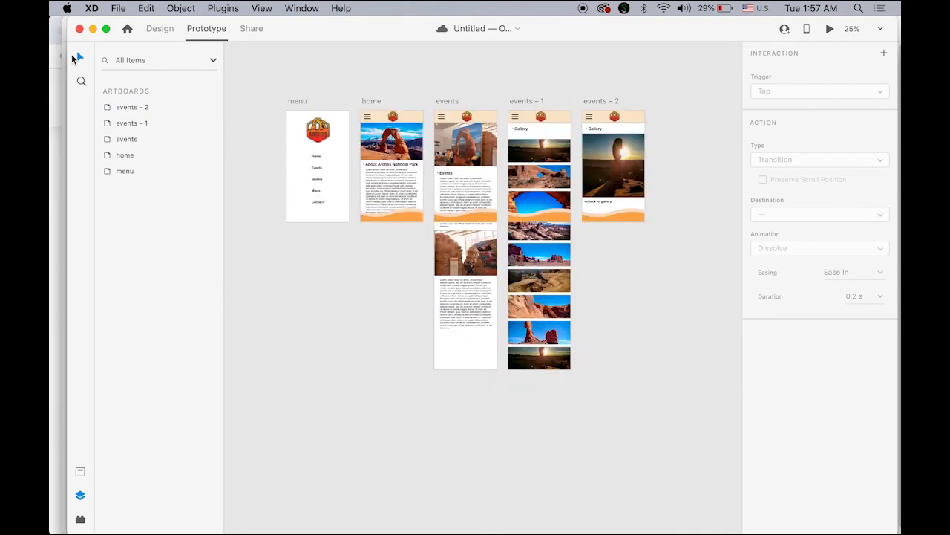
pyautogui.press('super+a')
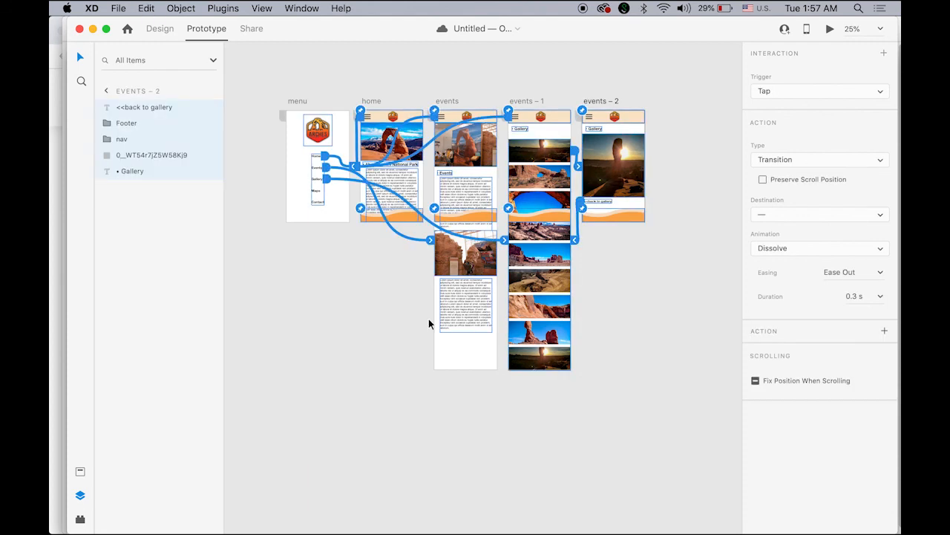